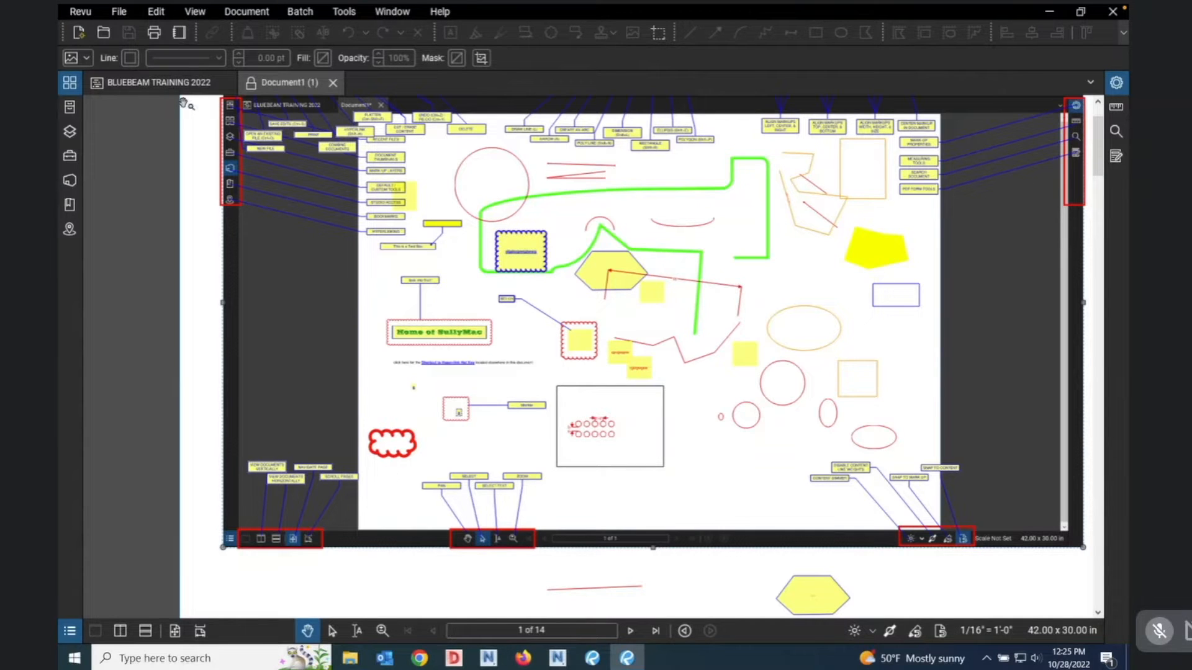
Switch the active interface profile to Quantity Takeoff.
left_click(82, 12)
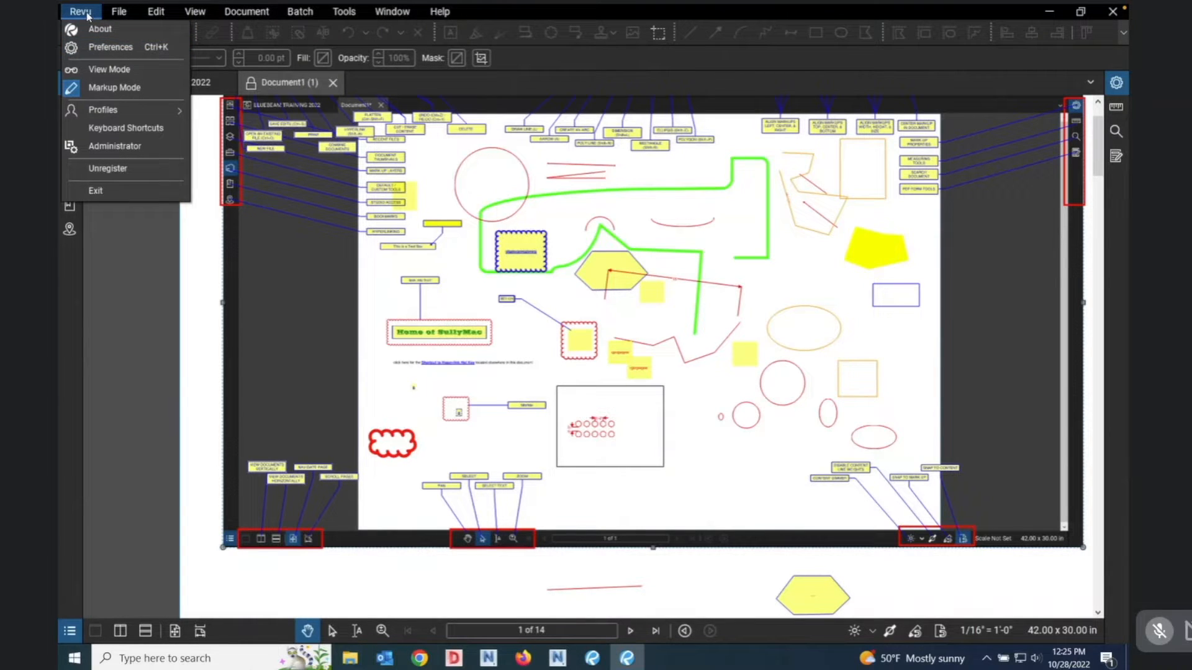
mouse_move(103, 111)
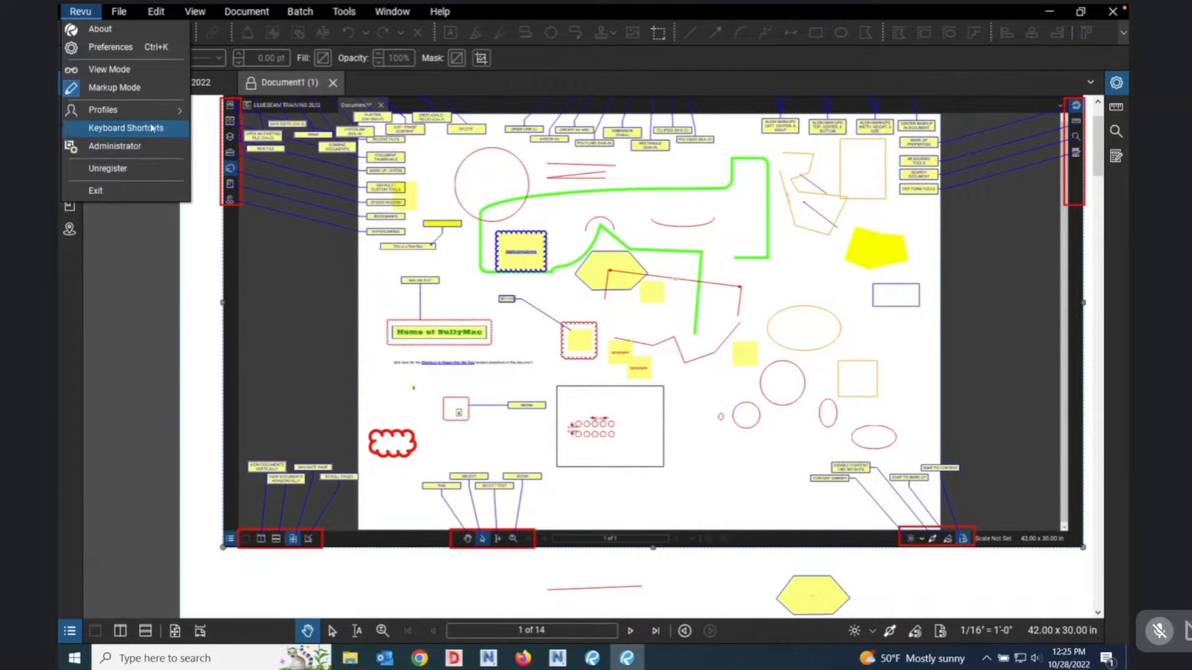
mouse_move(154, 117)
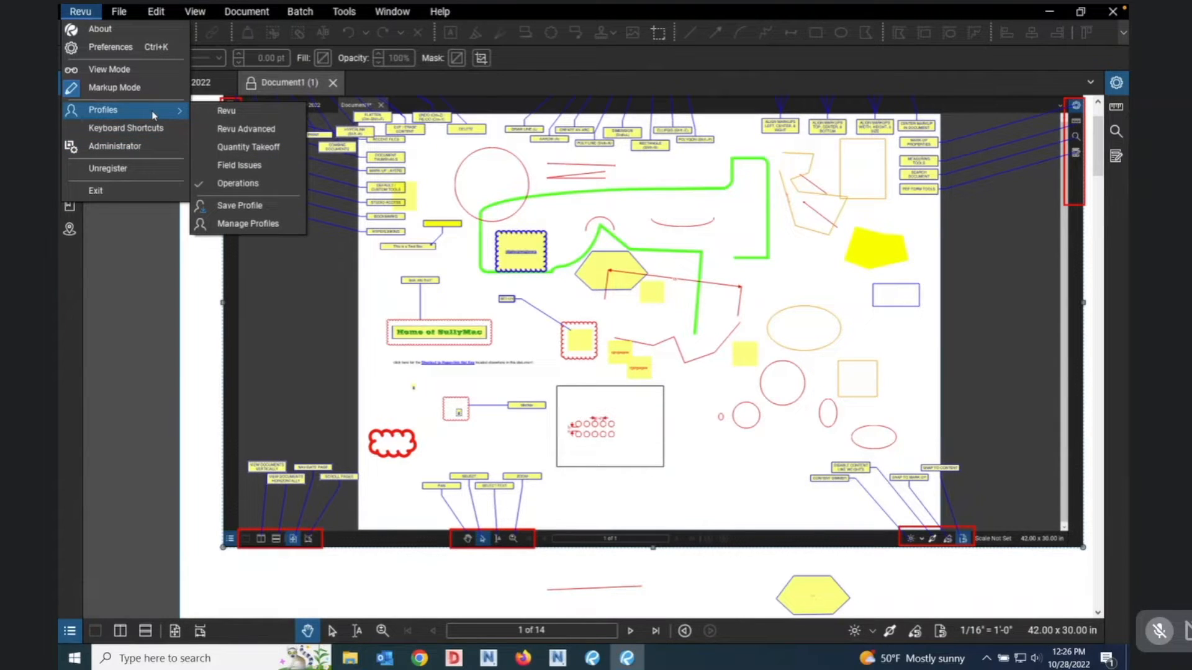
left_click(229, 149)
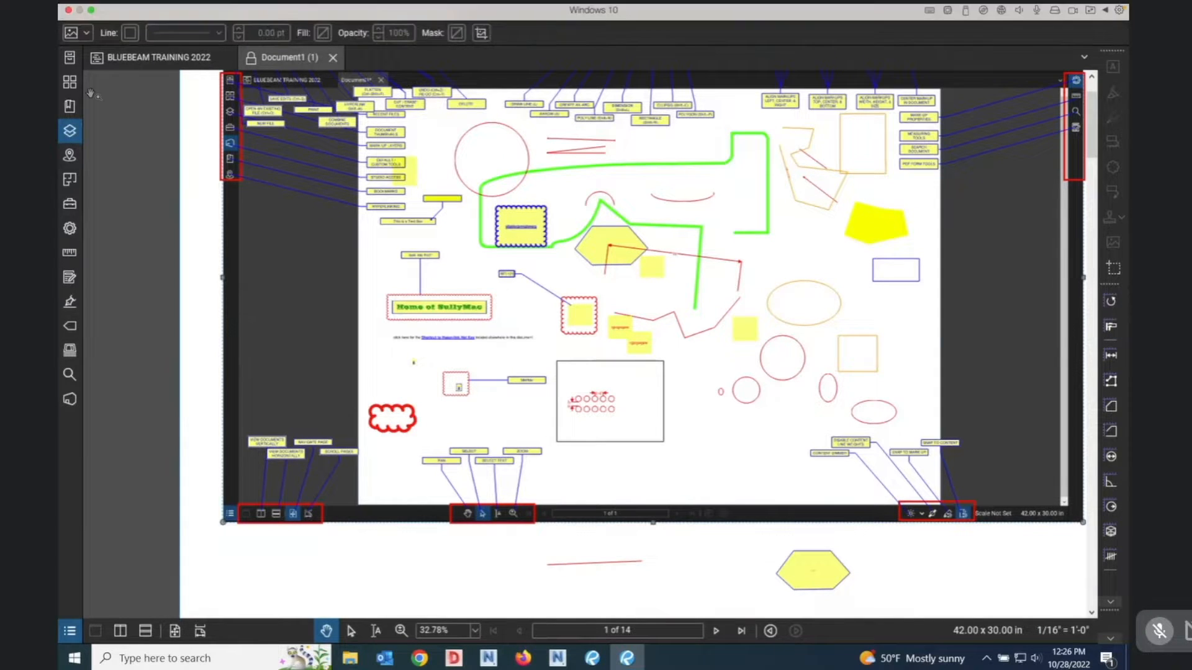
Change the active interface profile to Revu Advanced.
left_click(87, 14)
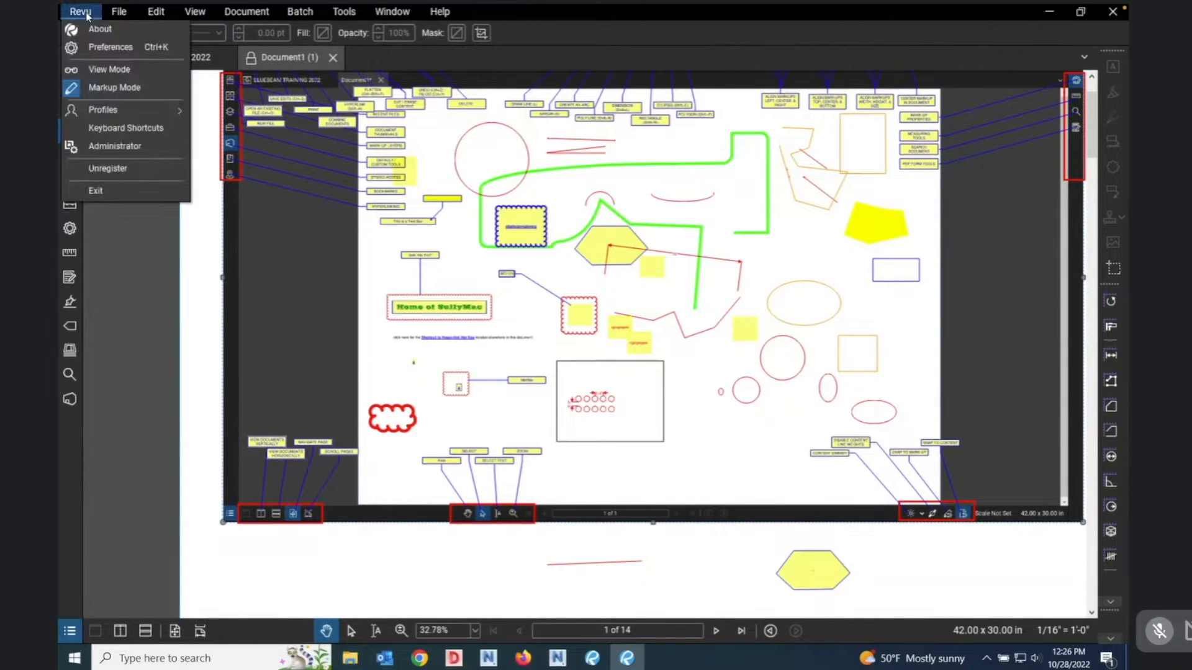
mouse_move(132, 110)
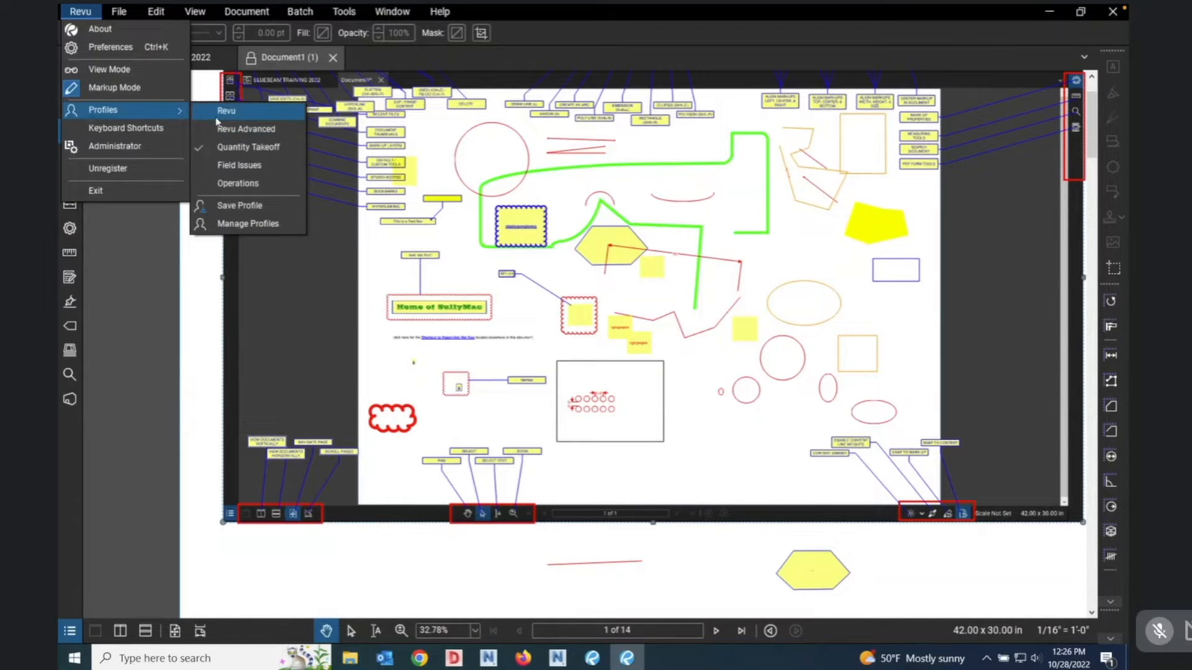
left_click(235, 130)
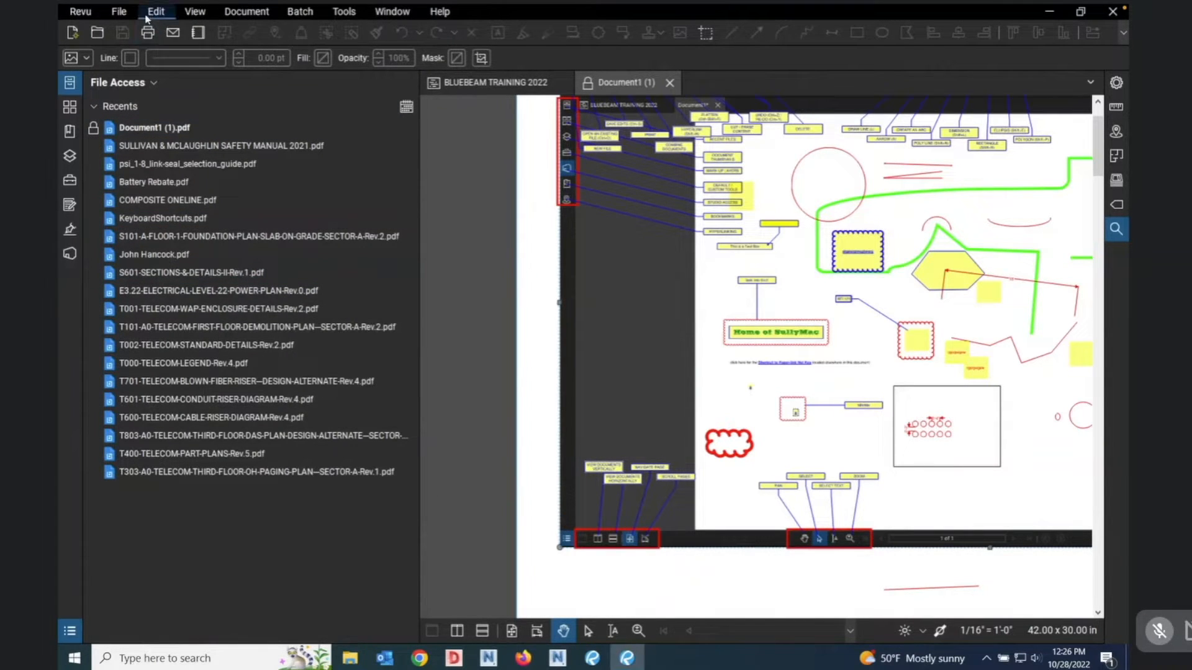
Set the active interface profile back to Operations.
left_click(99, 11)
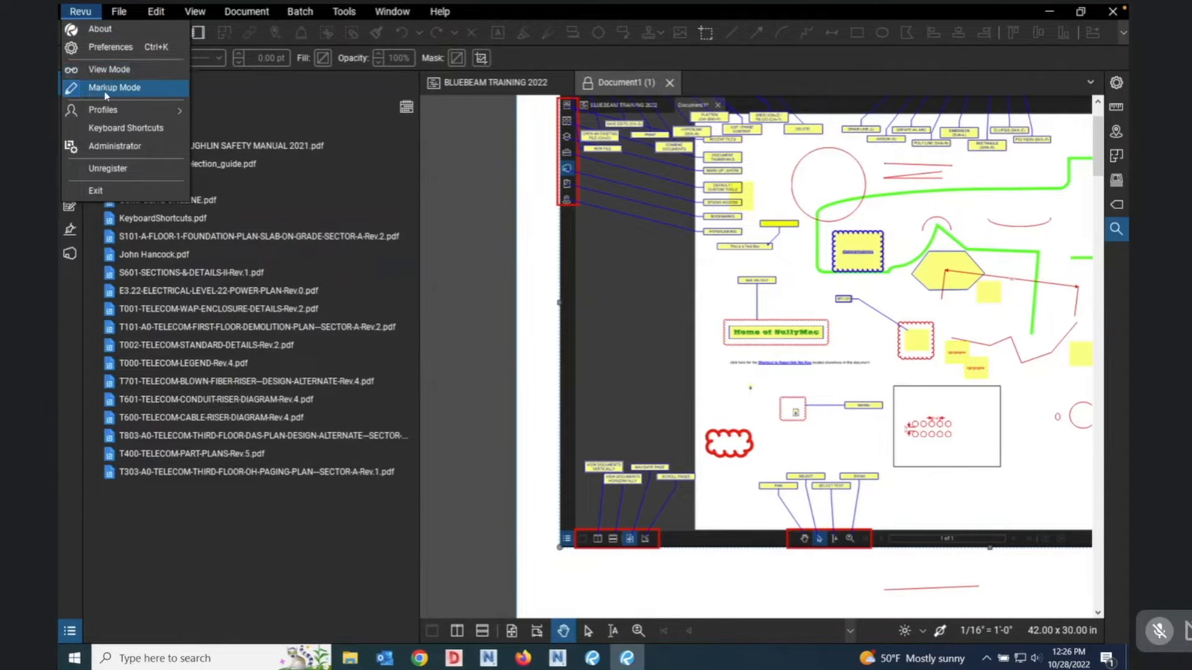
mouse_move(105, 110)
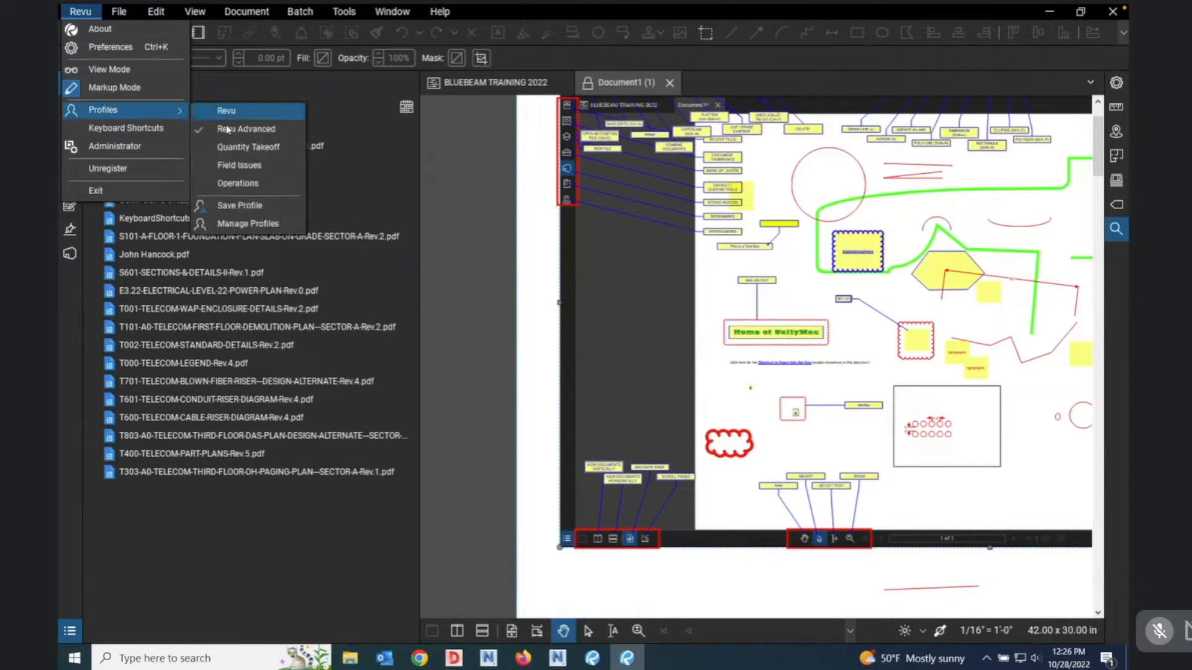
left_click(237, 182)
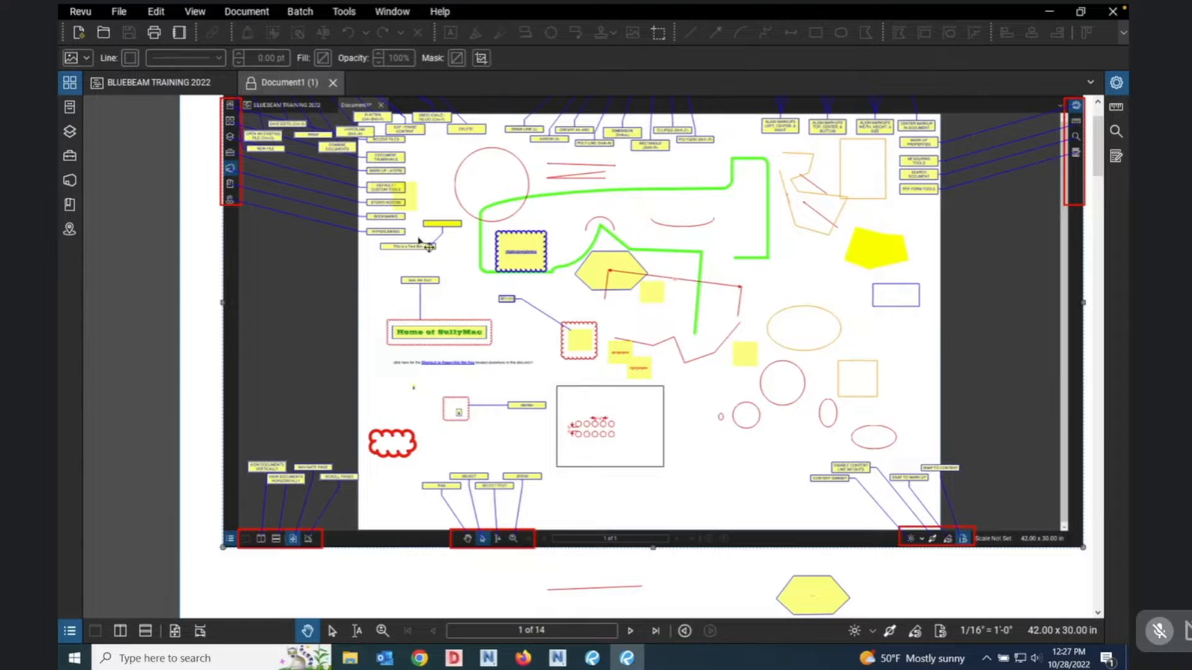
Check out the locked Document1 (1) file from its Studio project for editing.
left_click(404, 280)
left_click(382, 277)
left_click(252, 87)
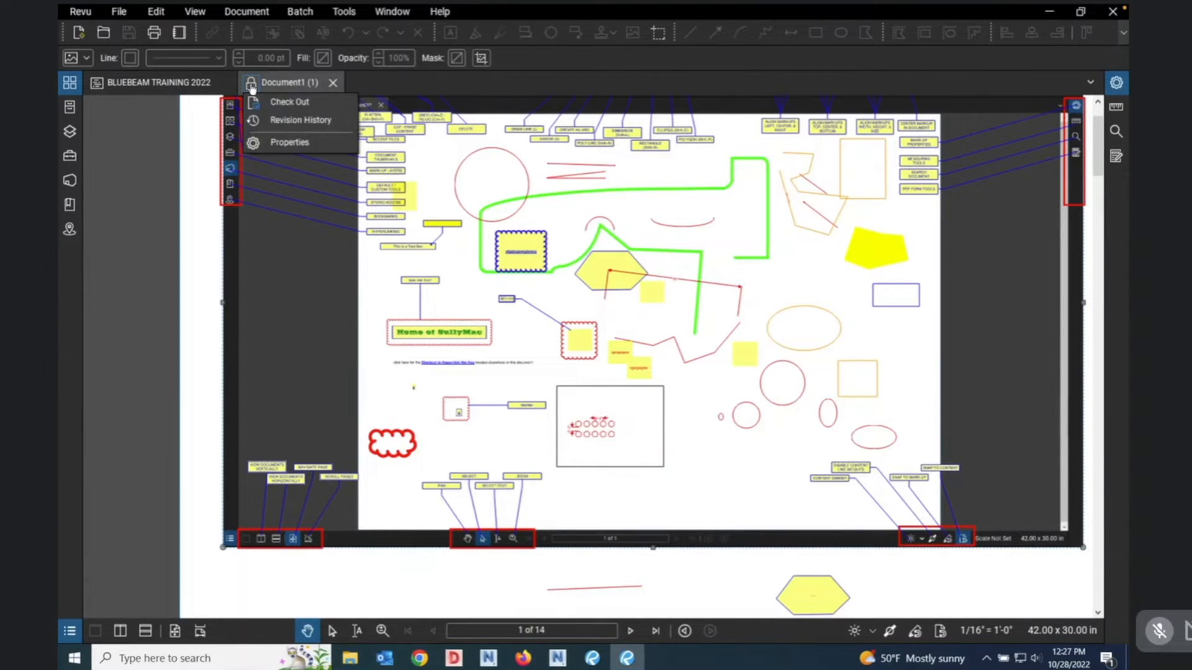
left_click(287, 104)
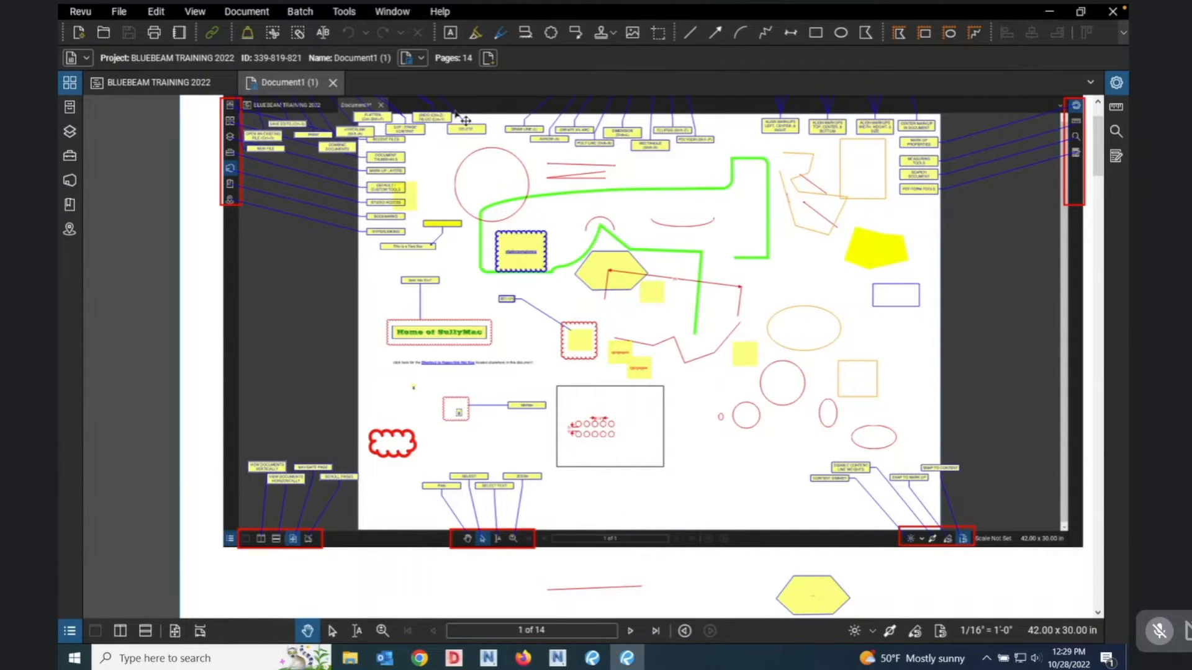
Customize the Advanced toolbar so that the Edit Text command is hidden.
right_click(336, 35)
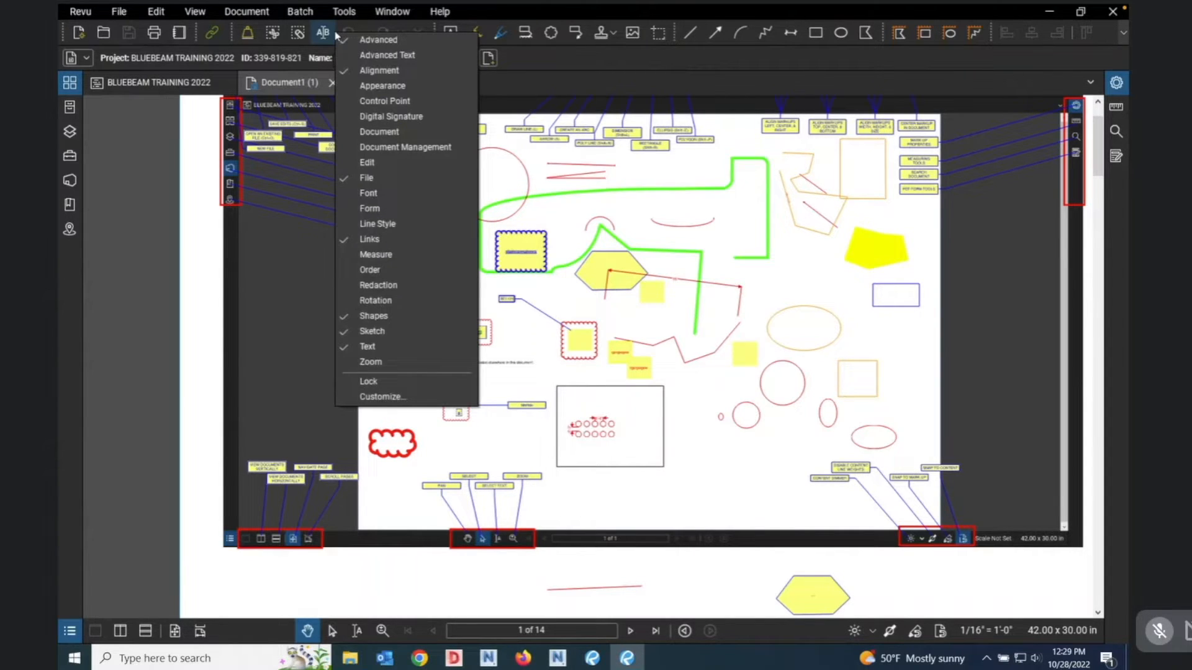
left_click(384, 397)
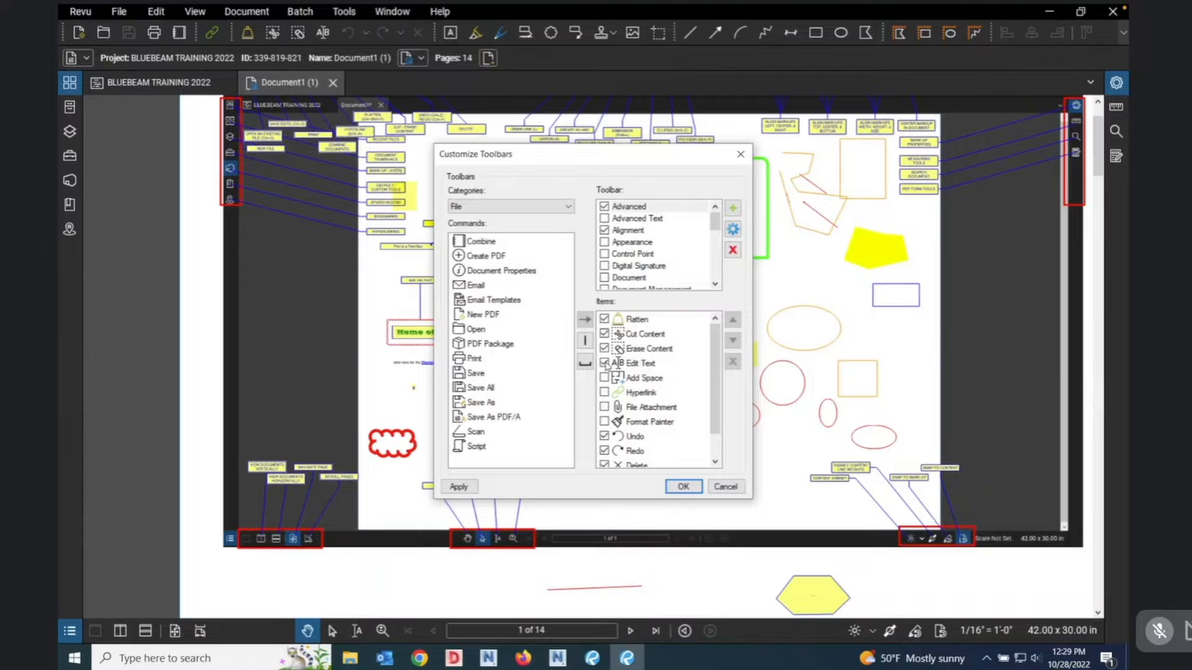
left_click(694, 488)
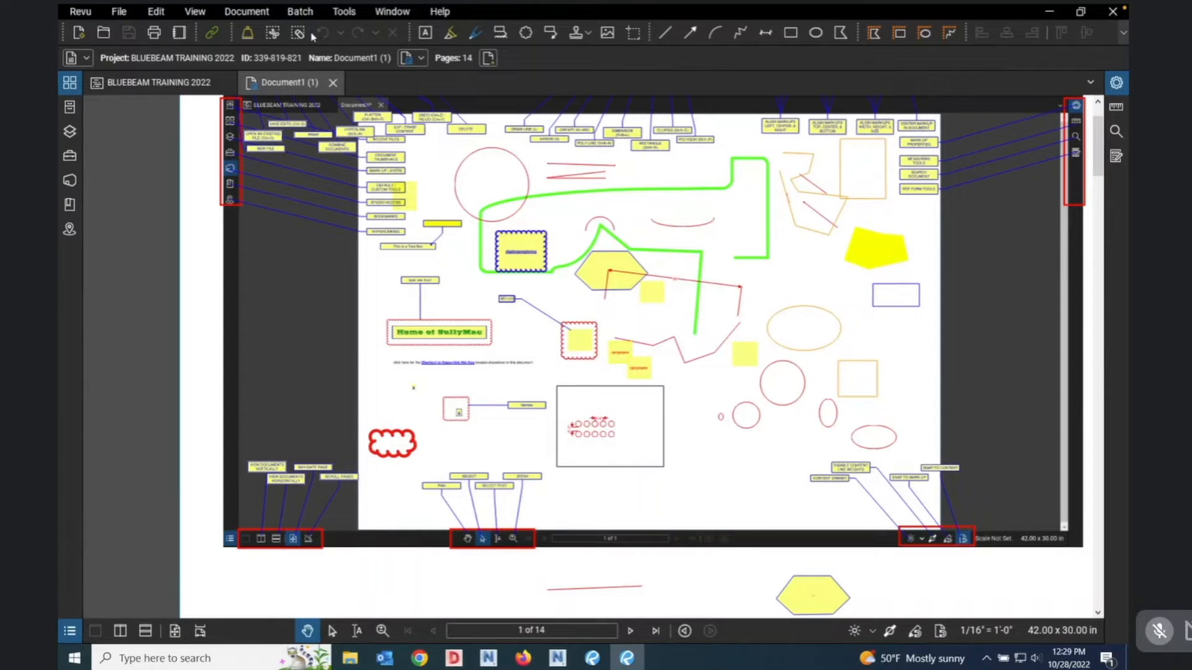
Enable the Edit Text command again in the Advanced toolbar's customization.
right_click(312, 36)
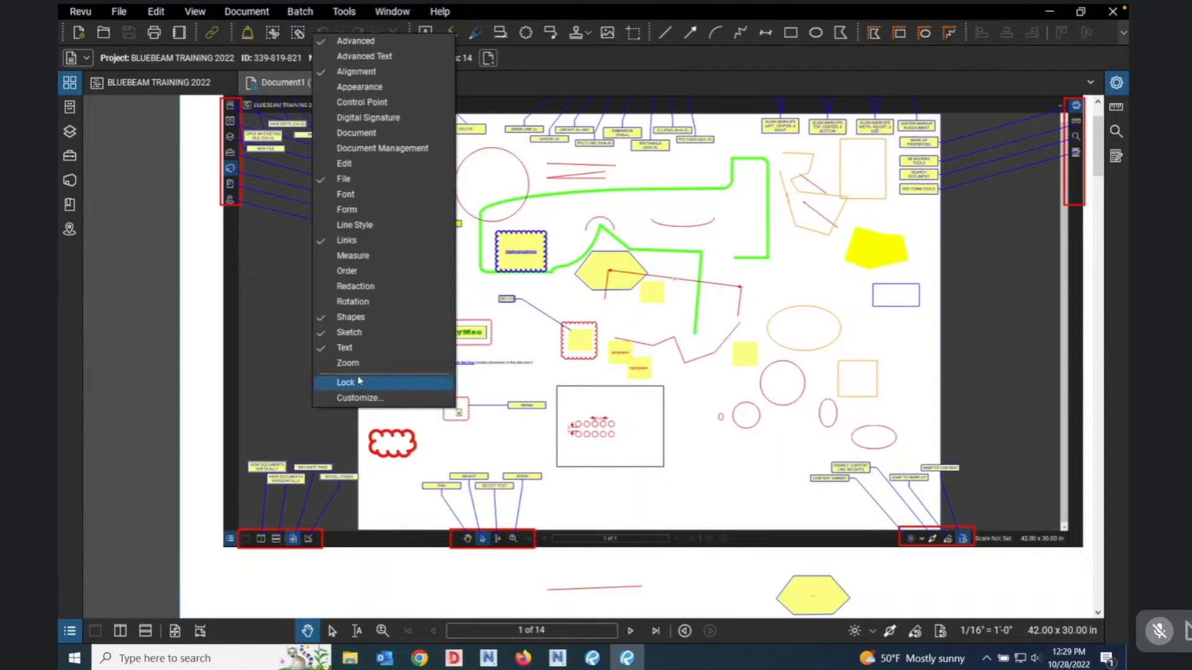
left_click(355, 397)
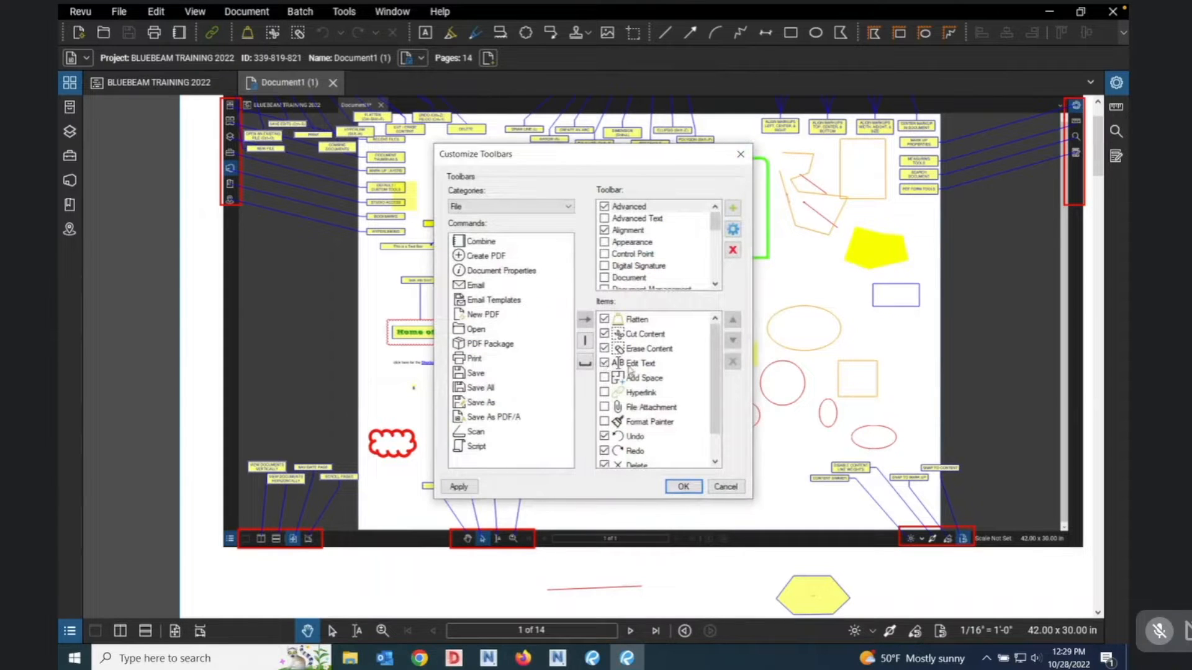
left_click(683, 488)
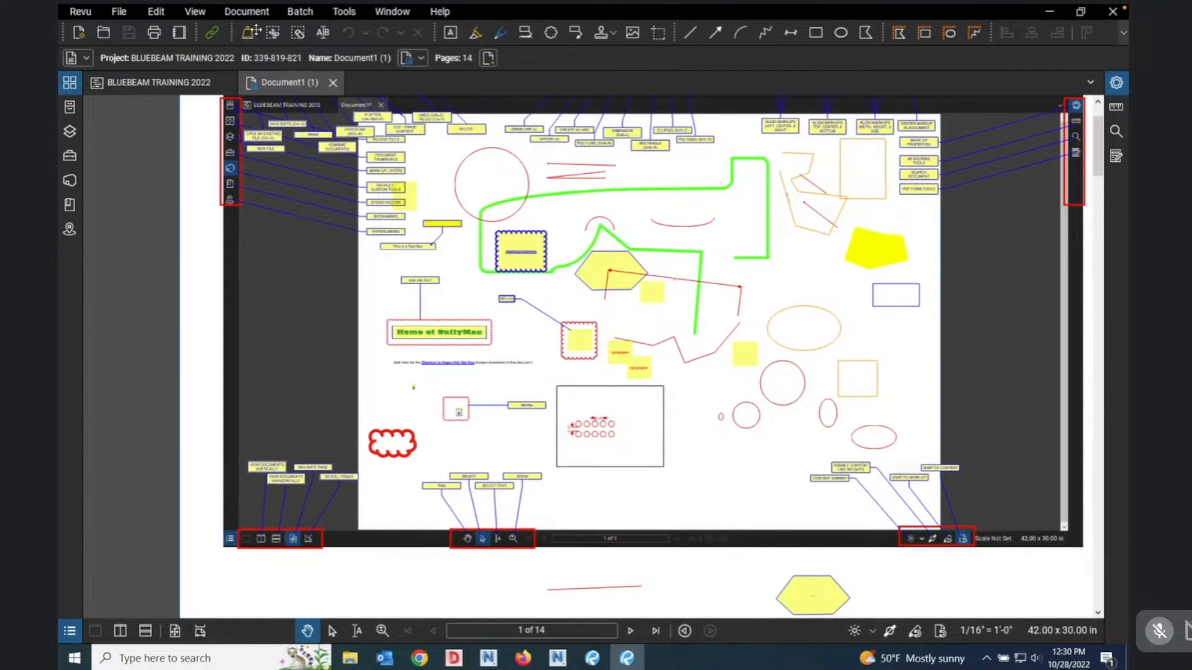
Move the Advanced toolbar down to a second row and return it to its original place beside the hyperlink tool.
left_click_drag(248, 32, 265, 56)
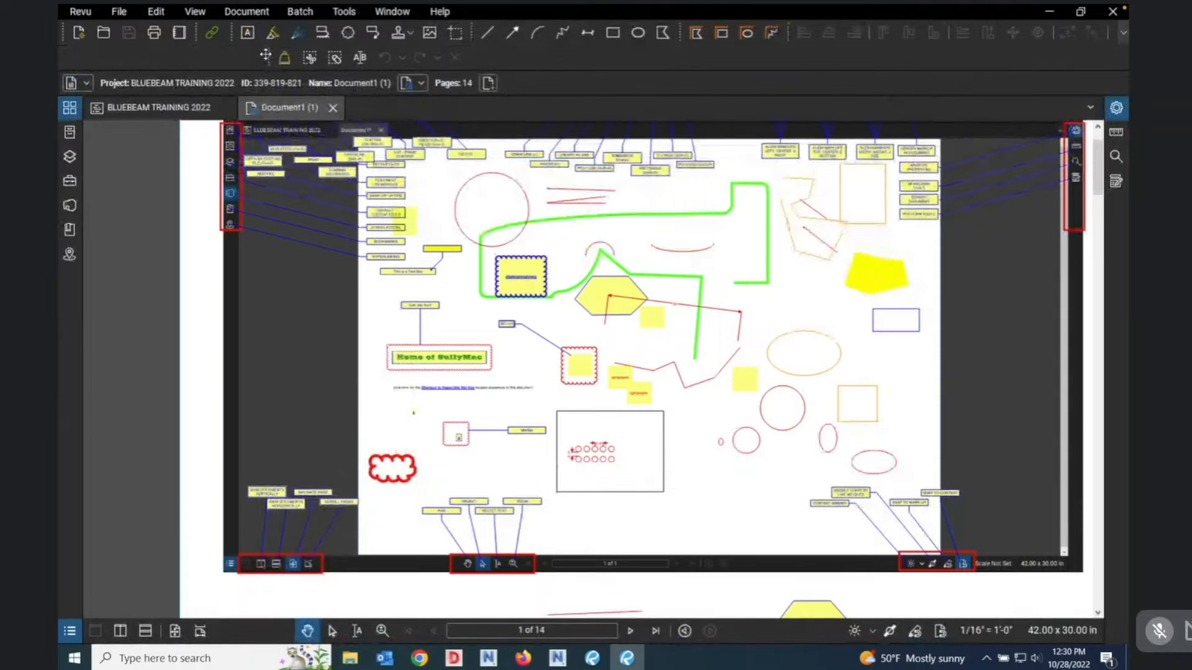
left_click_drag(265, 56, 241, 39)
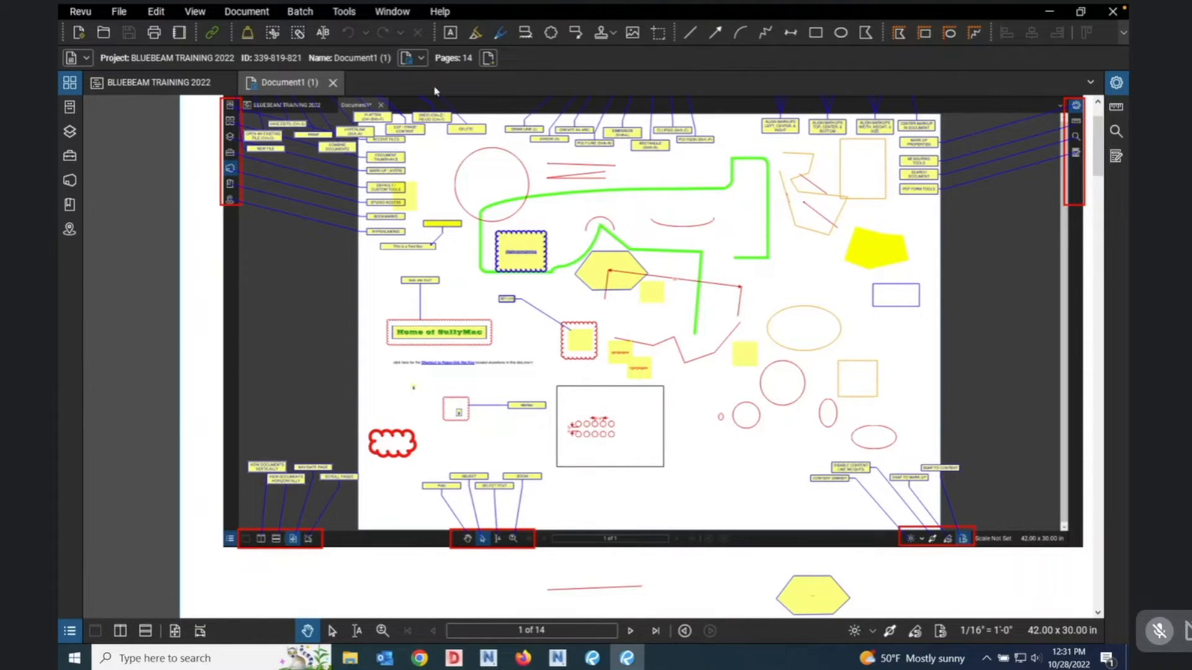
Check for Revu software updates and dismiss the result.
left_click(440, 12)
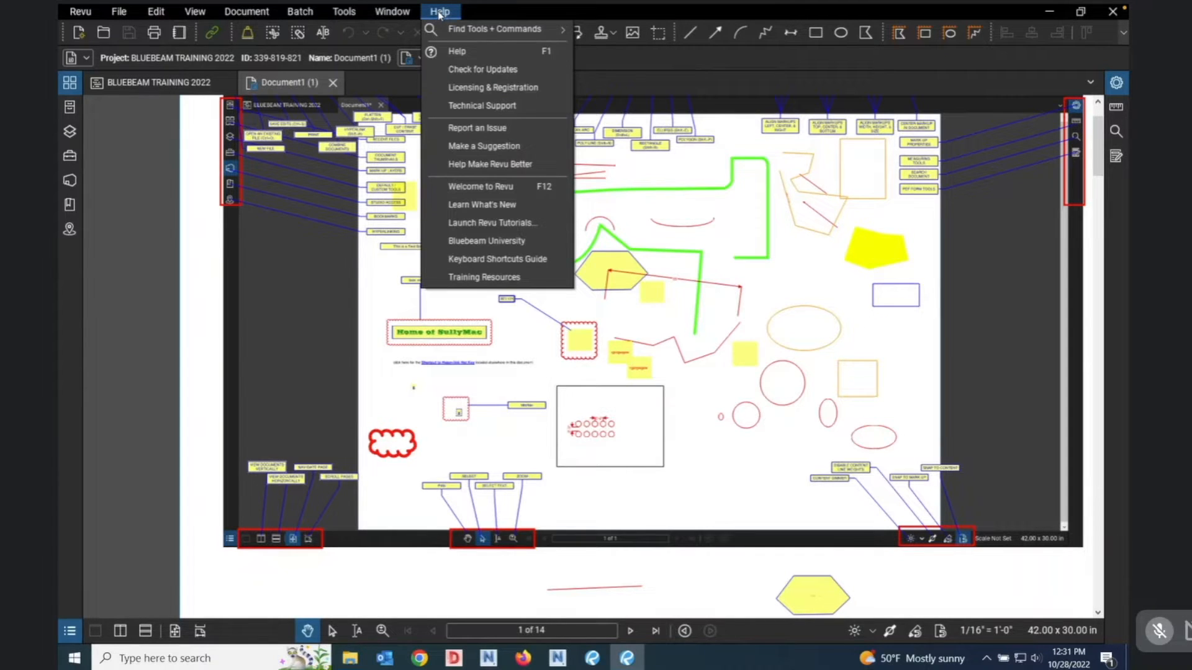
left_click(471, 70)
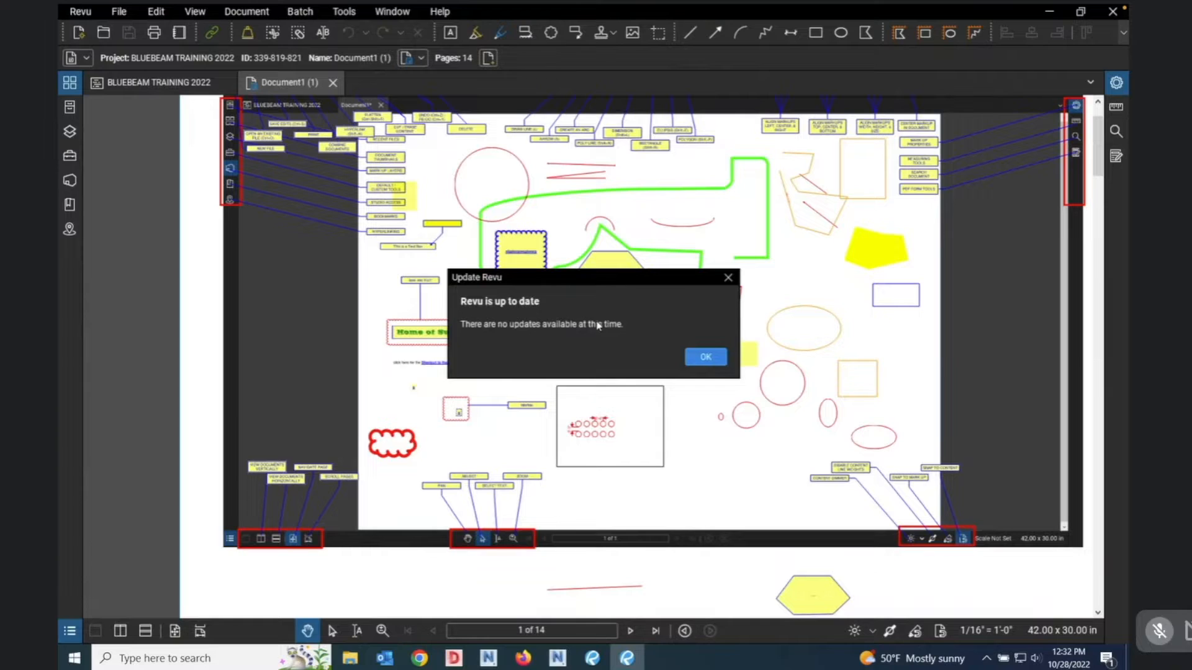
left_click(706, 358)
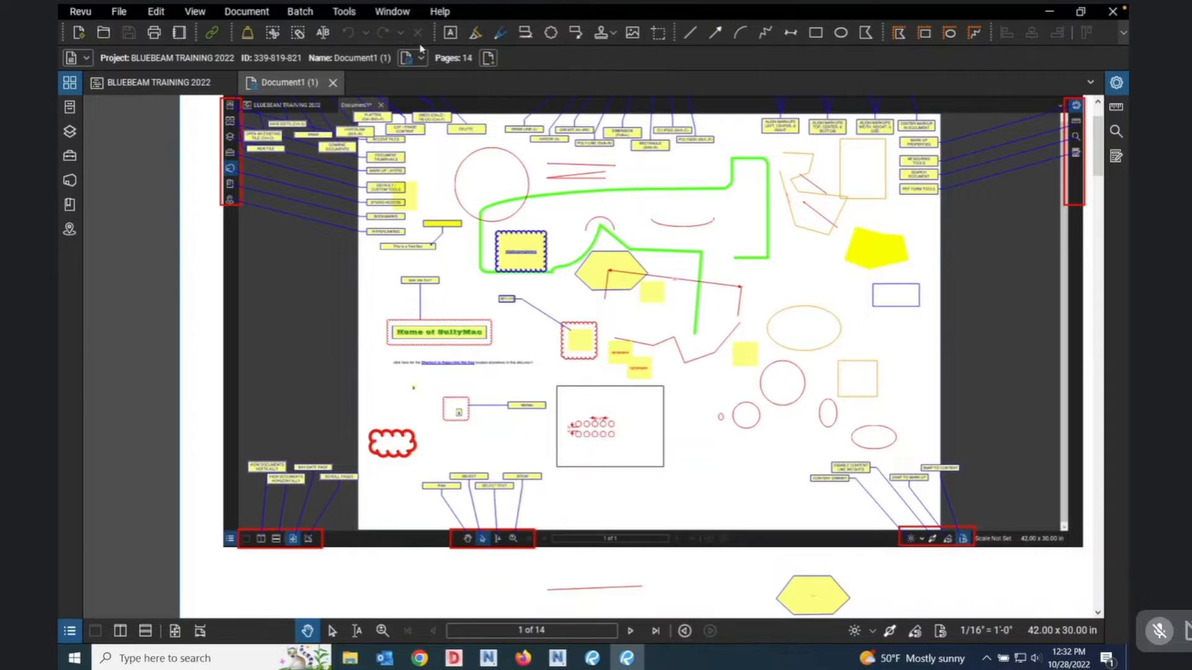
Open the Bluebeam Training Resources page and go to the Markup Tools video topic.
left_click(447, 18)
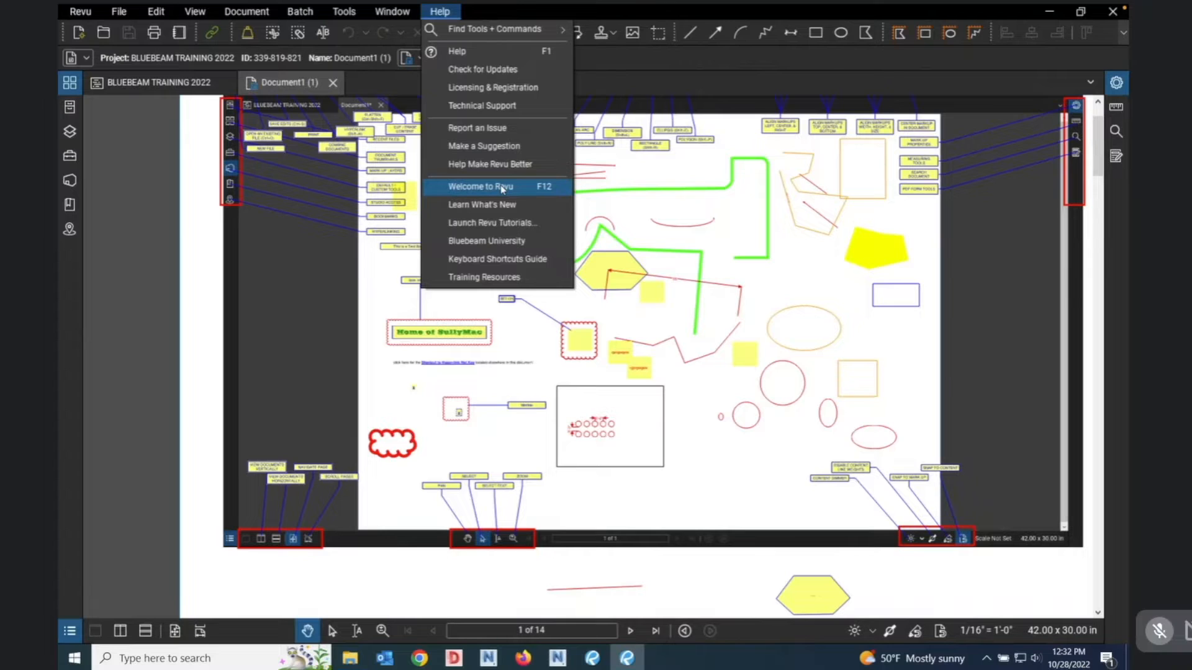
left_click(499, 281)
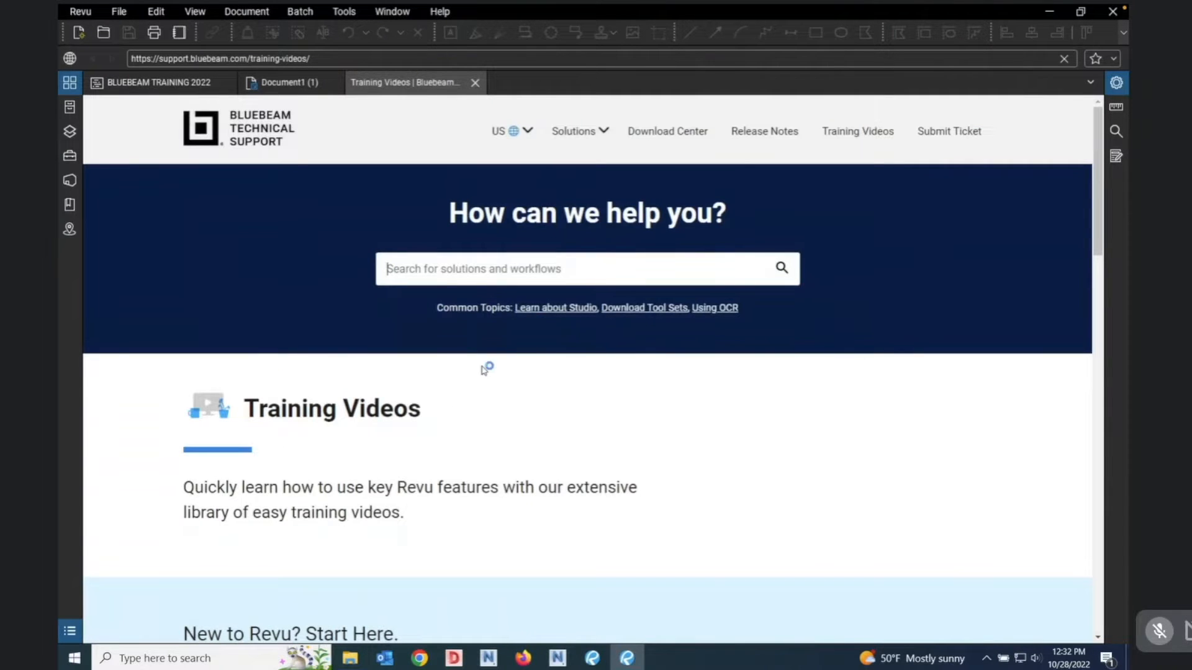
scroll(471, 395, "down", 4)
scroll(472, 397, "down", 4)
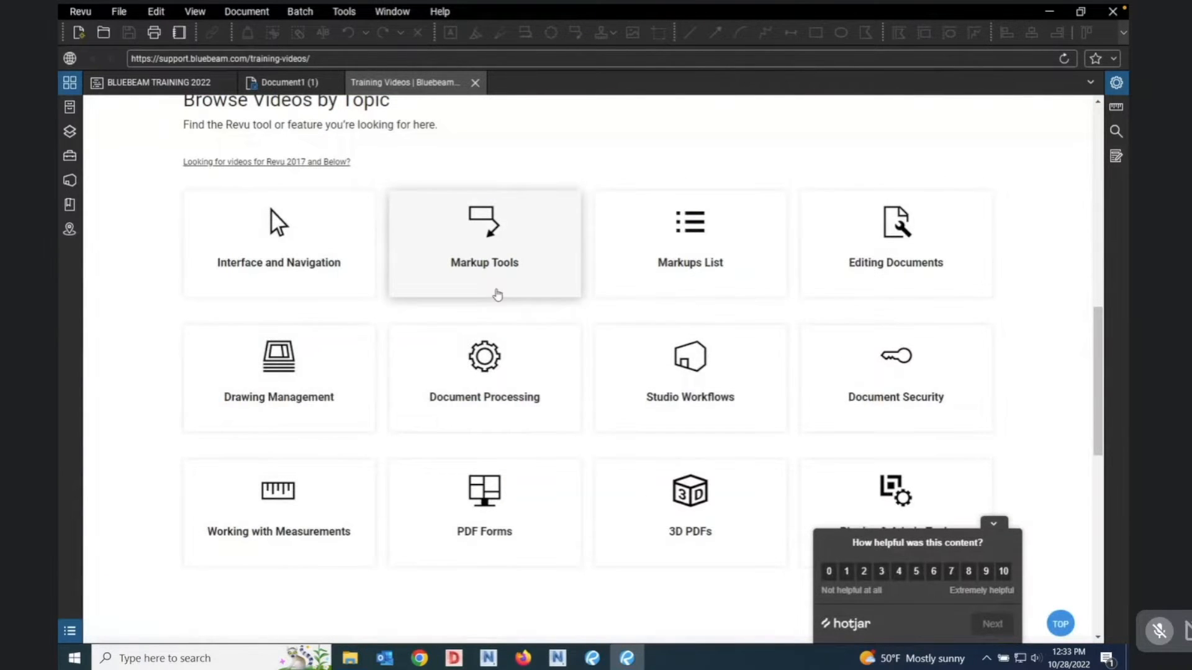
left_click(504, 254)
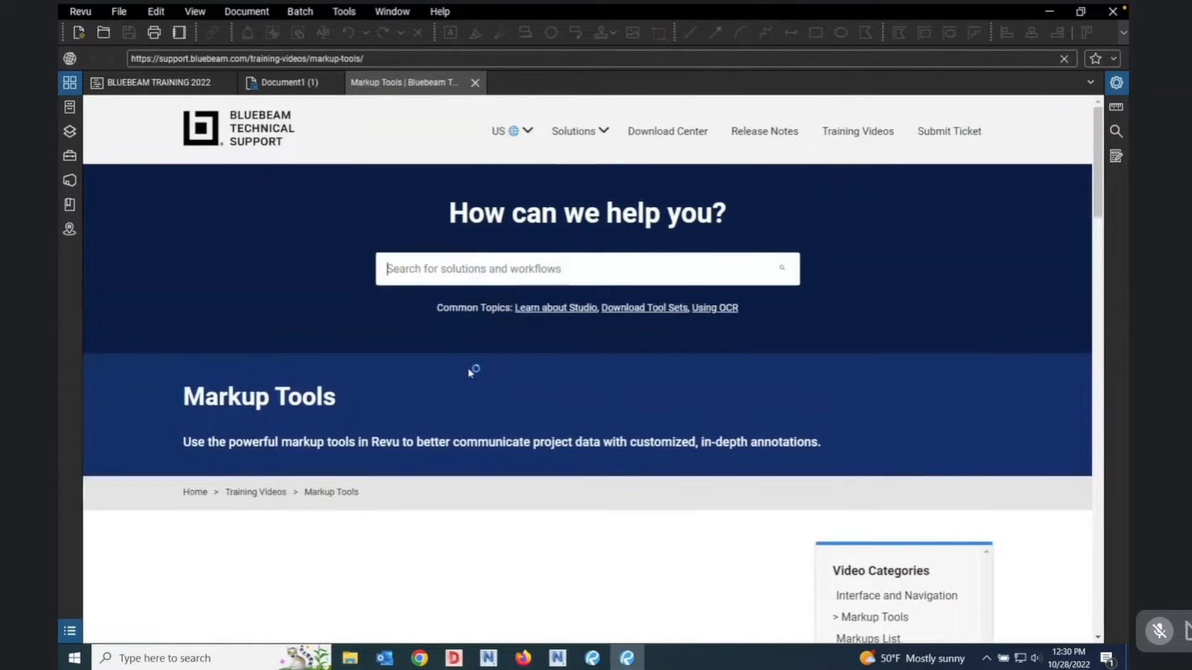
Browse the list of Markup Tools training videos and close the web page.
scroll(470, 372, "down", 9)
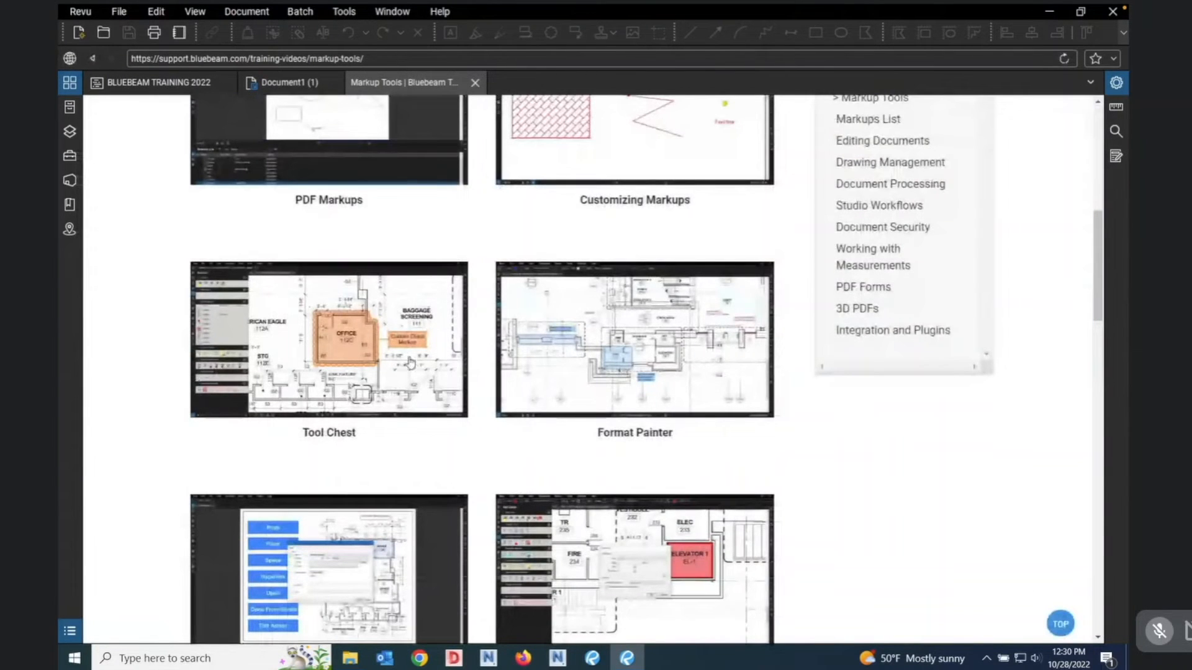
scroll(602, 350, "up", 3)
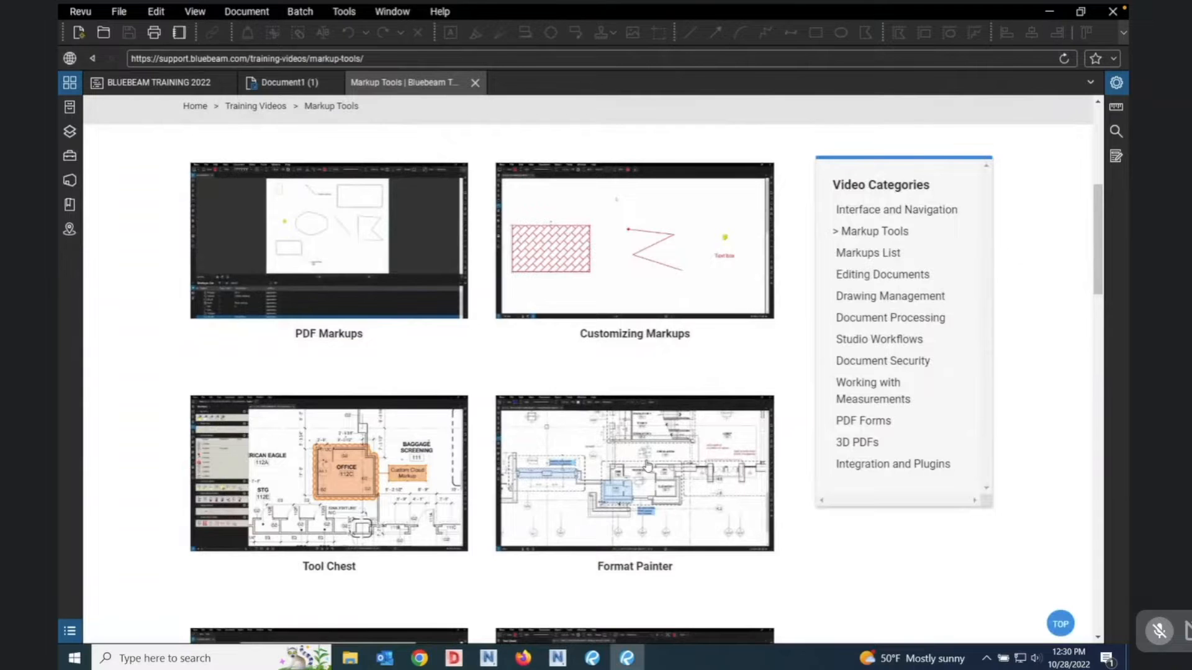
scroll(587, 471, "down", 1)
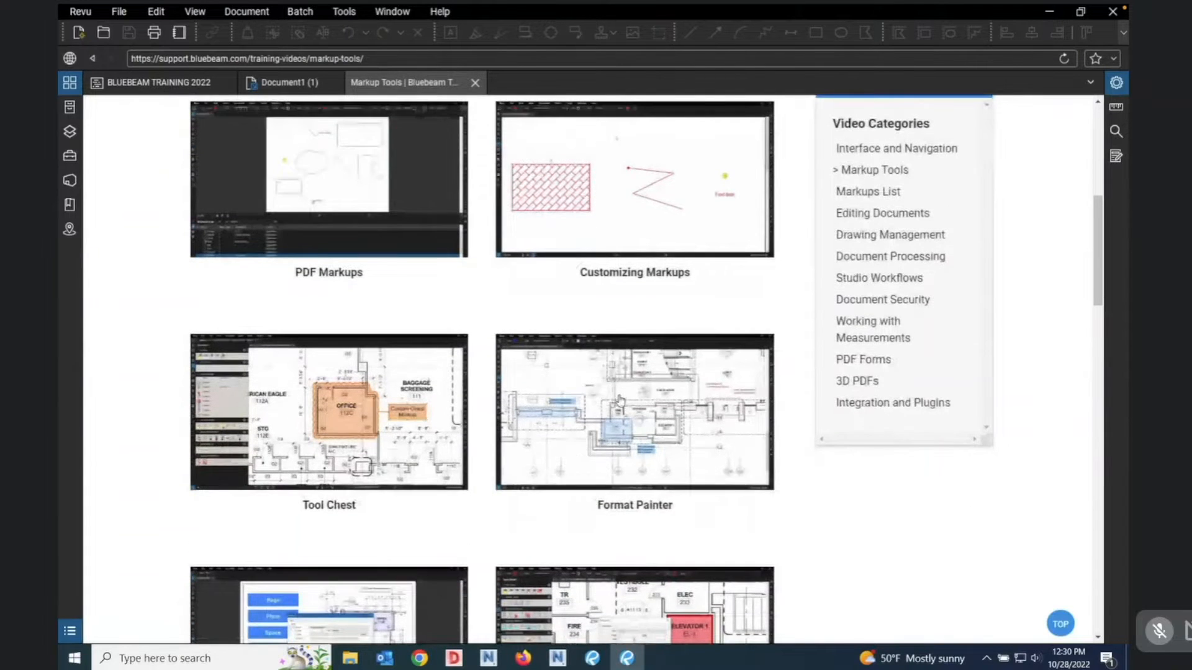
scroll(620, 400, "down", 4)
scroll(622, 393, "up", 8)
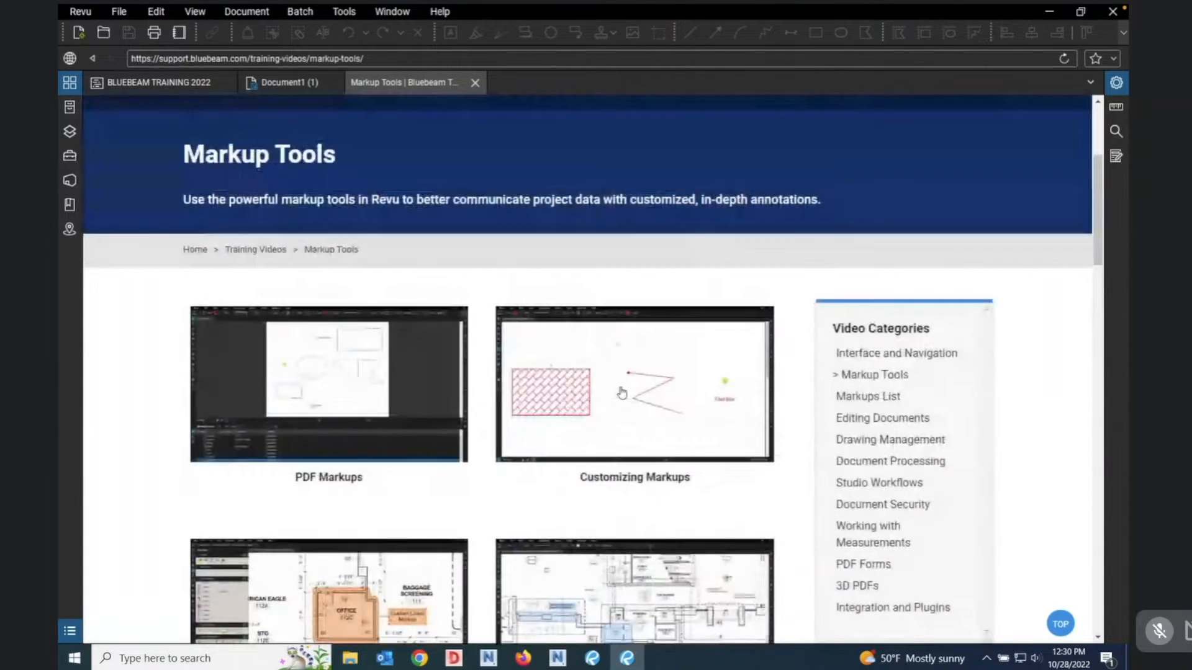
scroll(622, 393, "up", 4)
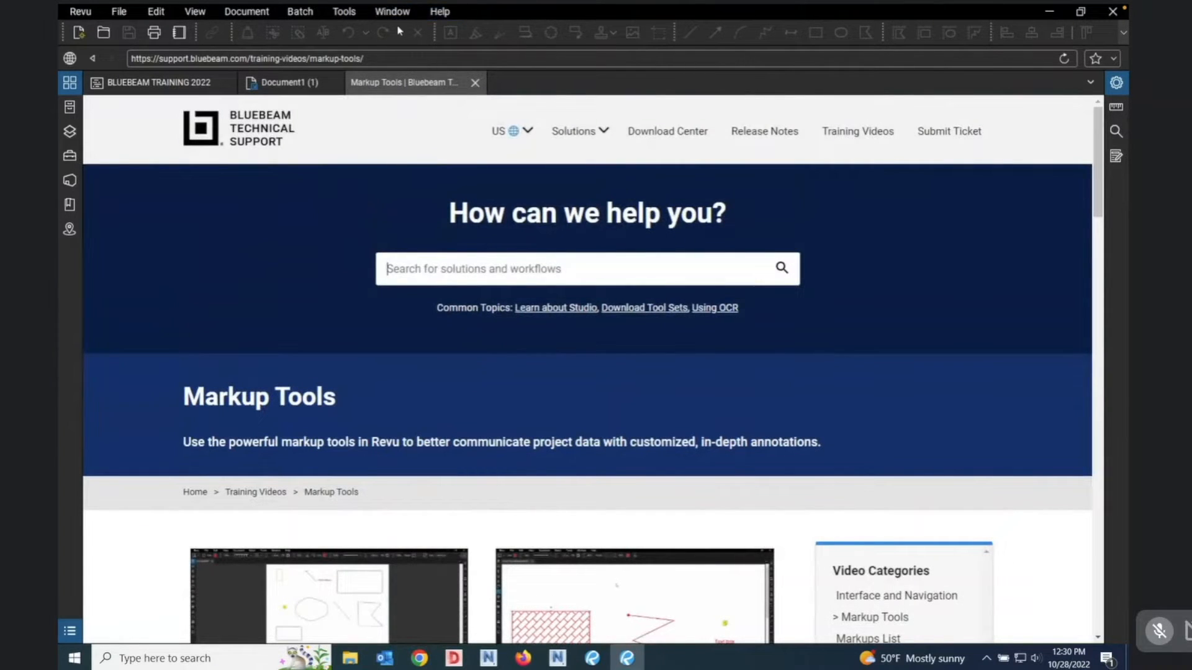
left_click(475, 83)
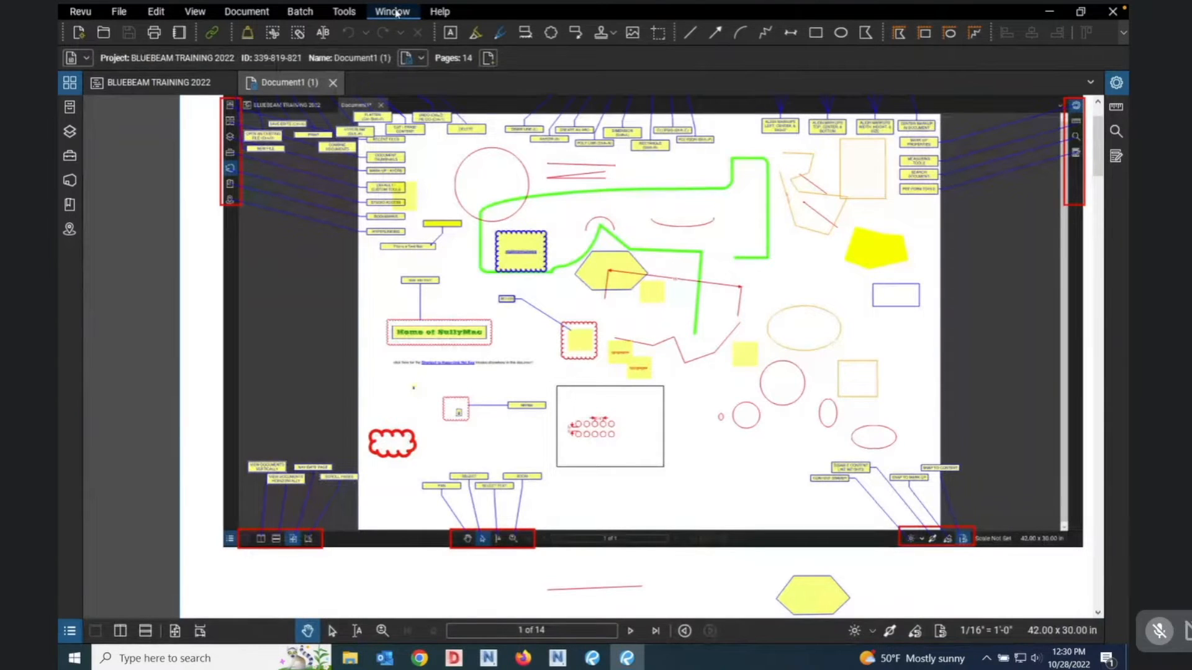
Open a web tab for YouTube and switch to Google Chrome with the SULLYMAC - EC MEDIA channel page.
left_click(391, 12)
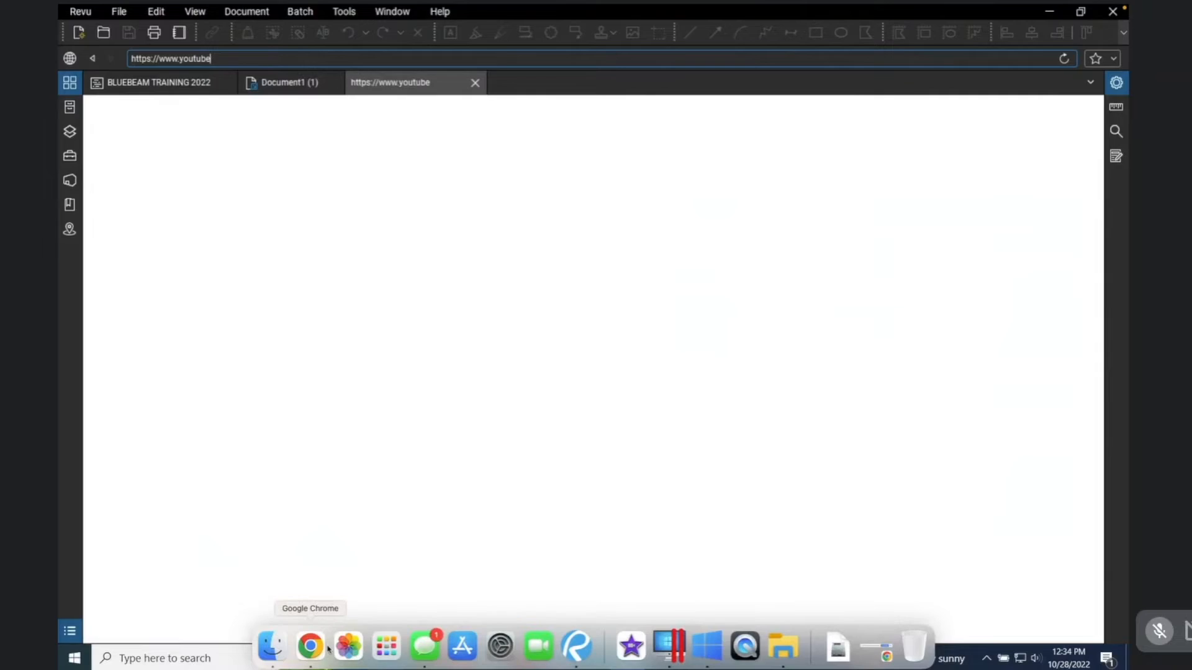
left_click(311, 657)
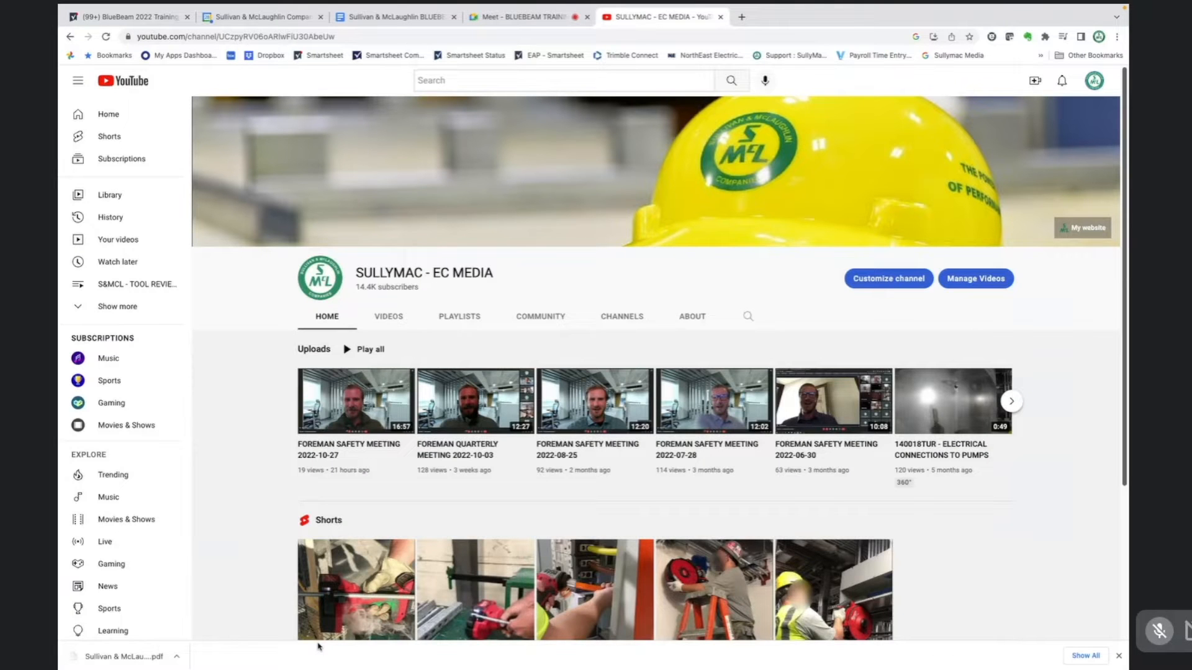
Open YouTube in a new browser tab using the recent Google search suggestion.
key("super+t")
left_click(495, 240)
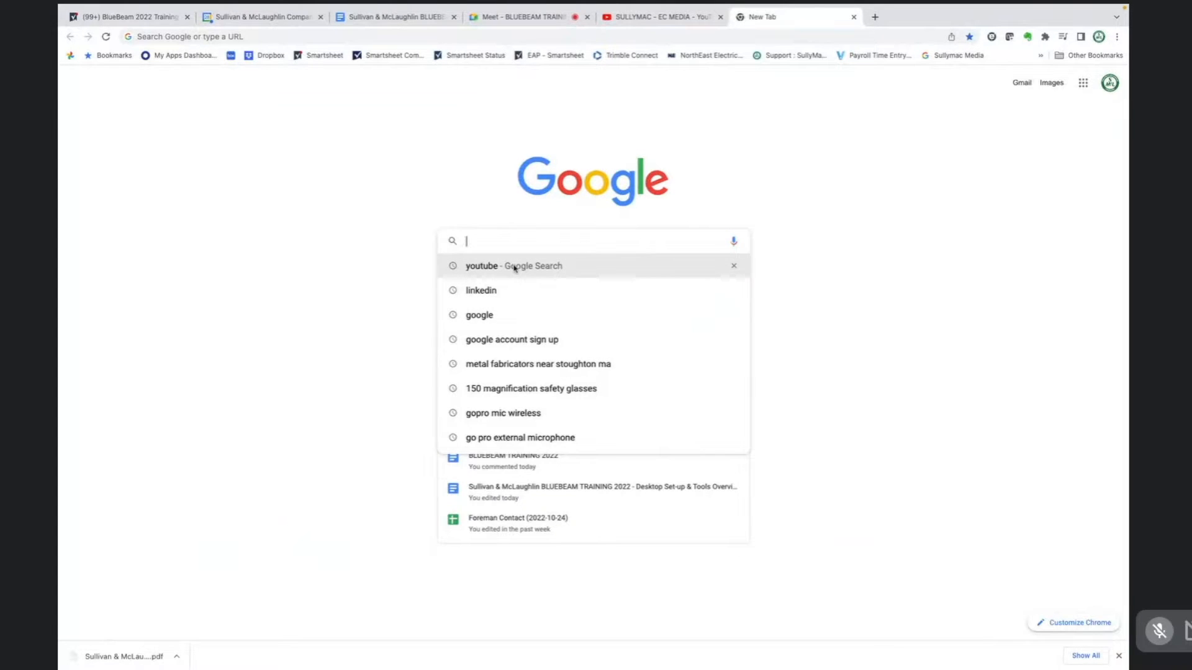
left_click(490, 267)
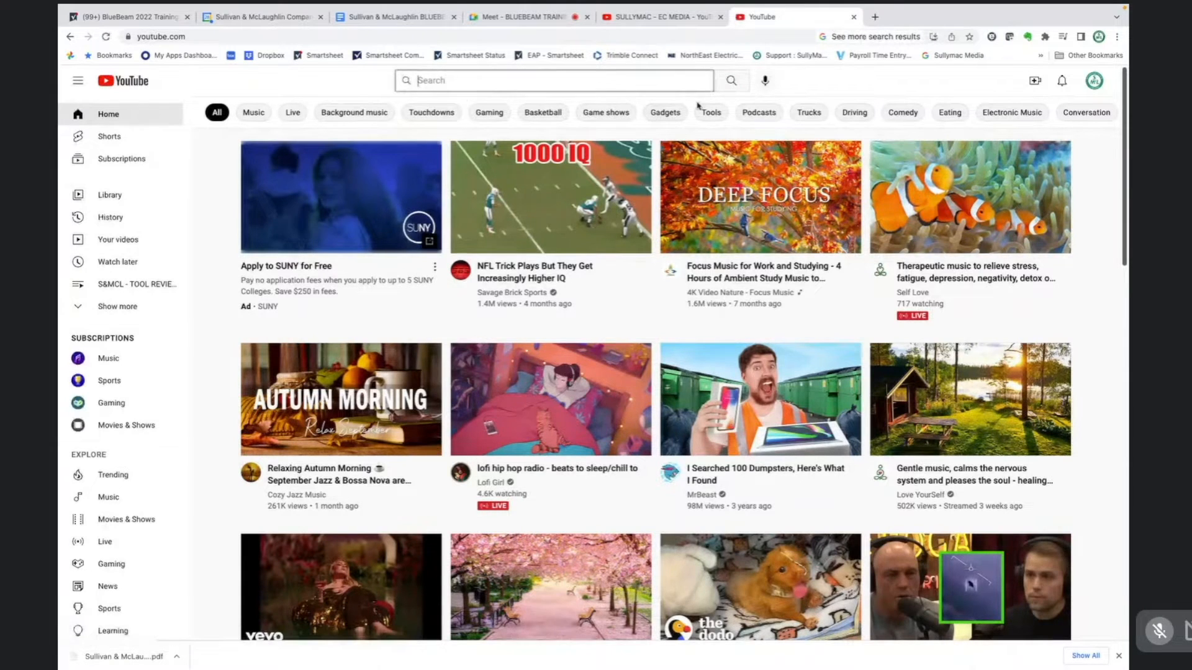
Search YouTube for "Bluebeam Sketch to scale".
type("Blue")
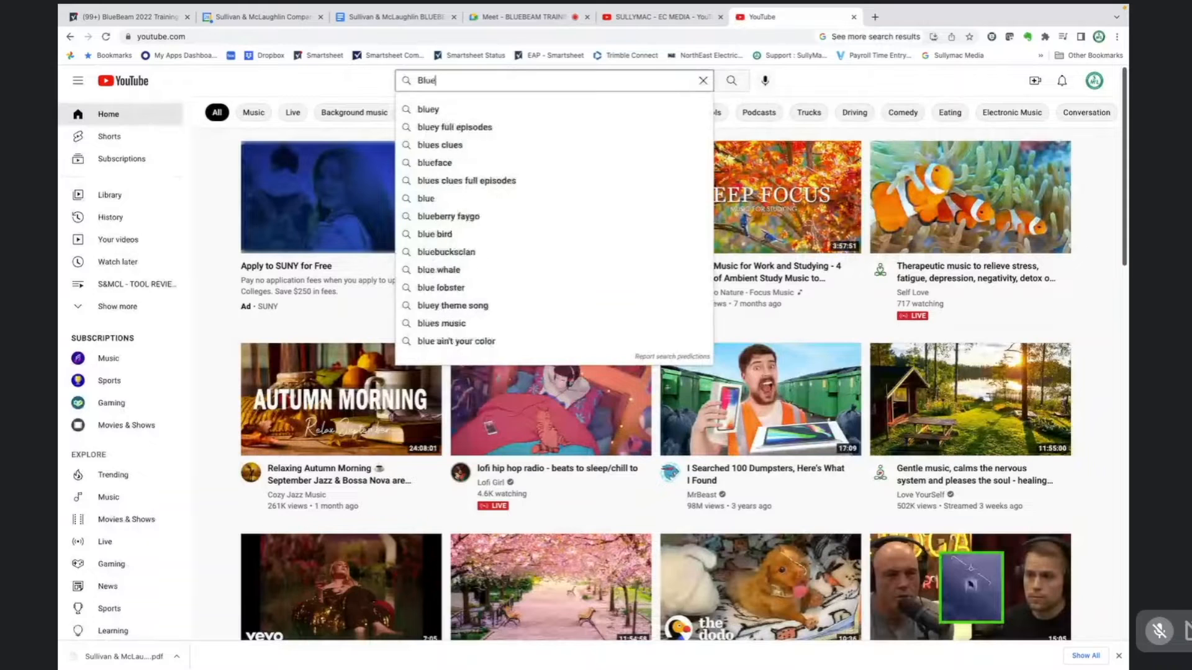
type("ben")
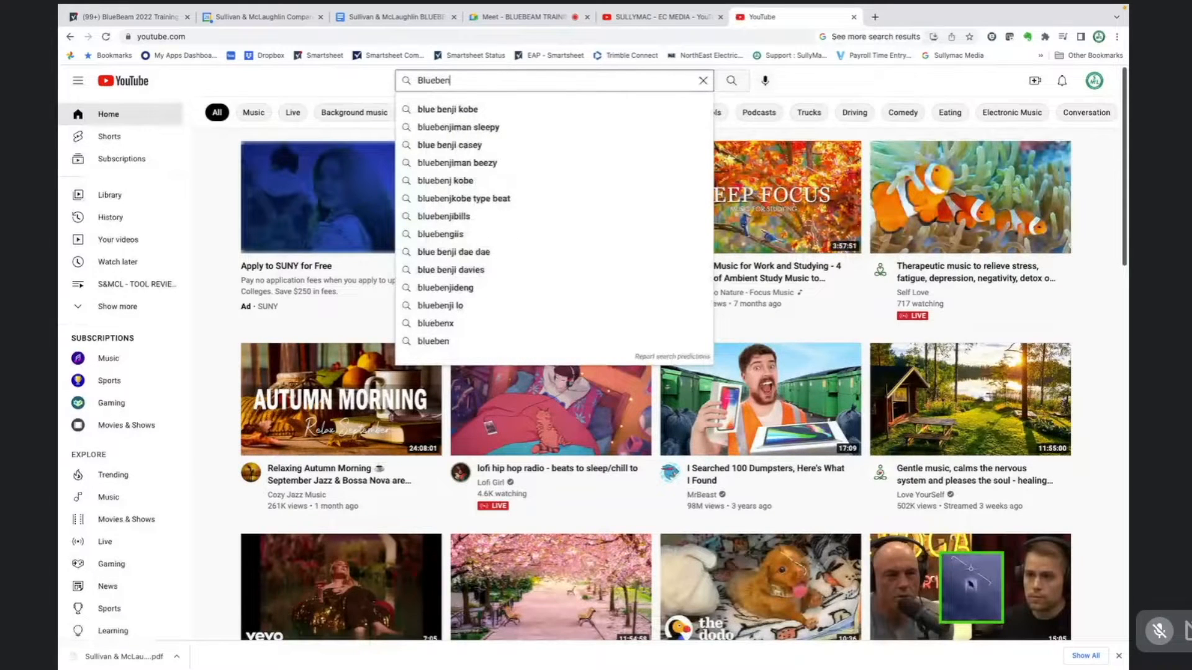
key("BackSpace")
type("m")
key("Escape")
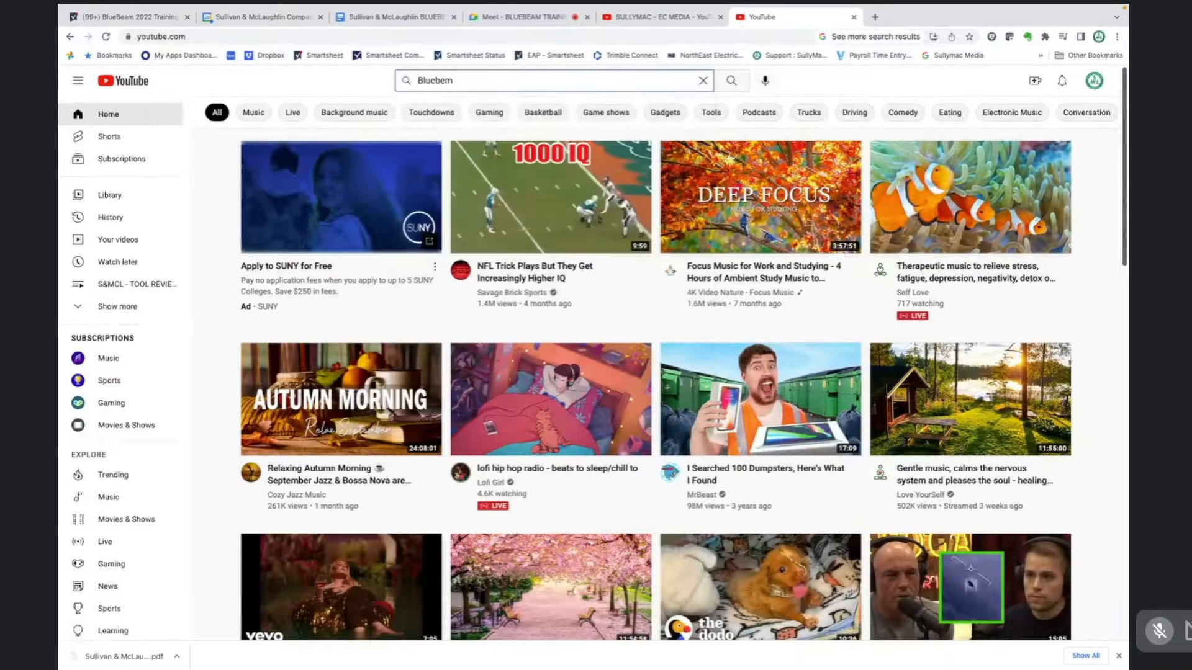
key("BackSpace")
type("am")
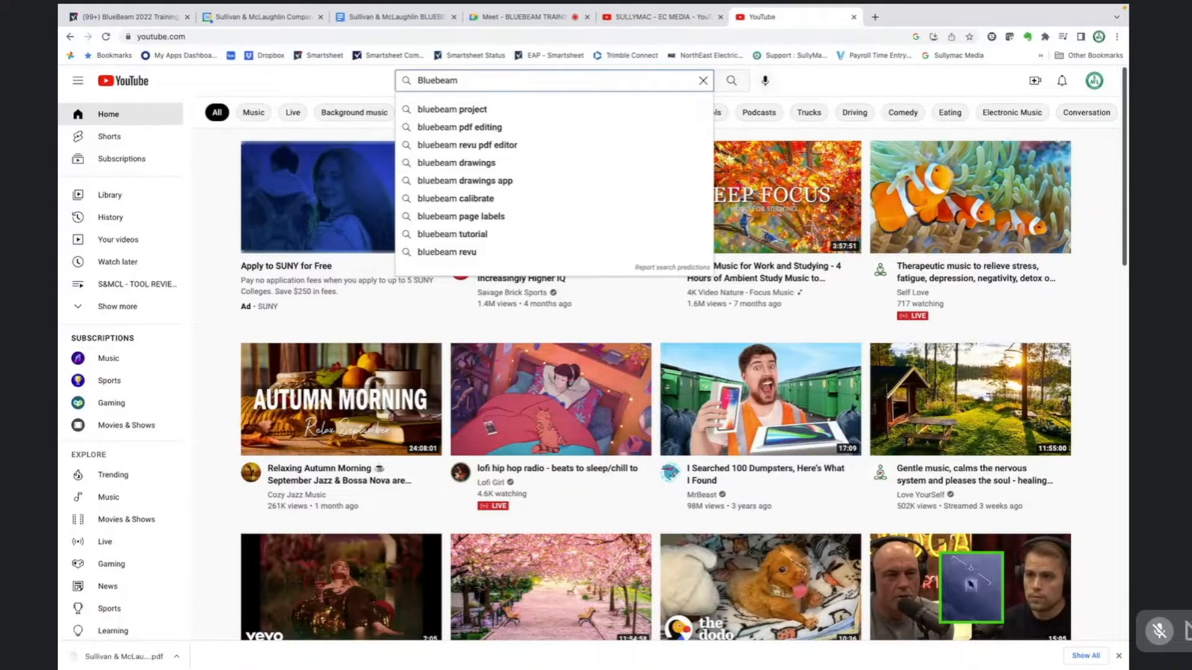
type("Ske")
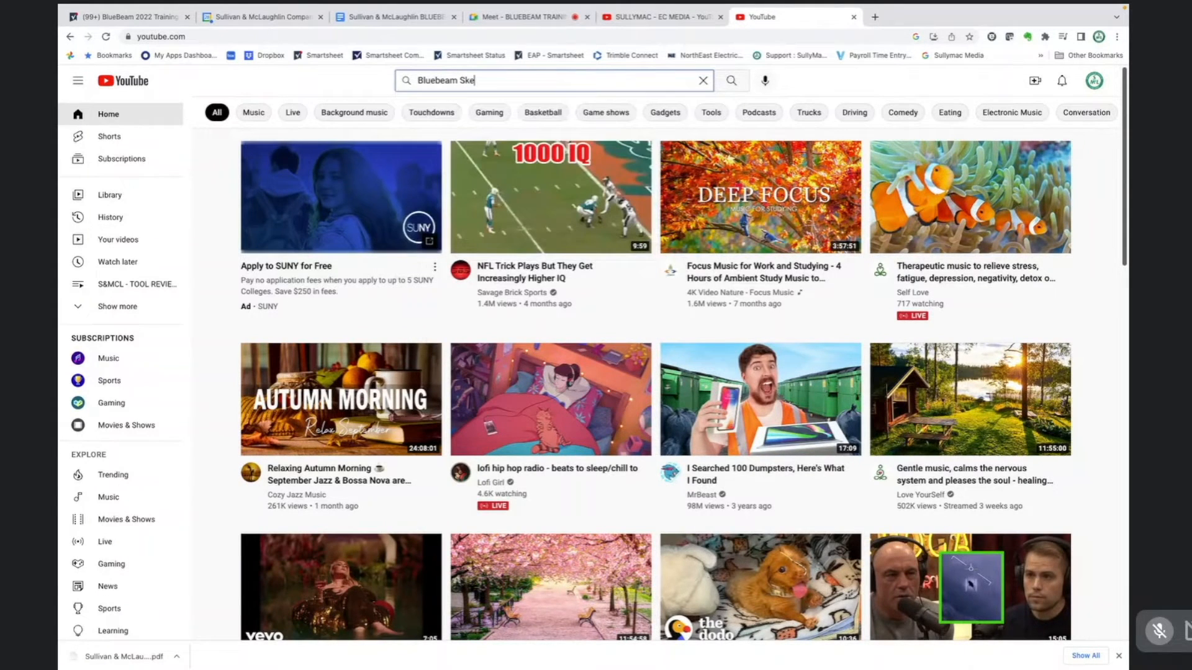
type("tch to scale")
key("Return")
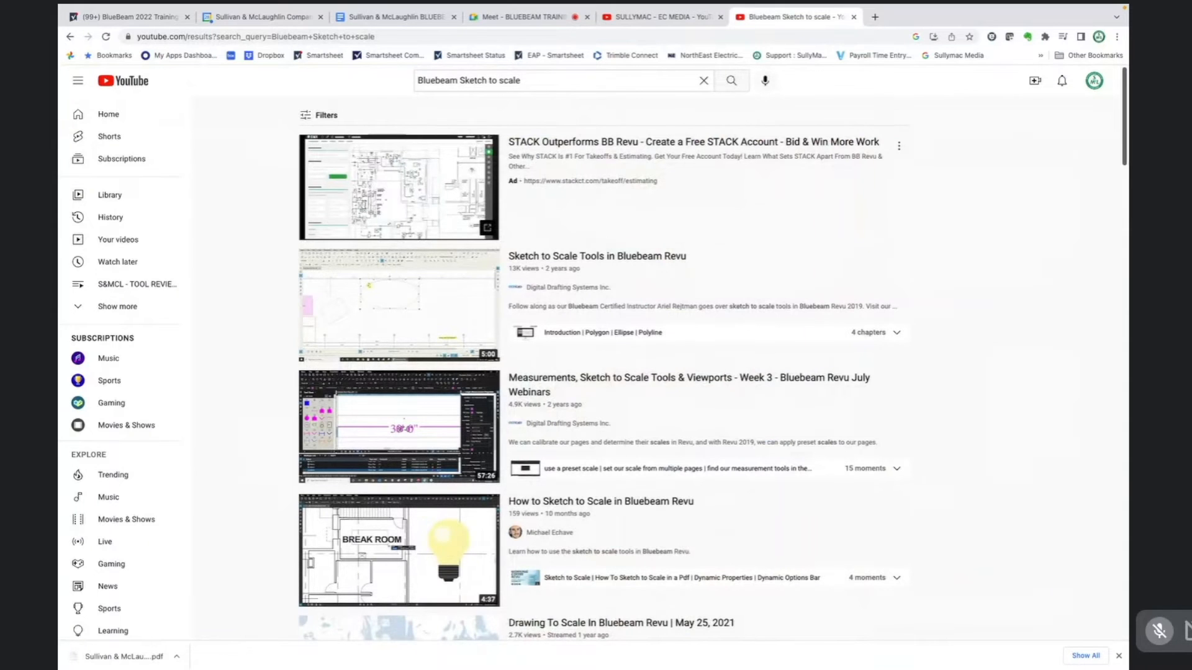
Play the "Bluebeam Revu - Copy and scale drawings for coordination." video from the results, skipping the ad, and close its tab.
scroll(504, 303, "down", 2)
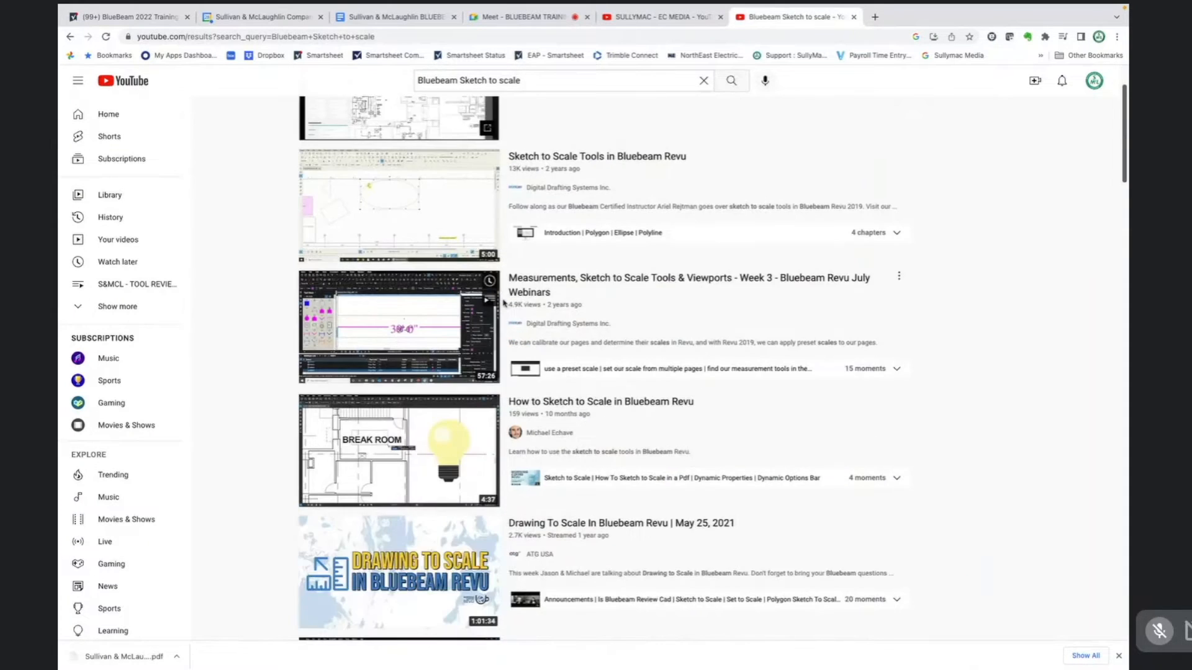
scroll(504, 302, "down", 4)
scroll(511, 306, "down", 6)
scroll(578, 293, "down", 5)
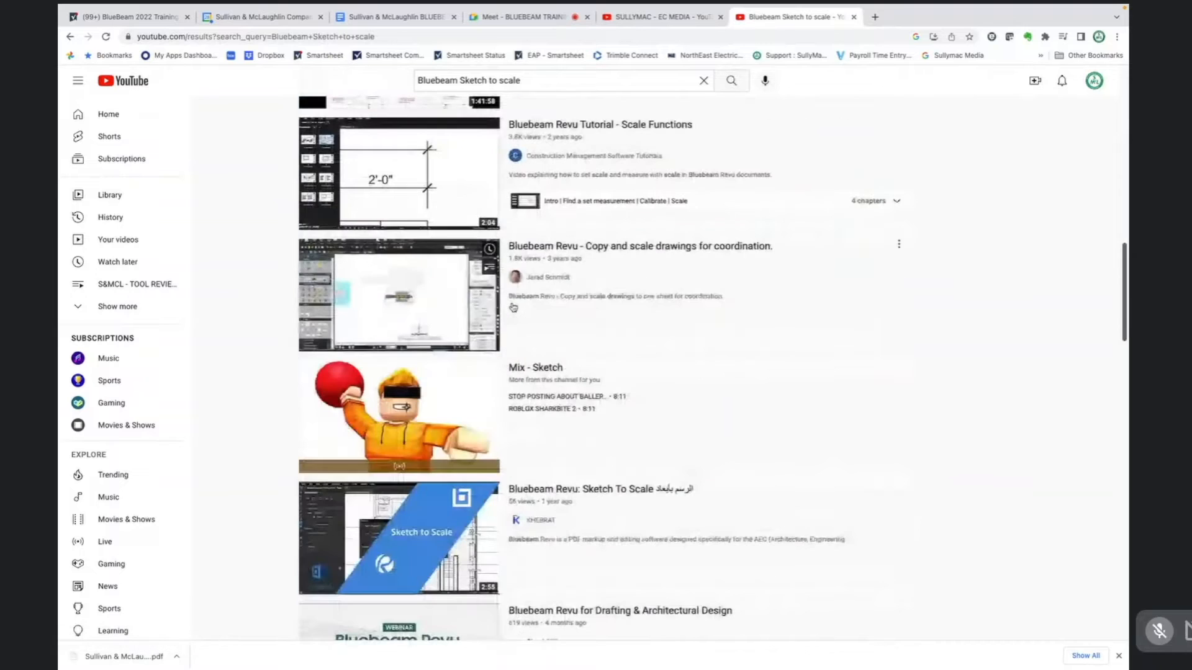
scroll(580, 293, "up", 2)
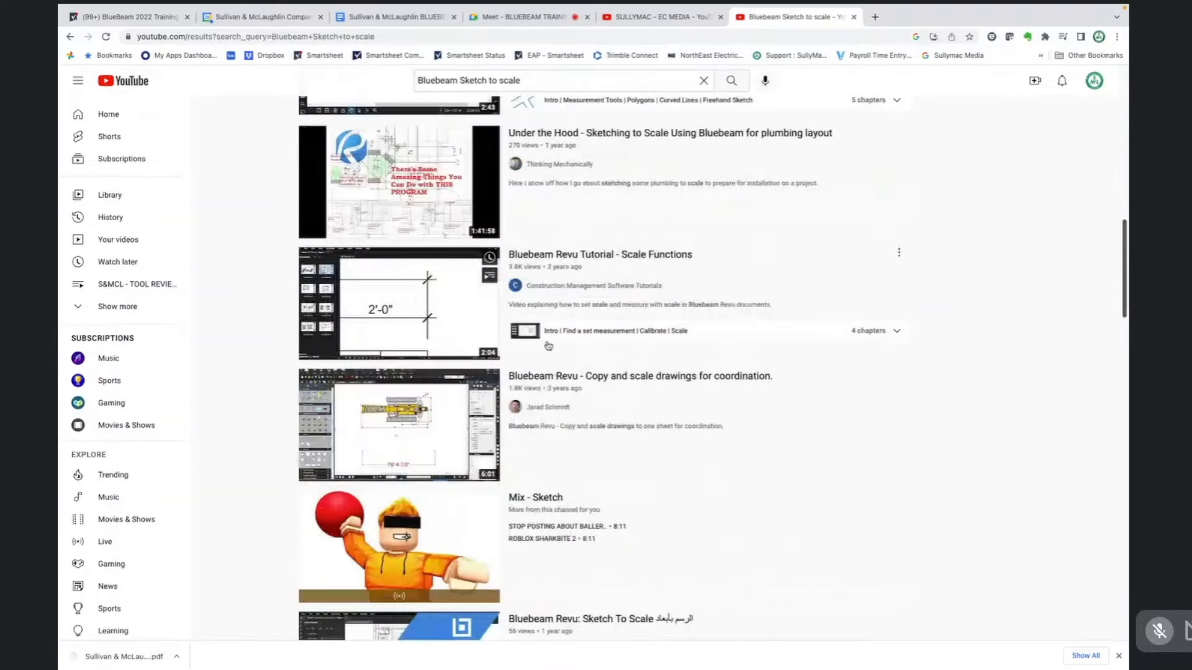
left_click(568, 384)
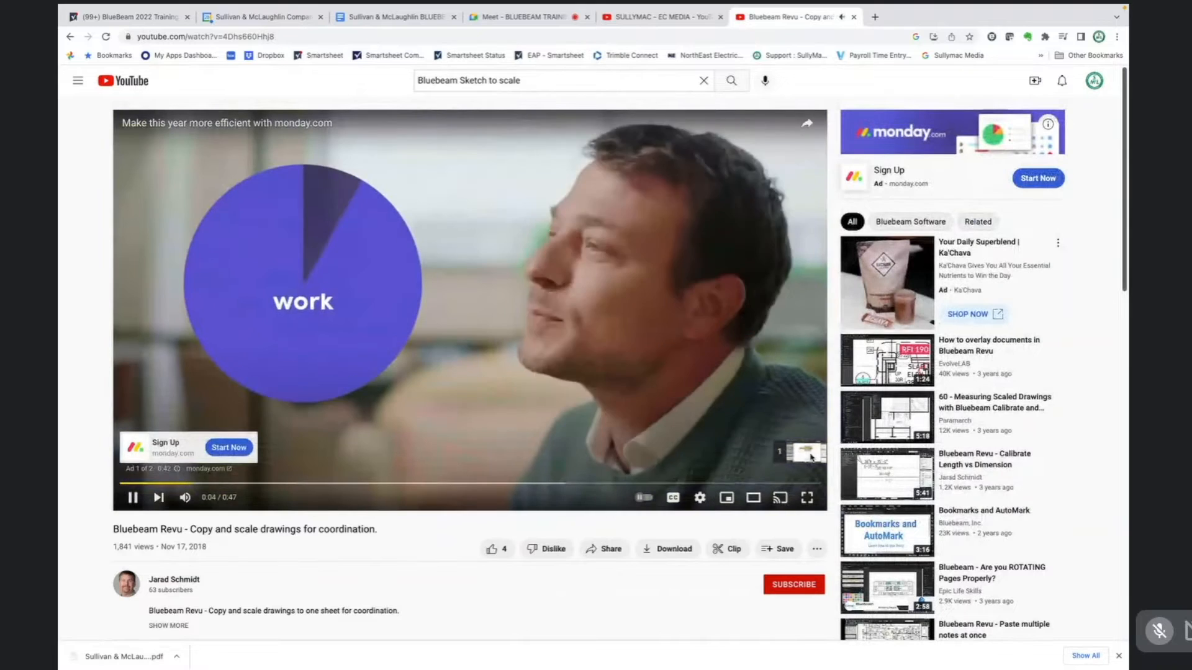
left_click(811, 457)
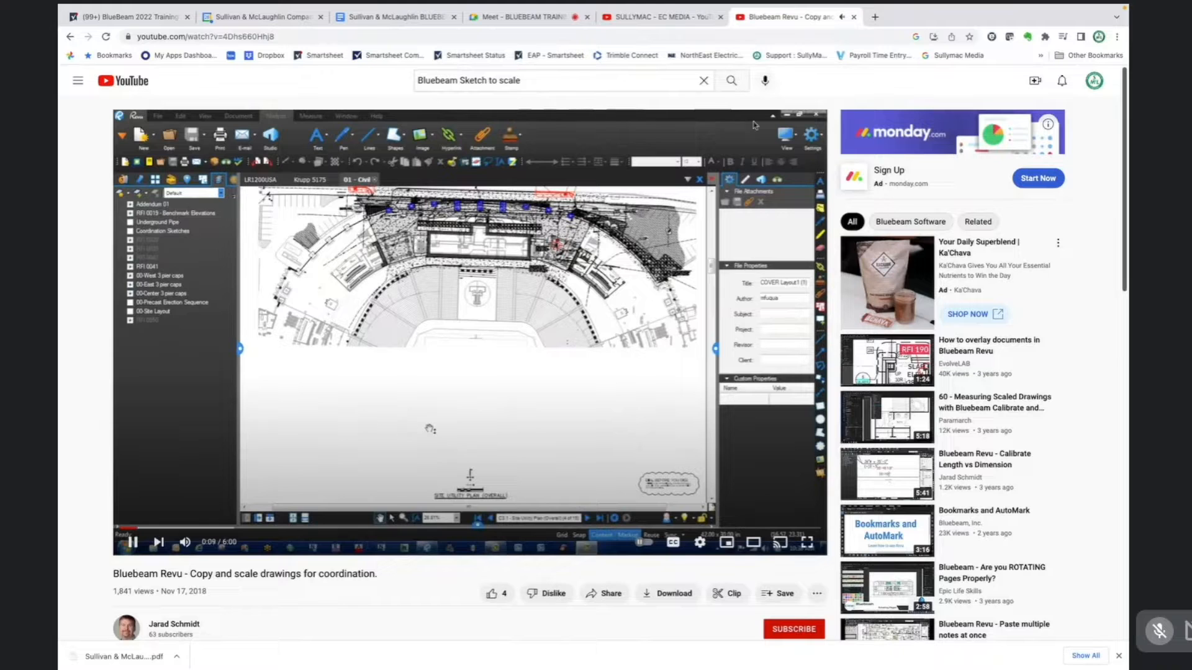
left_click(854, 17)
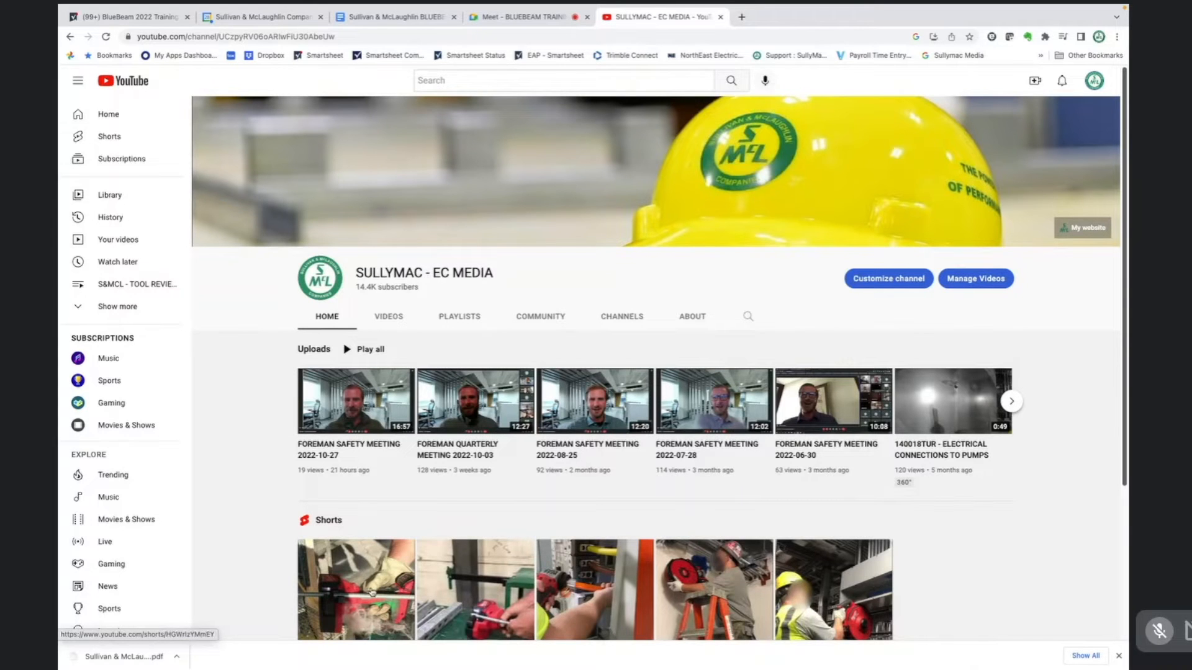
Switch back to Bluebeam Revu and close the blank YouTube web tab, returning to Document1 (1).
mouse_move(450, 652)
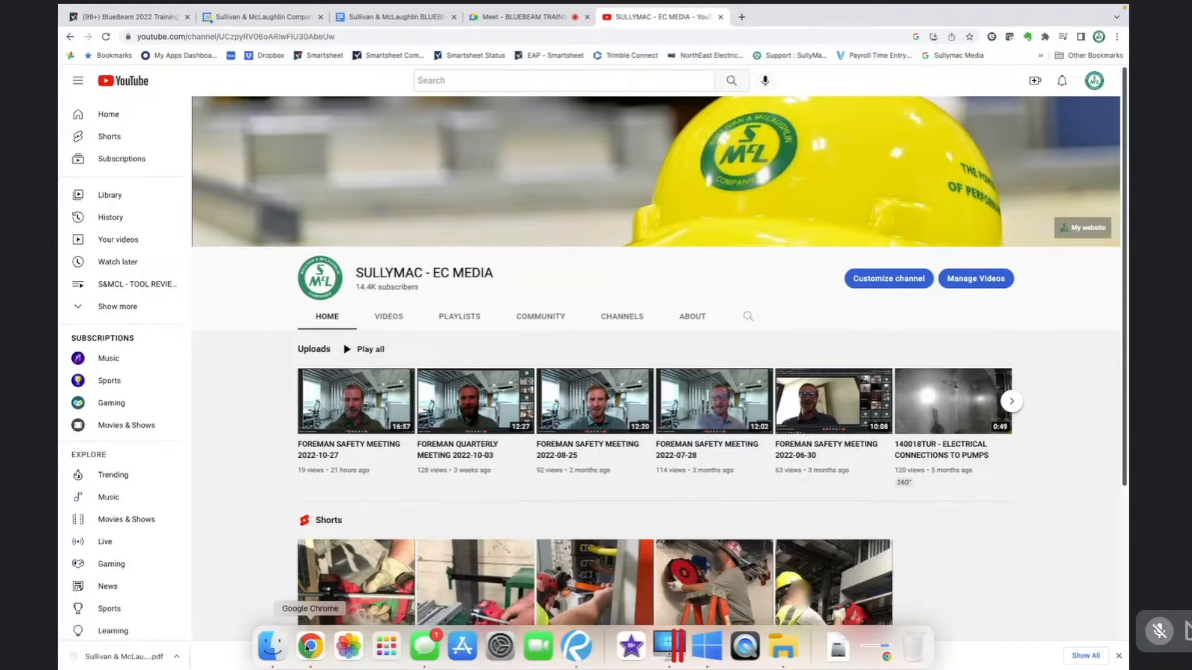
left_click(574, 648)
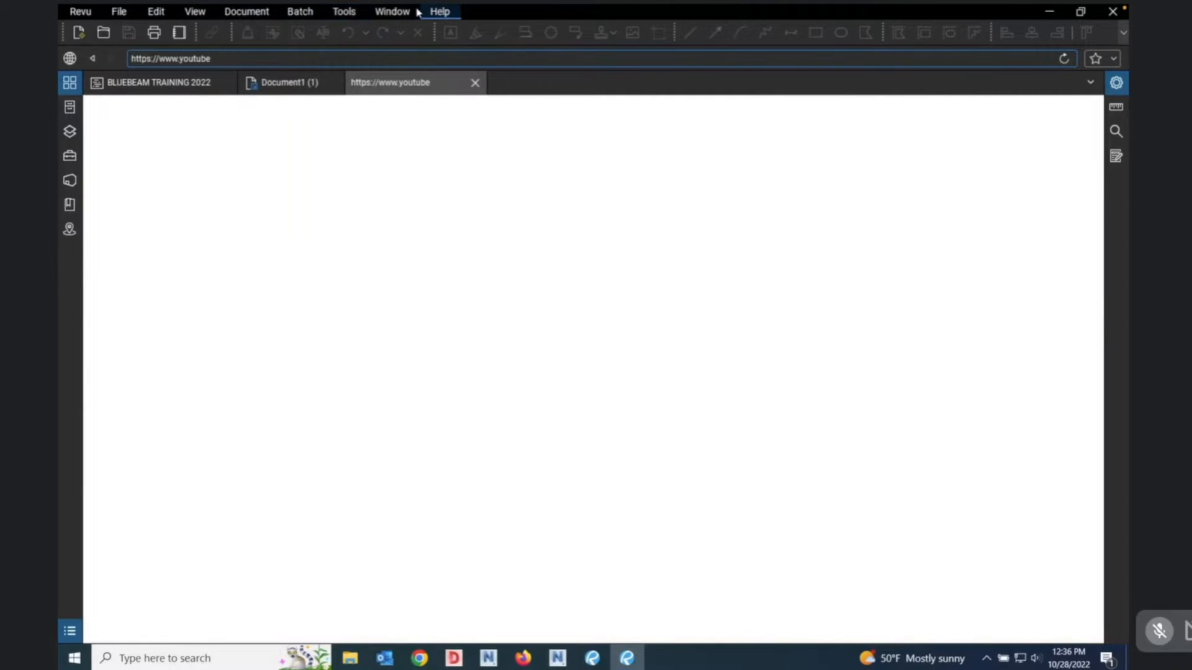
left_click(439, 12)
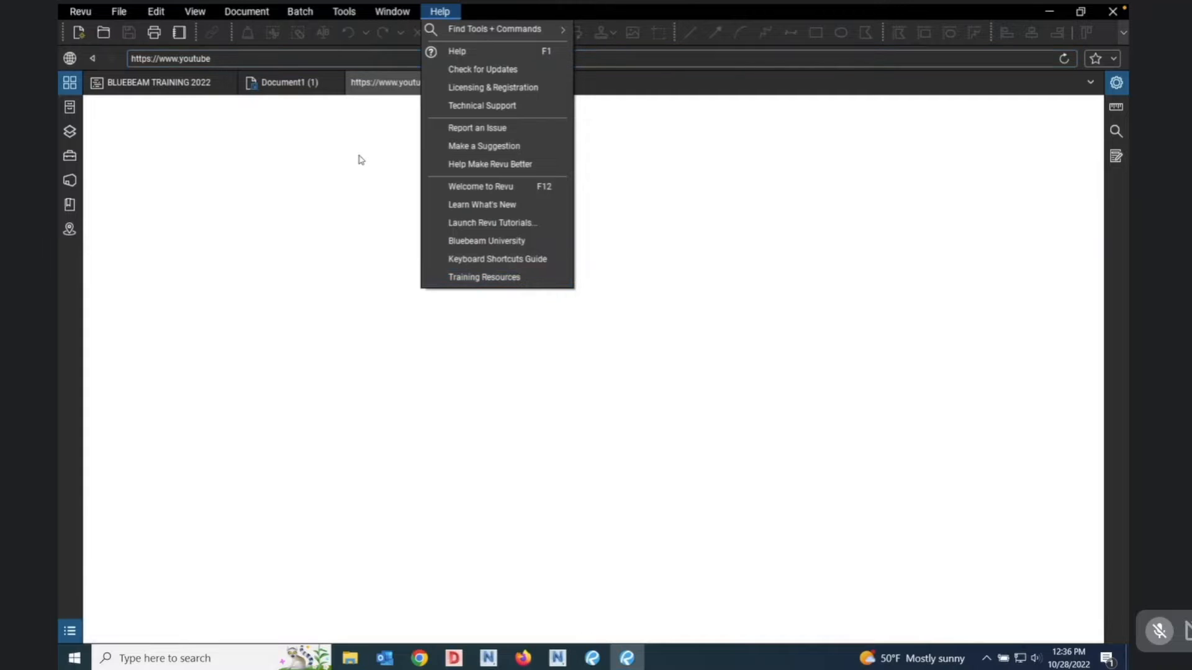
left_click(488, 8)
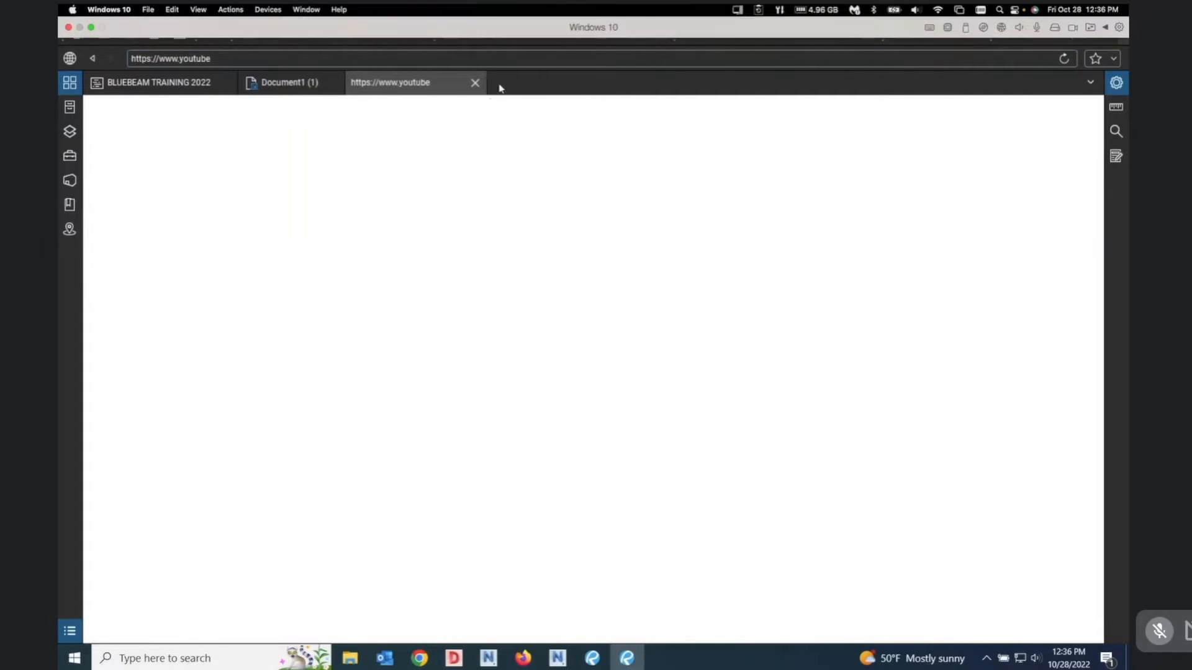
left_click(475, 82)
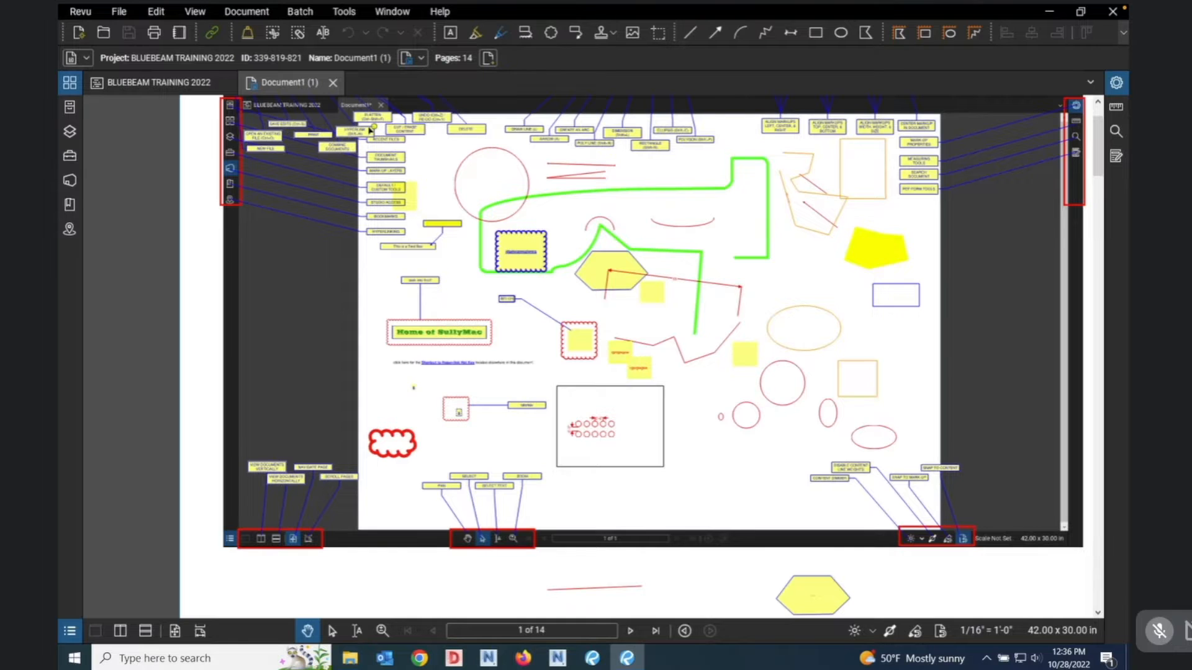
Open Windows Settings and view the Windows Update page under Update & Security.
left_click(73, 659)
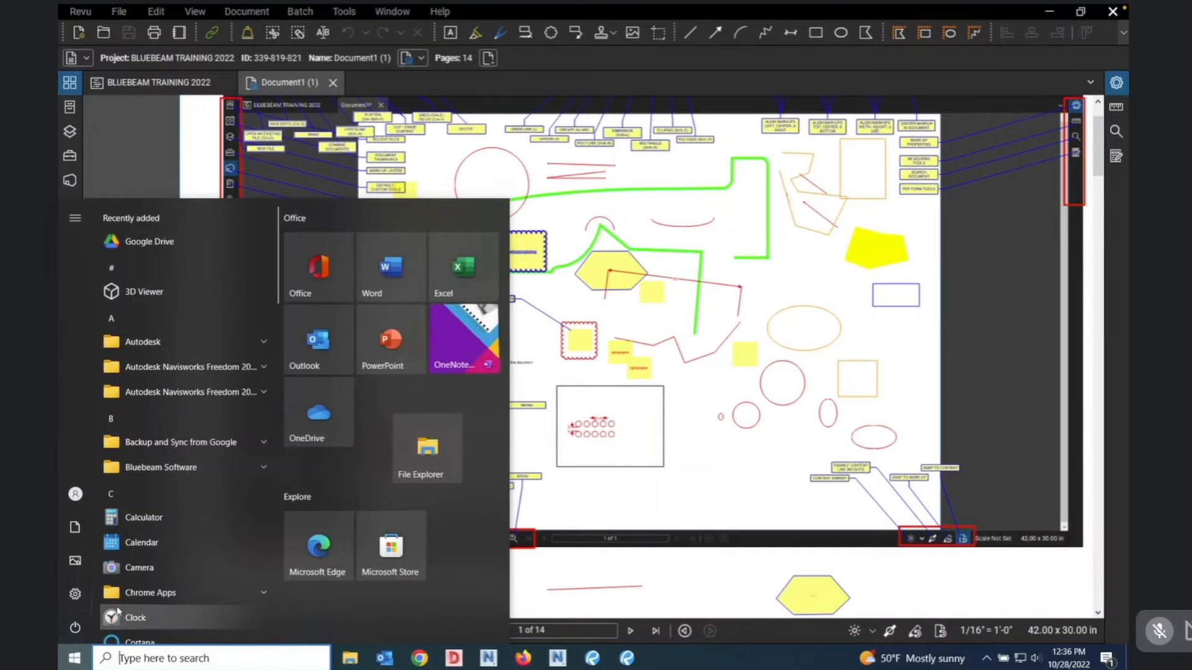
mouse_move(81, 612)
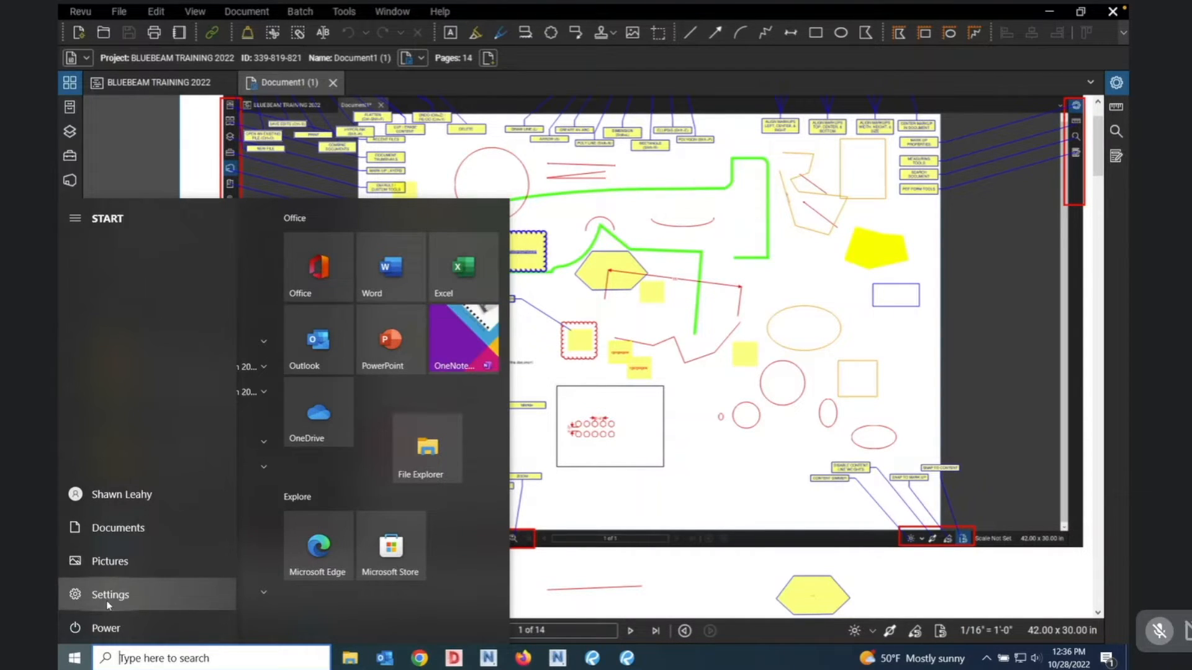
left_click(104, 595)
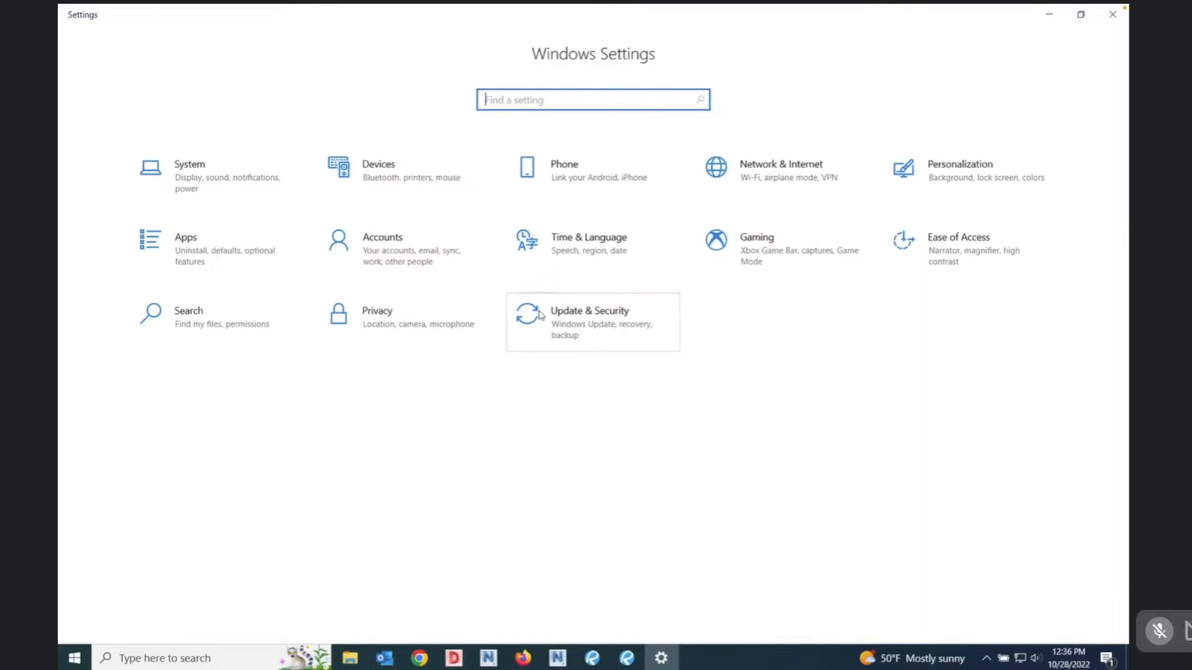
left_click(601, 322)
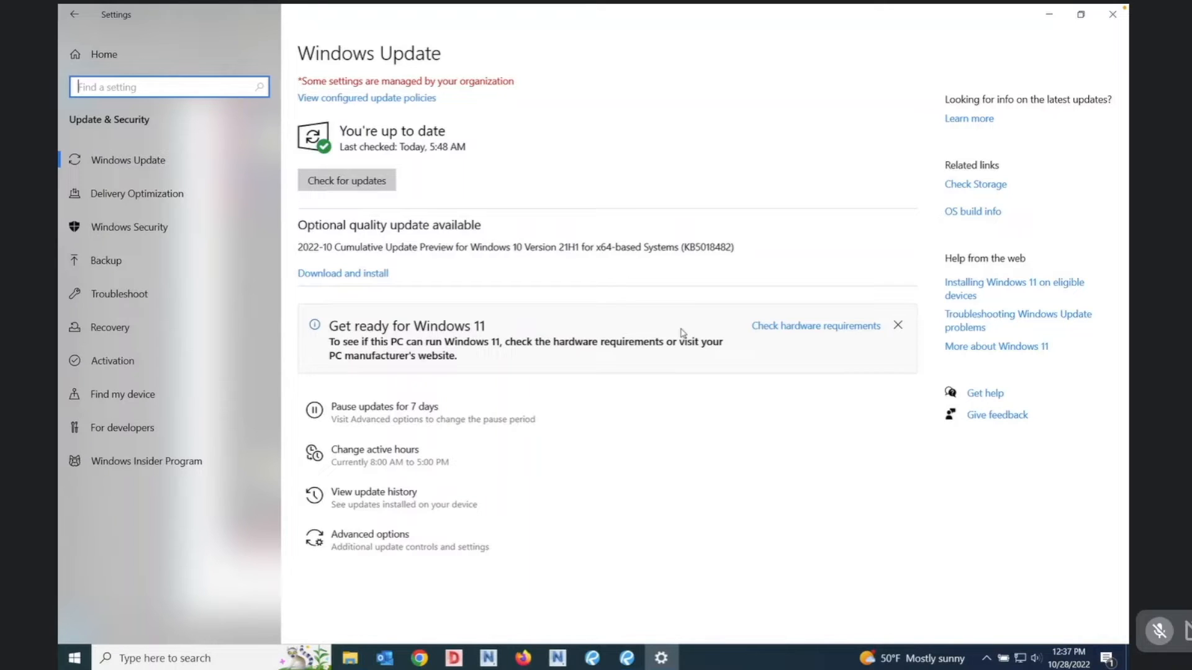
Run a Windows web search for "search for updates" and close both the results page and the Settings window.
left_click(170, 664)
type("search")
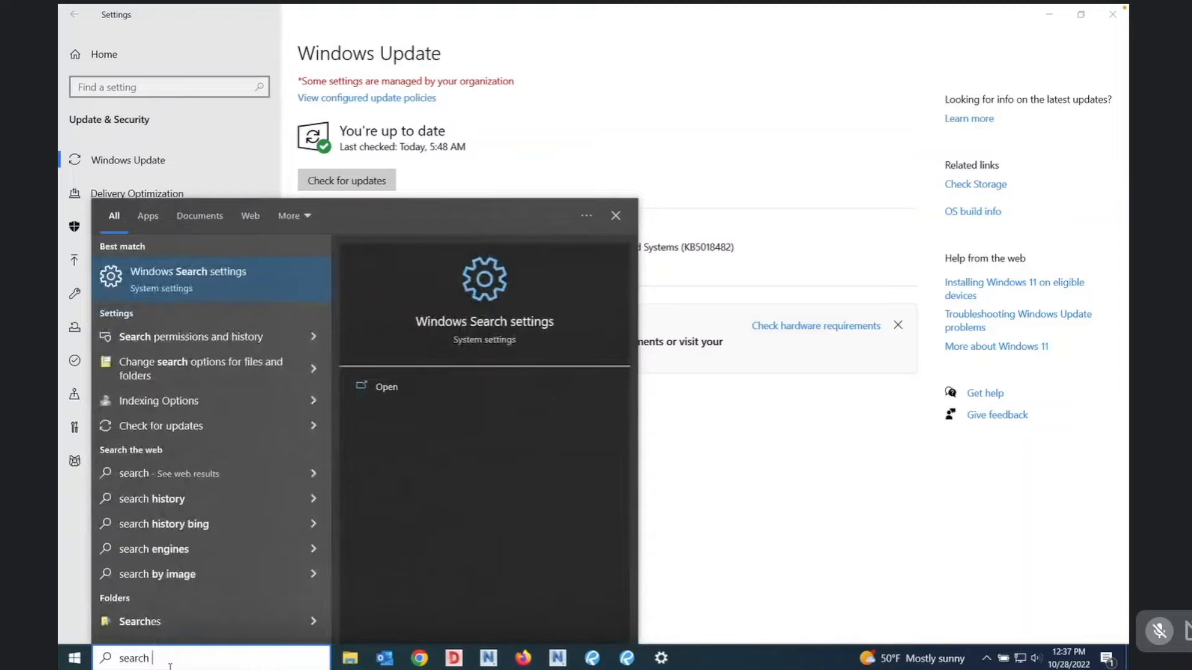
type(" for")
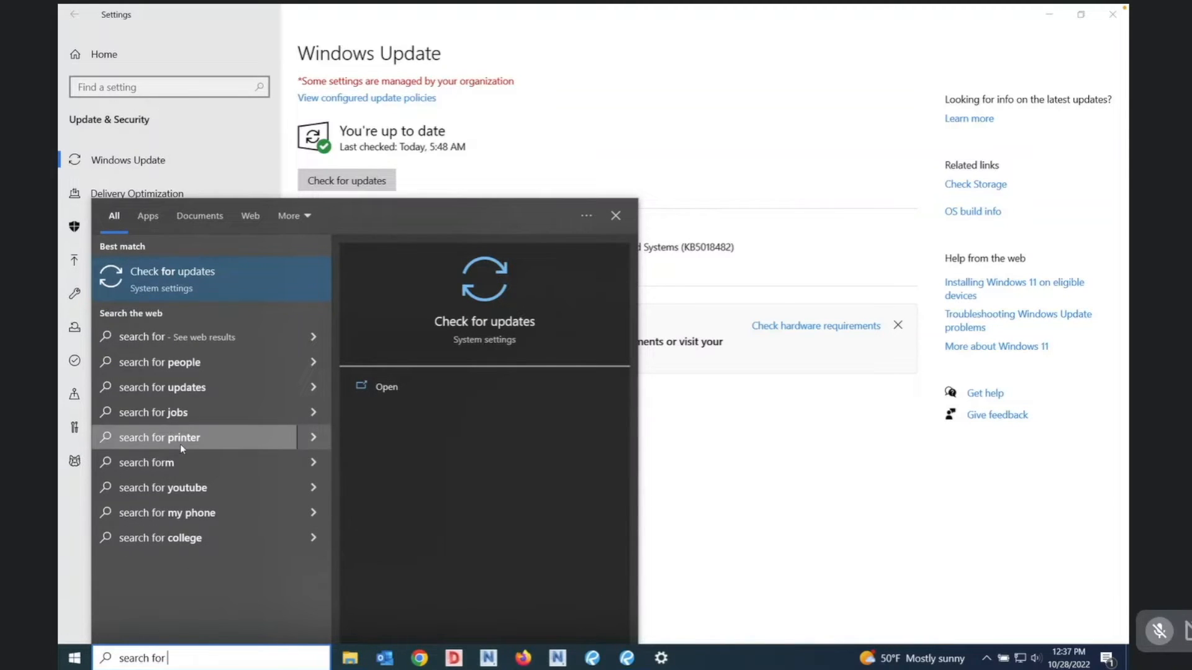
left_click(144, 388)
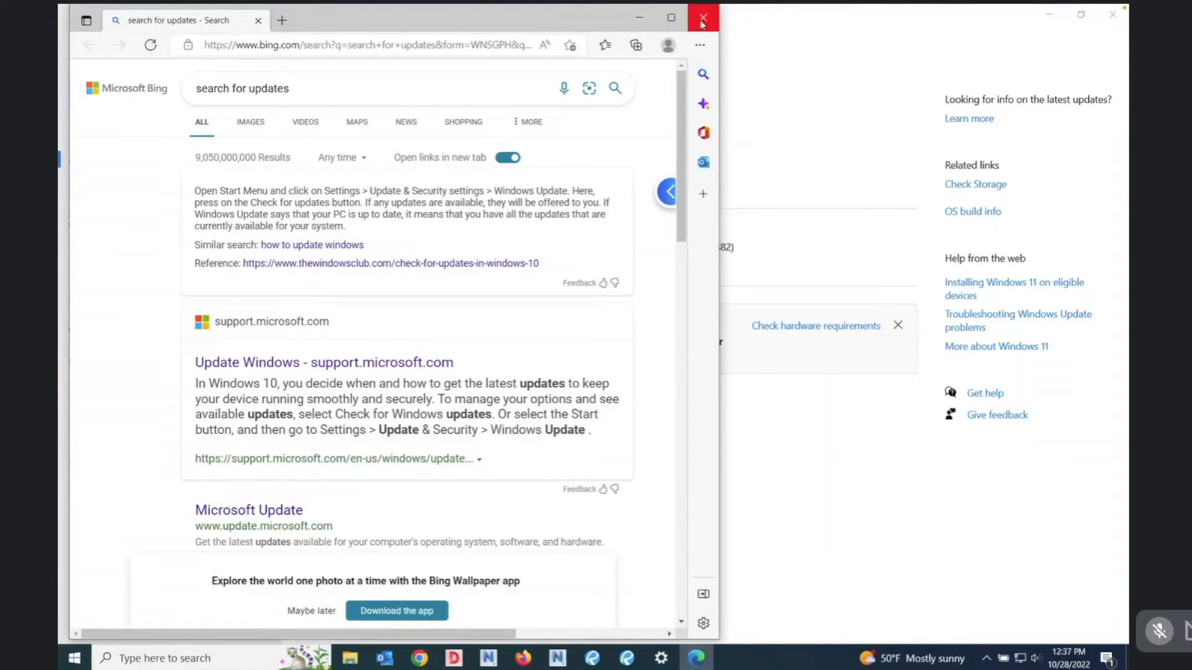
left_click(703, 20)
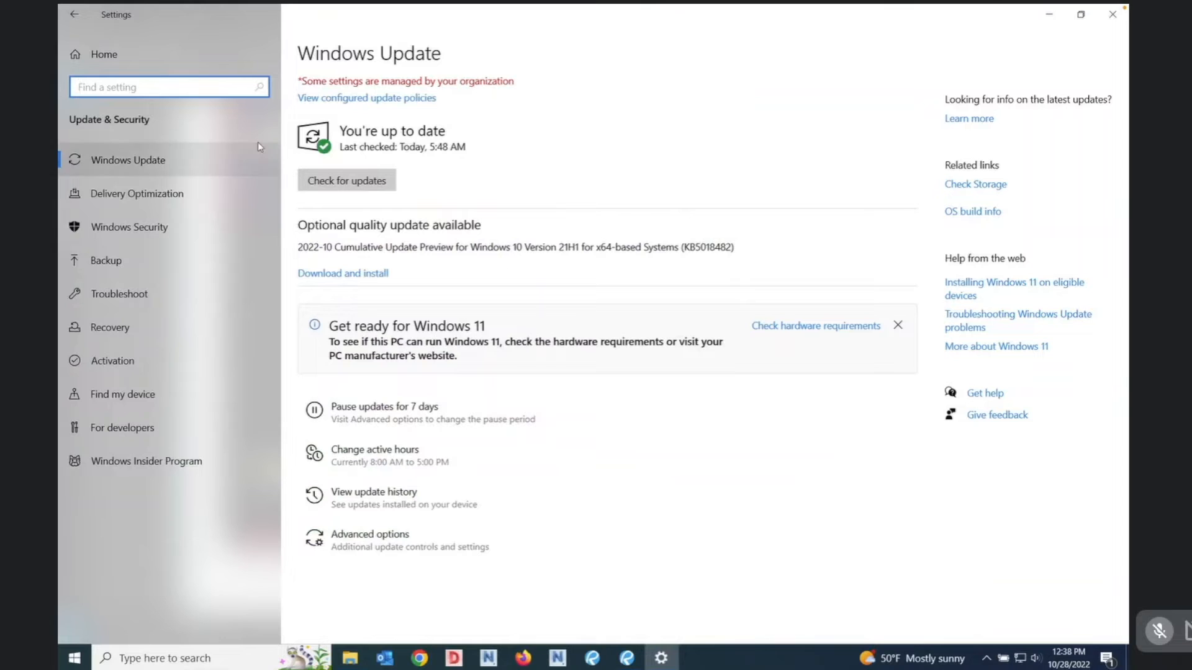
left_click(1110, 17)
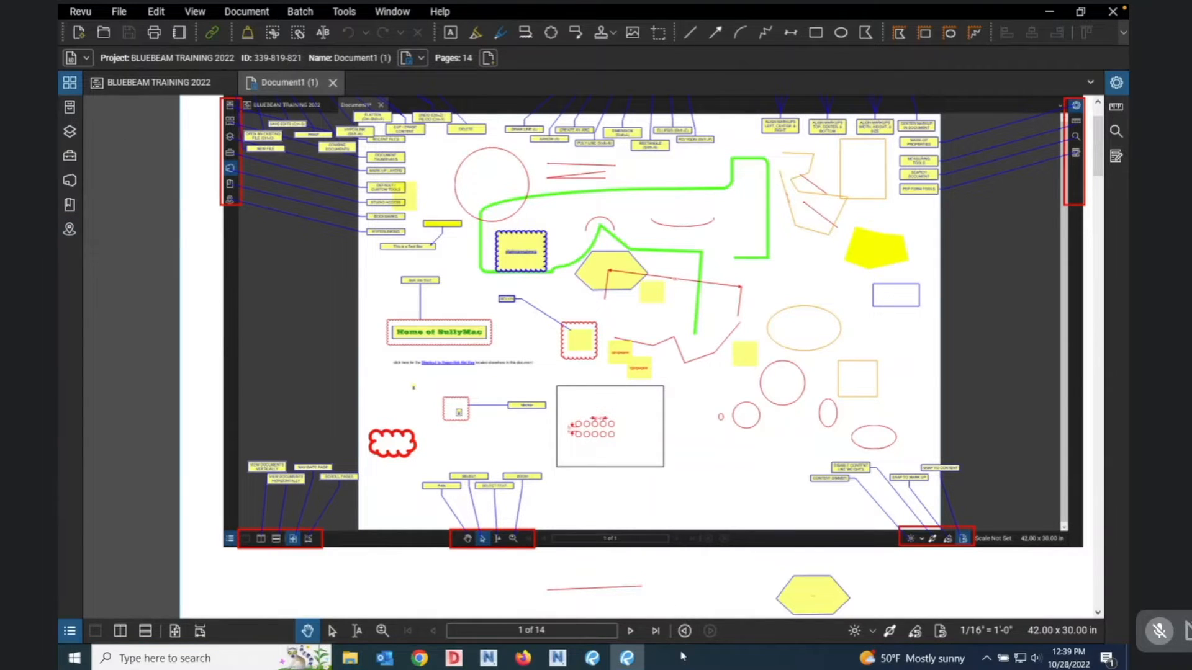
Open the Markups List below Document1 (1) and examine its markups grouped by subject, from lines to the sketch-to-scale entries.
double_click(365, 643)
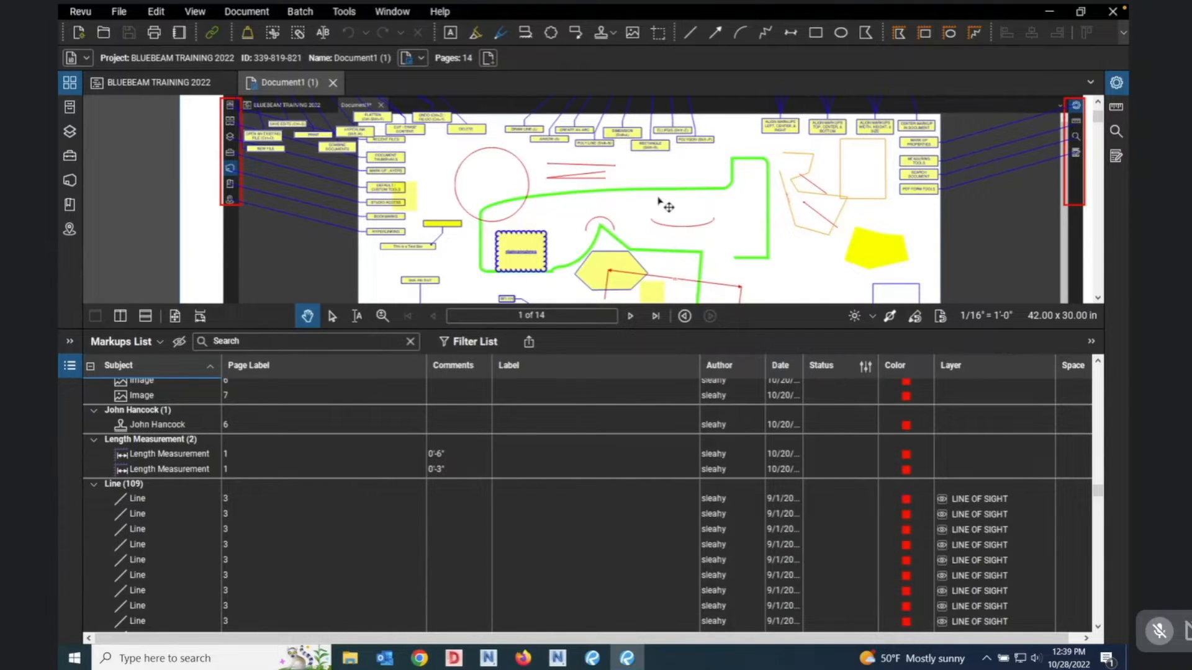
scroll(659, 199, "up", 5)
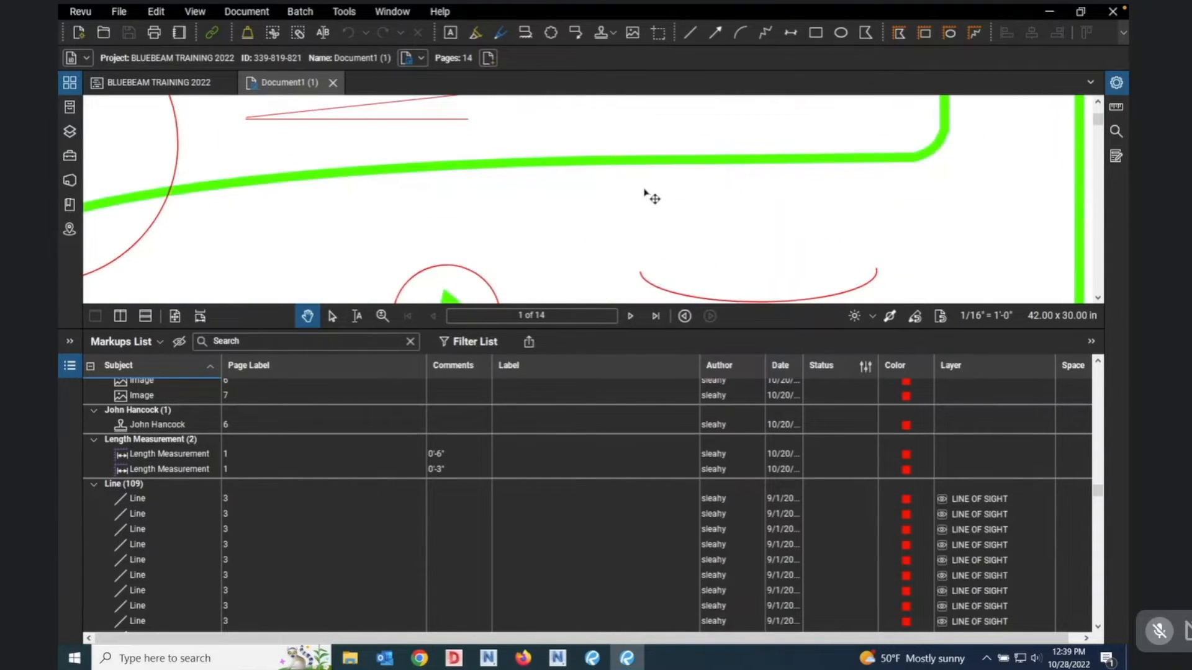
scroll(639, 199, "up", 3)
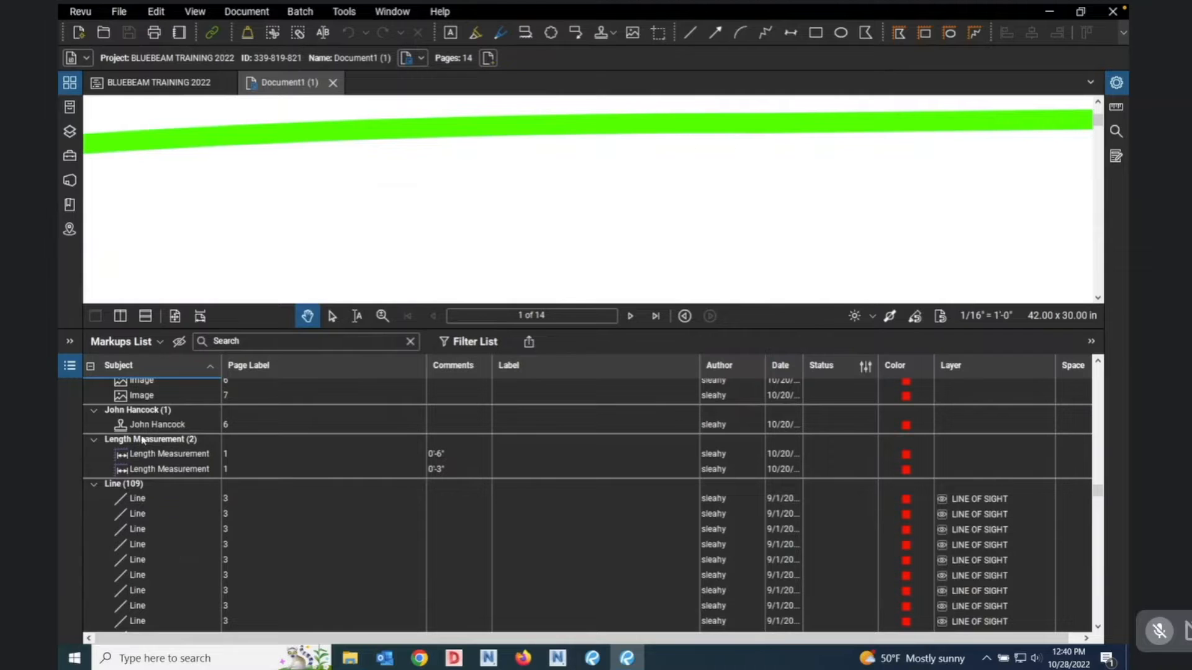
scroll(135, 418, "up", 1)
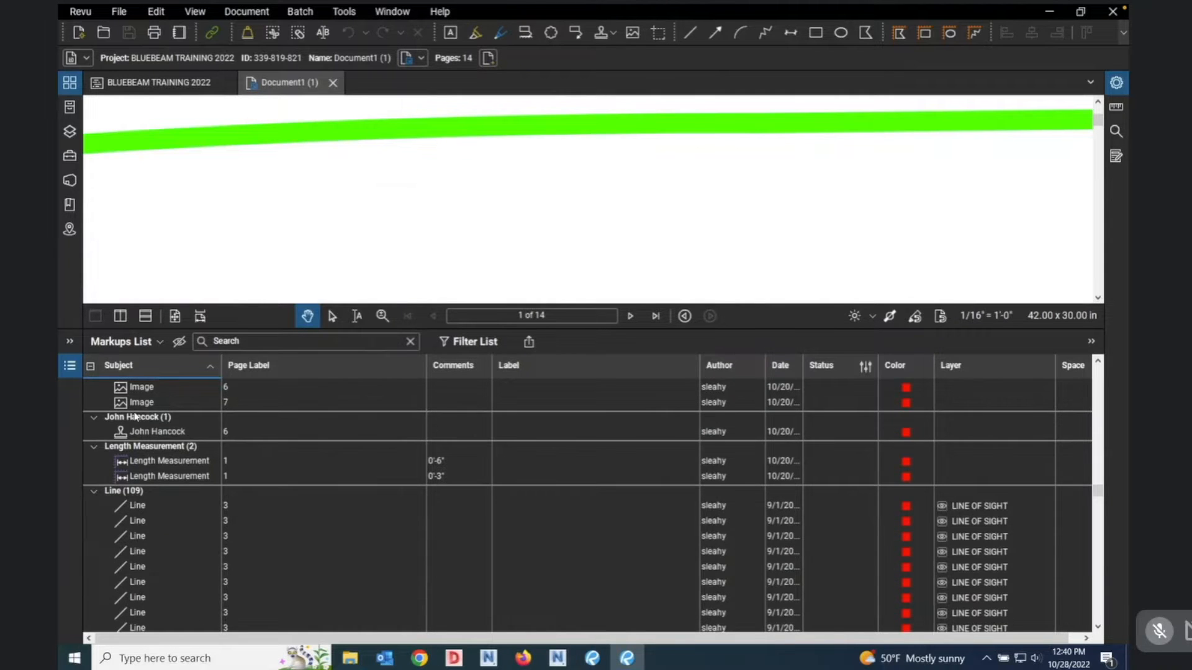
scroll(136, 417, "down", 5)
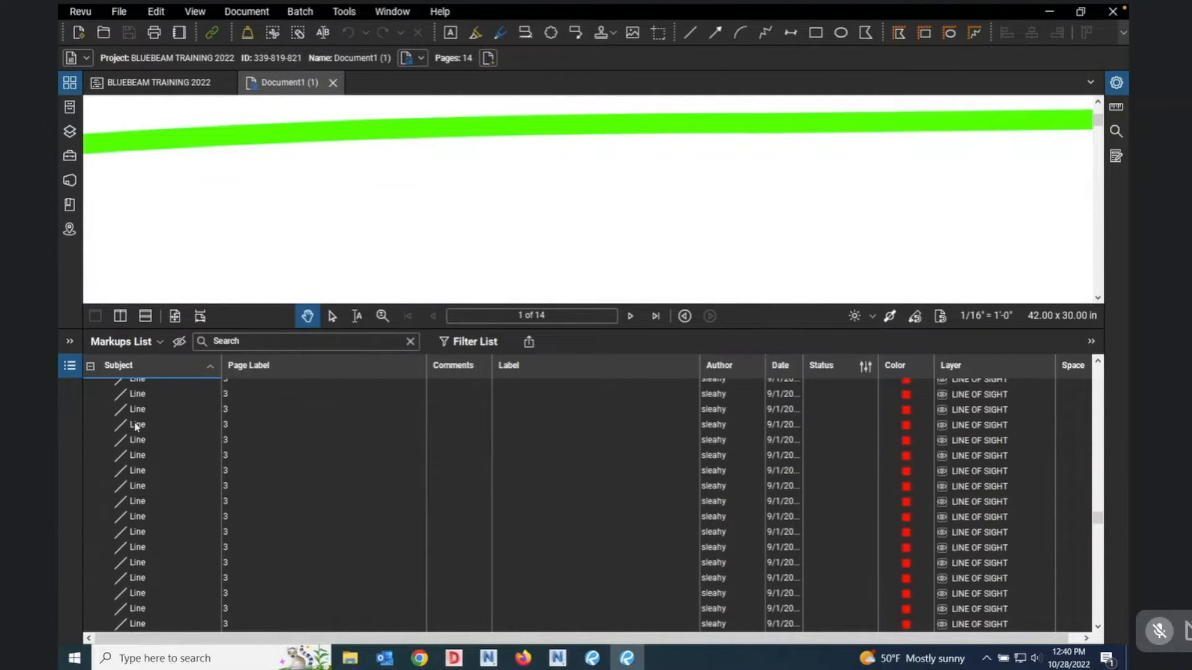
scroll(136, 430, "down", 15)
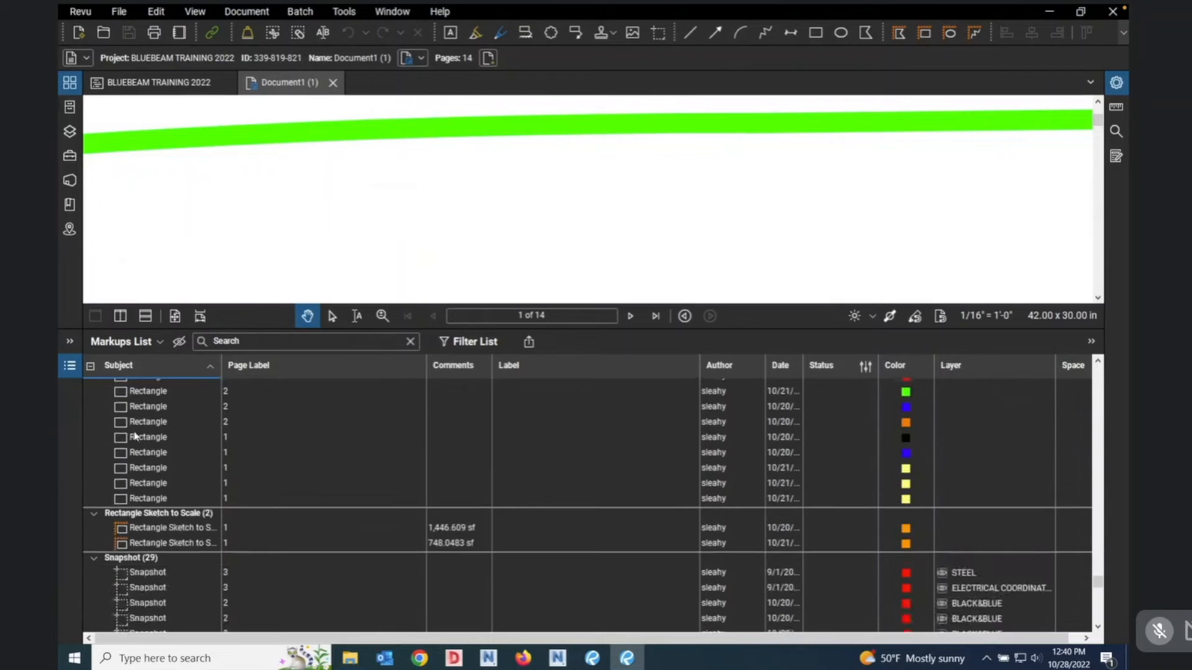
scroll(136, 434, "up", 4)
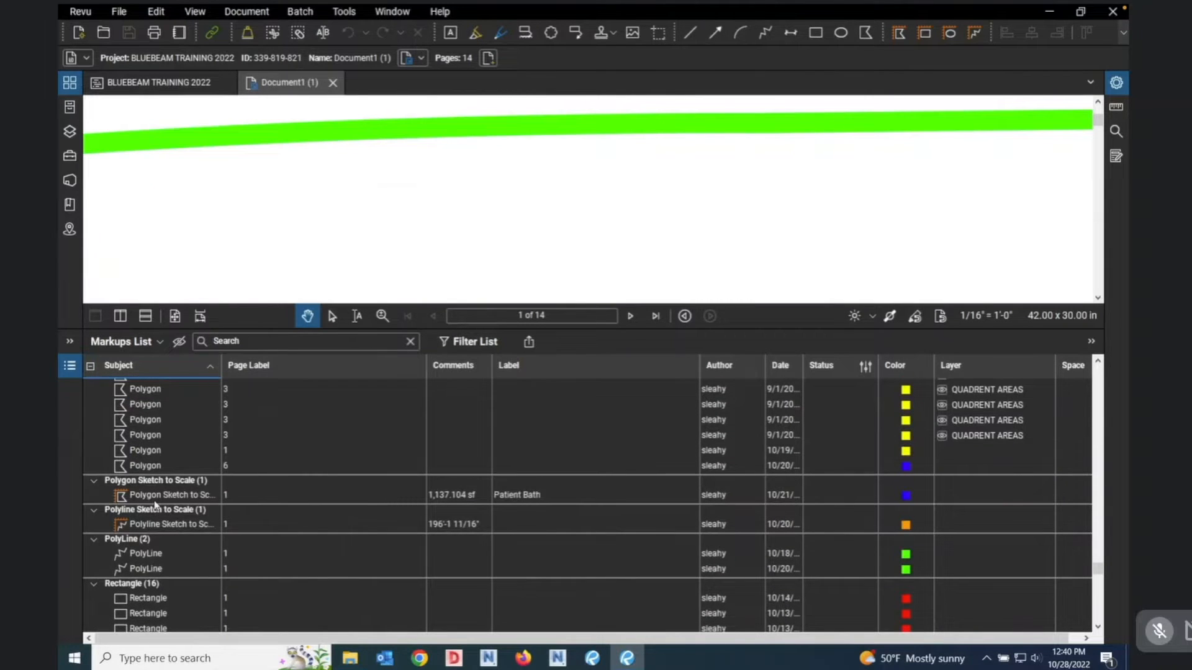
Look through the polyline, rectangle and snapshot groups in the Markups List and locate the first Rectangle Sketch to Scale in the drawing.
scroll(165, 505, "down", 3)
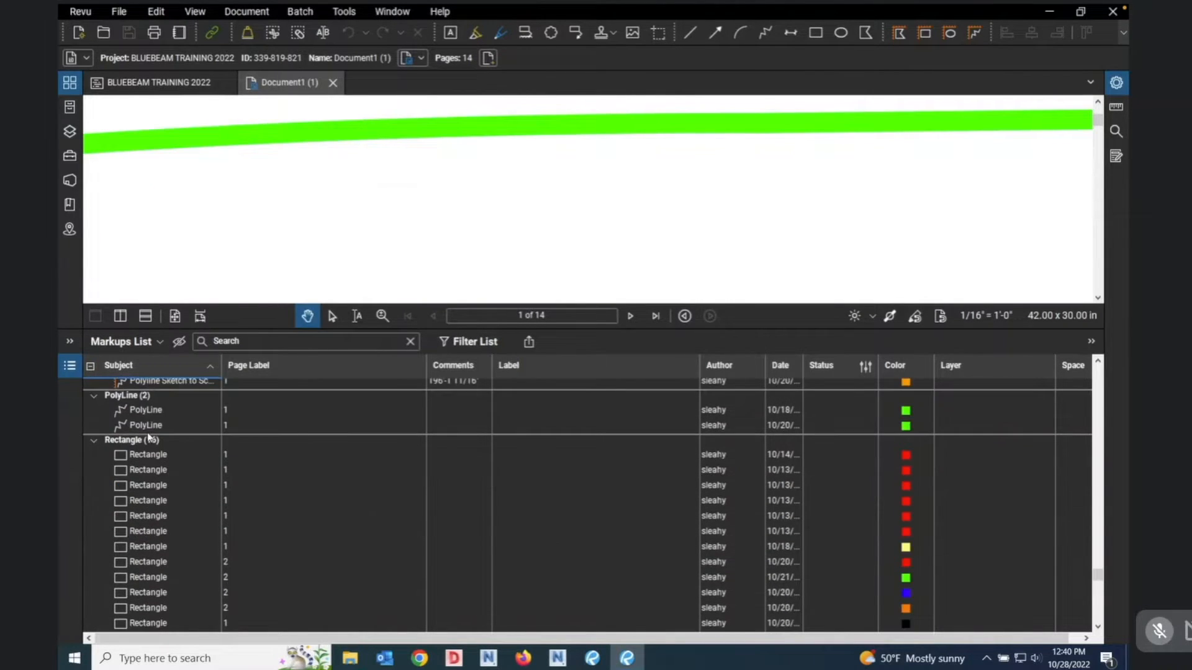
scroll(149, 453, "down", 5)
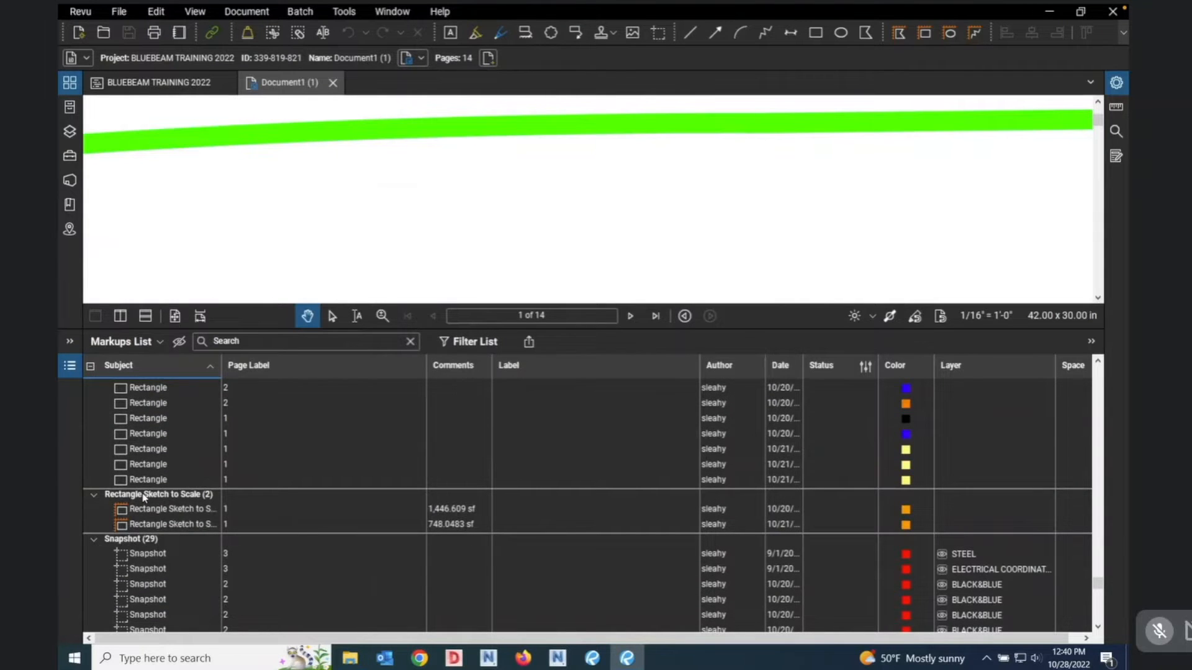
scroll(155, 512, "up", 2)
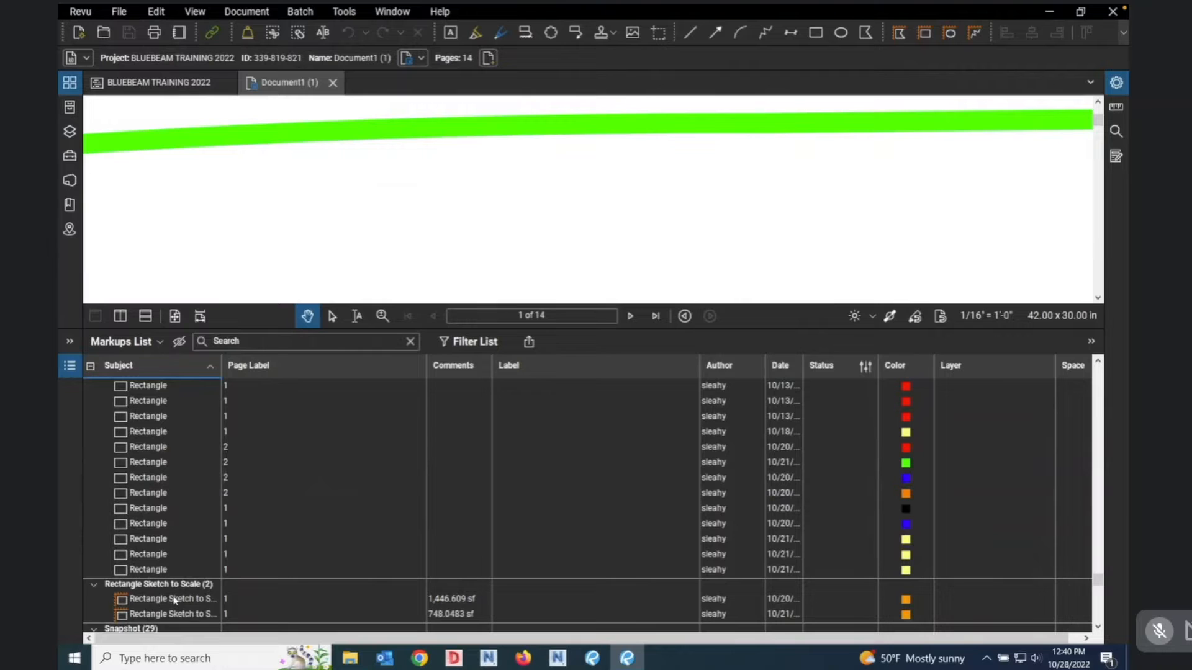
left_click(154, 600)
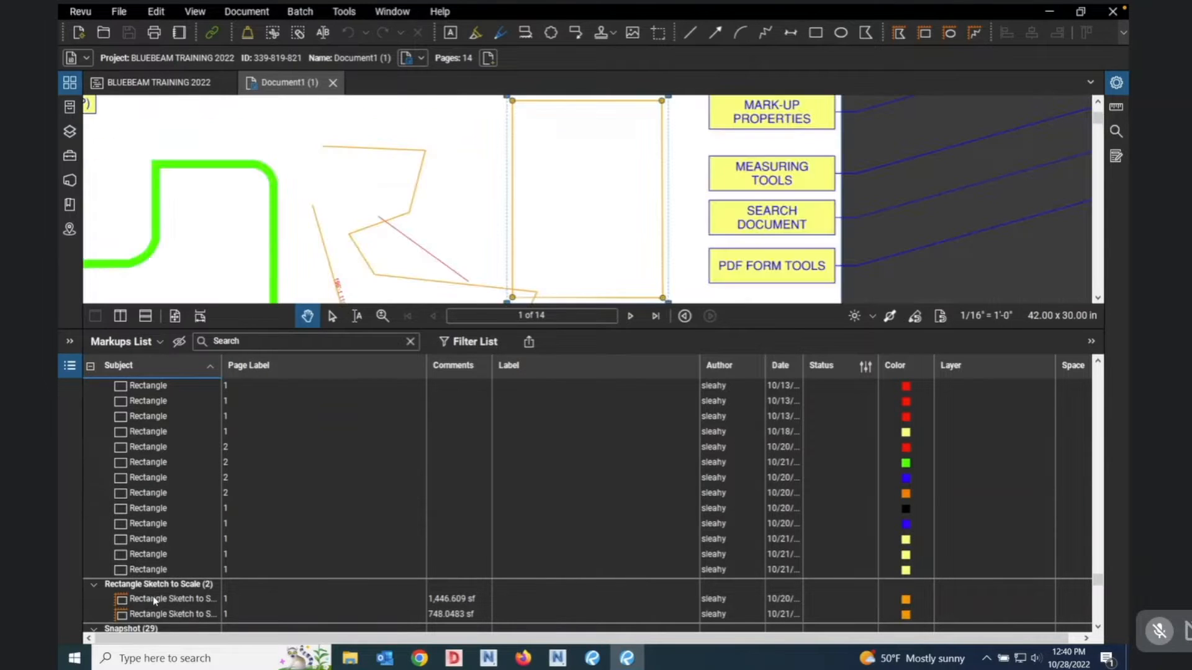
left_click(153, 598)
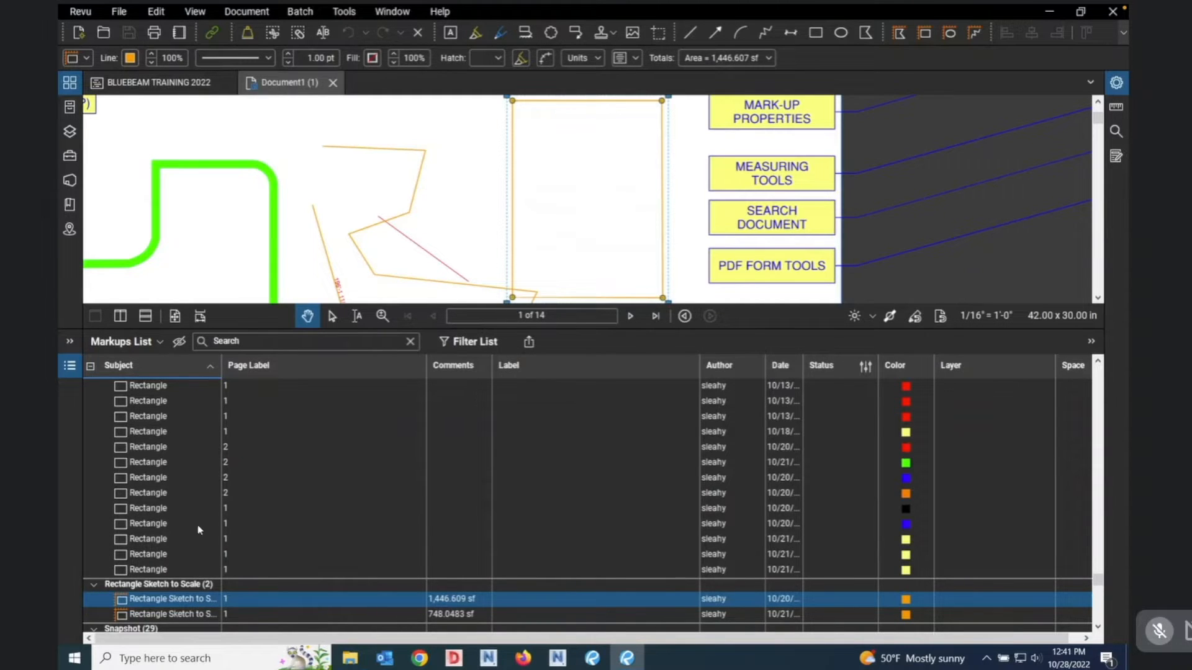
Select the last five page 1 entries in the Rectangle group, review their available commands, and dismiss them without applying any.
left_click(156, 570)
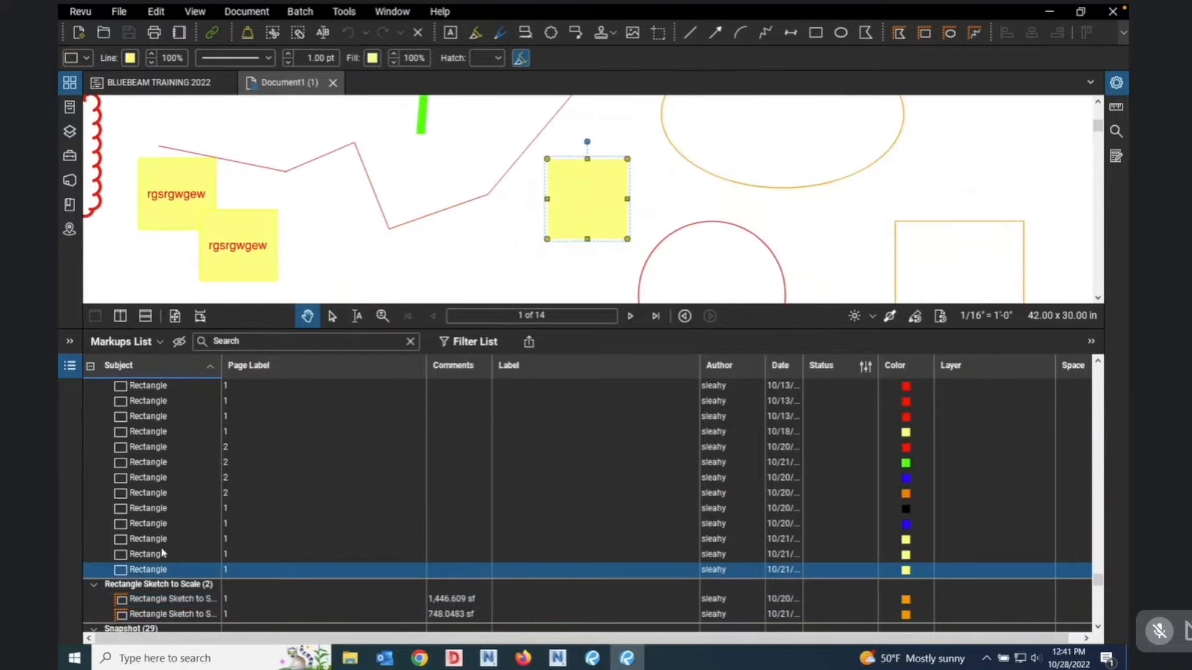
left_click(162, 509, "shift")
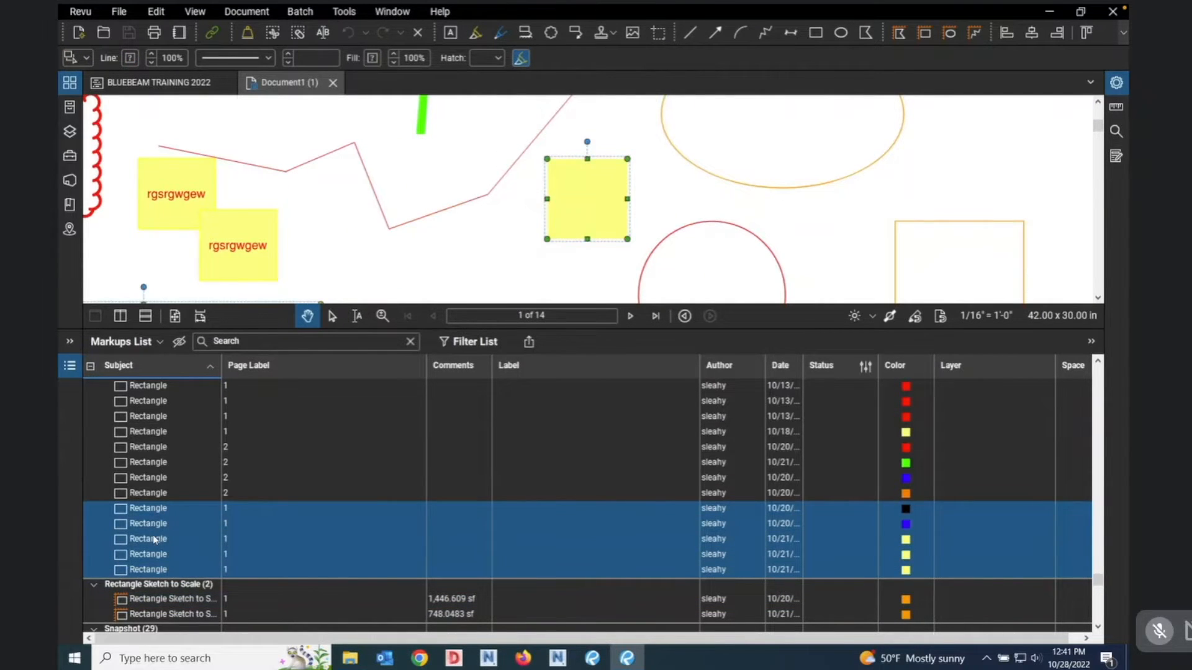
right_click(154, 539)
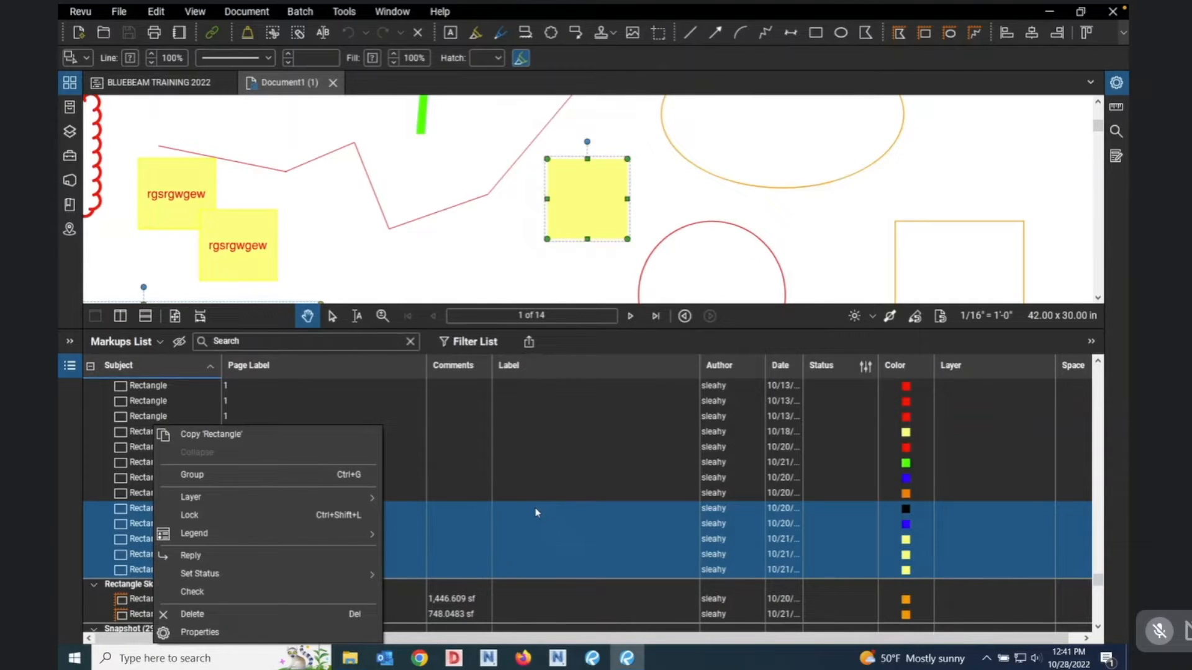
left_click(588, 527)
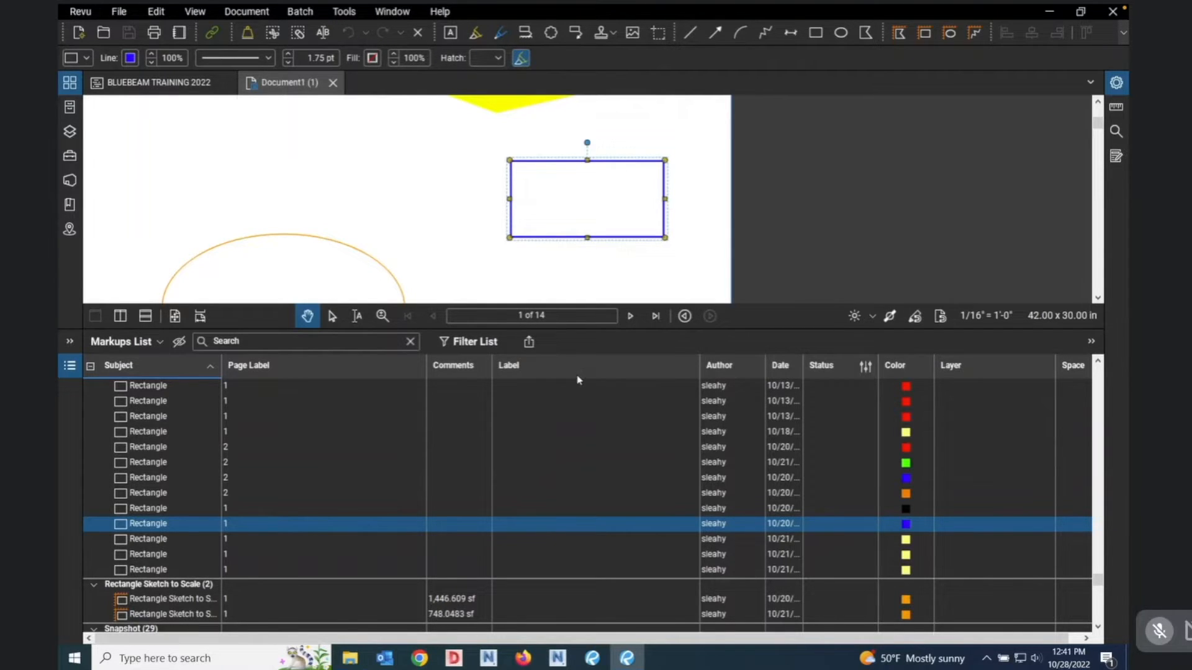
Hide the Markups List and bring the annotated toolbar diagram on page 1 into view.
double_click(593, 330)
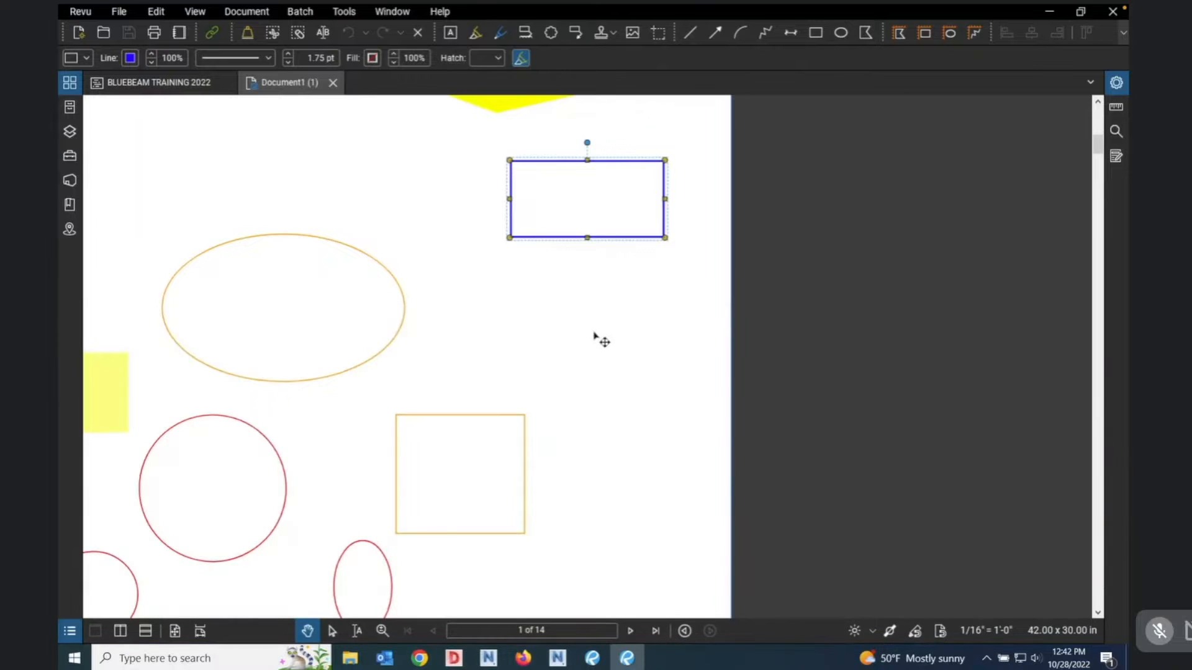
scroll(843, 473, "down", 1)
scroll(842, 473, "down", 5)
scroll(618, 360, "up", 2)
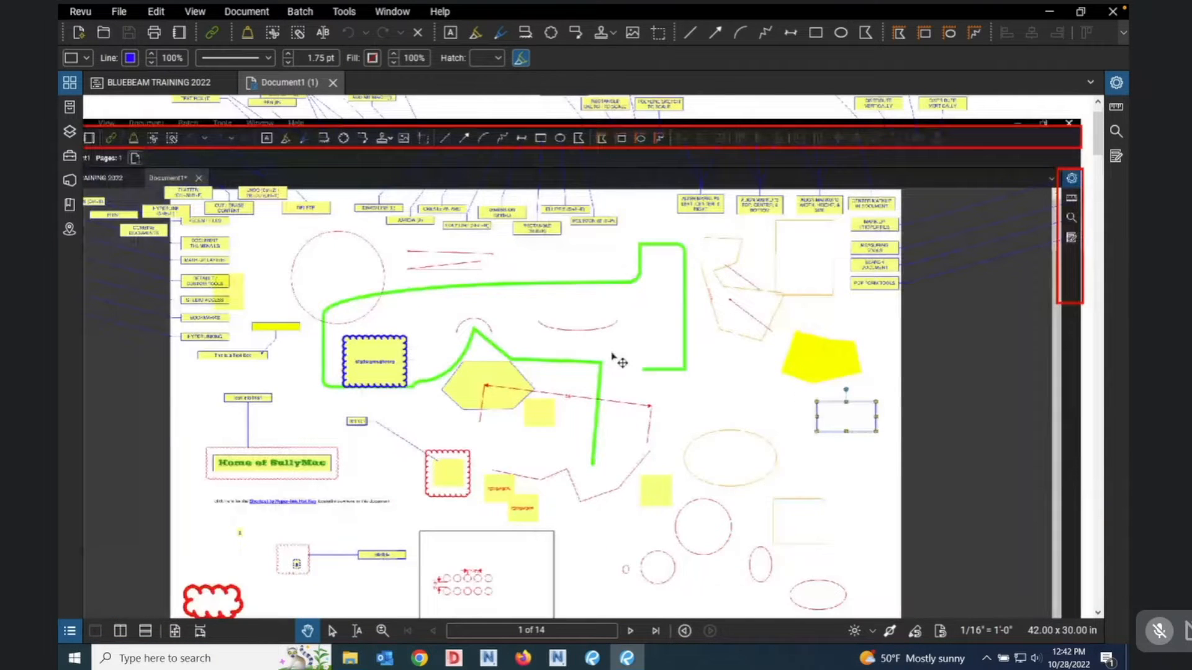
scroll(830, 379, "down", 2)
scroll(367, 173, "up", 5)
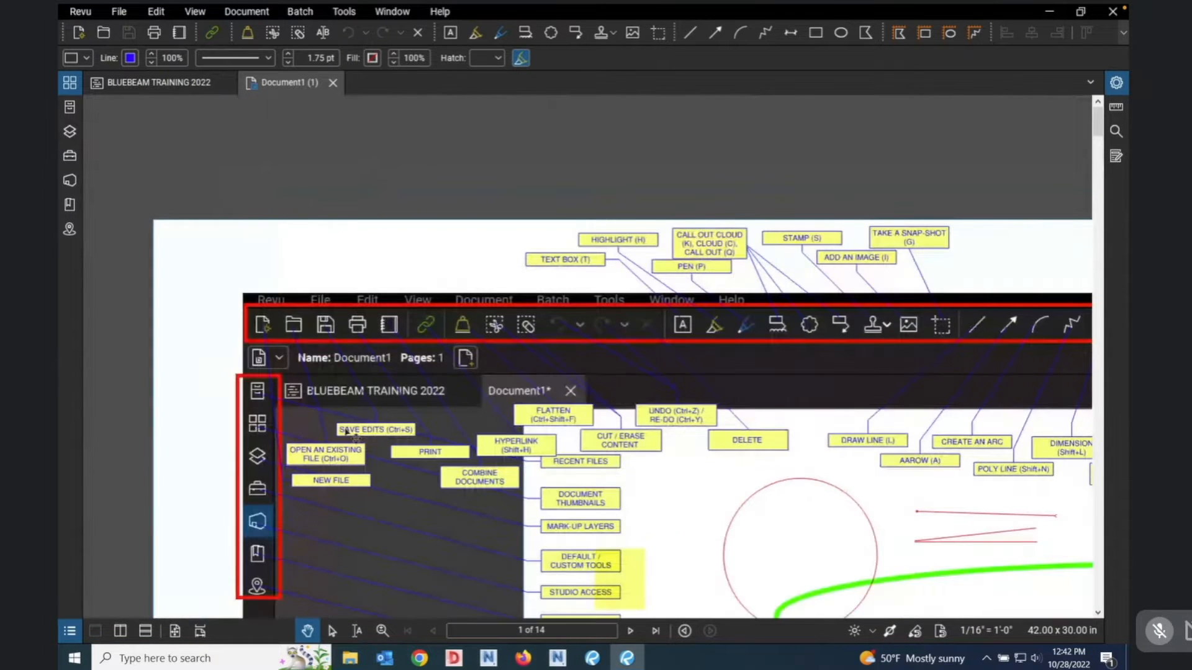
Examine the diagram's callouts for the new file, open, save, print and neighbouring toolbar commands.
scroll(385, 496, "up", 1)
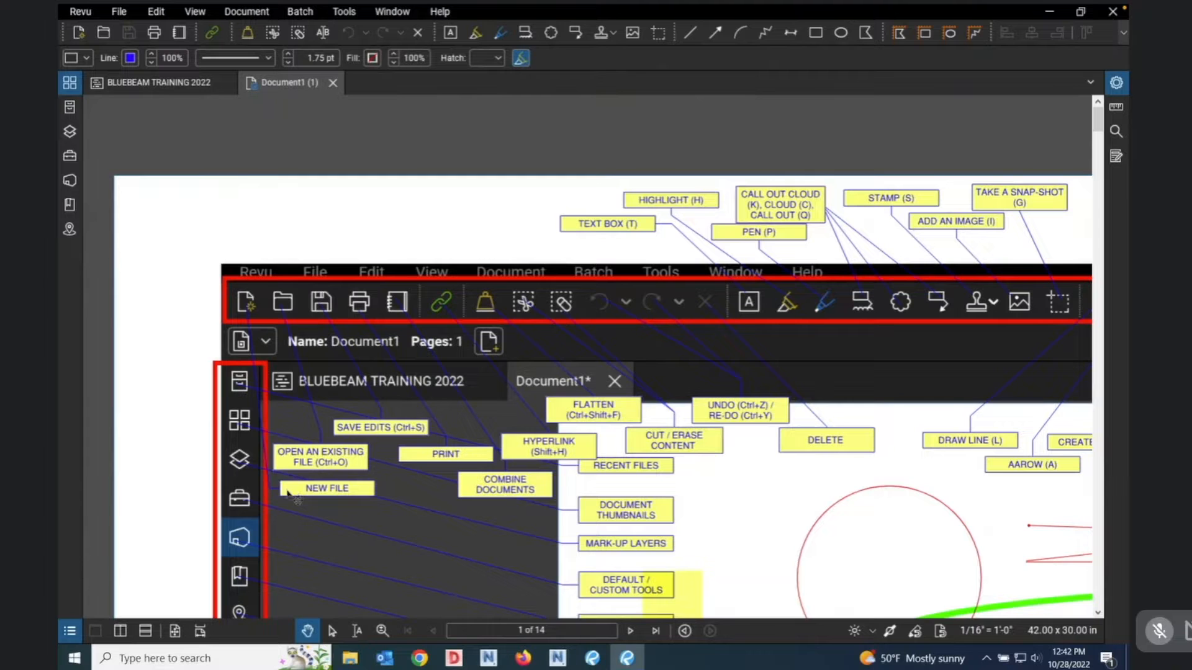
scroll(289, 494, "up", 5)
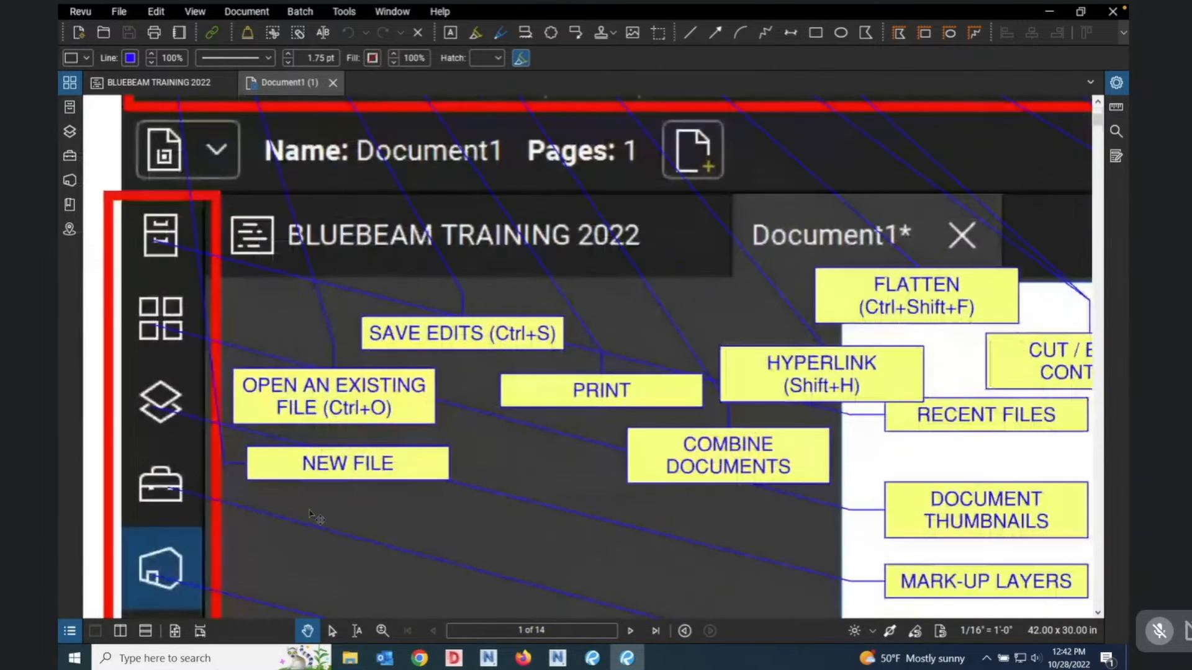
scroll(313, 515, "down", 5)
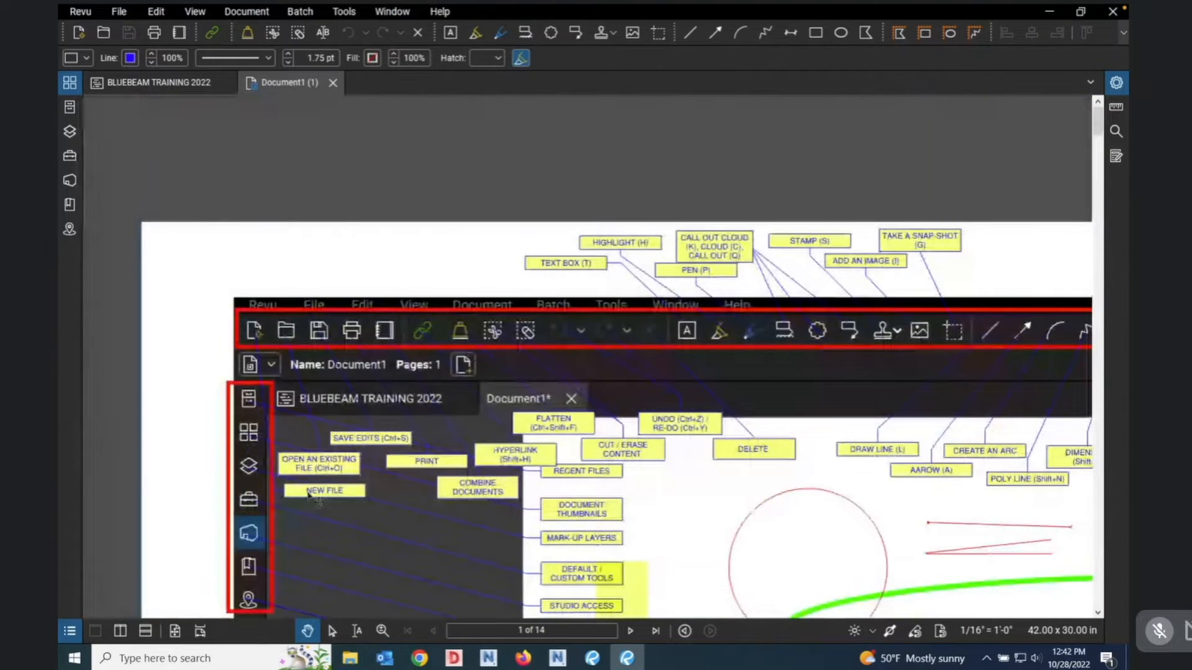
scroll(311, 495, "up", 3)
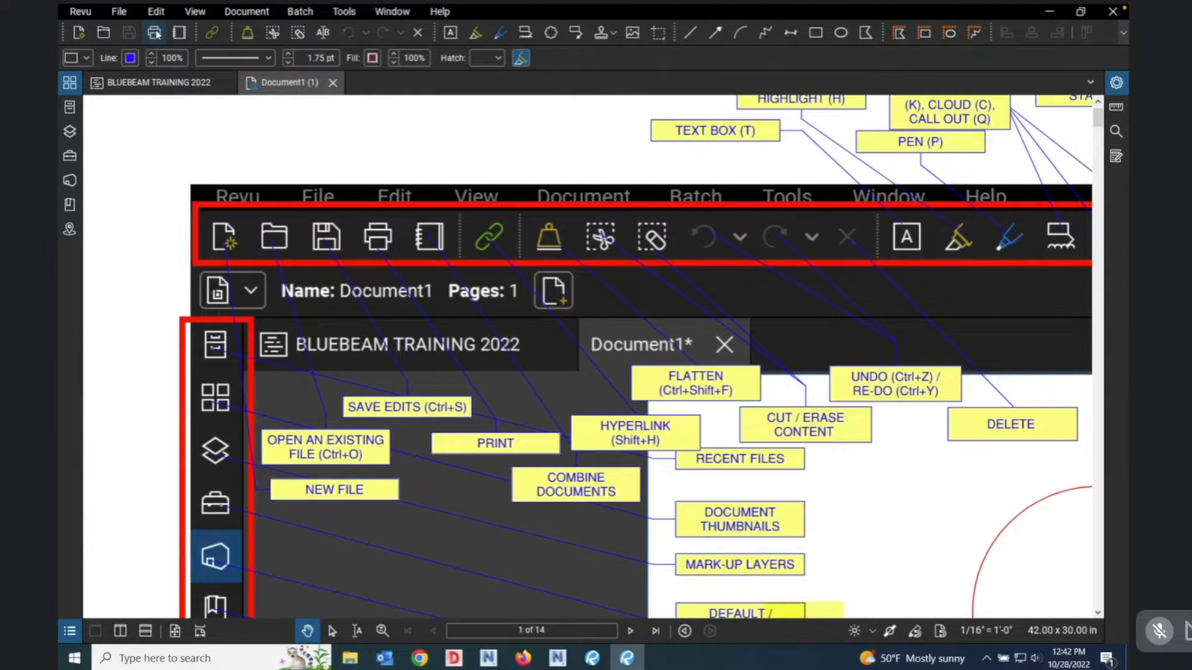
scroll(248, 288, "down", 1)
scroll(248, 288, "down", 5)
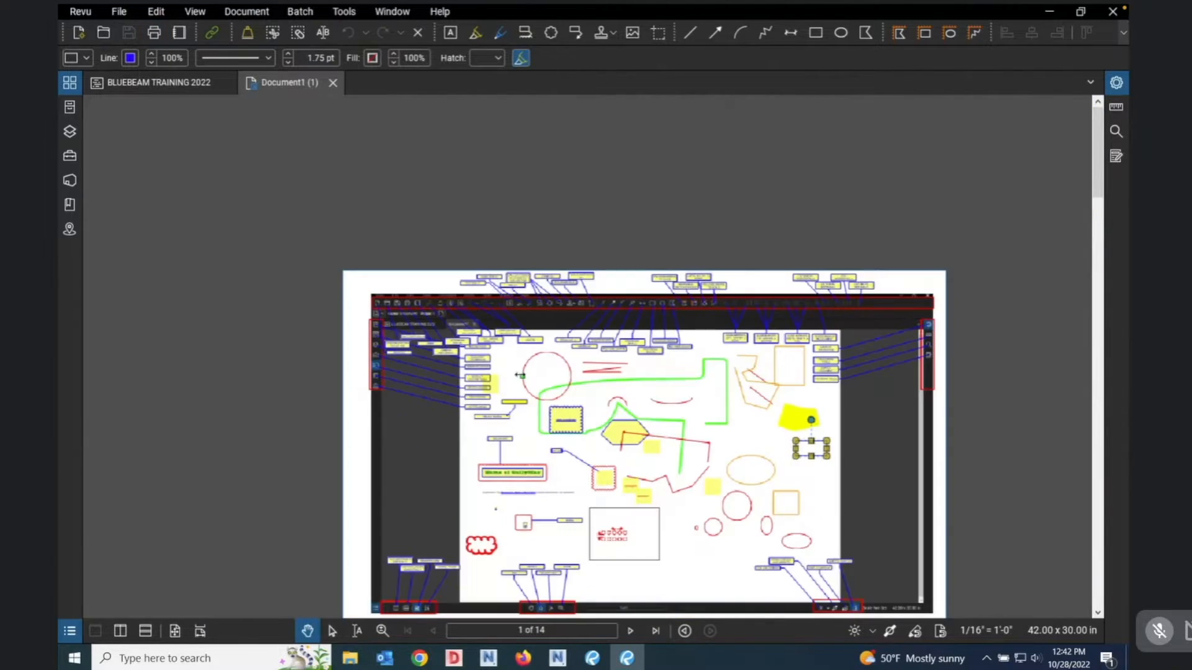
Open the Print dialog for the current page, review its options, and close it without printing.
scroll(520, 375, "up", 2)
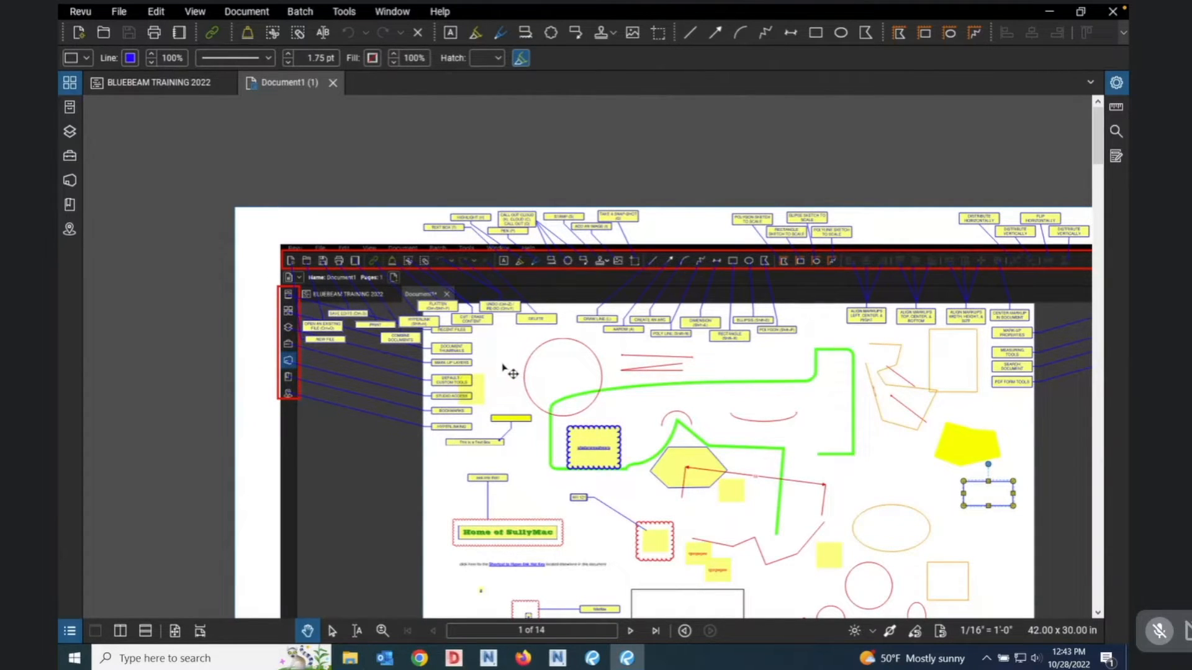
key("ctrl+p")
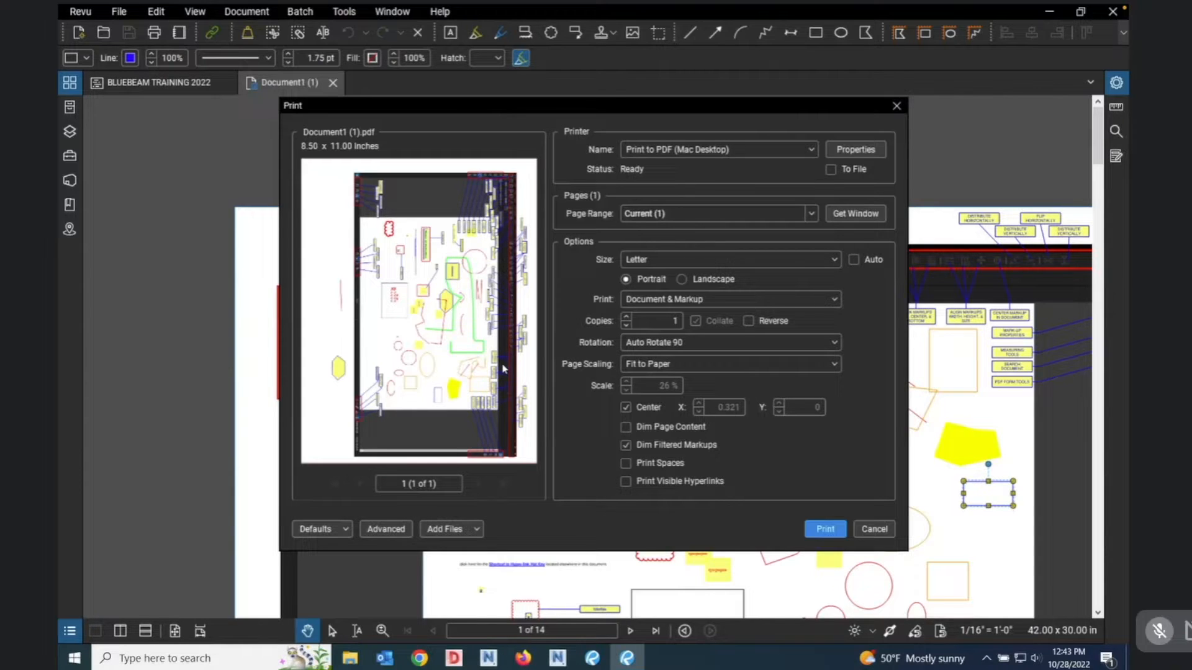
left_click(897, 107)
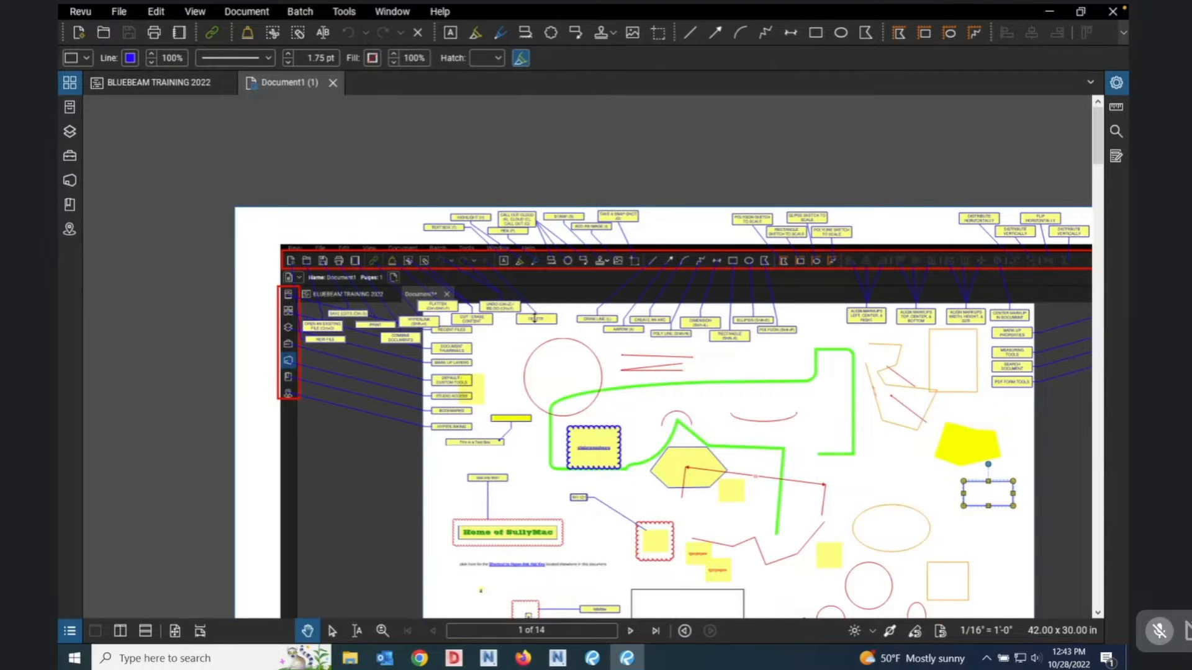
Review the editing commands offered for the cloud-bordered text box and for the "This is a Text Box" markup, applying none.
scroll(550, 318, "down", 1)
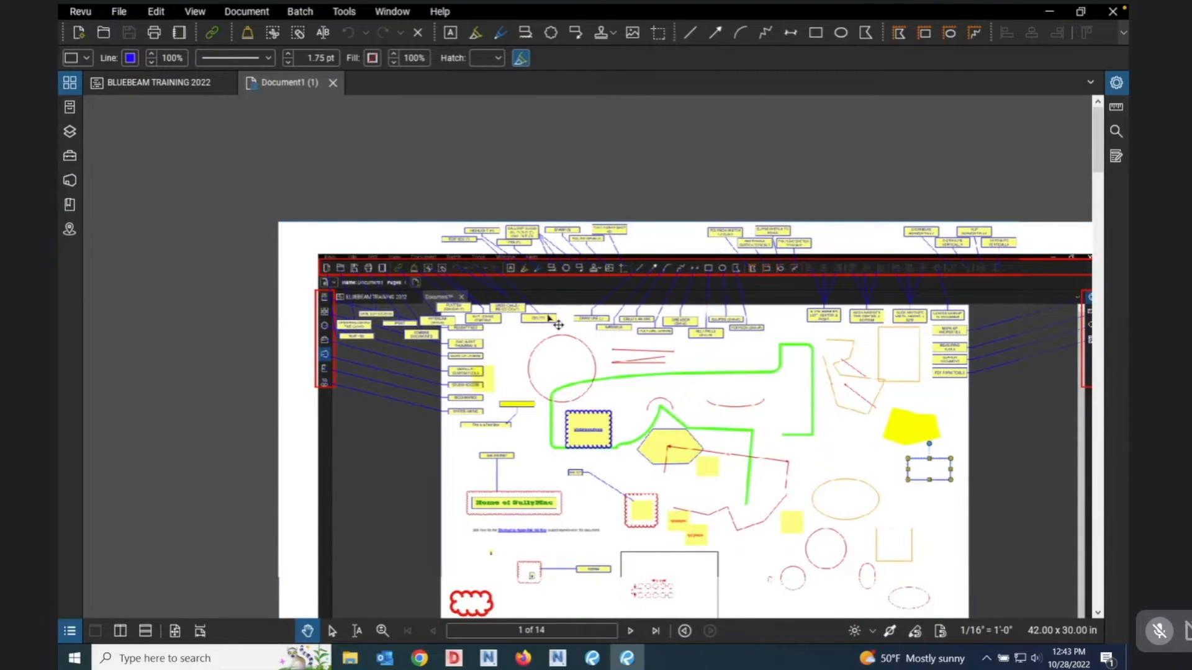
scroll(549, 318, "up", 5)
right_click(591, 425)
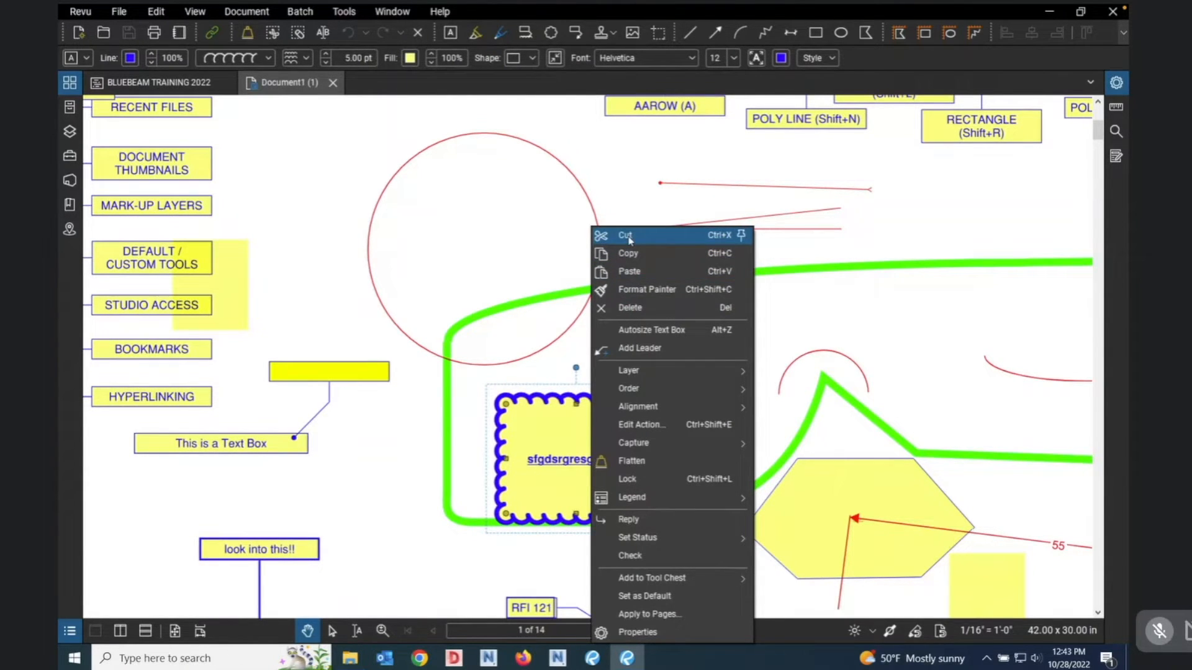
left_click(411, 243)
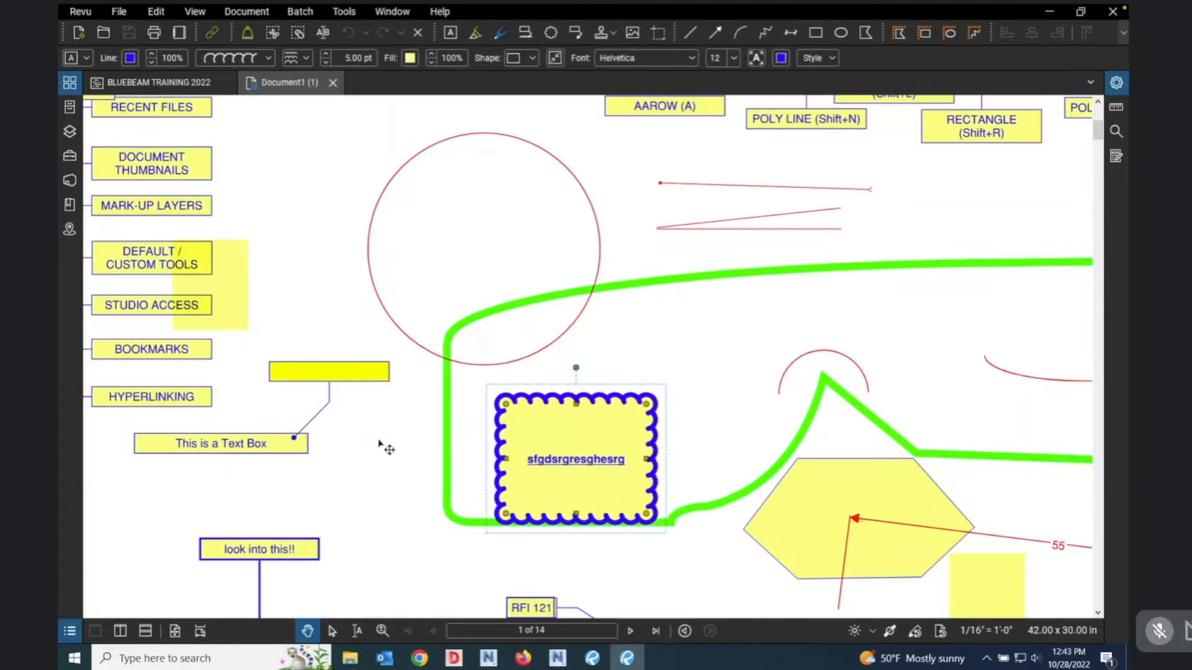
left_click(340, 343)
left_click(256, 443)
right_click(252, 442)
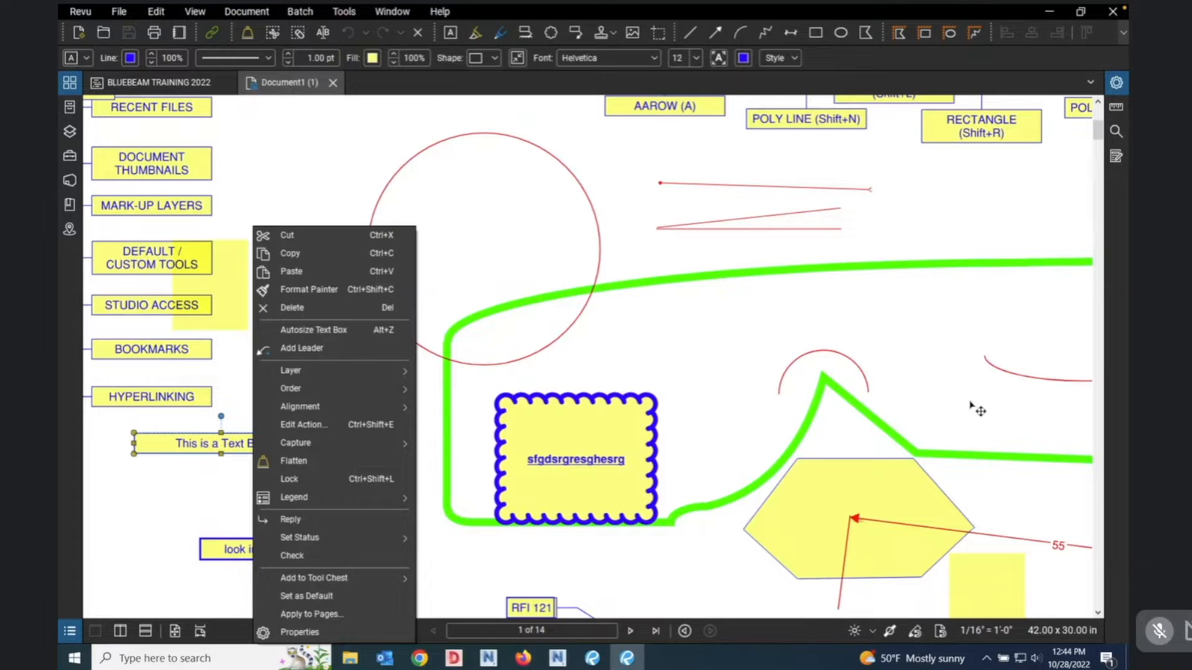
key("Escape")
Bring up the blank pop-up note on the toolbar screenshot image and close it again.
key("ctrl+v")
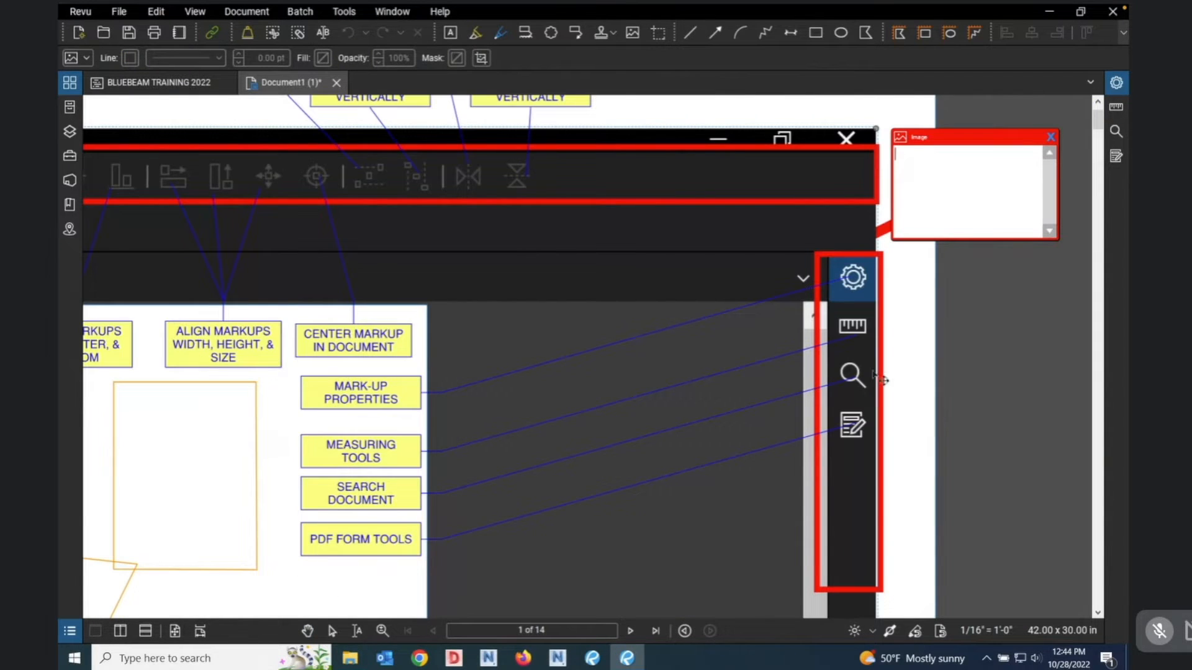
left_click(1053, 138)
scroll(621, 515, "down", 5)
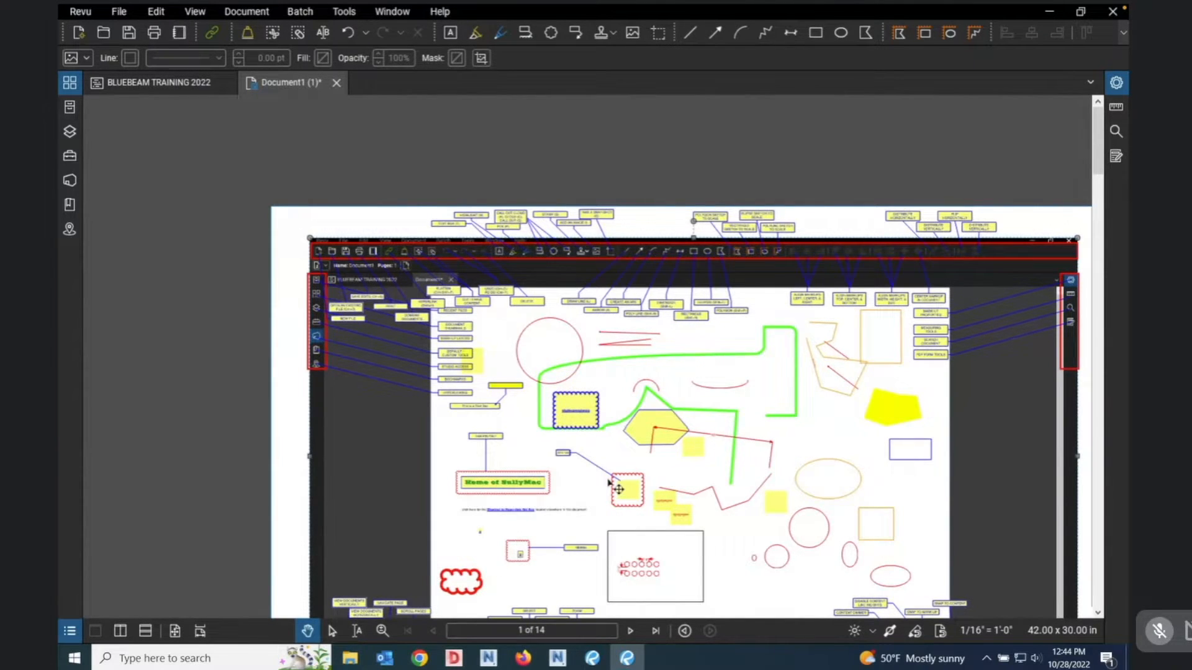
scroll(615, 504, "down", 2)
Draw a short red 0.50 pt arrow in the empty space below the AAROW (A) callout on page 1.
scroll(532, 426, "up", 5)
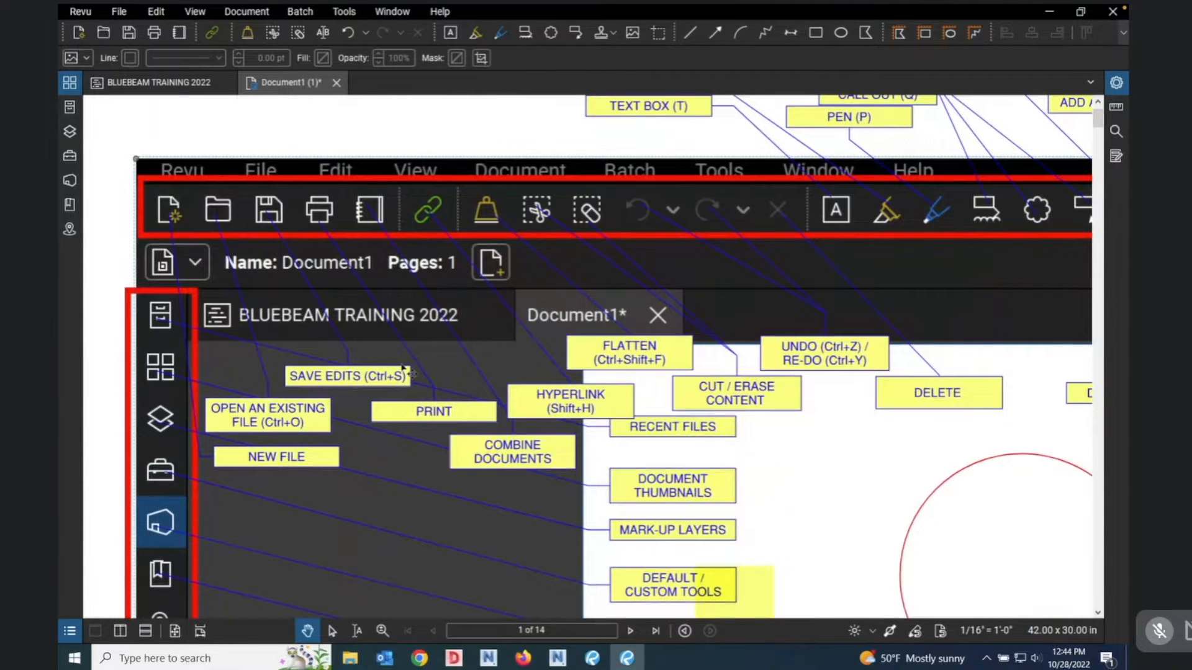
scroll(404, 367, "down", 1)
scroll(323, 363, "down", 1)
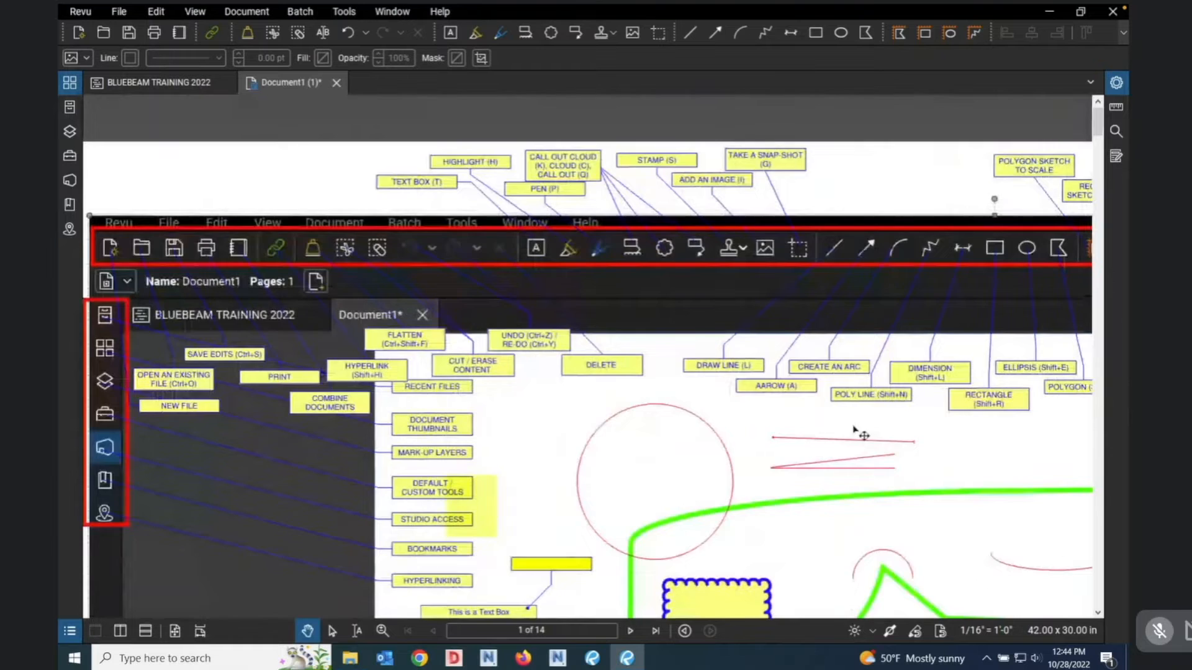
scroll(857, 431, "up", 2)
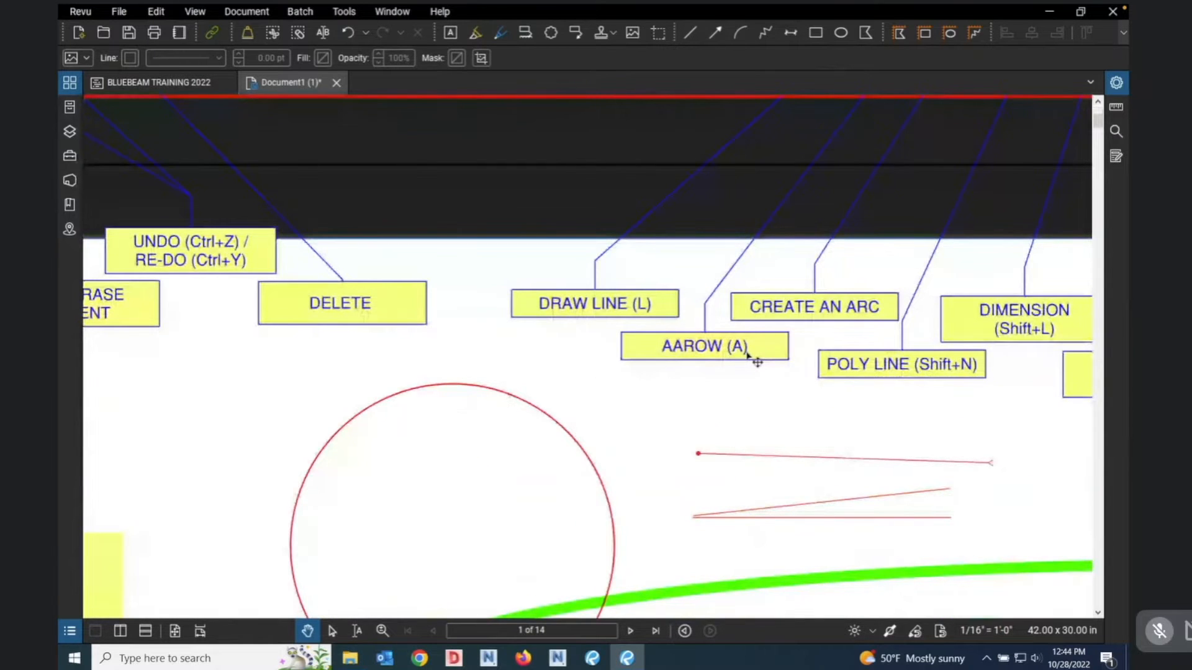
scroll(590, 402, "up", 1)
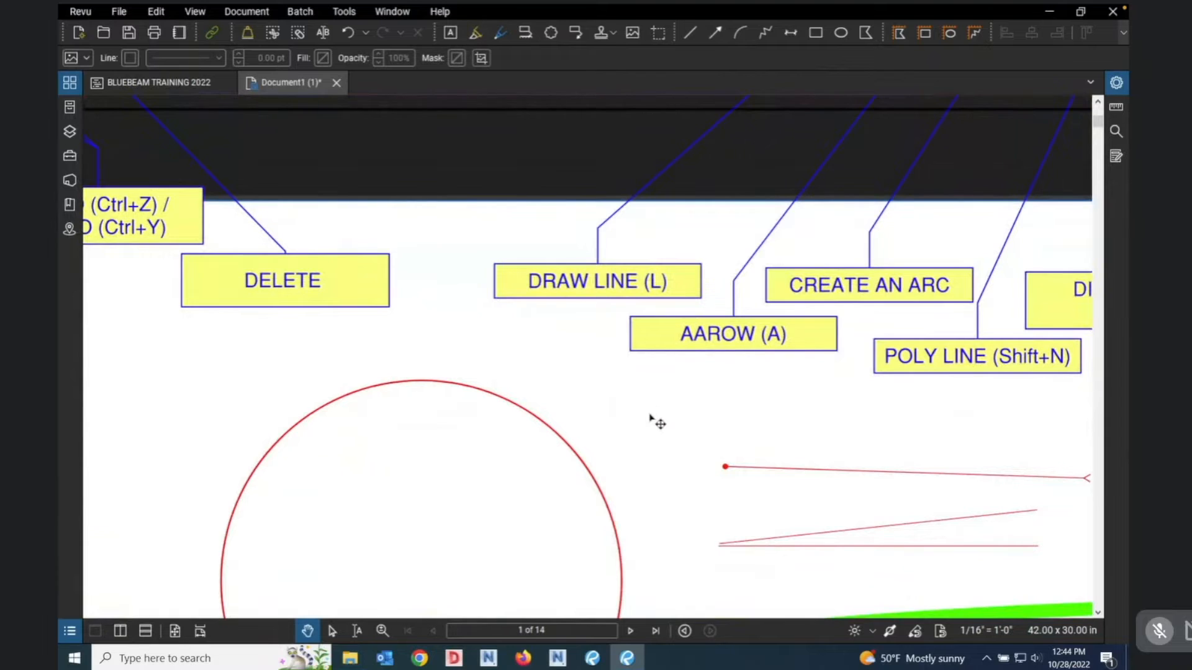
key("a")
left_click_drag(649, 414, 825, 431)
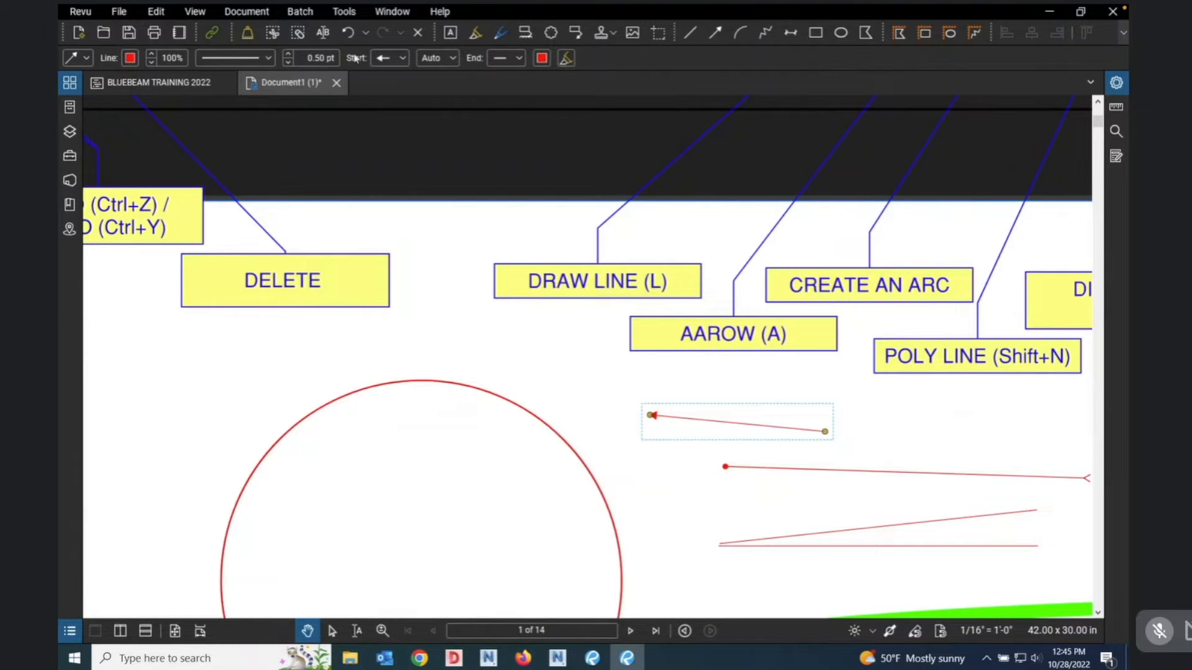
Open the Keyboard Shortcuts Guide and examine the View, File and Edit shortcuts on page 2.
left_click(440, 12)
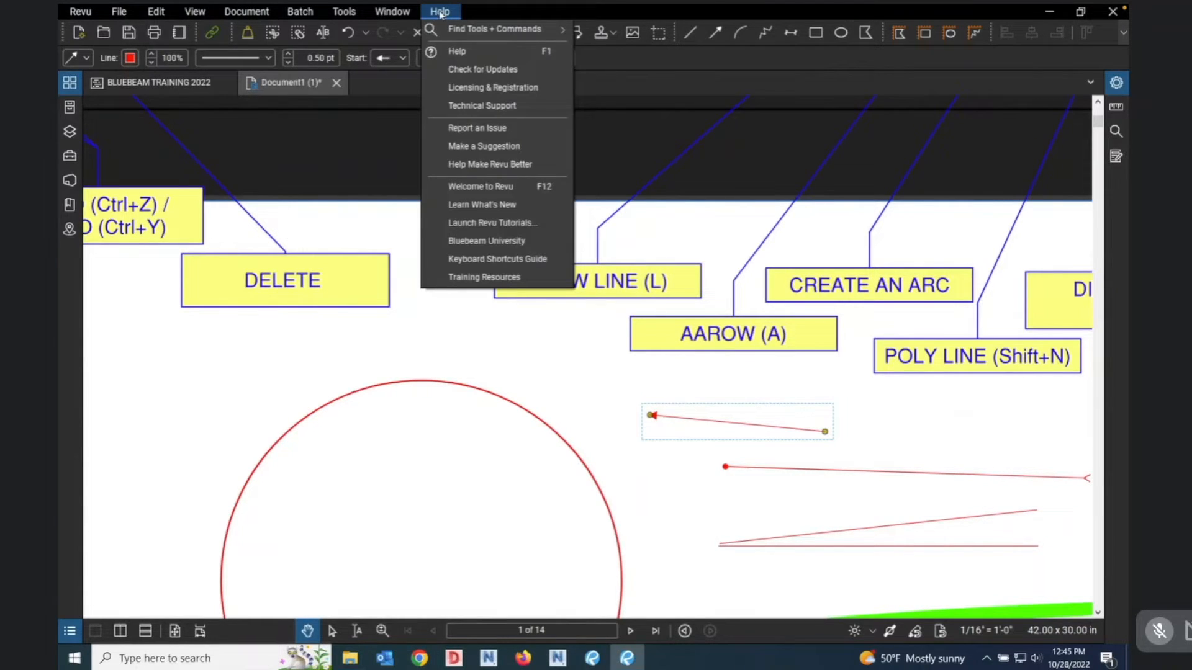
left_click(487, 263)
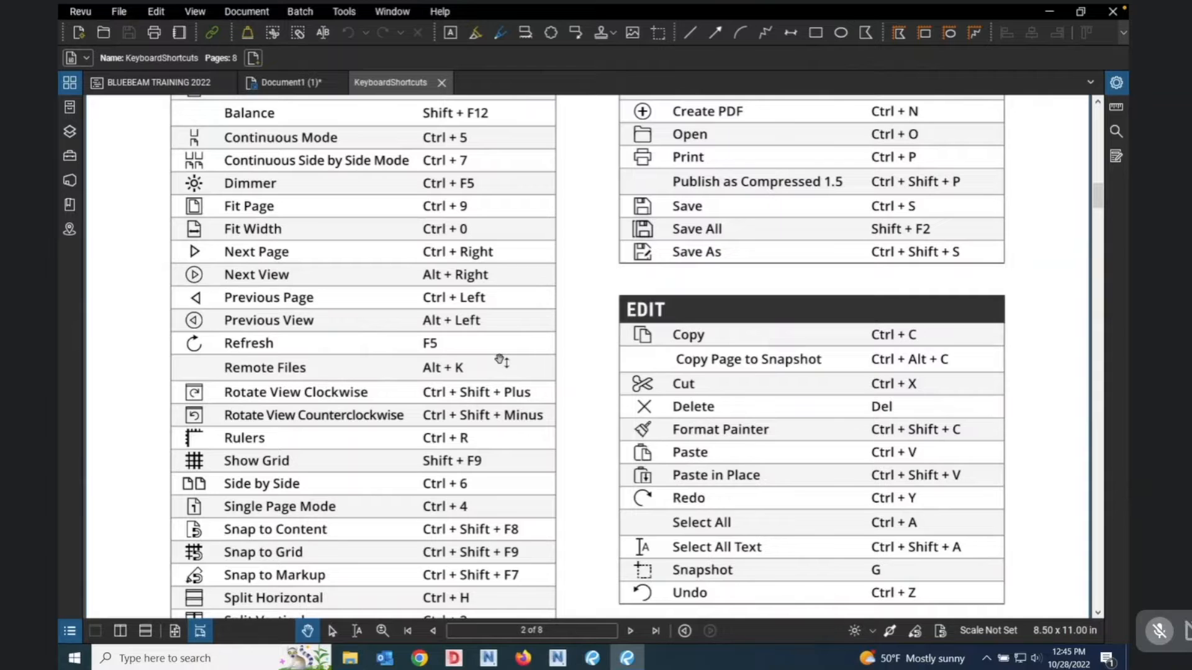
scroll(500, 360, "up", 2)
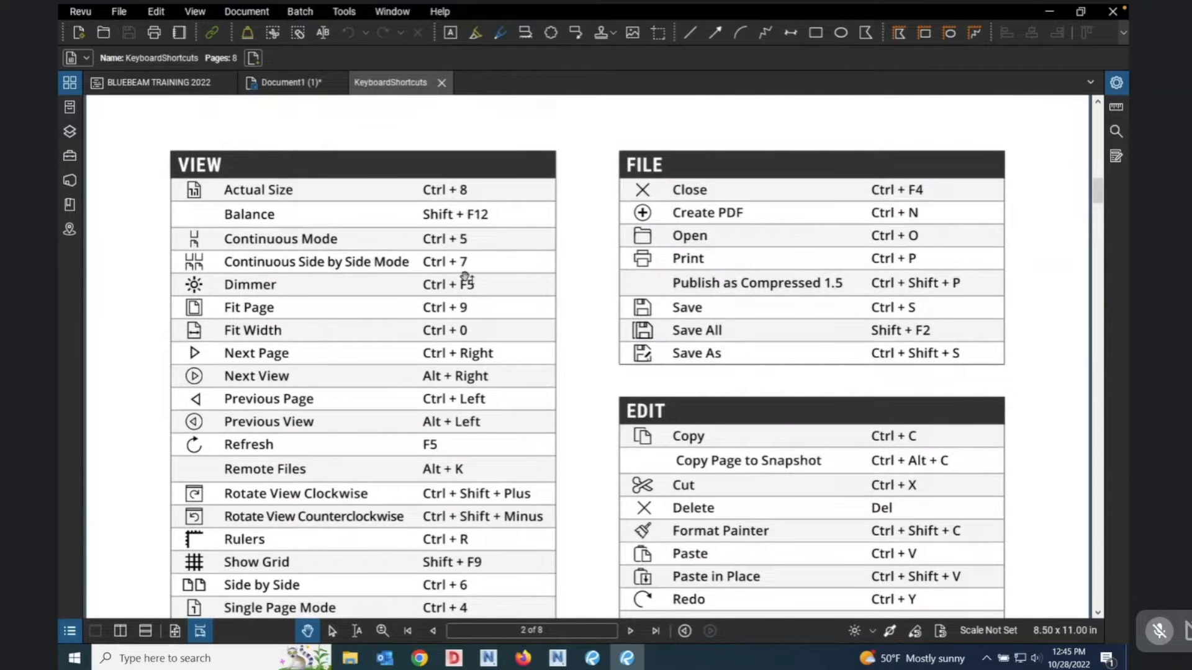
scroll(470, 284, "down", 1)
scroll(469, 284, "down", 3)
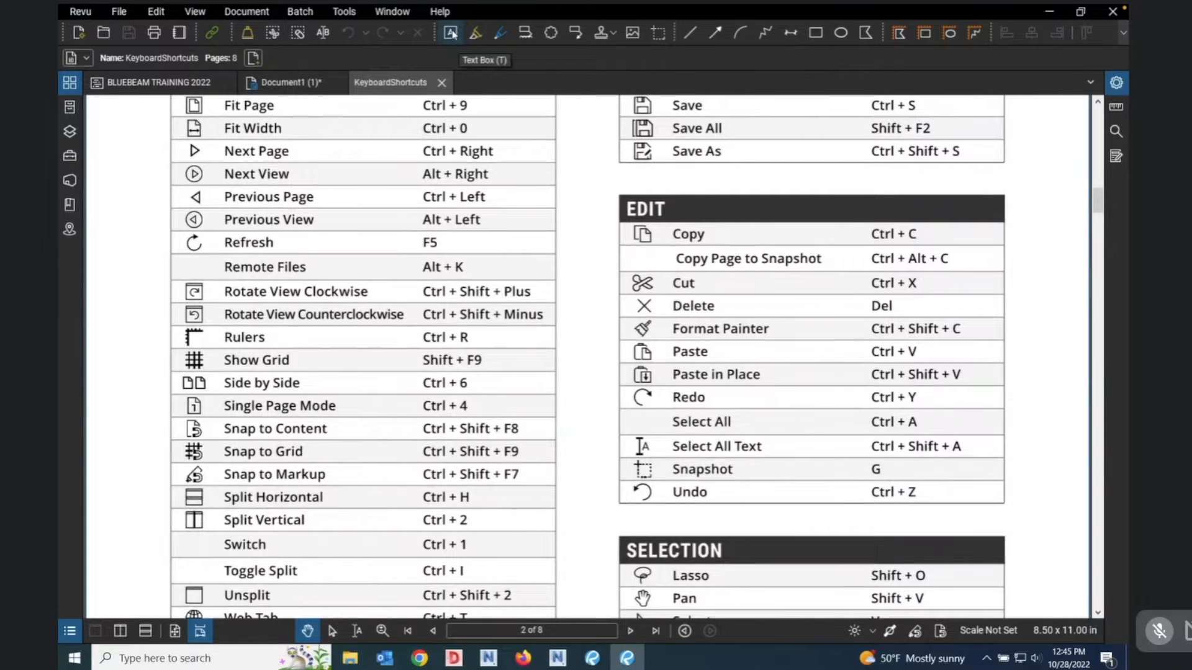
Examine the remaining shortcut tables on pages 2 and 3 of the guide and the custom keyboard shortcut instructions on page 4.
scroll(424, 366, "down", 6)
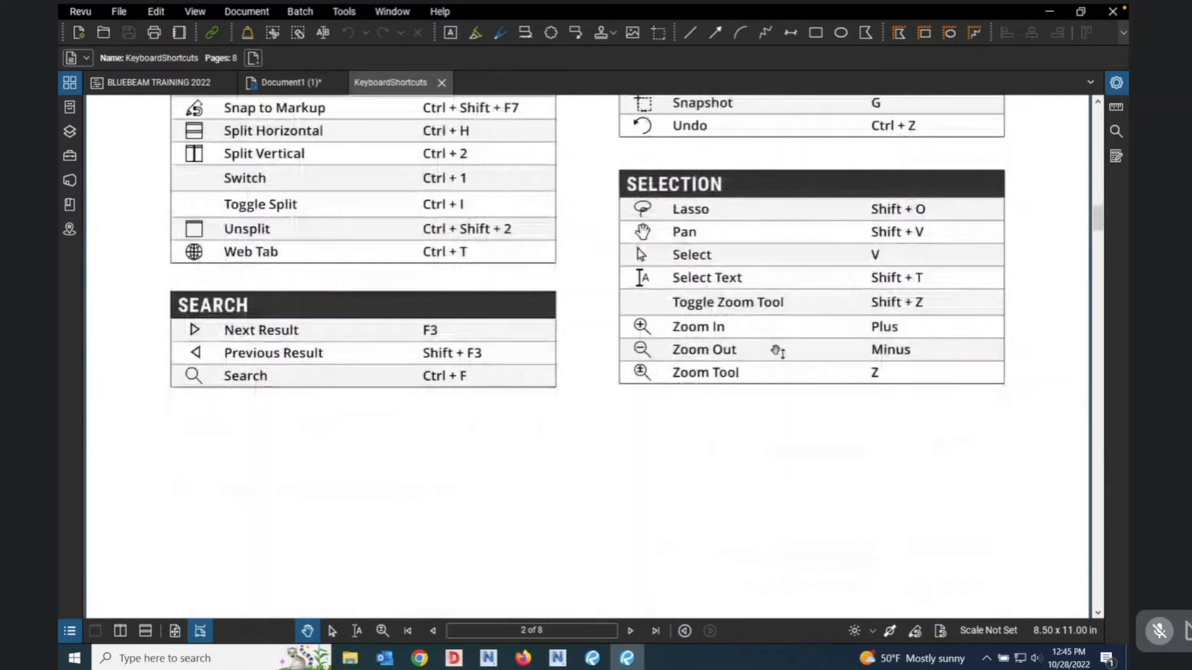
scroll(774, 349, "down", 15)
scroll(519, 332, "down", 4)
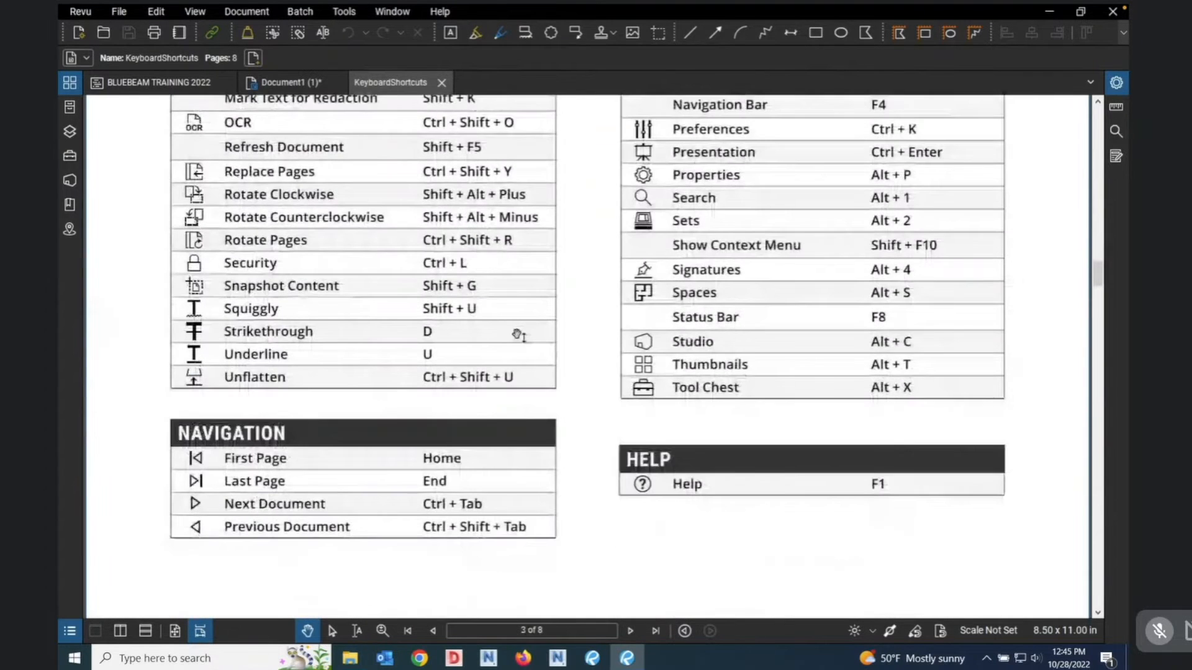
scroll(284, 351, "down", 5)
scroll(283, 350, "down", 6)
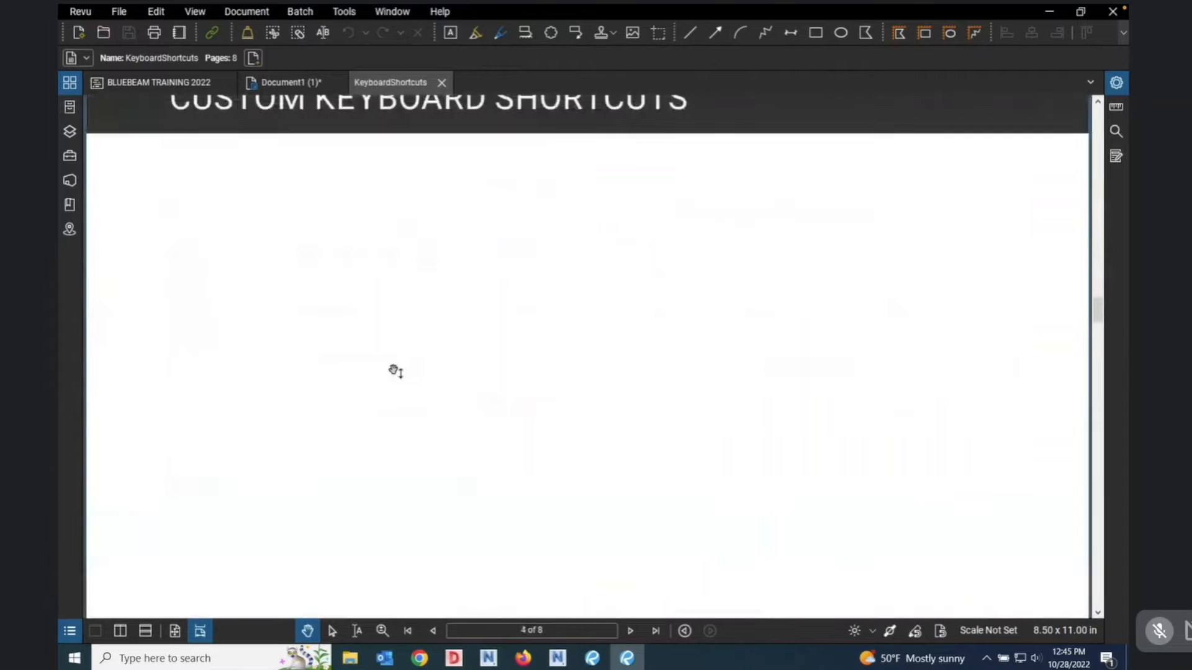
scroll(531, 369, "down", 5)
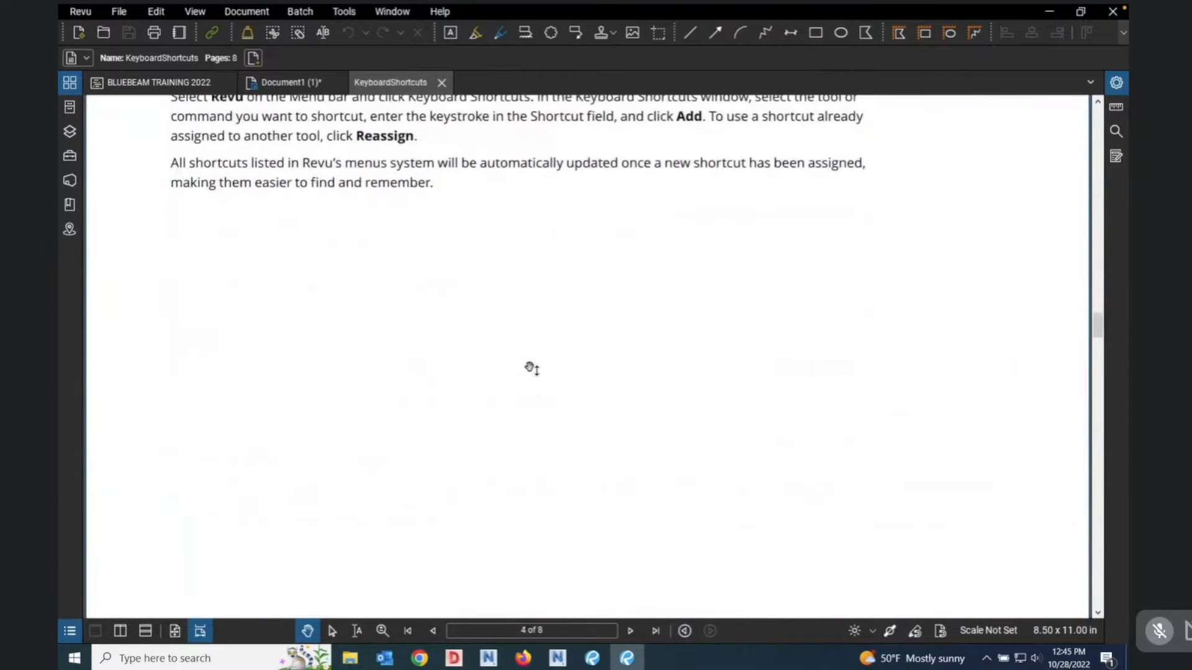
Examine the mouse navigation diagram on page 5, covering the middle, left and right button functions.
scroll(531, 369, "down", 15)
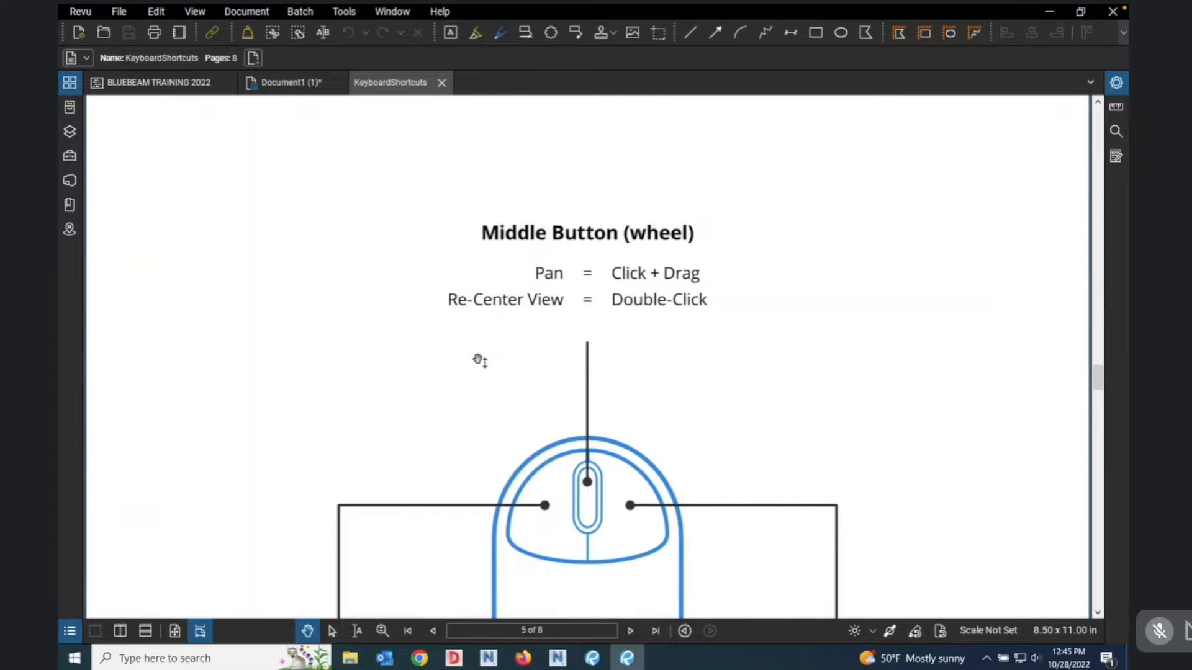
scroll(479, 360, "down", 1)
scroll(480, 360, "down", 3)
scroll(479, 361, "up", 4)
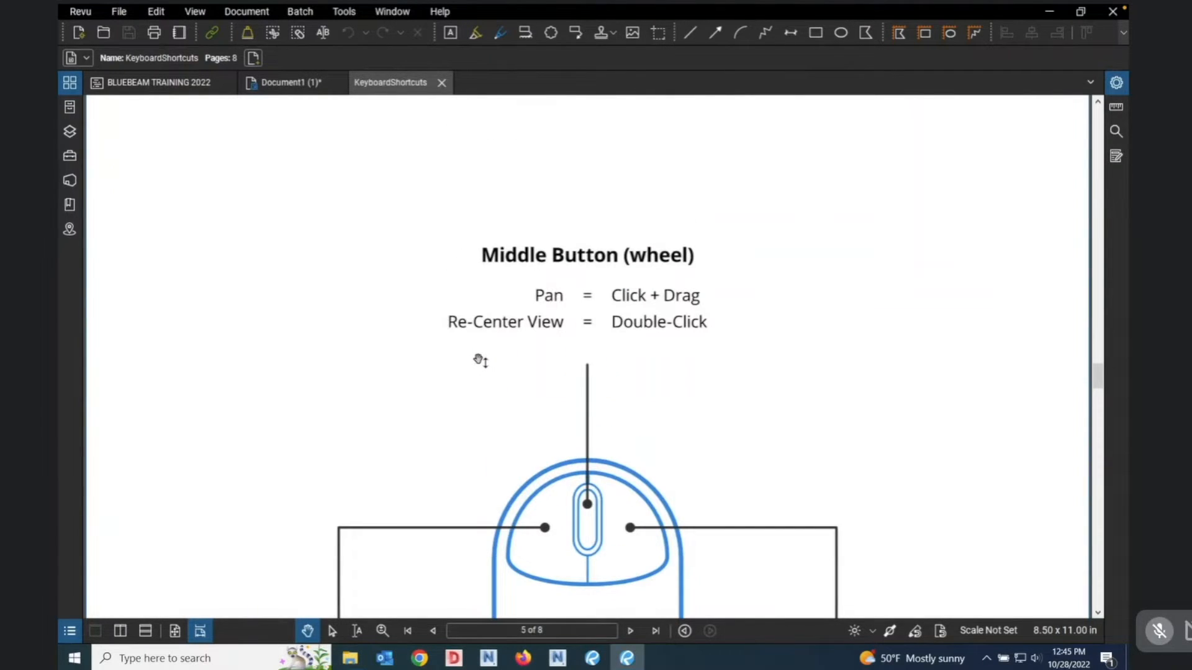
scroll(503, 404, "down", 8)
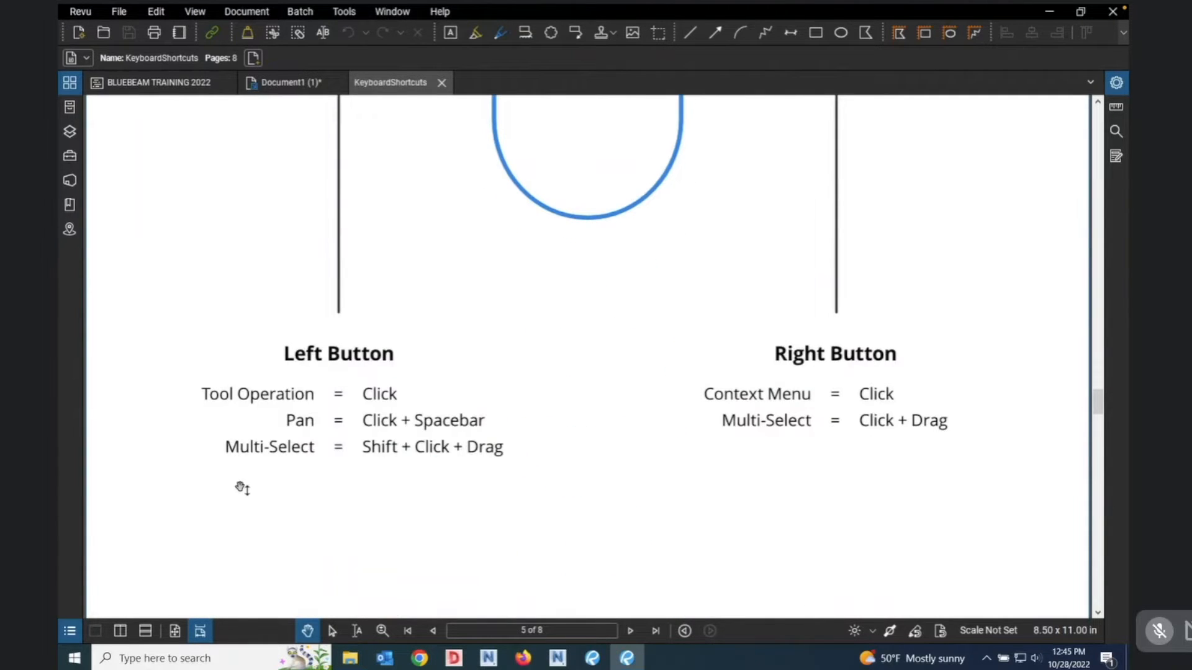
scroll(354, 440, "up", 1)
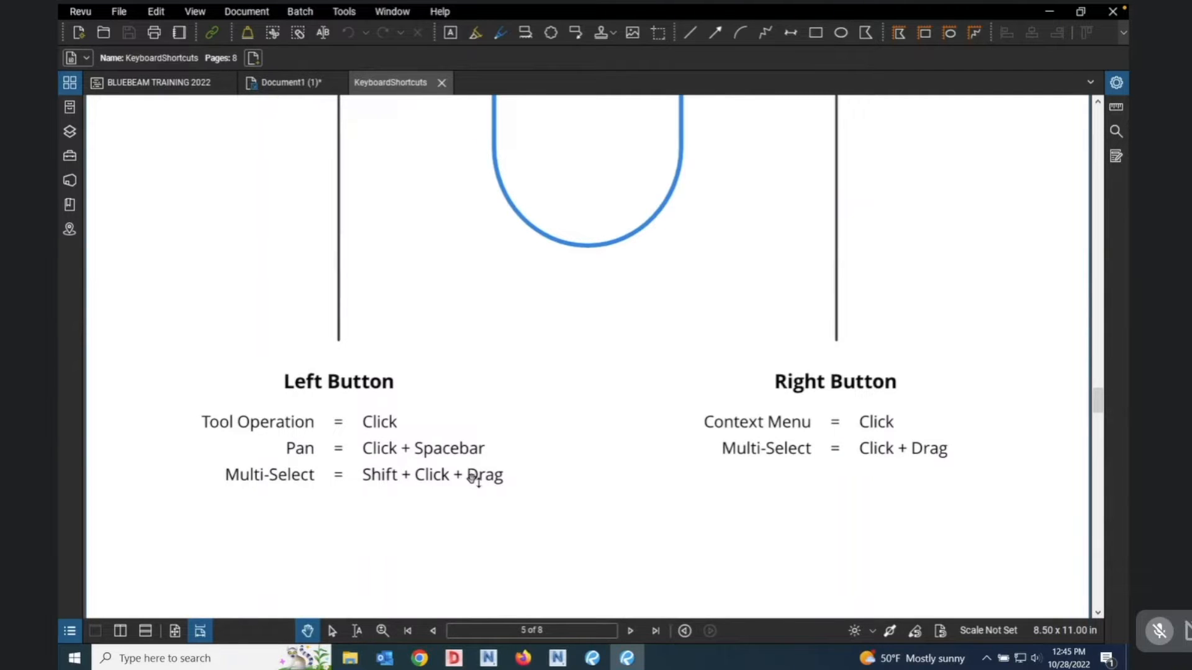
scroll(434, 479, "up", 5)
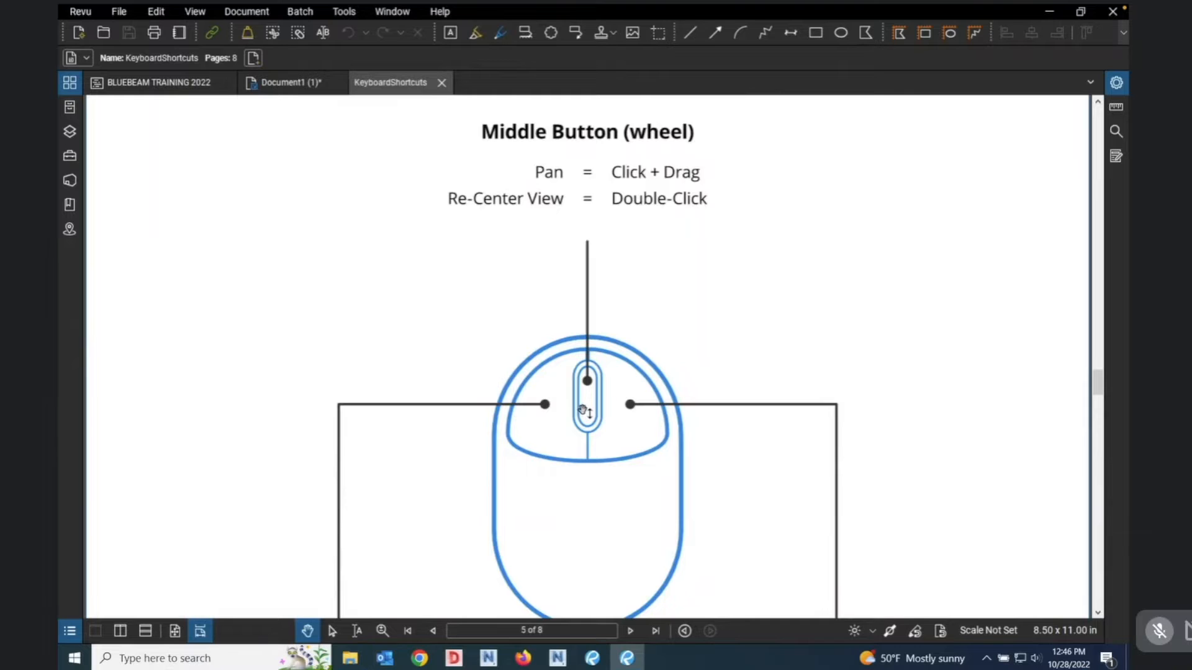
scroll(583, 411, "up", 1)
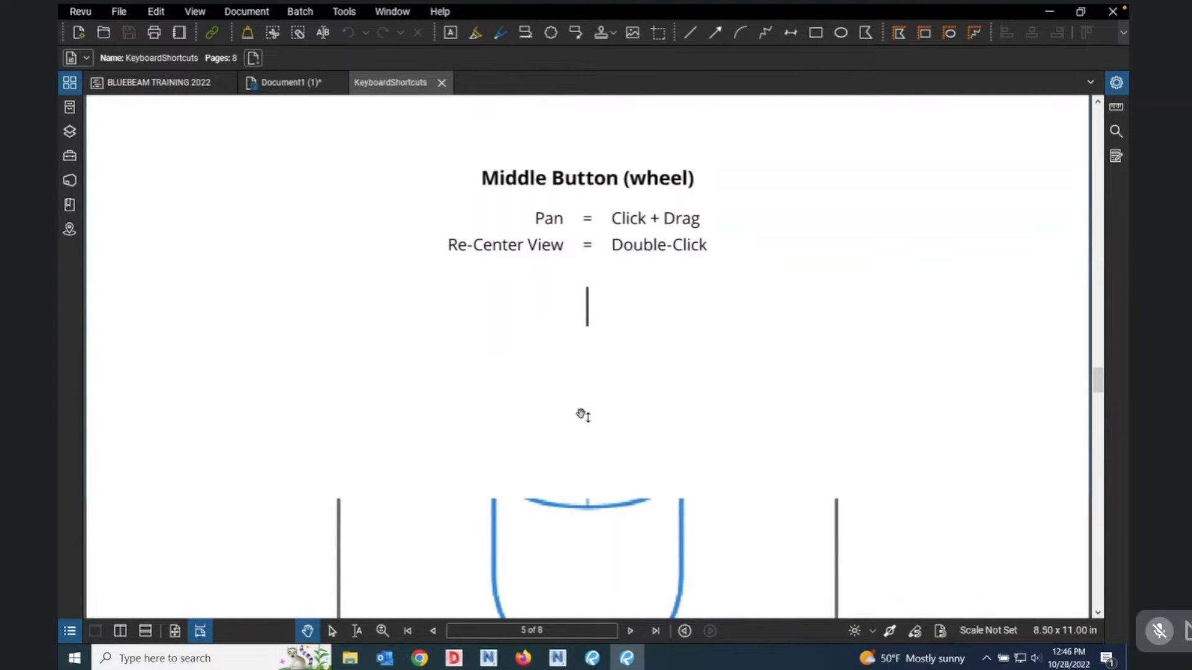
scroll(582, 415, "up", 5)
scroll(582, 415, "down", 6)
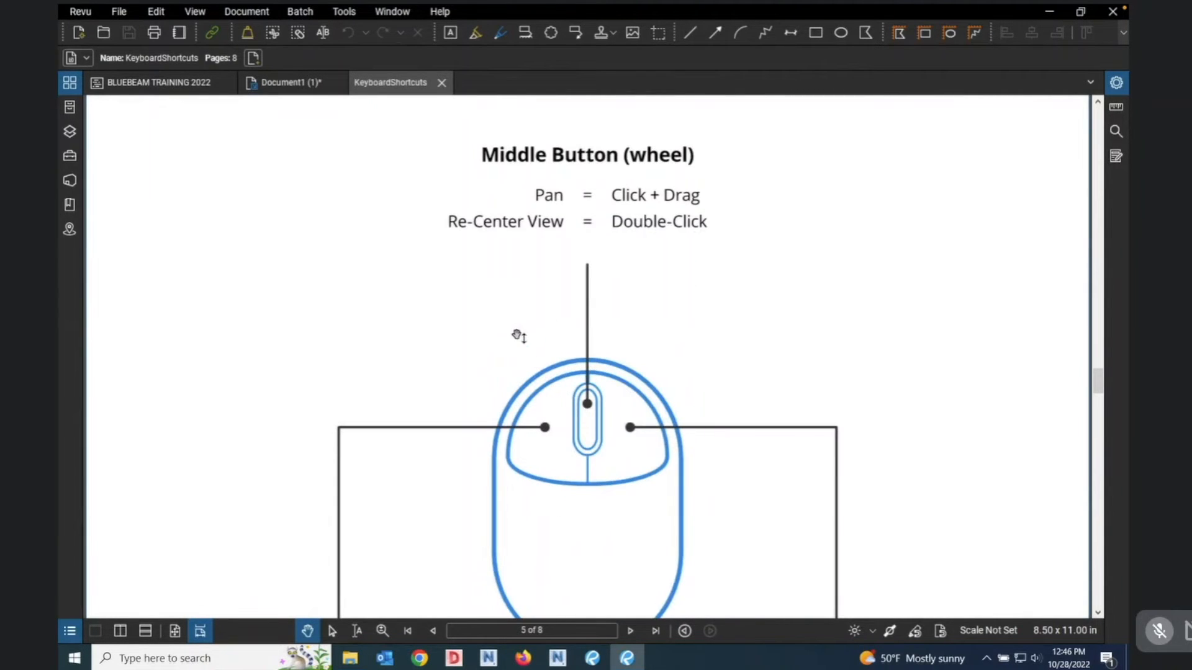
scroll(514, 338, "down", 1)
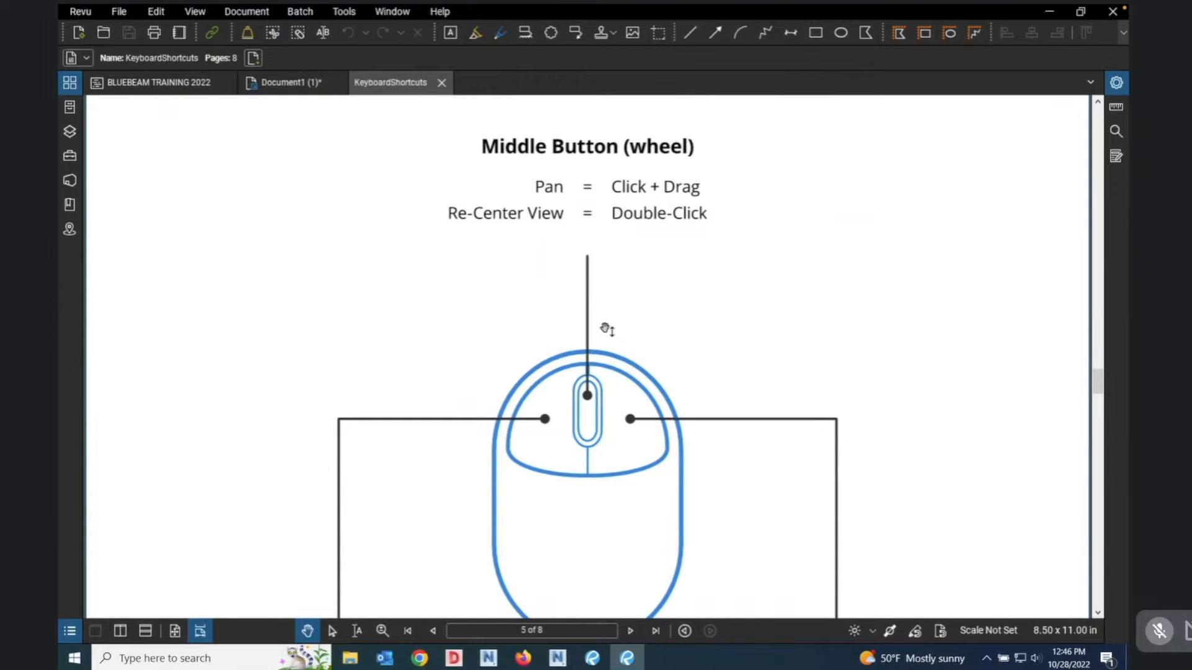
Fit the whole mouse navigation page to the window, pan it aside and re-center it, trying small zooms in and out.
left_click(175, 631)
left_click_drag(518, 432, 62, 519)
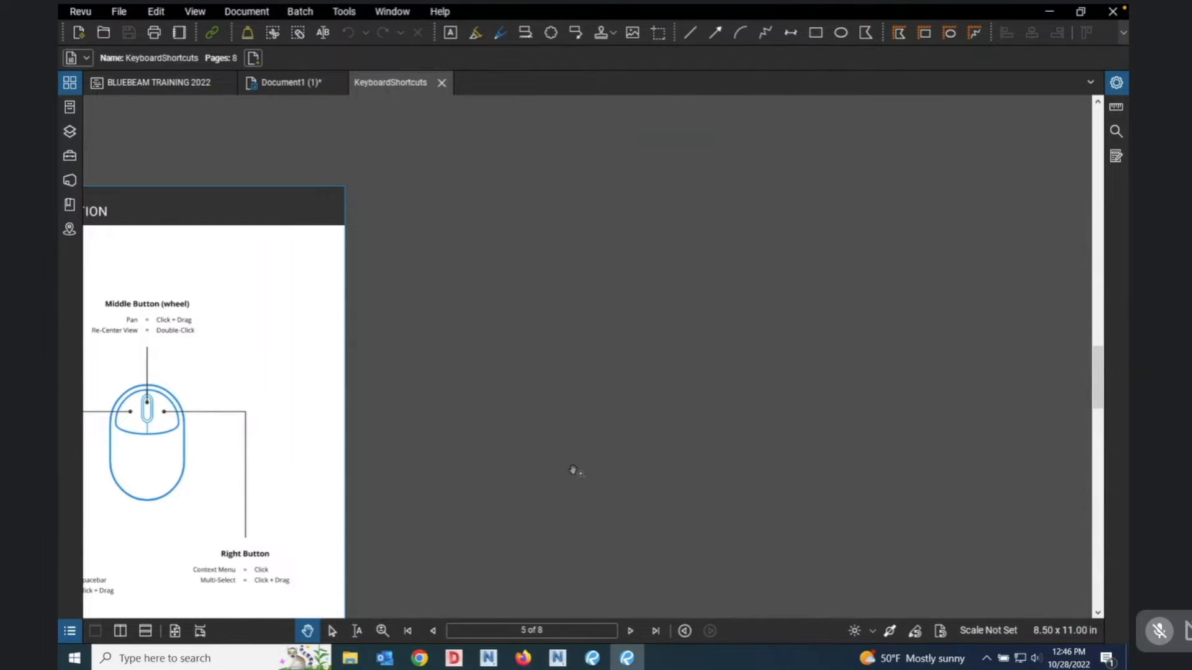
middle_click(573, 471)
middle_click(573, 470)
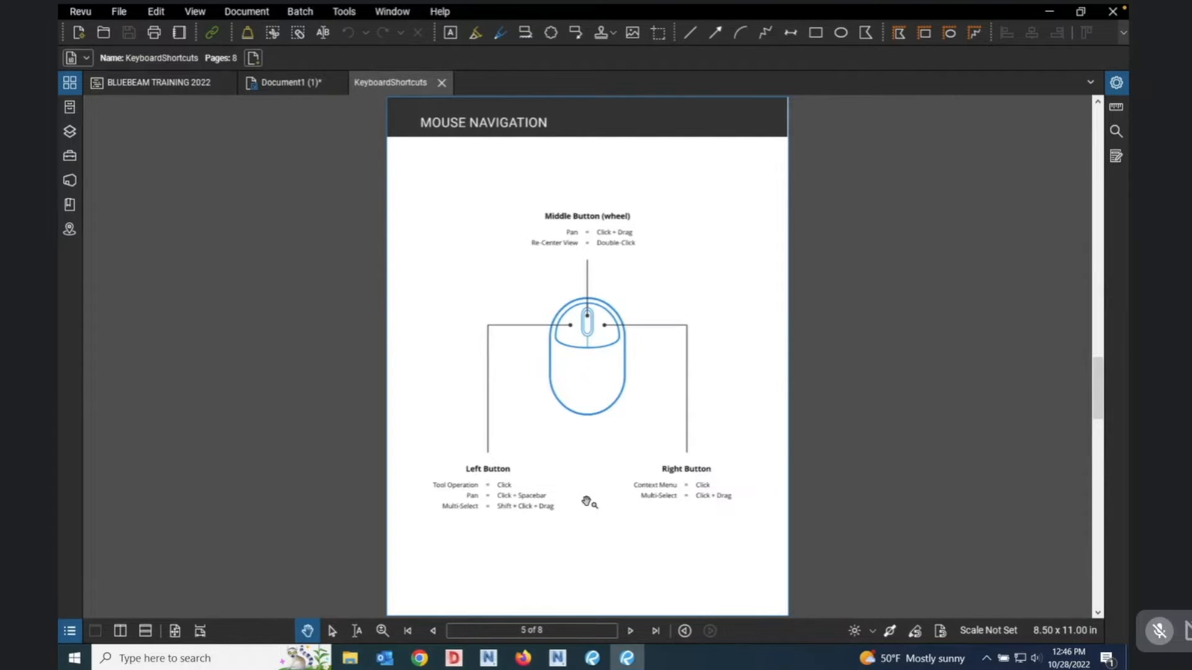
scroll(590, 503, "down", 1)
scroll(601, 514, "up", 1)
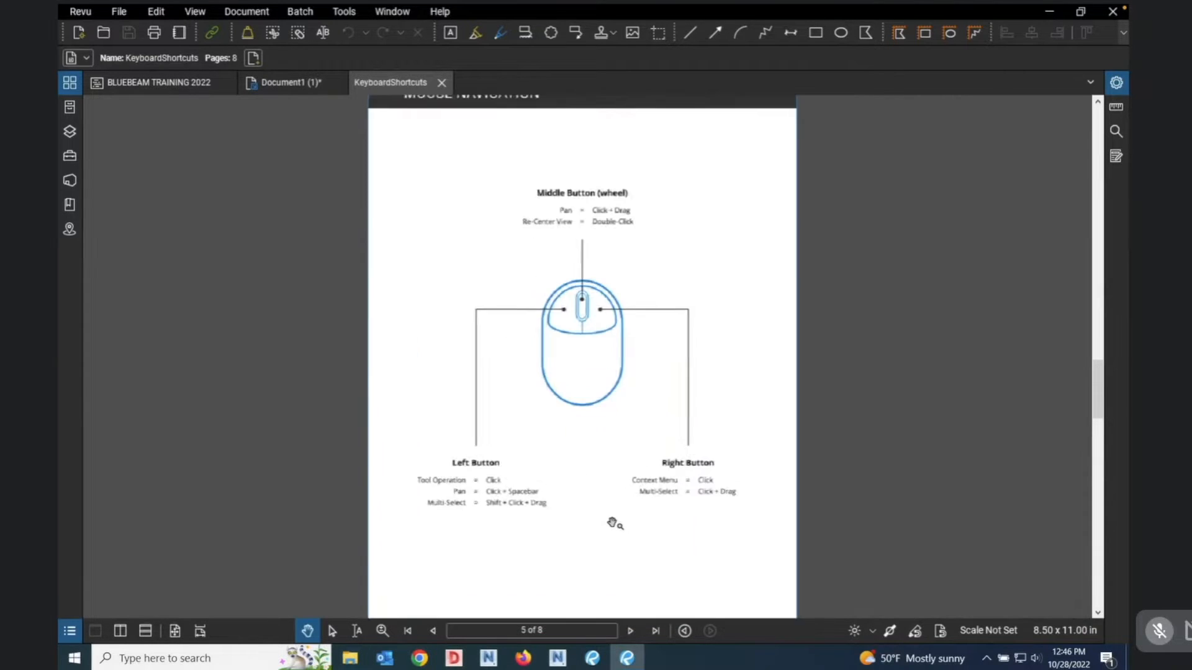
scroll(616, 523, "up", 1)
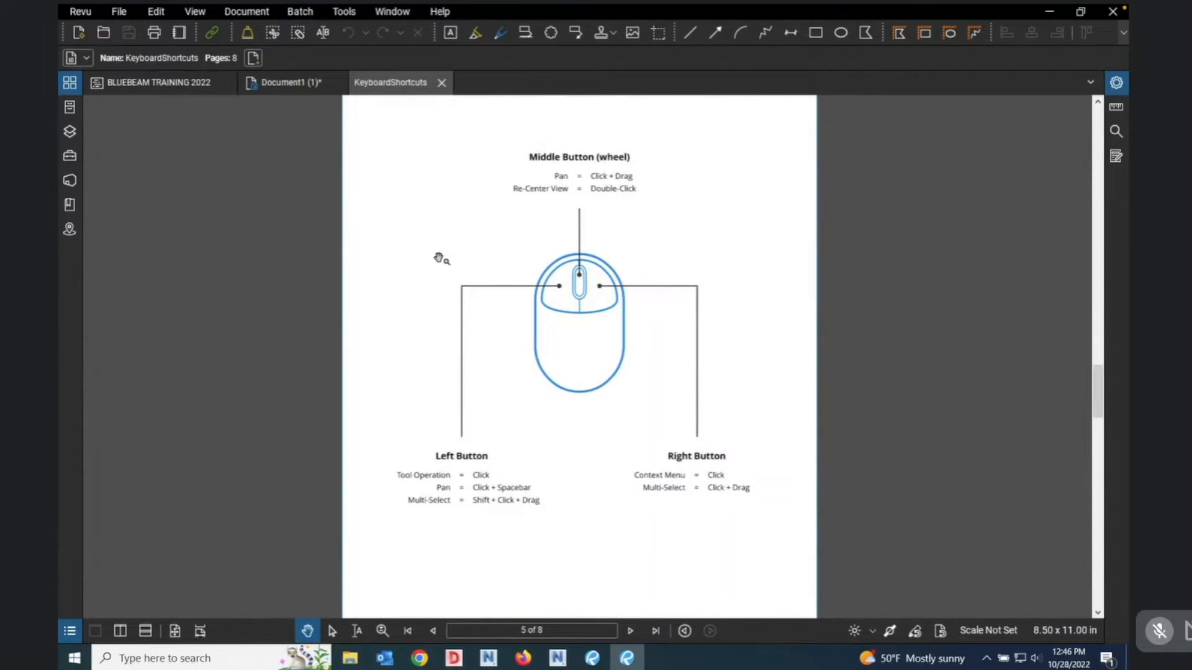
scroll(421, 315, "down", 1)
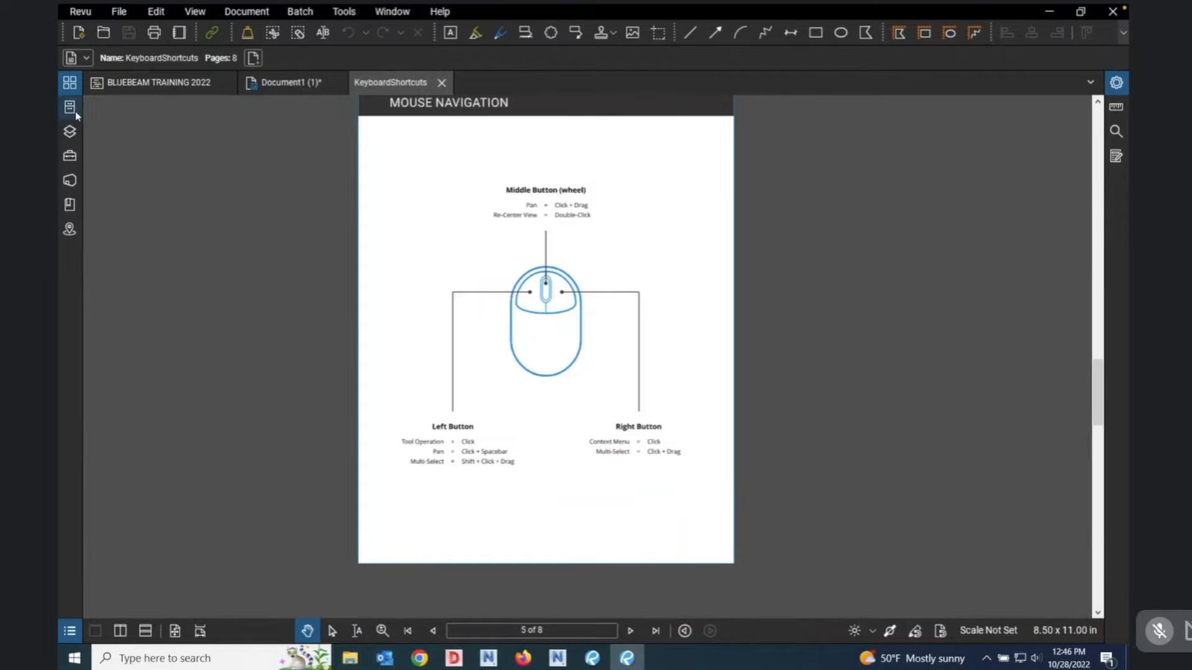
Show the page thumbnails and go to page 3 to examine the Document and Window shortcuts.
left_click(69, 82)
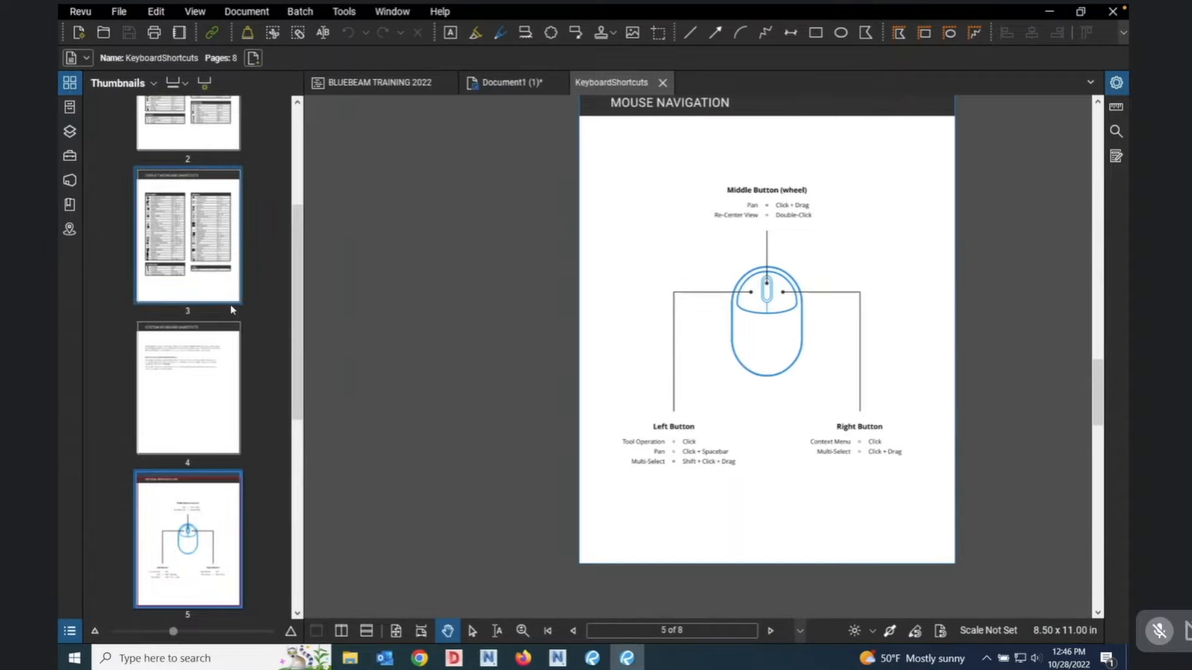
left_click(205, 277)
scroll(751, 347, "up", 2)
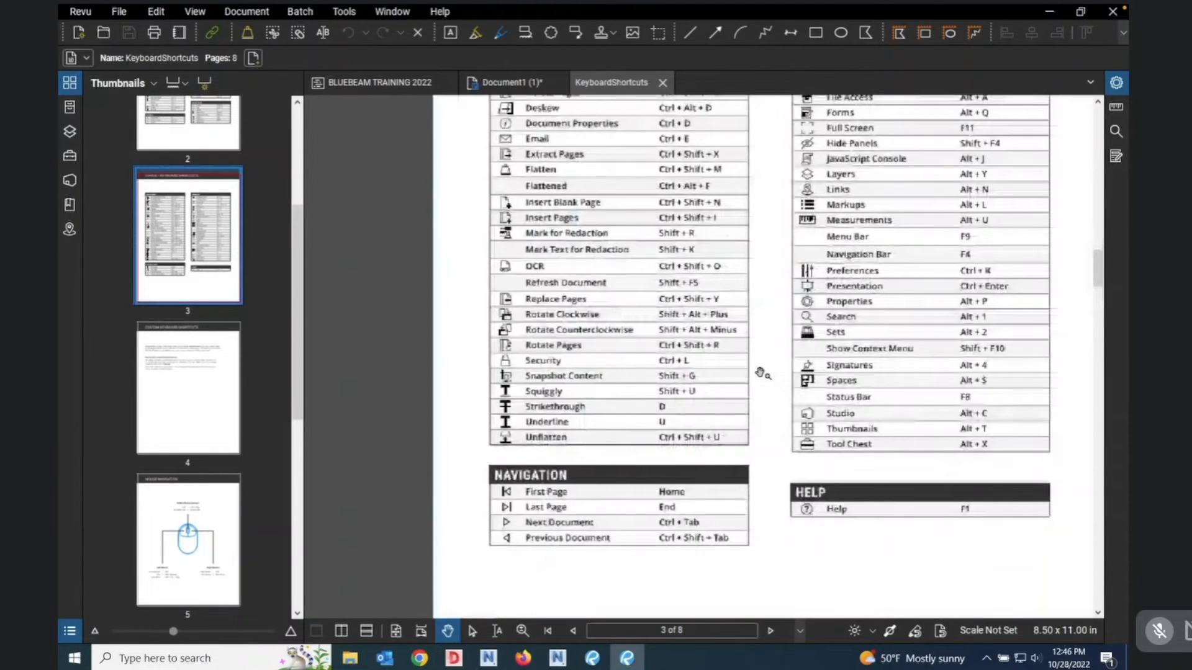
left_click_drag(755, 304, 735, 416)
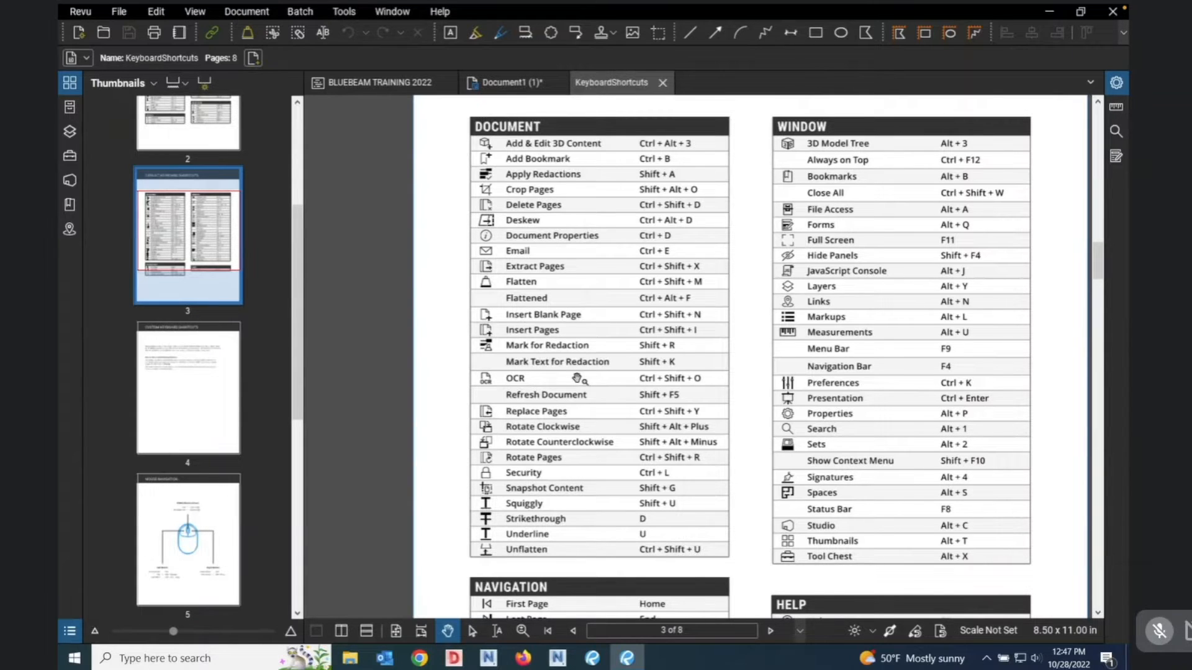
In Document1 (1), copy the cloud-bordered text box on page 1 and paste one copy above the green outline's peak and another overlapping the original.
left_click(394, 87)
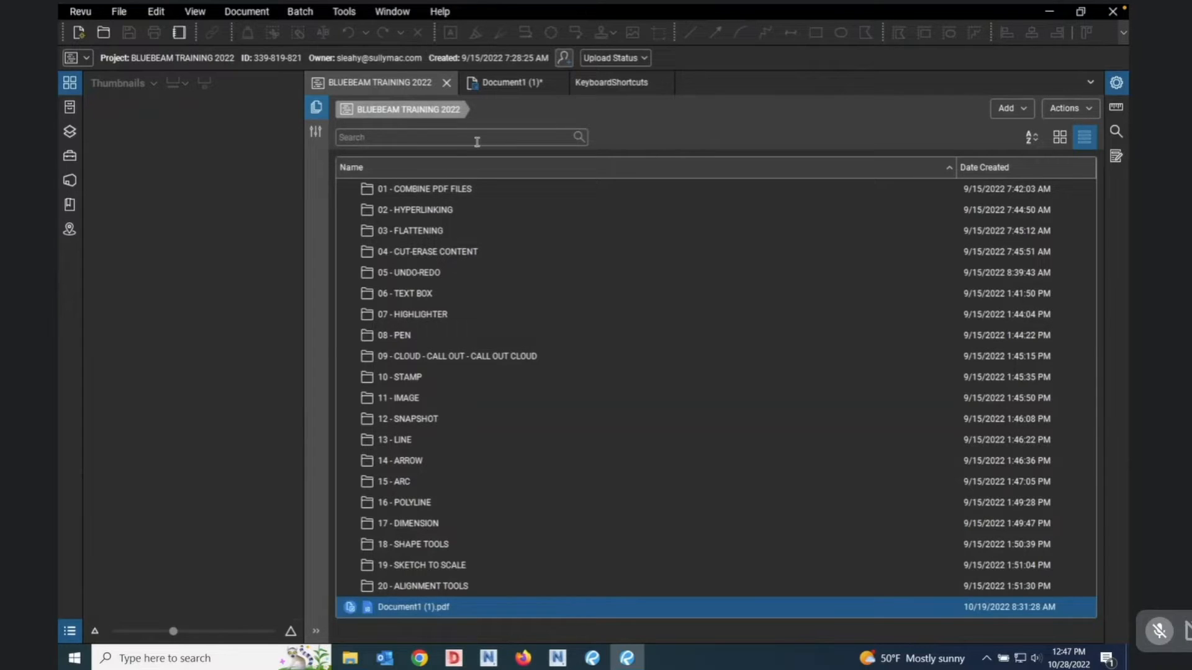
left_click(512, 83)
scroll(482, 339, "down", 2)
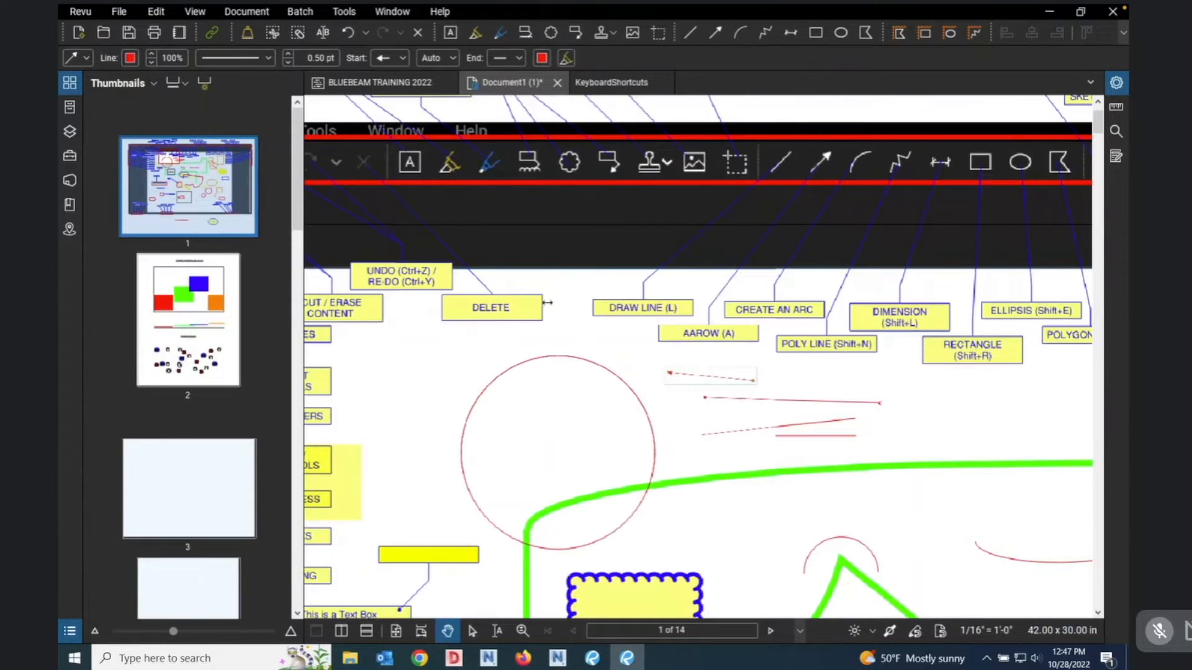
scroll(631, 400, "down", 3)
scroll(670, 499, "up", 4)
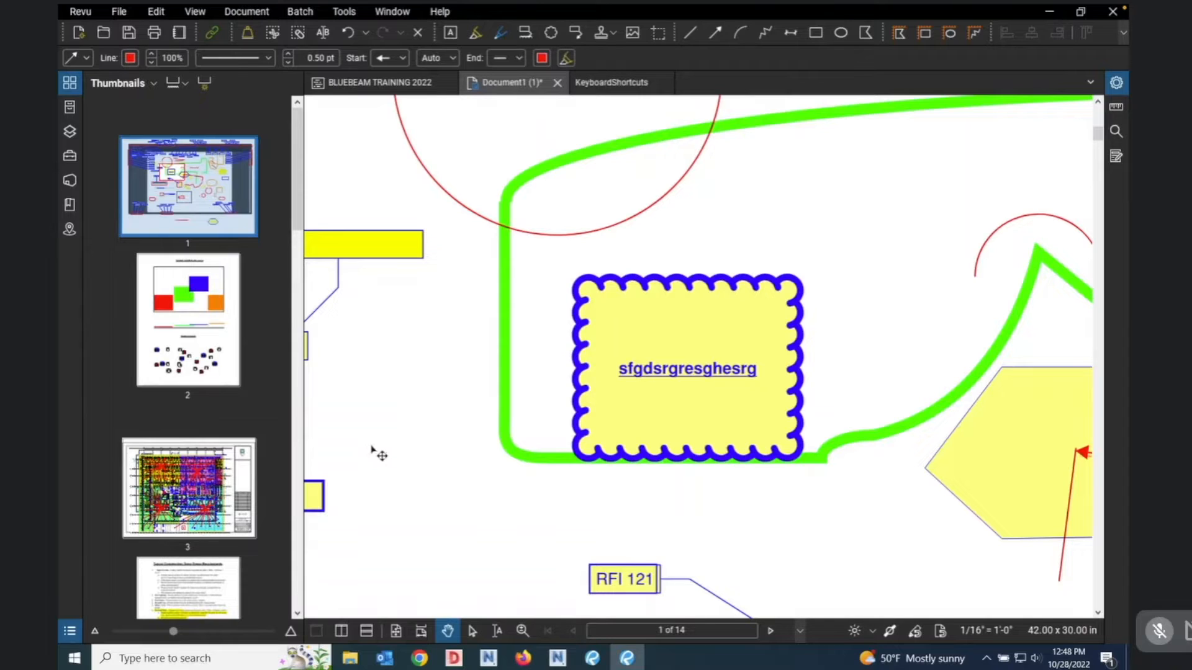
left_click(662, 332)
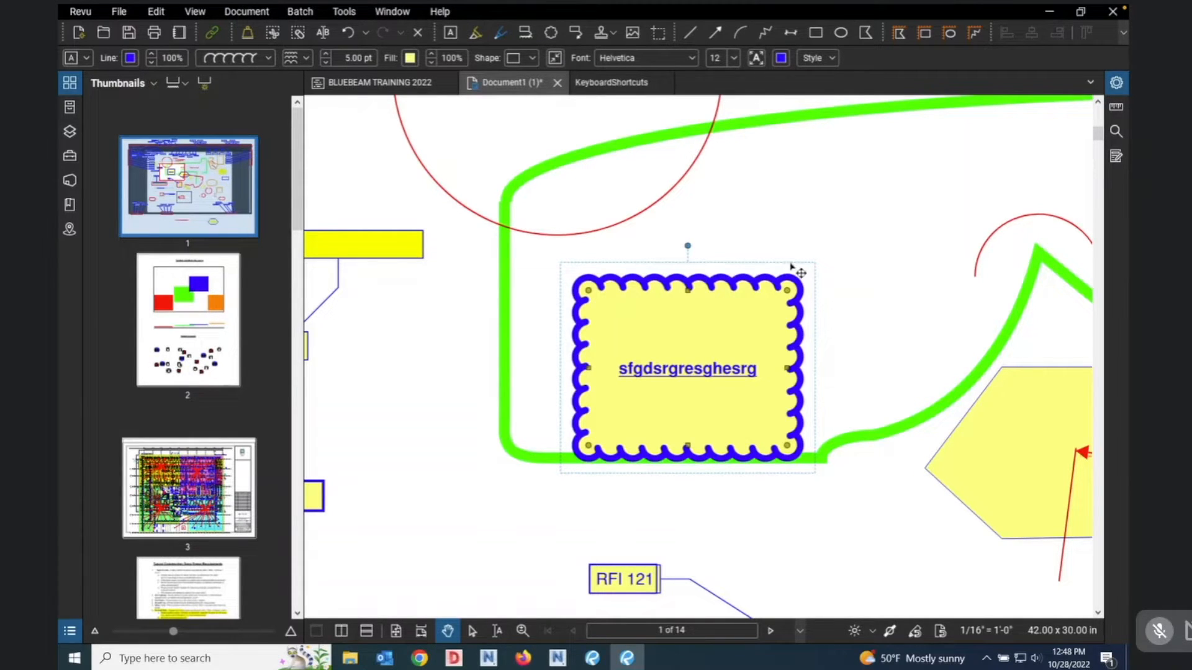
key("Escape")
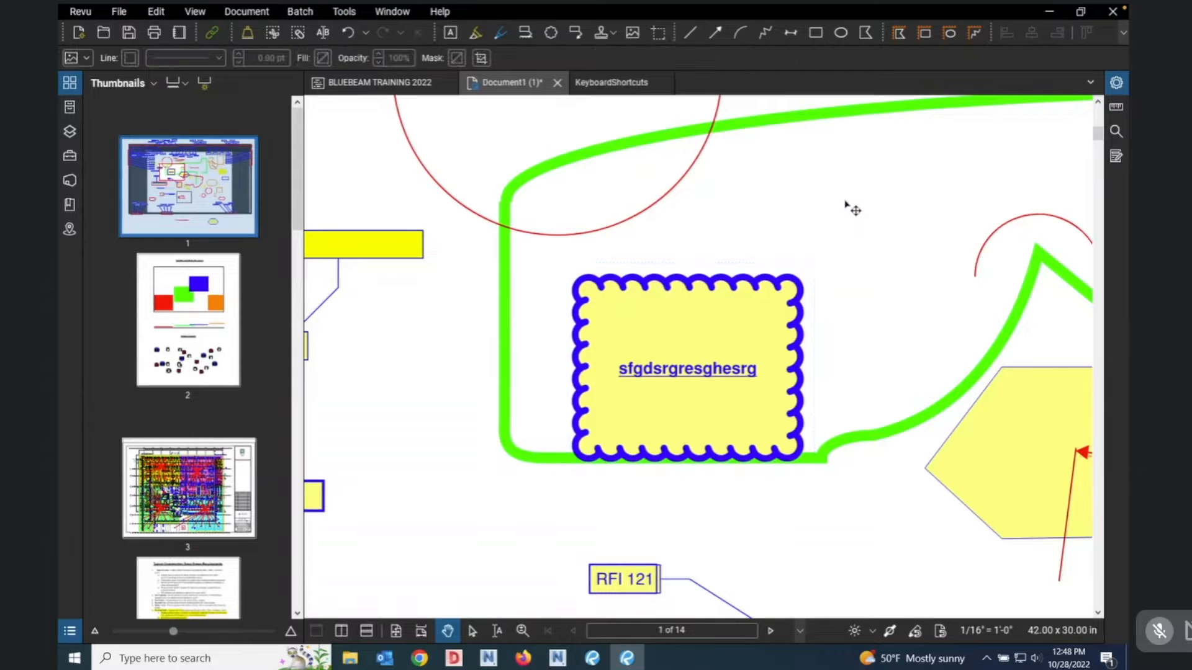
key("ctrl+v")
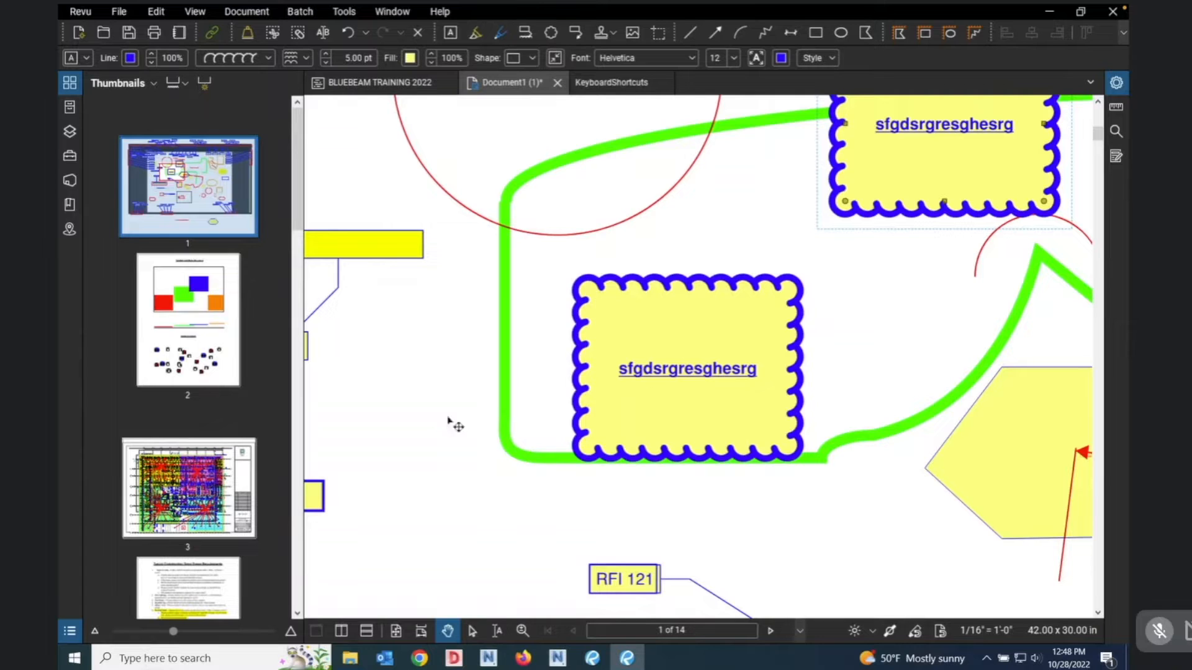
left_click(405, 468)
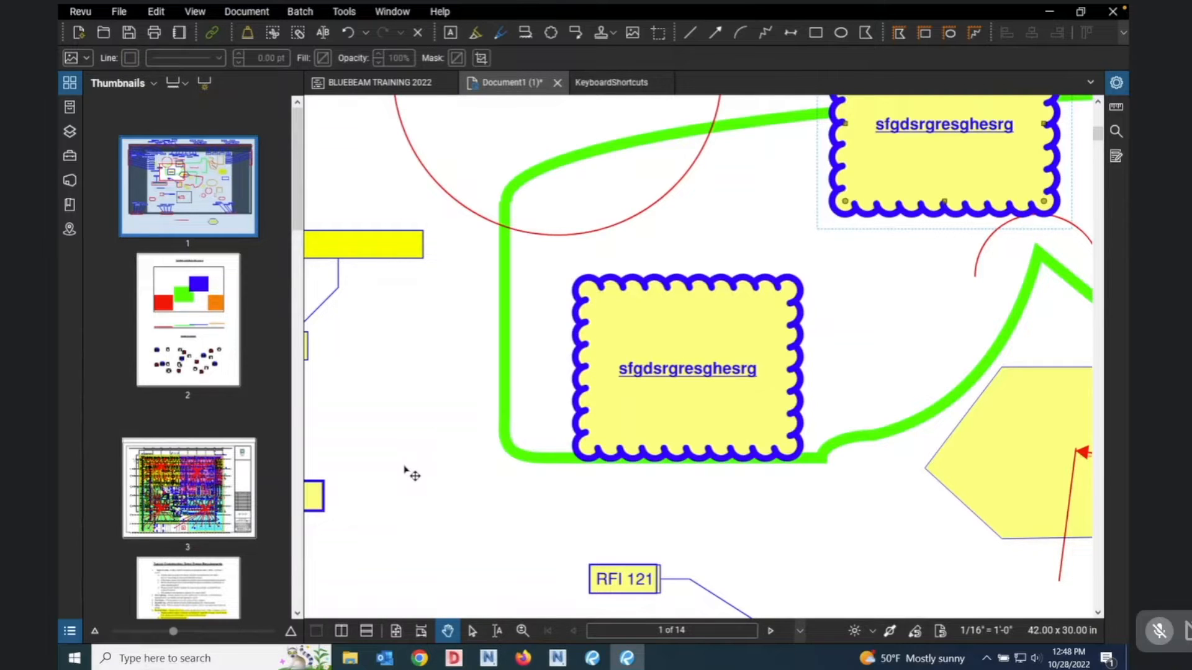
key("ctrl+v")
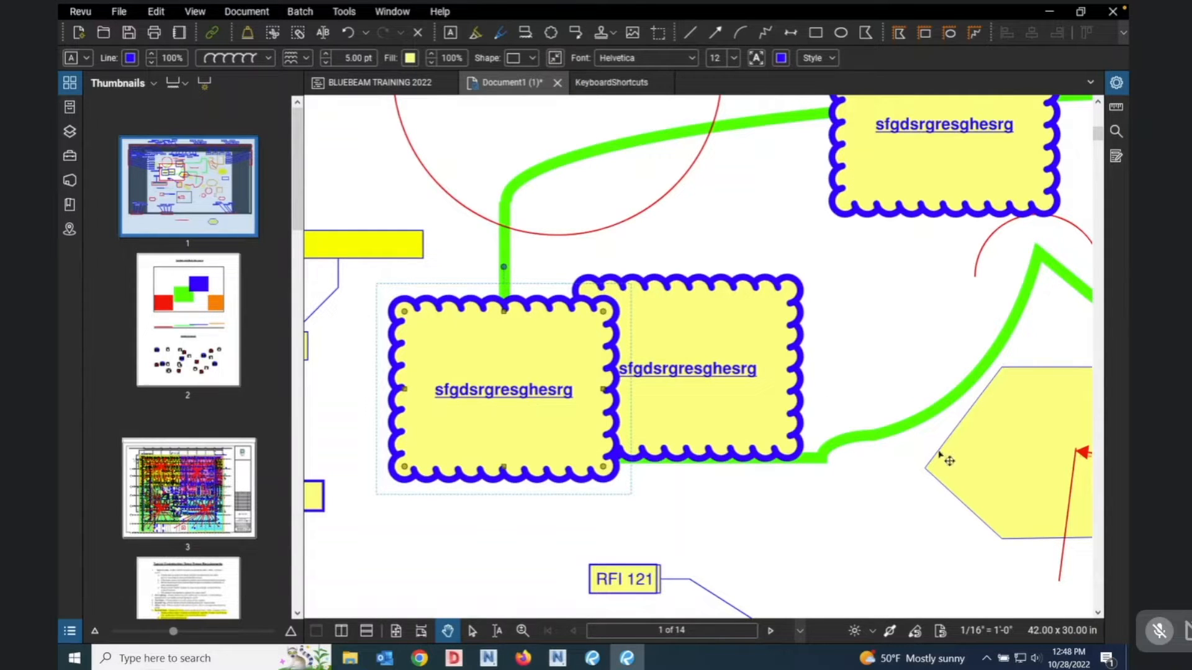
Copy the yellow hexagon and paste the duplicate above the original, overlapping the upper cloud-bordered text box.
scroll(940, 458, "down", 1)
scroll(788, 445, "up", 3)
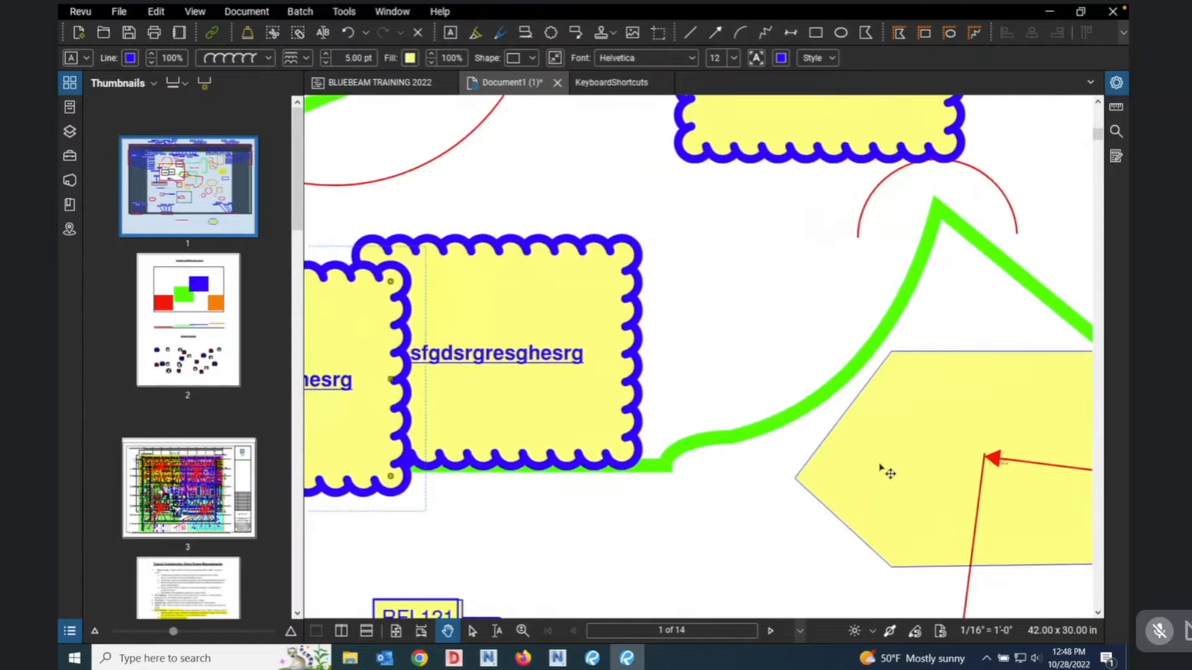
left_click(888, 473)
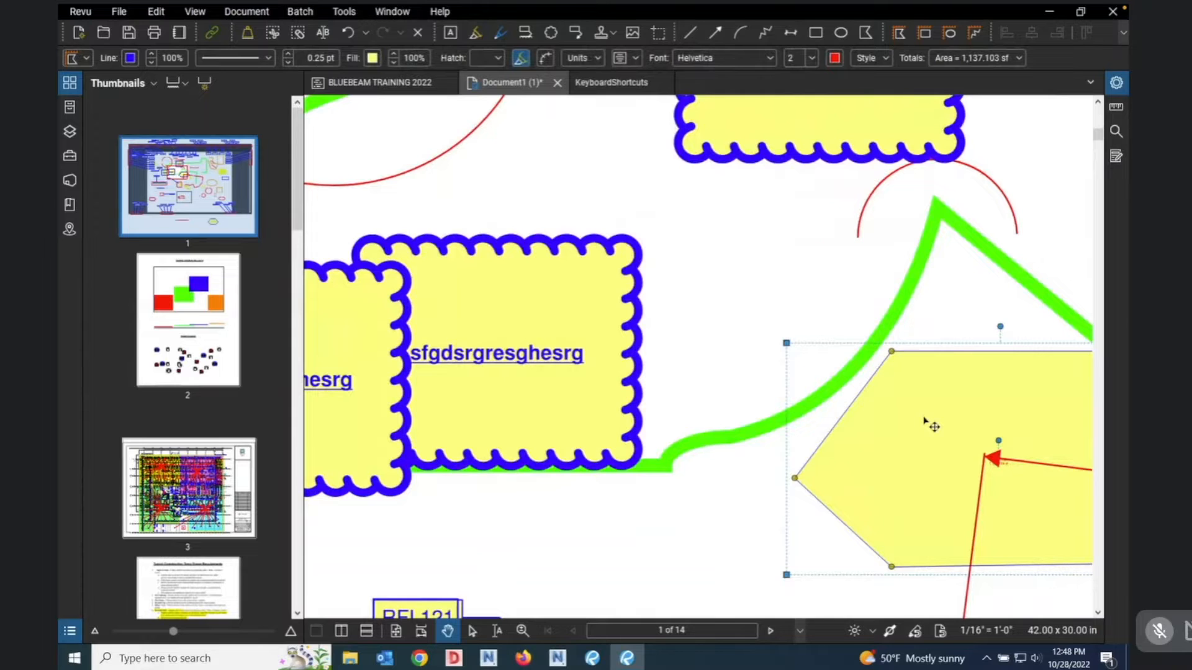
left_click(753, 248)
key("ctrl+v")
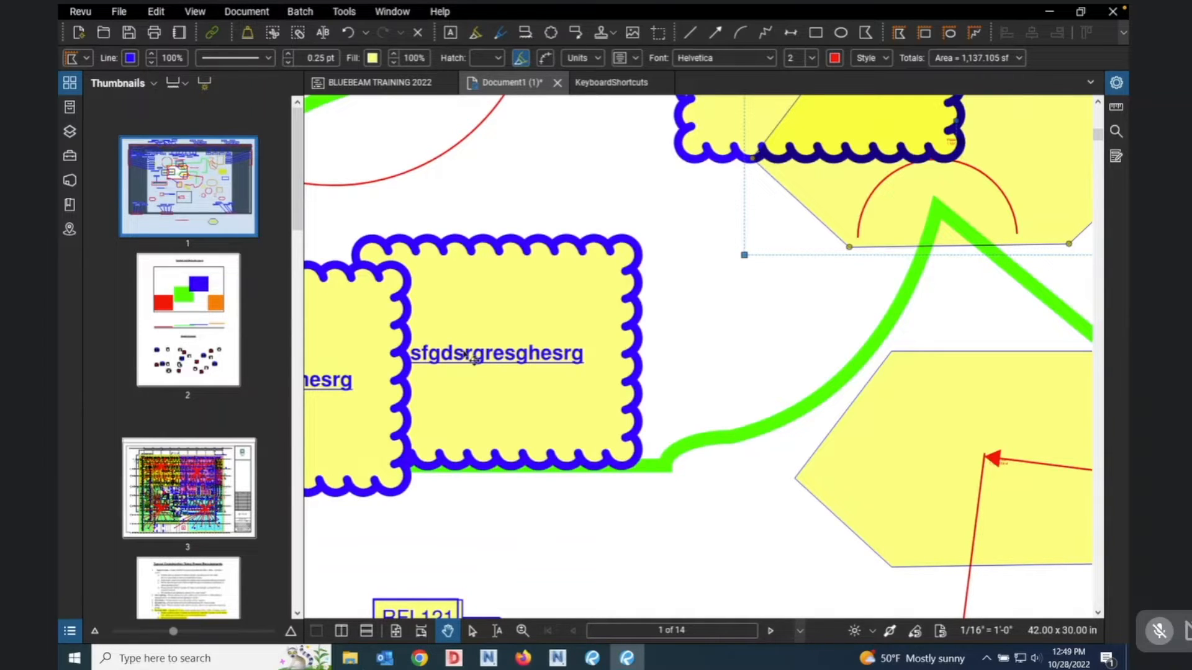
Start a new PDF and browse the page templates, choosing ANSI_A (8.50 x 11.00 Inches) as the page size.
scroll(555, 437, "down", 2)
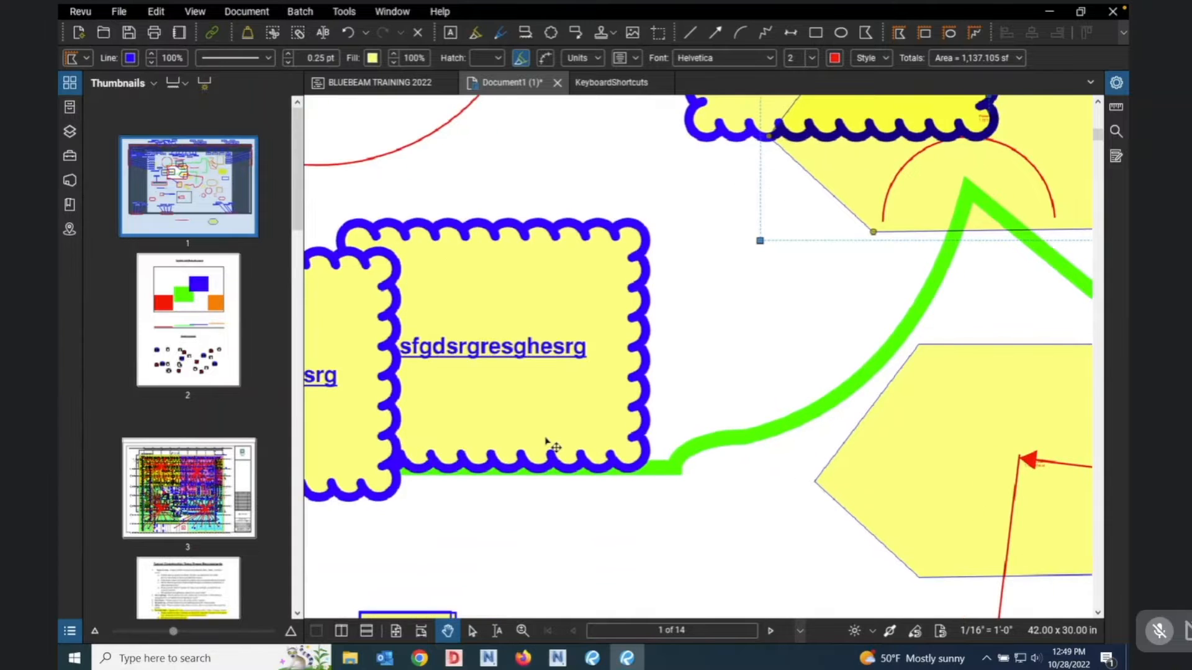
scroll(555, 438, "down", 5)
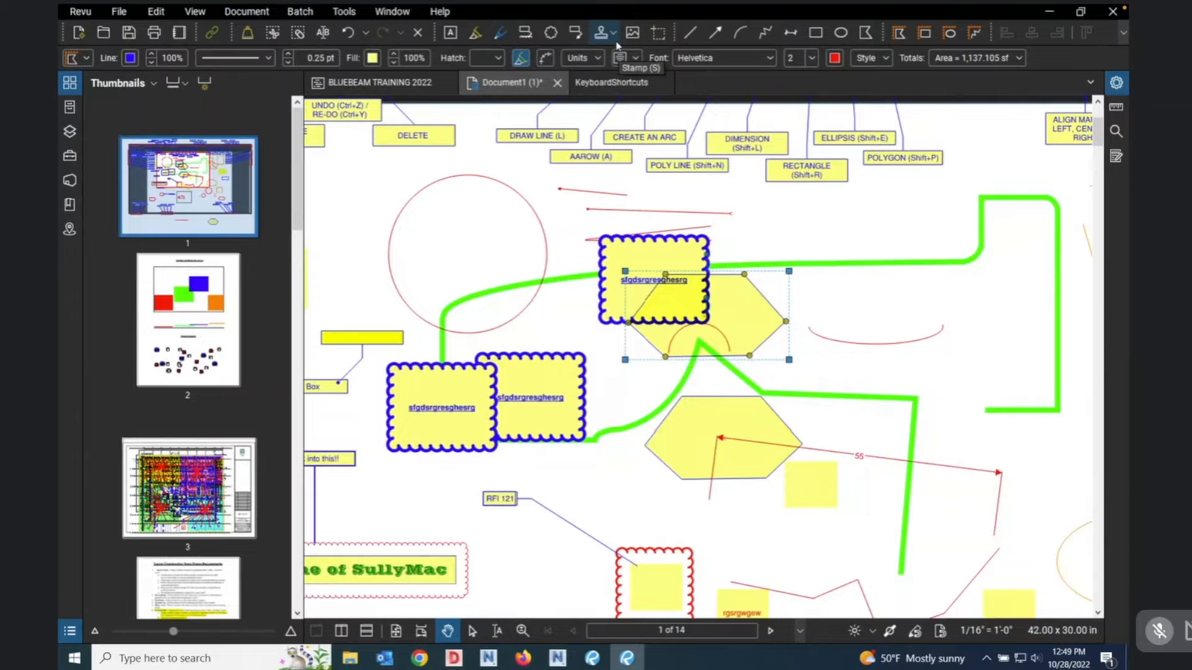
left_click(79, 36)
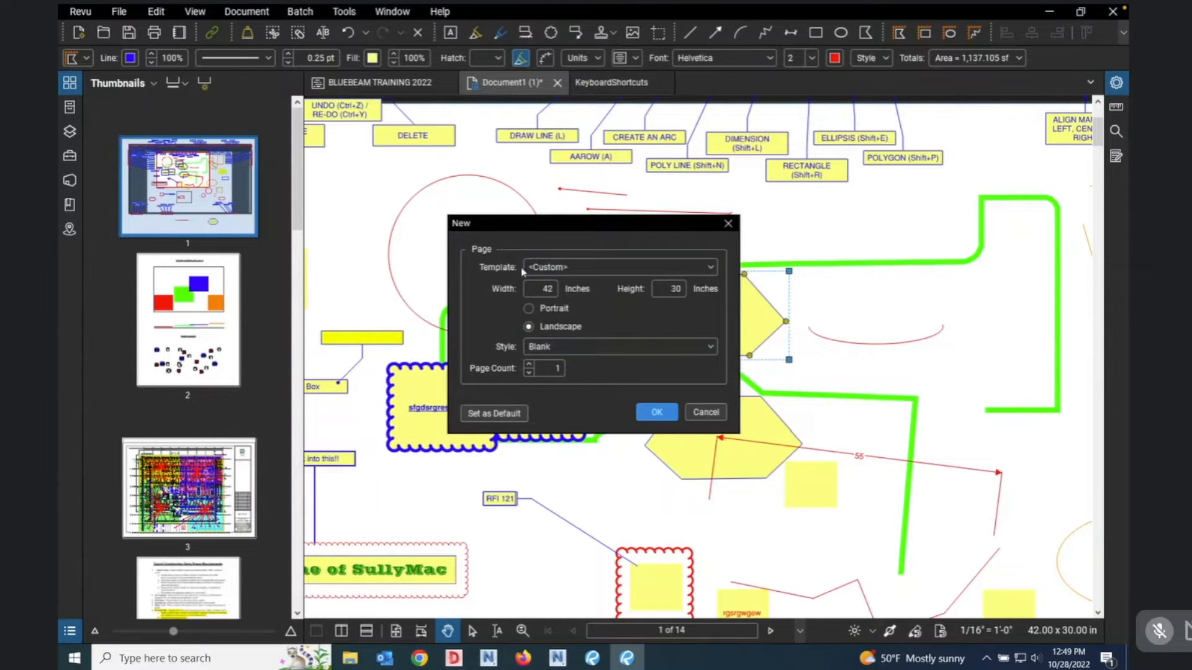
left_click(711, 268)
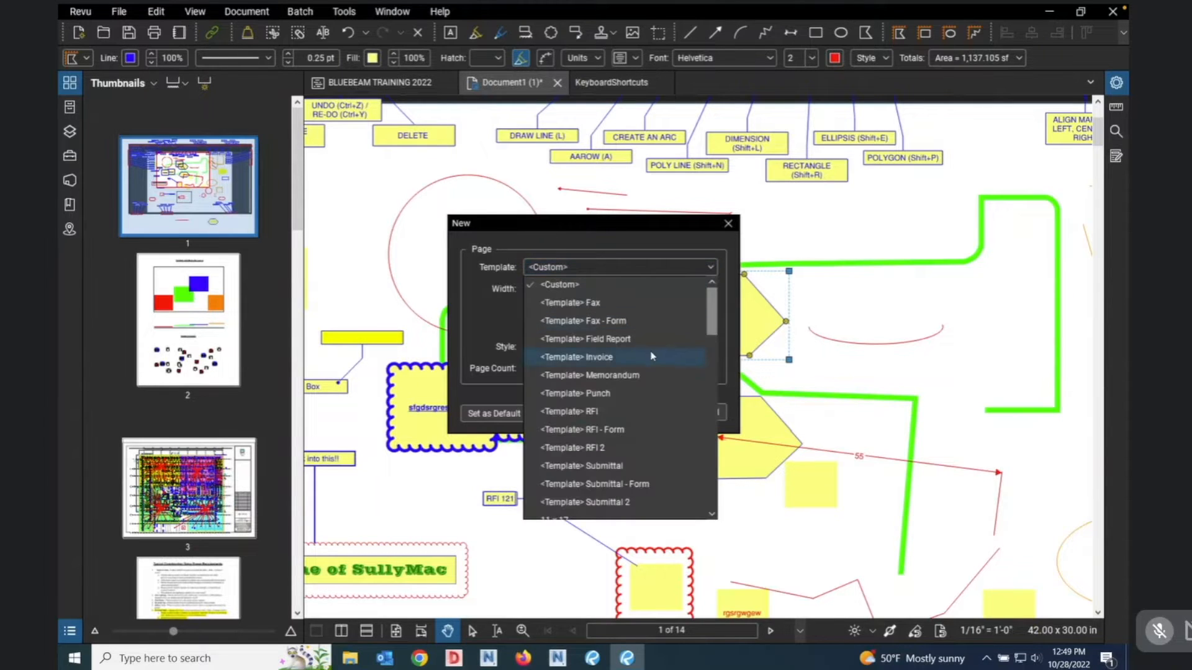
scroll(650, 446, "down", 15)
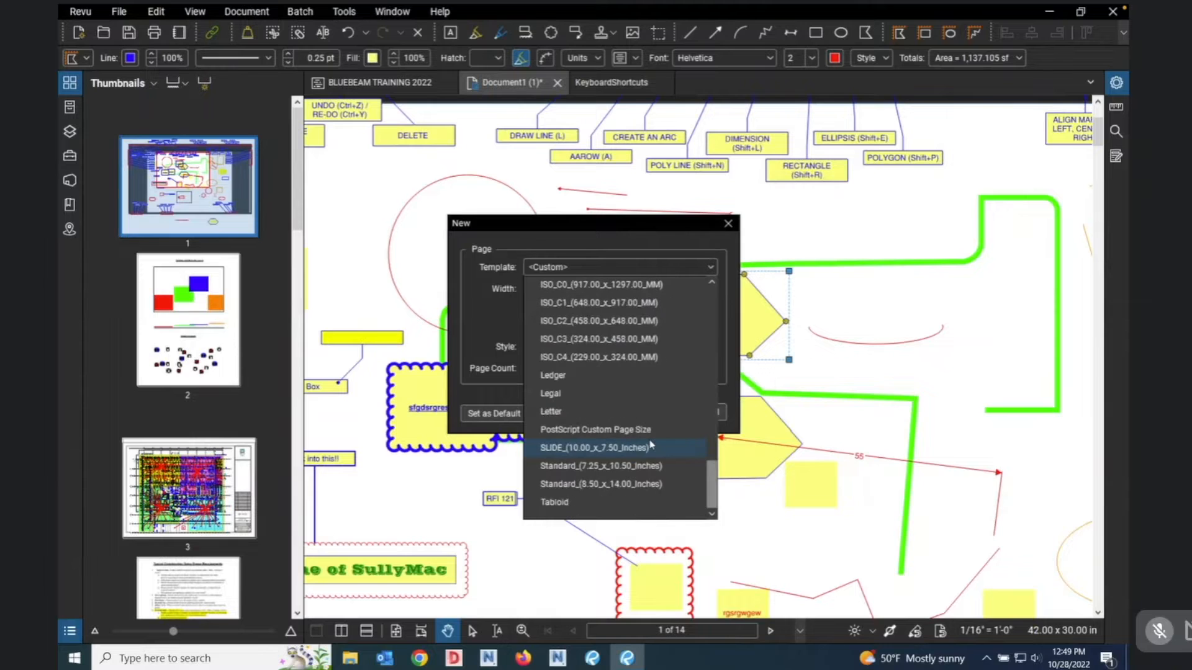
scroll(650, 446, "up", 5)
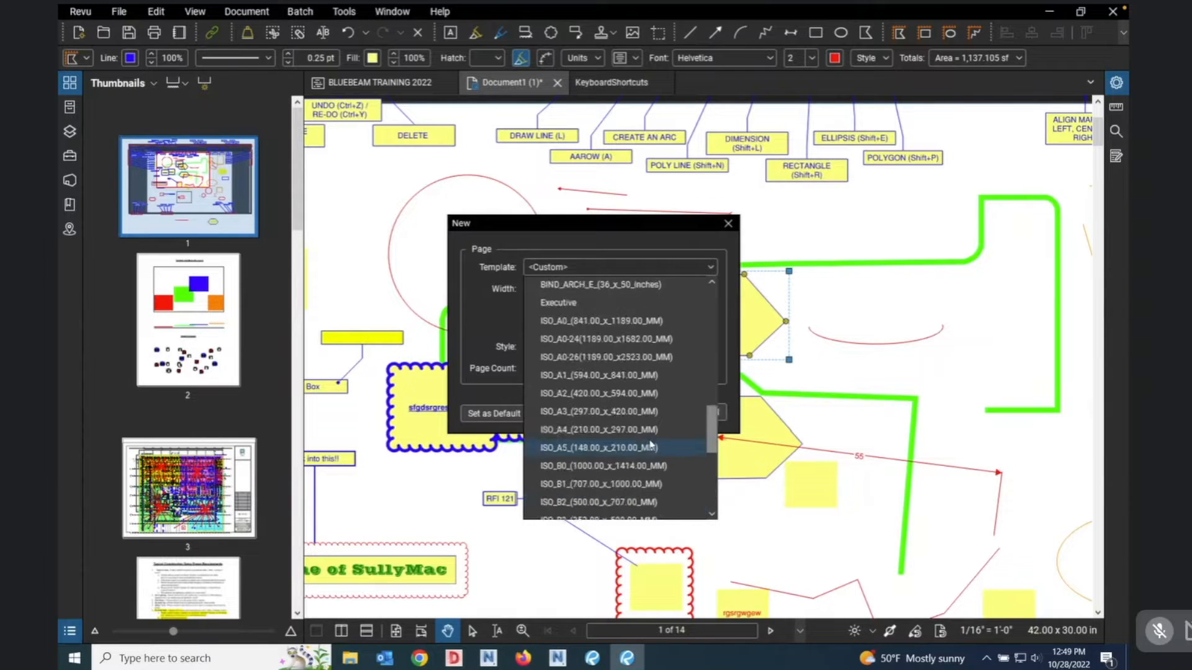
scroll(651, 446, "up", 5)
scroll(649, 445, "up", 5)
scroll(647, 444, "down", 4)
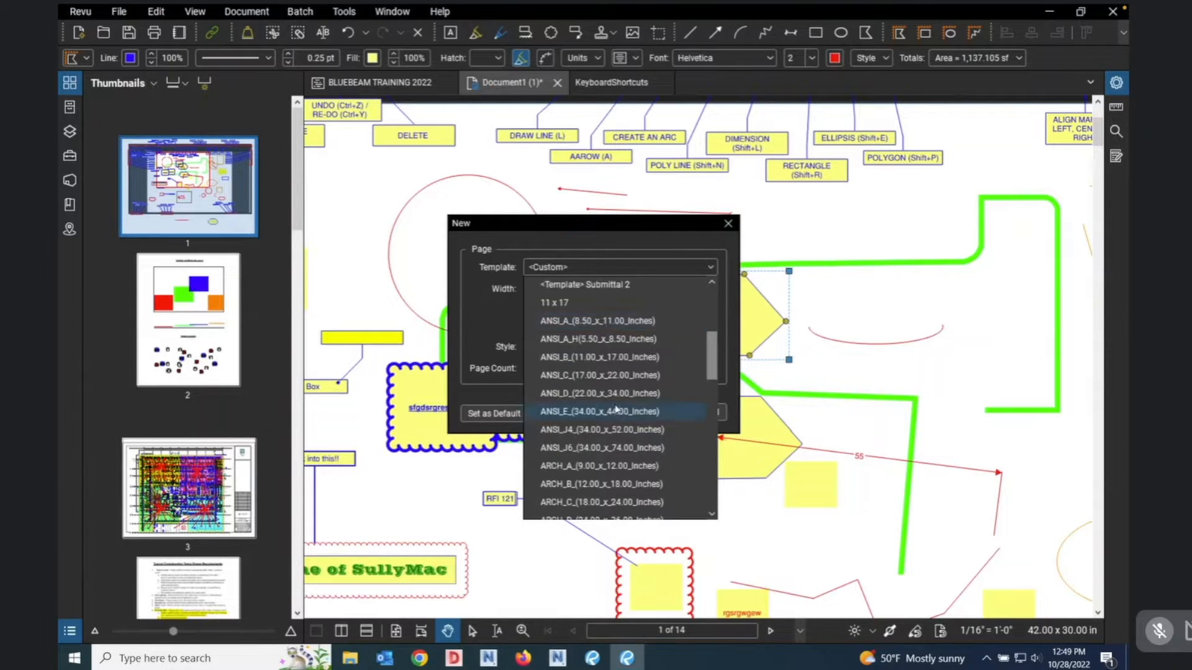
left_click(581, 322)
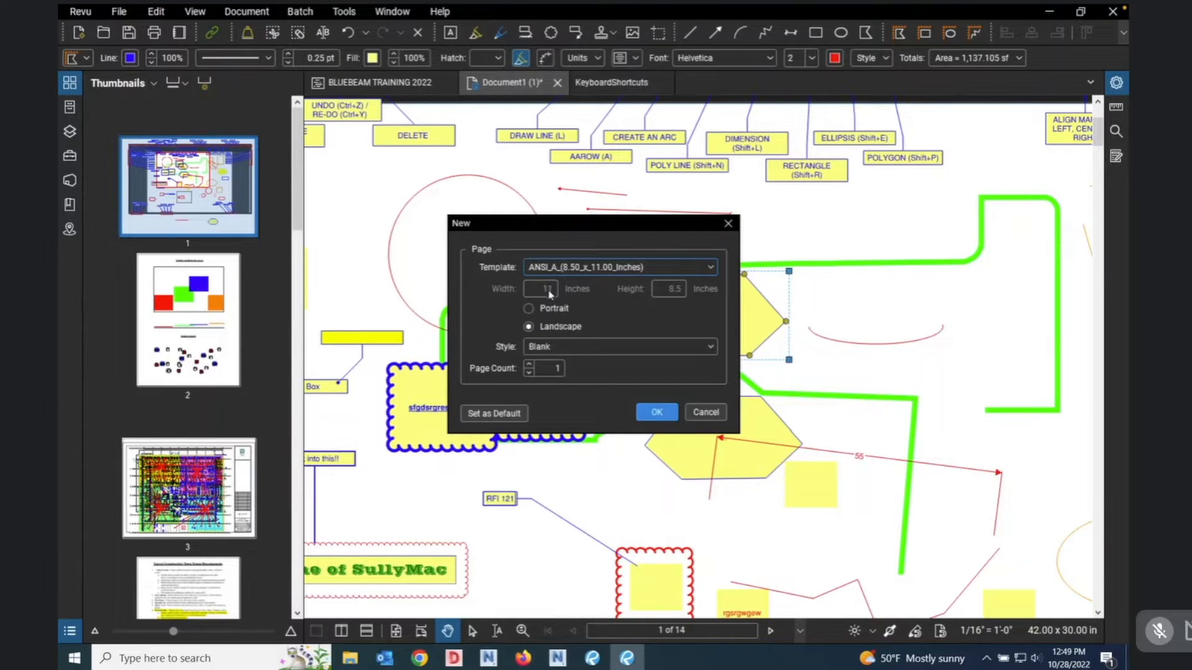
Create the new PDF in portrait orientation and draw a wide green polyline rectangle in the upper part of its page.
left_click(529, 309)
left_click(529, 327)
left_click(529, 309)
left_click(657, 415)
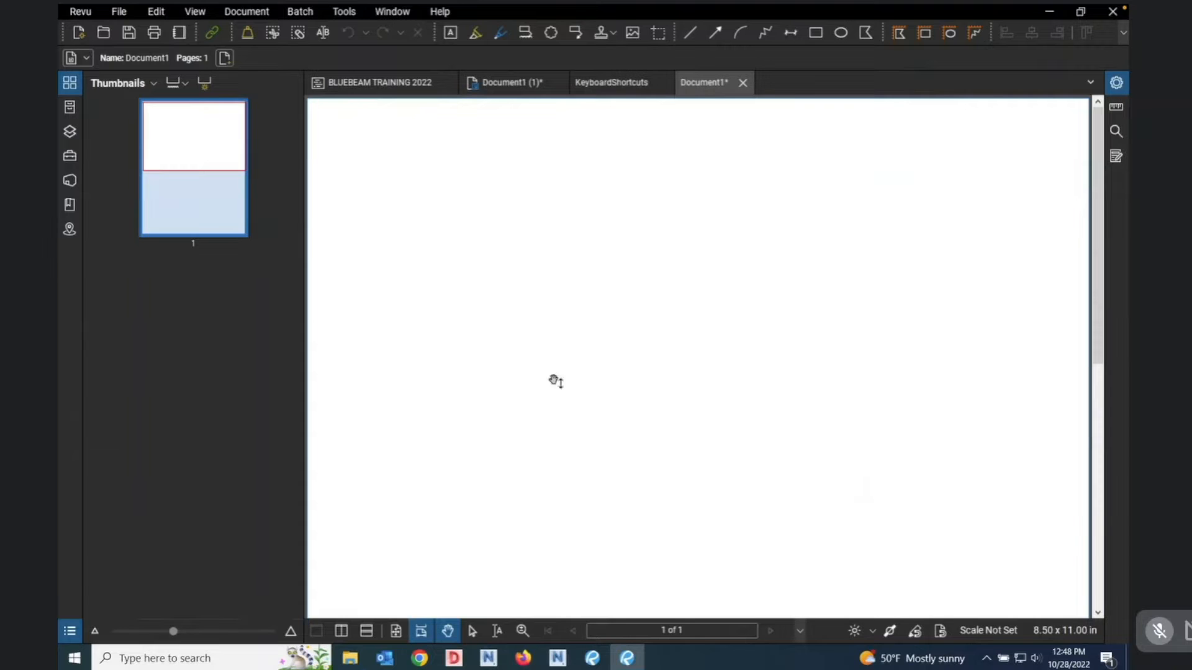
left_click(761, 38)
left_click_drag(520, 232, 774, 328)
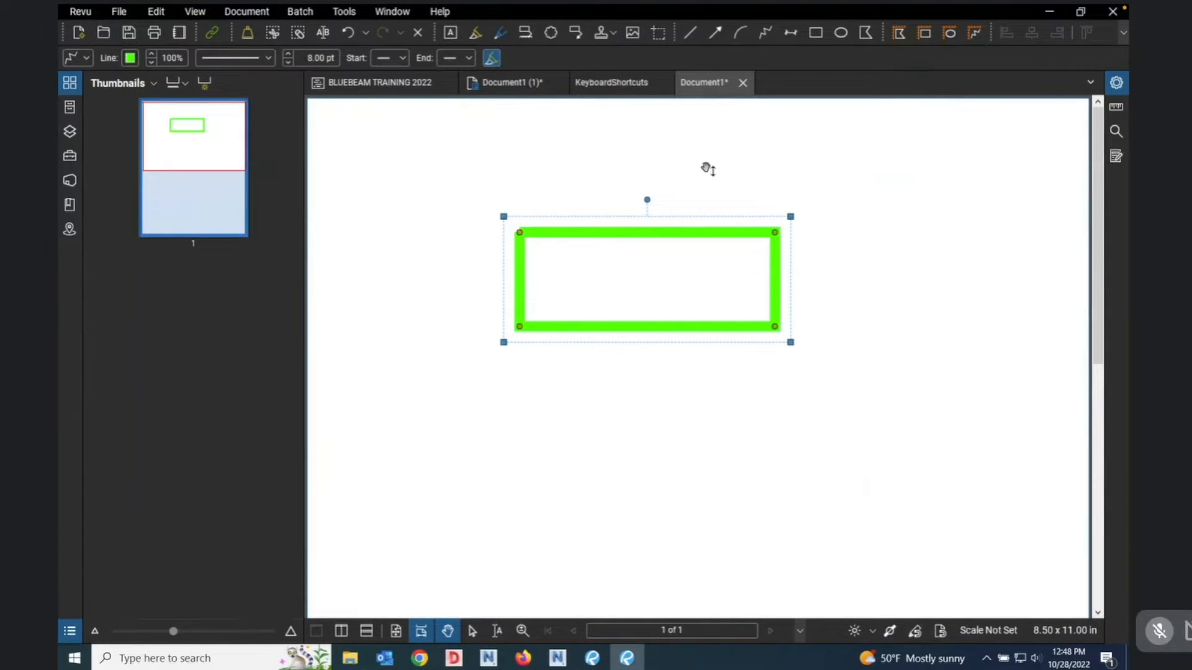
Close the new PDF, saving it as Document1 in the DESKTOP folder inside Desktop.
left_click(744, 85)
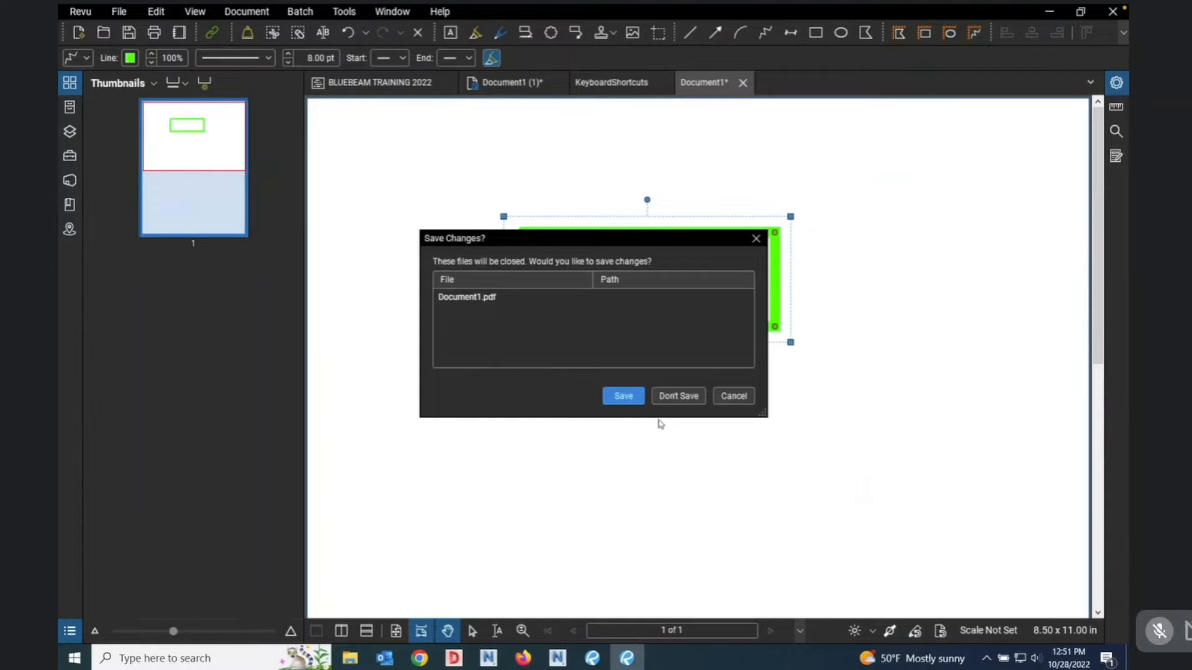
left_click(623, 396)
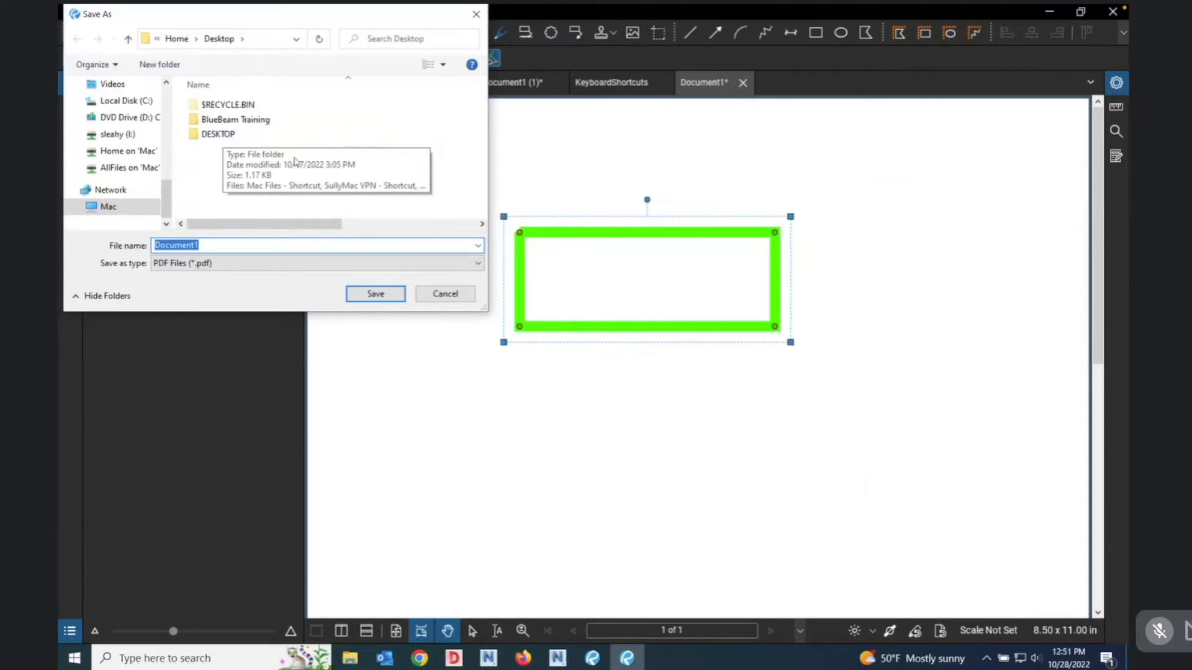
left_click(218, 136)
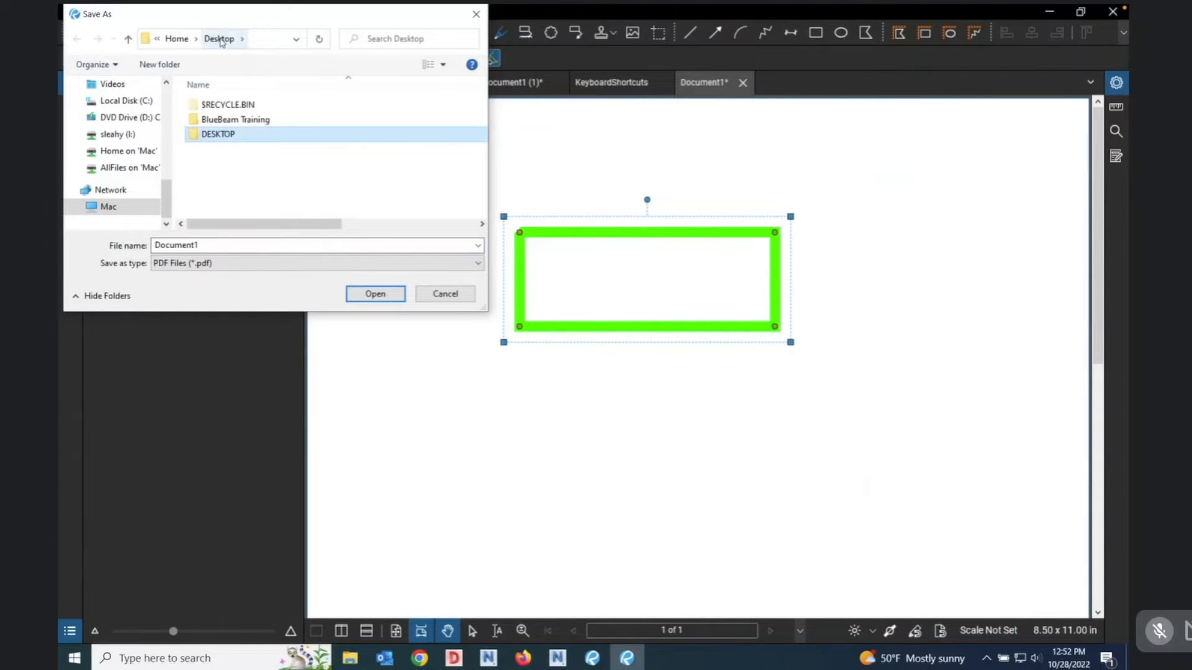
left_click(375, 293)
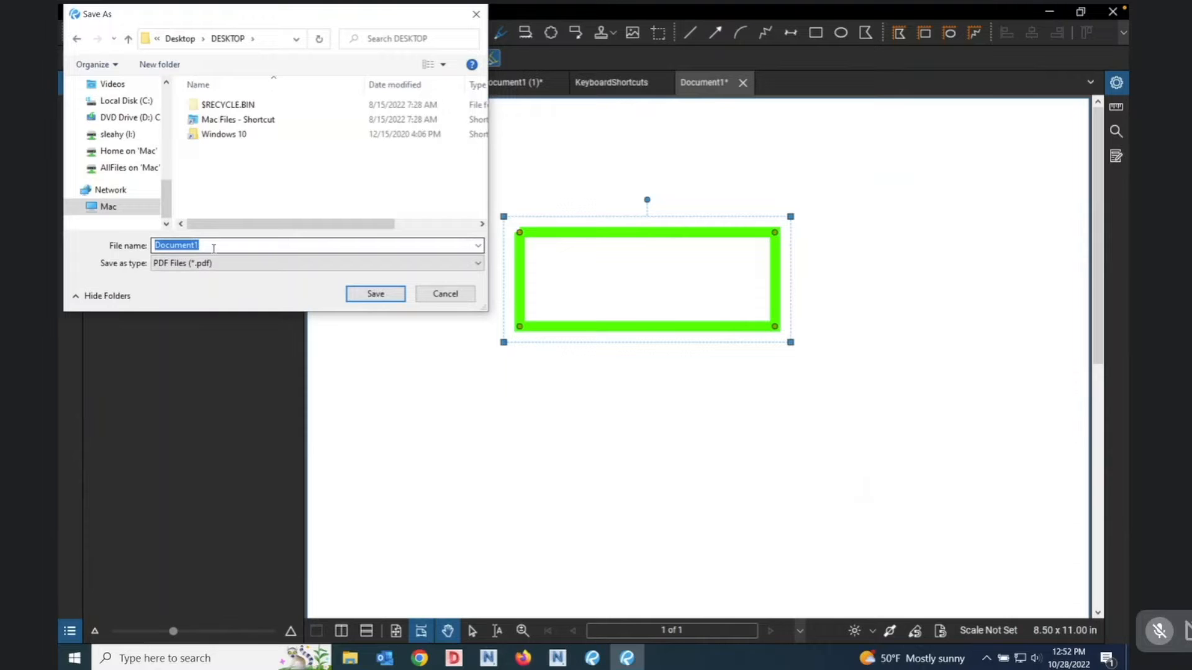
key("Return")
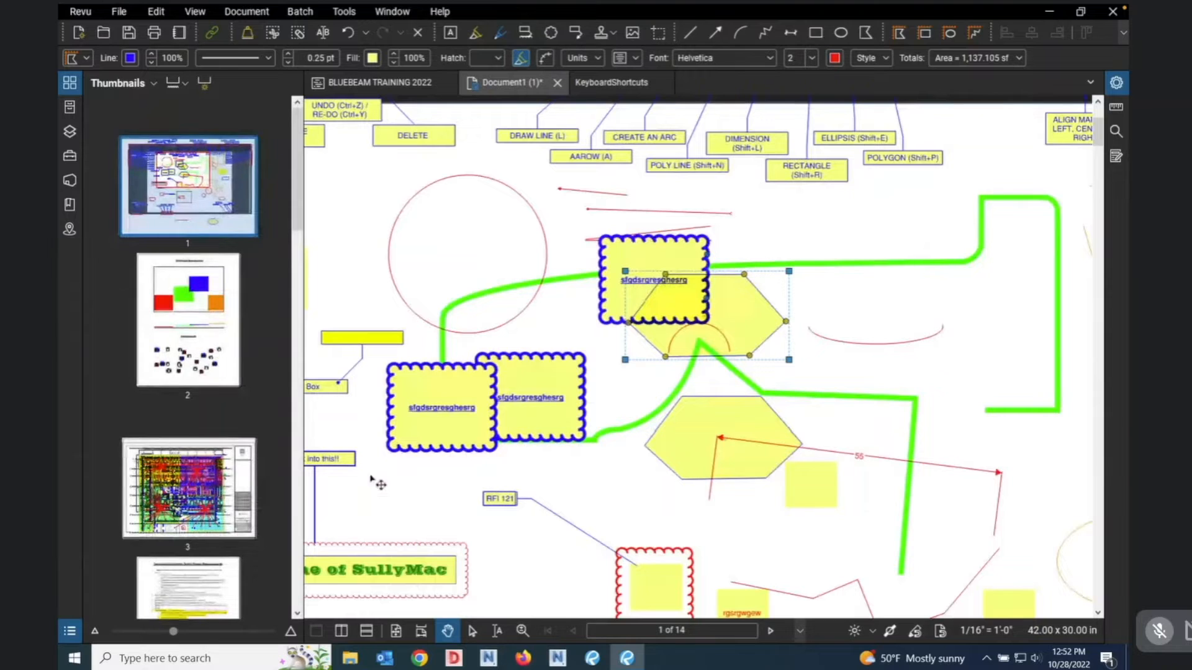
Check the saved file by opening Document1 from the DESKTOP folder on the Windows desktop, and close it again.
left_click(1051, 12)
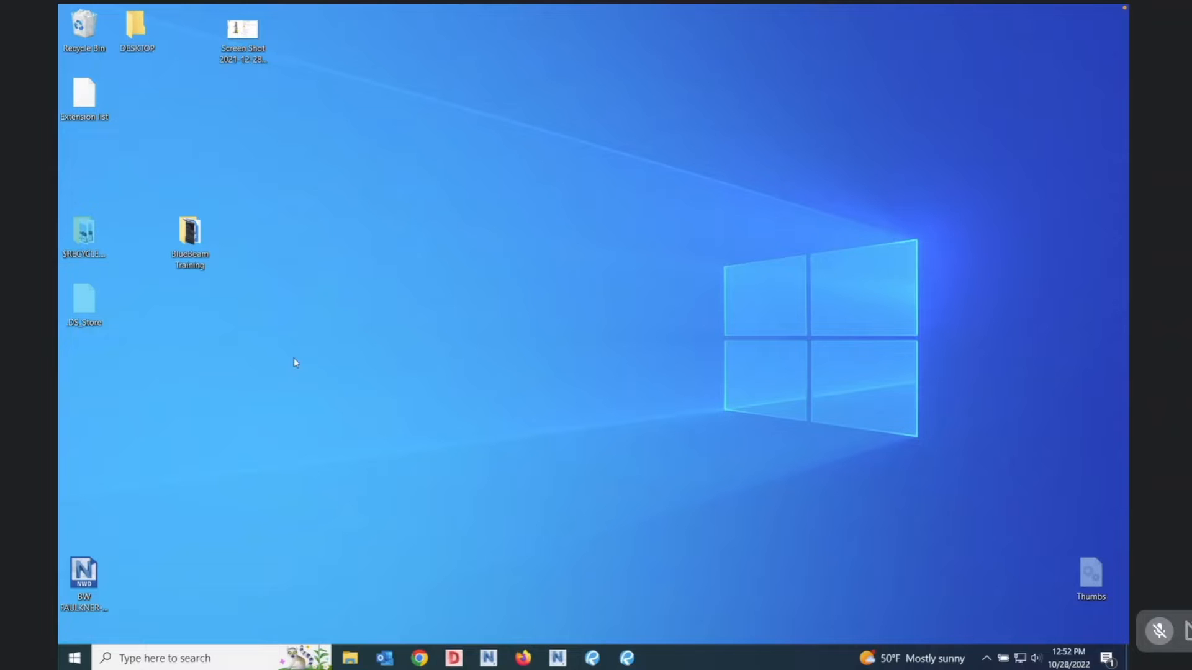
double_click(137, 26)
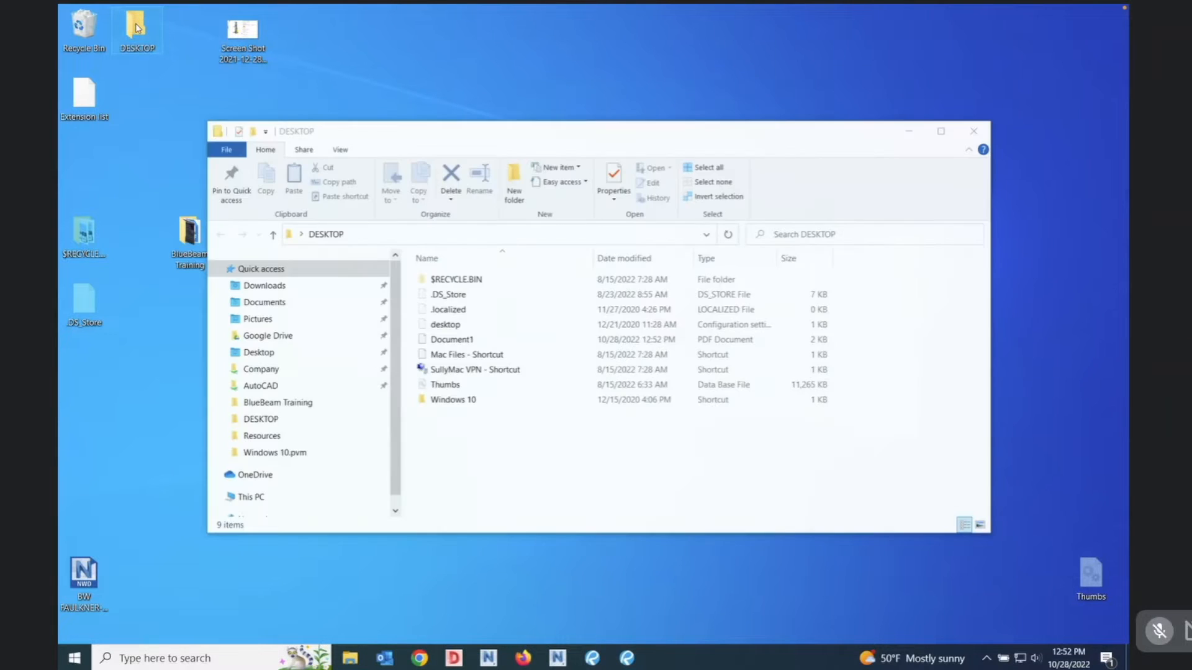
left_click(444, 341)
double_click(444, 341)
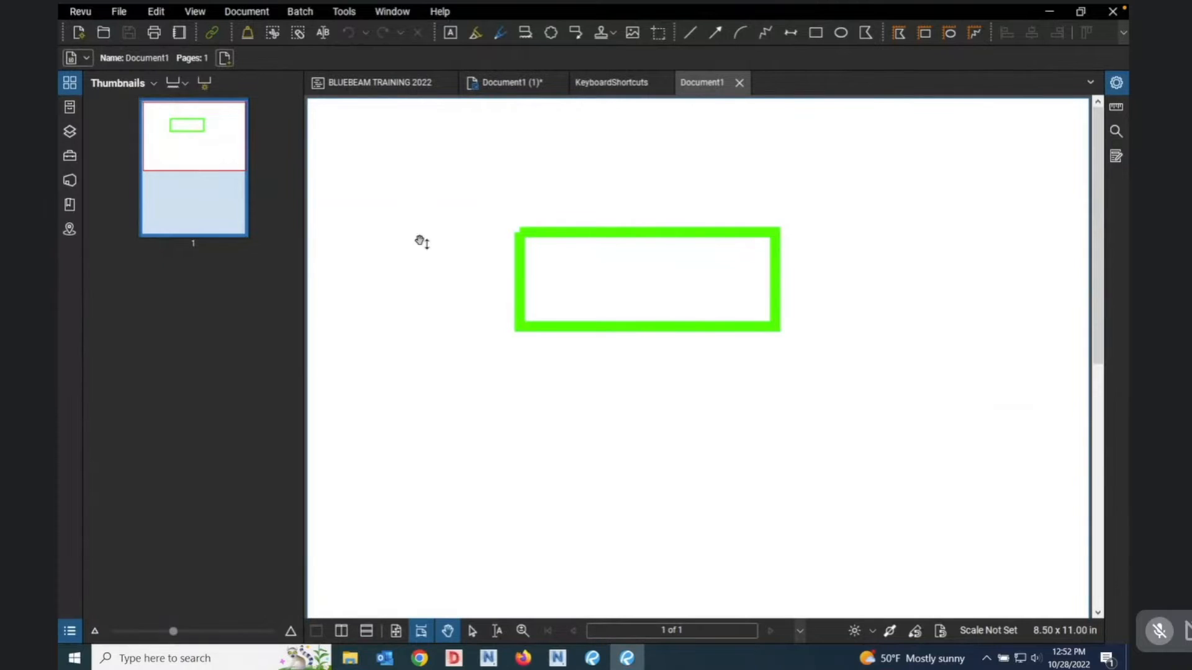
left_click(740, 83)
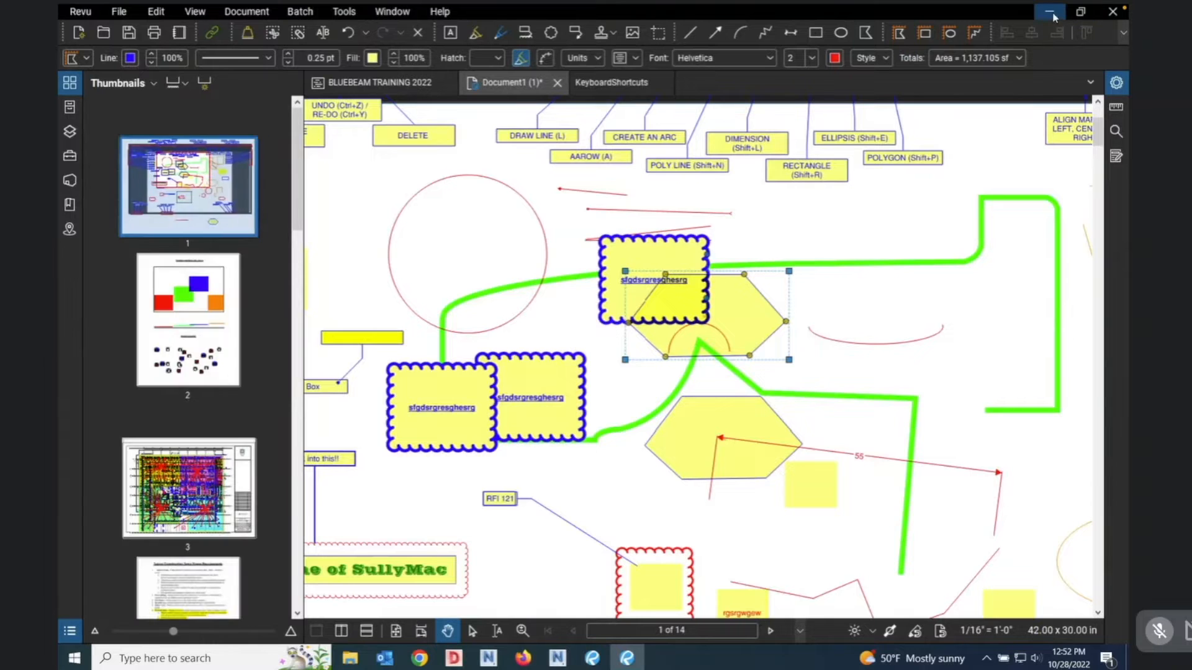
Go back to the DESKTOP folder in File Explorer and rename the Document1 PDF as Test 1.
left_click(1051, 11)
left_click(453, 340)
type("Tea")
key("BackSpace")
type("st 1")
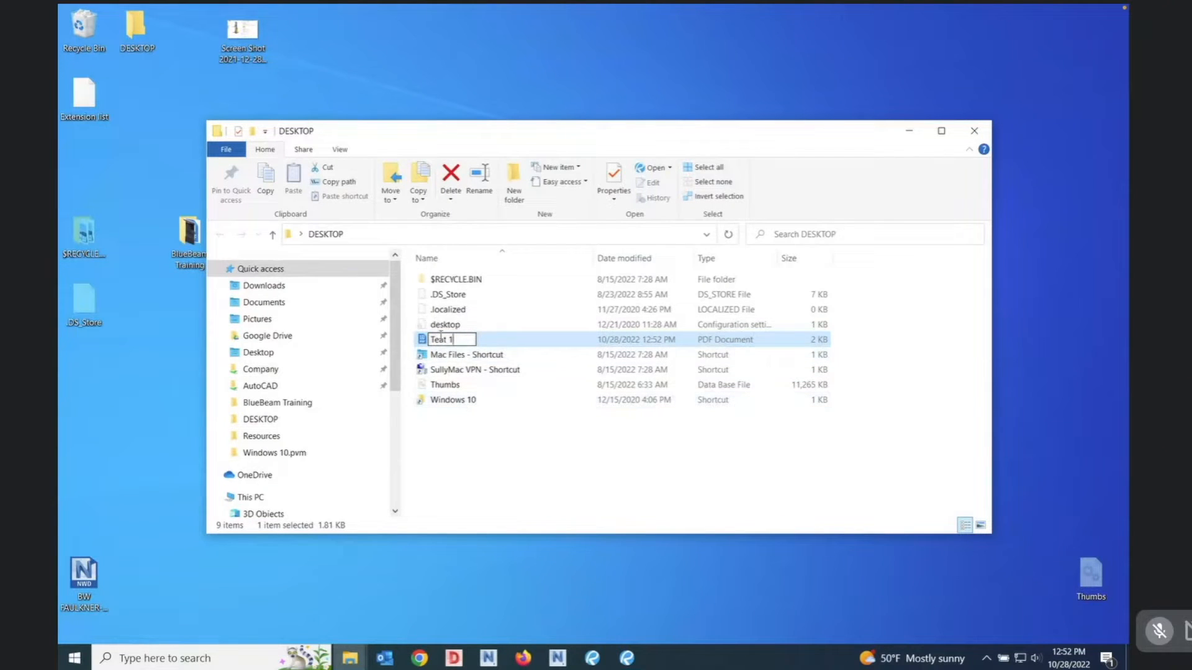
left_click(444, 338)
key("BackSpace")
type("s")
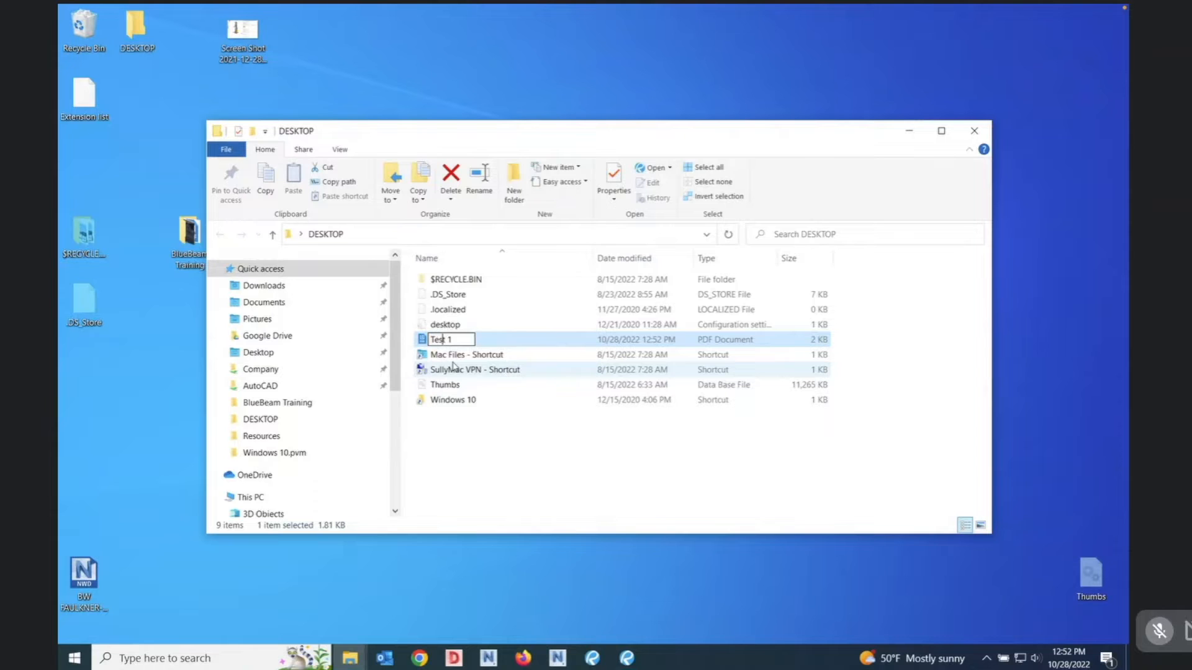
left_click(521, 428)
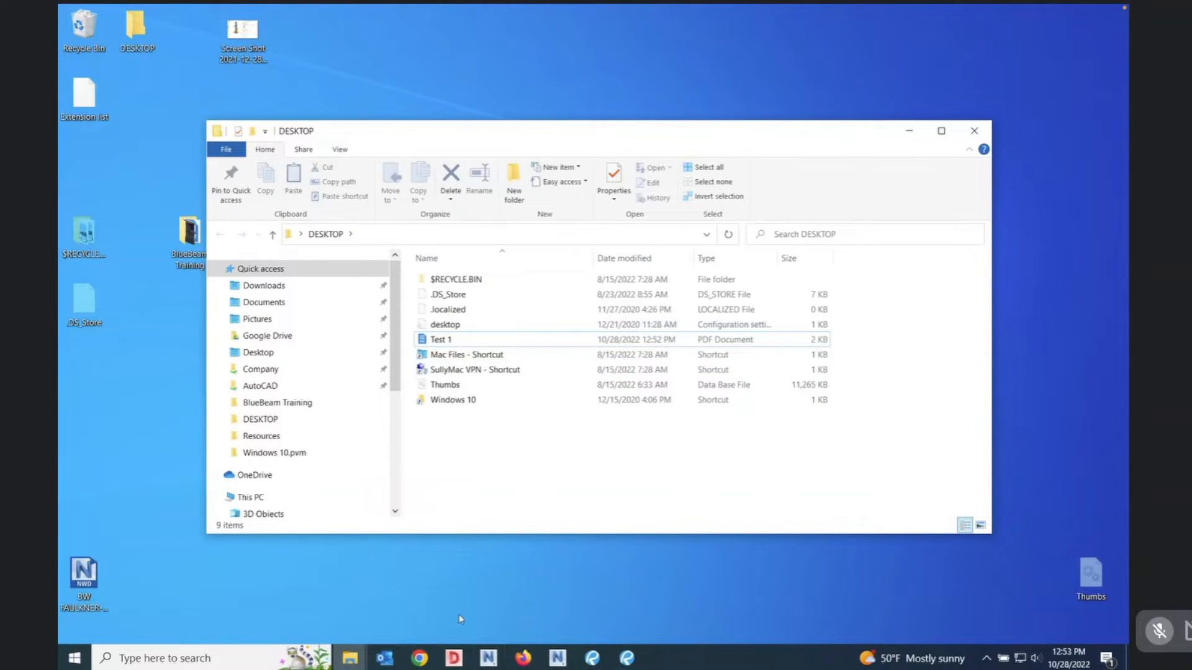
Switch back to Bluebeam Revu, open Test 1 from the DESKTOP folder with the Open command, and close it again.
left_click(593, 661)
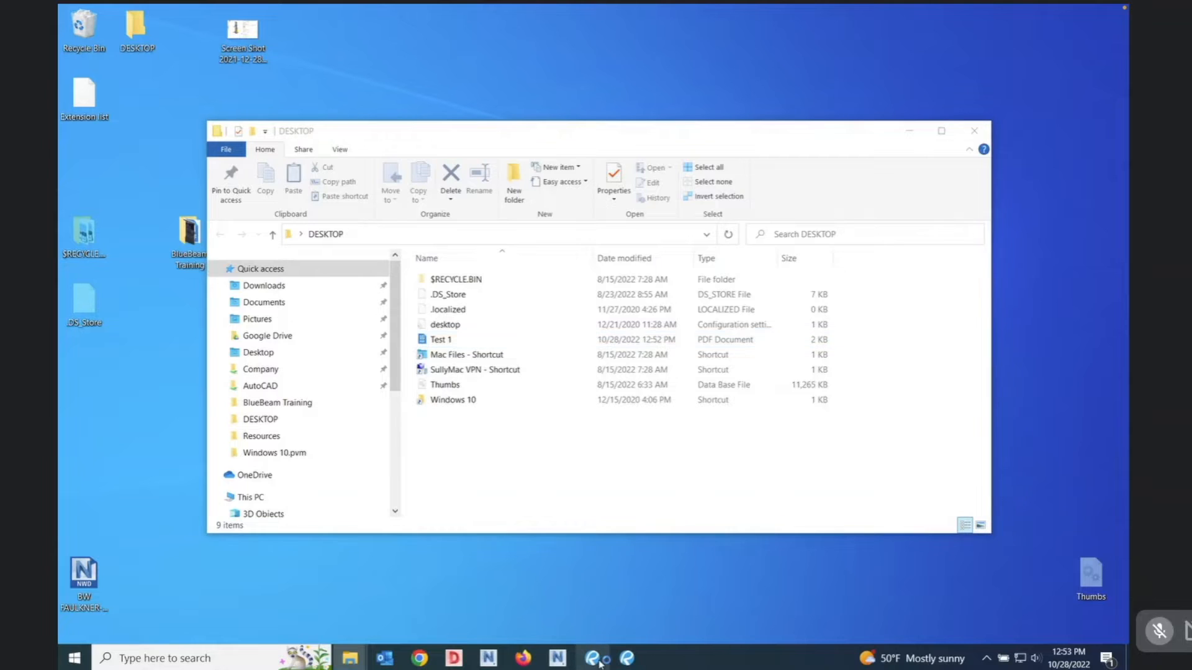
left_click(623, 659)
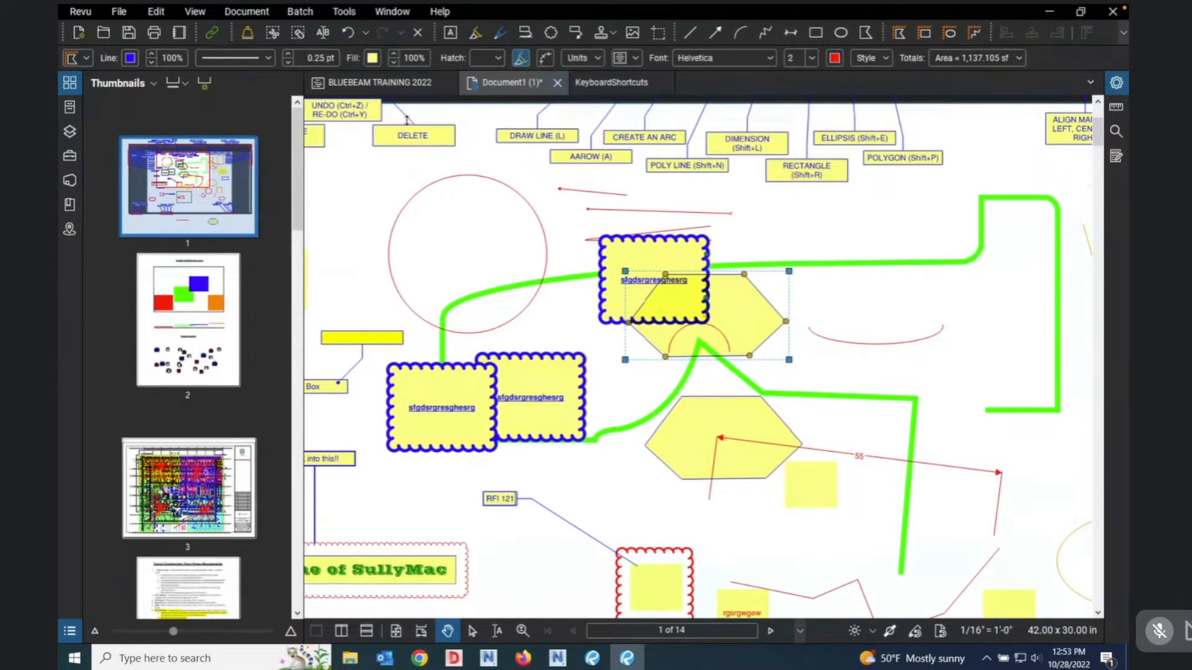
left_click(103, 34)
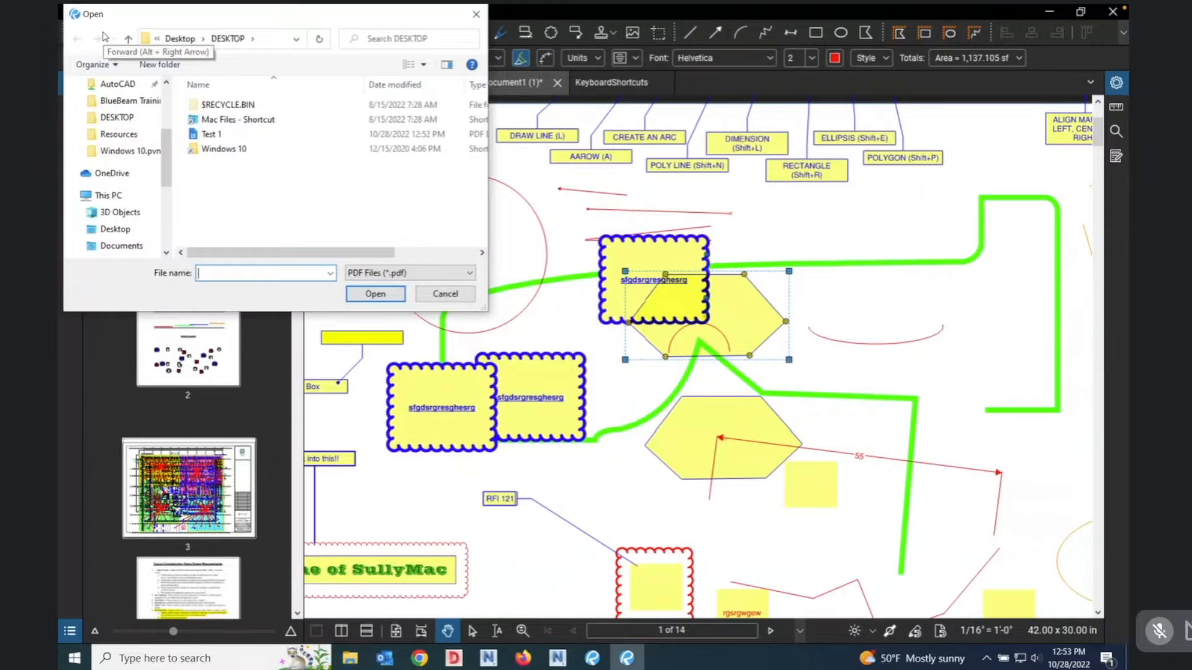
left_click(212, 136)
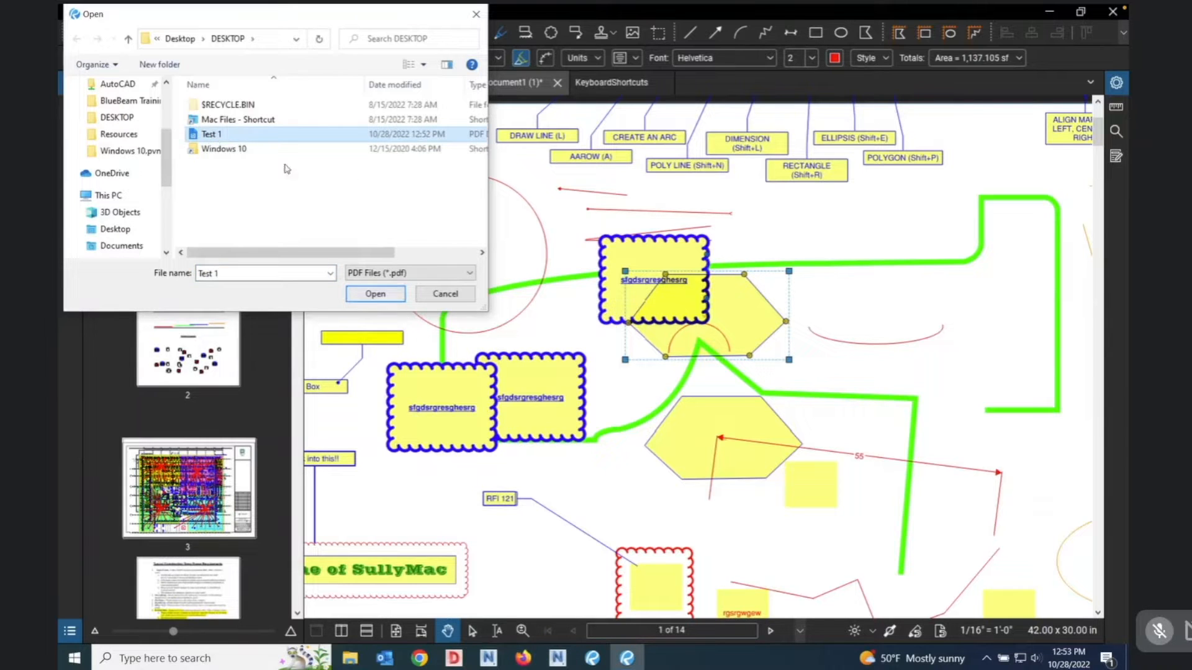
double_click(212, 134)
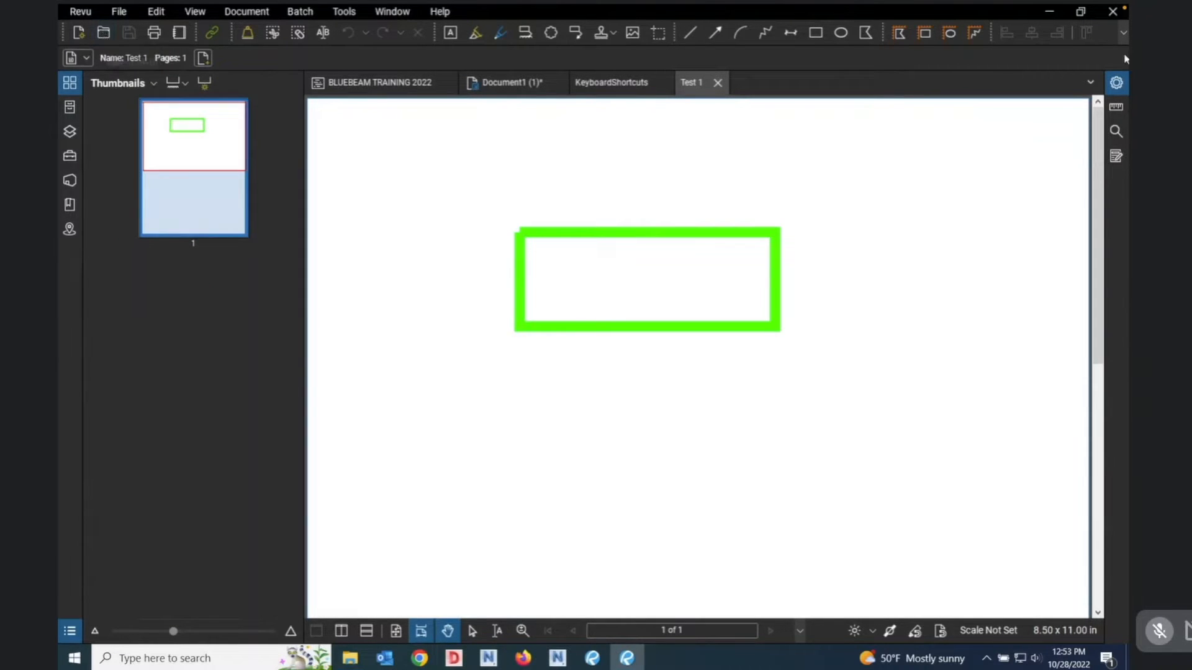
left_click(718, 82)
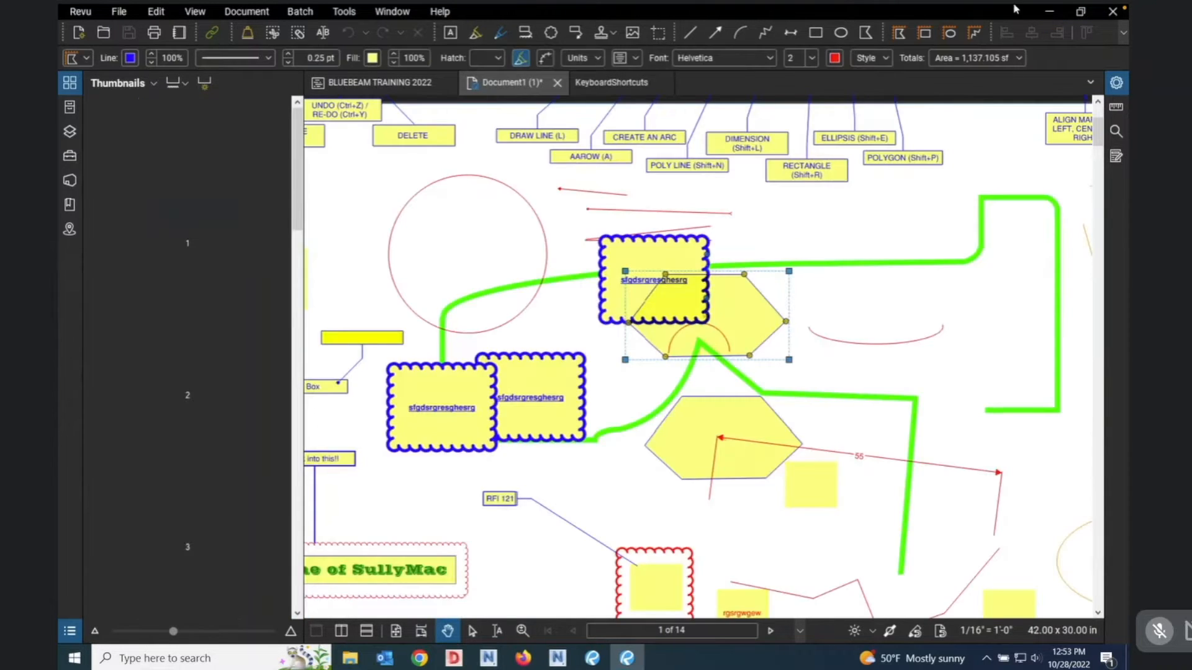
Close the DESKTOP folder window, browse to Desktop > DESKTOP in a File Explorer window and open Test 1 from there.
left_click(1049, 11)
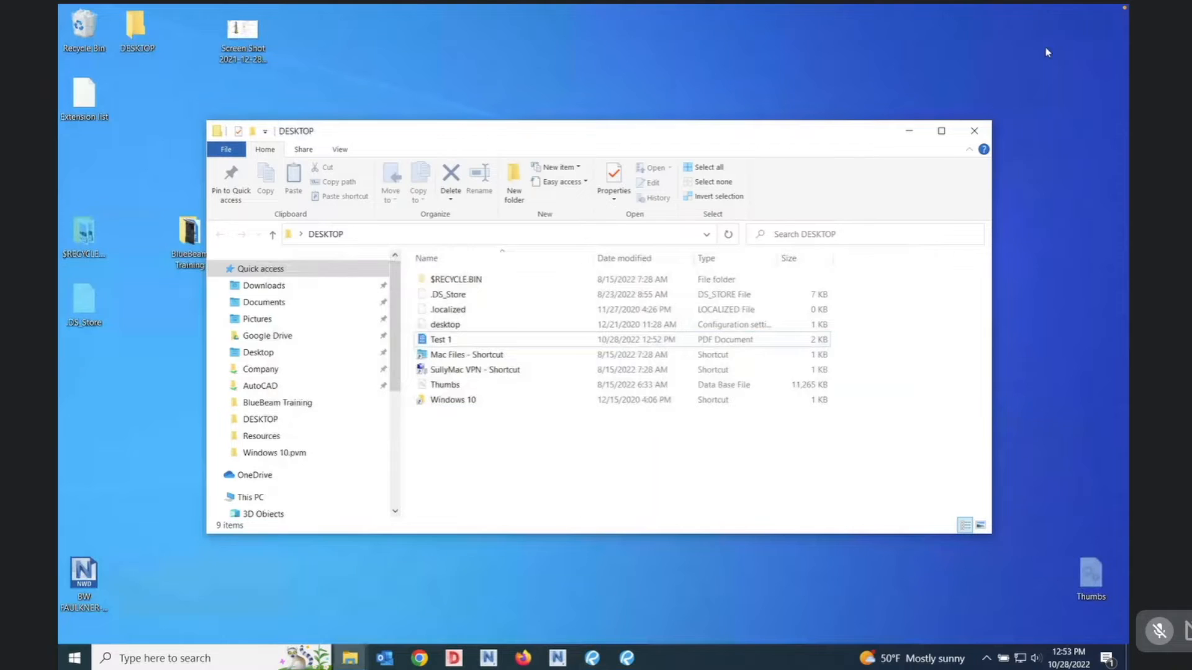
left_click(975, 132)
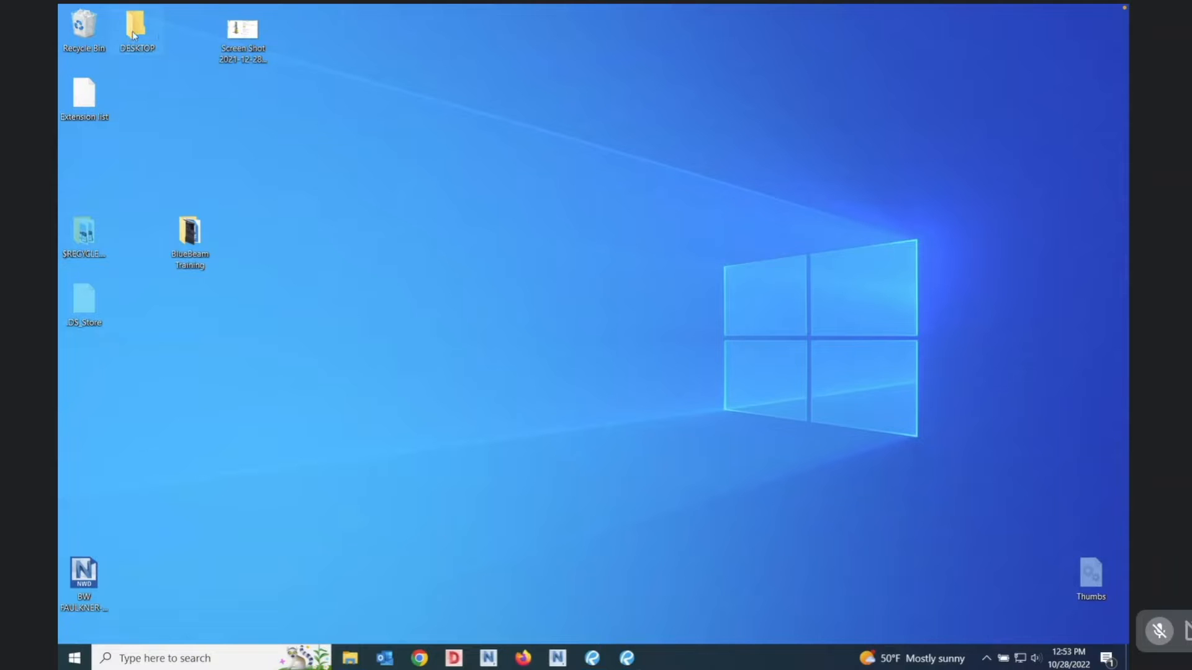
left_click(351, 659)
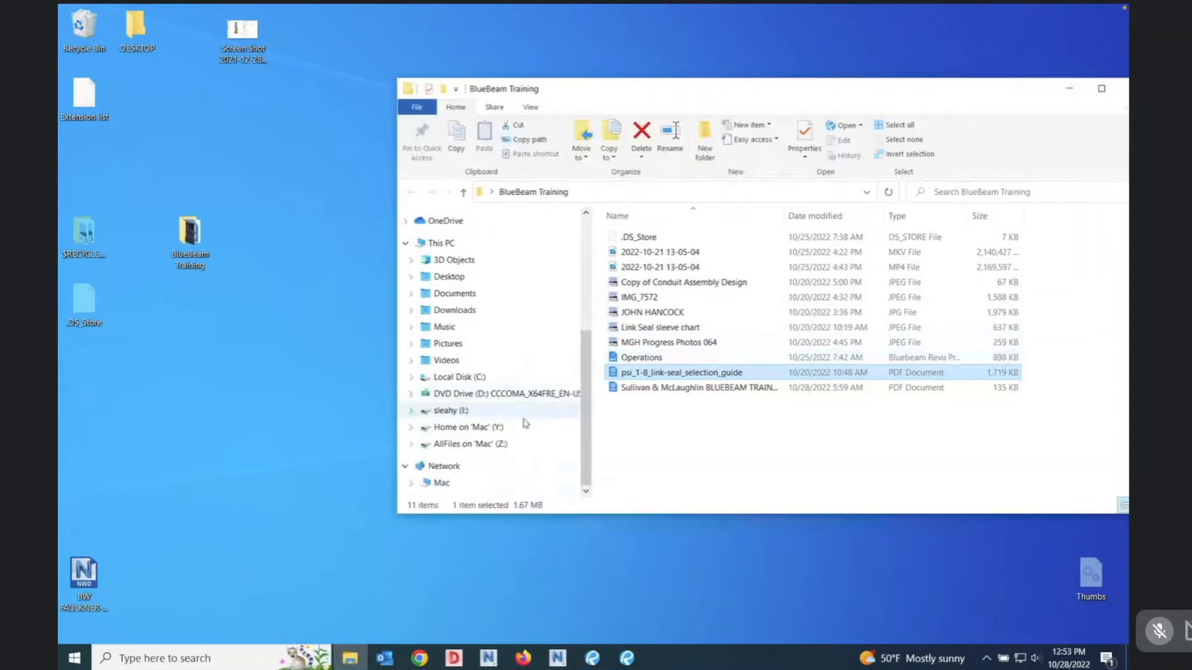
left_click(459, 279)
left_click(635, 273)
double_click(635, 268)
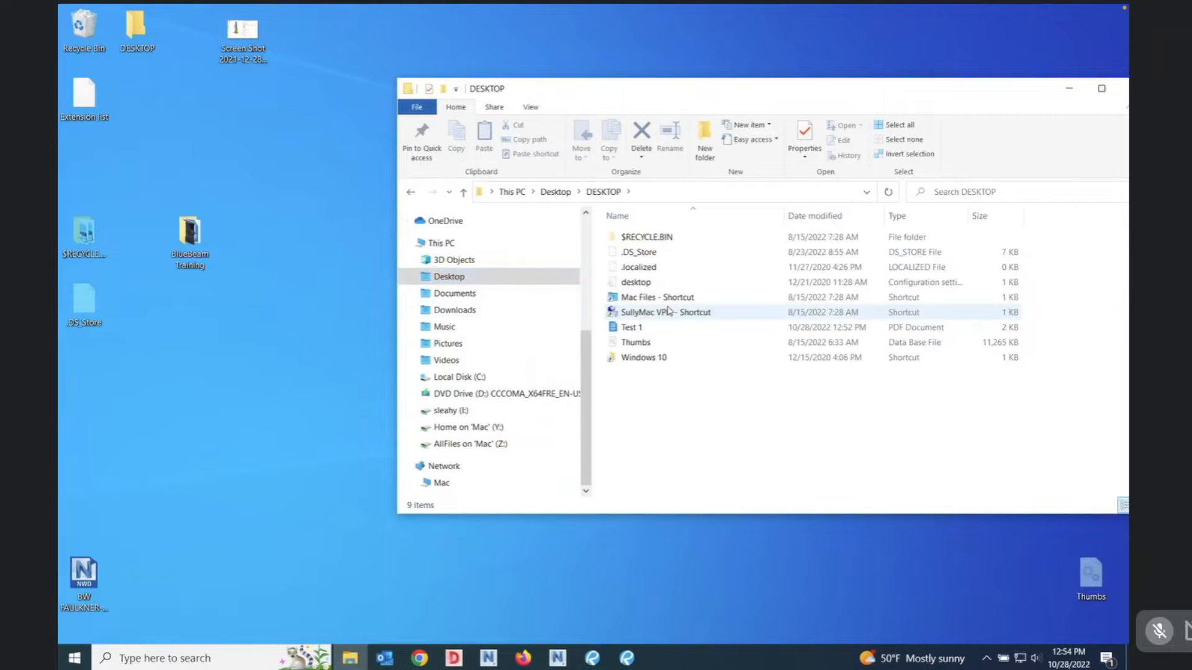
double_click(633, 329)
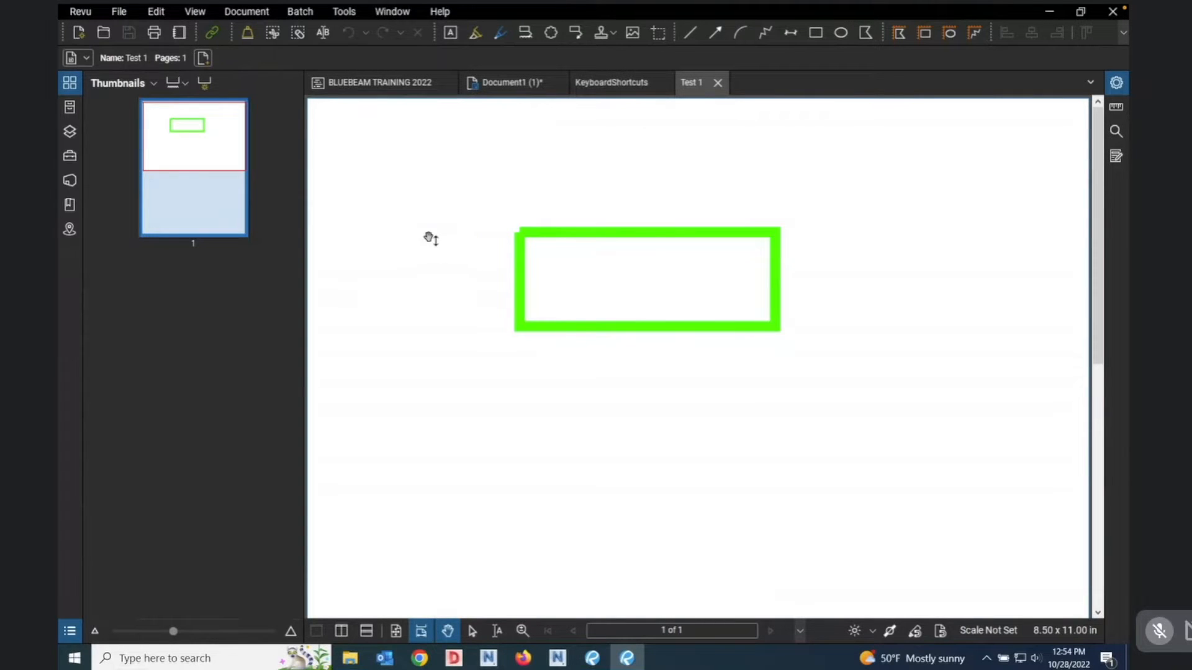
Show Revu's list of recently opened files and look for Test 1.pdf in it.
left_click(70, 109)
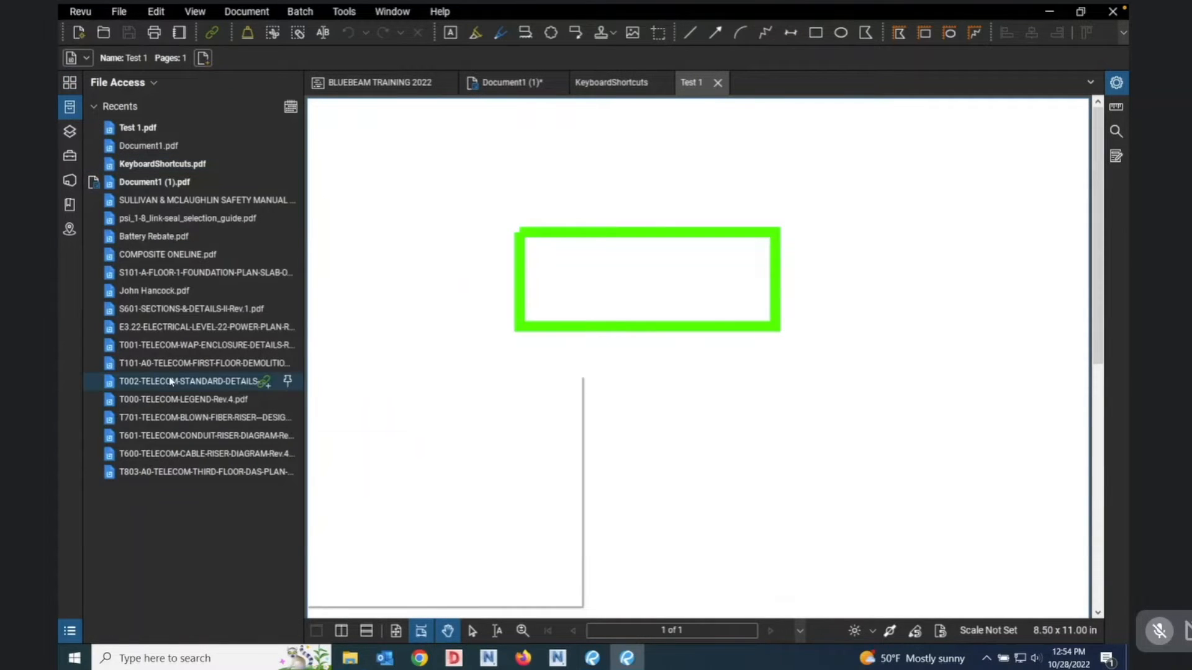
mouse_move(171, 382)
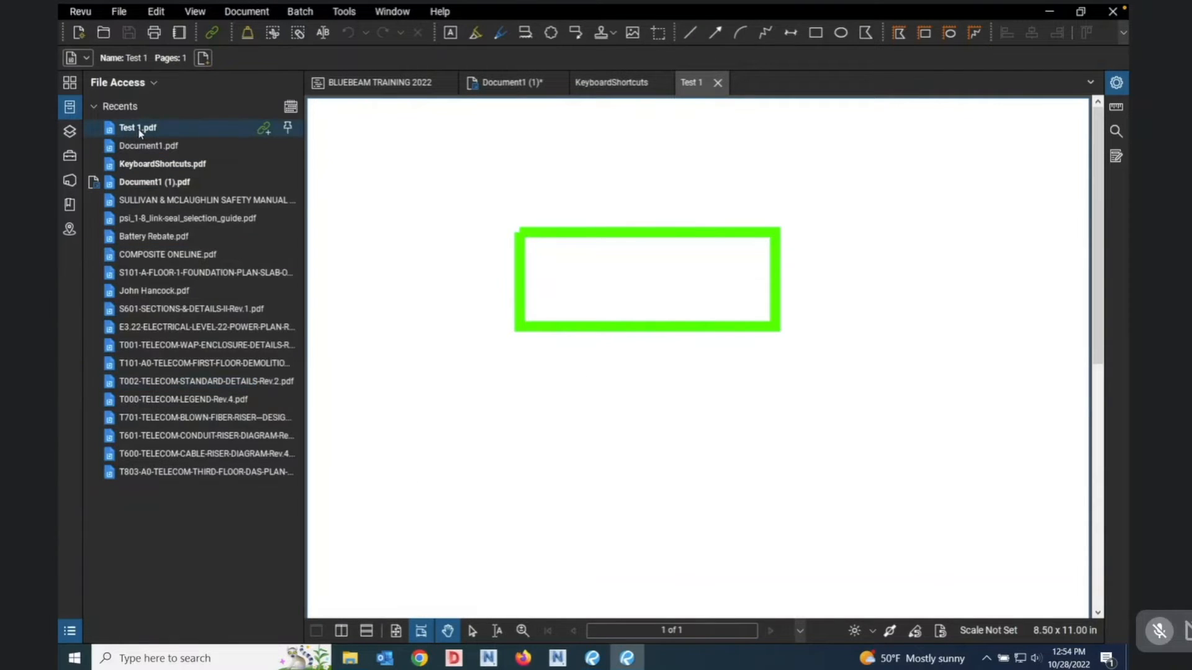
Close the Test 1 document and reopen Test 1.pdf from the list of recent files.
mouse_move(144, 129)
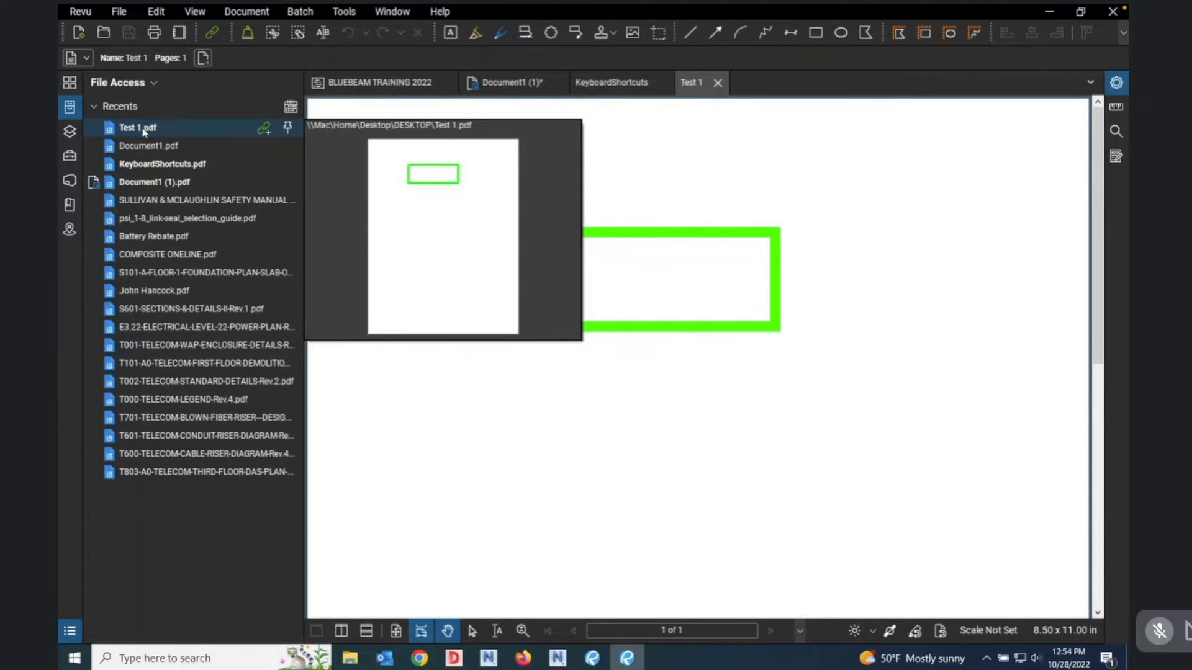
left_click(717, 82)
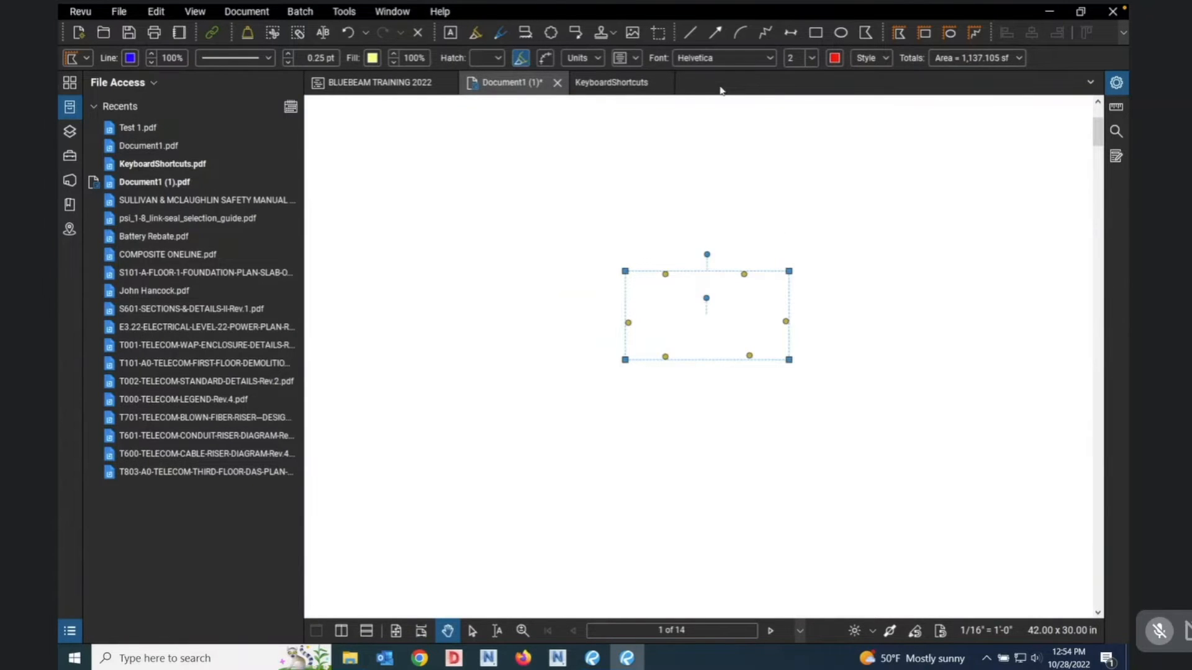
left_click(129, 129)
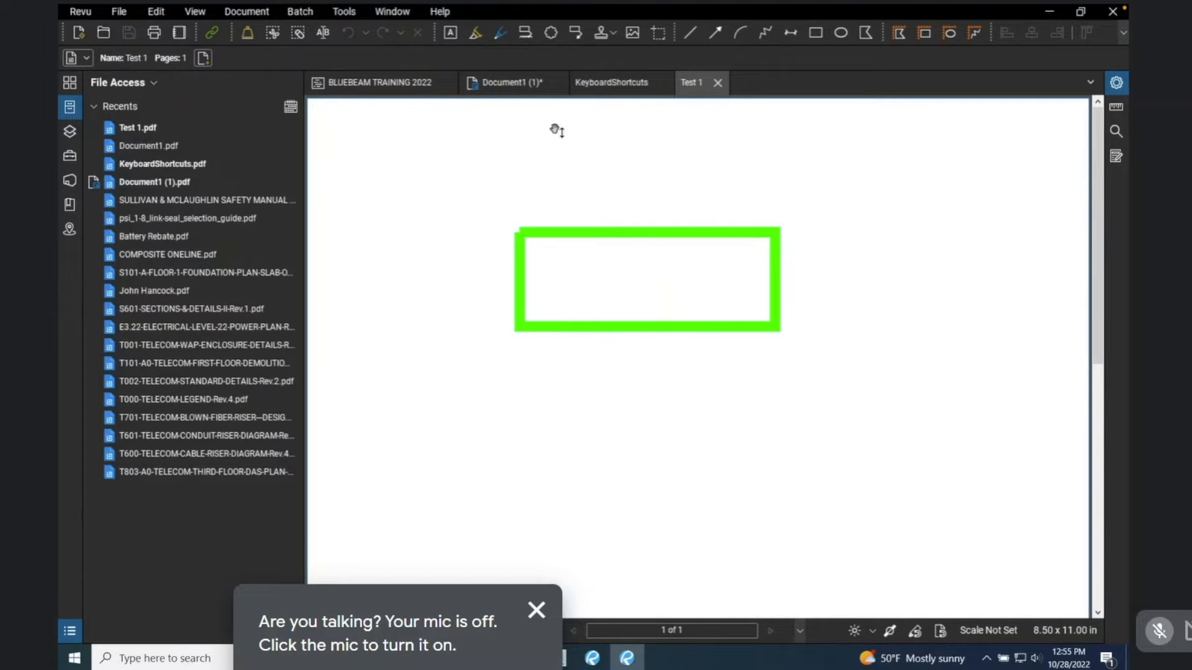
Draw a yellow filled rectangle over the upper-right corner of the green rectangle in Test 1, and undo it.
left_click(815, 35)
left_click_drag(724, 196, 882, 259)
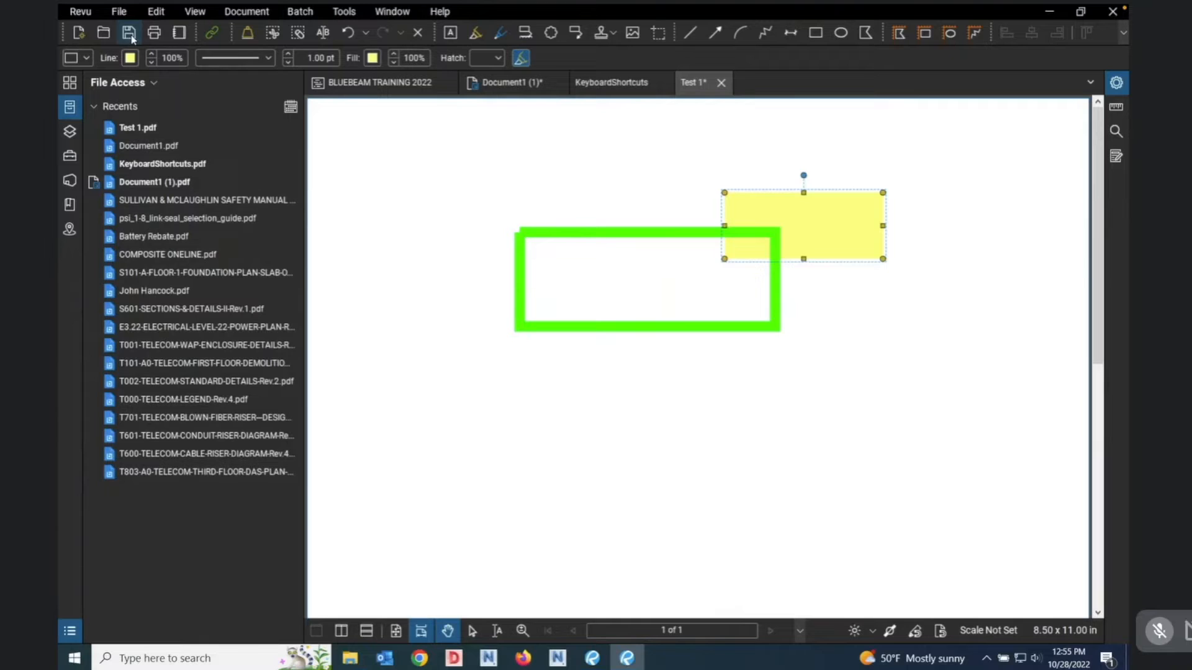
left_click(349, 36)
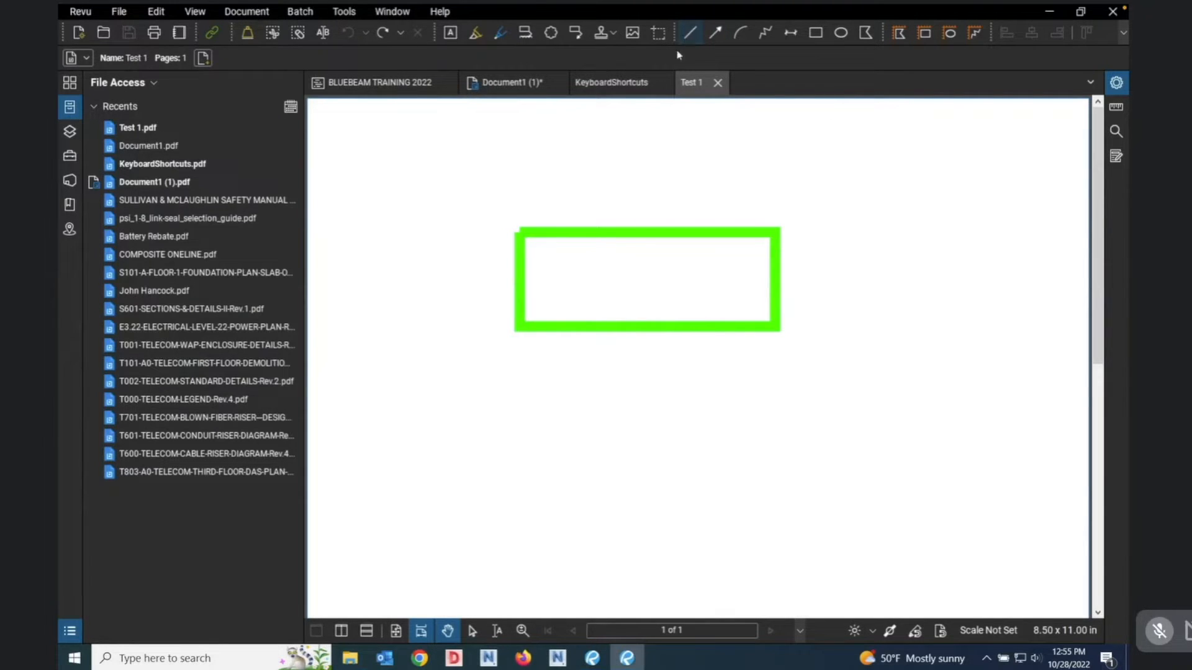
Draw a diagonal line above the green rectangle in Test 1 and handle the save-changes prompt on closing so the line is kept.
left_click(688, 32)
left_click_drag(529, 159, 693, 213)
left_click(586, 354)
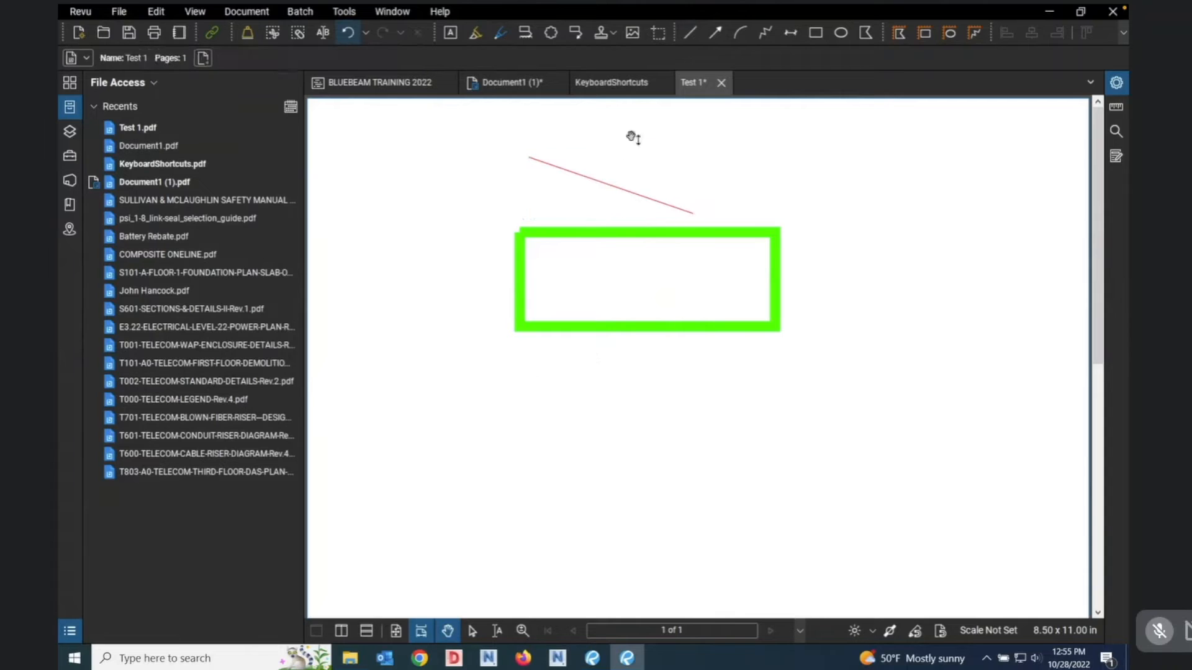
left_click(721, 84)
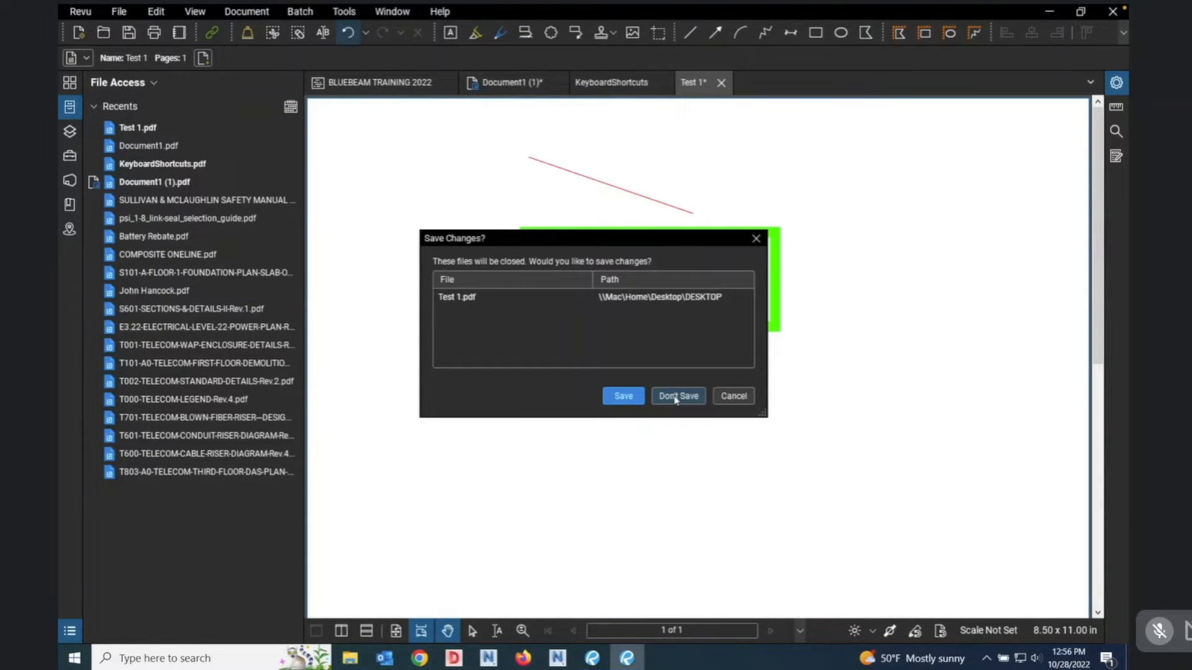
left_click(675, 395)
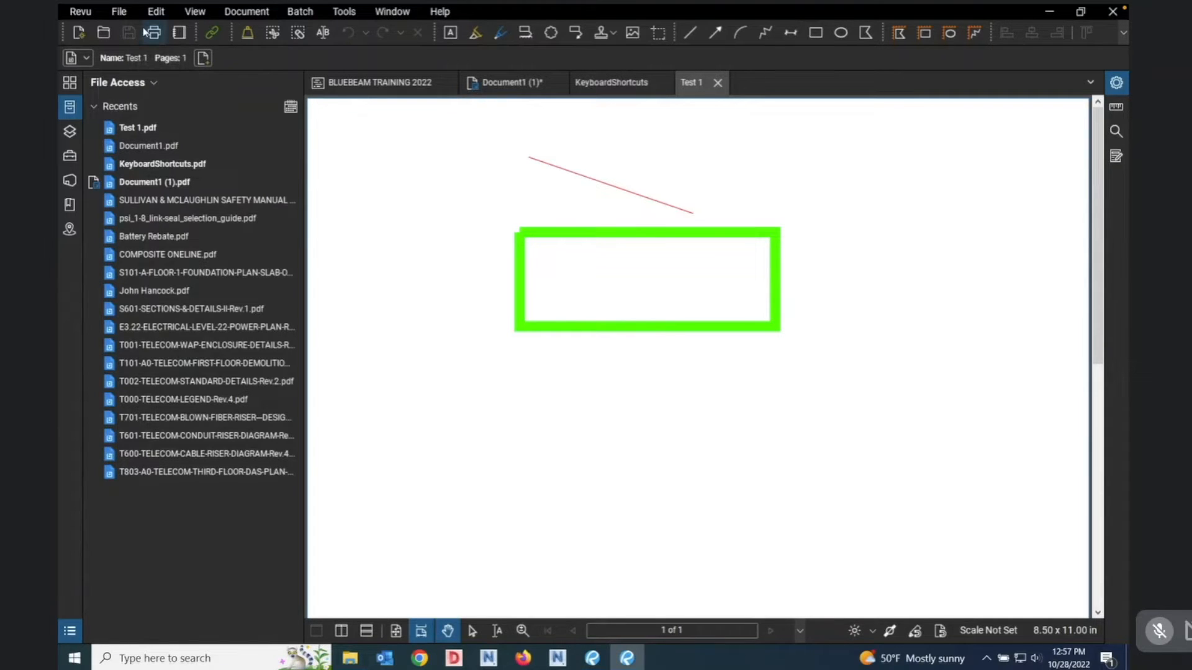
Switch to the Document1 (1) drawing and examine its labelled diagram of the Revu toolbars and side panels on page 1.
left_click(398, 86)
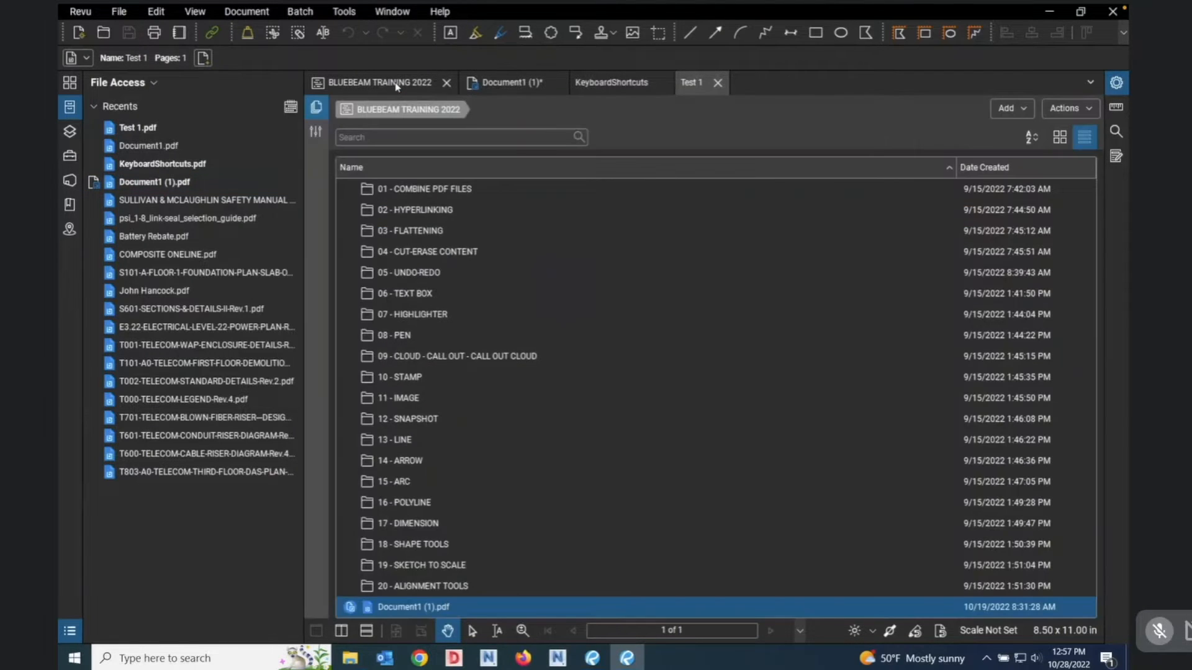
left_click(515, 84)
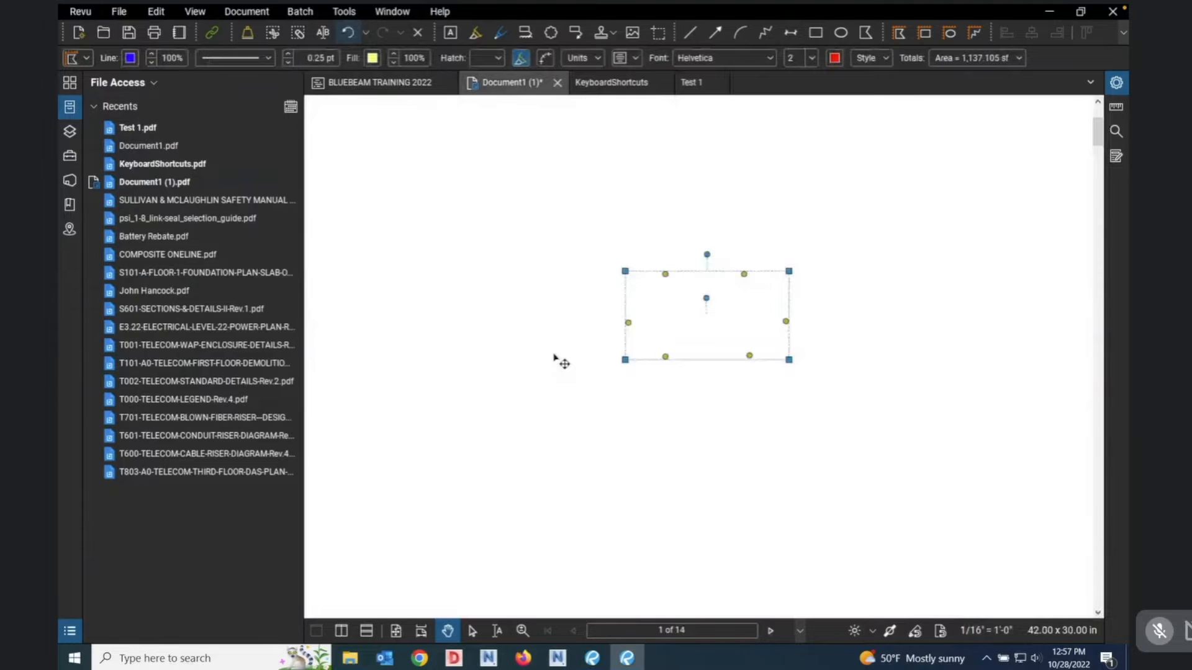
scroll(556, 360, "down", 1)
scroll(557, 360, "up", 3)
scroll(556, 360, "down", 4)
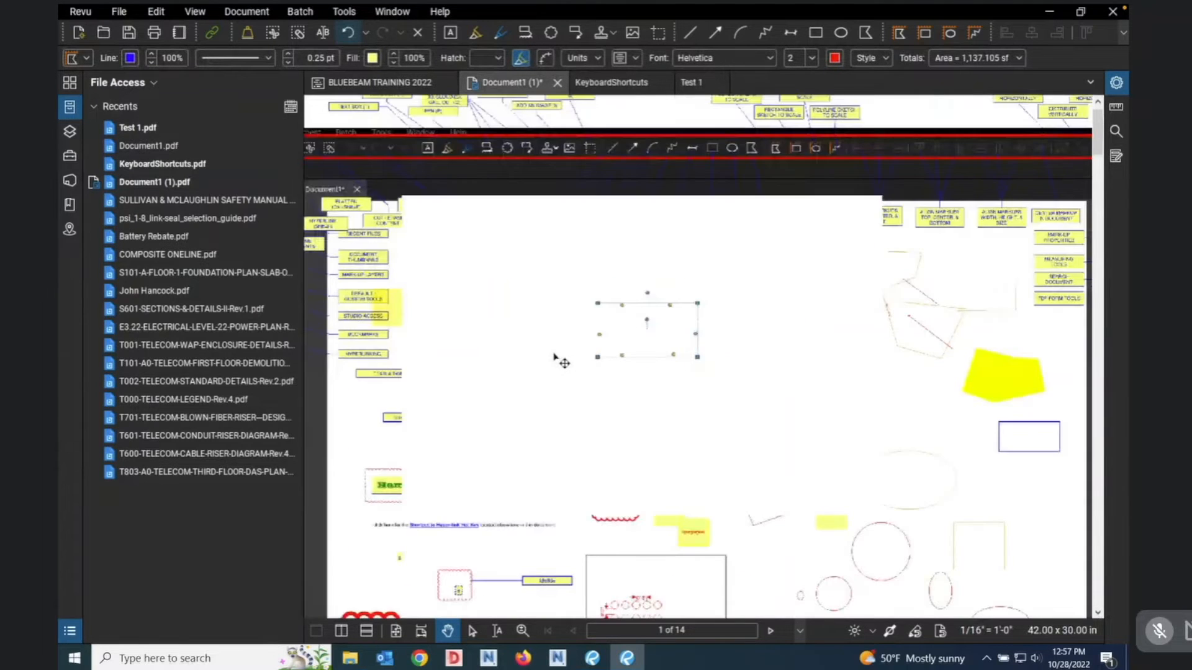
scroll(647, 258, "up", 2)
scroll(472, 267, "down", 4)
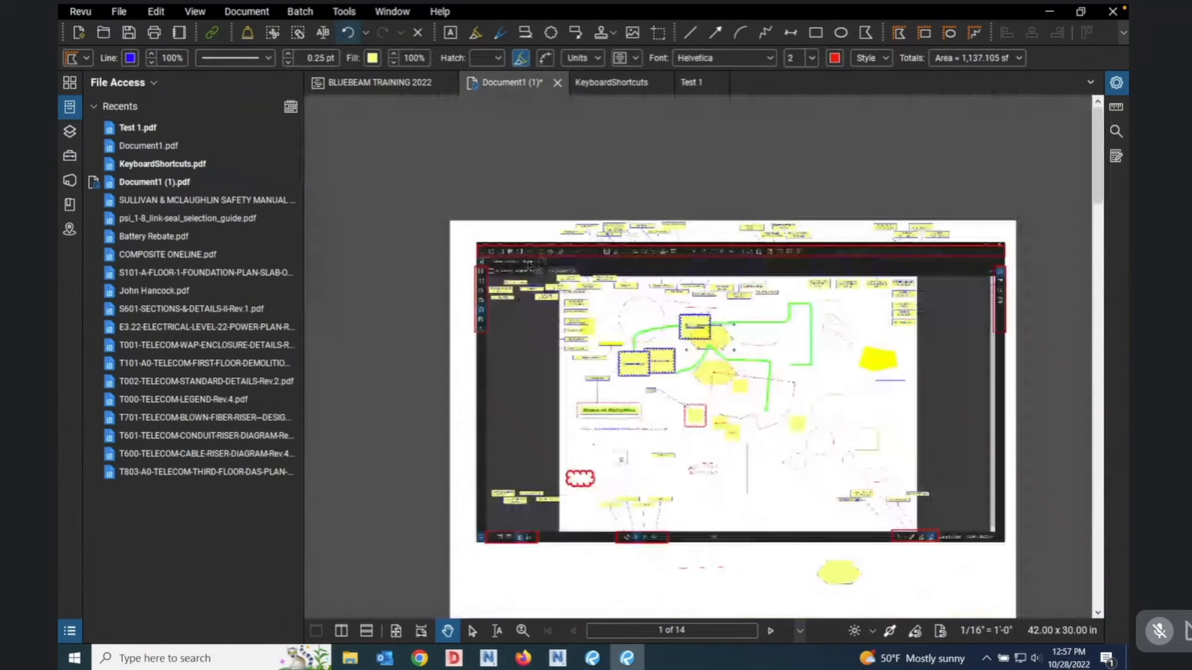
scroll(521, 278, "up", 4)
scroll(522, 278, "up", 4)
scroll(539, 310, "down", 2)
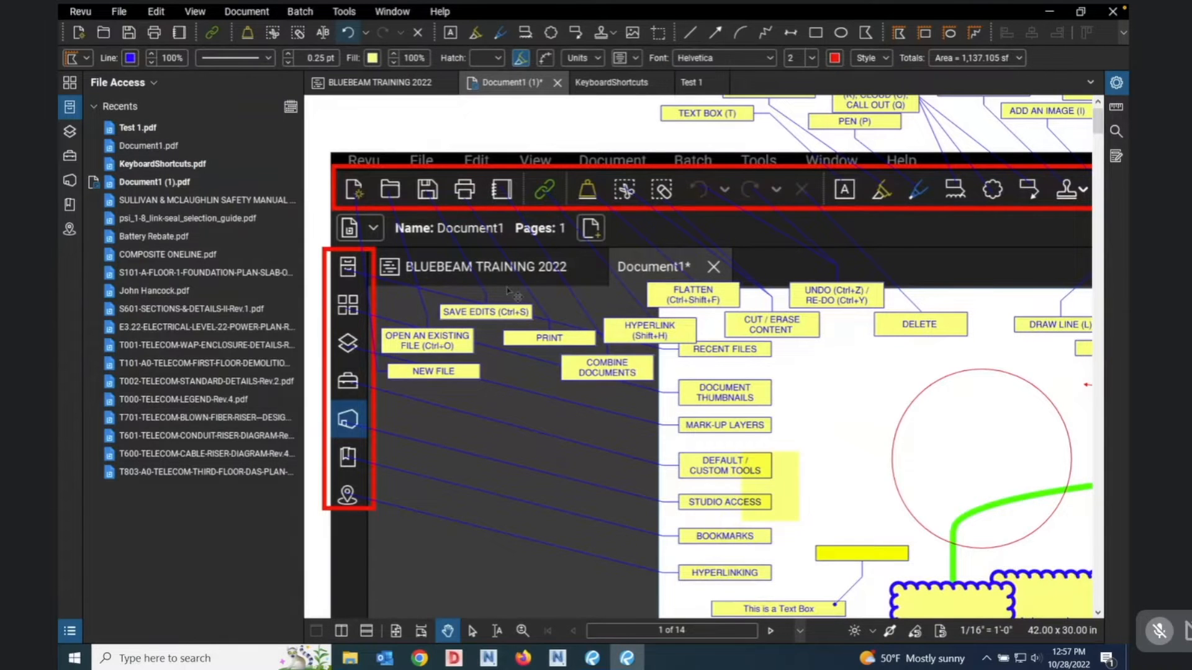
scroll(512, 293, "down", 4)
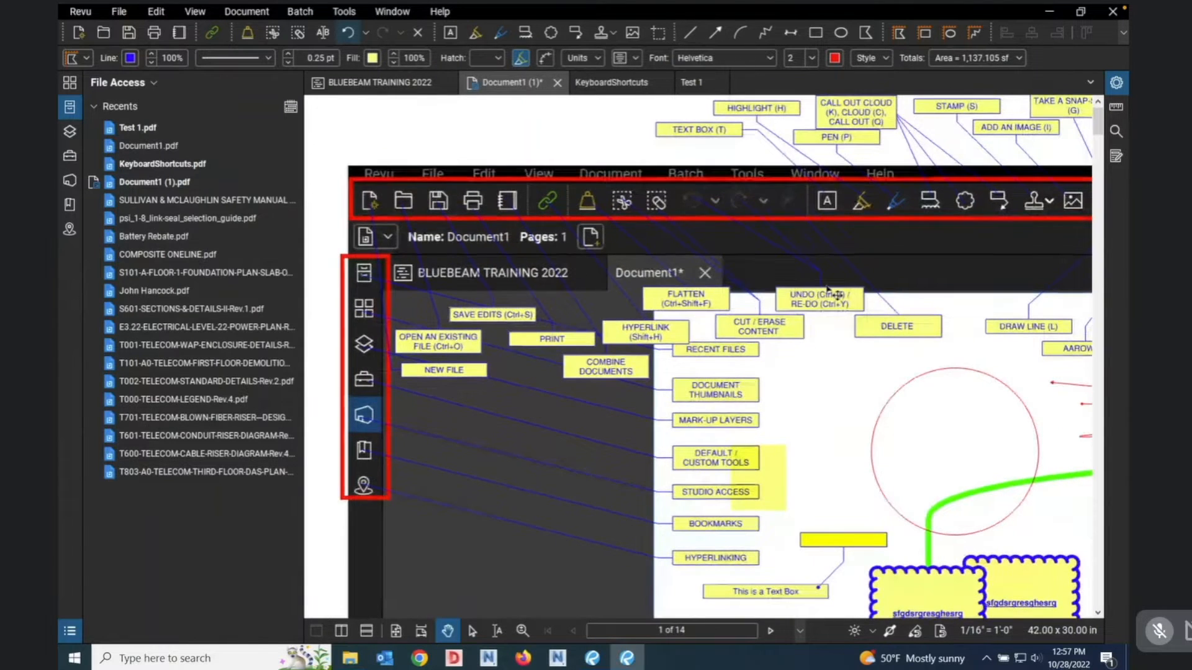
scroll(472, 293, "down", 2)
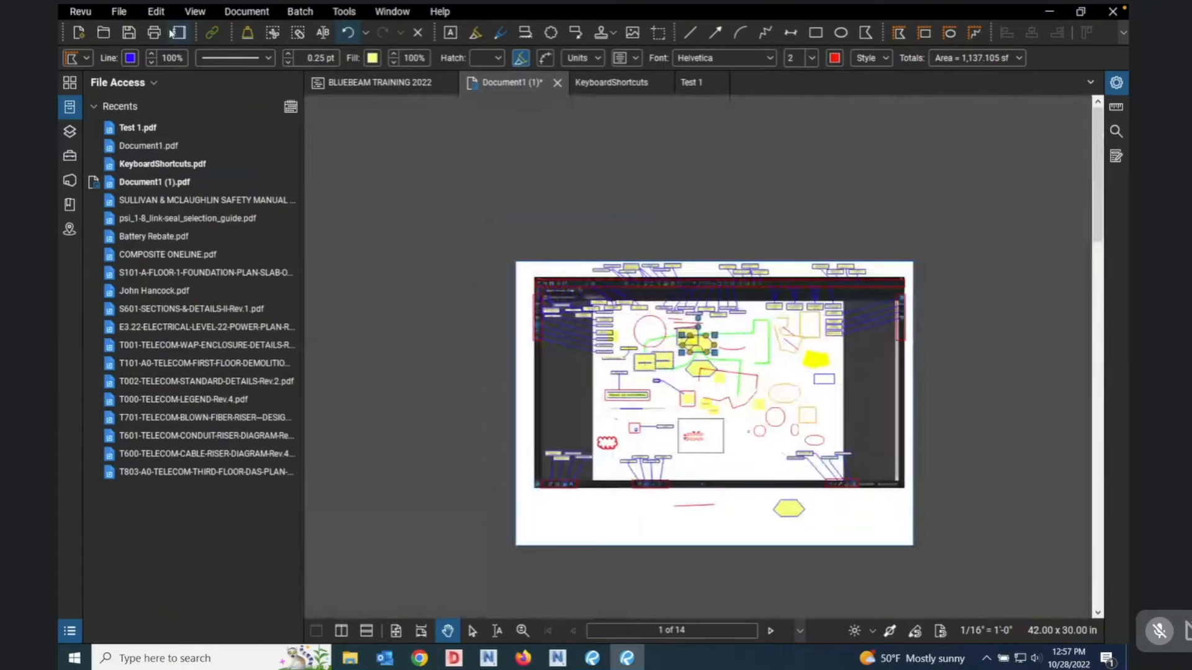
Open the Print dialog for Document1 (1), review the available paper sizes, and select the HP PageWide XL 5000 B&W printer.
left_click(155, 33)
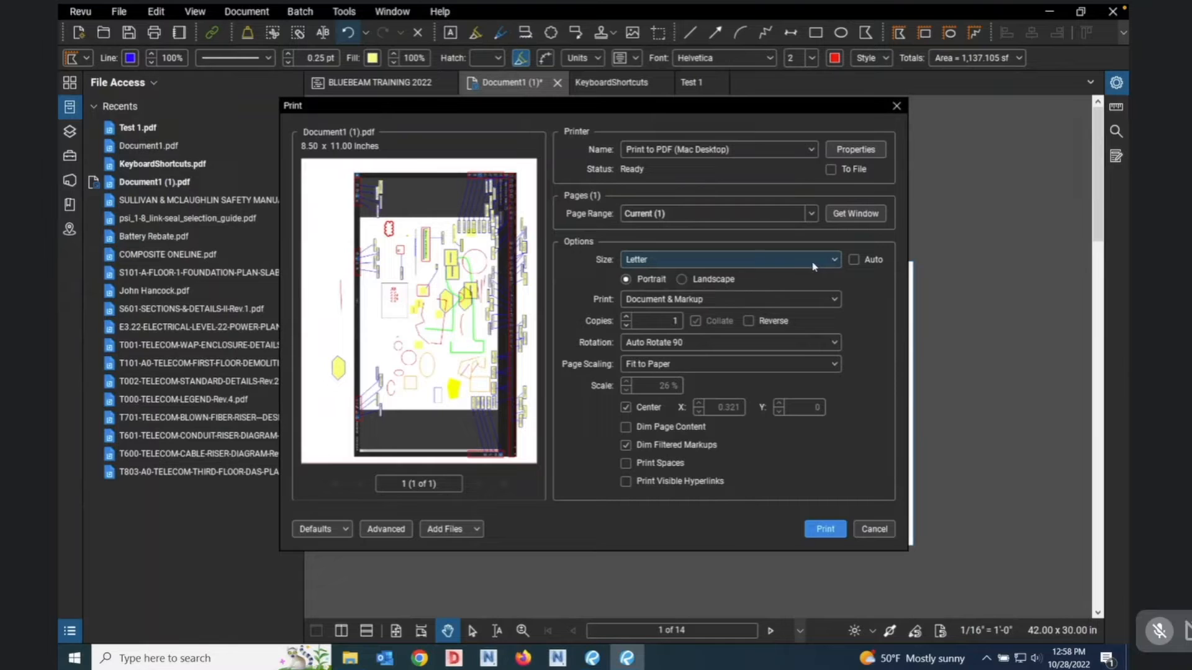
left_click(835, 261)
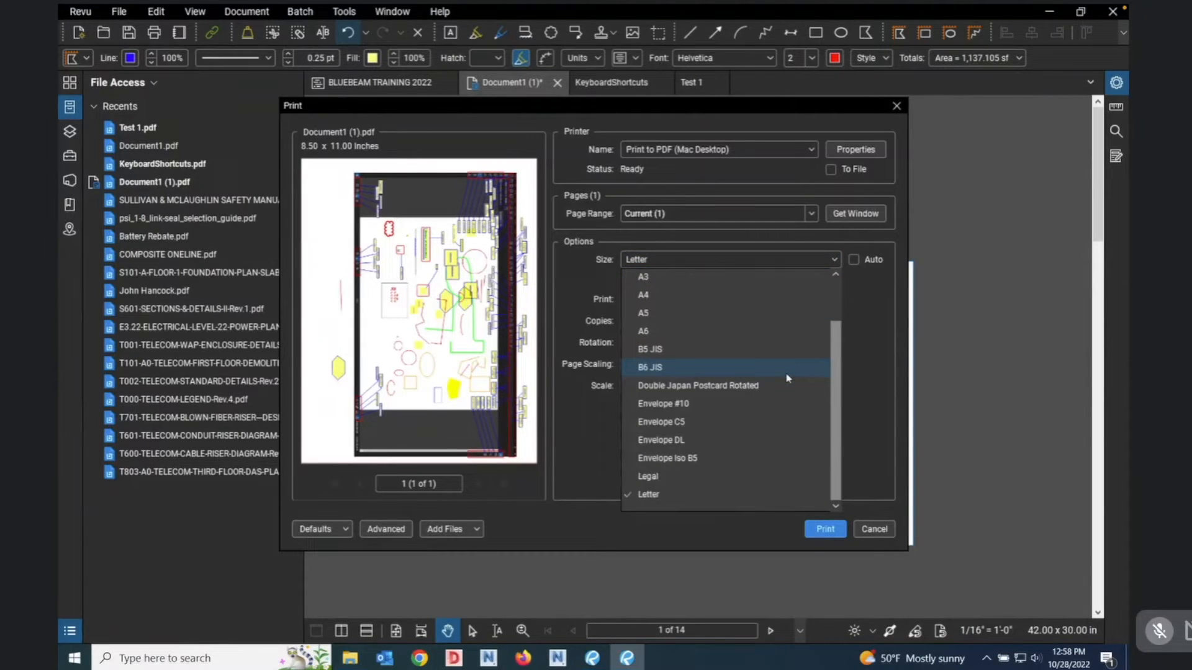
scroll(786, 373, "up", 1)
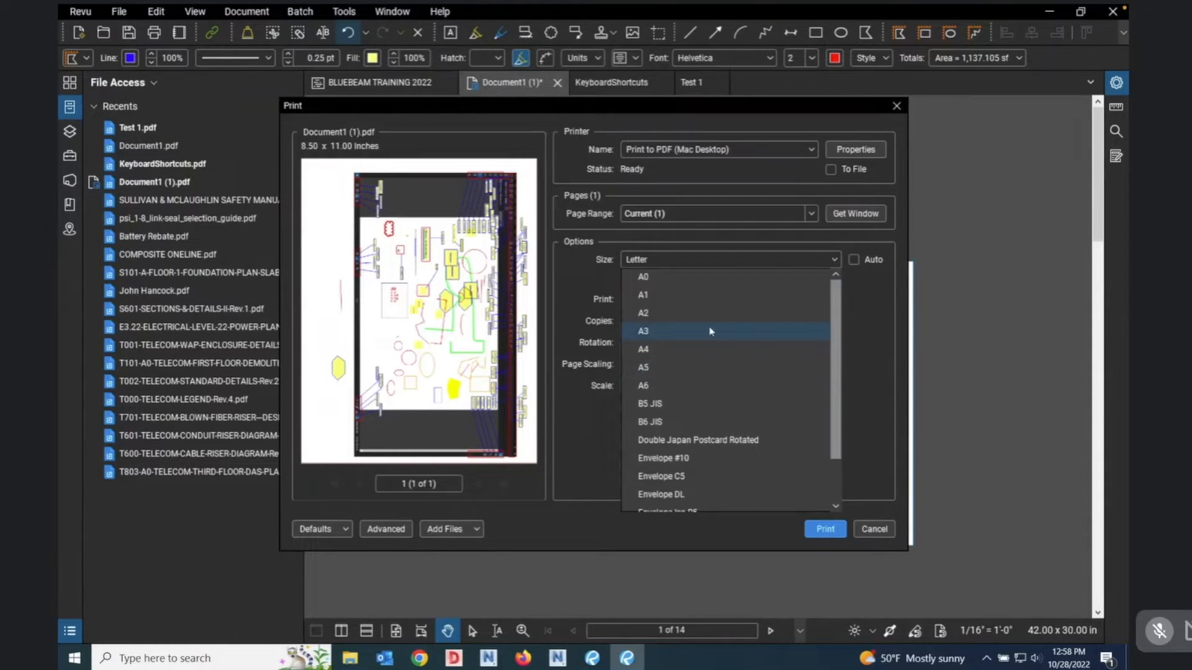
left_click(815, 152)
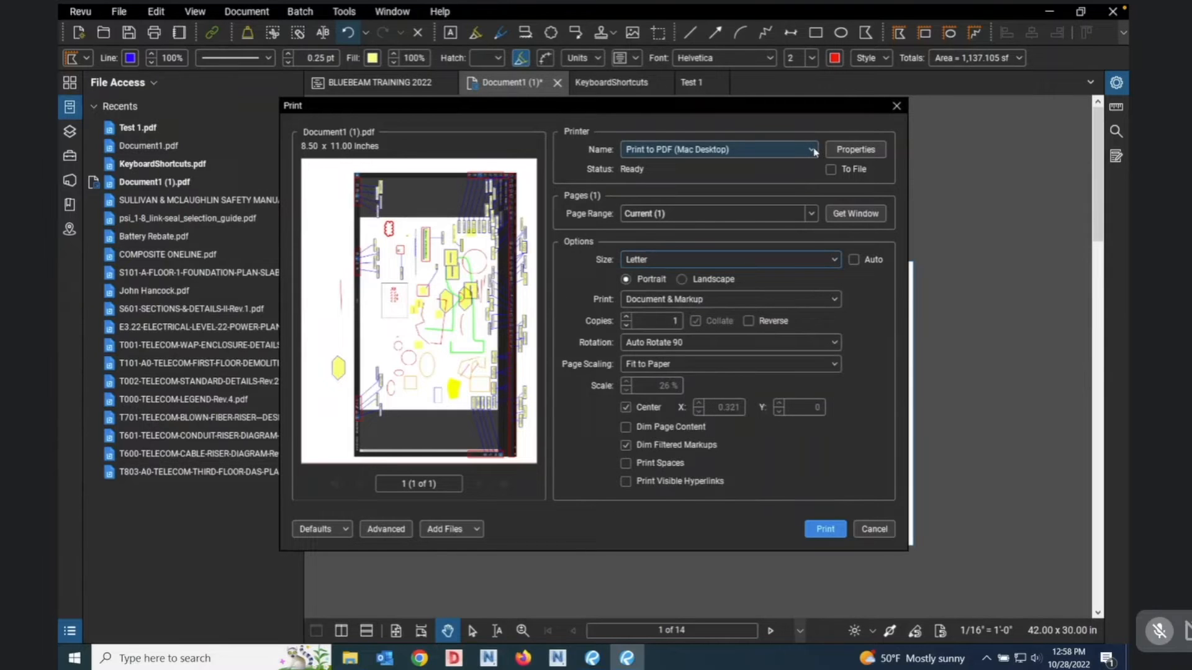
left_click(814, 153)
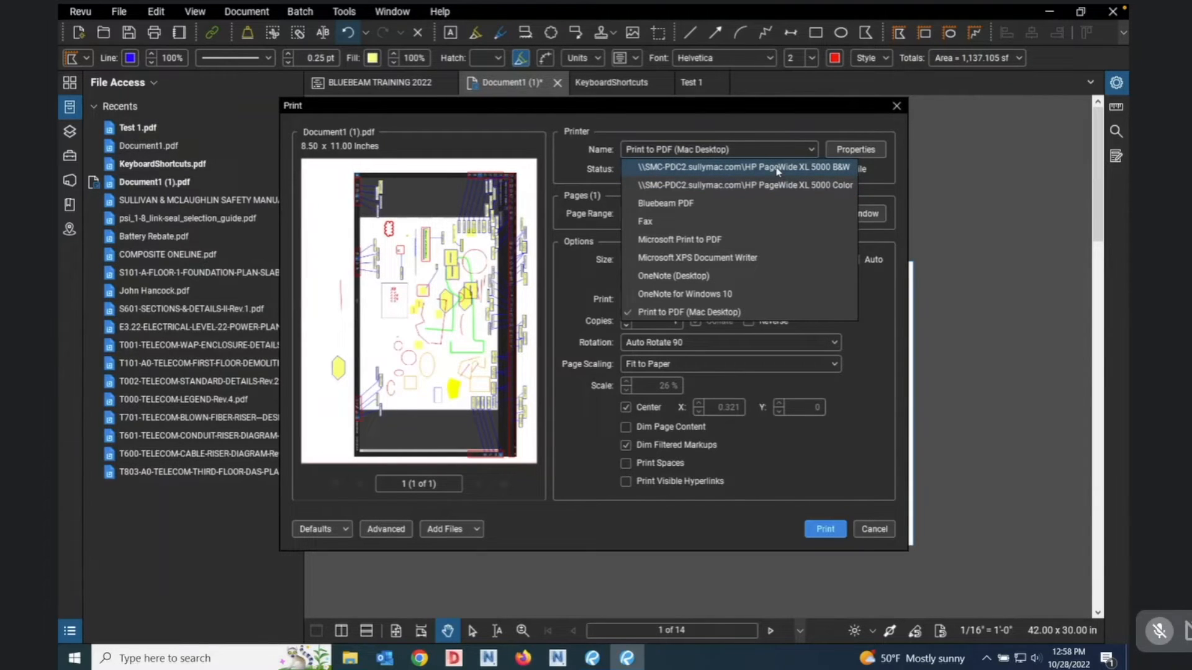
left_click(736, 172)
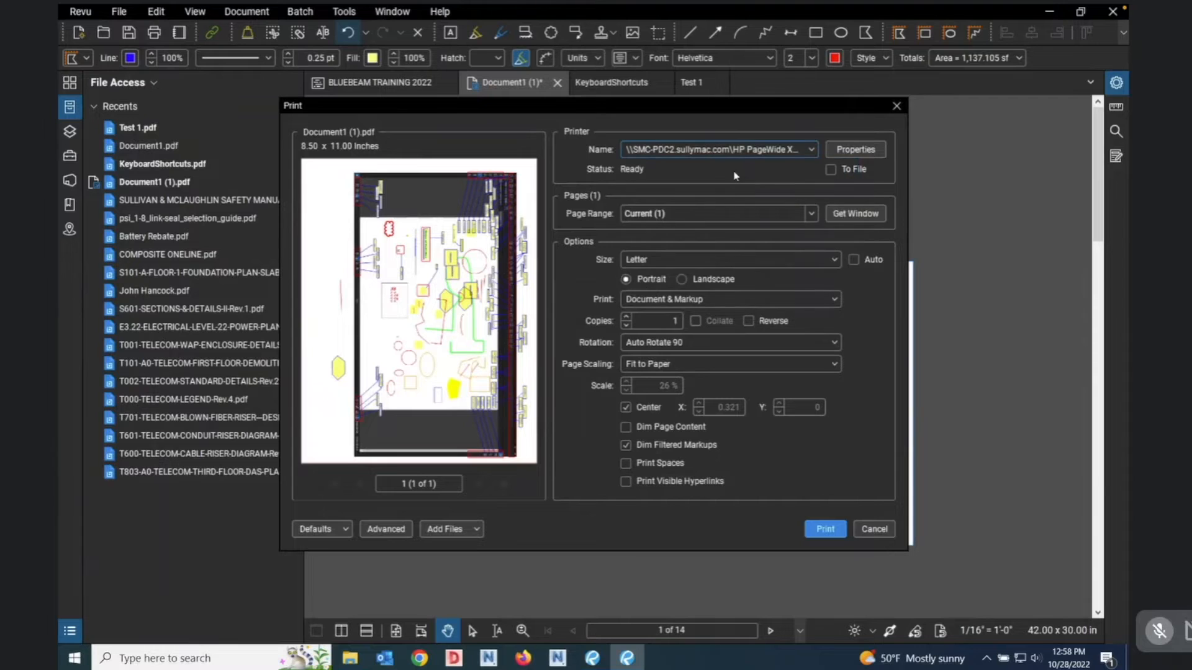
Set the print paper size to Arch A and review the page range options, keeping Current (1).
left_click(833, 260)
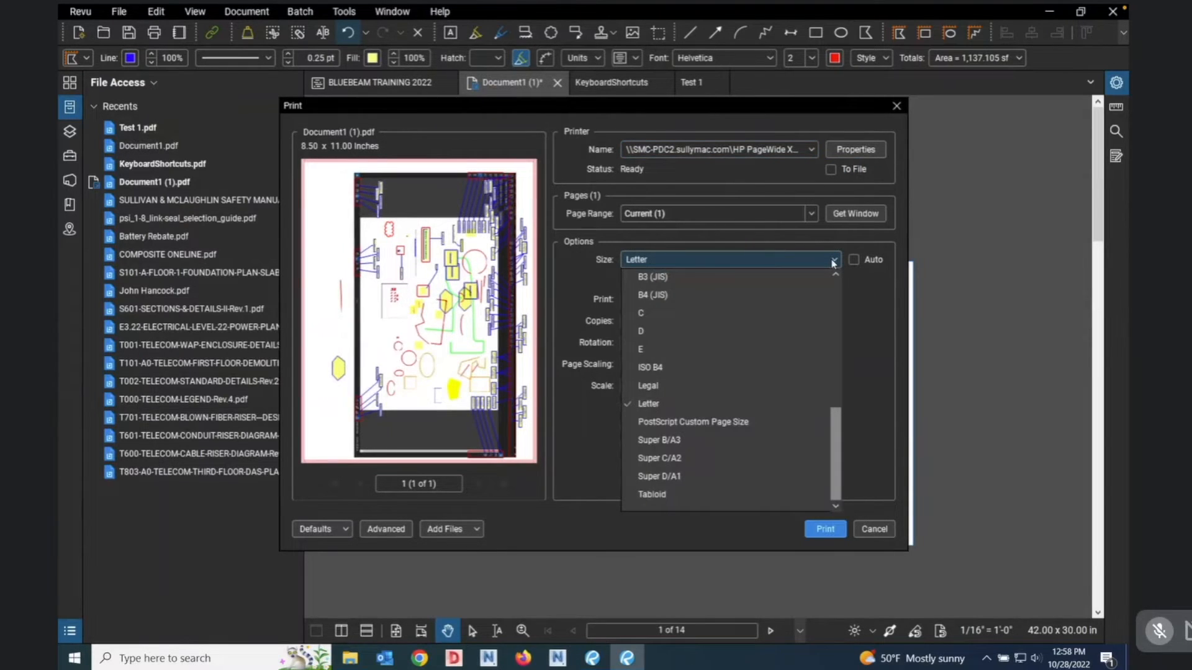
scroll(753, 366, "up", 10)
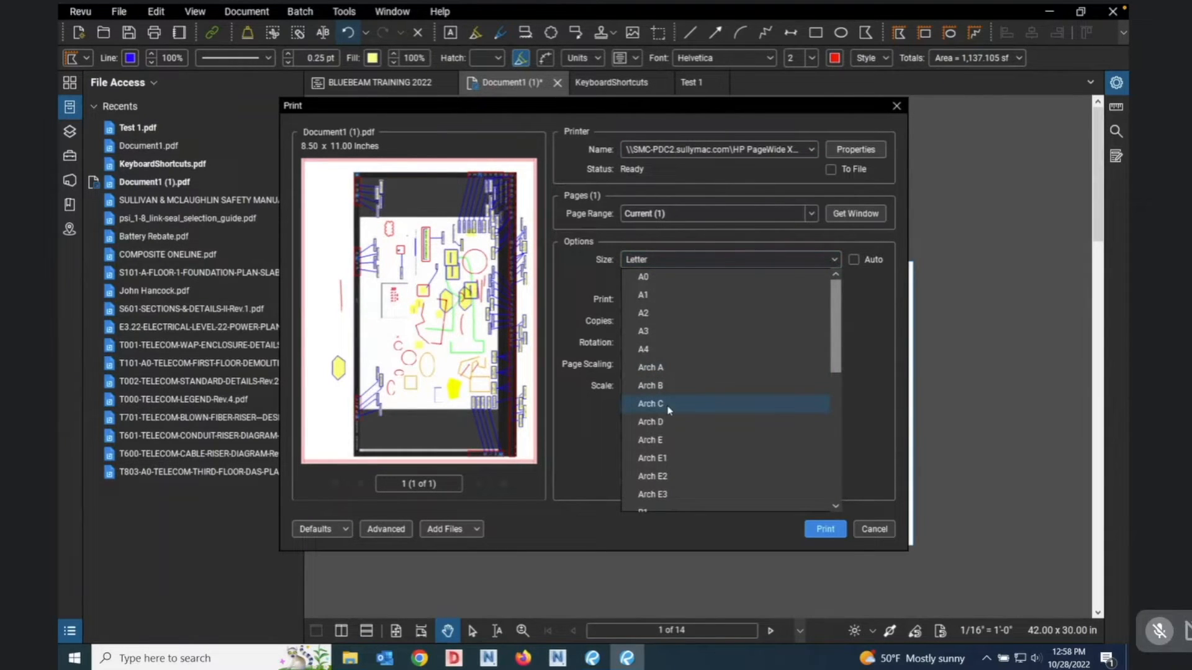
left_click(662, 372)
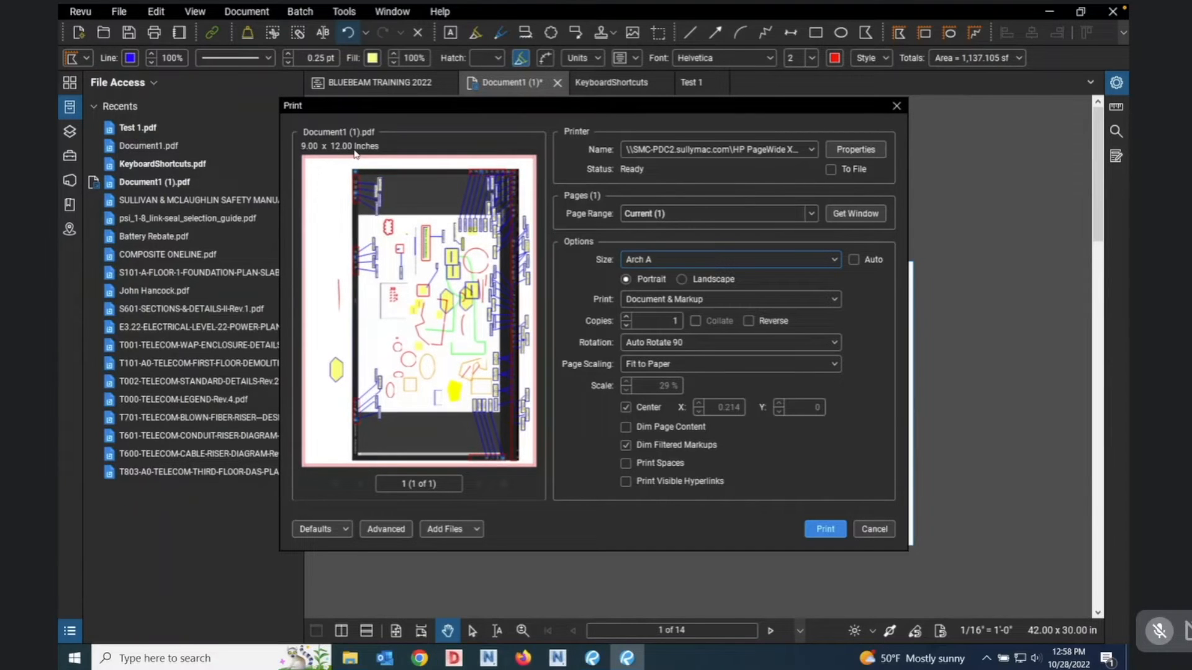
left_click(809, 220)
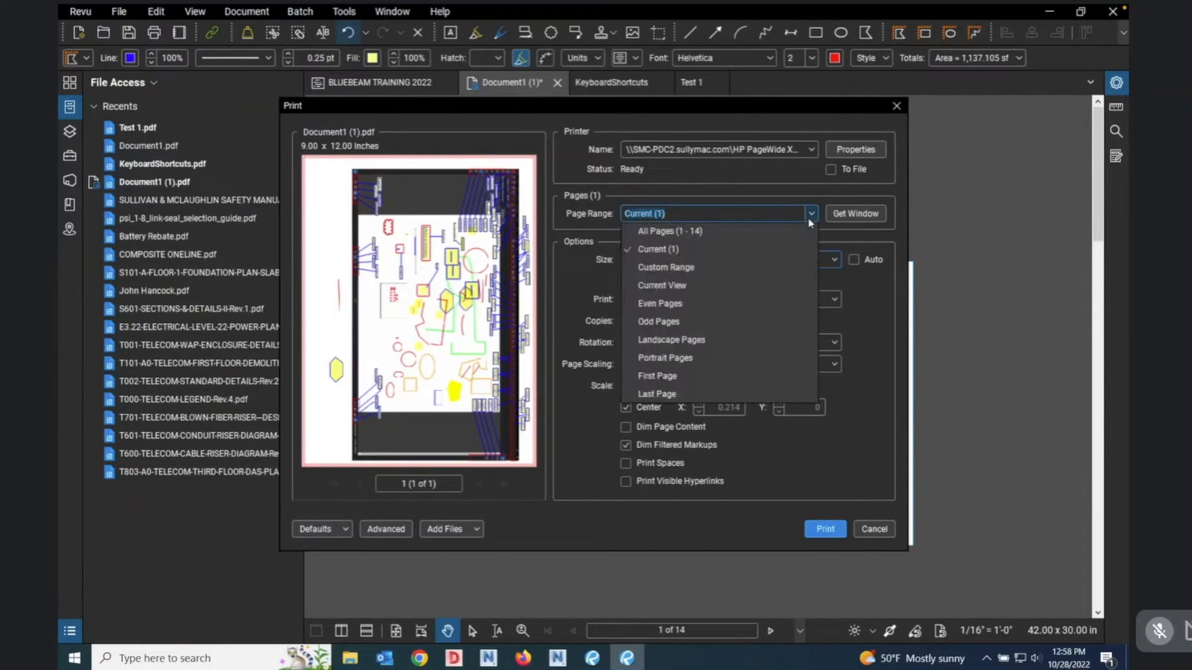
left_click(788, 197)
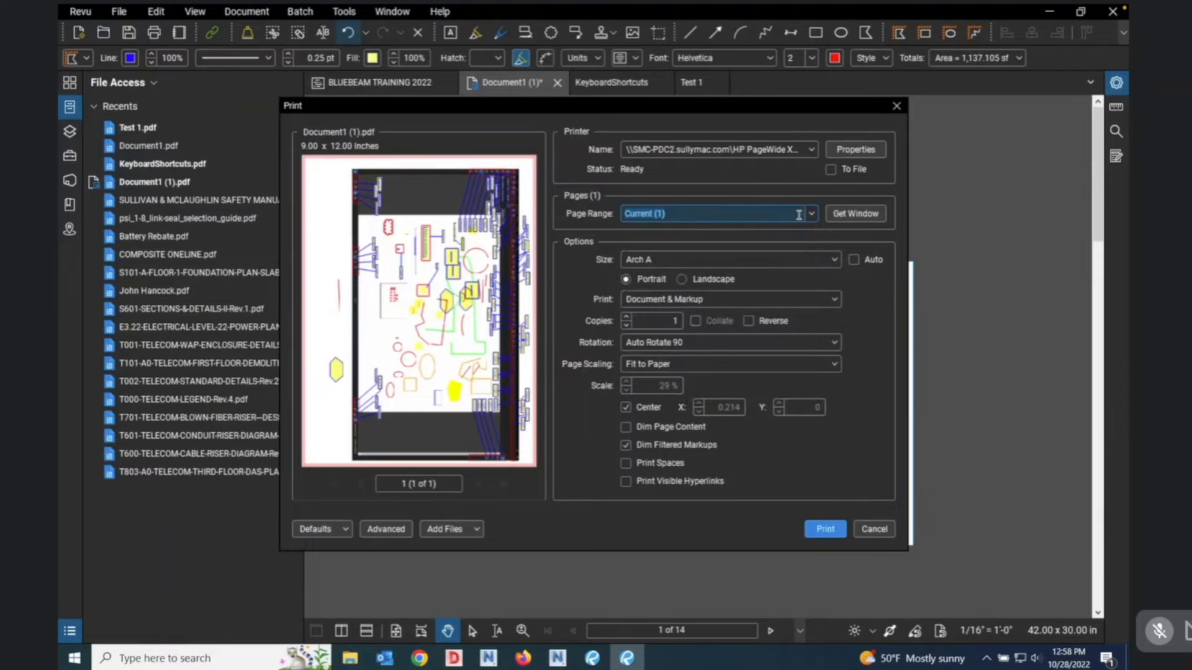
Review the list of printers, open Windows Settings, search for "add printer" and open Add a printer or scanner.
left_click(811, 151)
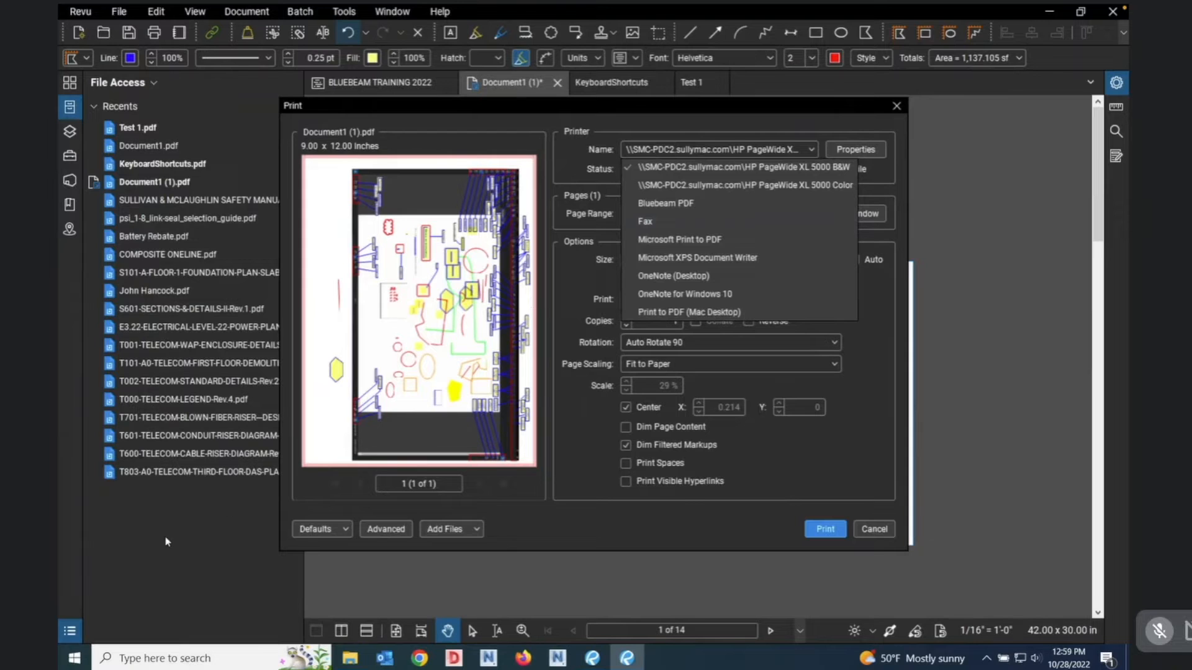
left_click(75, 659)
left_click(75, 660)
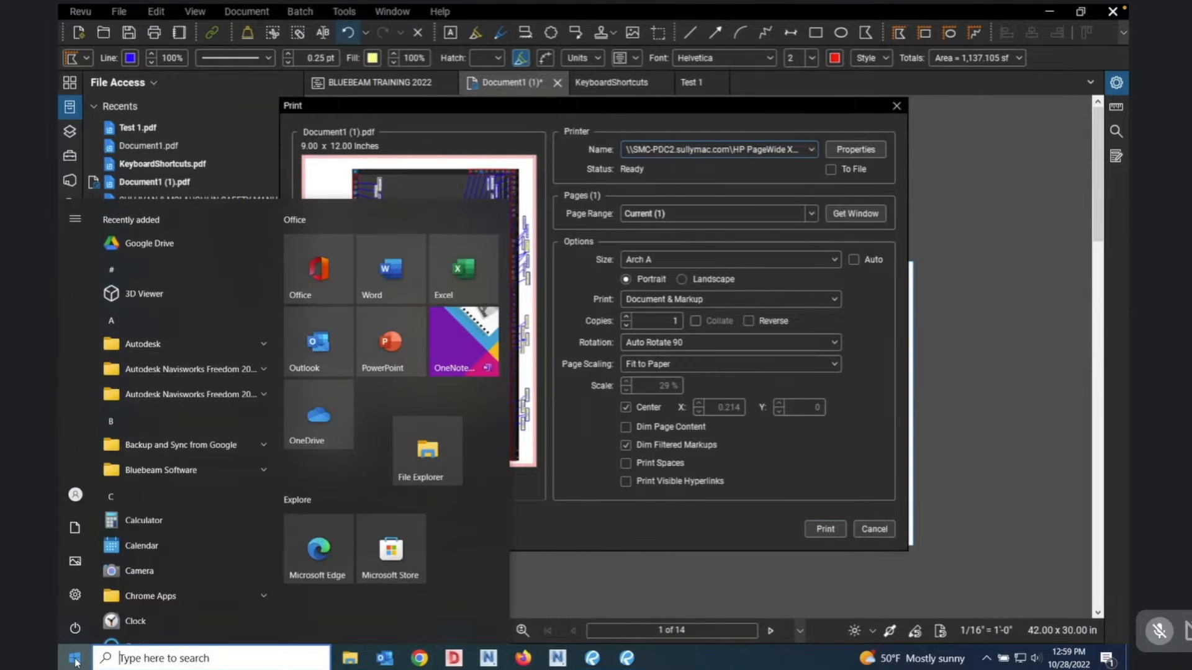
left_click(76, 594)
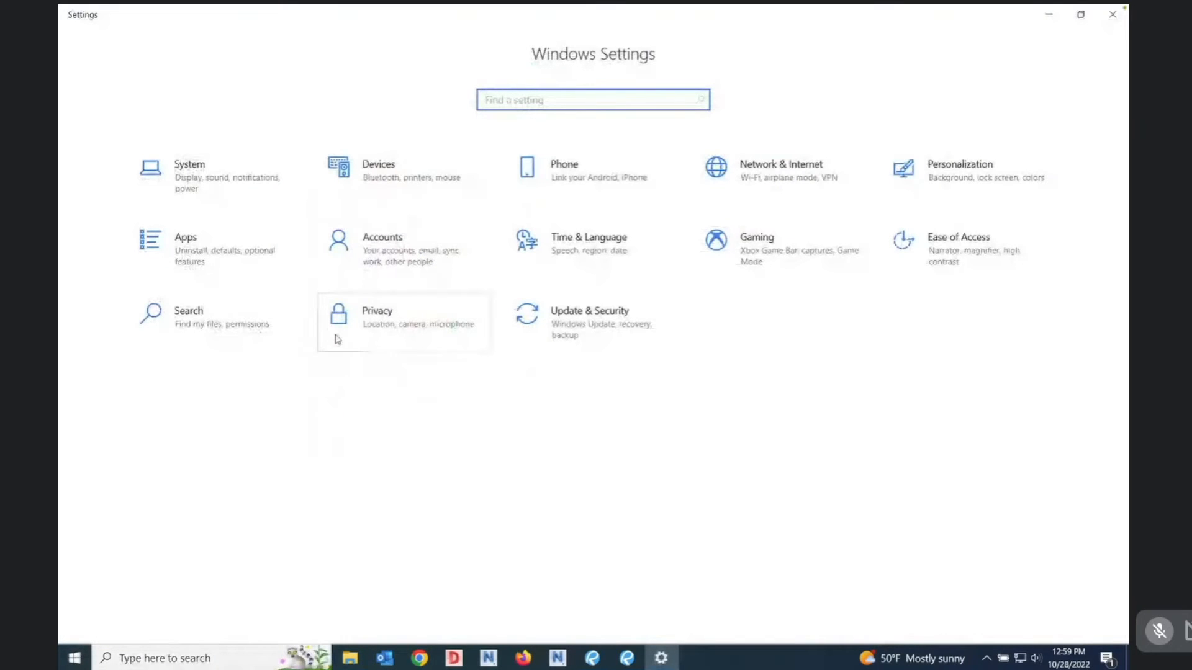
left_click(555, 96)
type("a")
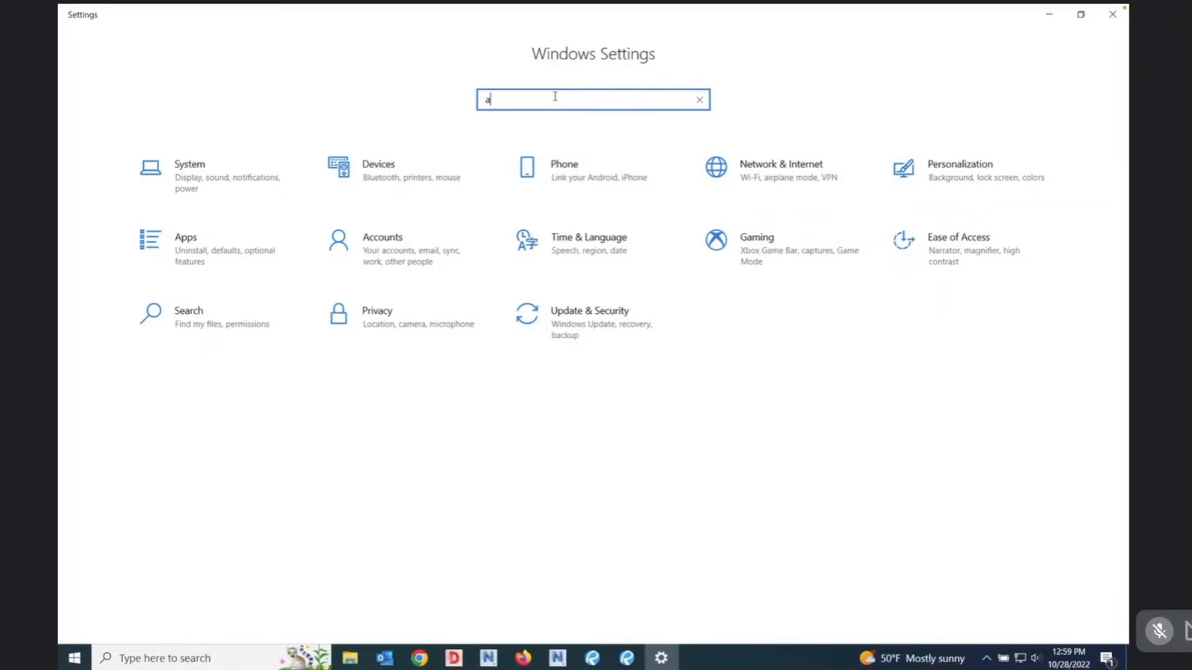
type("dd printer")
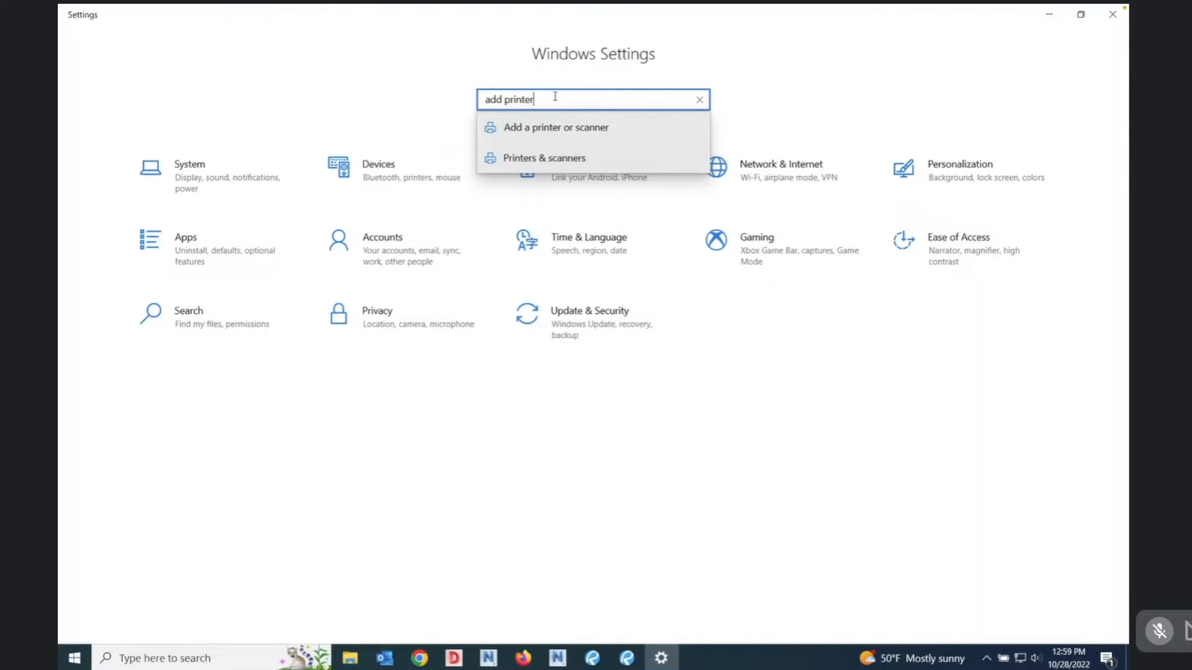
left_click(546, 127)
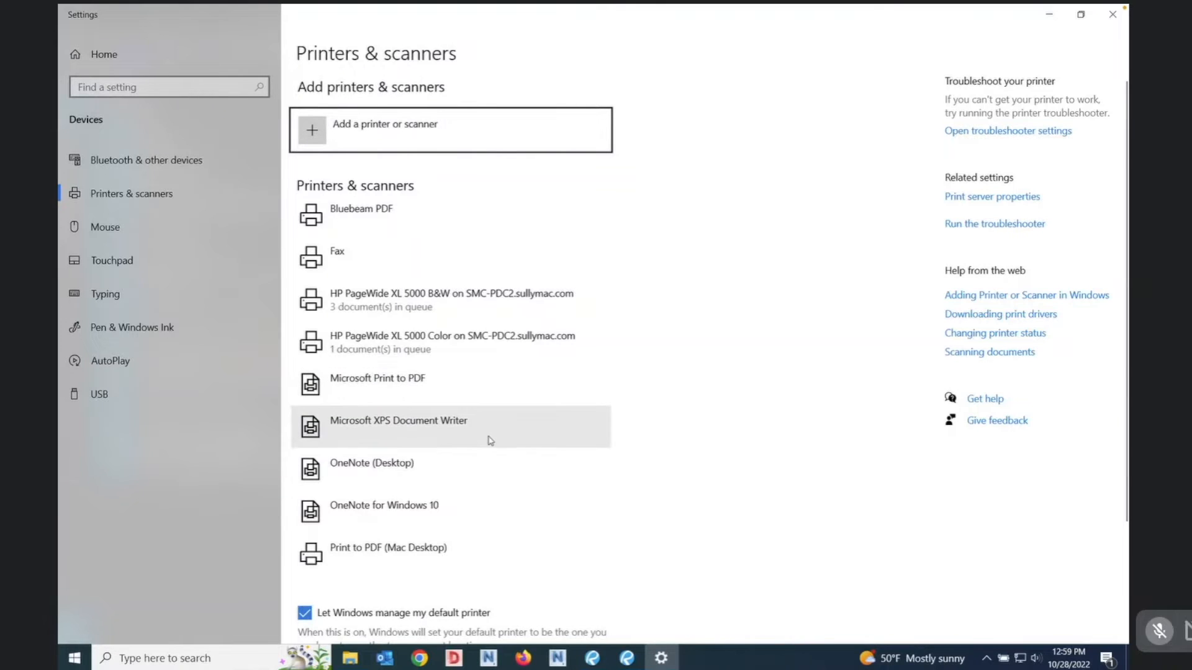
Start a search for printers and scanners to add, and look through the devices available on the network.
left_click(323, 134)
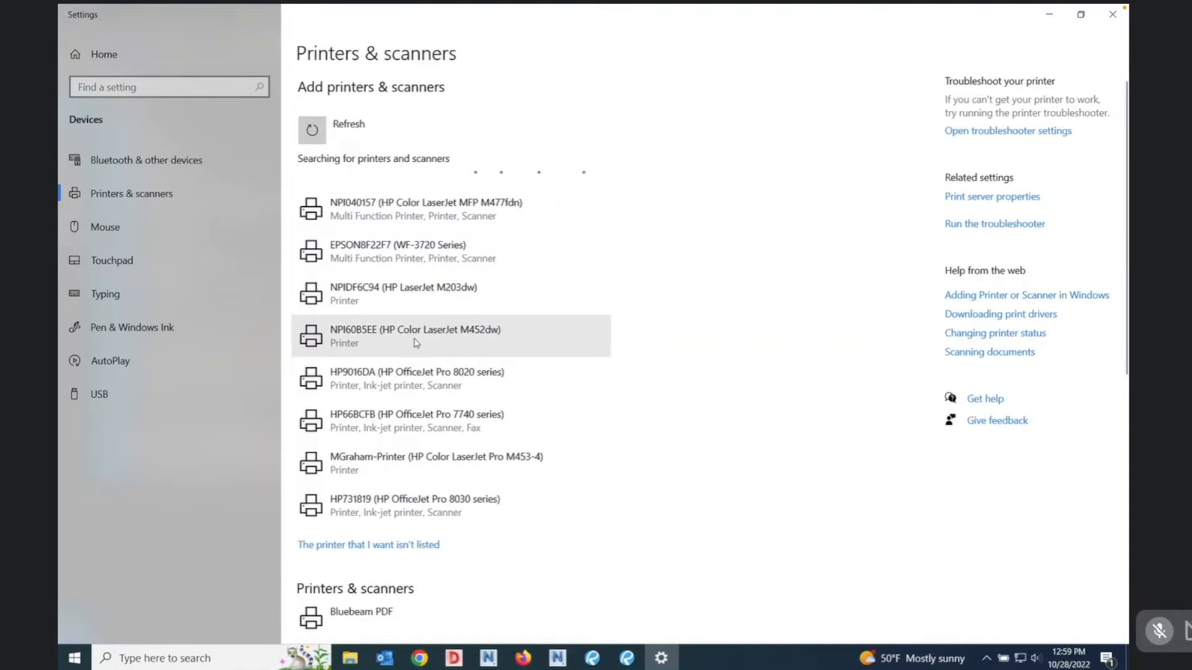
scroll(416, 345, "down", 1)
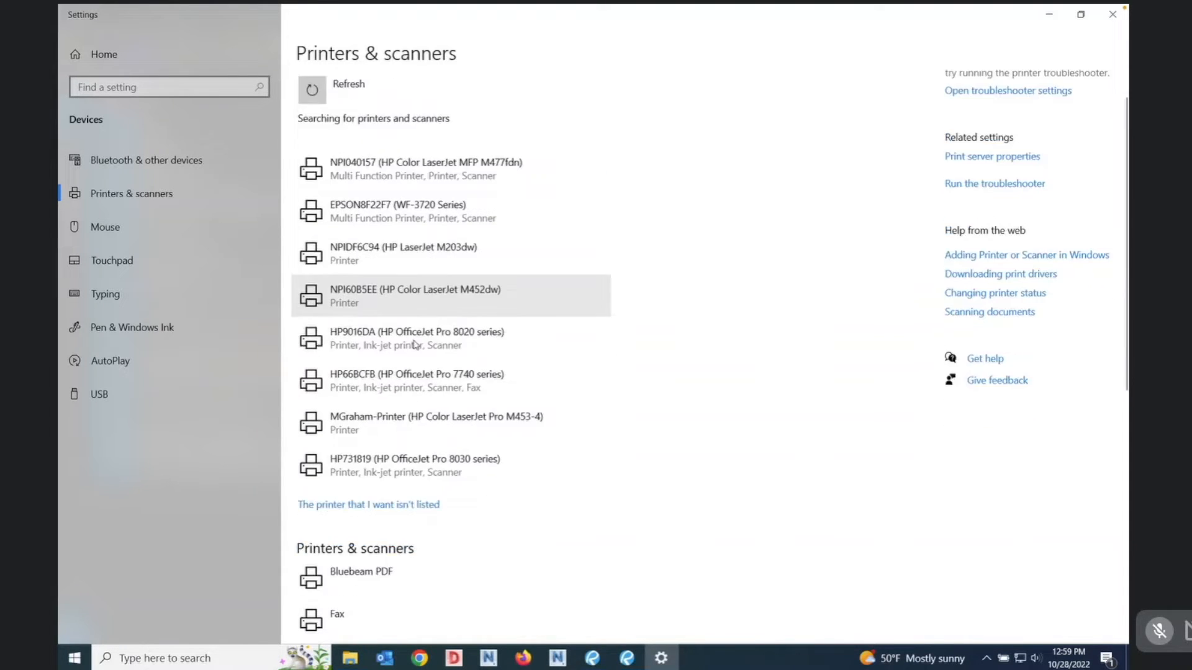
scroll(416, 345, "down", 3)
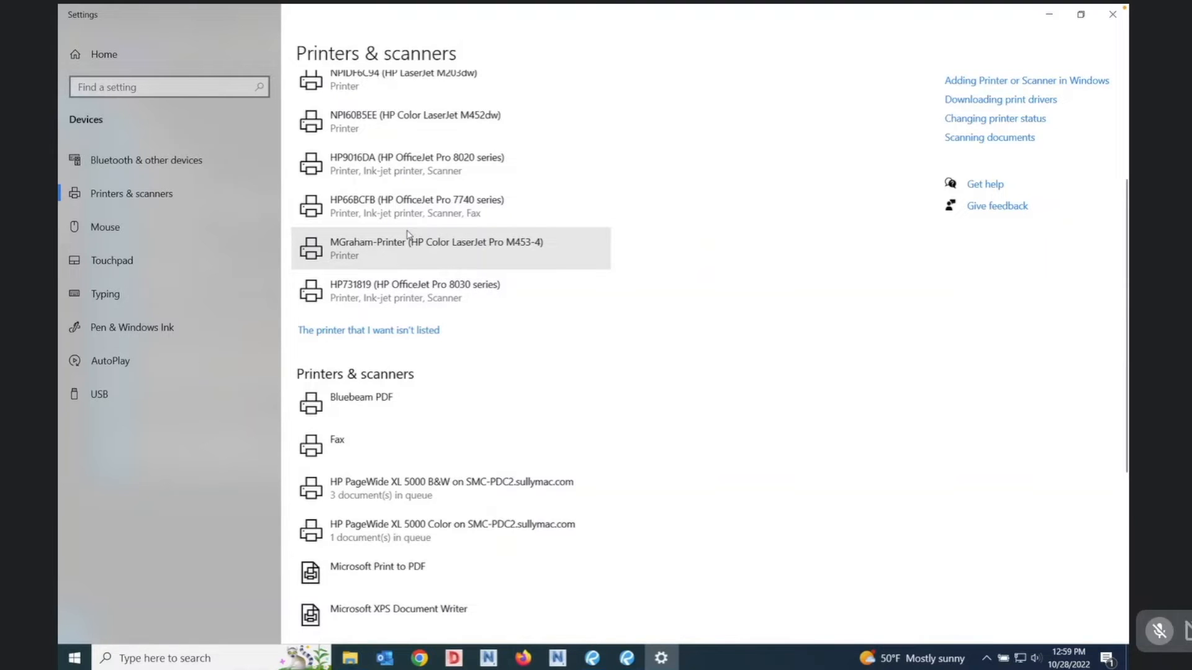
Look through the remaining available and installed printers, and close Windows Settings to return to the Print dialog.
scroll(408, 234, "down", 1)
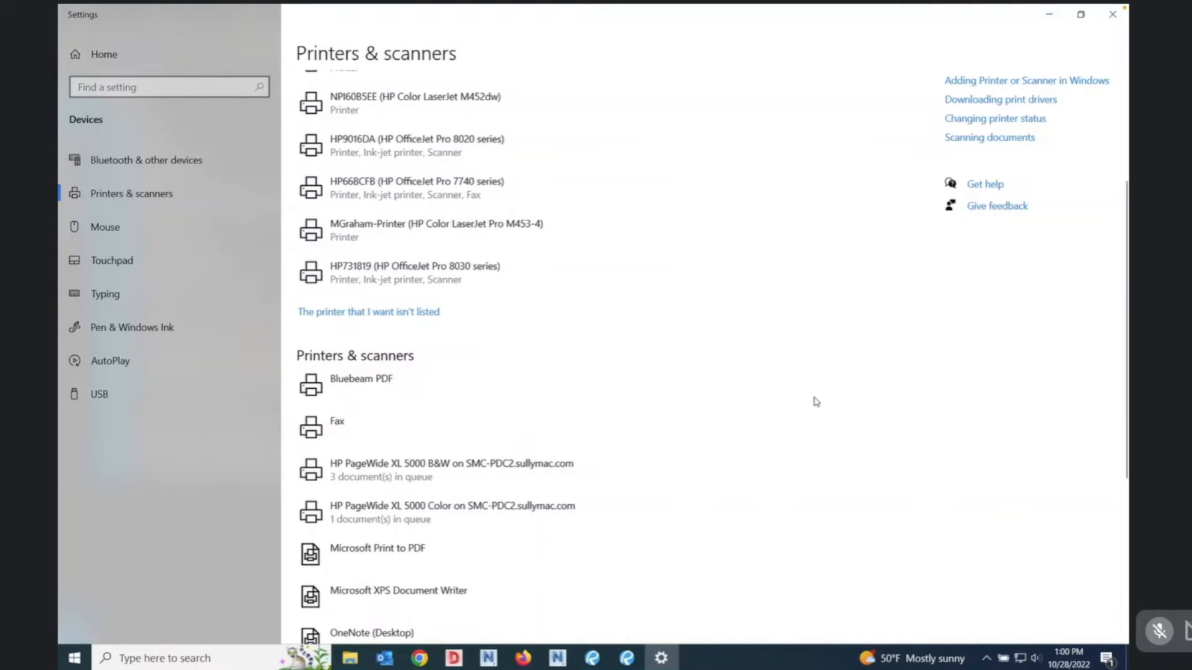
scroll(745, 393, "down", 1)
scroll(745, 392, "up", 3)
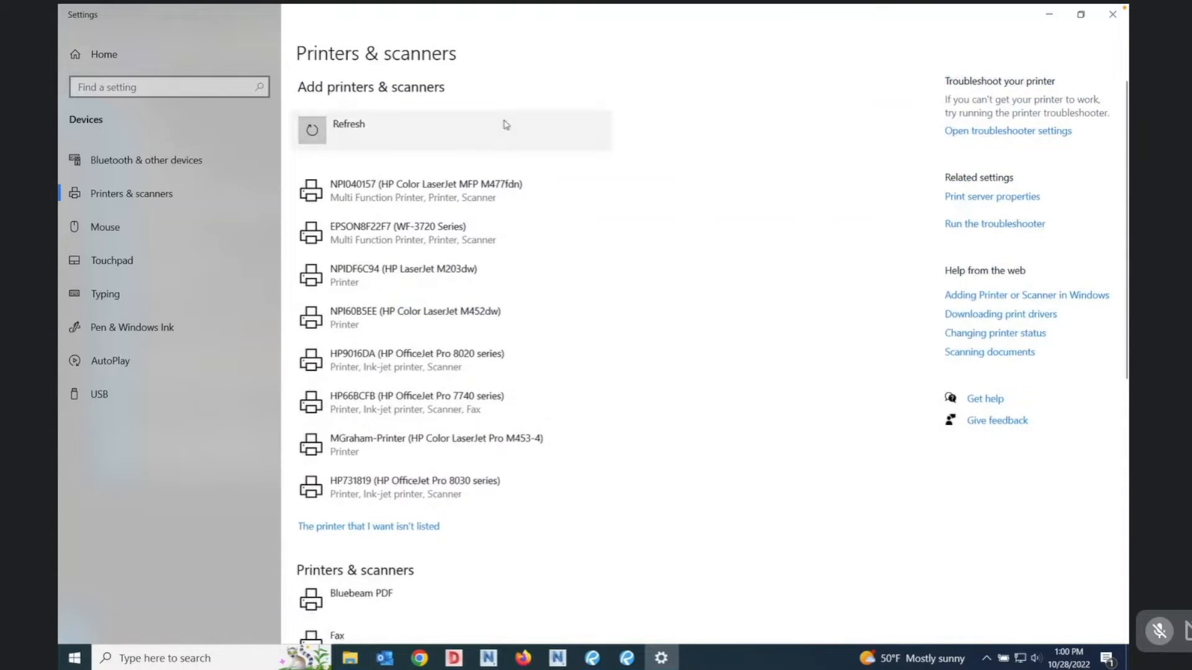
left_click(1112, 14)
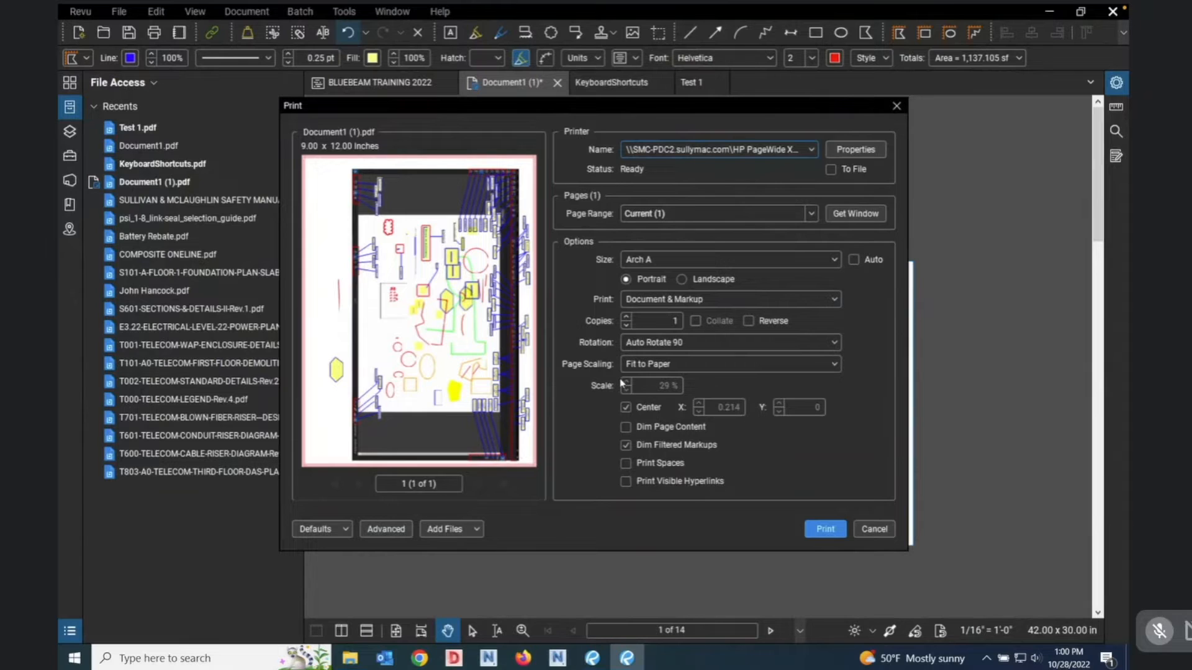
Open the HP PageWide XL 5000 B&W printer's properties, review its advanced options, and close both dialogs.
left_click(863, 152)
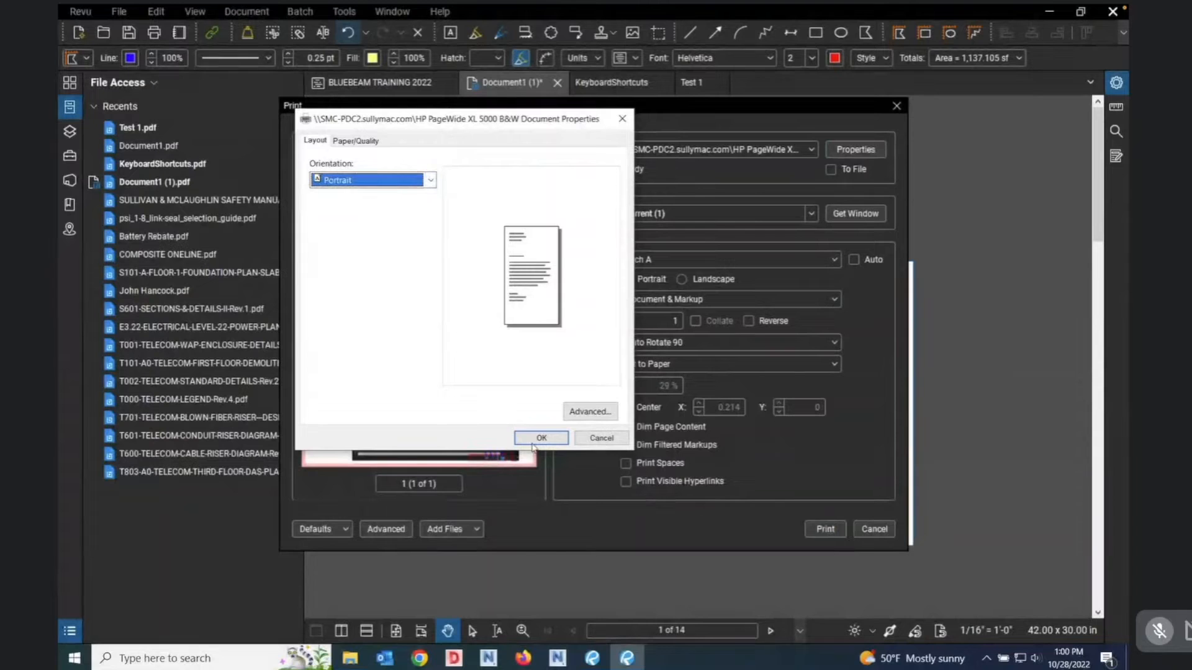
left_click(589, 411)
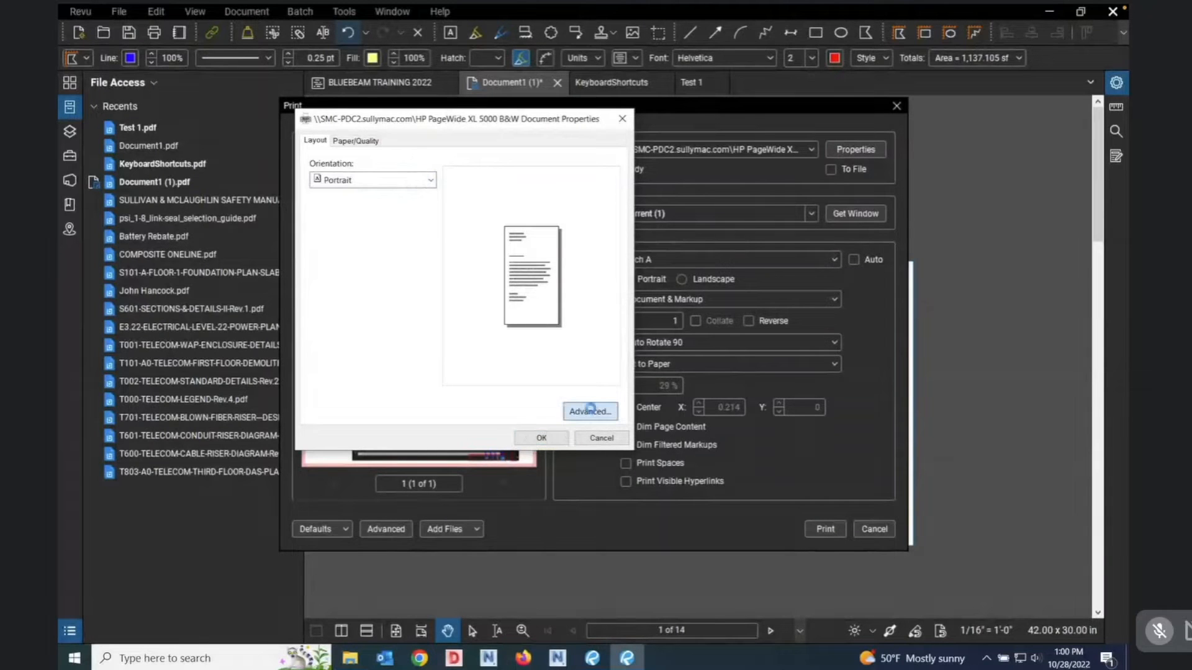
scroll(461, 366, "down", 5)
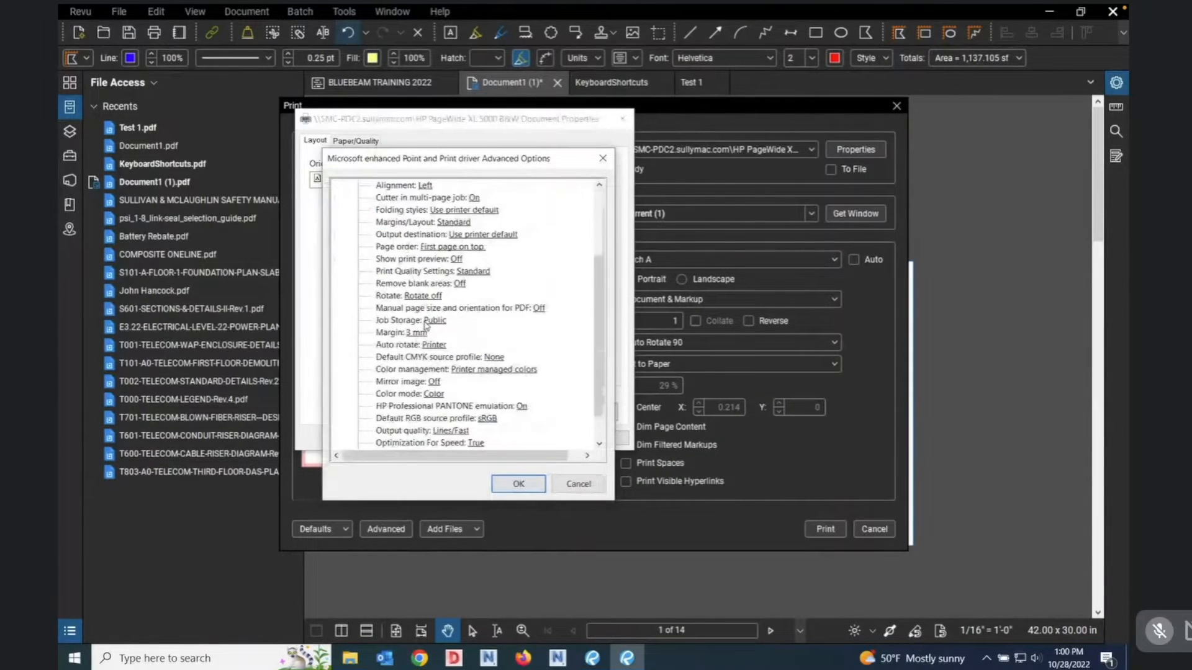
scroll(461, 366, "up", 5)
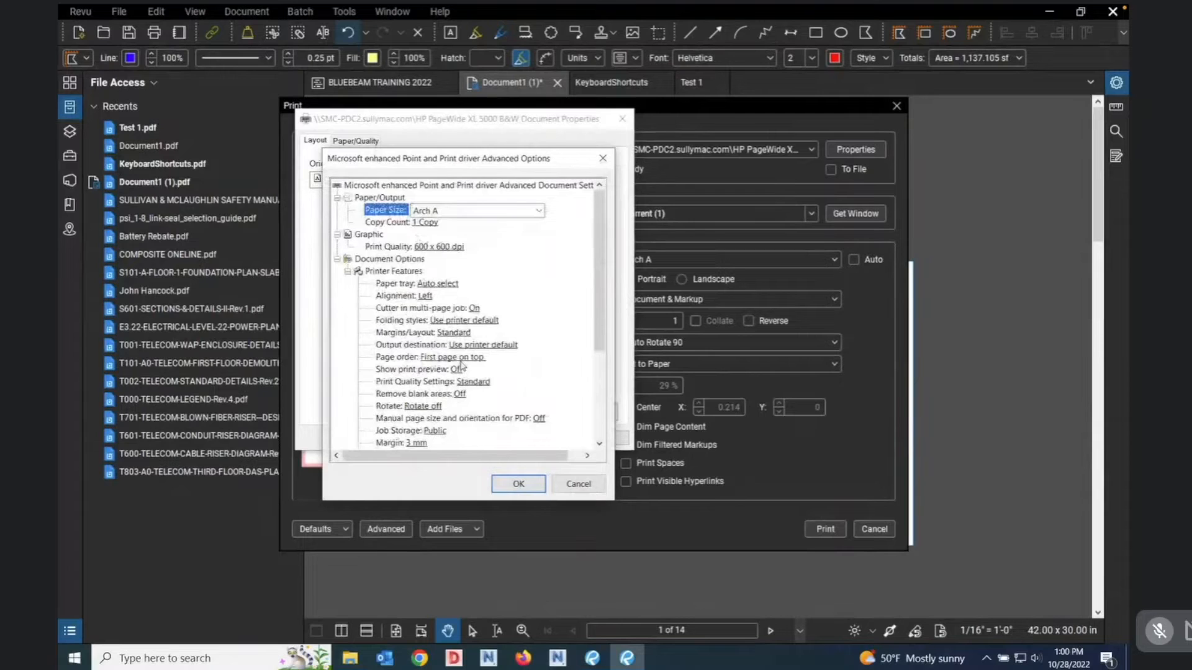
left_click(603, 159)
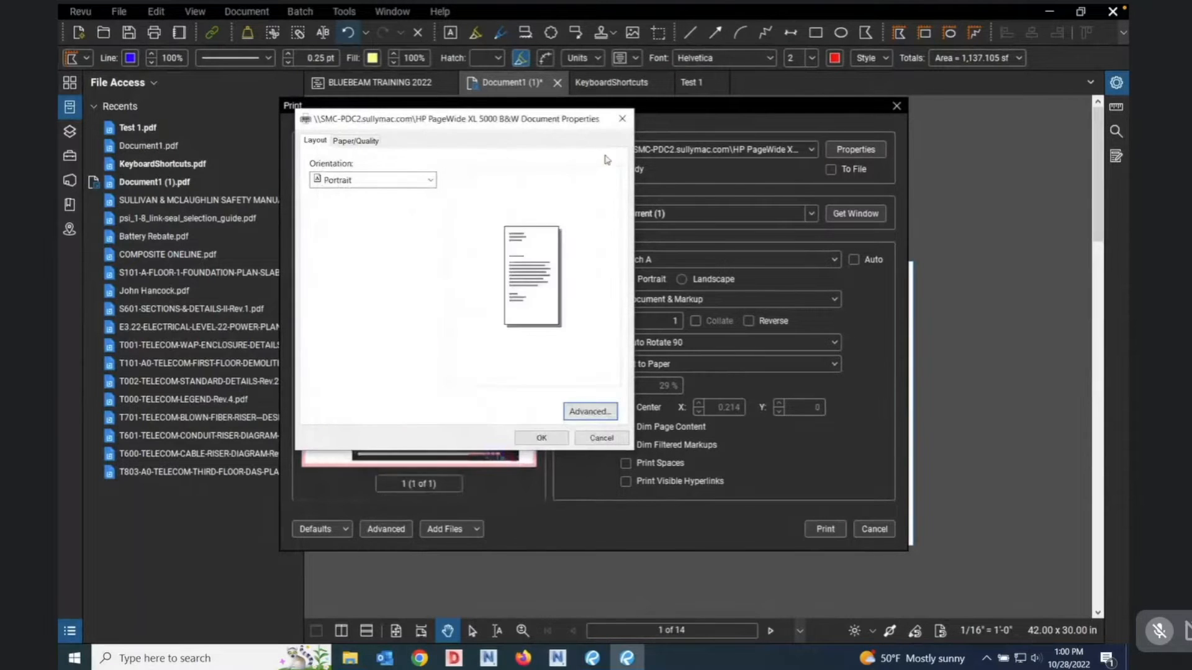
left_click(622, 122)
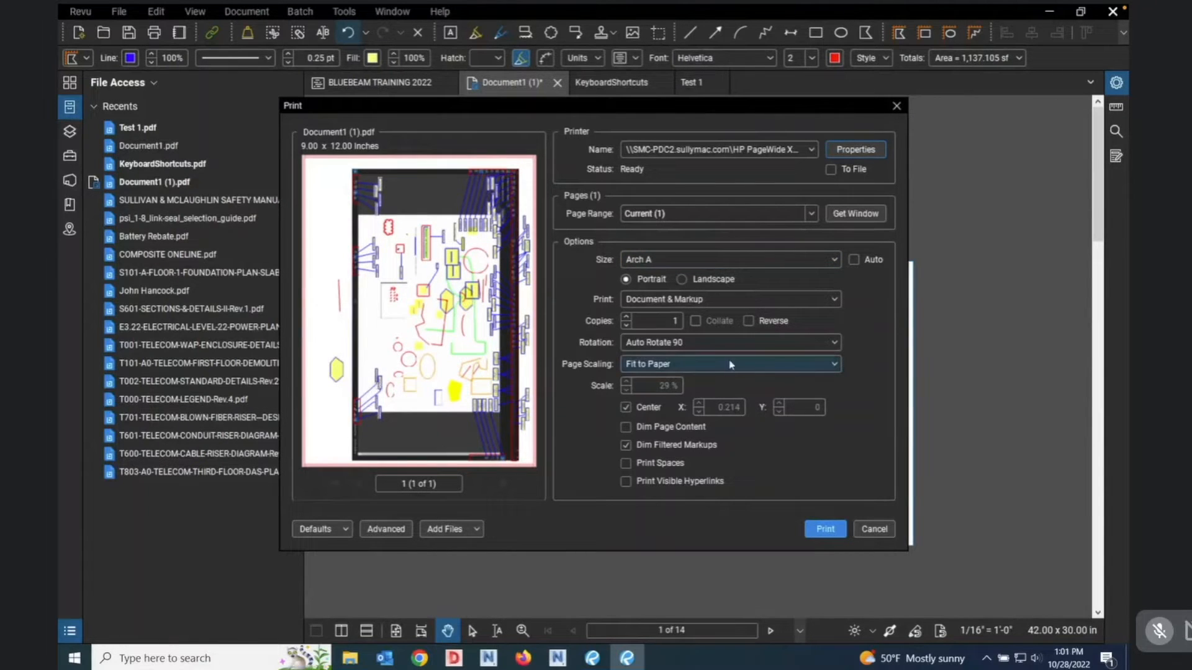
Review the page scaling options and limit the print area to a window around the clouded text boxes and yellow hexagons.
left_click(833, 365)
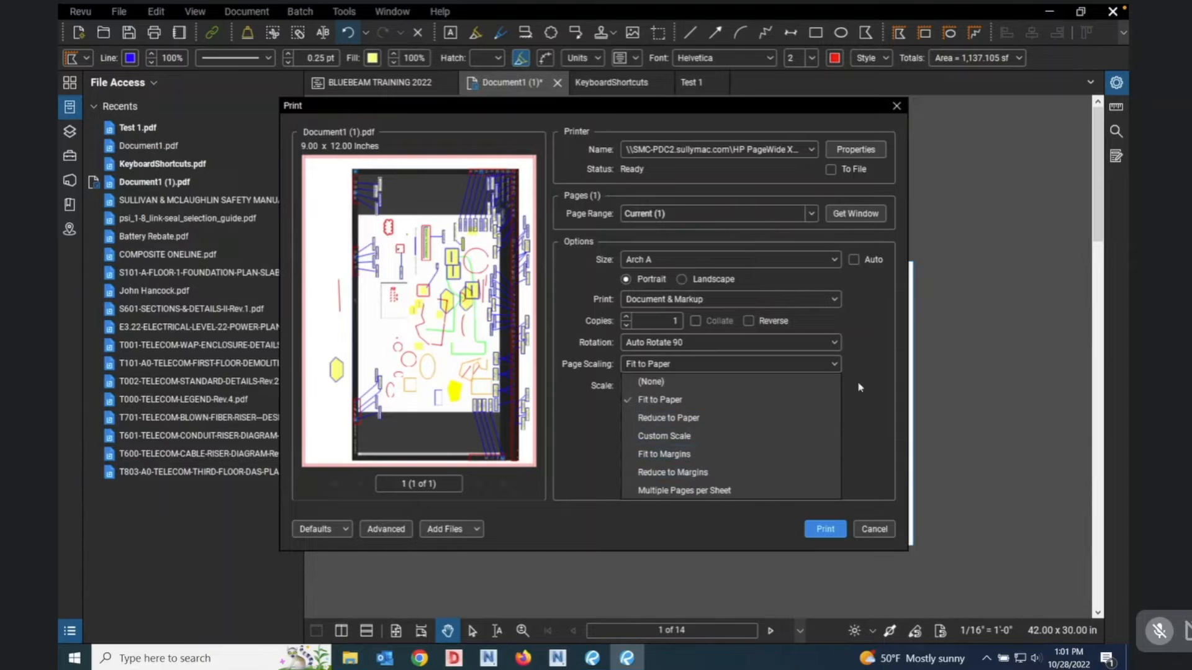
left_click(876, 386)
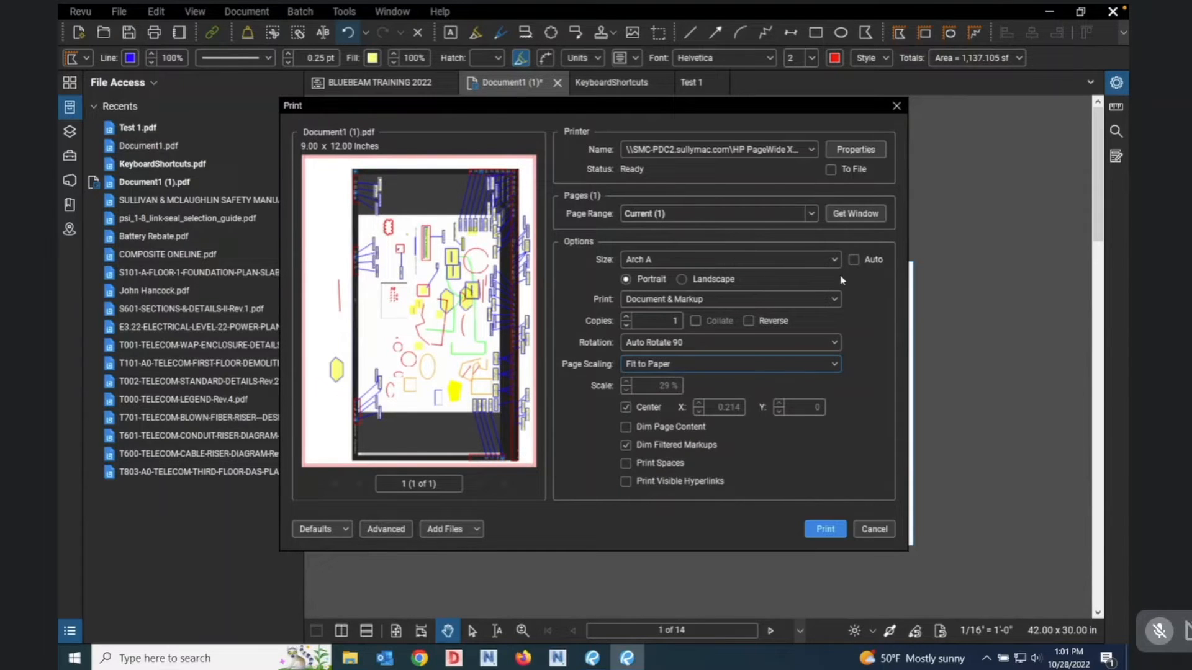
left_click(855, 213)
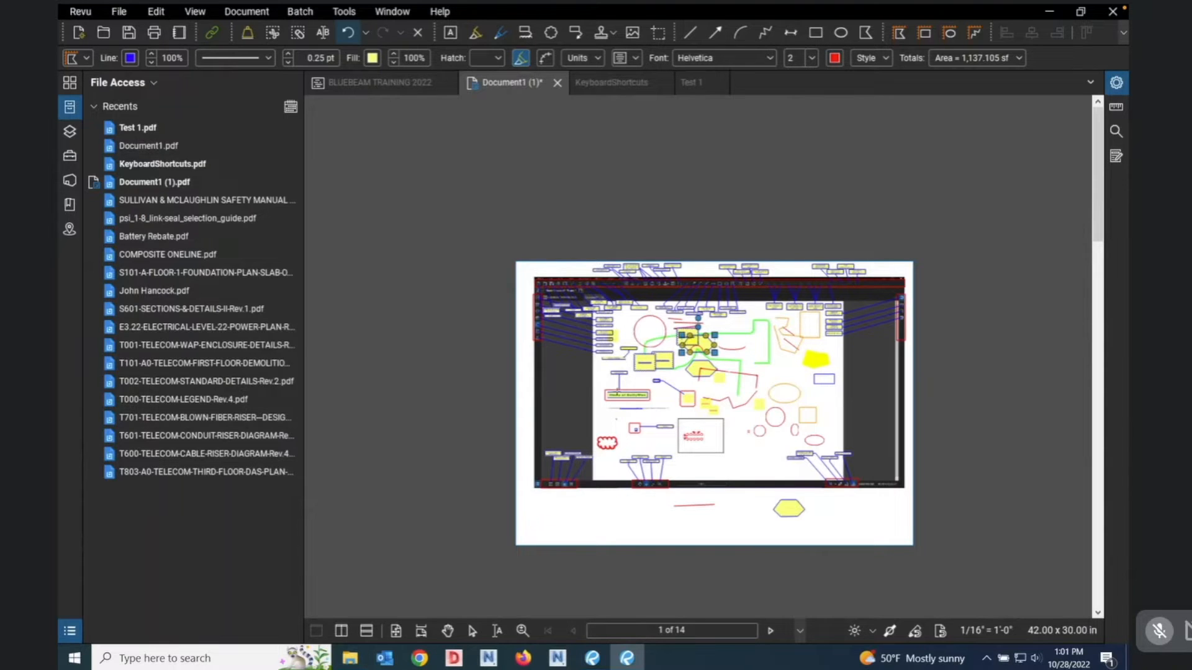
scroll(625, 398, "up", 3)
left_click_drag(623, 255, 793, 362)
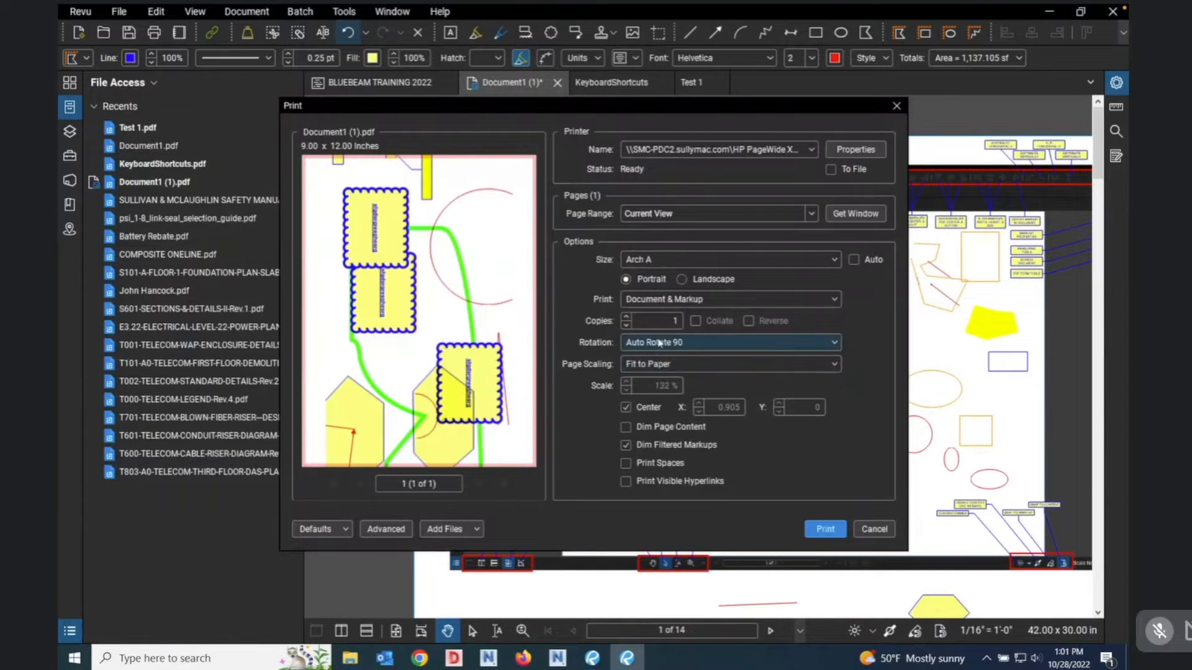
Set the print page scaling to Fit to Margins and the page range to All Pages (1 - 14).
left_click(834, 366)
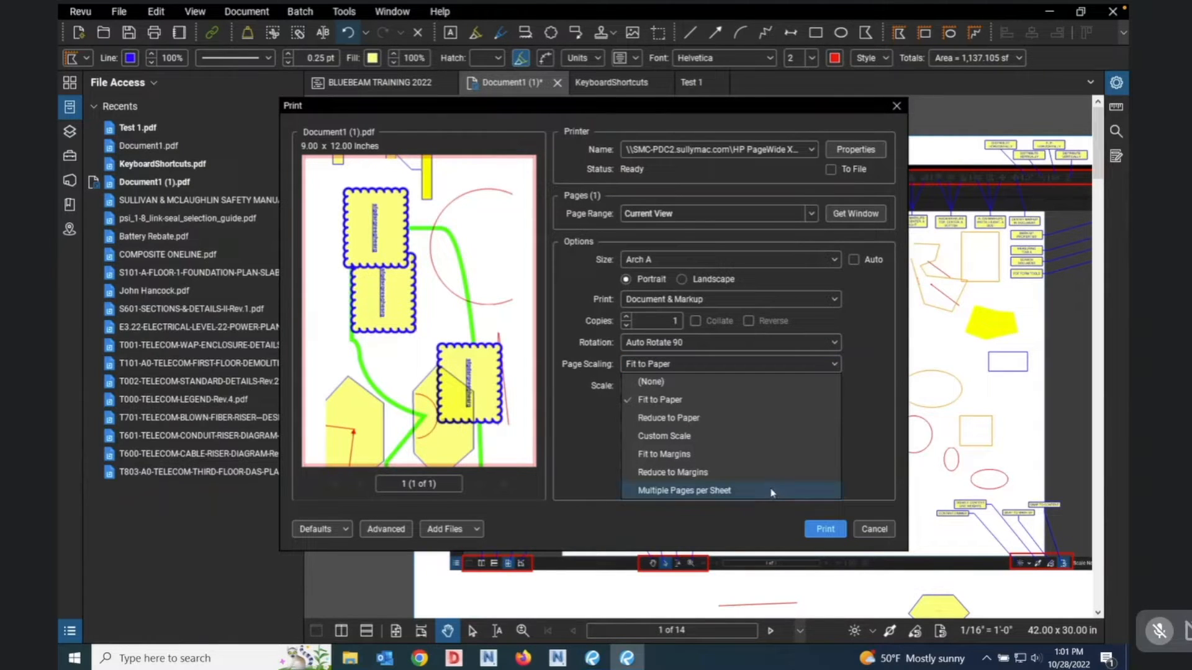
left_click(871, 458)
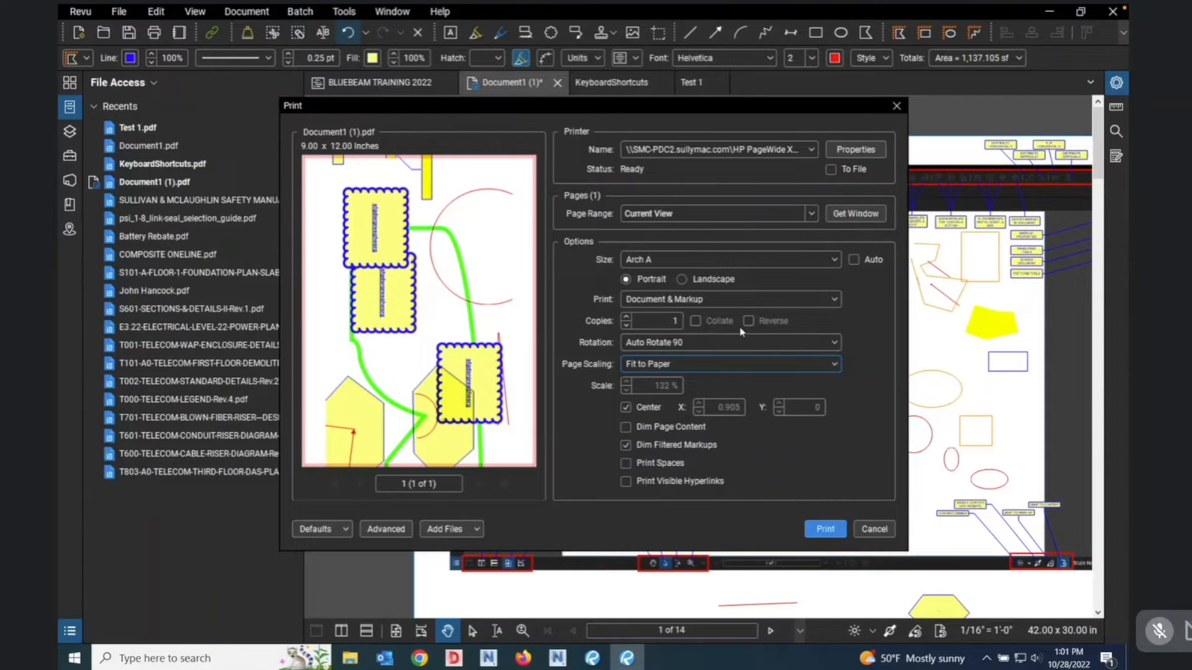
left_click(667, 321)
left_click(836, 372)
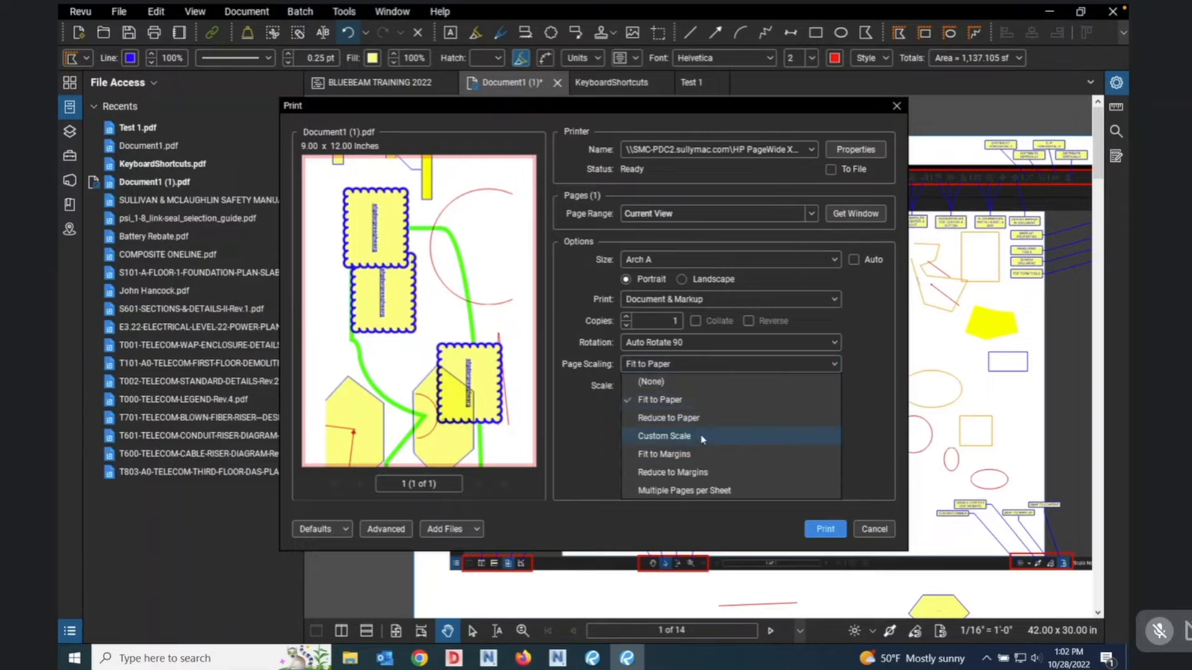
left_click(681, 455)
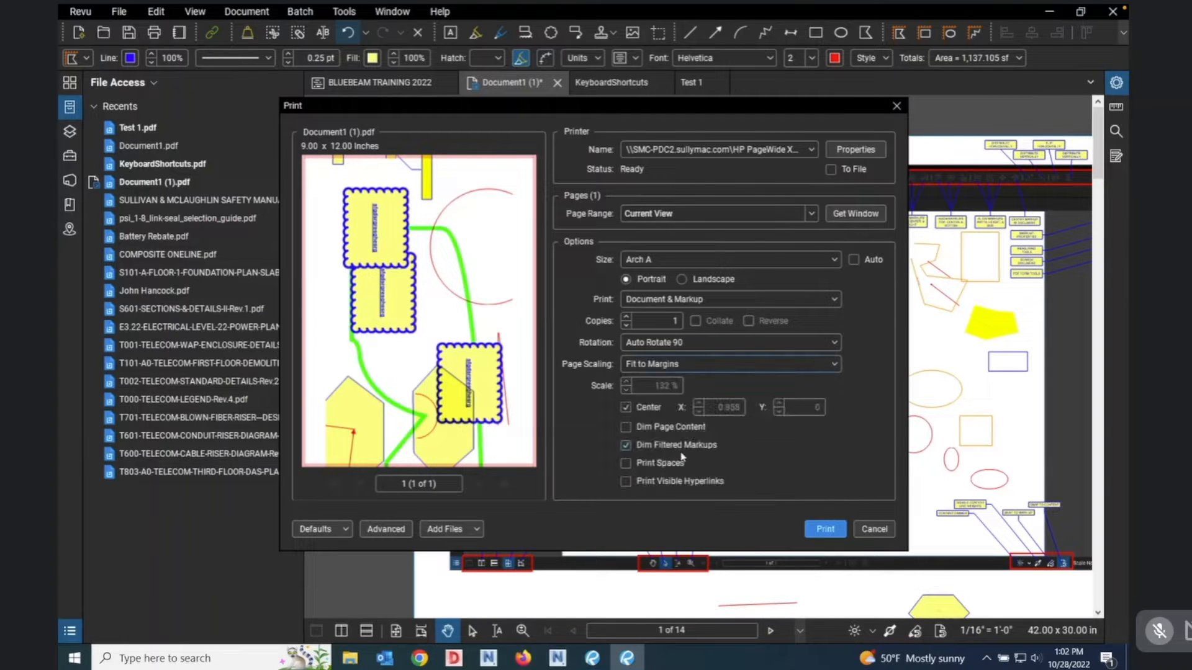
left_click(801, 213)
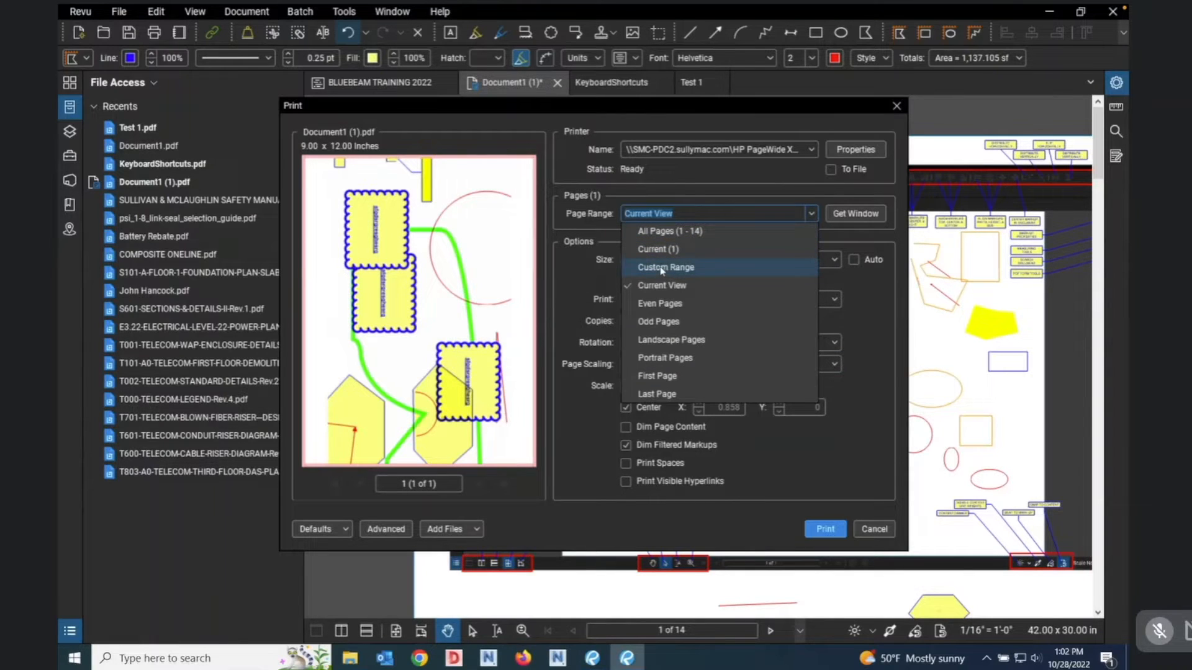
left_click(660, 235)
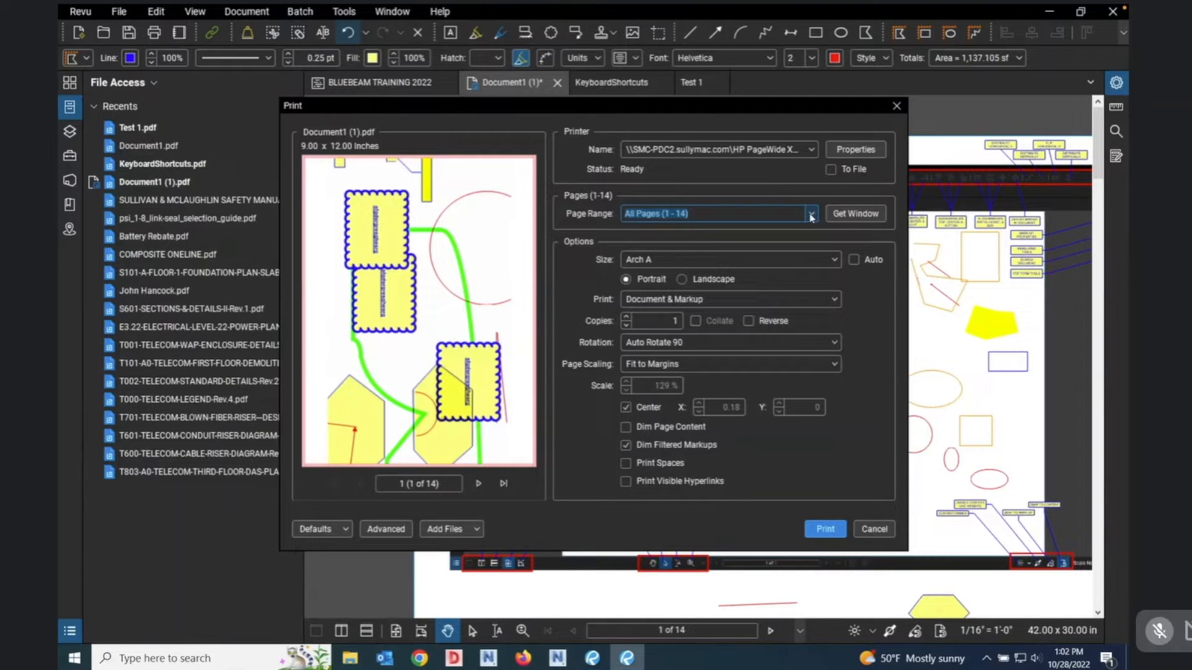
left_click(842, 216)
key("Escape")
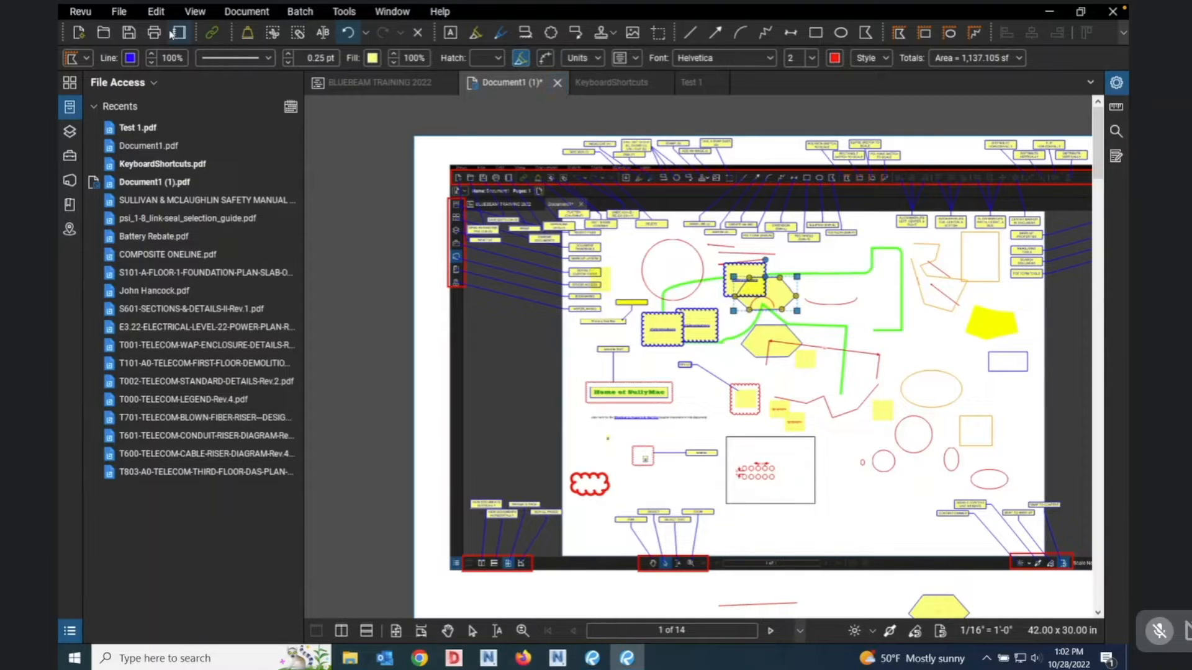
right_click(496, 341)
key("ctrl+p")
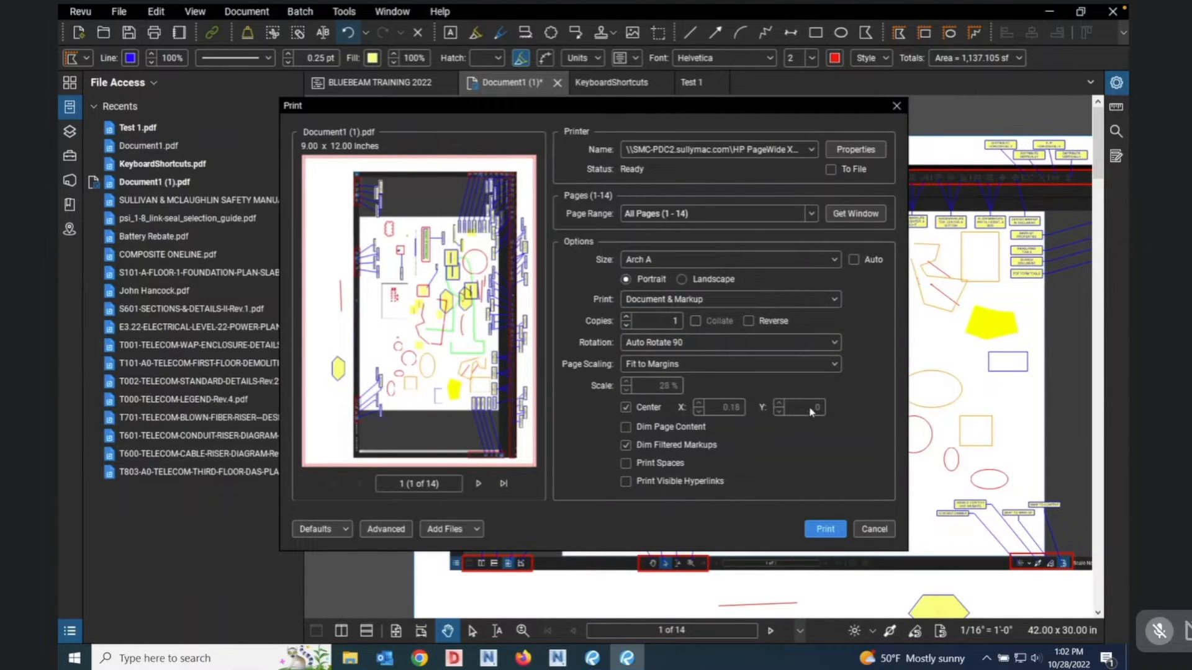
Set the print rotation to -90 and cancel the Print dialog without printing.
left_click(831, 343)
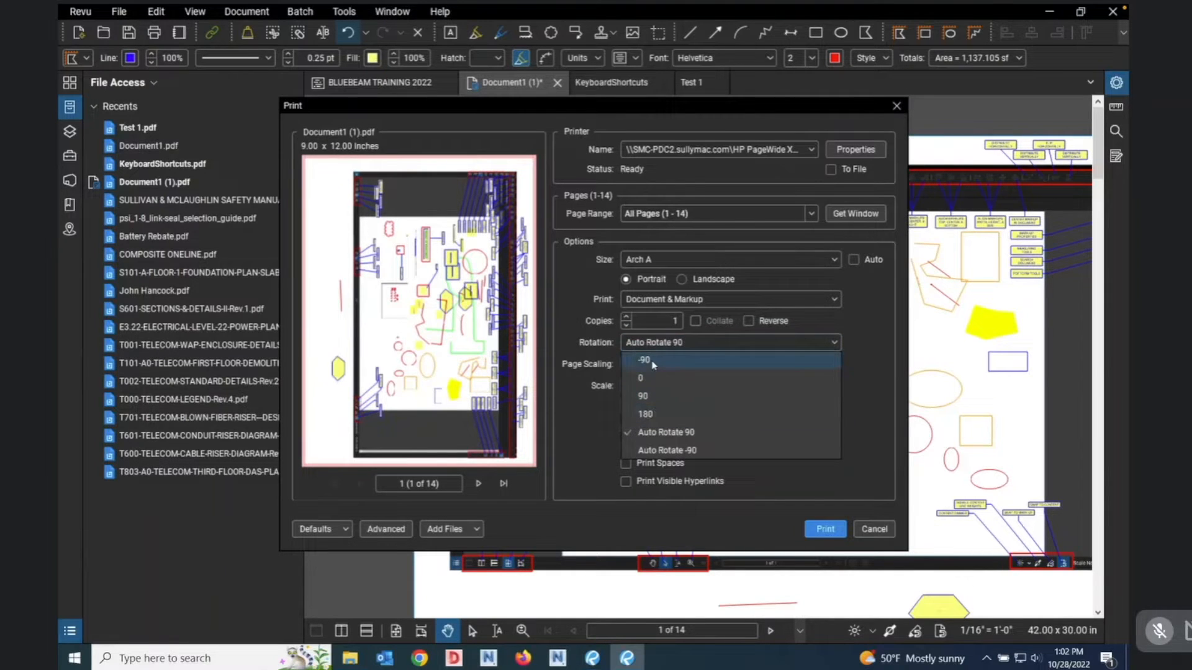
left_click(668, 360)
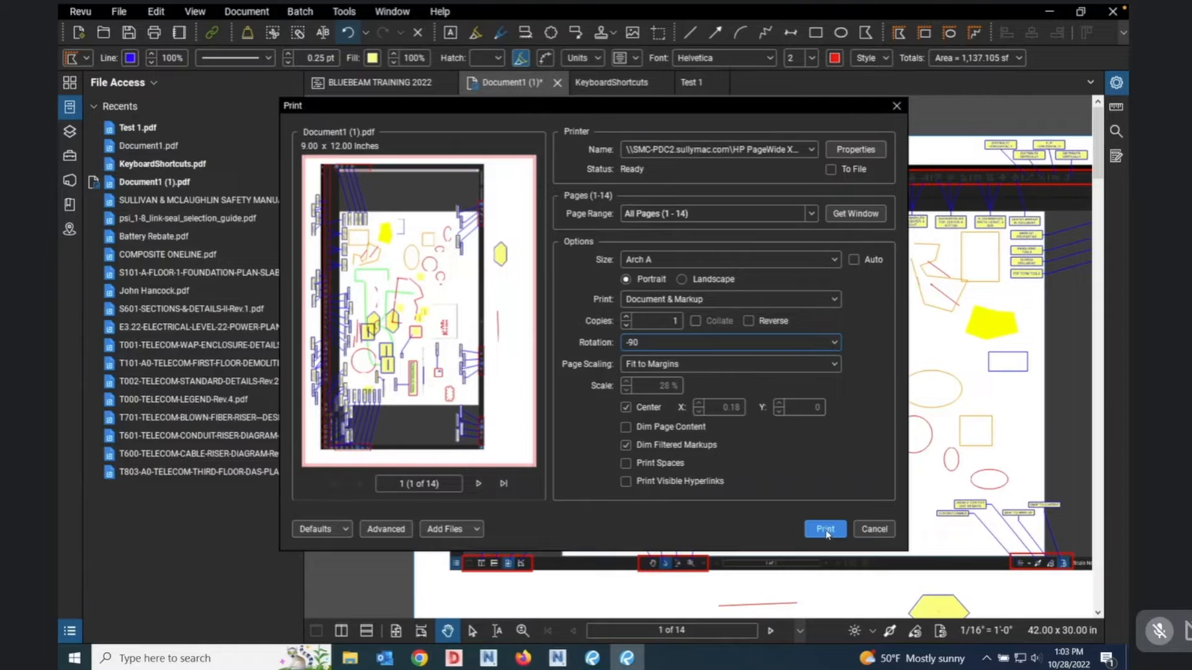
left_click(875, 530)
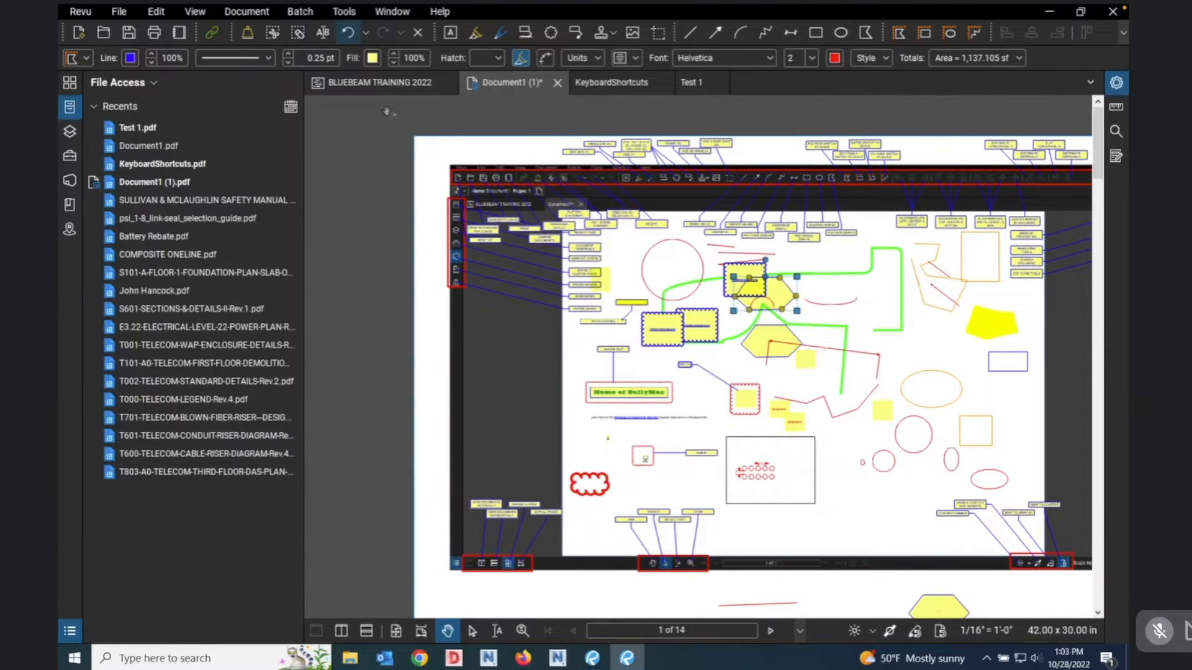
Combine the open Test 1.pdf and Document1 (1).pdf into one PDF, leaving out KeyboardShortcuts.pdf and placing Test 1.pdf first.
left_click(178, 36)
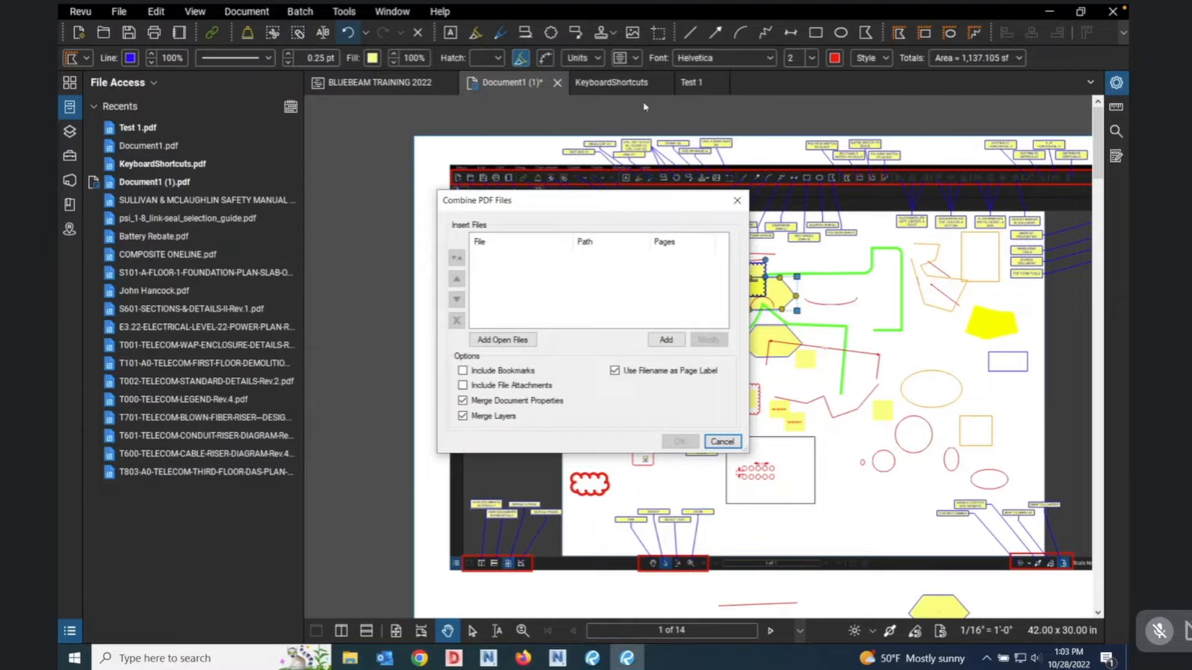
left_click(496, 340)
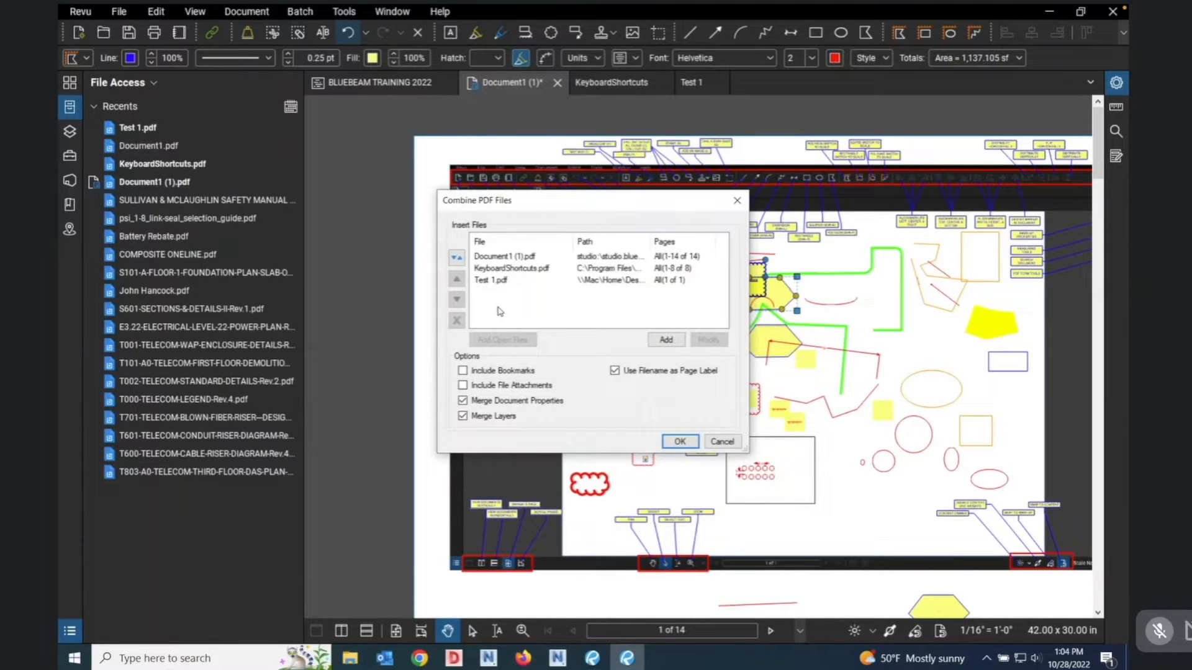
left_click(515, 275)
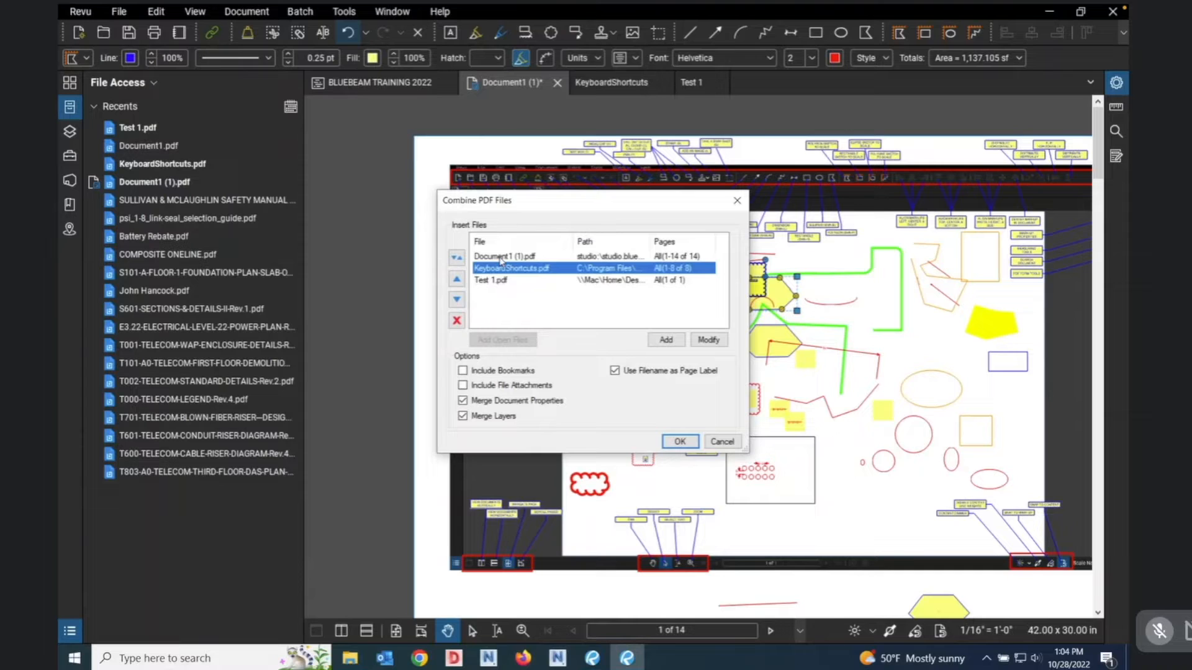
left_click(456, 321)
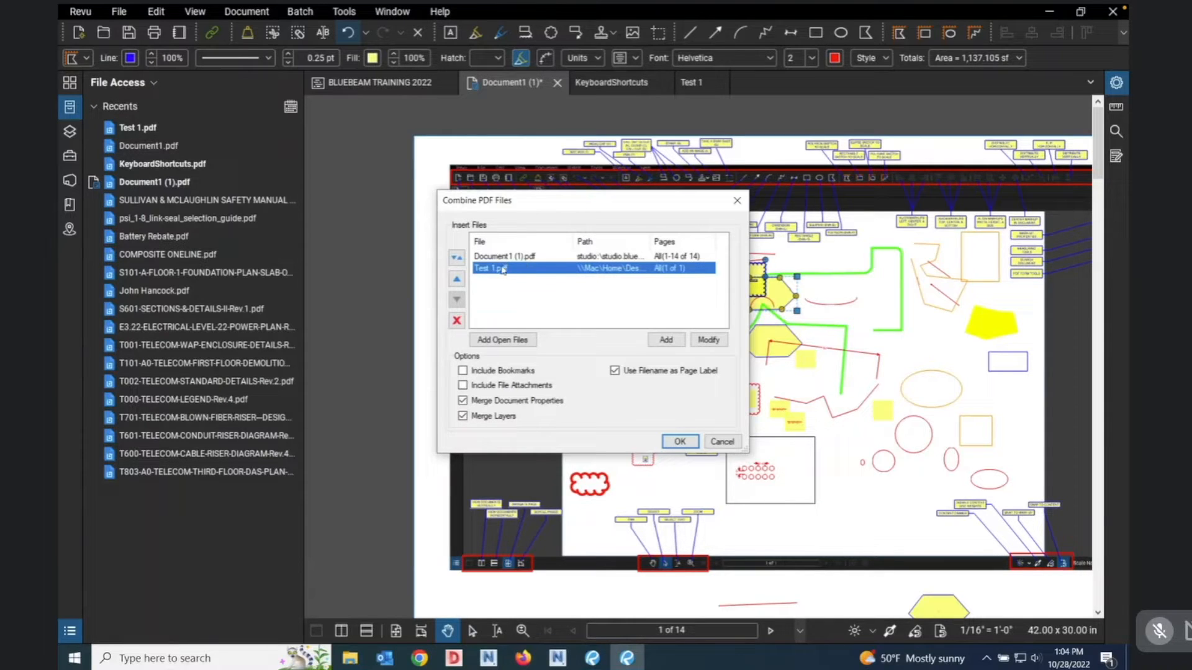
left_click(460, 280)
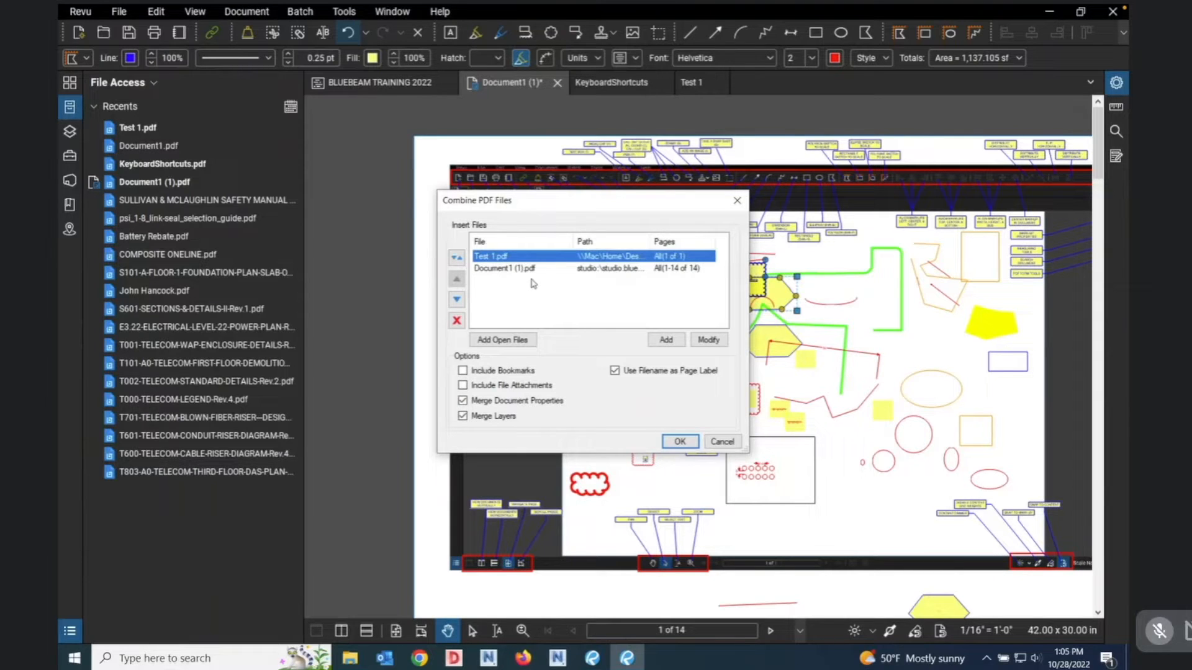
left_click(682, 442)
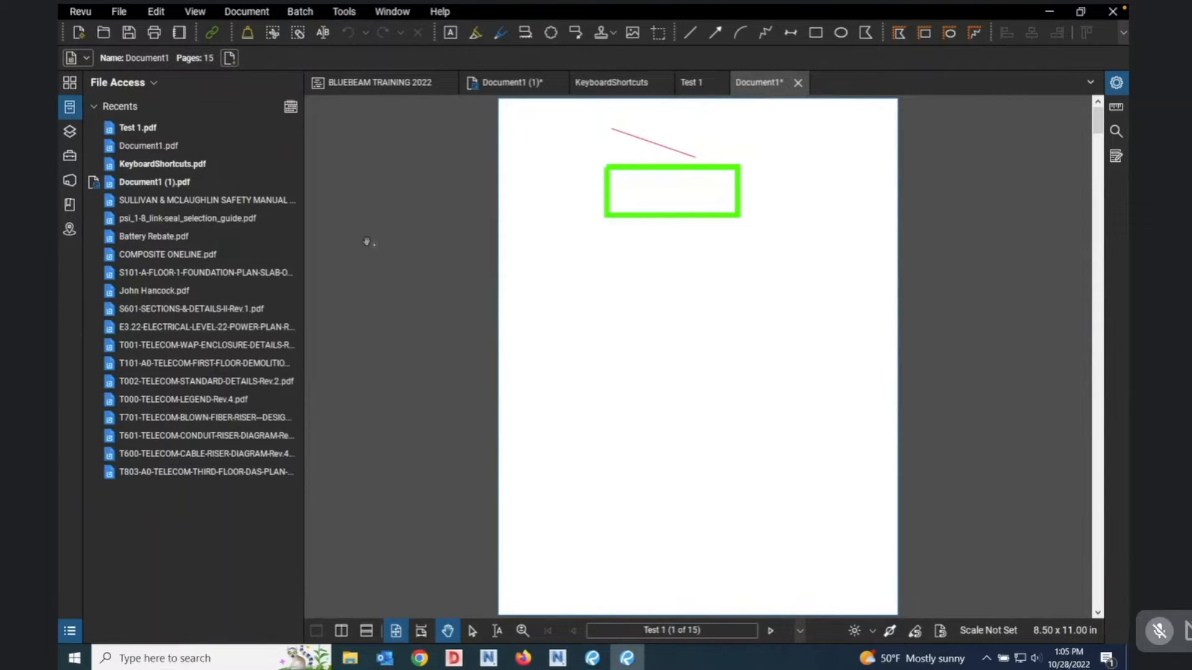
Show the combined PDF's page thumbnails and look through the order and labels of its pages.
left_click(68, 87)
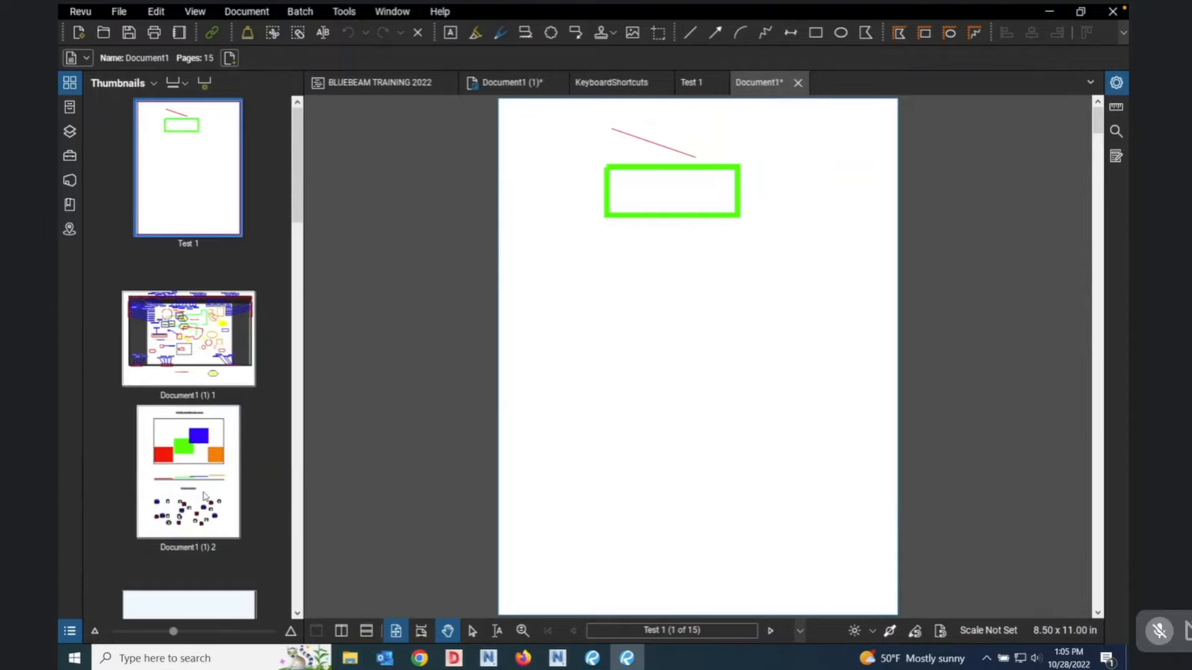
scroll(202, 504, "down", 5)
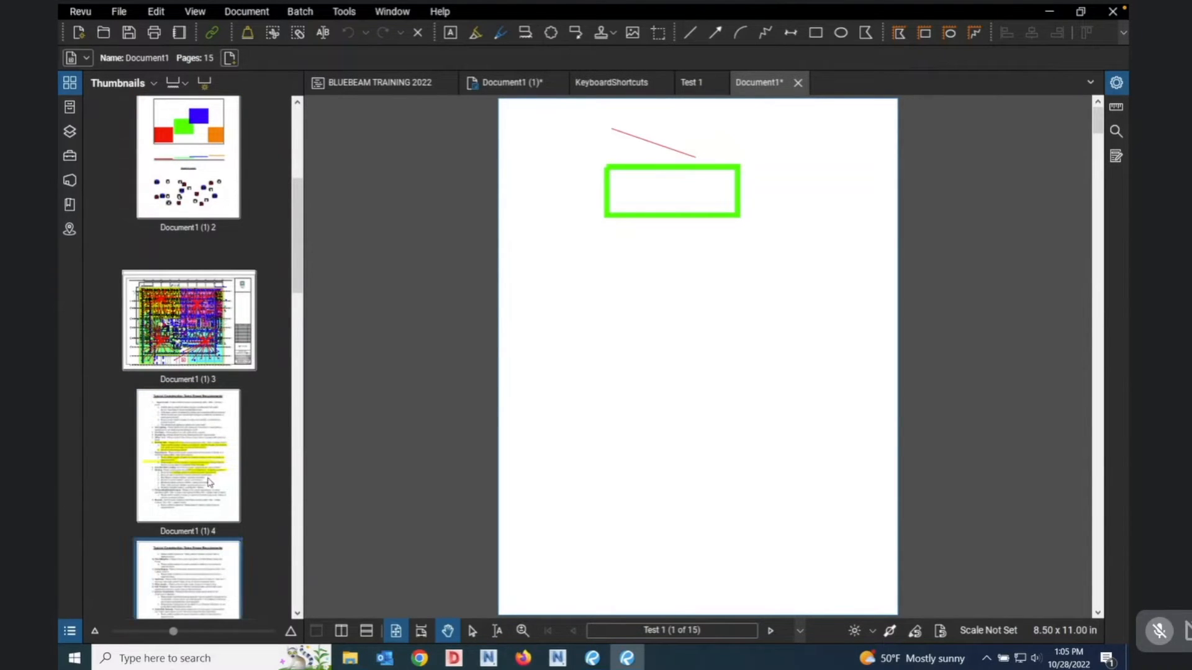
scroll(206, 266, "up", 5)
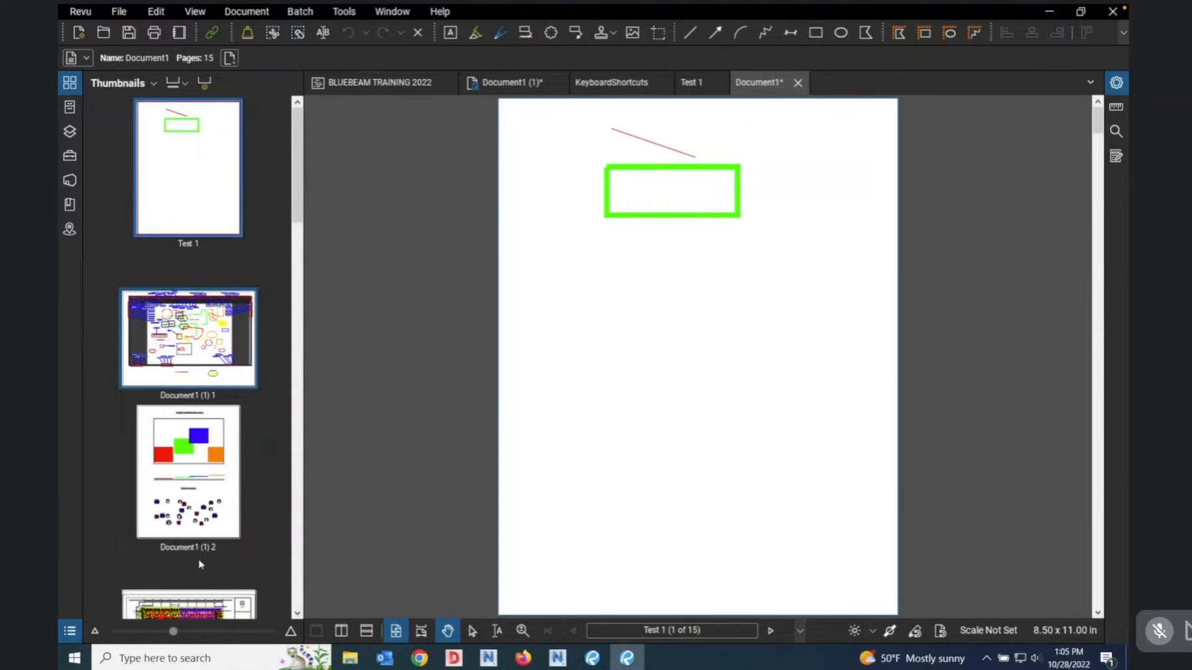
scroll(212, 371, "down", 8)
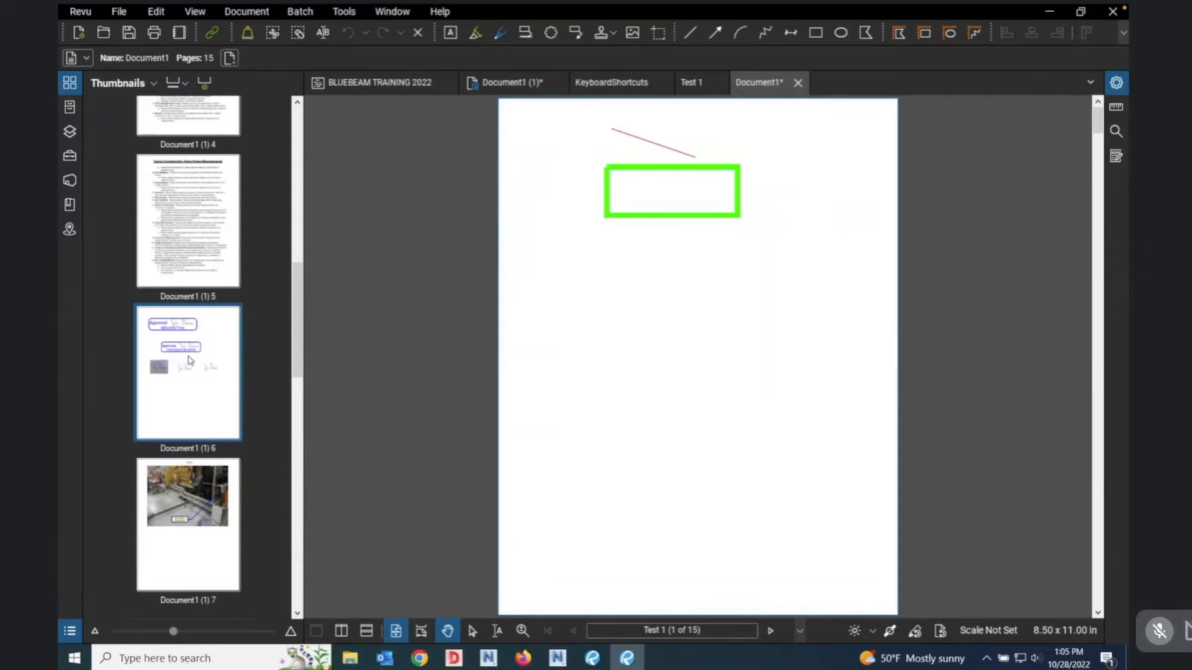
scroll(193, 372, "up", 3)
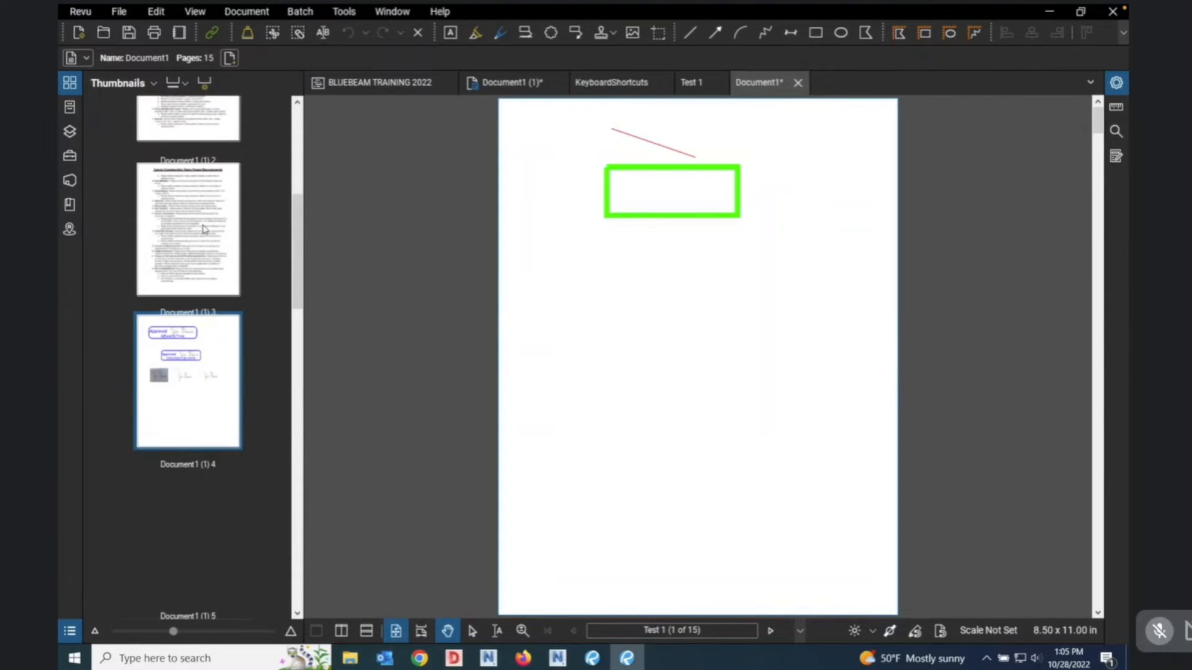
Return to Document1 (1) and use the Hyperlink tool to reveal the existing links around the Home of SullyMac box on page 1.
scroll(236, 348, "up", 3)
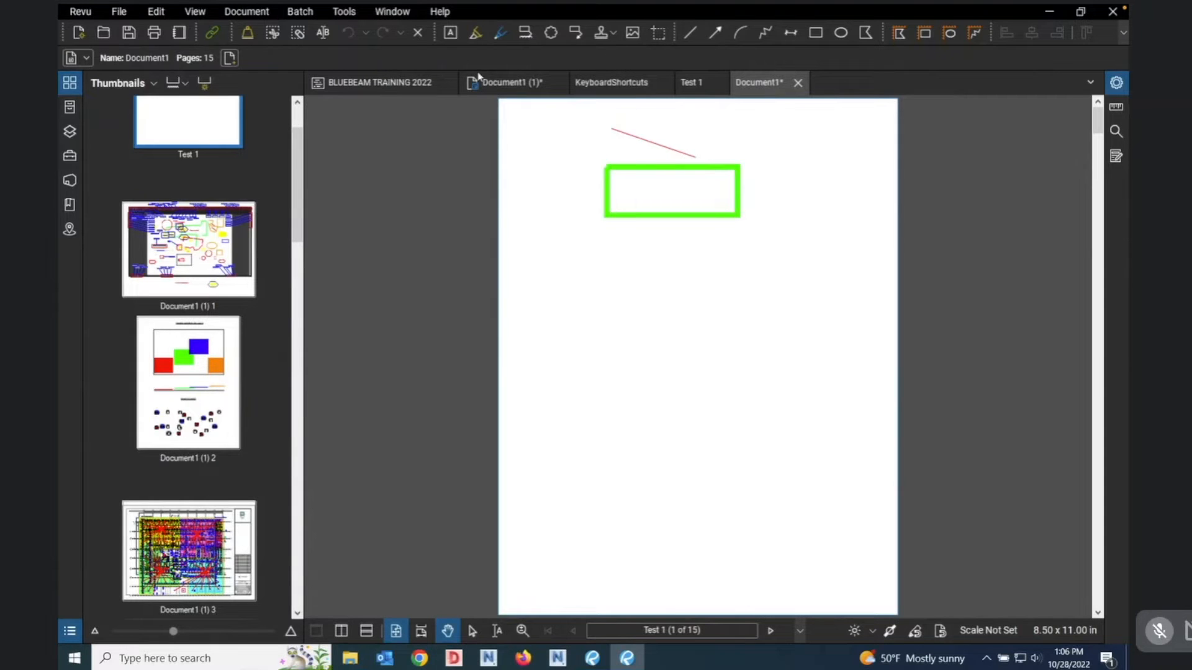
left_click(498, 83)
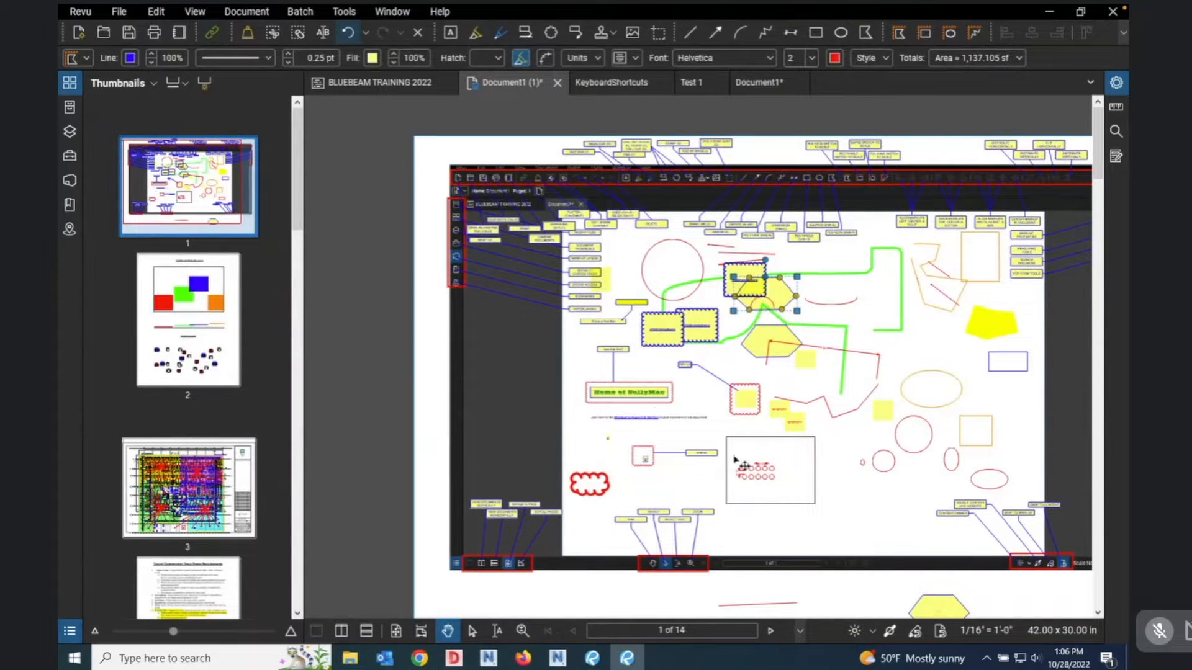
scroll(724, 487, "up", 2)
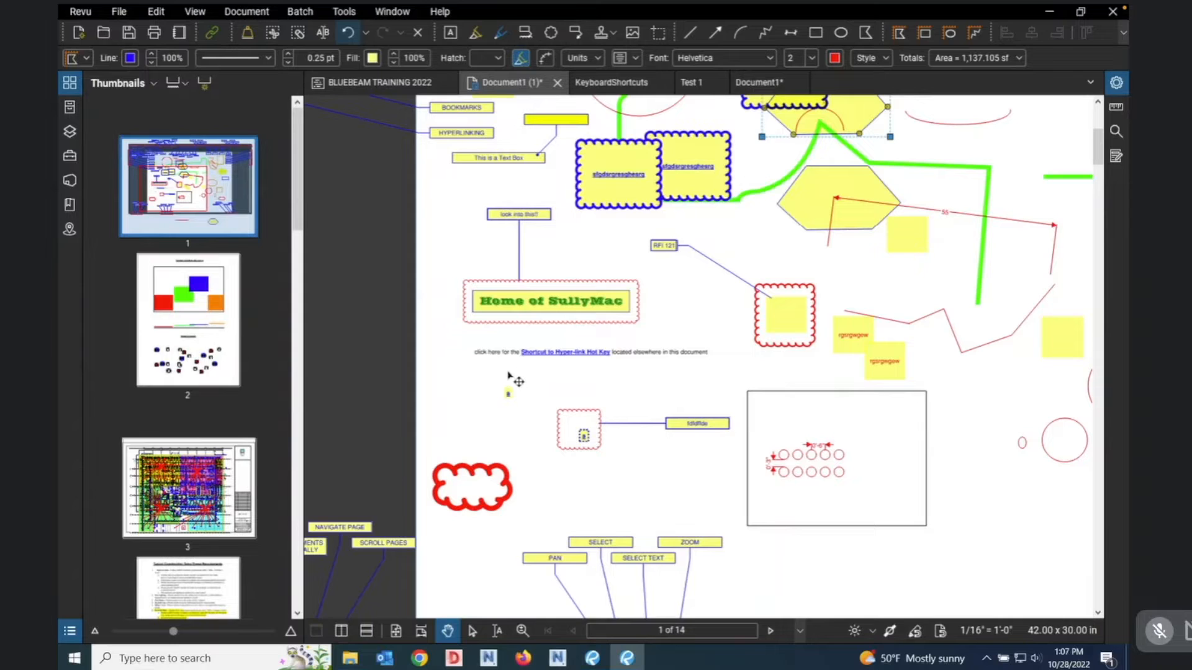
scroll(508, 373, "up", 2)
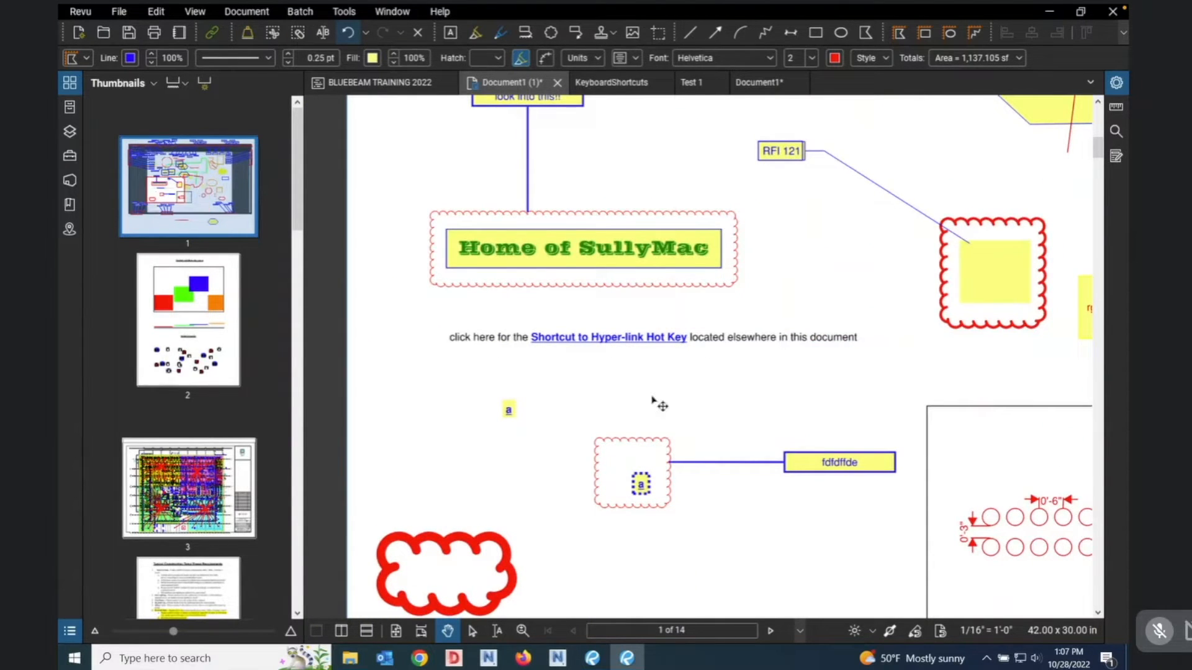
left_click(211, 34)
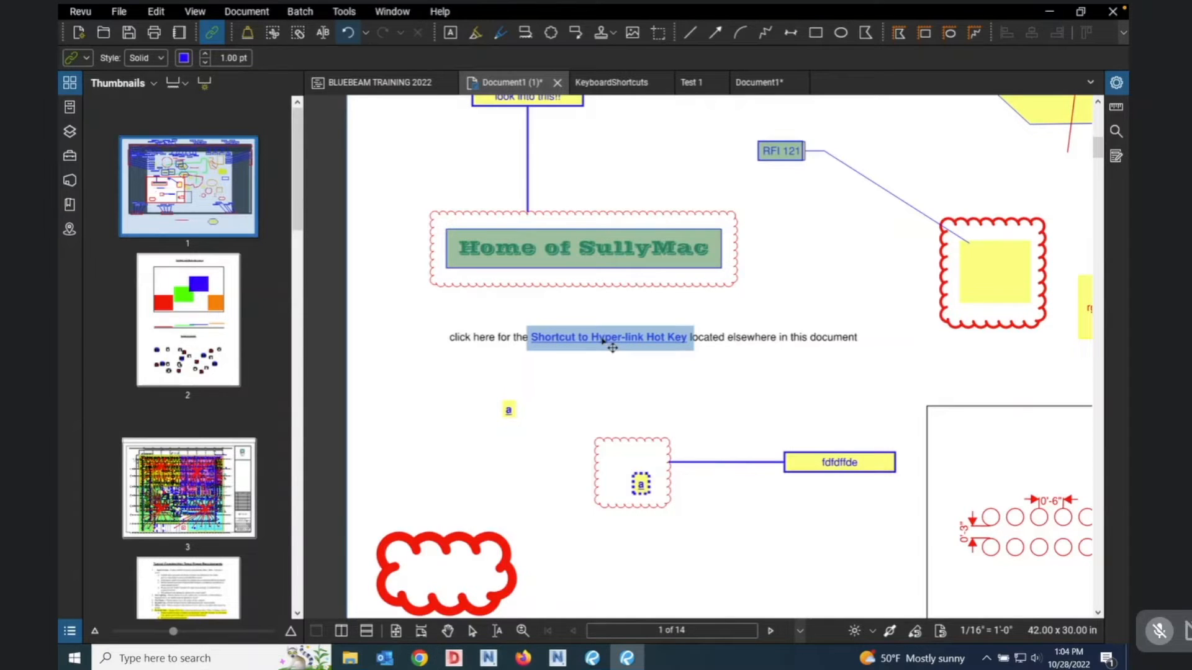
Leave hyperlink editing for normal selection and follow the Home of SullyMac link to its website.
left_click(470, 632)
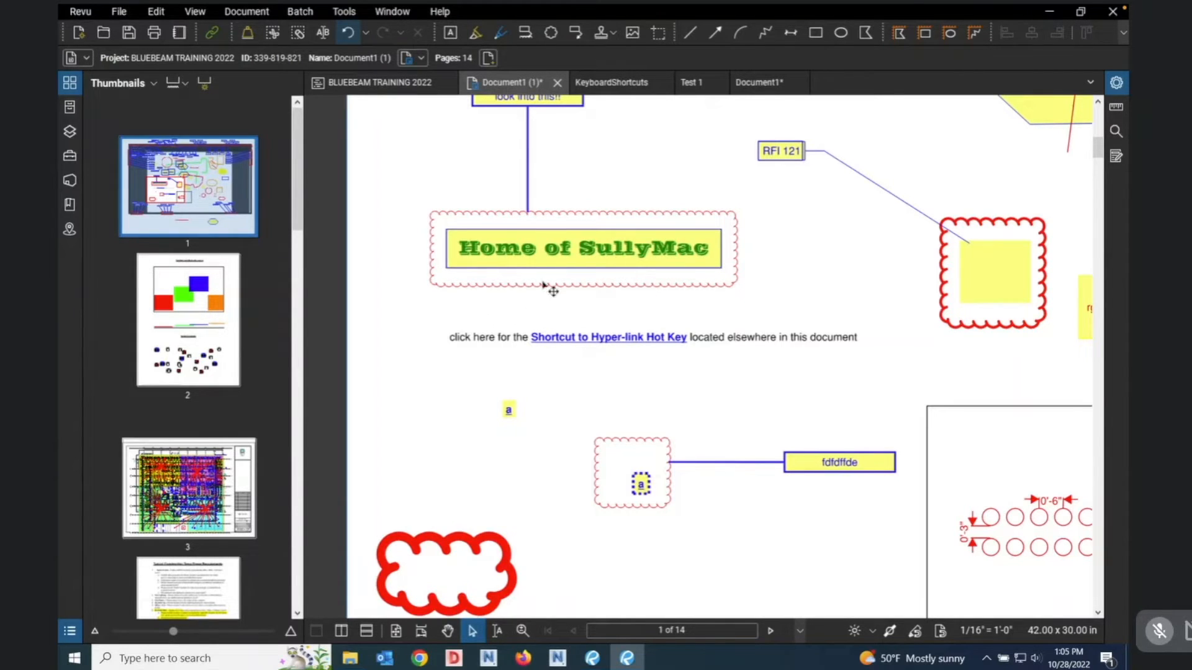
left_click(557, 260)
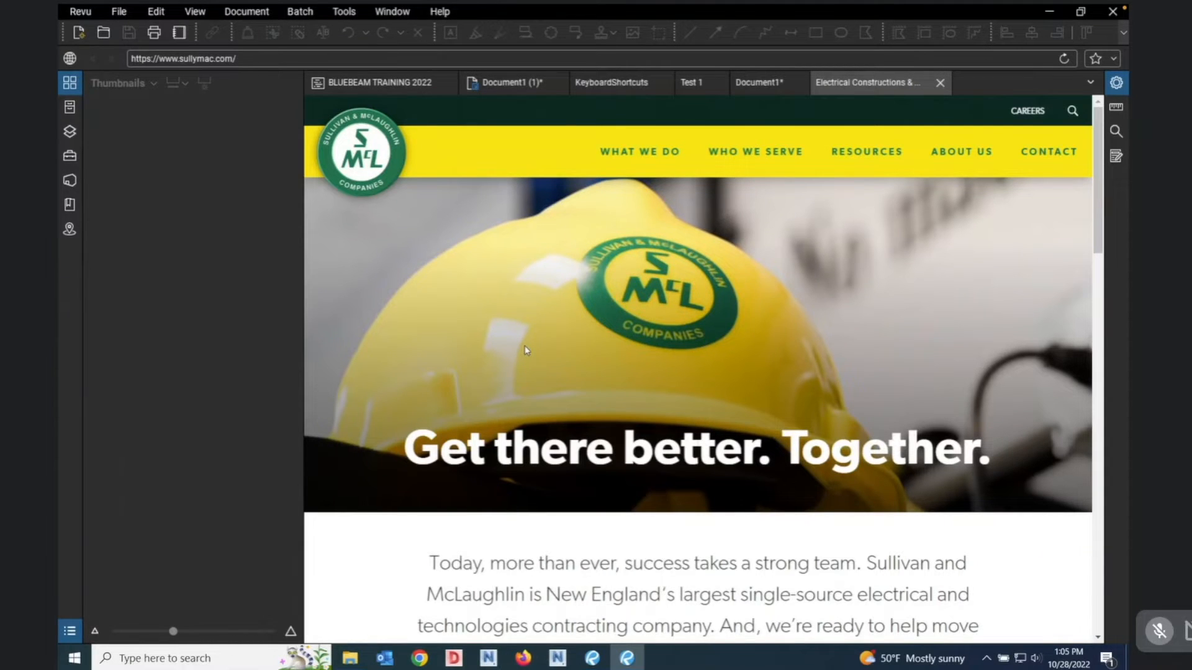
Return to Document1 (1) with the page thumbnails shown and follow the Shortcut to Hyper-link Hot Key link.
left_click(385, 84)
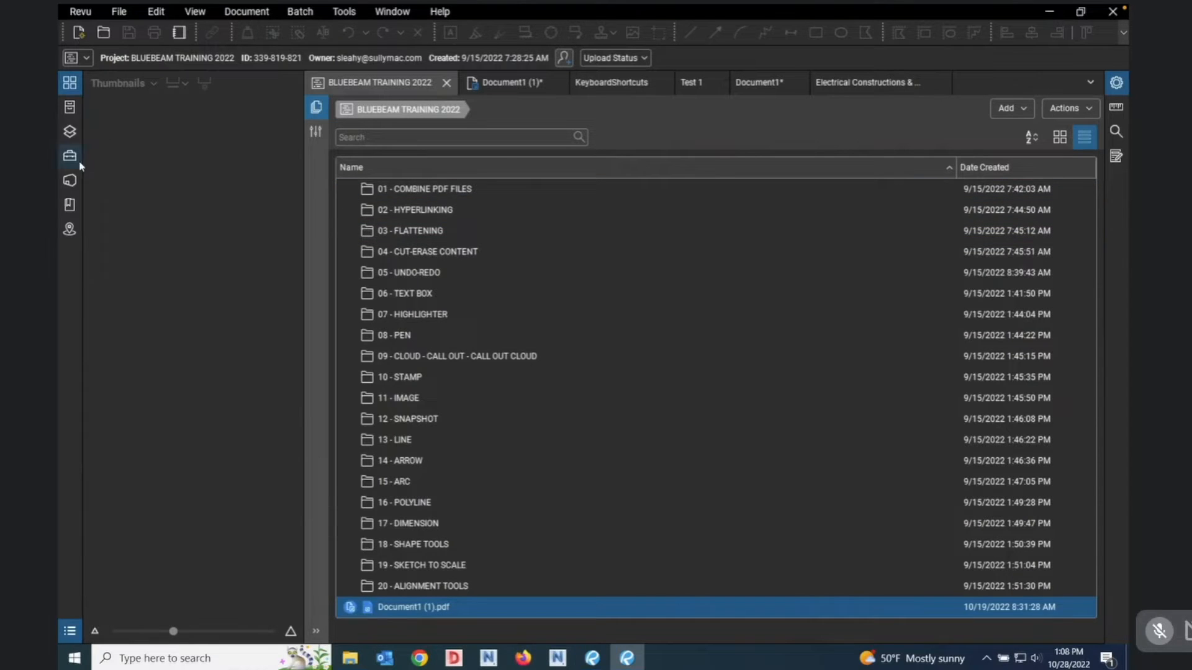
left_click(71, 90)
left_click(278, 88)
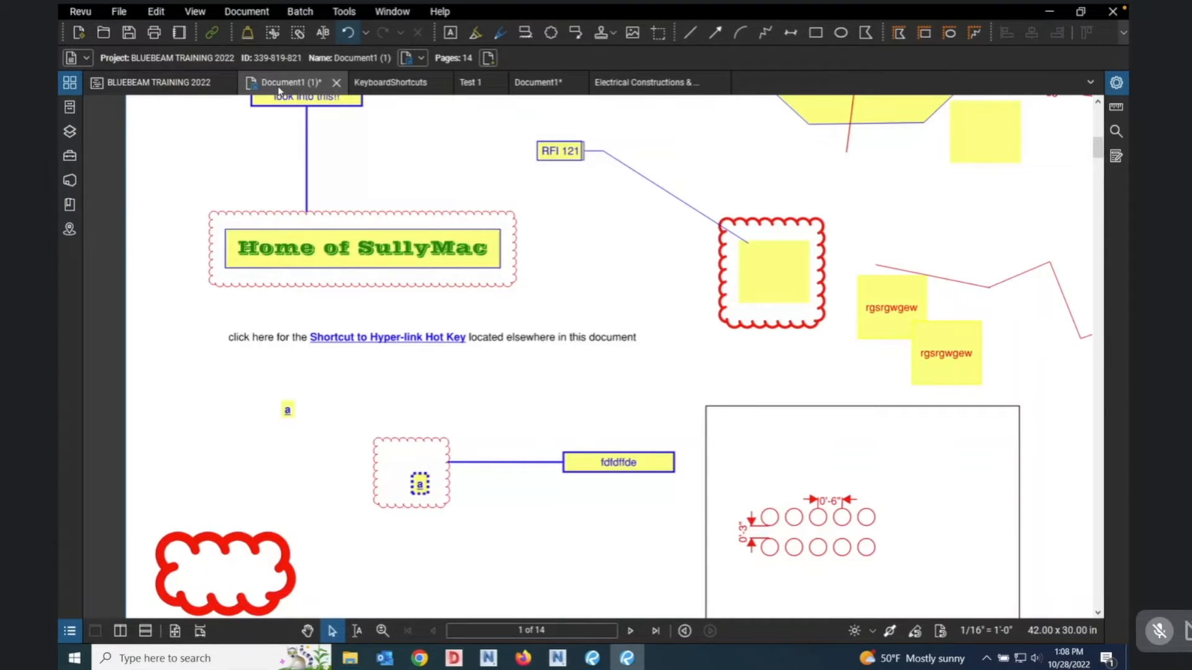
left_click(70, 83)
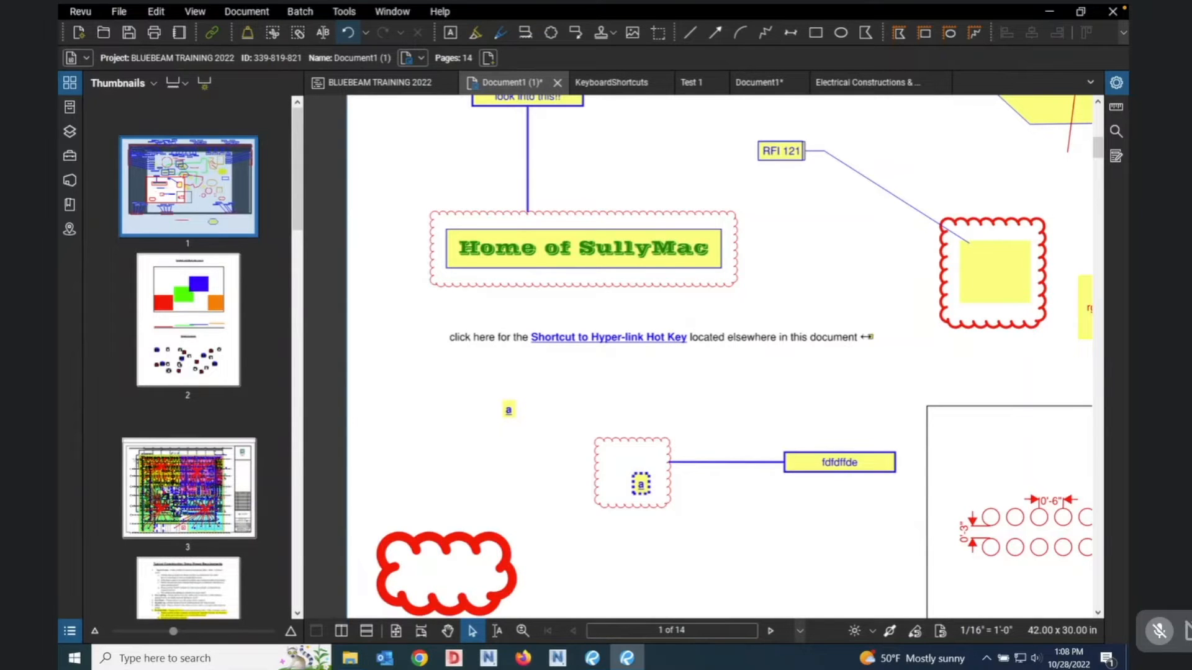
left_click(609, 339)
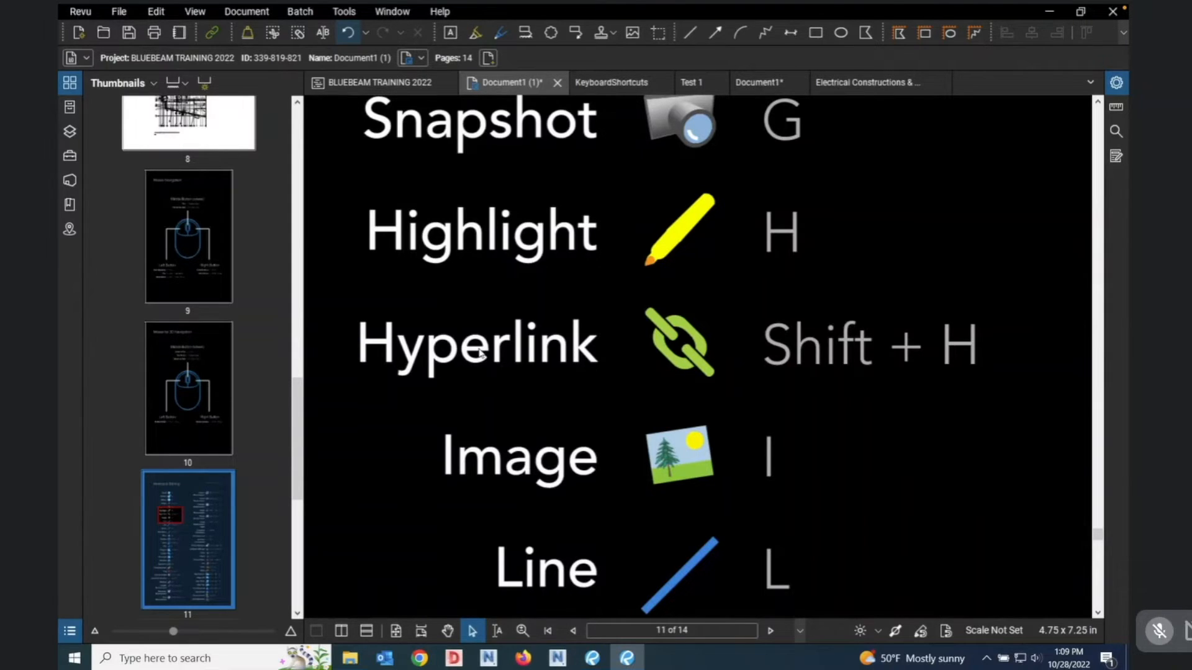
Go back to page 1 of Document1 (1), inspect the Action settings of the Shortcut to Hyper-link Hot Key link, and cancel without changes.
left_click(408, 85)
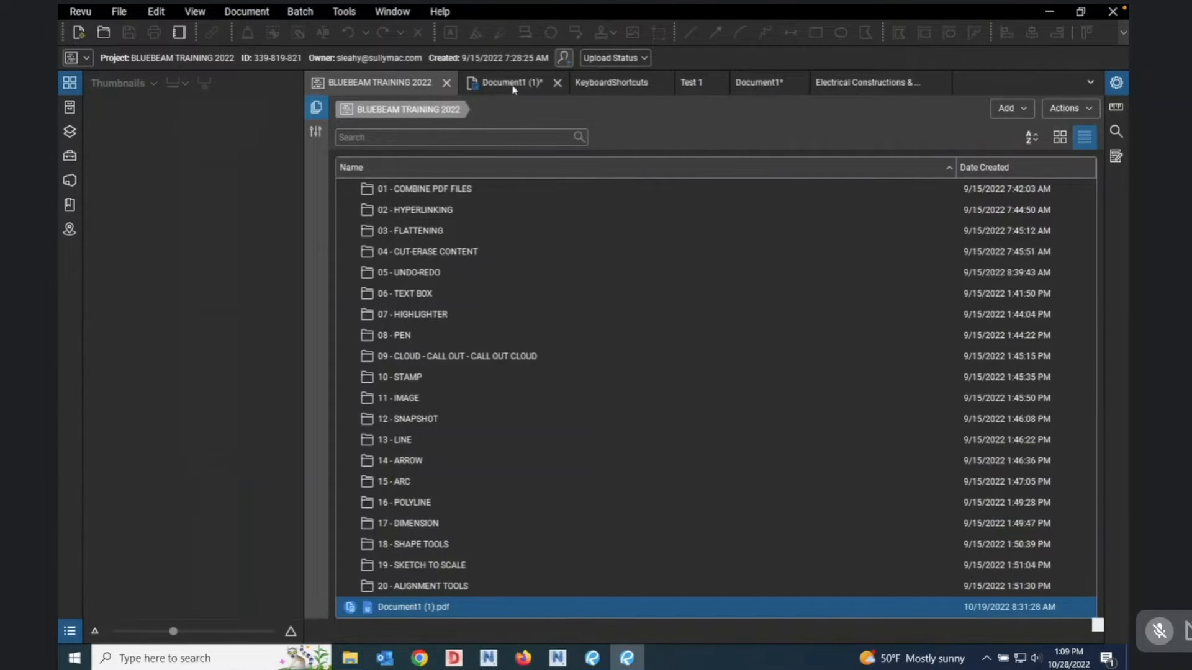
left_click(513, 87)
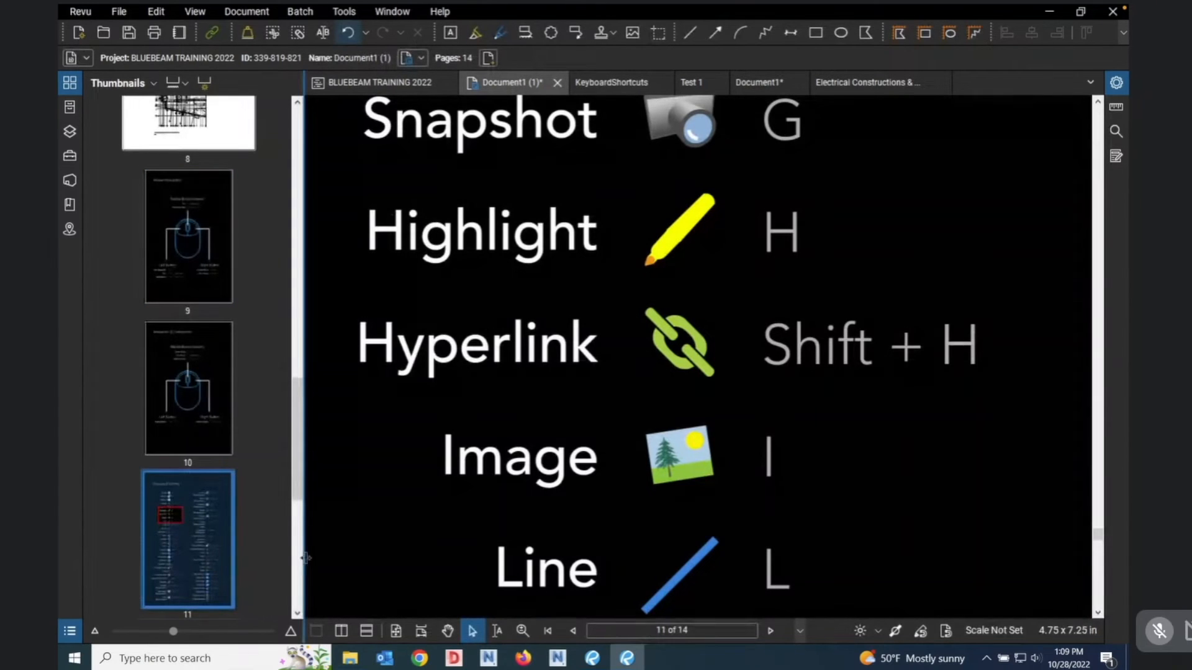
left_click_drag(297, 460, 293, 127)
scroll(199, 197, "up", 5)
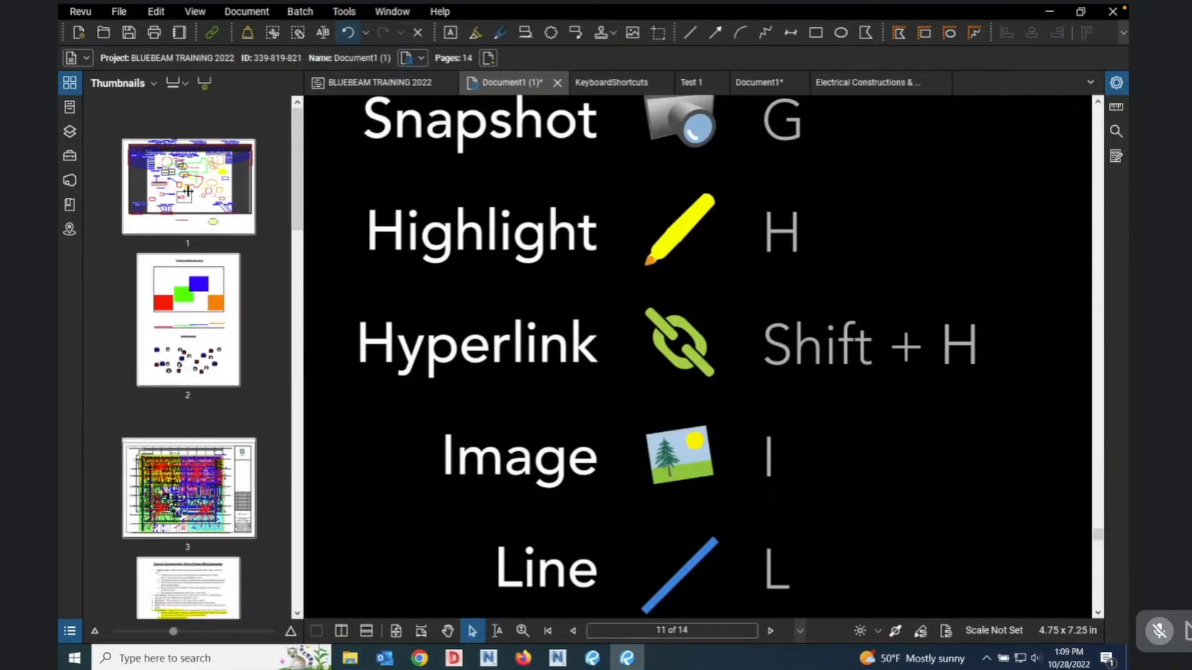
left_click(188, 191)
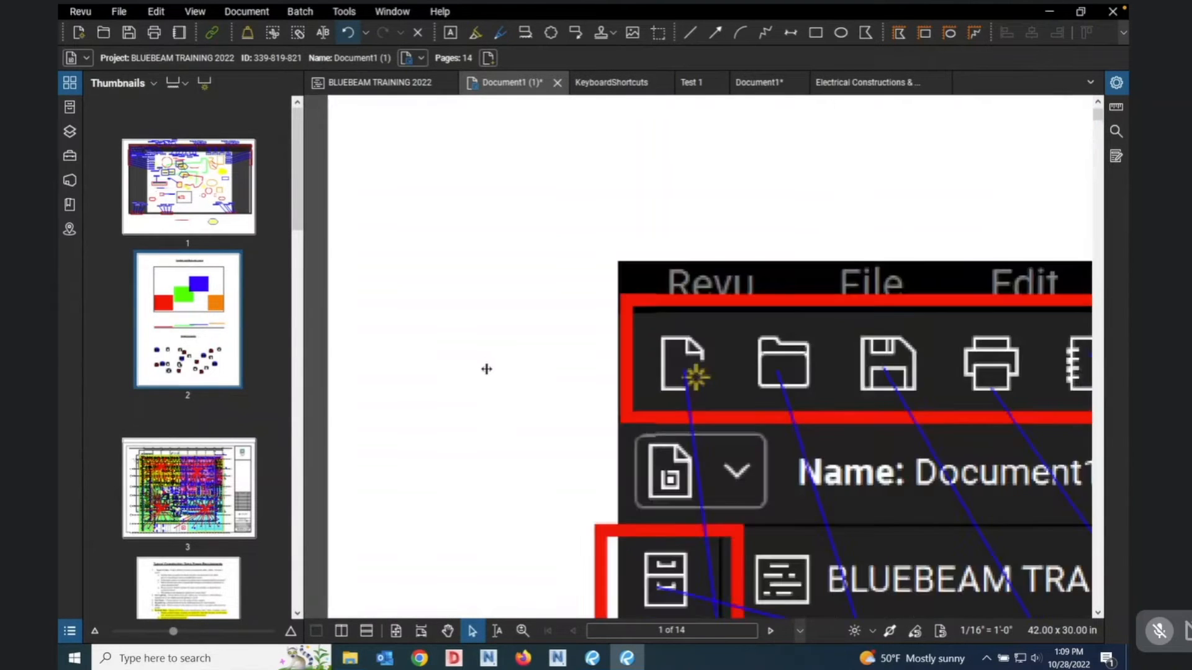
scroll(586, 383, "down", 8)
scroll(677, 499, "up", 8)
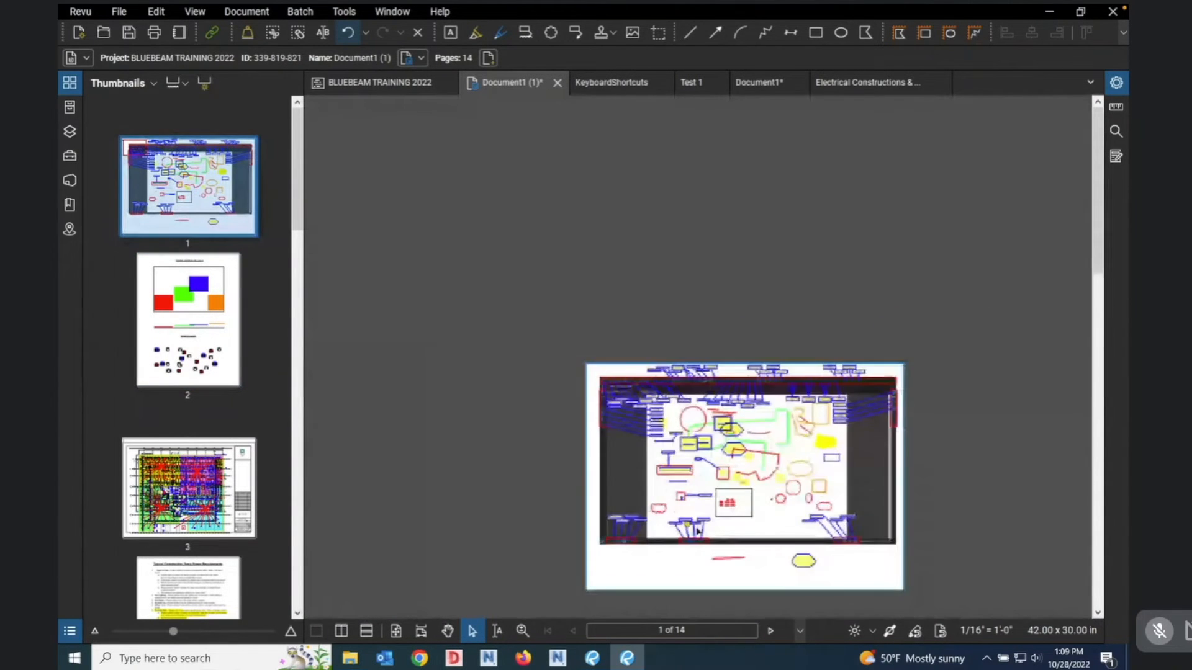
scroll(584, 285, "up", 6)
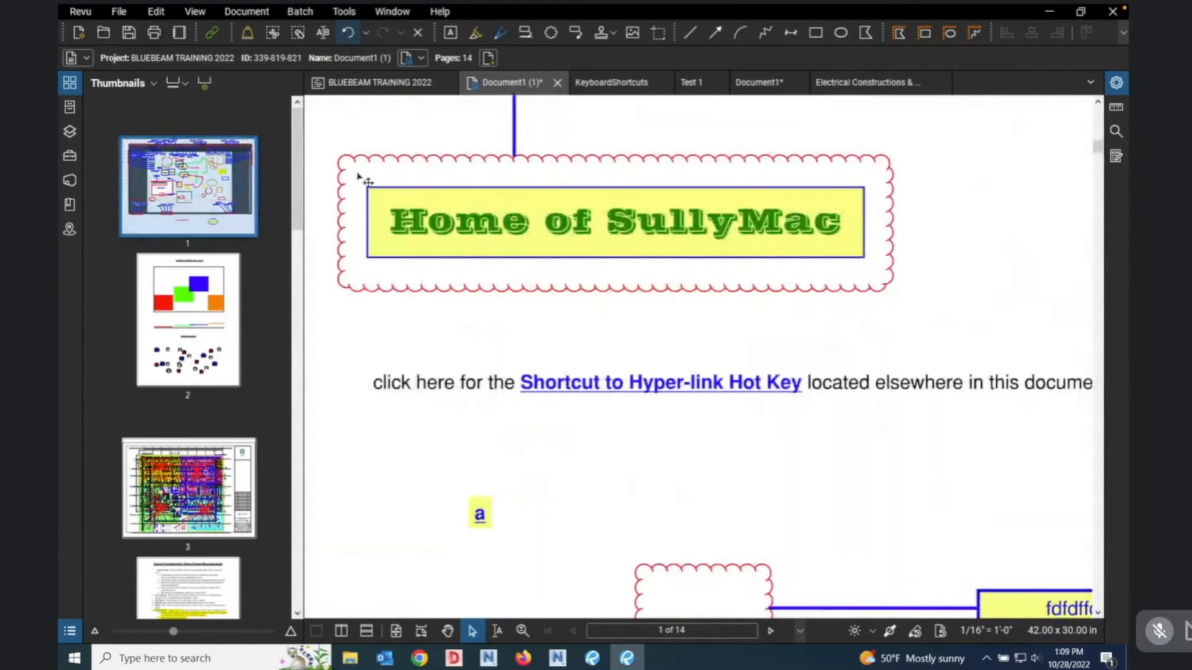
left_click(211, 32)
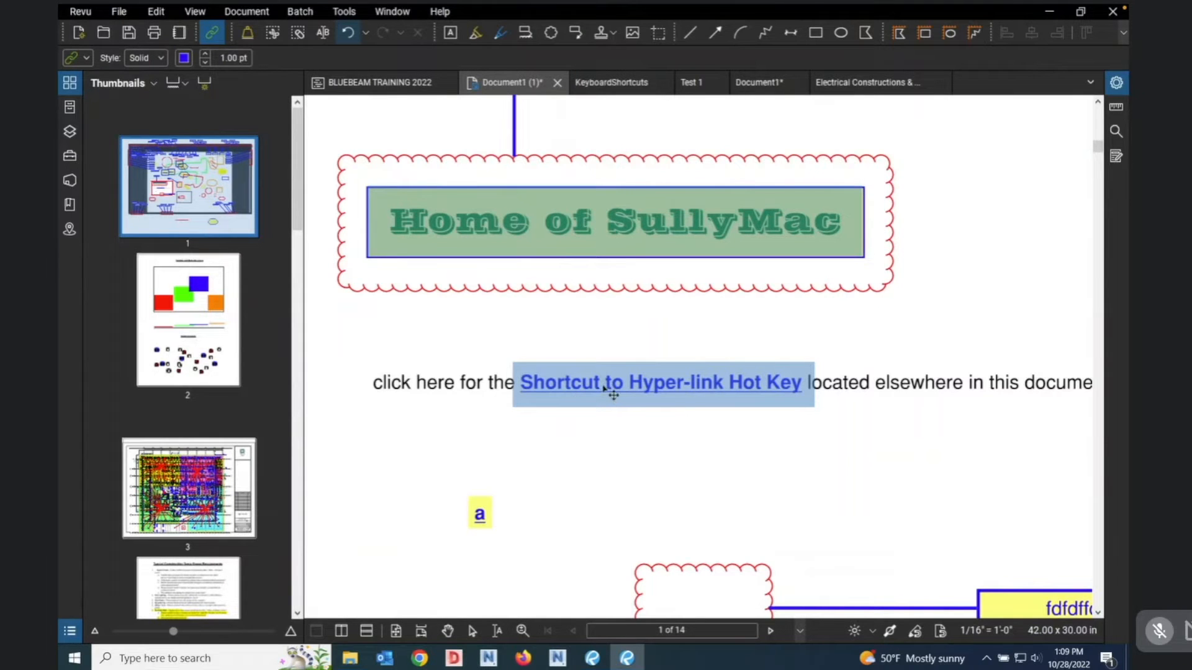
double_click(657, 394)
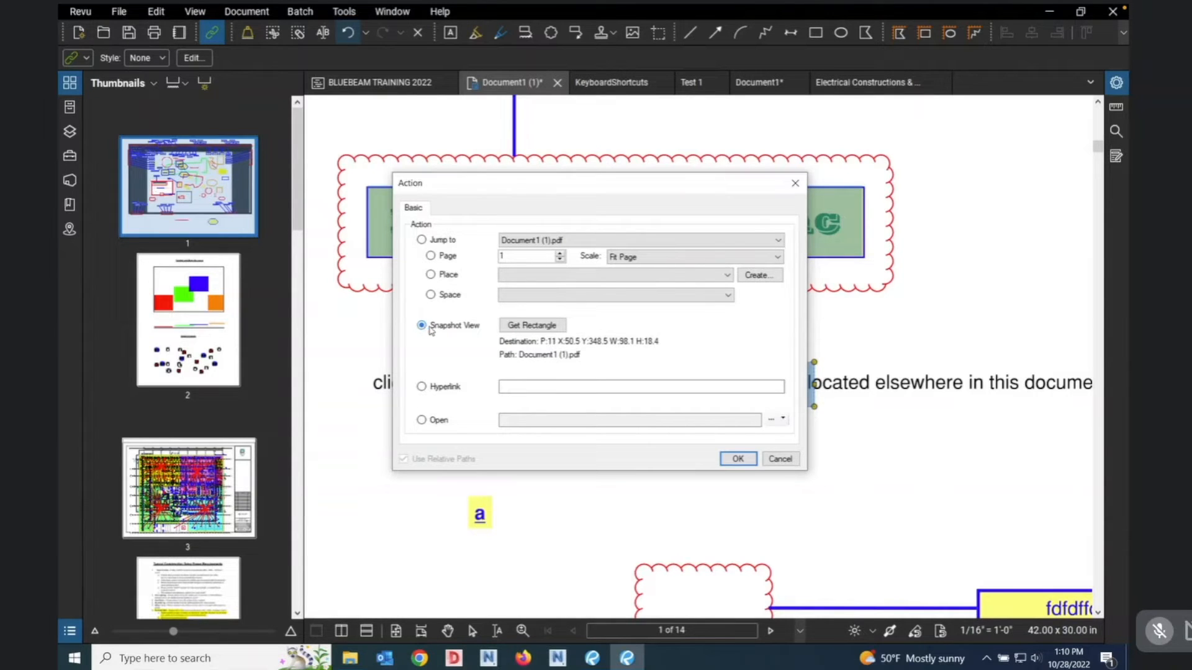
left_click(780, 459)
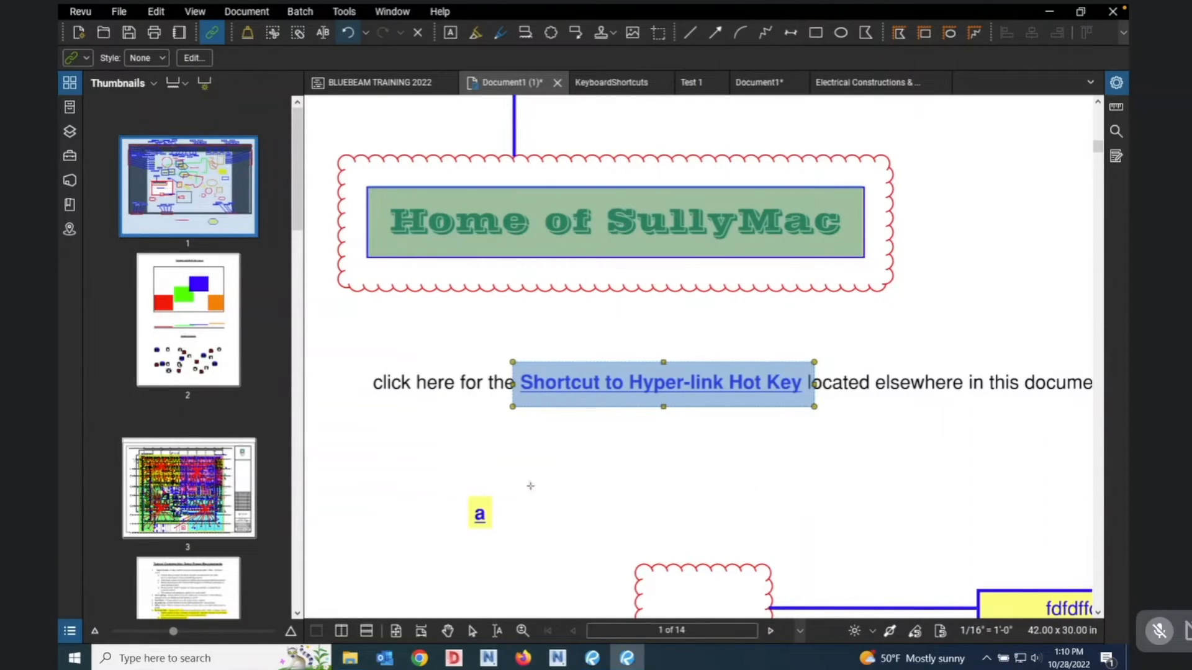
Draw a hyperlink area over the highlighted letter "a" below the Shortcut to Hyper-link Hot Key line.
left_click_drag(470, 496, 490, 529)
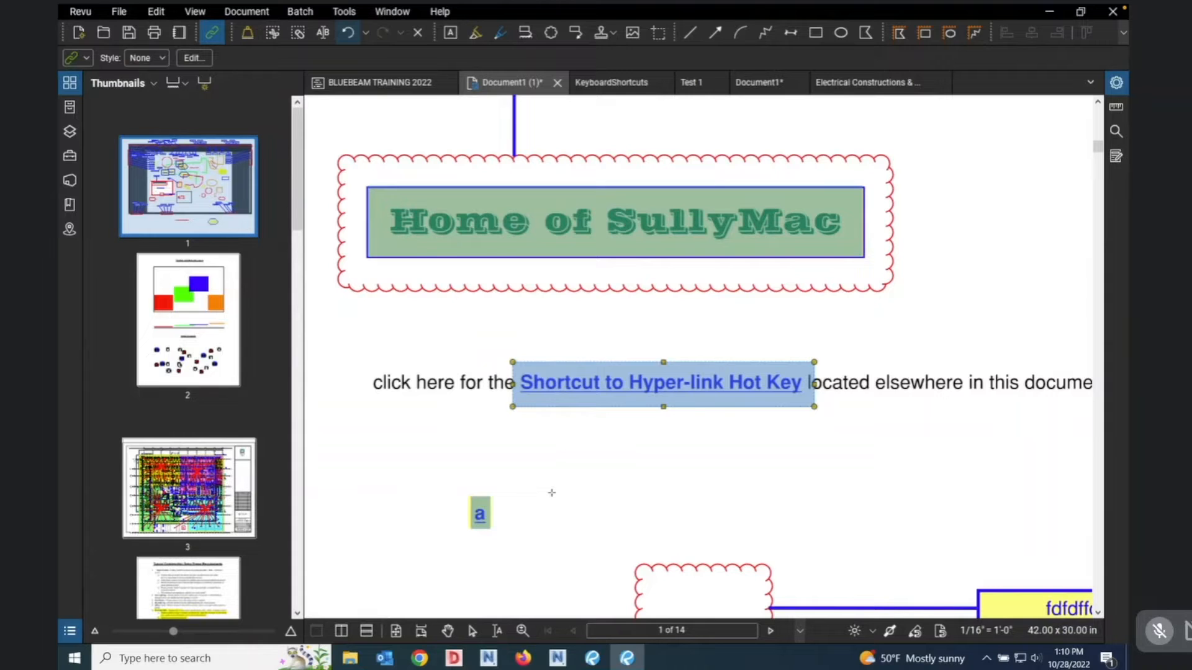
scroll(551, 492, "up", 3)
scroll(882, 423, "down", 1)
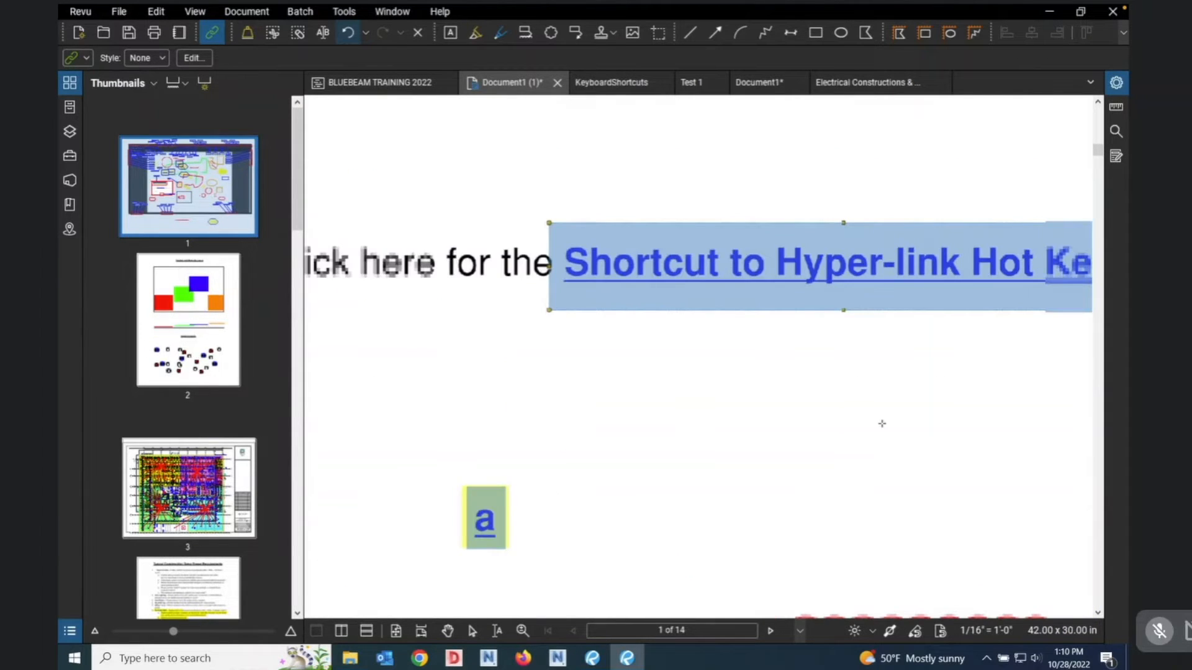
scroll(883, 423, "down", 1)
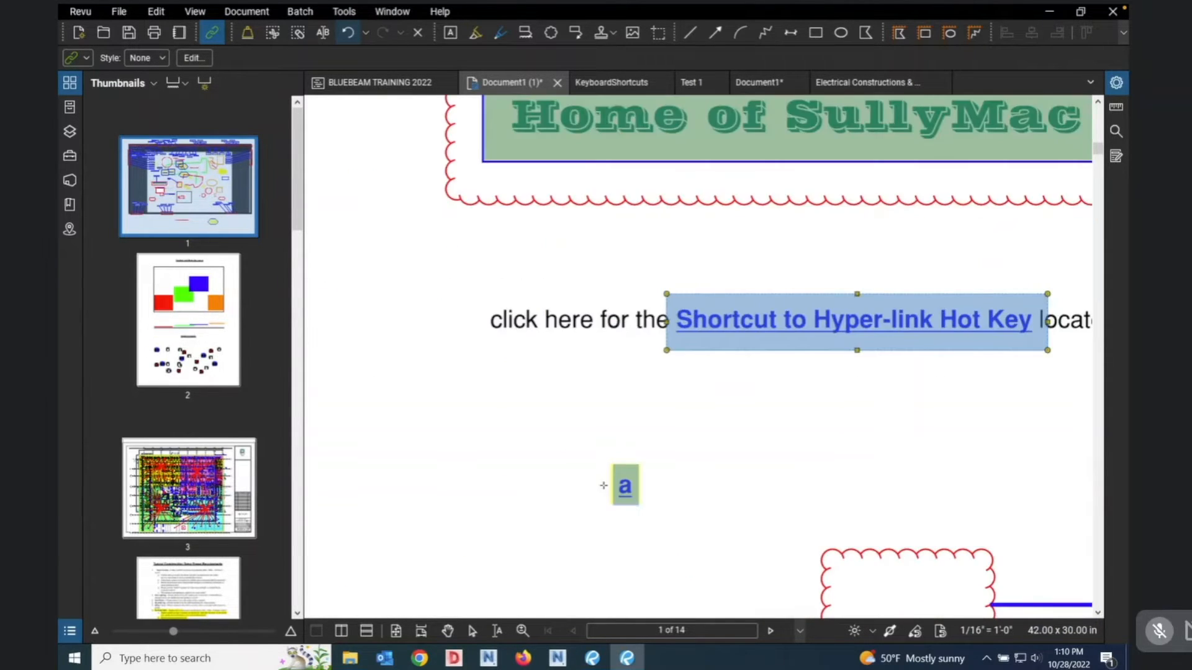
Set the "a" link's Snapshot View destination to a rectangle about 7.0 by 8.7 around the "a" of "and" in page 5's Under Slab Drainage item.
double_click(627, 490)
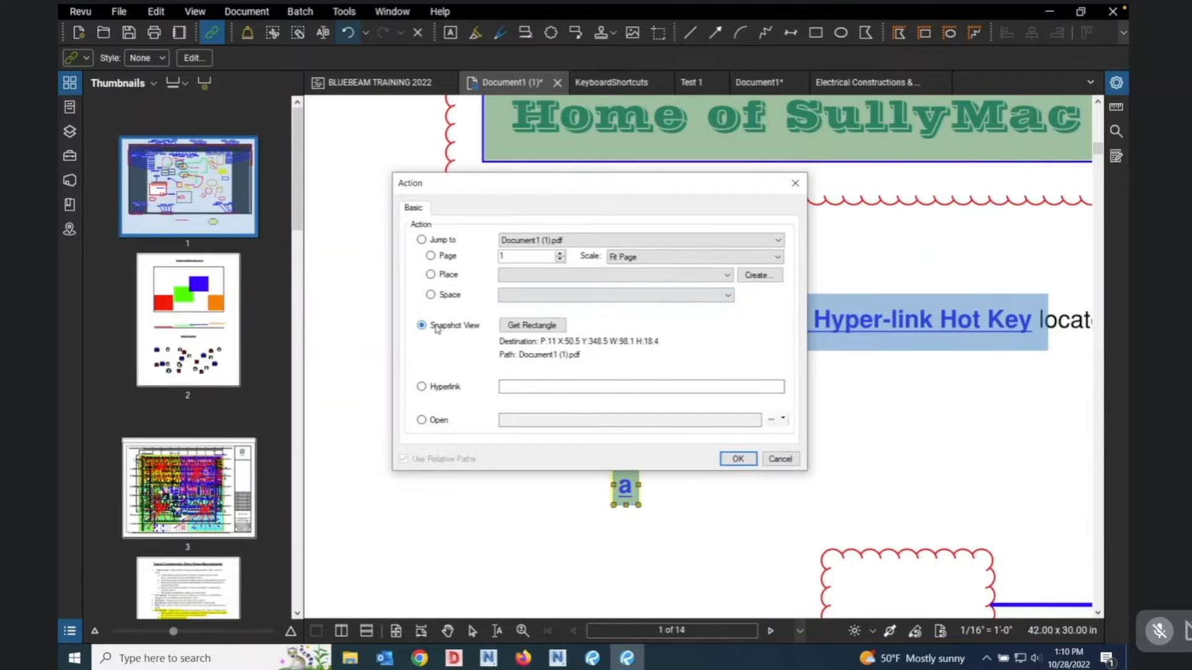
left_click(532, 325)
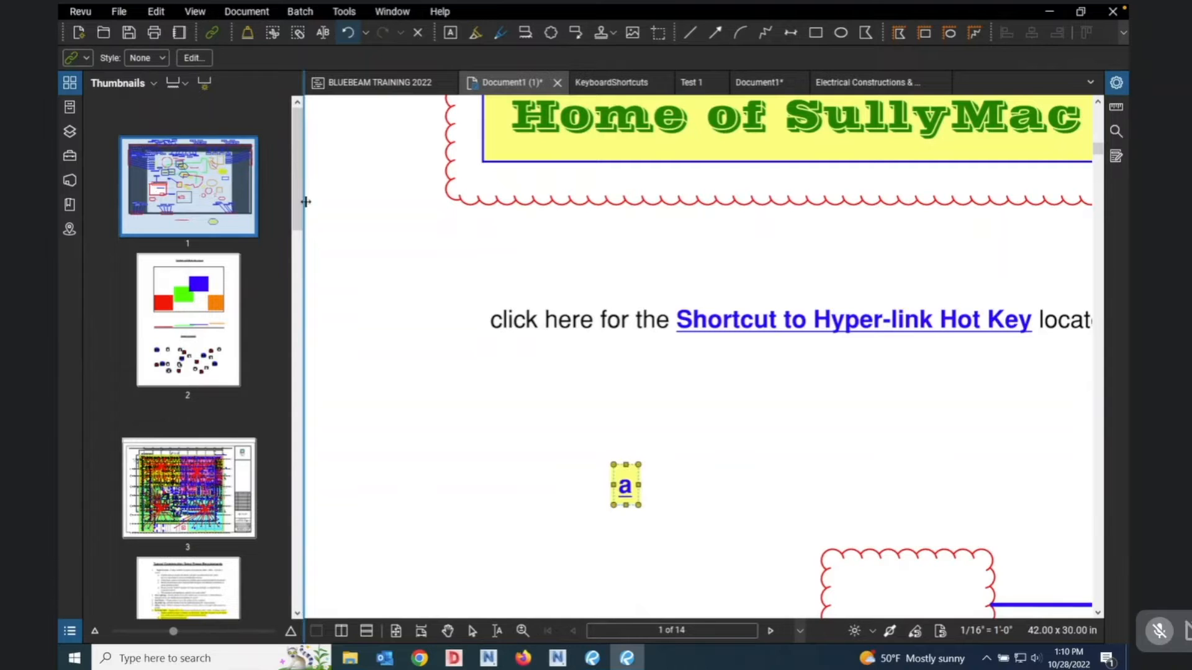
left_click_drag(299, 188, 321, 312)
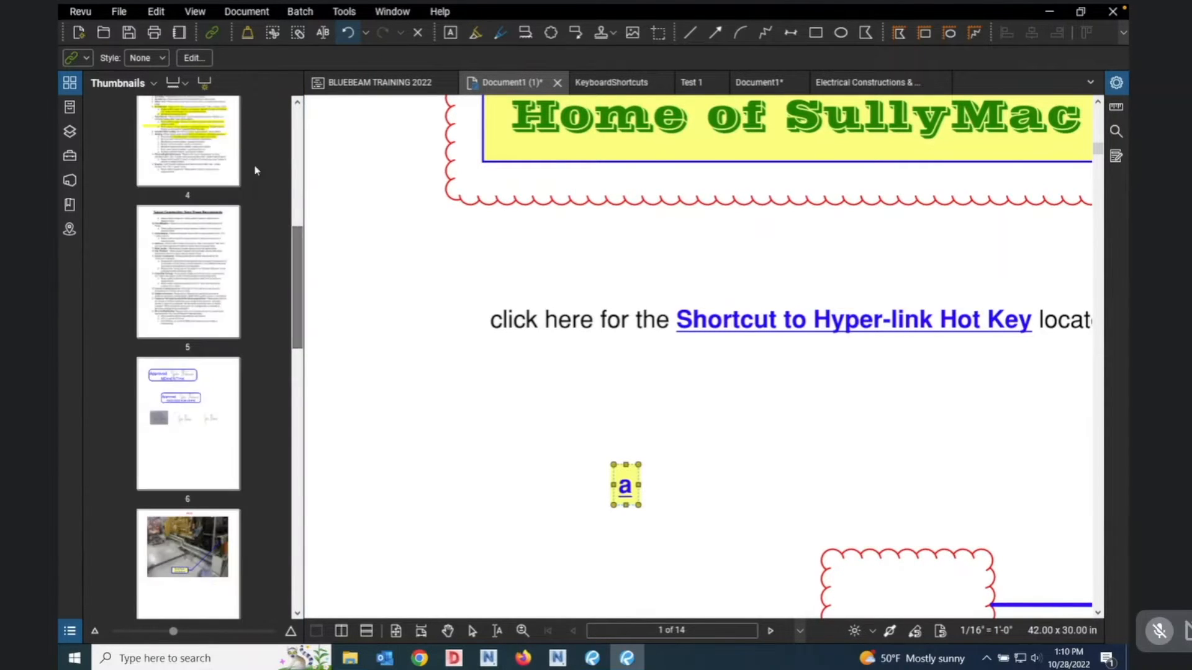
left_click(205, 288)
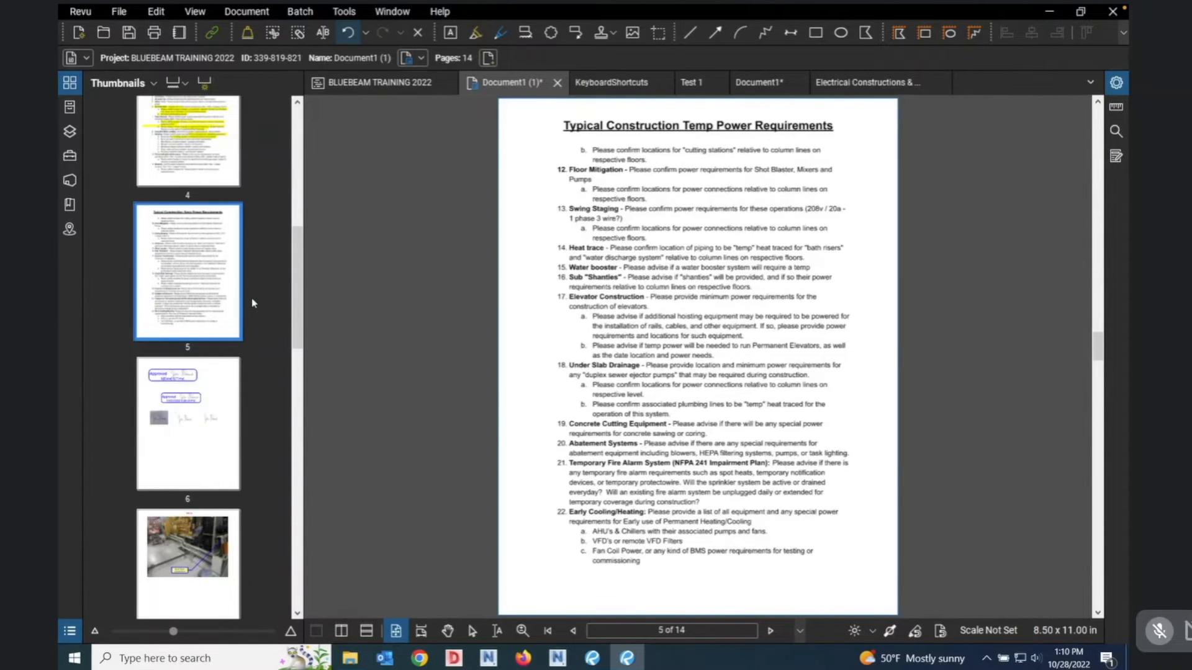
scroll(719, 377, "up", 5)
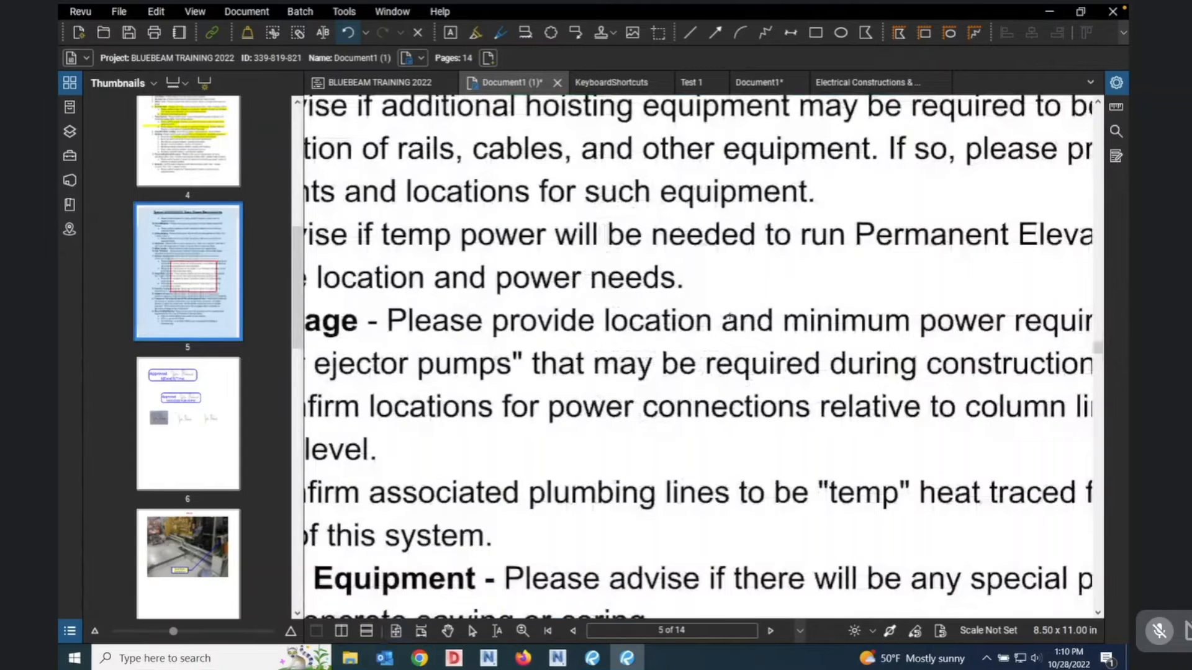
left_click_drag(719, 309, 740, 334)
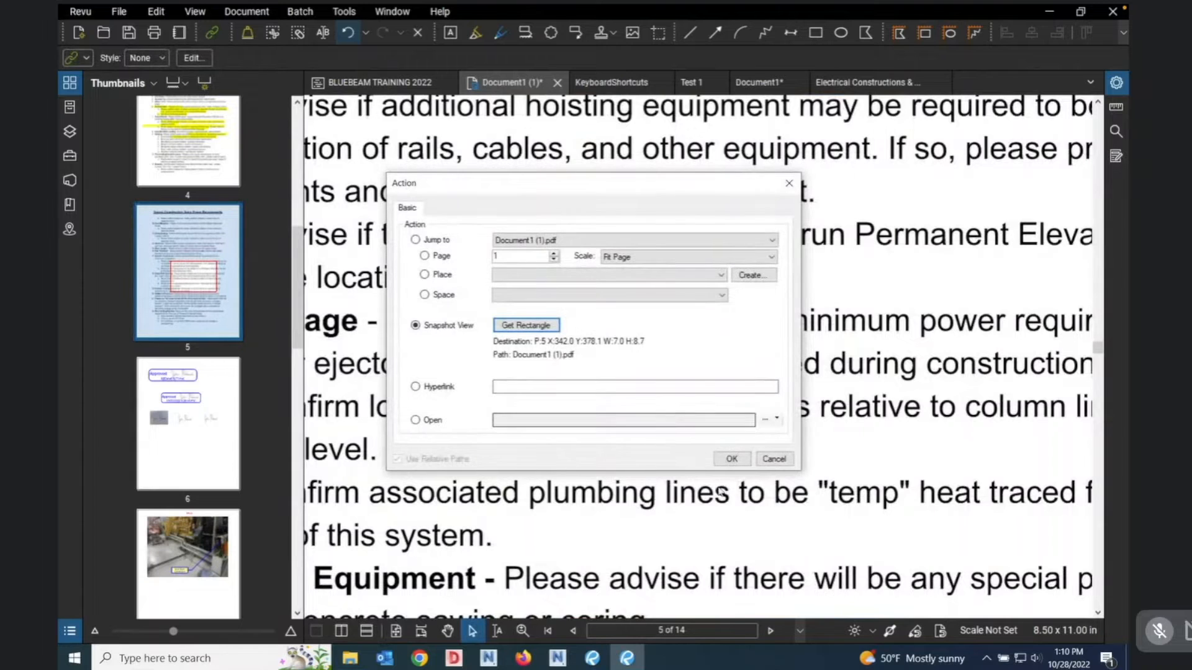
left_click(731, 459)
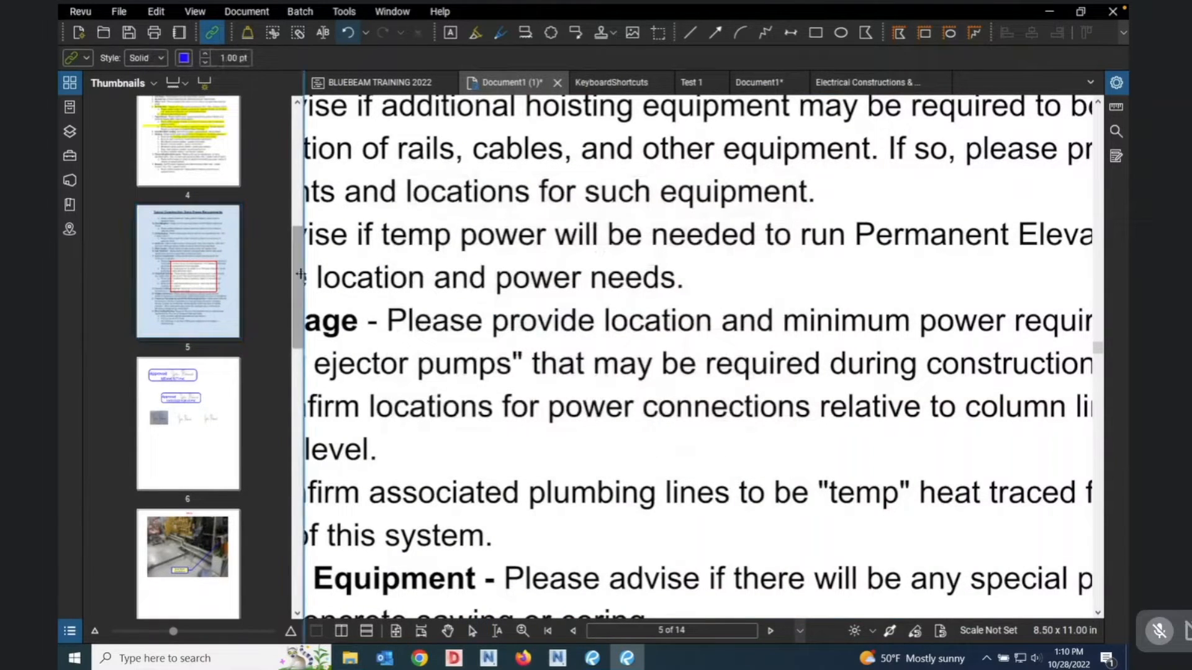
Return to page 1, leave hyperlink editing and test the link on the highlighted letter "a".
left_click(298, 103)
scroll(297, 103, "up", 6)
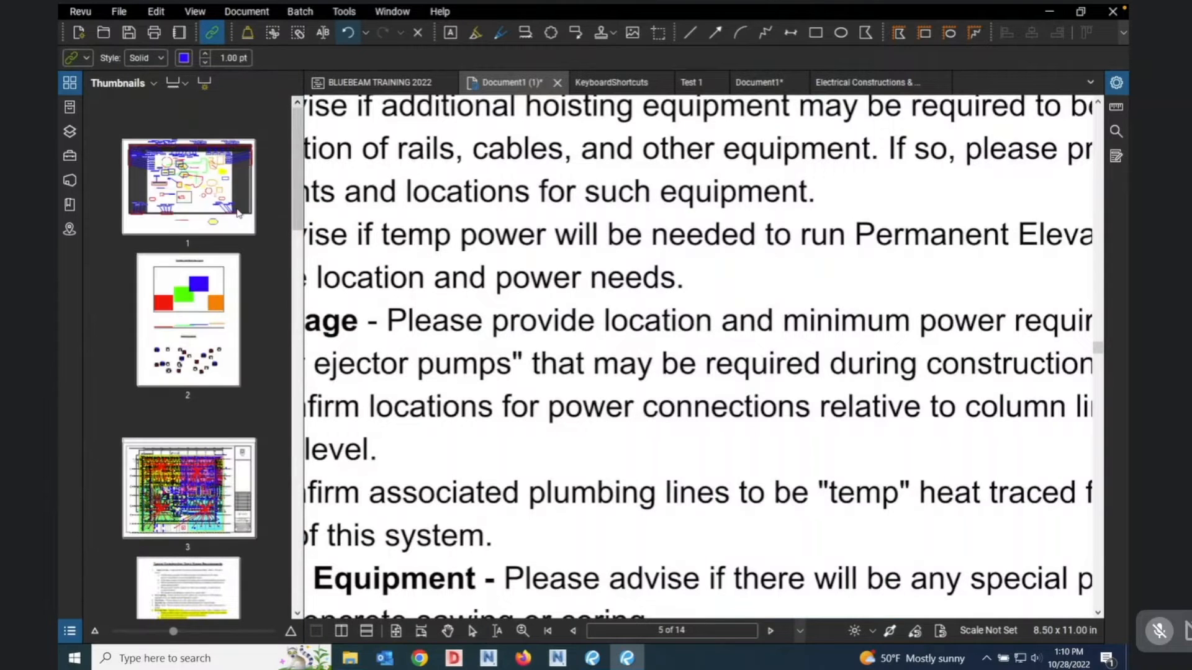
left_click(192, 202)
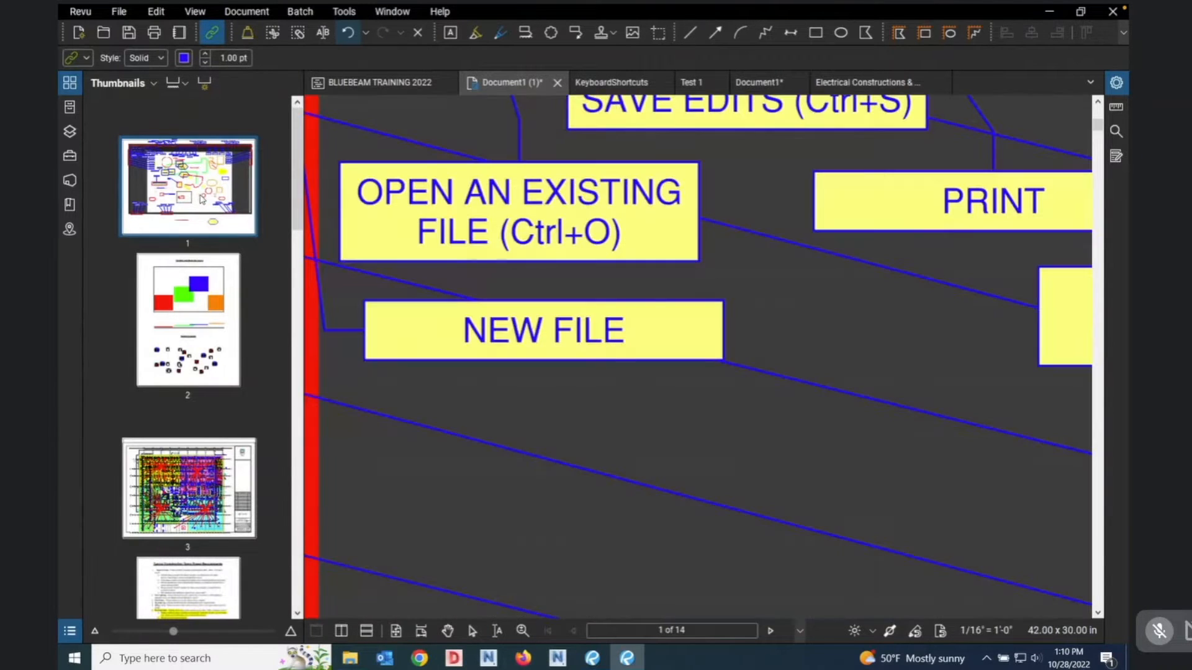
scroll(568, 390, "up", 5)
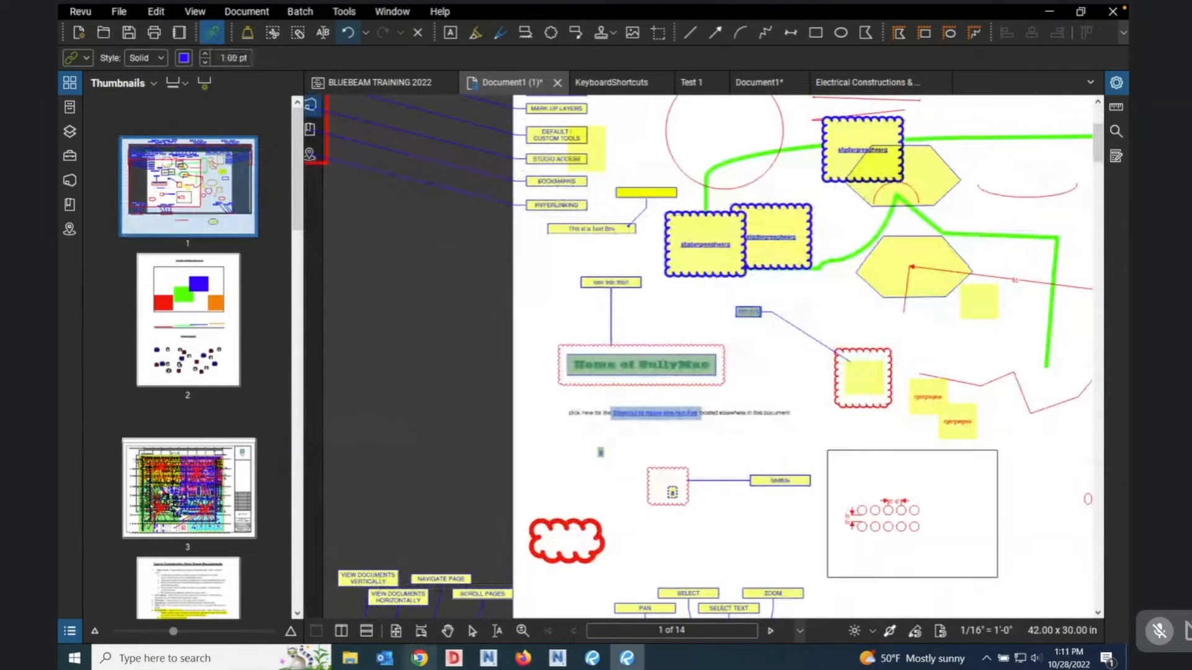
left_click(472, 631)
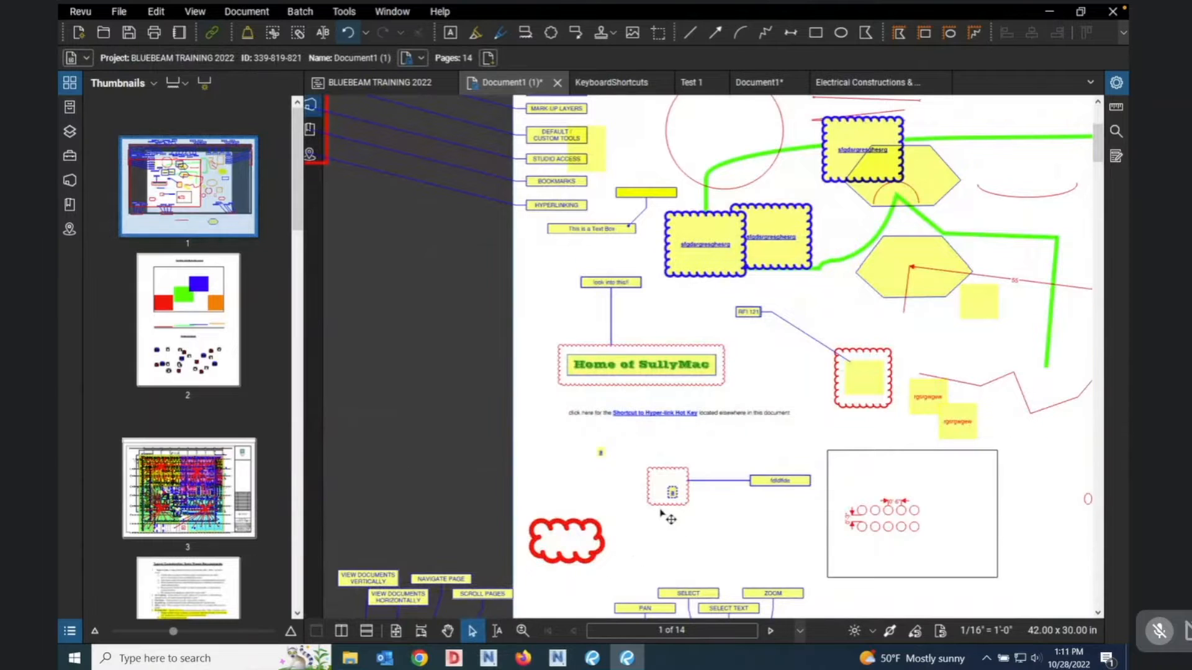
scroll(658, 509, "up", 5)
left_click(537, 372)
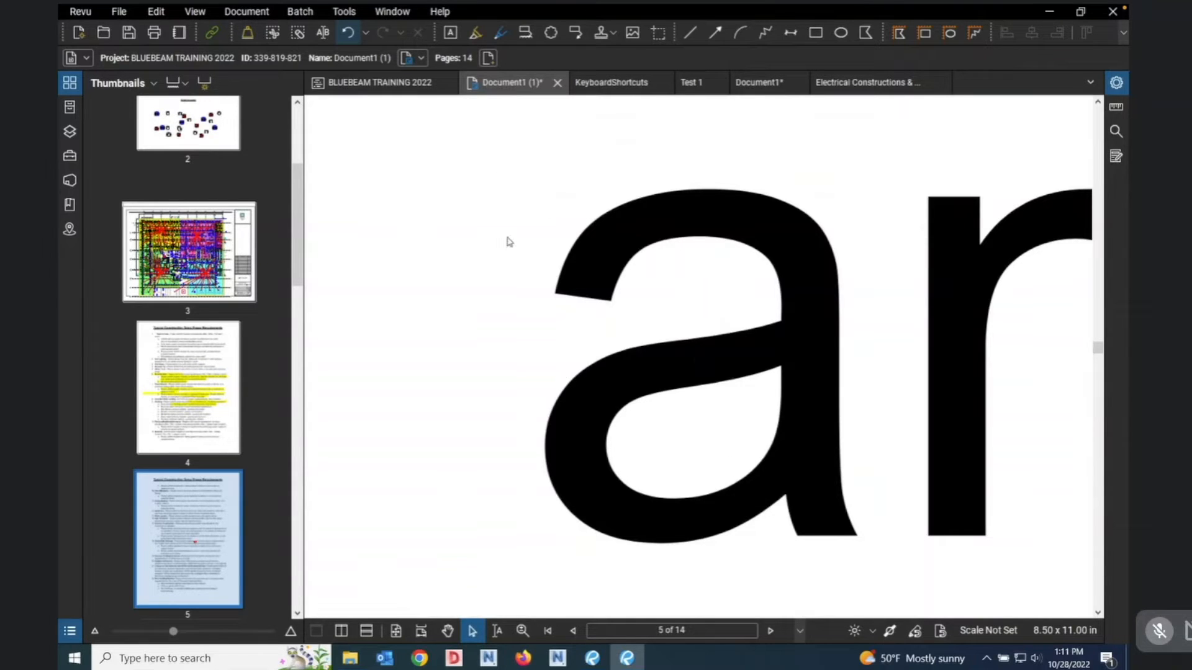
Return to page 1 of Document1 (1) and follow the hyperlink on the RFI 121 callout.
left_click_drag(303, 215, 296, 134)
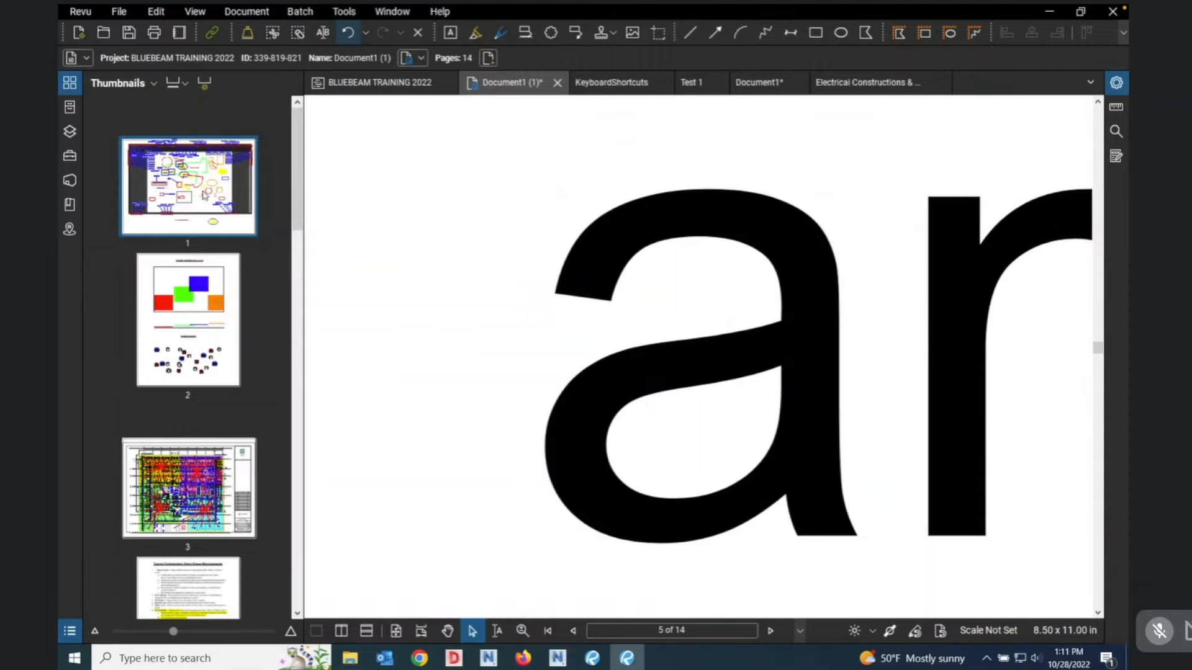
left_click(203, 181)
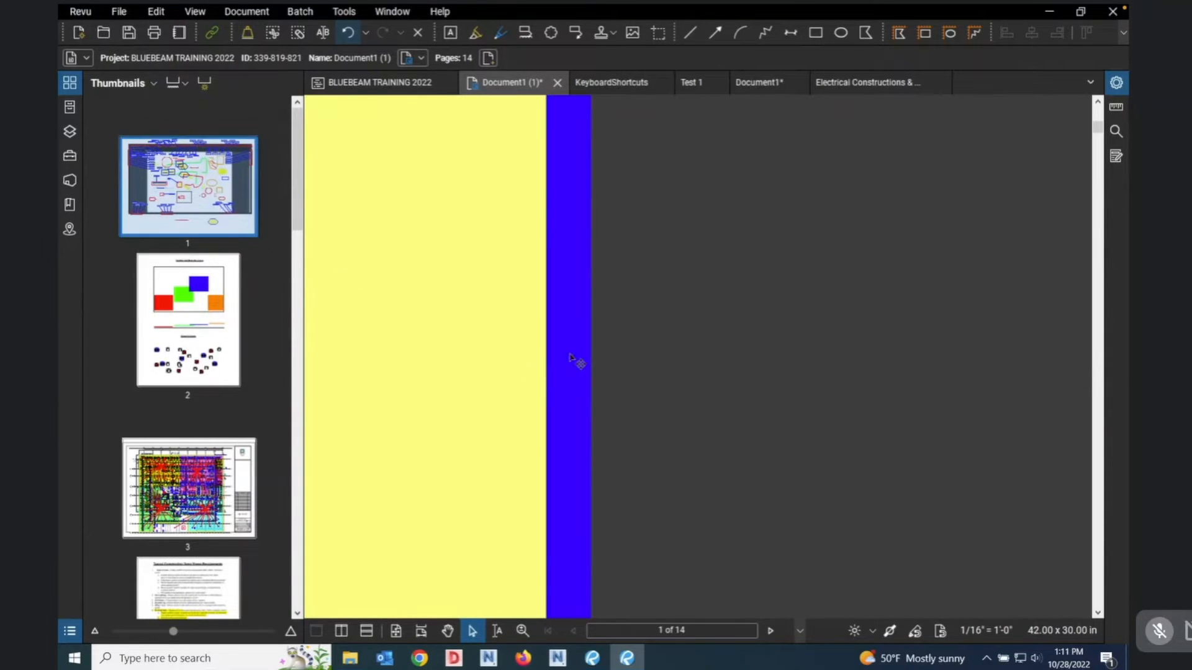
scroll(574, 356, "down", 2)
scroll(573, 356, "down", 4)
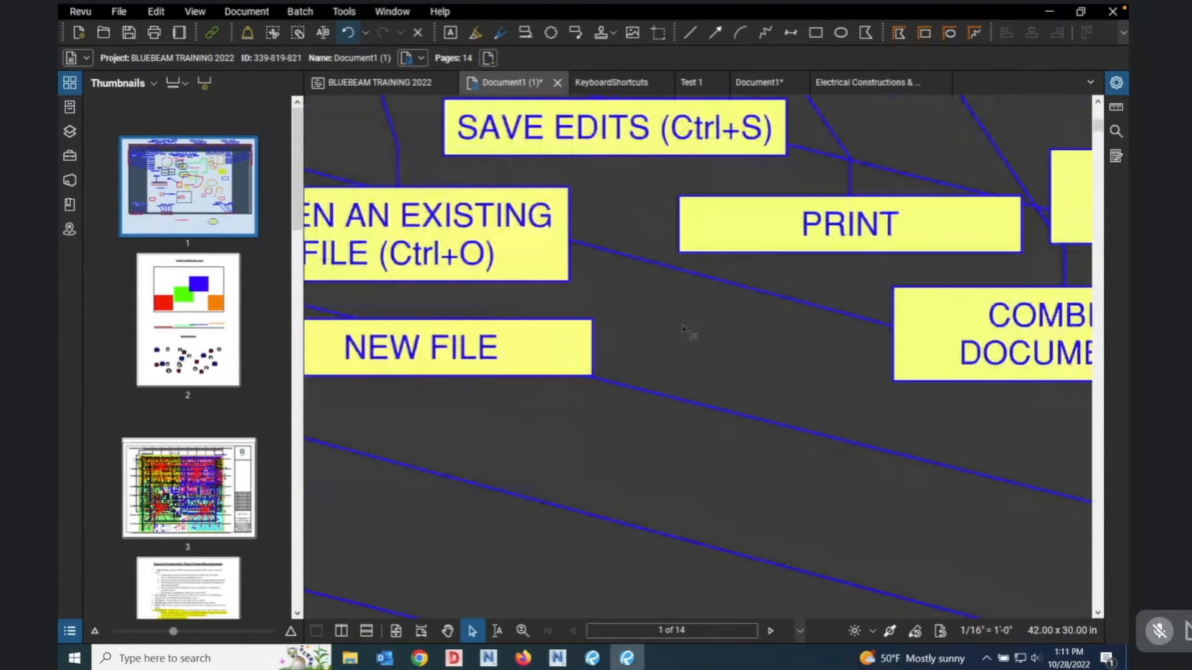
scroll(554, 264, "down", 1)
scroll(714, 373, "up", 3)
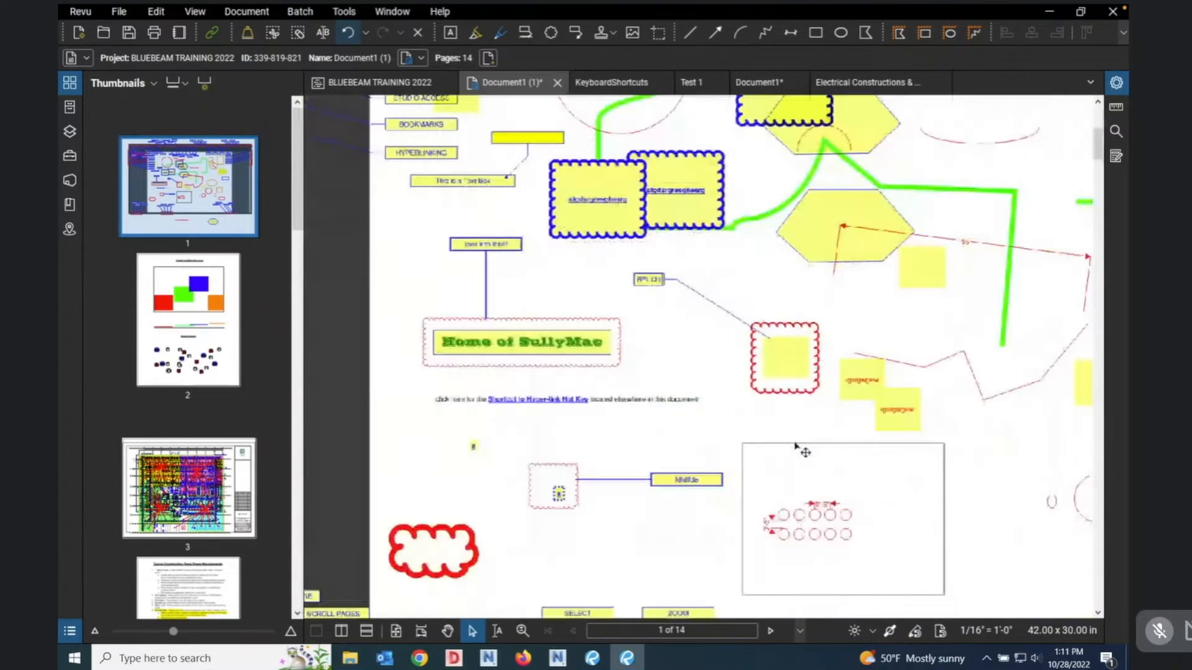
scroll(711, 323, "up", 1)
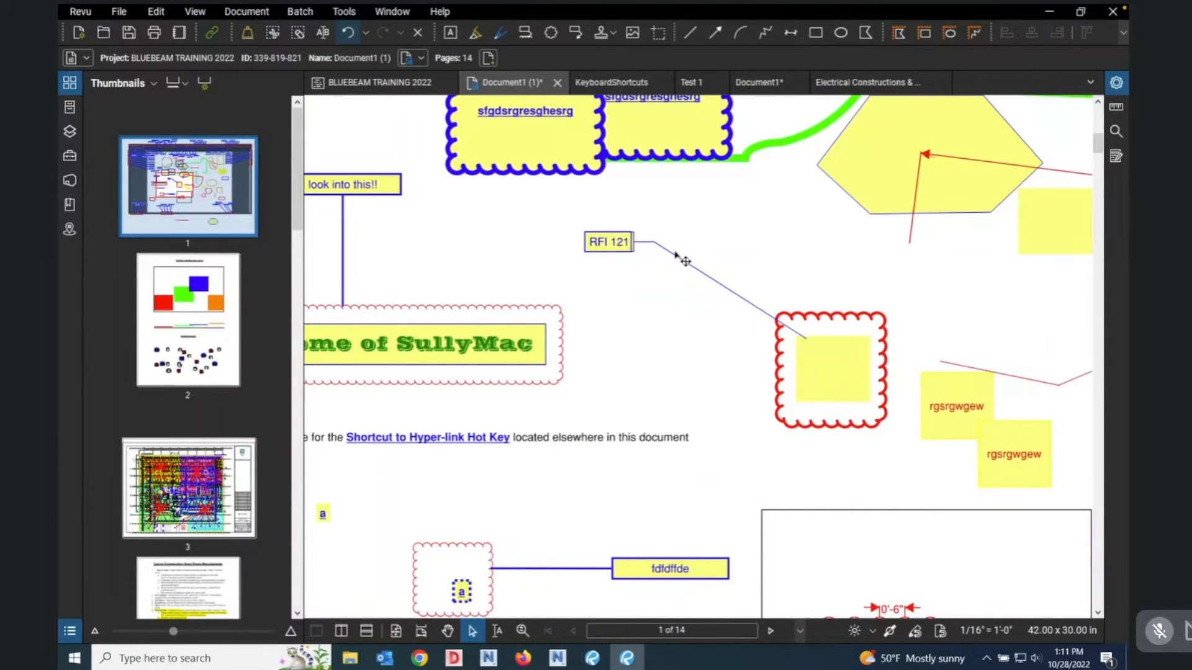
mouse_move(613, 247)
left_click(609, 242)
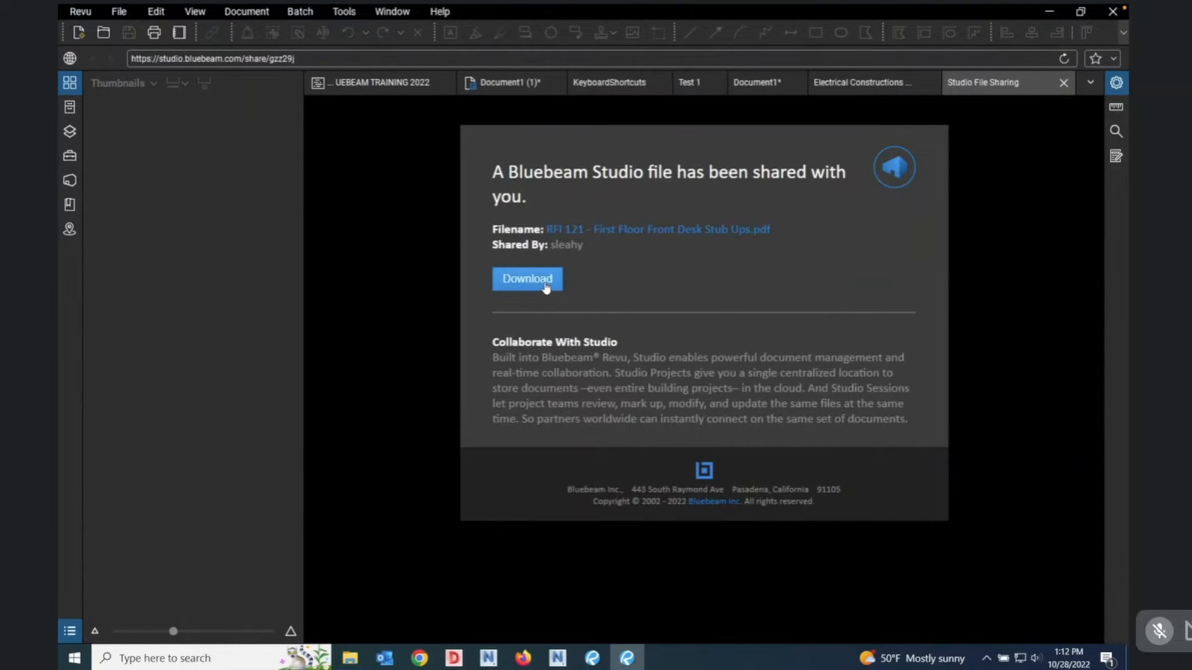
Download the shared RFI 121 - First Floor Front Desk Stub Ups PDF, then close the Studio sharing page and the RFI document.
left_click(527, 279)
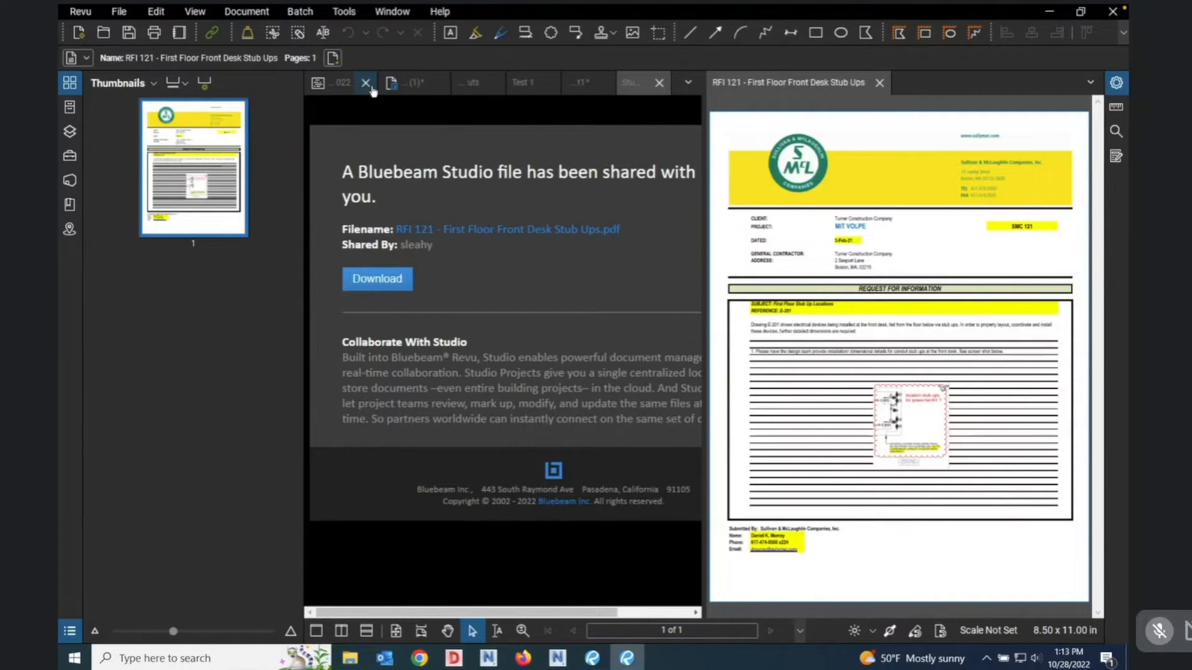
left_click(659, 83)
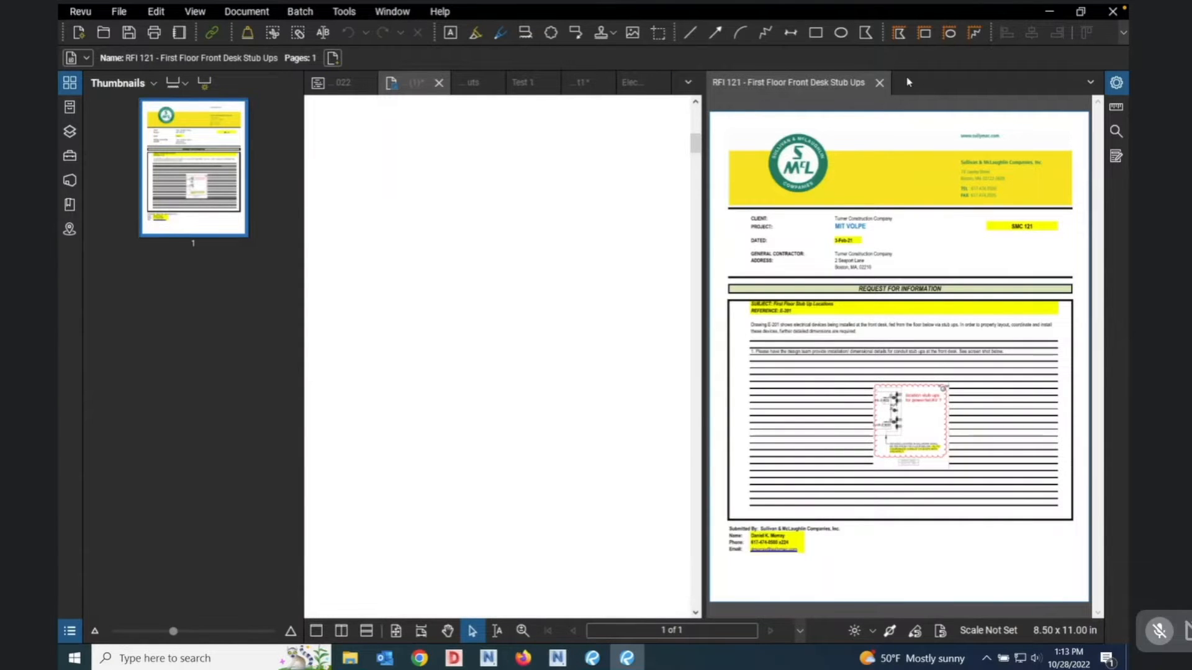
left_click(881, 83)
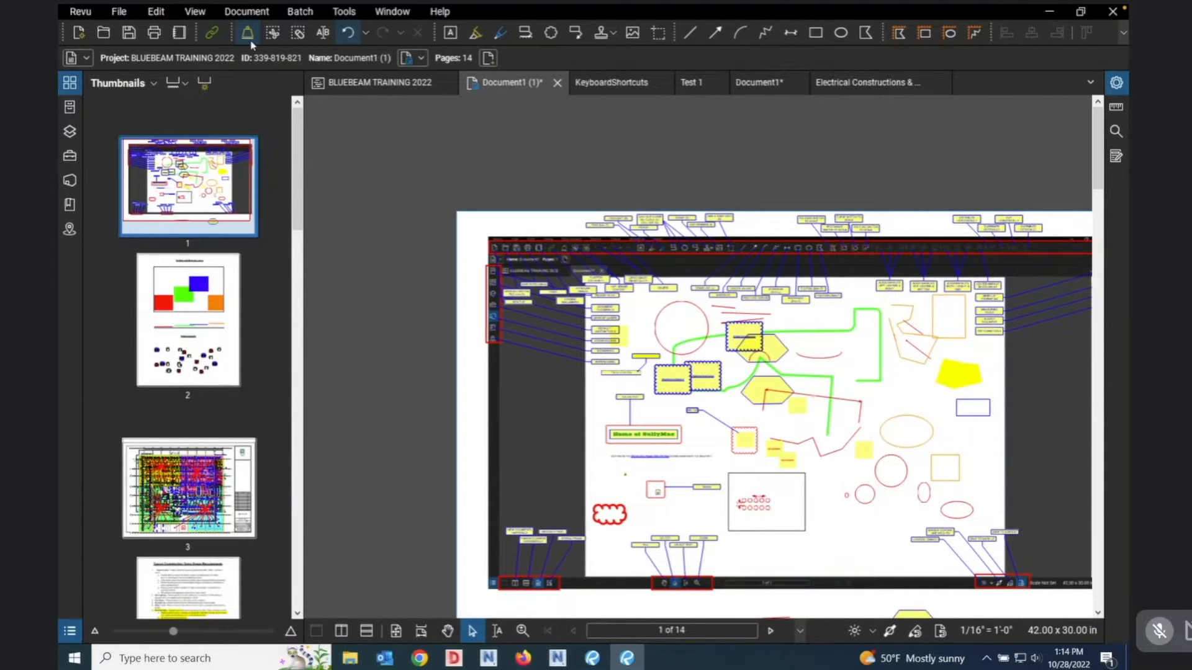
Go to page 2 and examine the Content and Mark-Up Layers diagram.
left_click(149, 301)
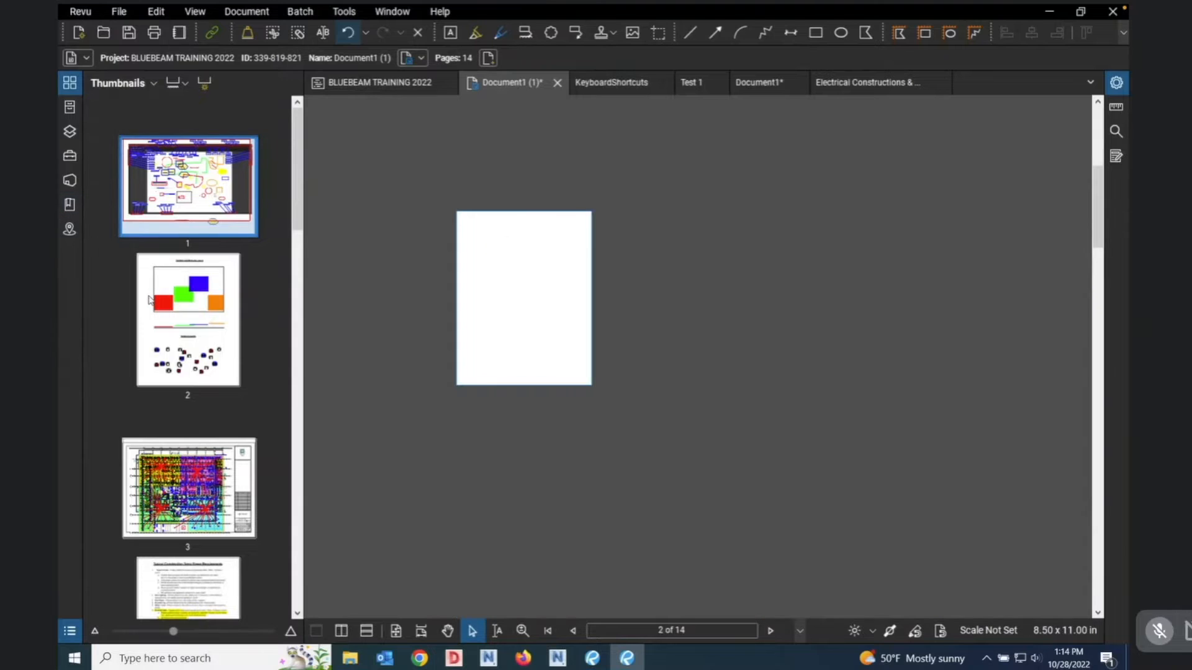
scroll(428, 264, "up", 6)
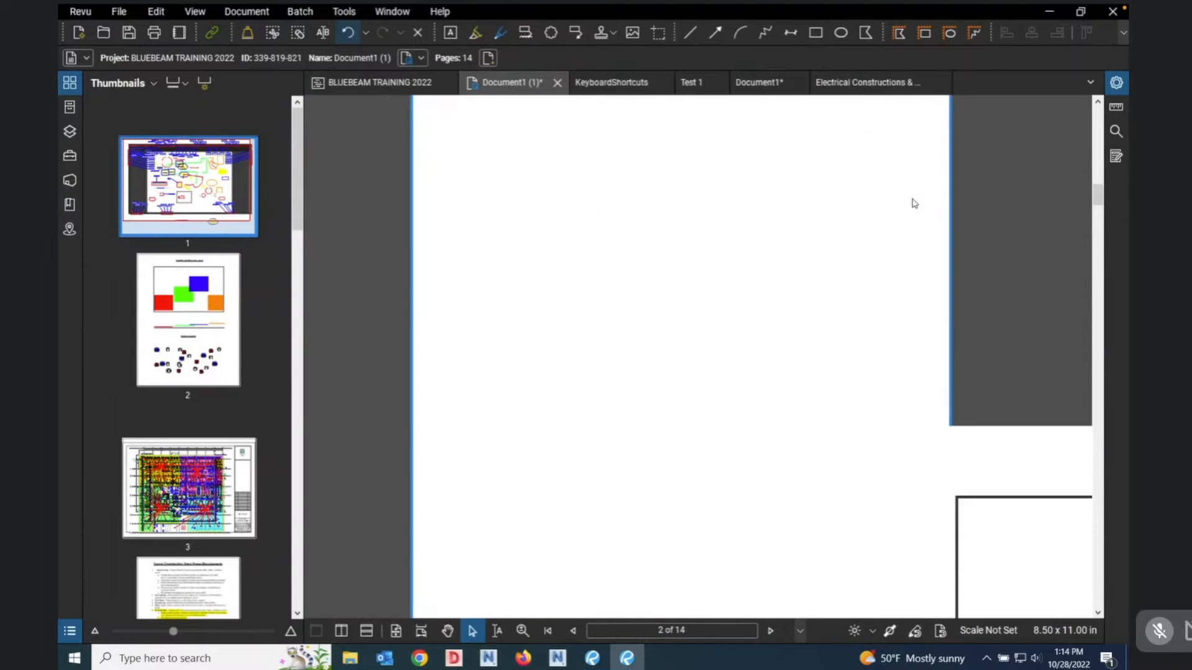
scroll(915, 203, "up", 1)
scroll(861, 471, "down", 3)
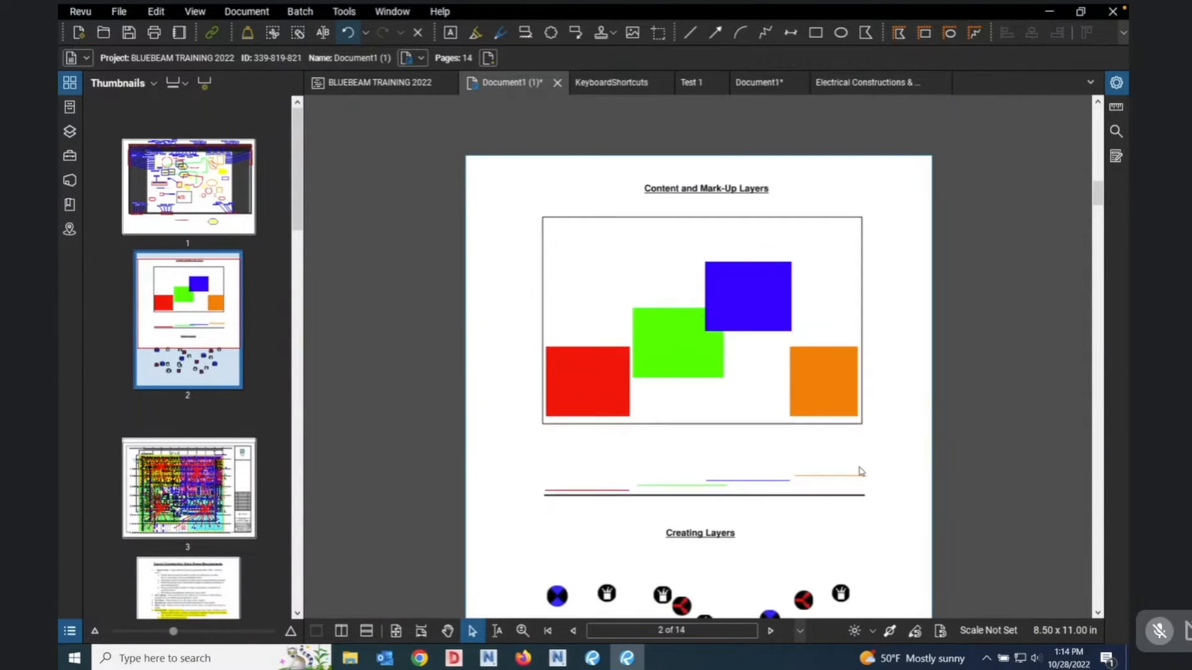
scroll(900, 354, "up", 1)
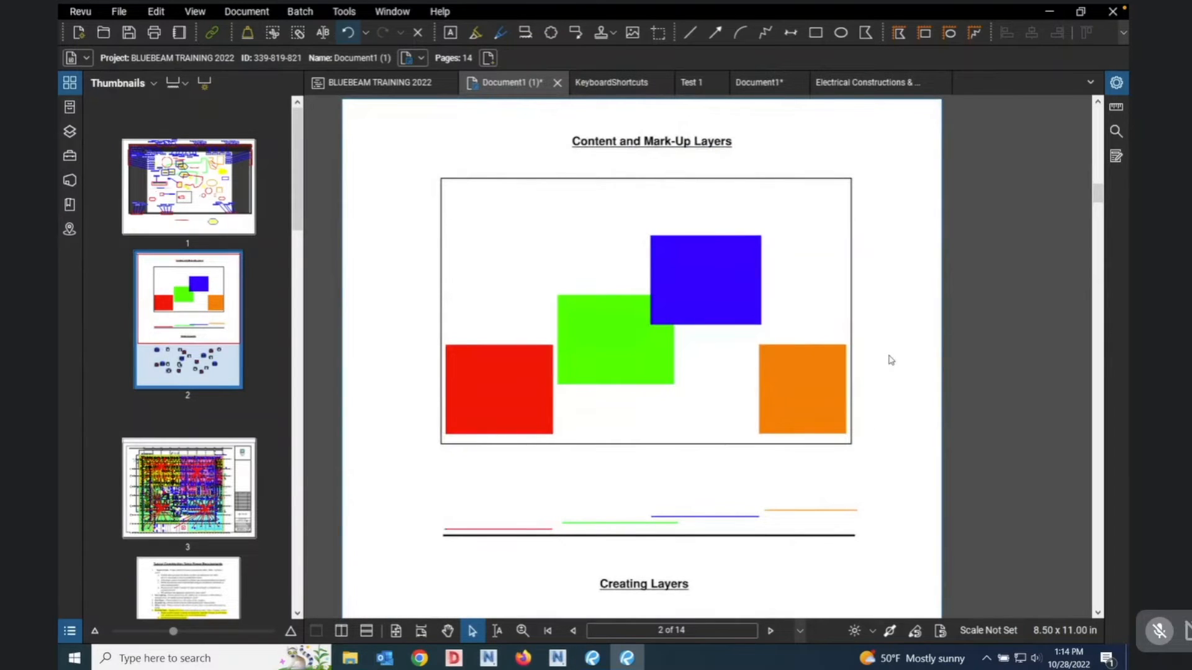
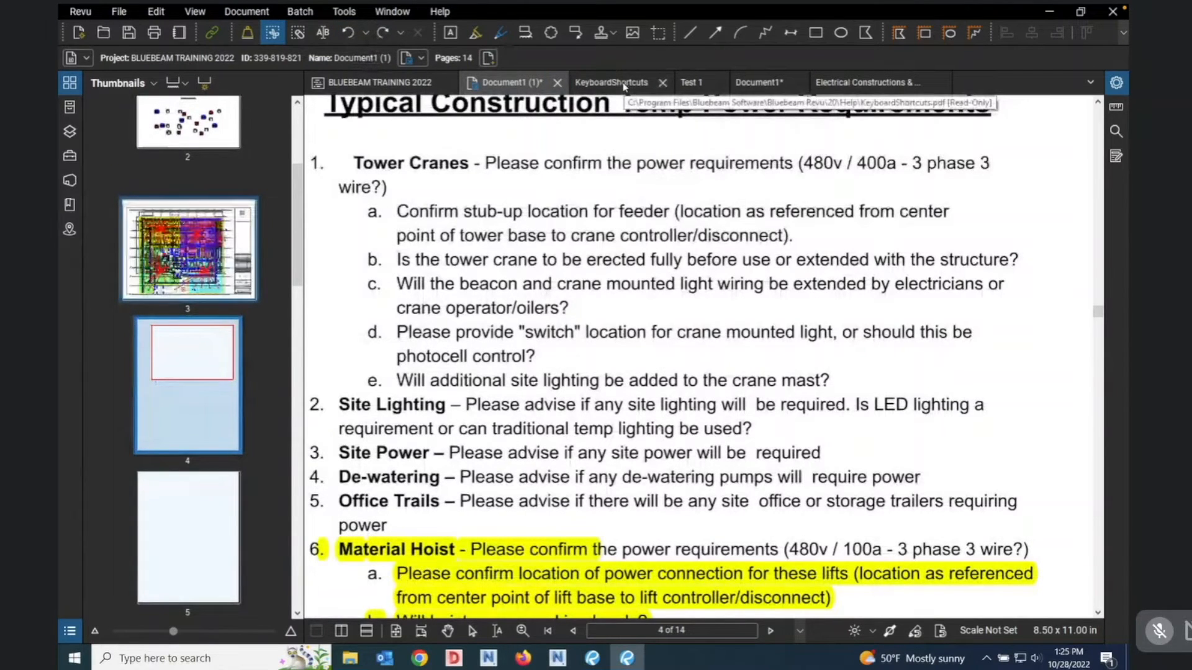
Go to page 3 and hide all nine of its active layers, from the CONTROL POINT LINE layer through STEEL.
left_click(228, 262)
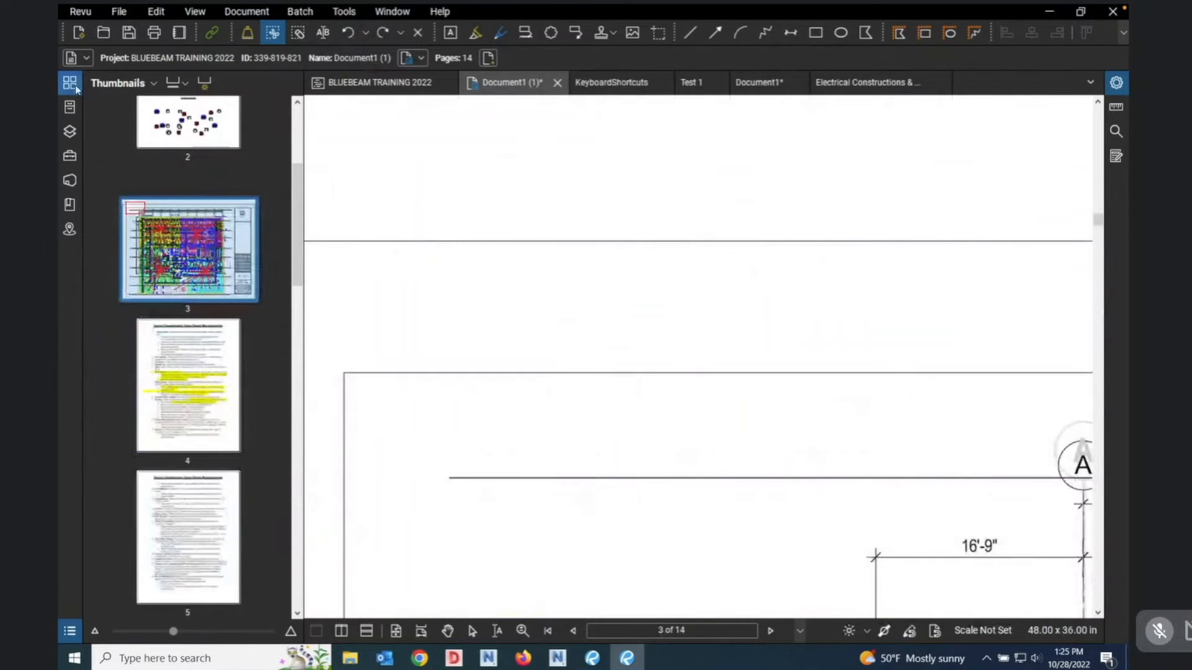
left_click(69, 131)
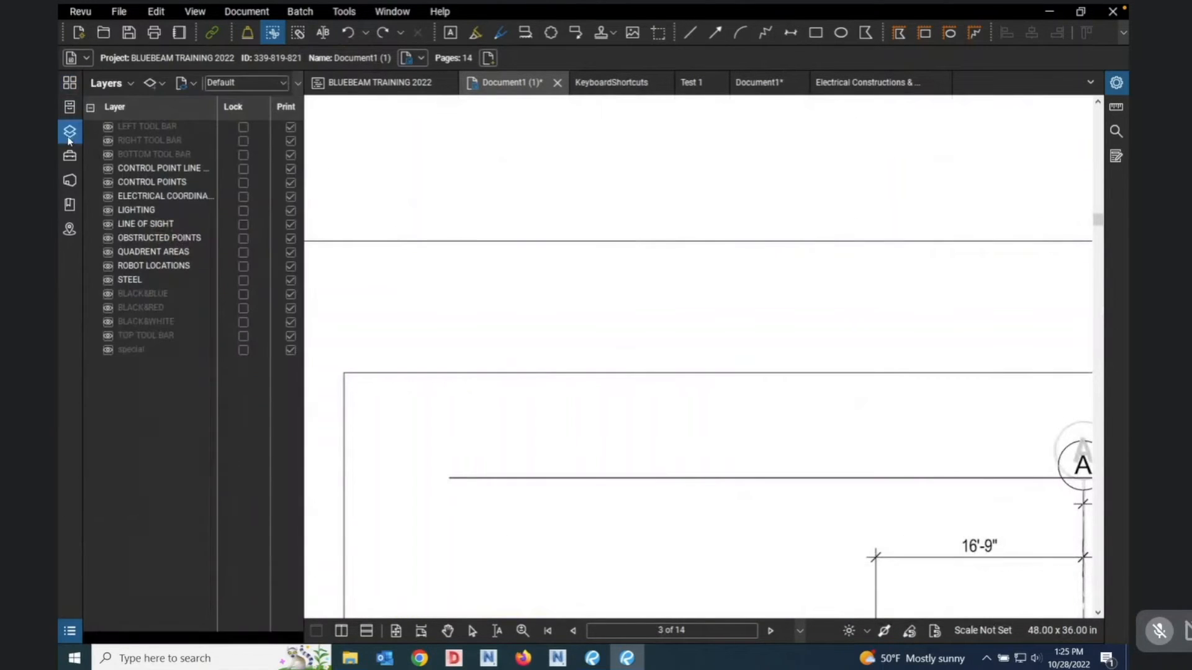
left_click(108, 168)
left_click(108, 182)
left_click(108, 193)
left_click(108, 210)
left_click(108, 196)
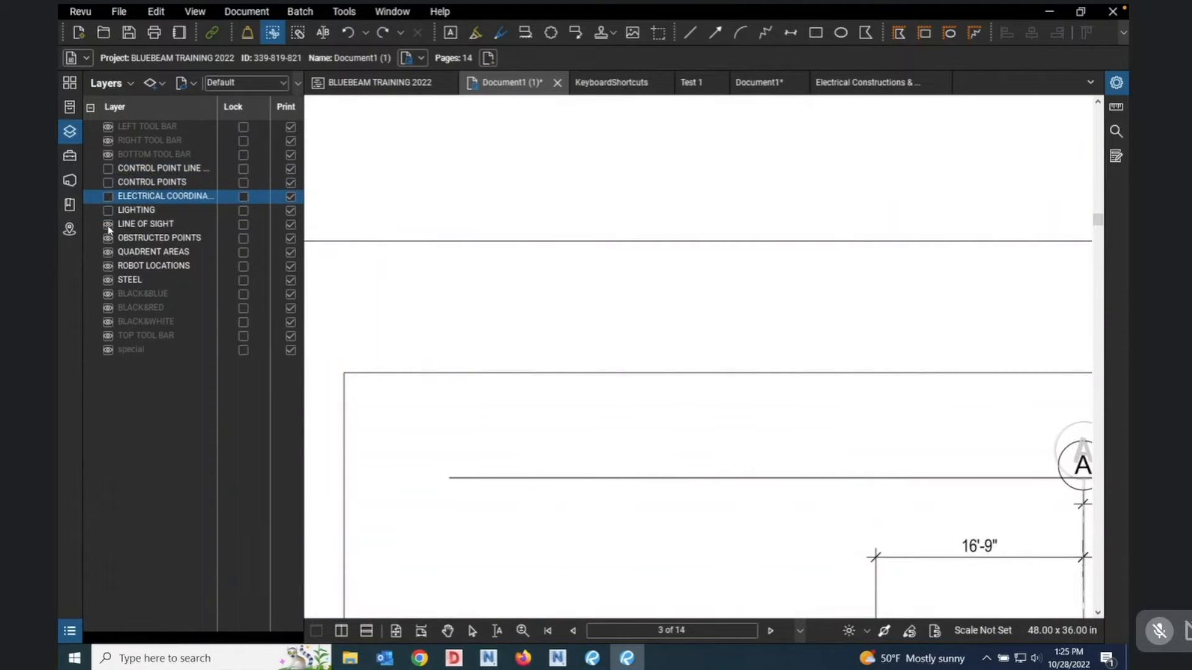
left_click(108, 224)
left_click(108, 238)
left_click(108, 252)
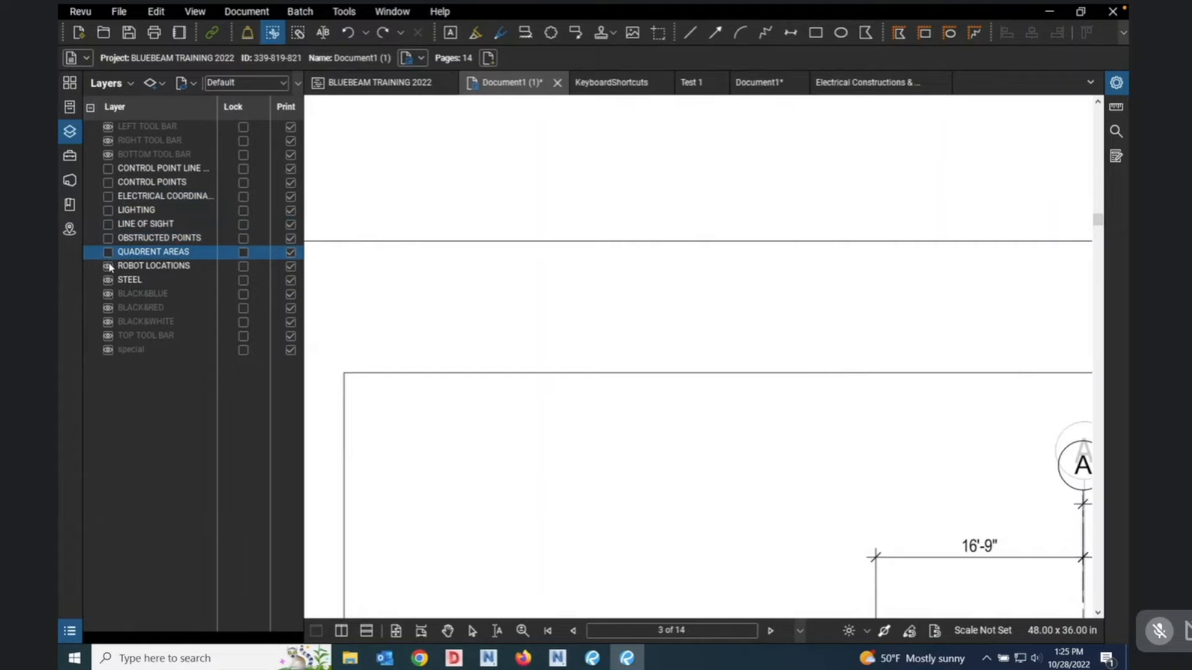
left_click(108, 266)
left_click(108, 280)
Examine the page 3 floor plan around the stair and rooms B2EV10, B2S1 and B2V2.
scroll(346, 177, "down", 2)
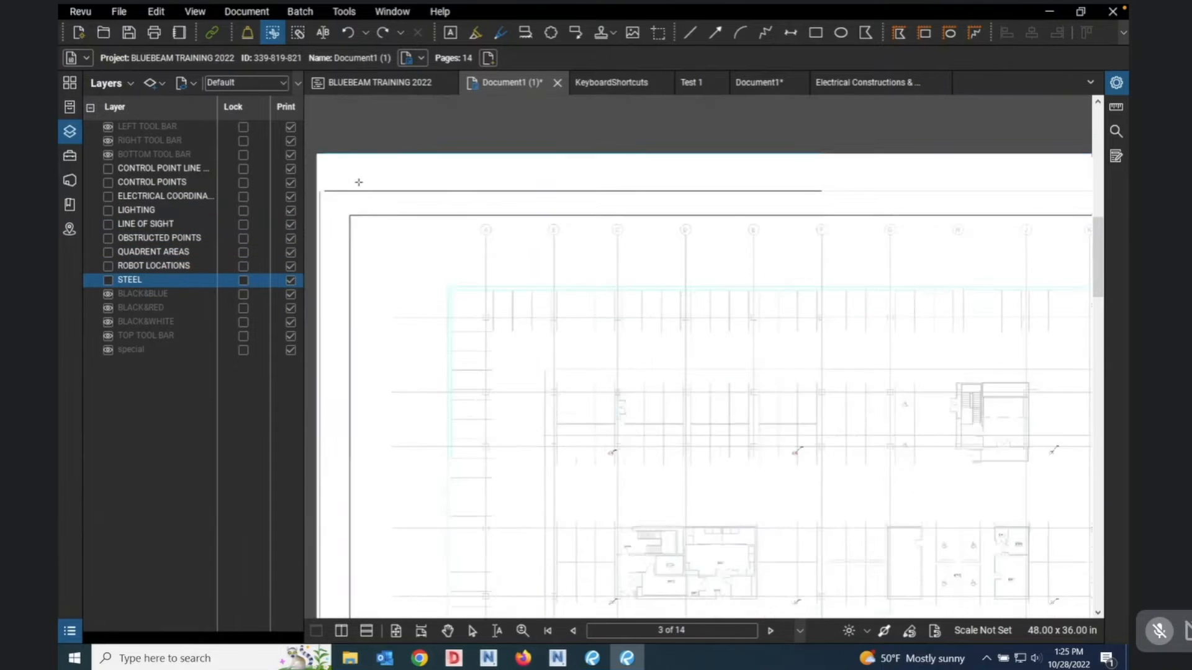
scroll(359, 182, "down", 2)
scroll(447, 318, "up", 5)
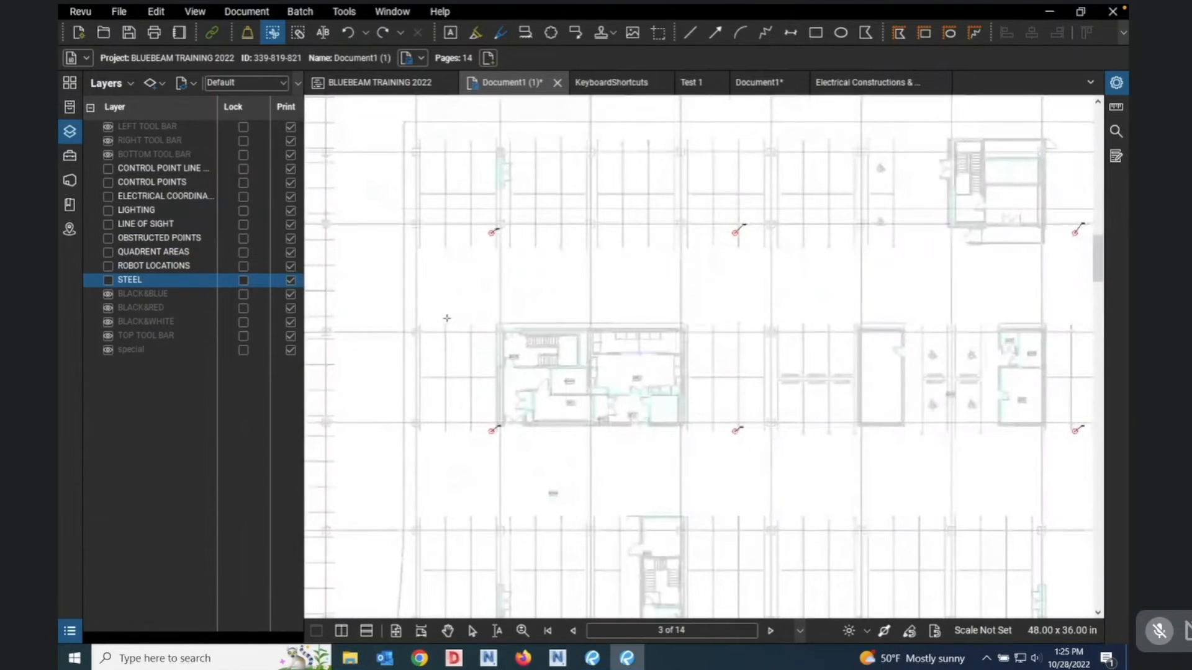
scroll(447, 318, "up", 3)
scroll(447, 320, "down", 2)
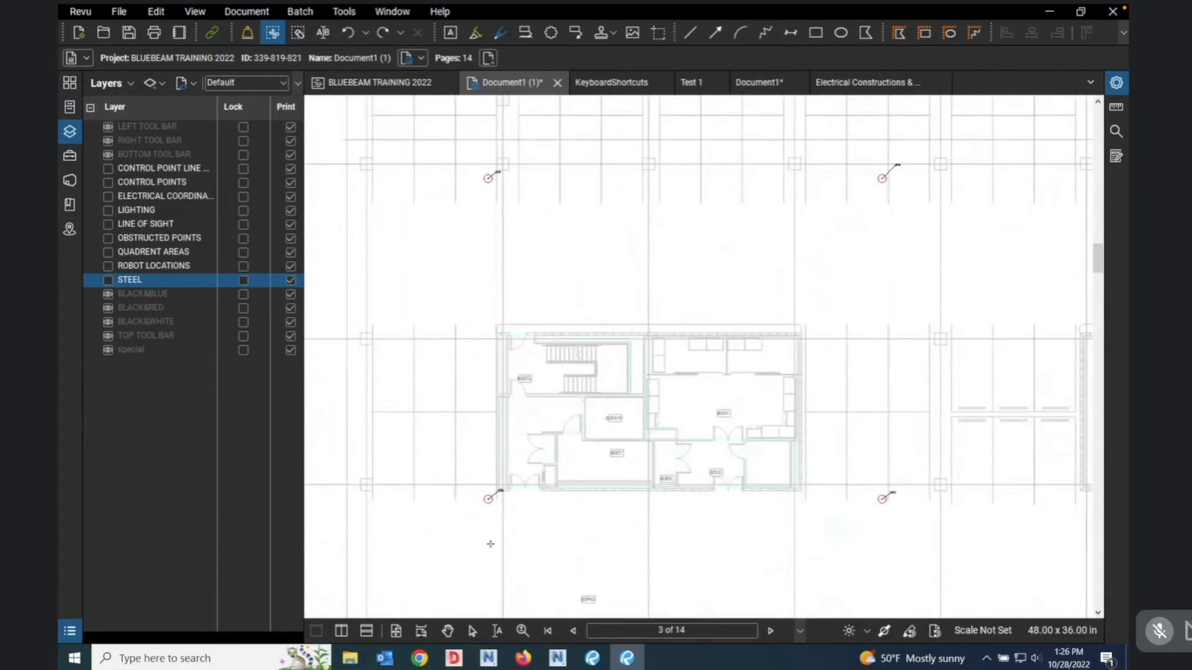
scroll(604, 393, "up", 5)
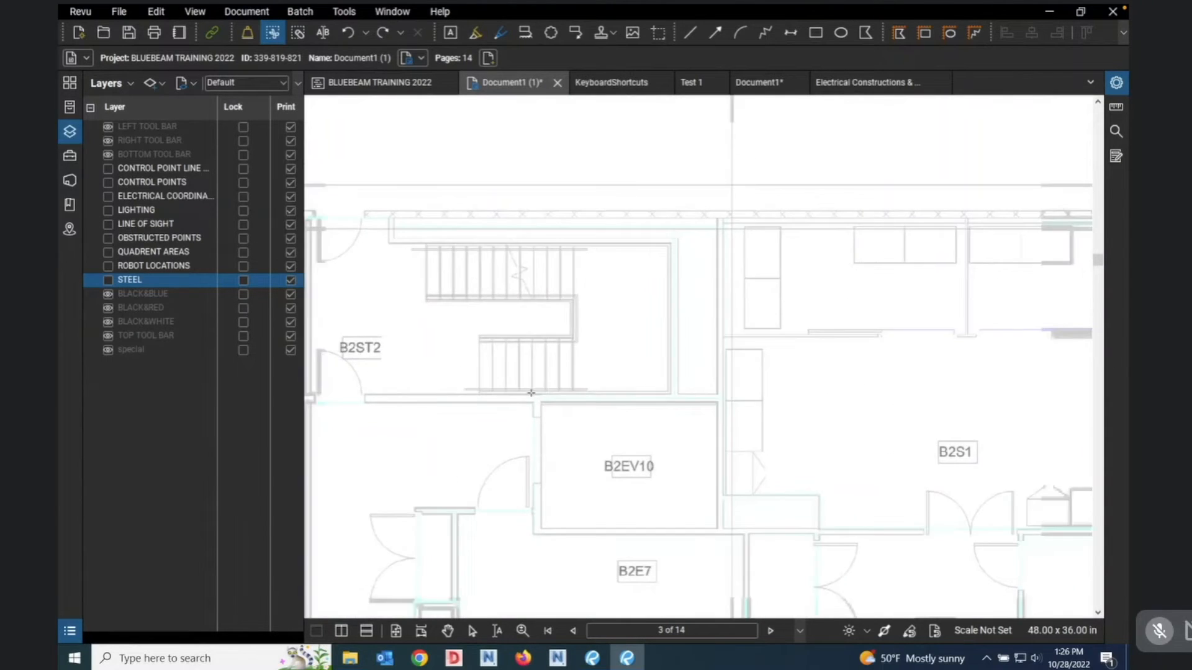
scroll(530, 393, "down", 1)
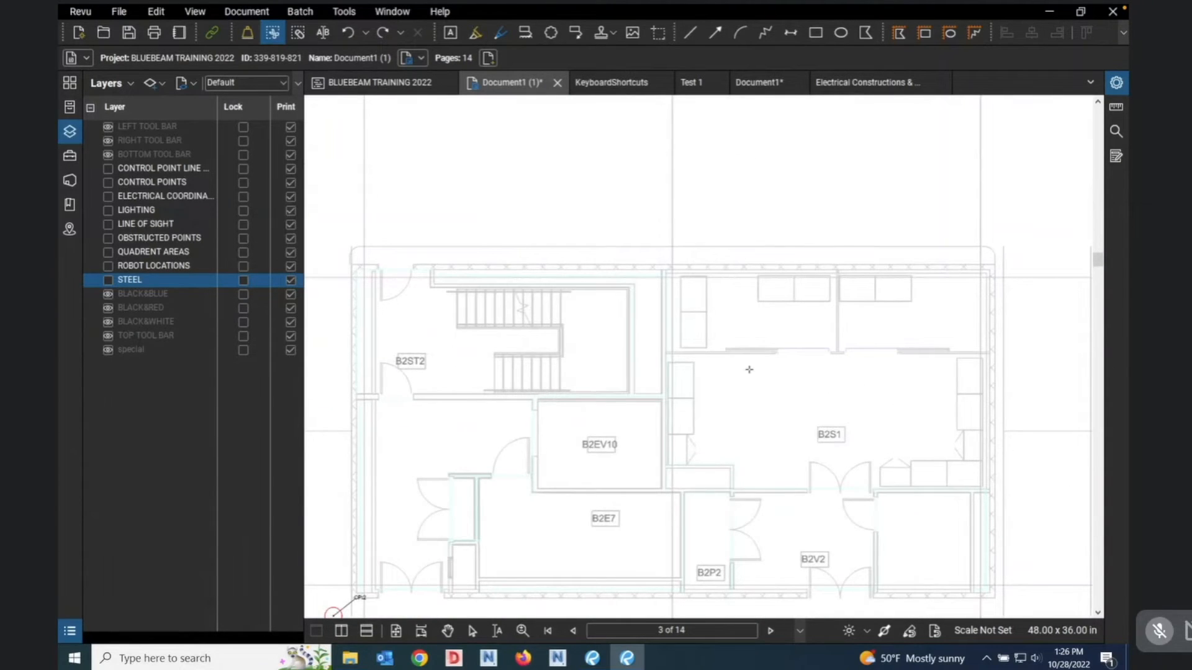
scroll(749, 369, "down", 3)
scroll(858, 500, "up", 5)
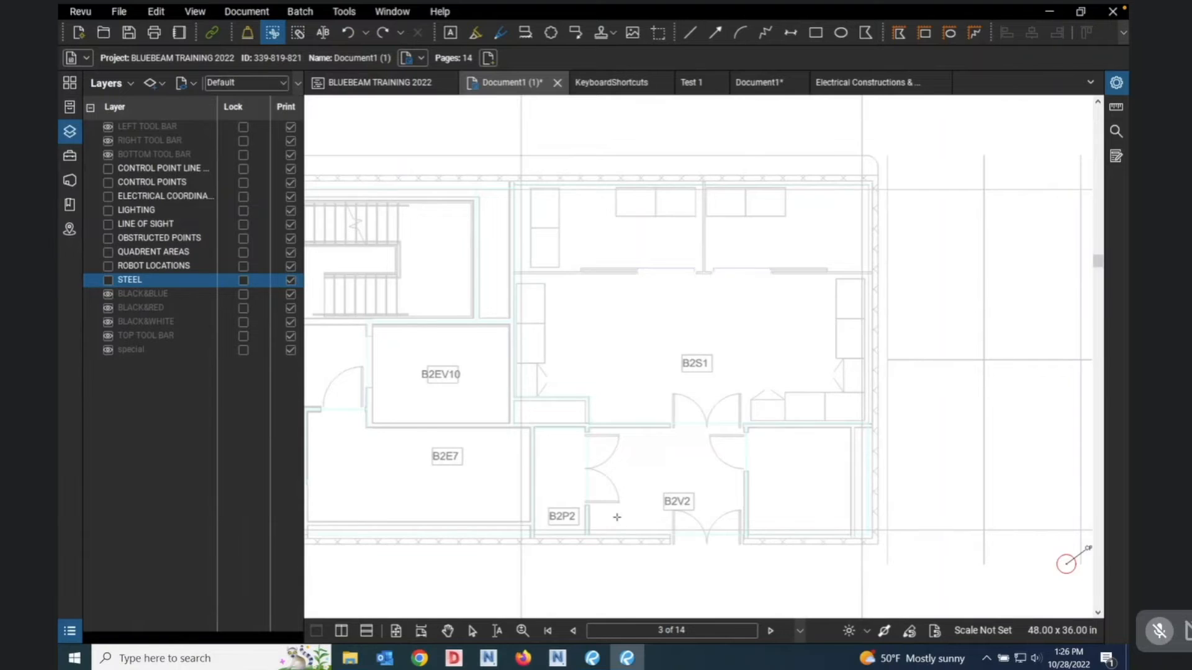
scroll(617, 517, "up", 3)
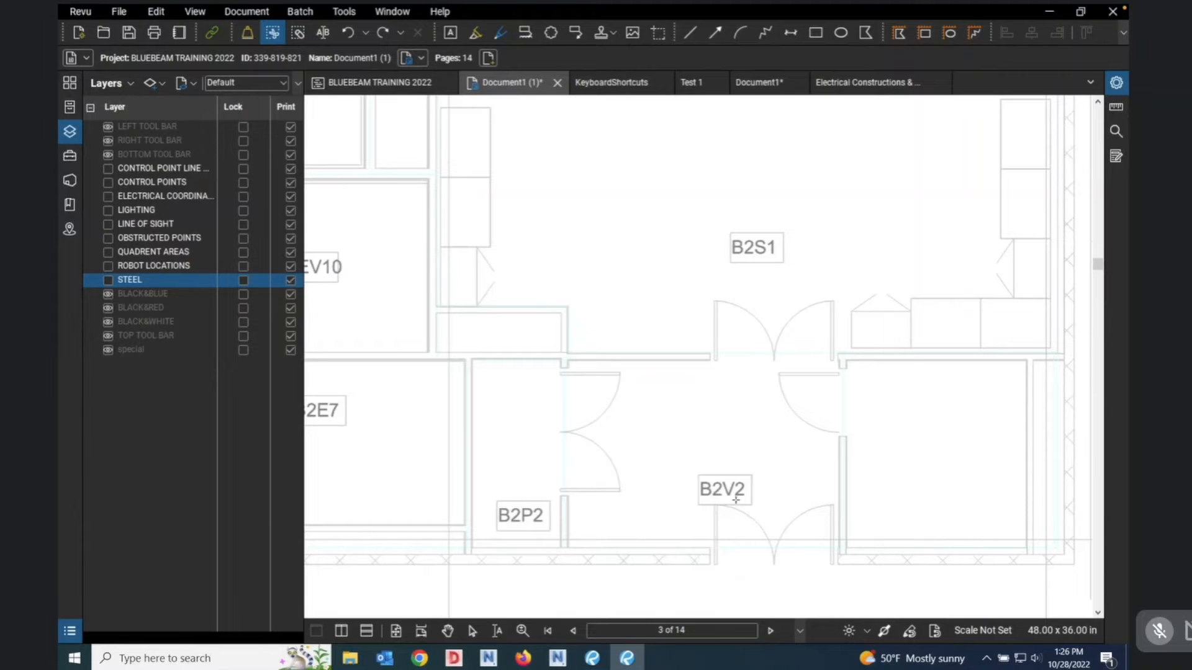
scroll(603, 492, "down", 4)
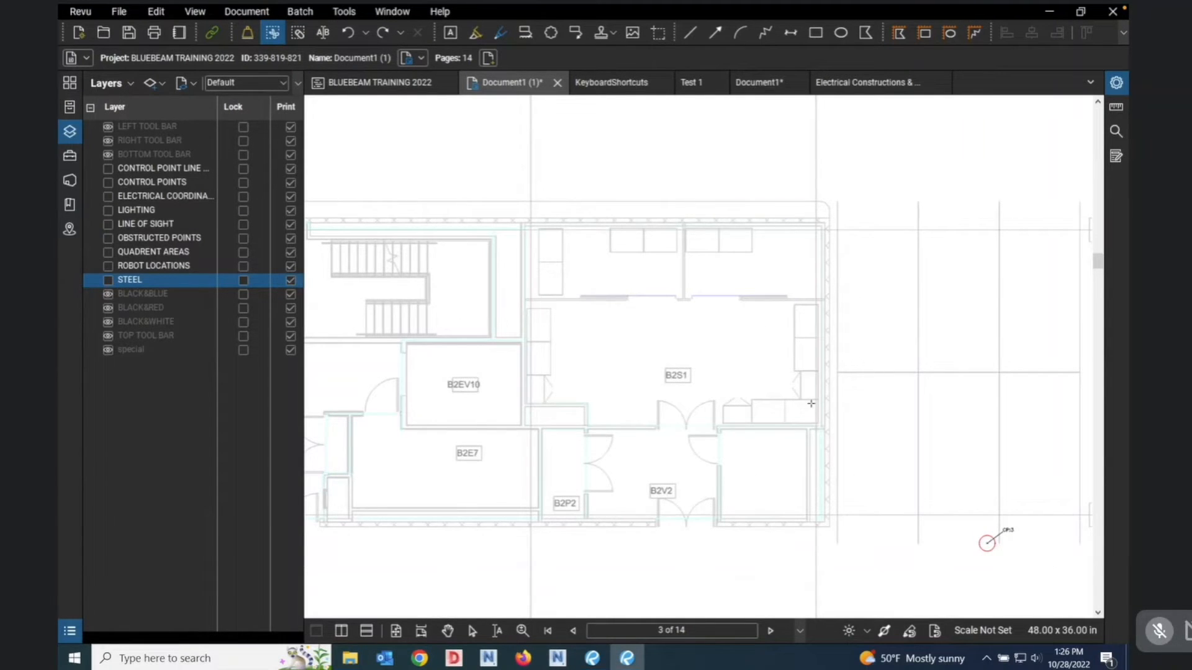
scroll(811, 403, "up", 4)
scroll(812, 397, "down", 6)
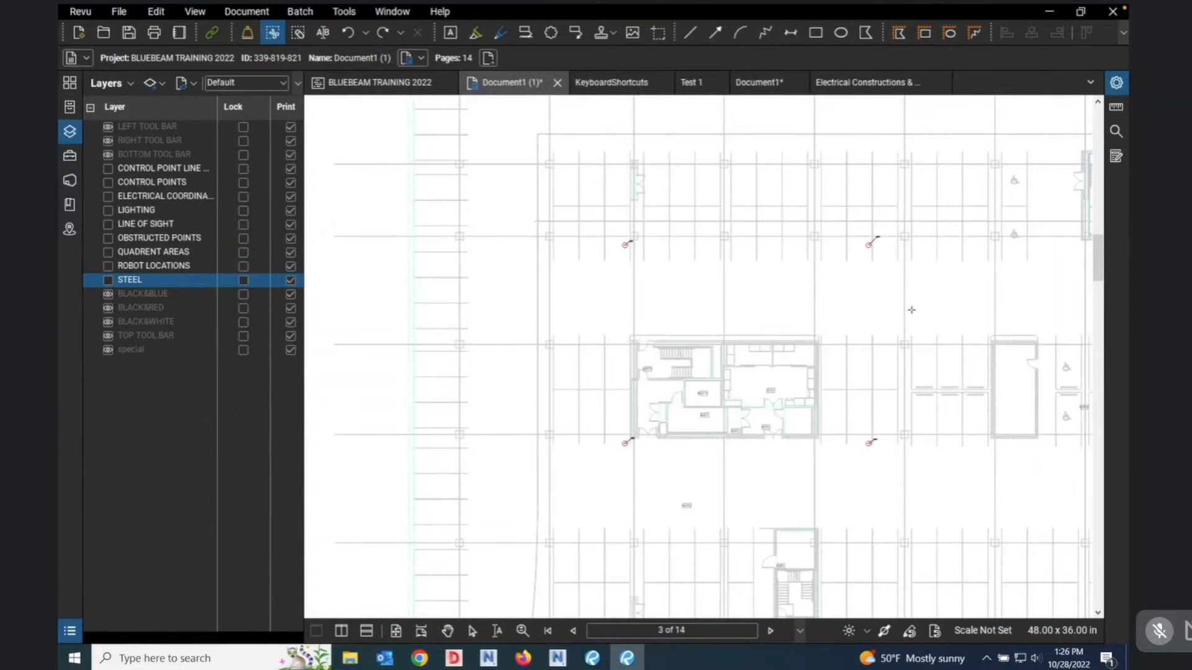
Cut out a narrow rectangle of PDF content covering the tip of the double door's lower leaf and swing arc.
scroll(617, 154, "down", 1)
scroll(621, 157, "up", 5)
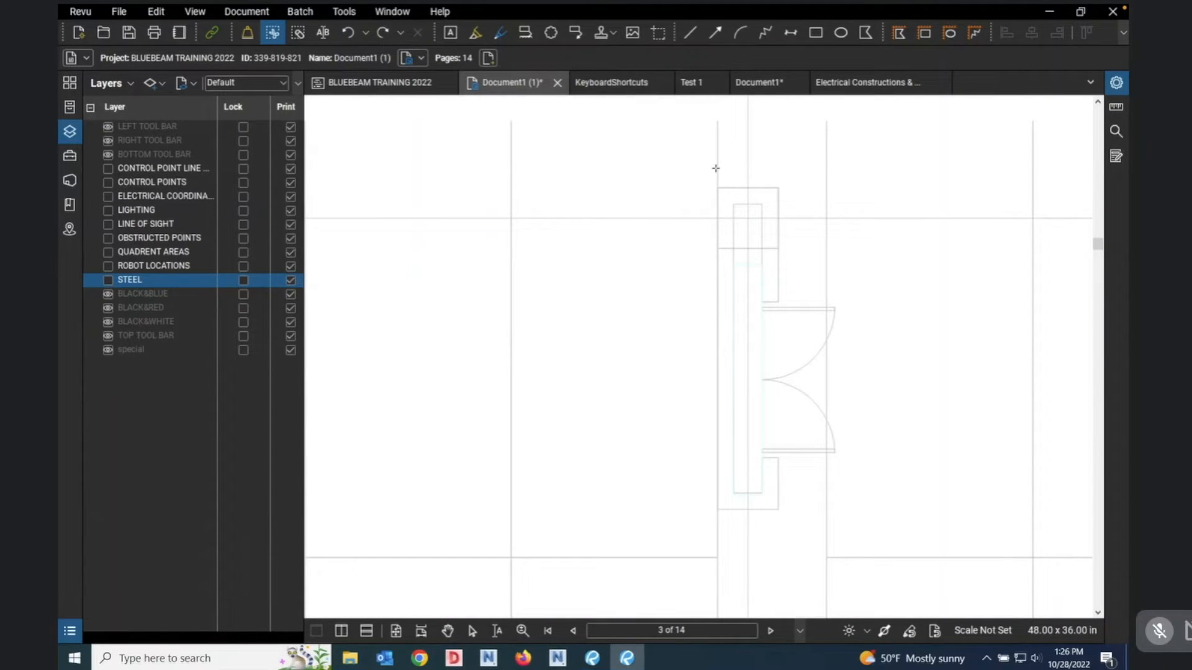
scroll(816, 301, "up", 3)
scroll(746, 273, "down", 1)
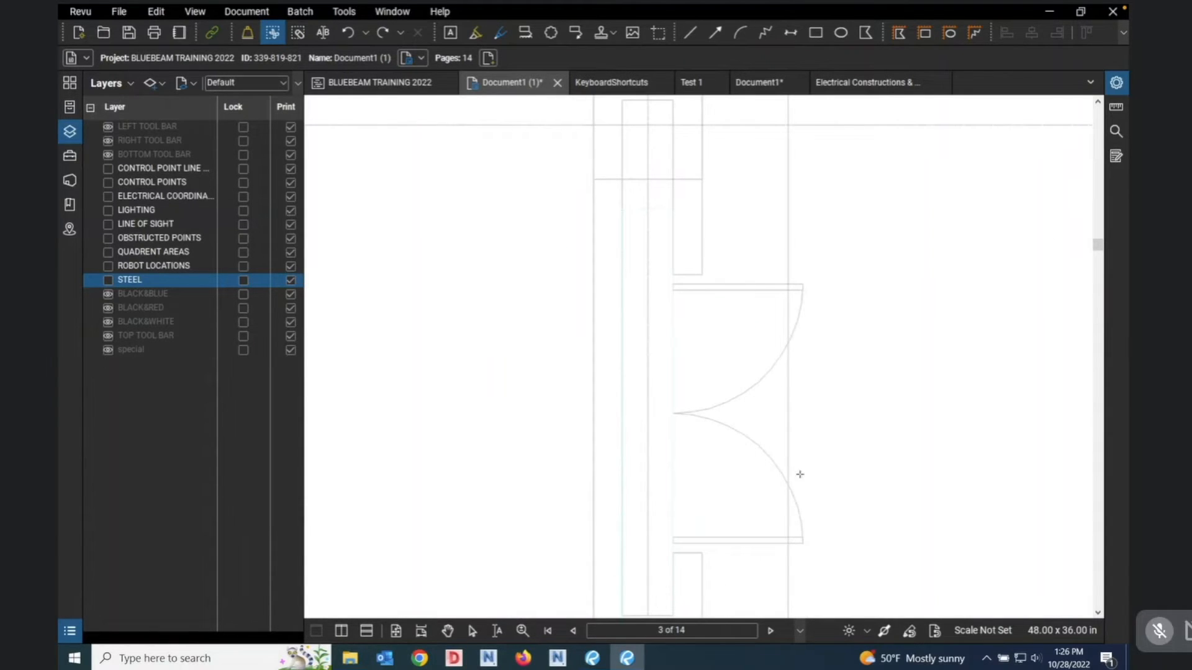
left_click_drag(790, 471, 808, 560)
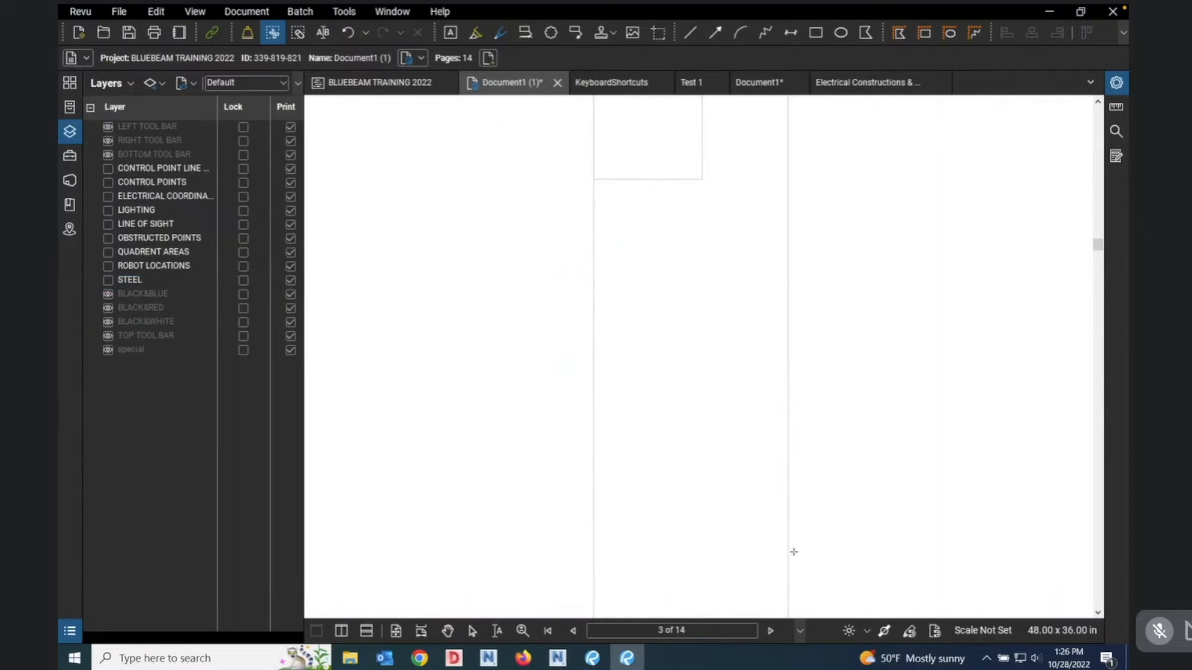
scroll(791, 551, "down", 3)
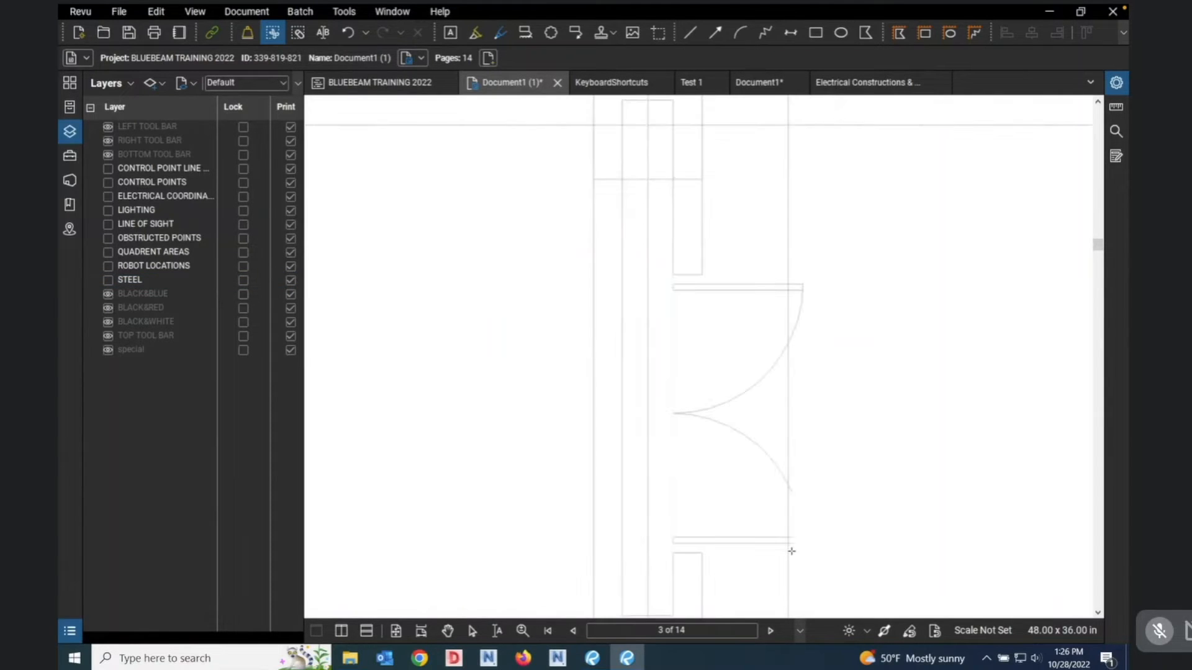
scroll(735, 476, "up", 3)
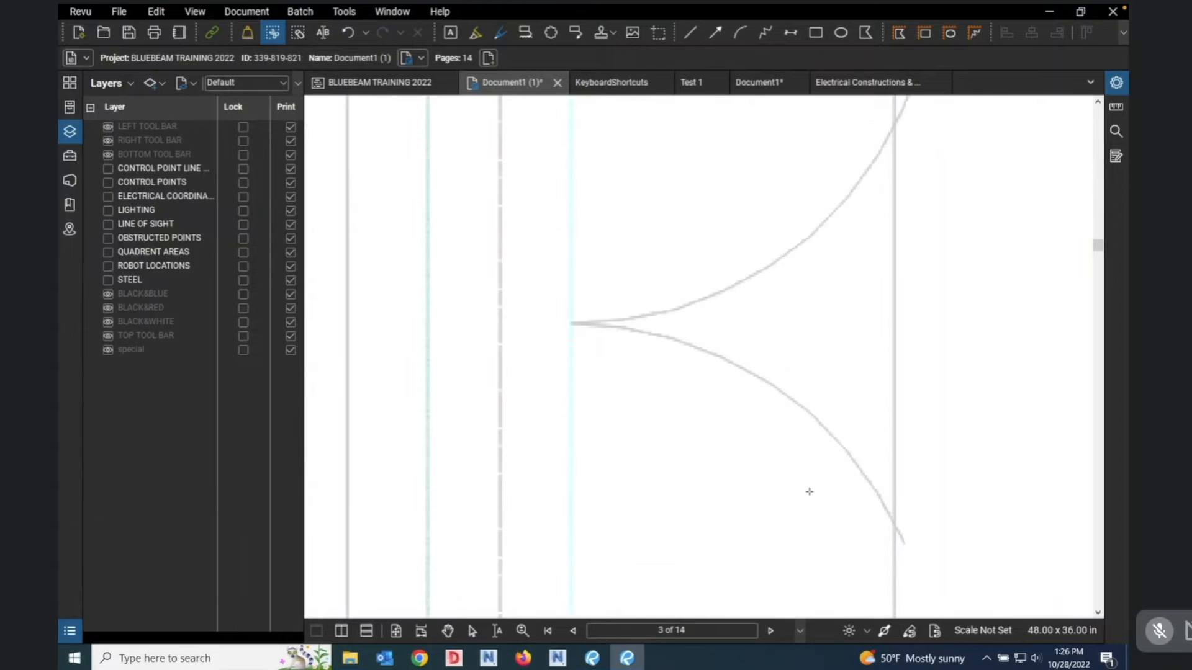
scroll(809, 493, "down", 2)
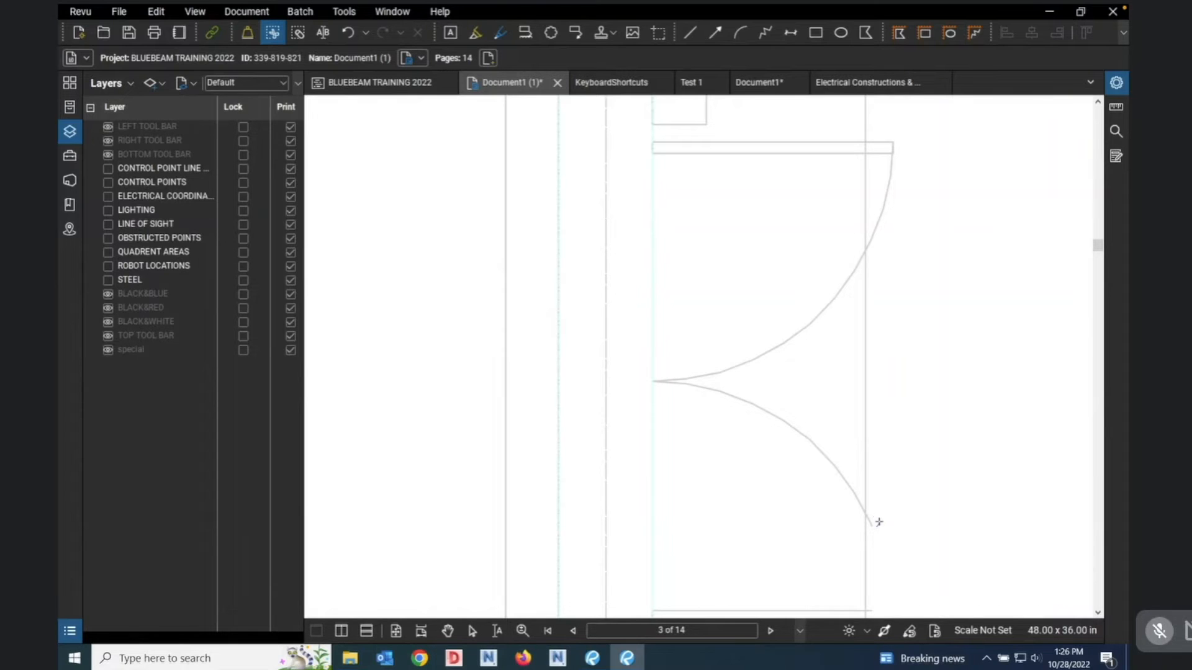
Cut out the middle of the double door's lower swing arc, and the upper arc with the remaining hinge-side curve using a polygonal outline.
right_click(880, 521)
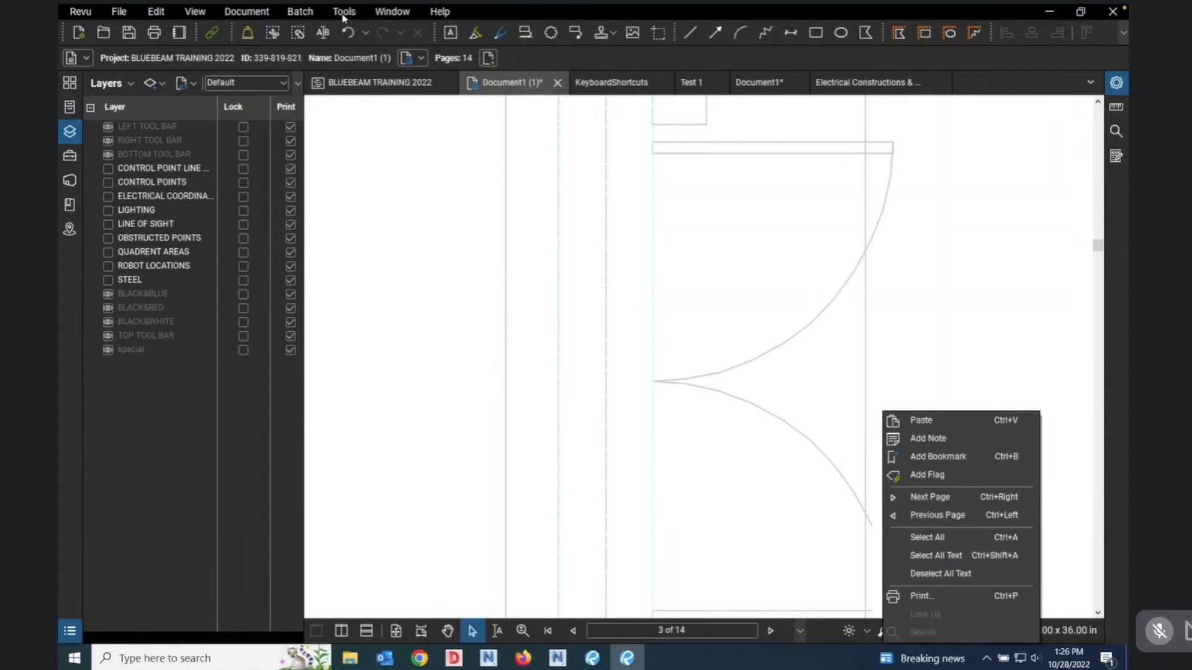
left_click(272, 34)
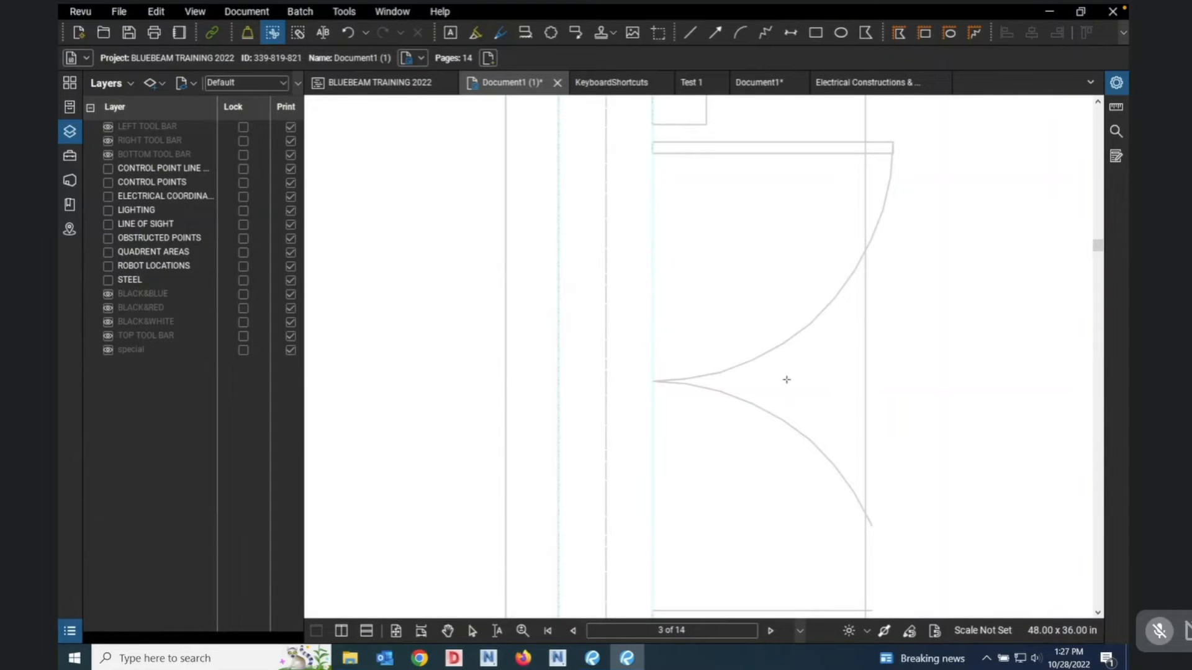
mouse_move(786, 379)
left_mouse_down()
mouse_move(828, 463)
mouse_move(871, 511)
mouse_move(809, 396)
mouse_move(896, 531)
mouse_move(862, 535)
left_mouse_up()
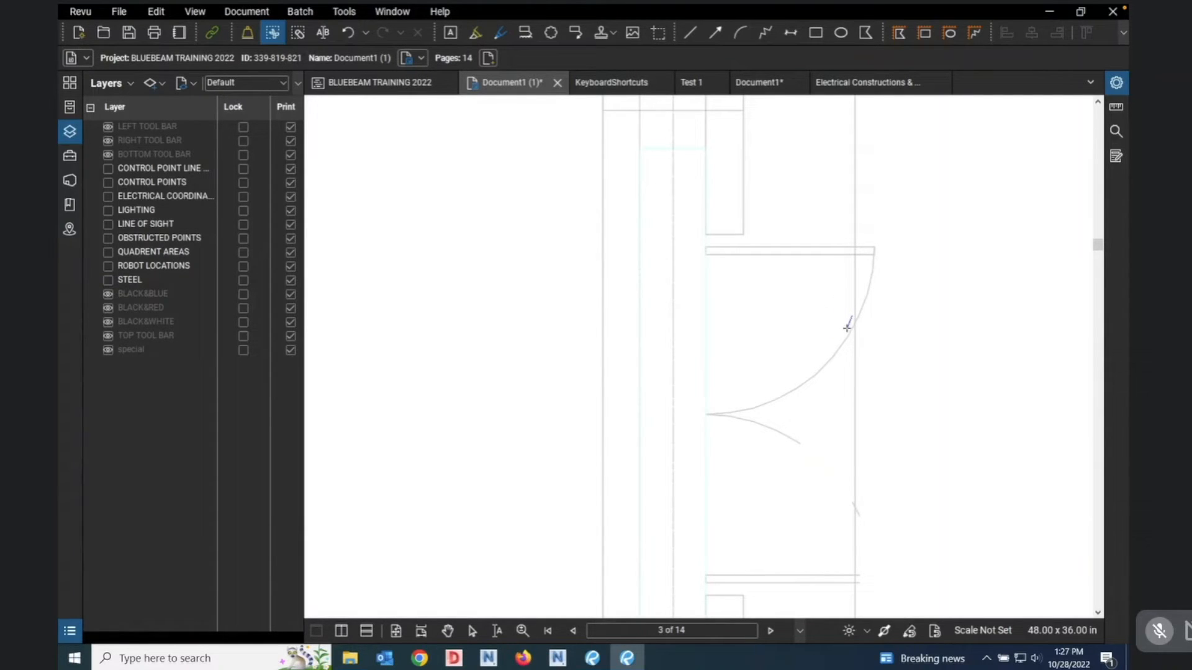
mouse_move(844, 330)
left_mouse_down()
mouse_move(791, 382)
mouse_move(702, 413)
mouse_move(854, 466)
left_mouse_up()
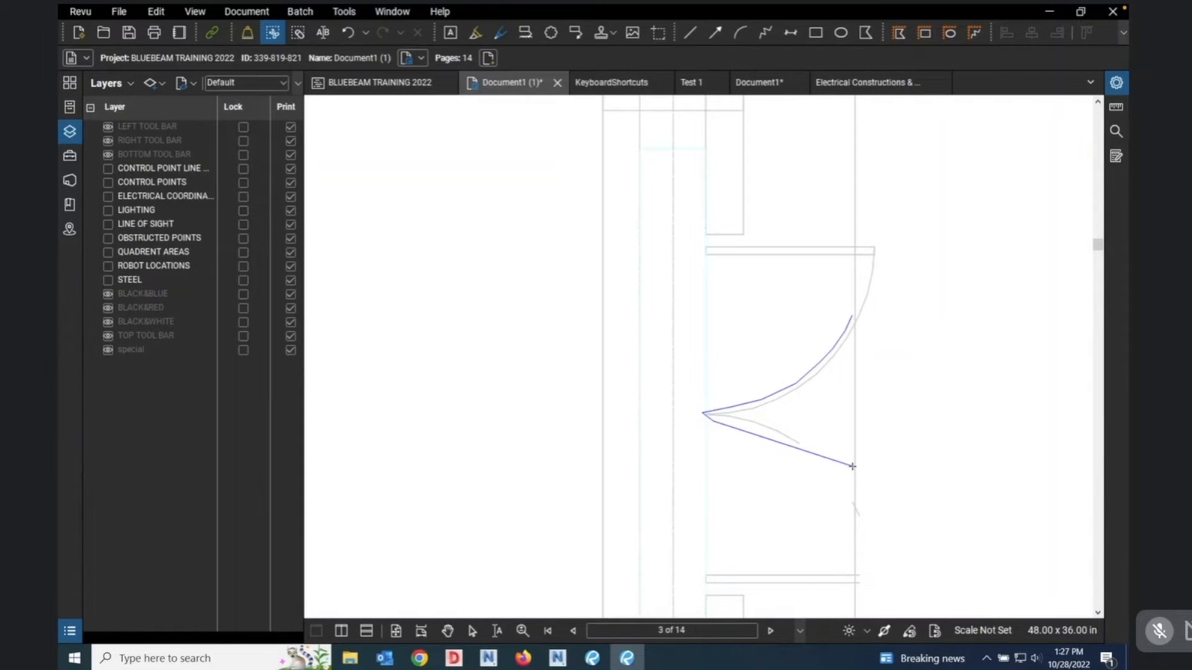
double_click(853, 467)
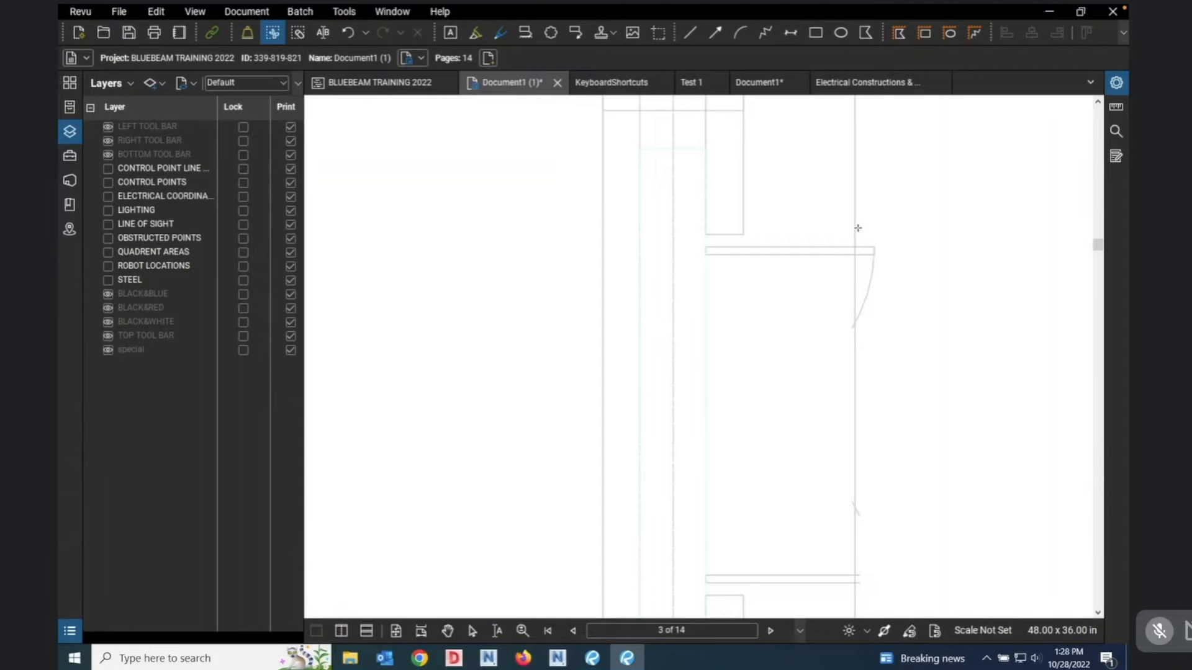
Cut a narrow rectangle of content around the upper door leaf's tip and arc, and paste it just right of the opening.
left_click_drag(861, 230, 898, 349)
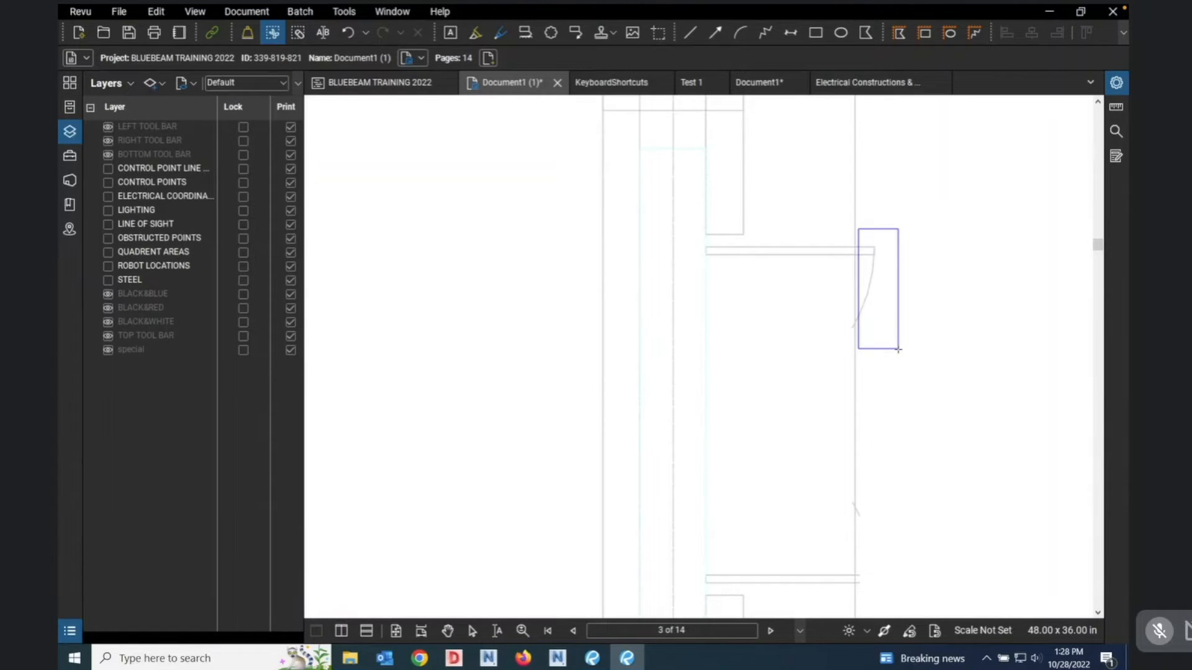
left_click_drag(899, 349, 899, 350)
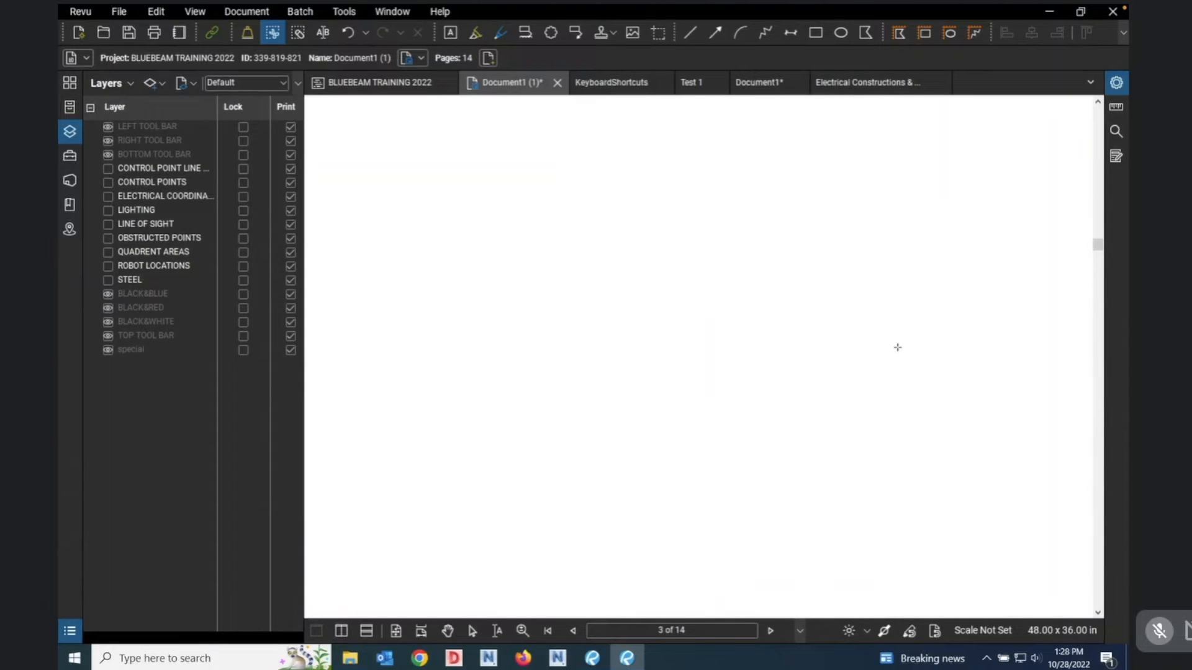
right_click(902, 347)
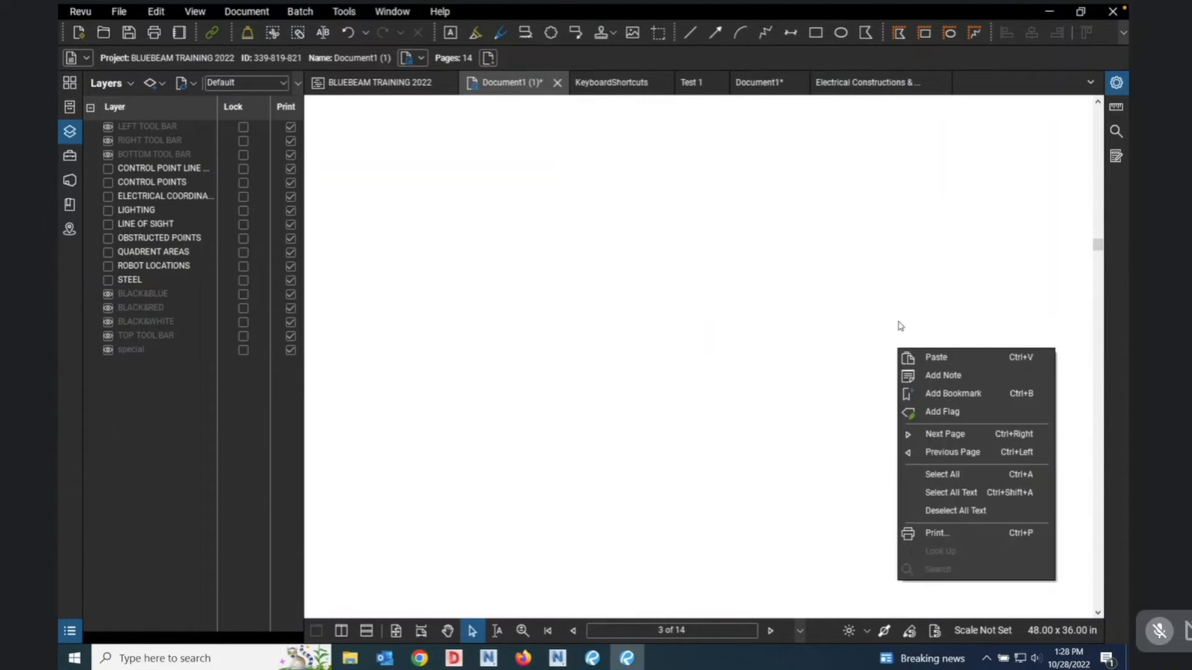
left_click(936, 354)
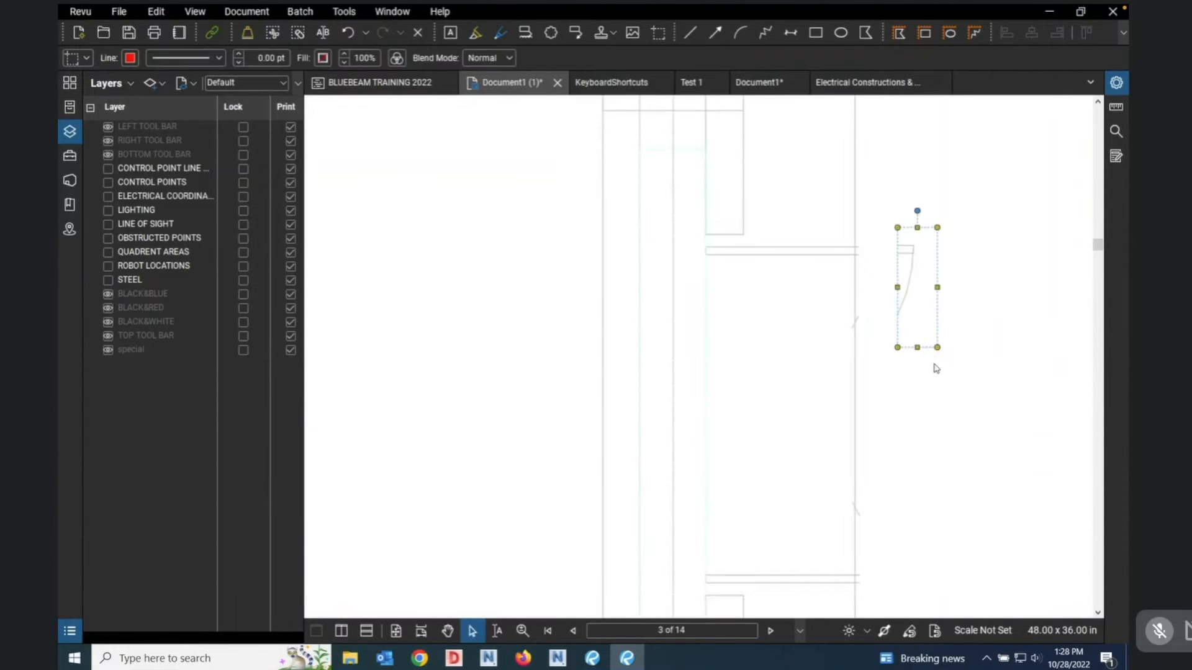
left_click(1017, 335)
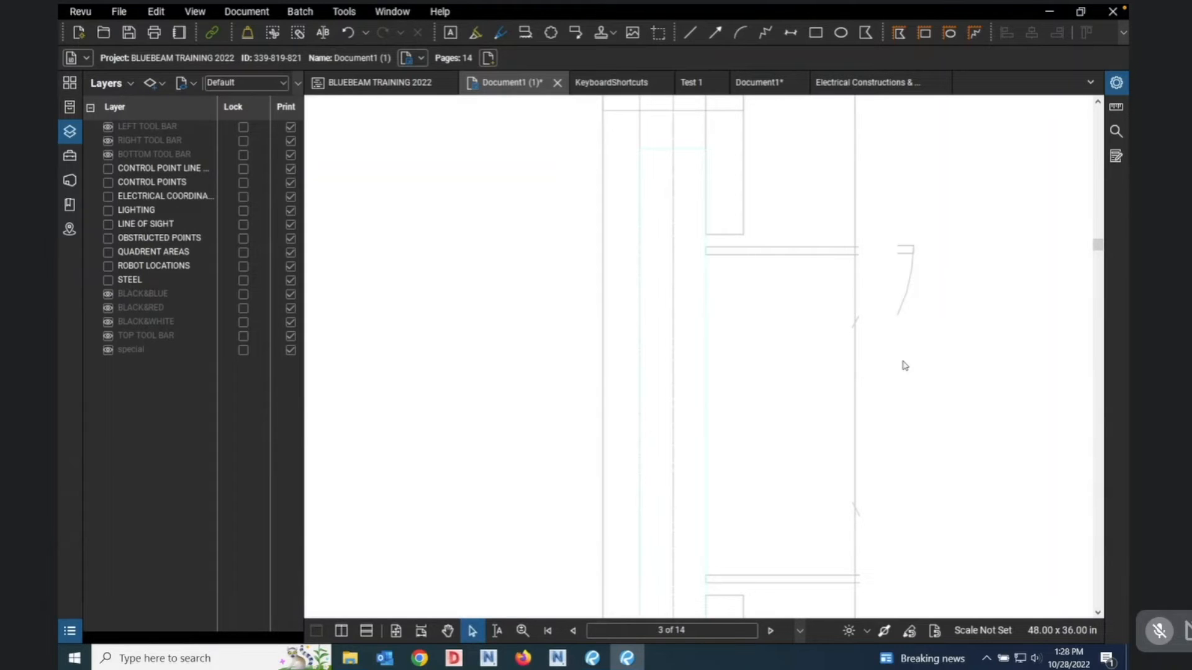
Erase the content along the vertical line between the two door leaves, and paste another copy of the cut door tip beside the first.
left_click(296, 36)
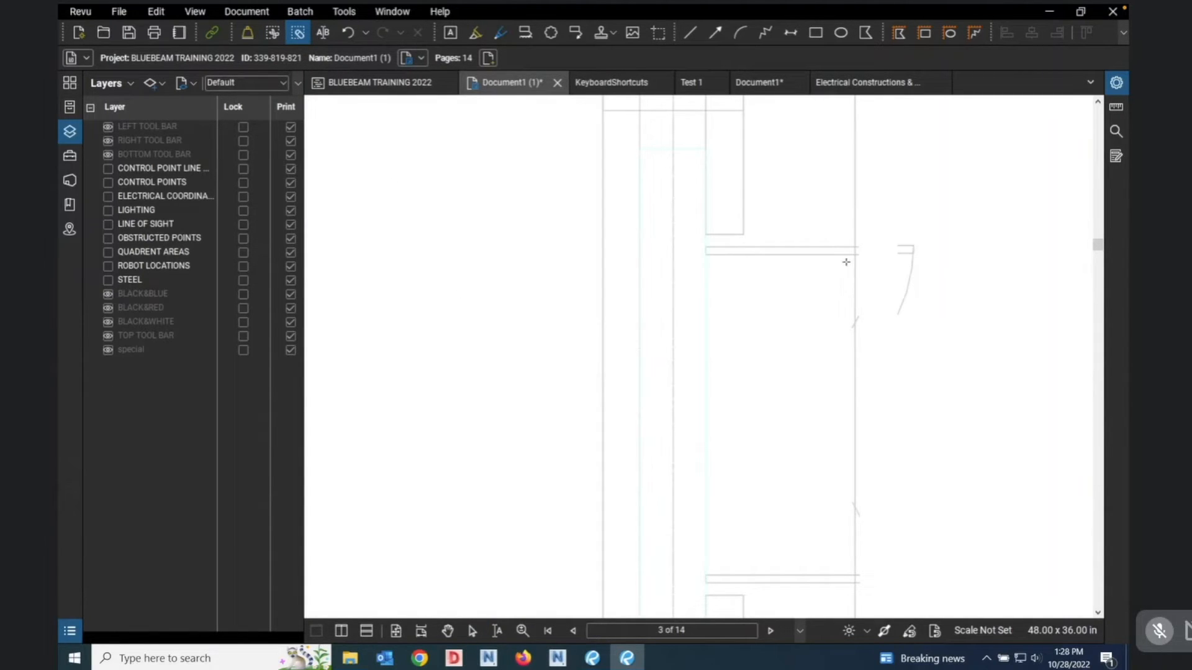
left_click_drag(847, 260, 869, 520)
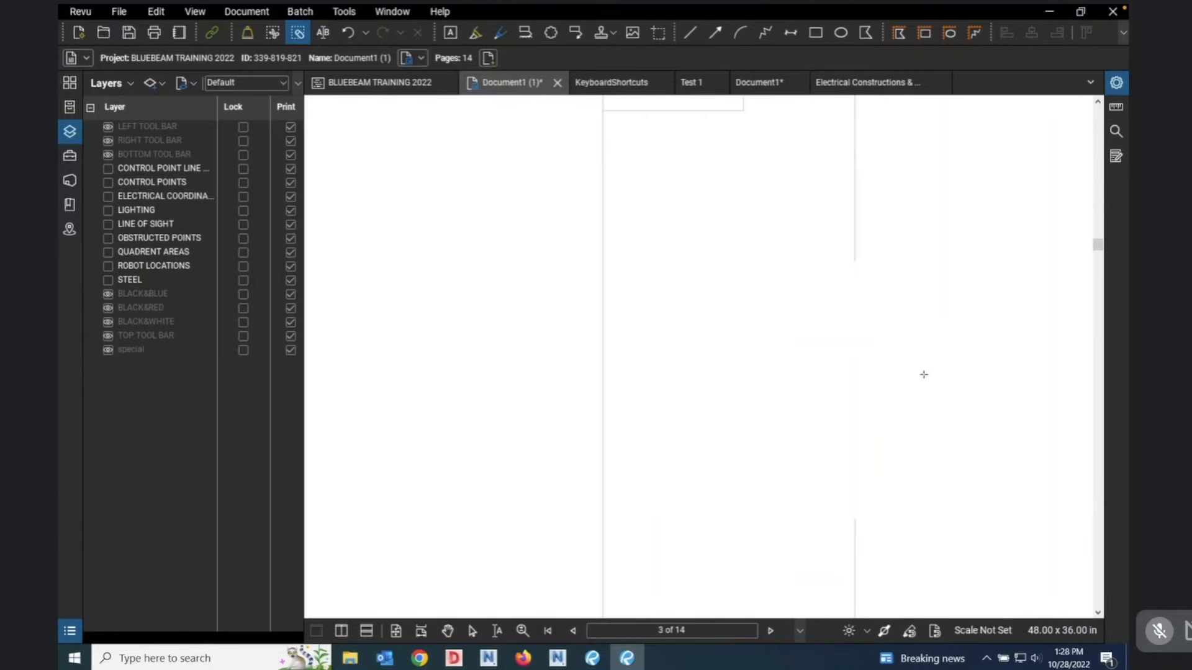
right_click(951, 336)
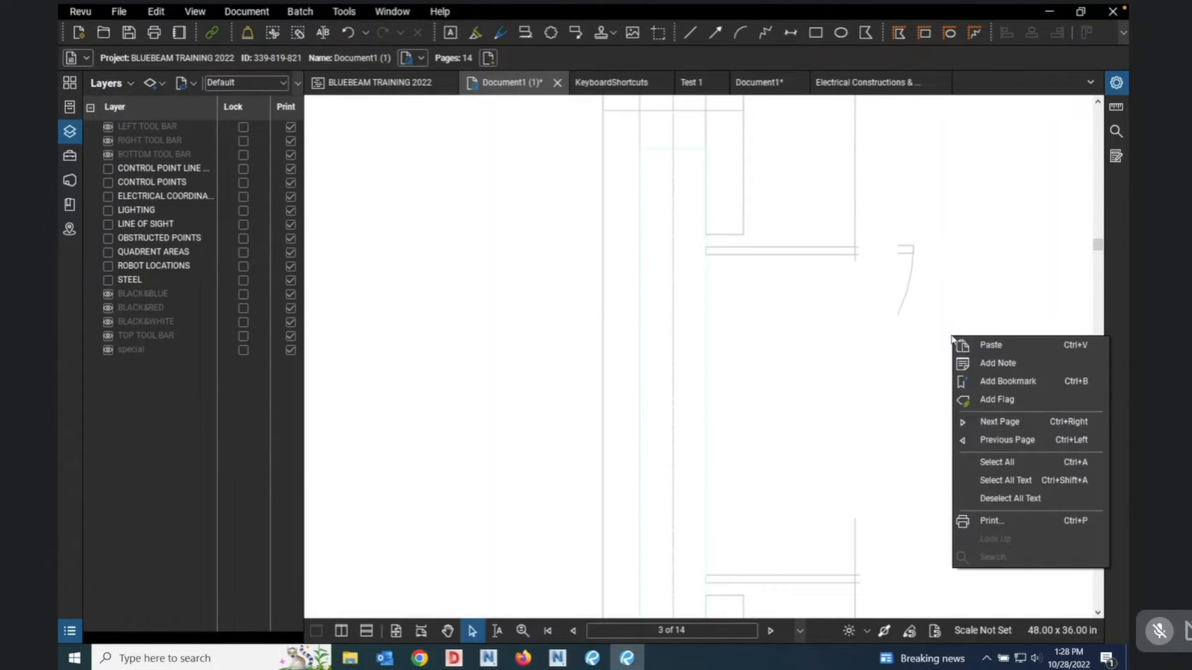
left_click(987, 345)
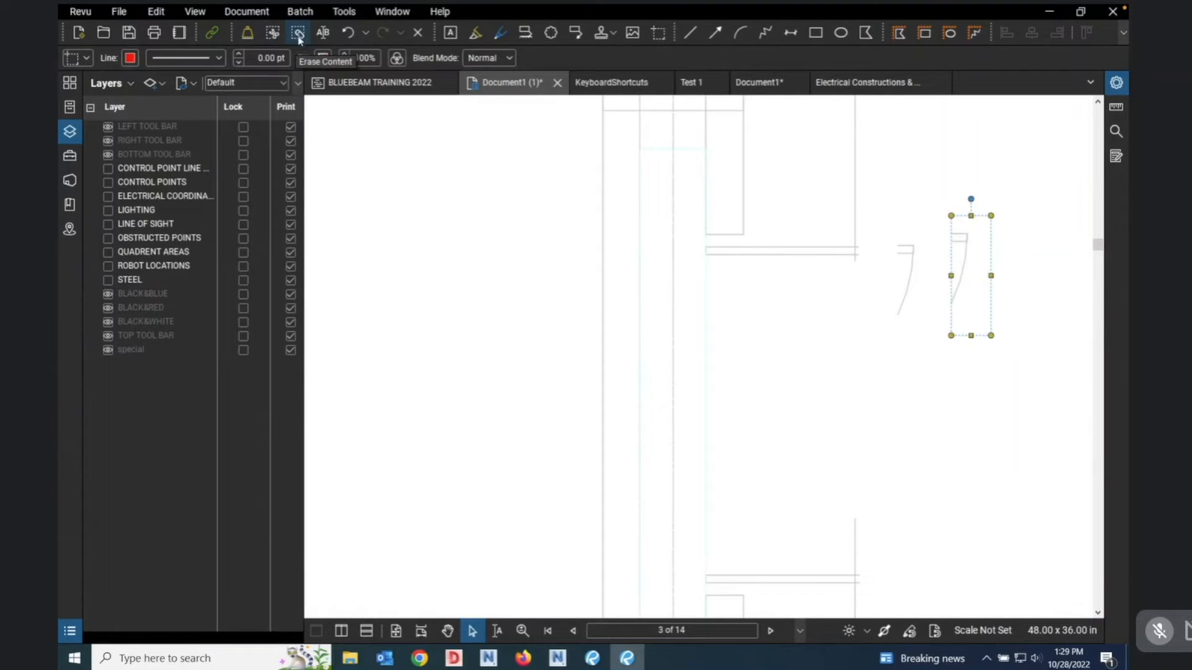
Show the page thumbnails and go to page 2 with the Content and Mark-Up Layers and Creating Layers diagrams.
scroll(505, 295, "down", 3)
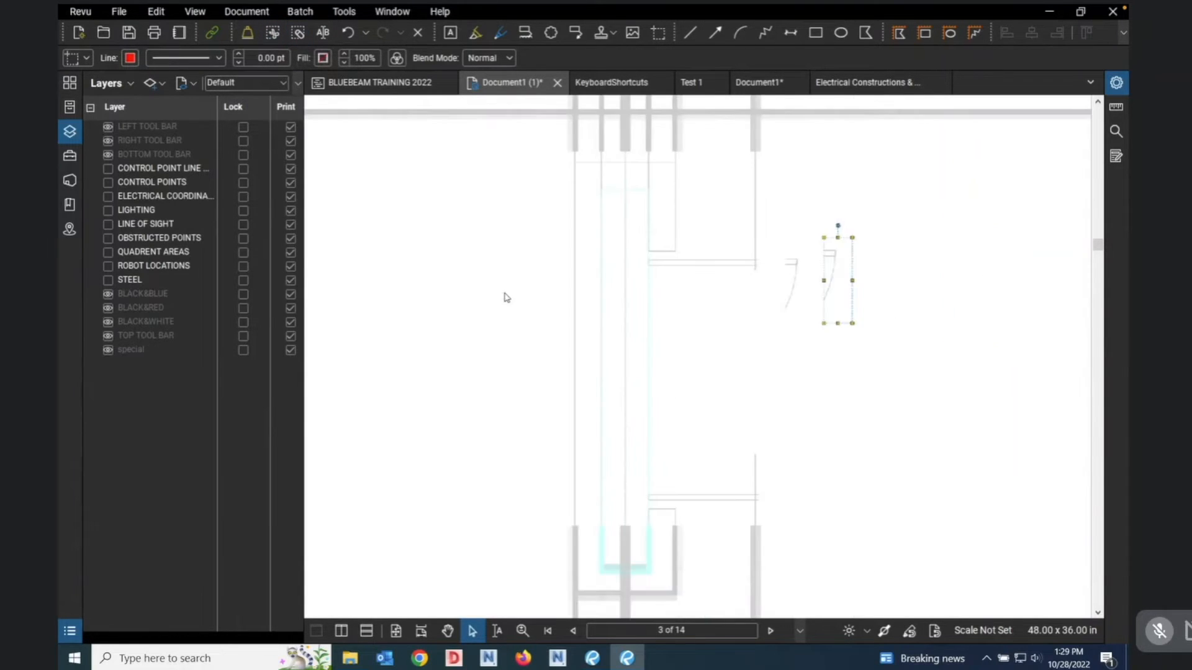
scroll(577, 270, "down", 3)
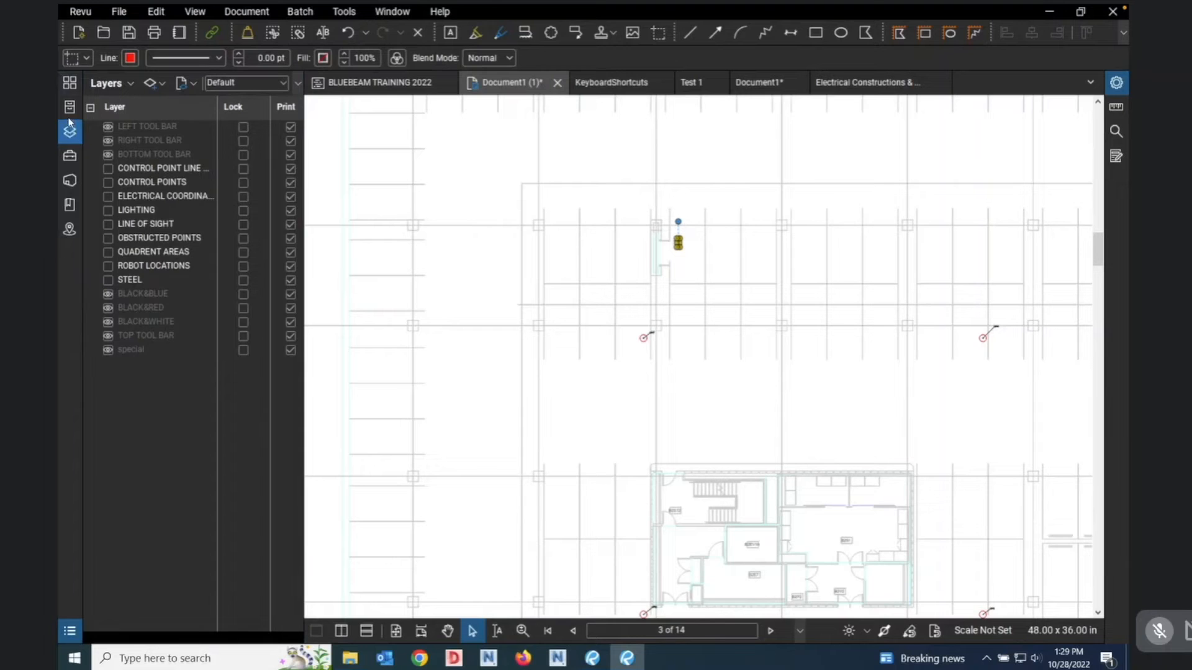
left_click(73, 86)
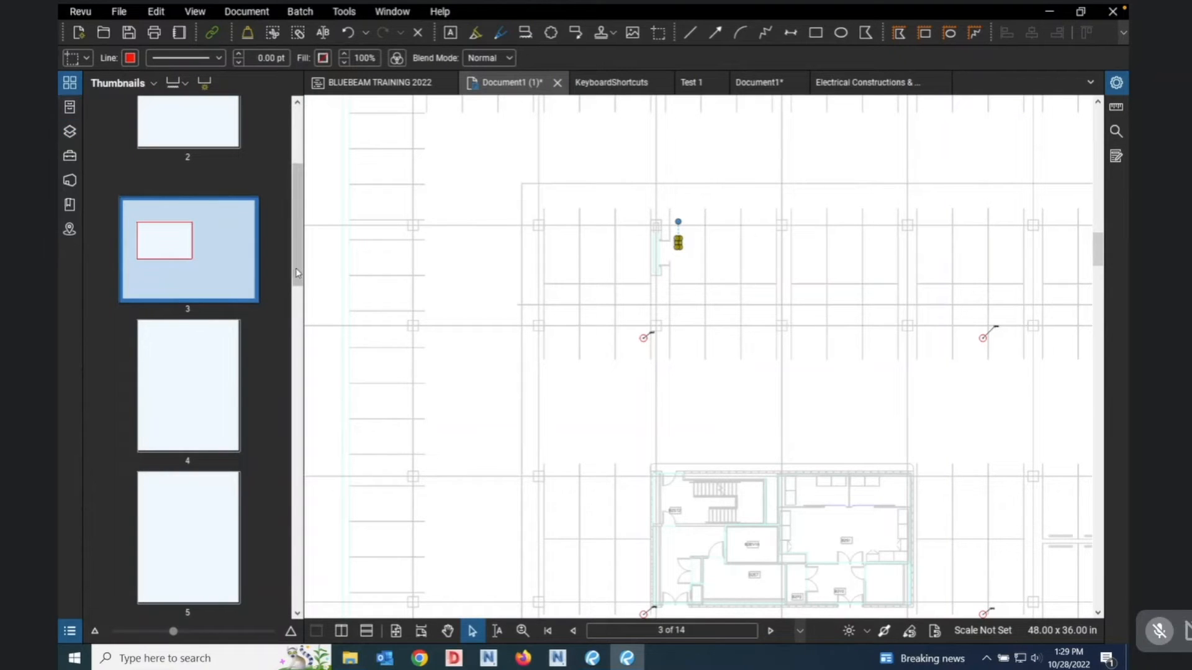
left_click_drag(297, 273, 290, 211)
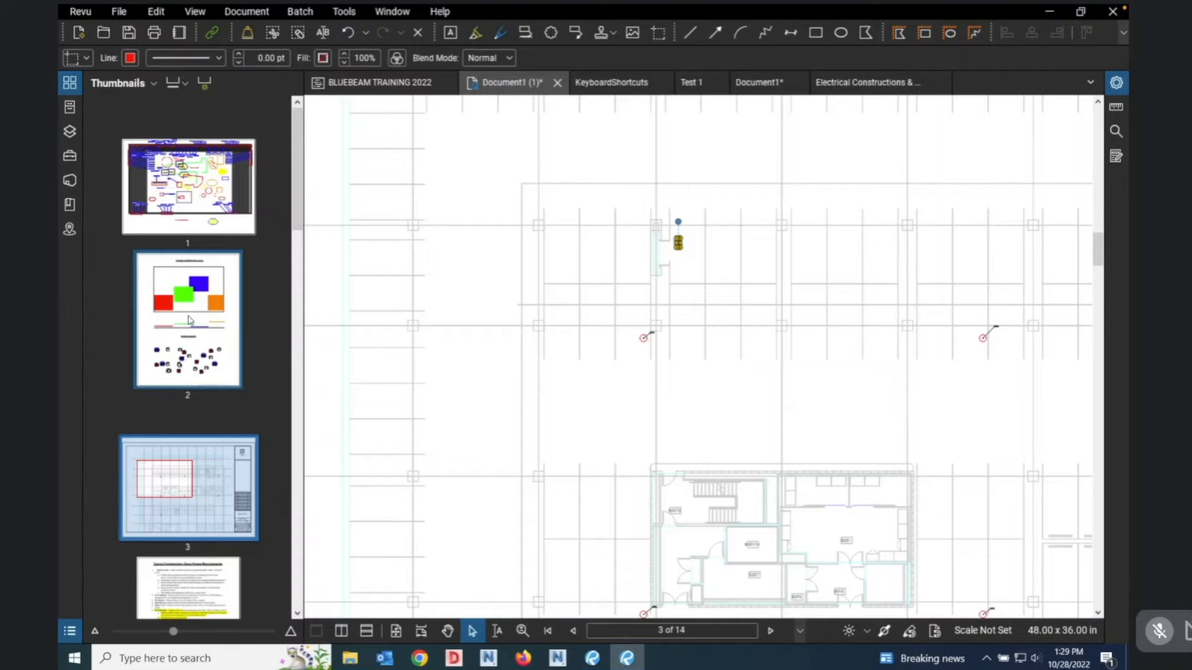
left_click(226, 378)
left_click(225, 378)
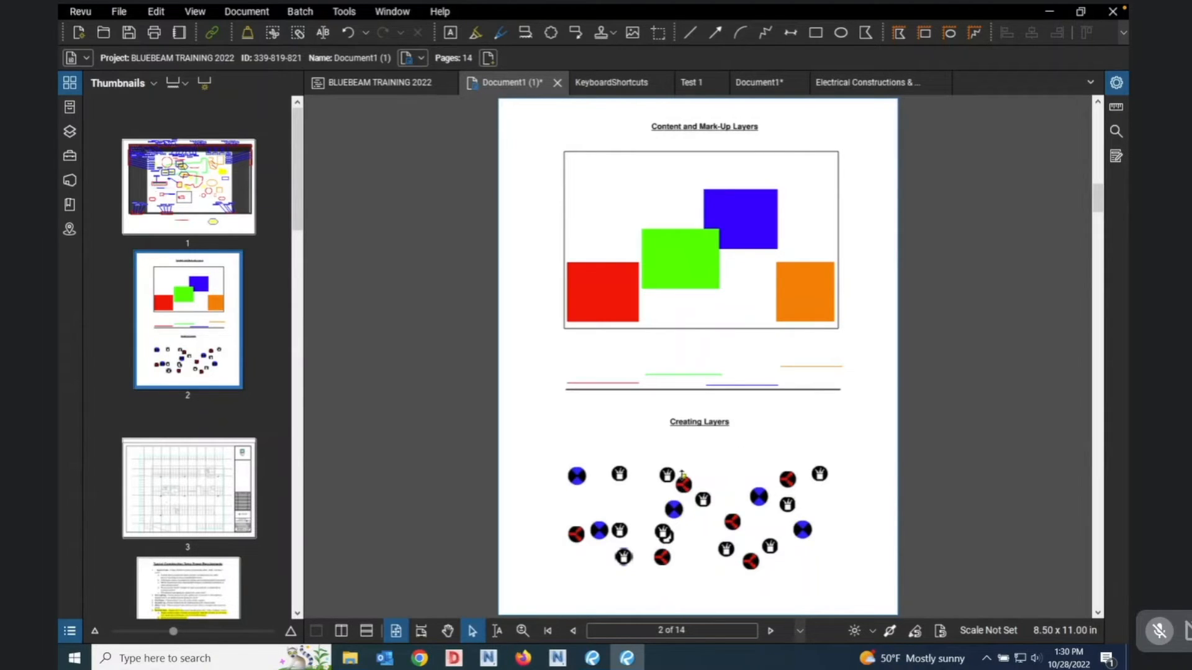
Go to page 1 with the labelled toolbar diagram and open the list of layers.
left_click(197, 175)
scroll(542, 224, "up", 1)
scroll(544, 225, "up", 1)
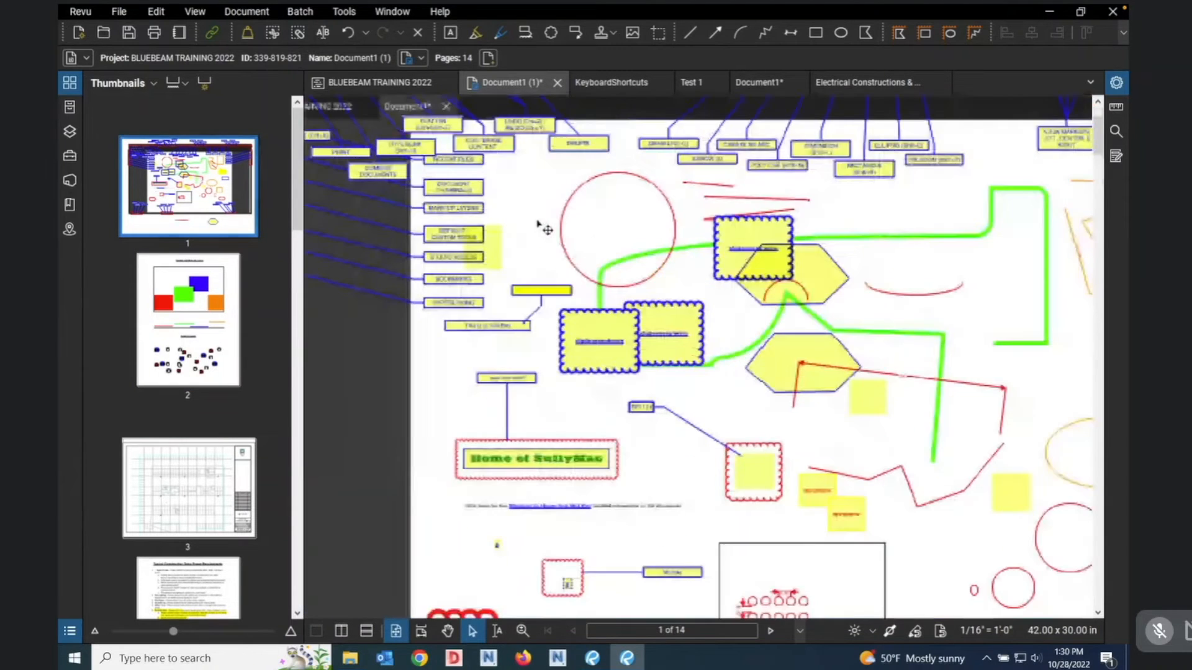
scroll(680, 303, "down", 2)
scroll(682, 304, "up", 2)
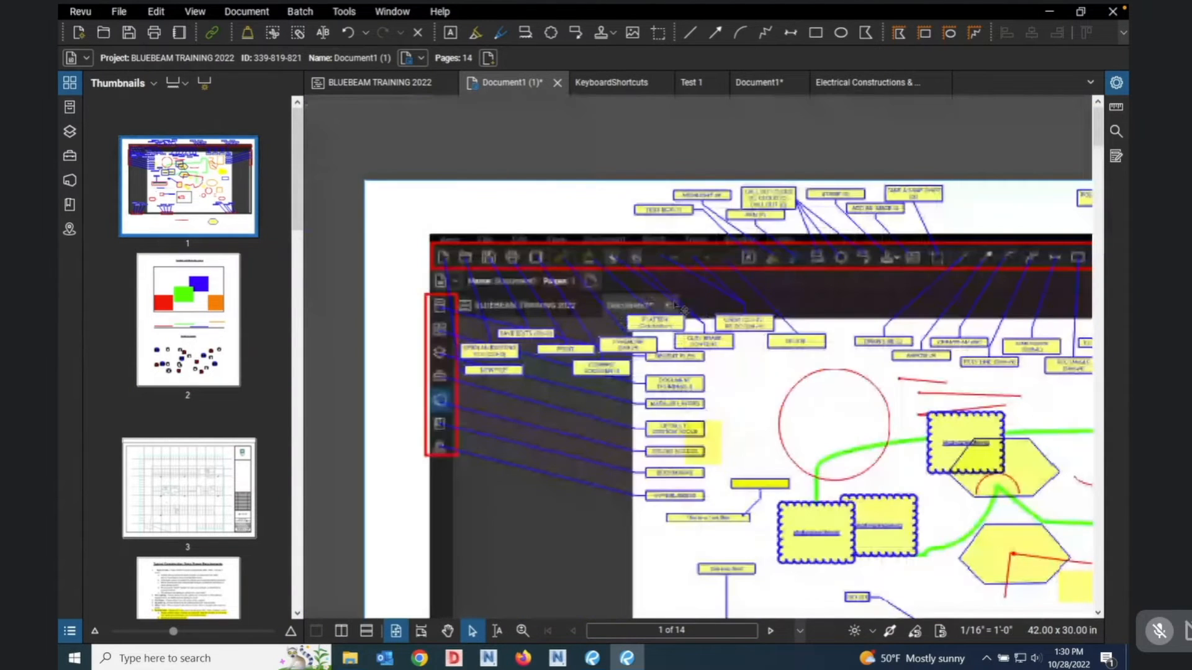
left_click(70, 131)
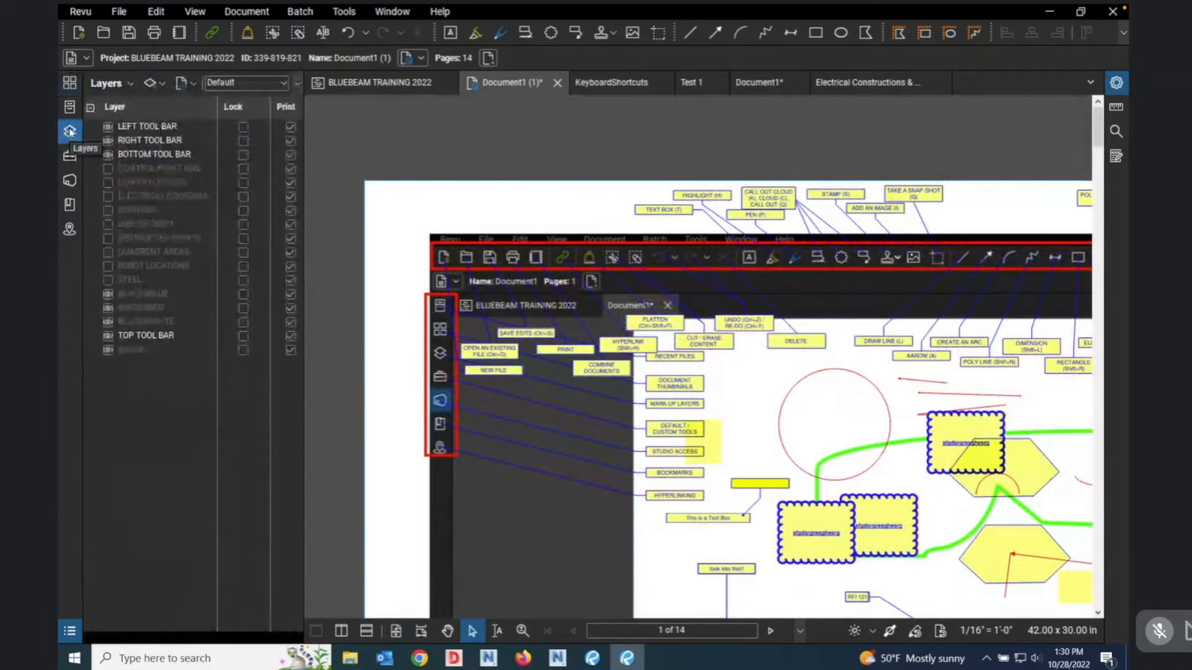
Hide the LEFT, RIGHT, BOTTOM and TOP TOOL BAR layers on page 1.
left_click(108, 127)
left_click(108, 141)
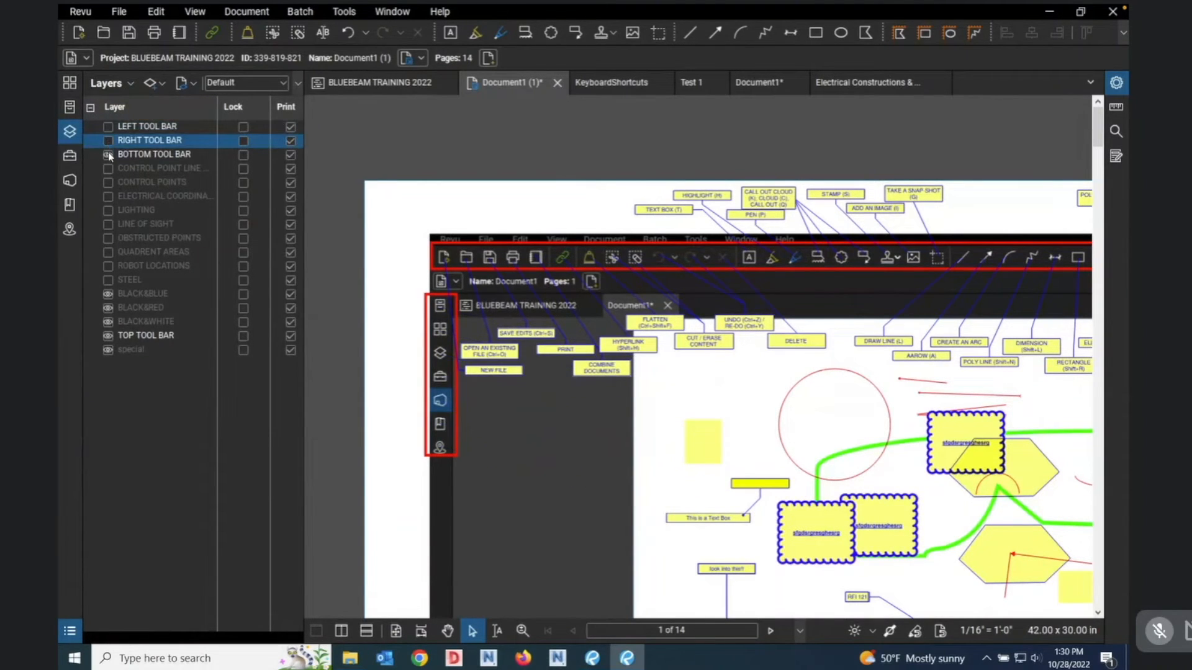
left_click(108, 155)
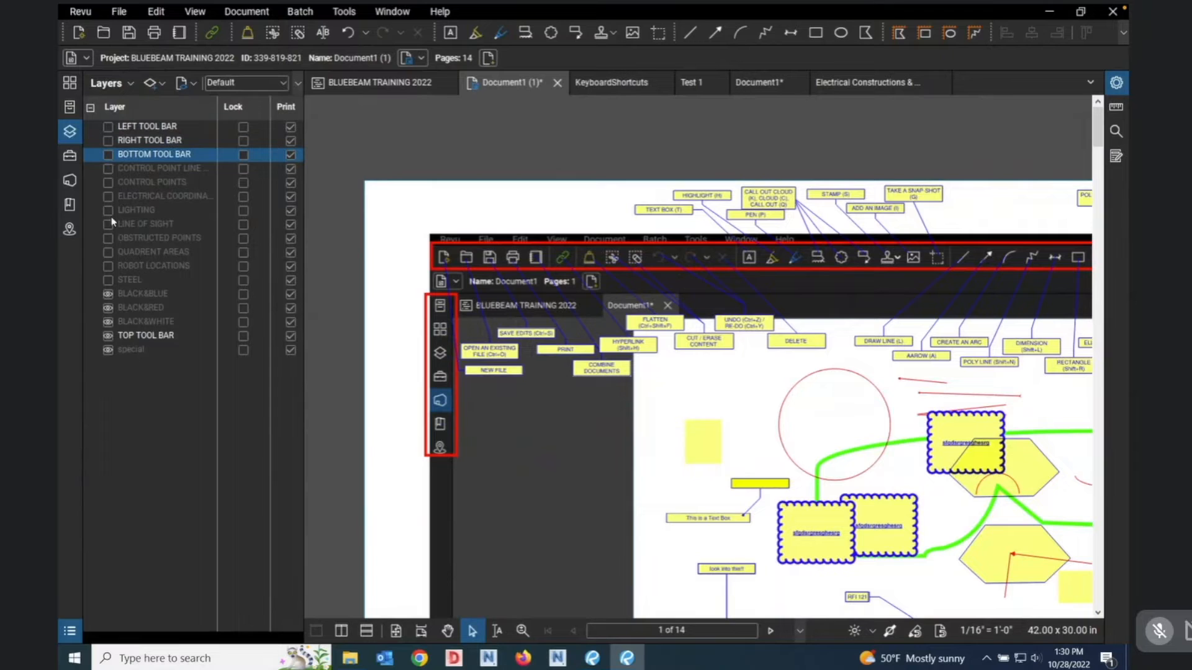
left_click(108, 336)
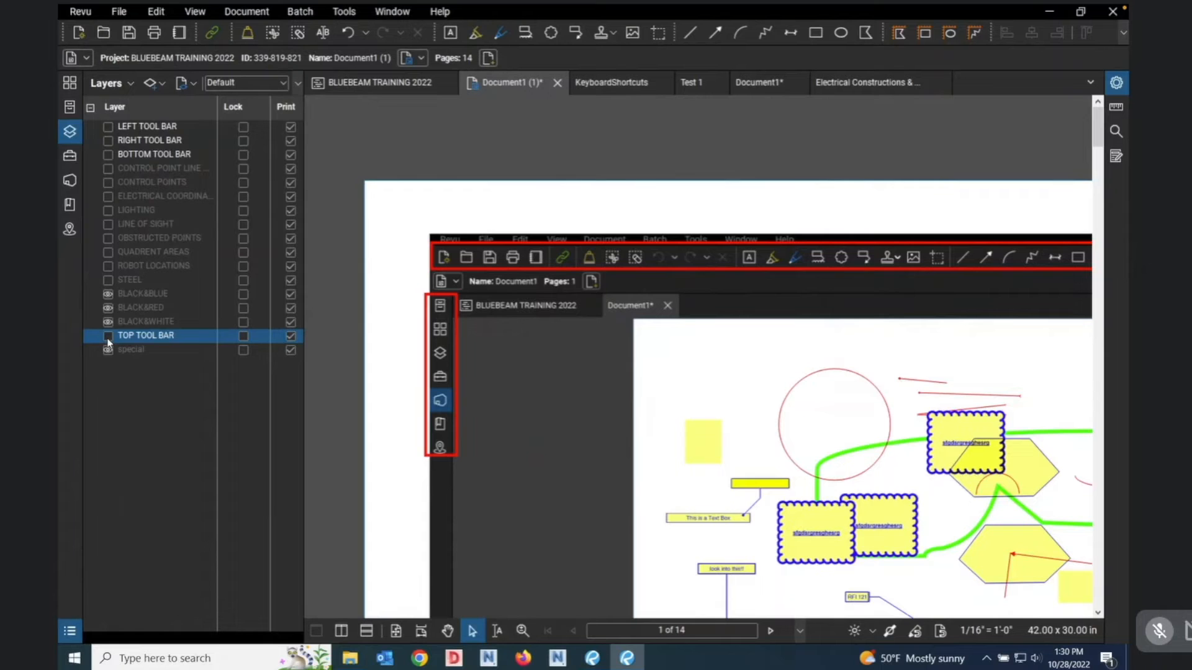
Make the TOP, LEFT, RIGHT and BOTTOM TOOL BAR layers visible again.
left_click(108, 337)
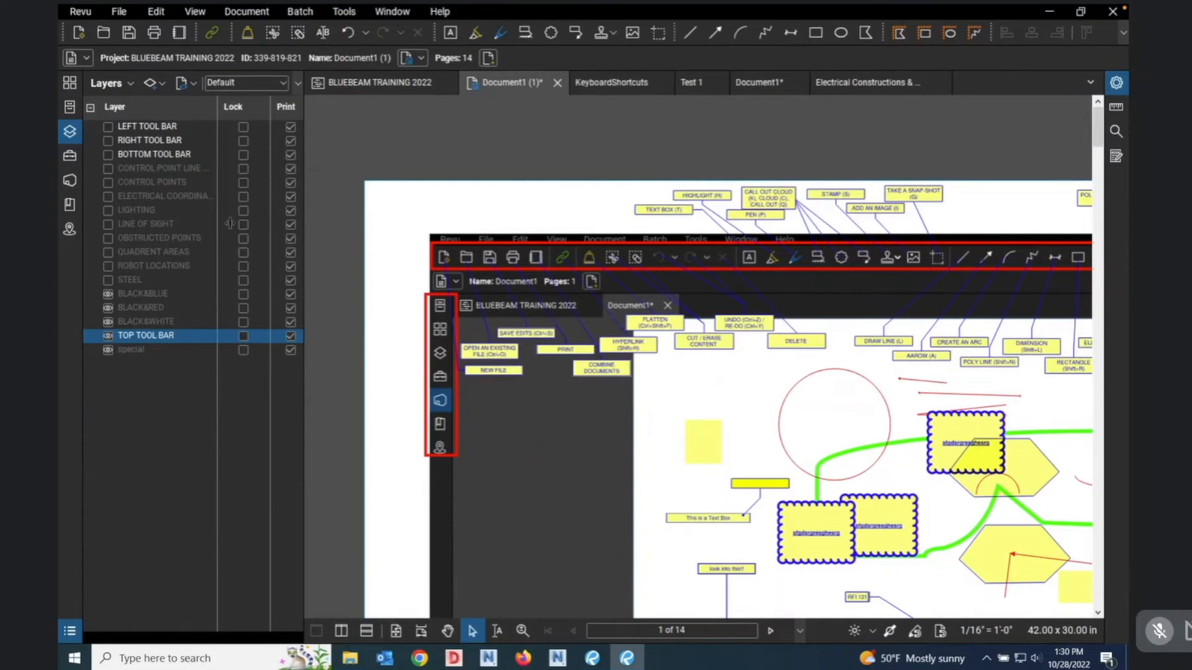
left_click(108, 127)
left_click(109, 141)
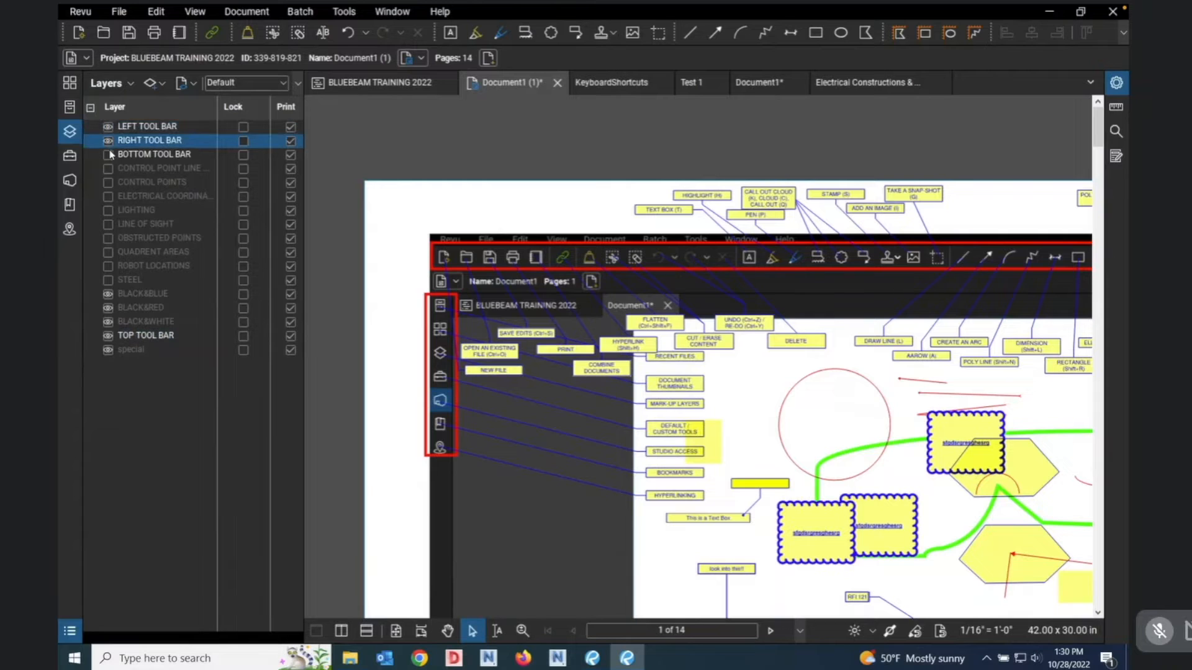
left_click(108, 154)
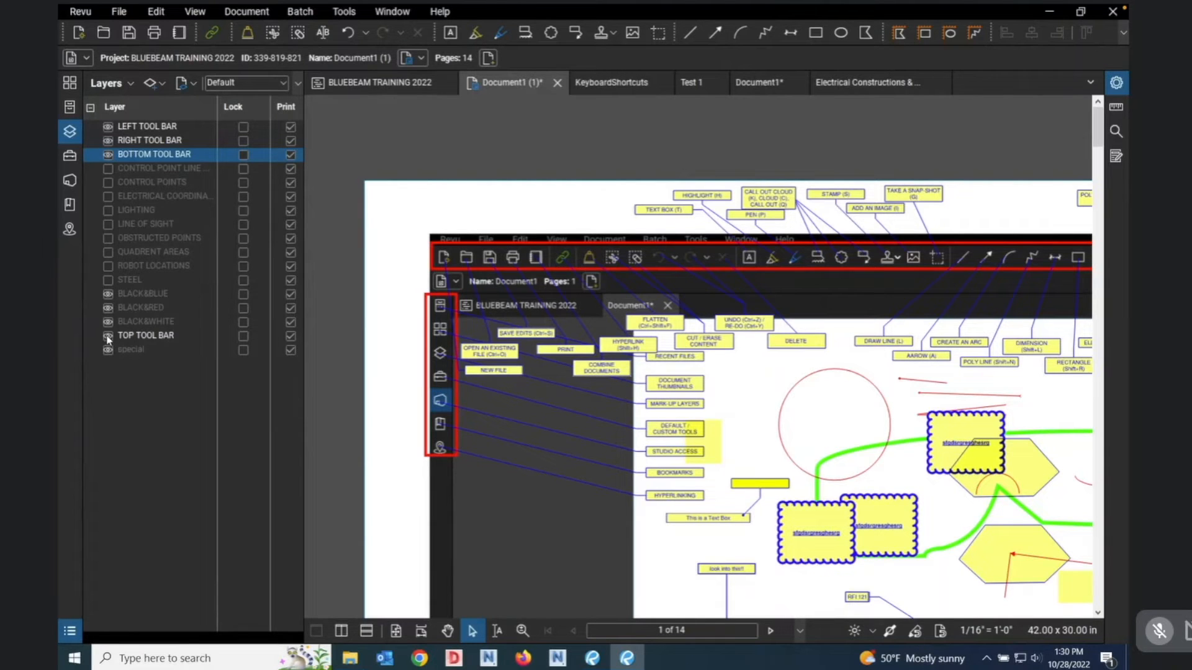
Turn off the BOTTOM, RIGHT and LEFT TOOL BAR layers, leaving TOP TOOL BAR visible.
left_click(108, 154)
left_click(109, 141)
left_click(110, 141)
left_click(108, 127)
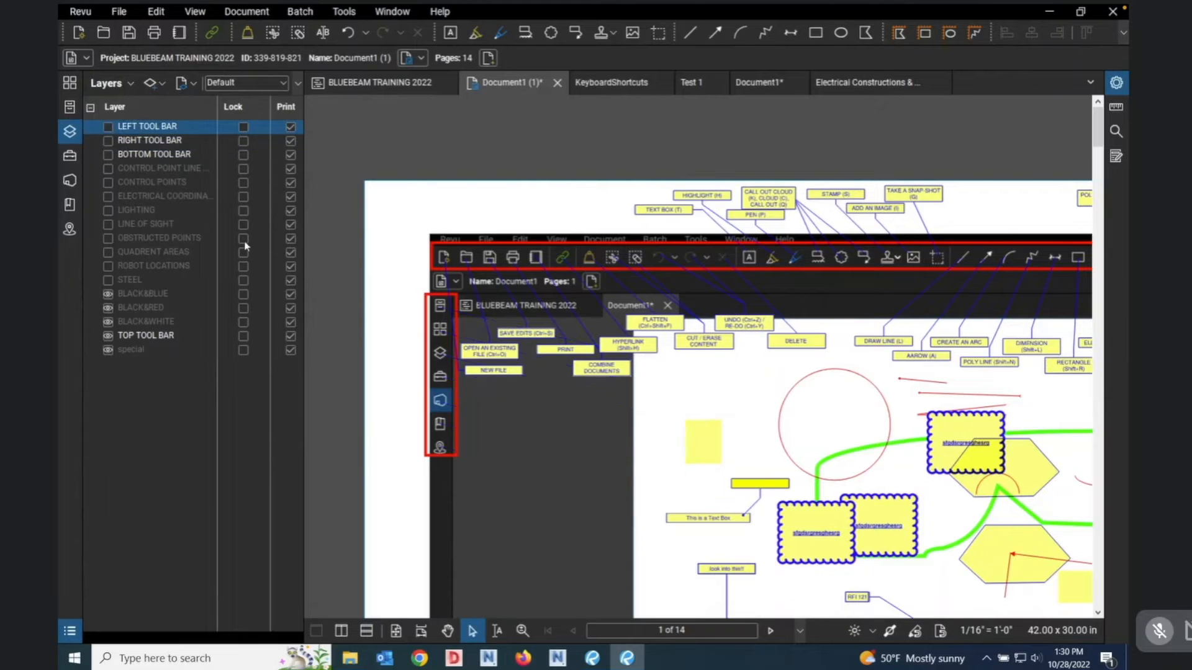
Go to page 2 through the page thumbnails and examine the symbols under Creating Layers.
scroll(626, 338, "down", 1)
scroll(625, 338, "down", 1)
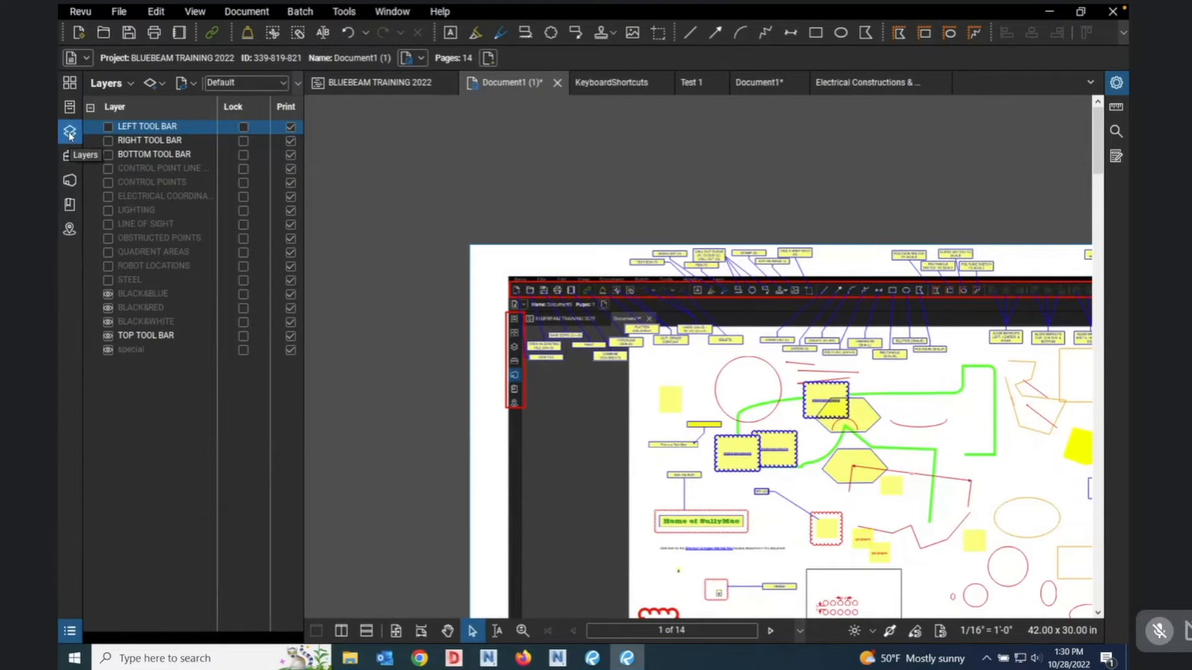
left_click(70, 83)
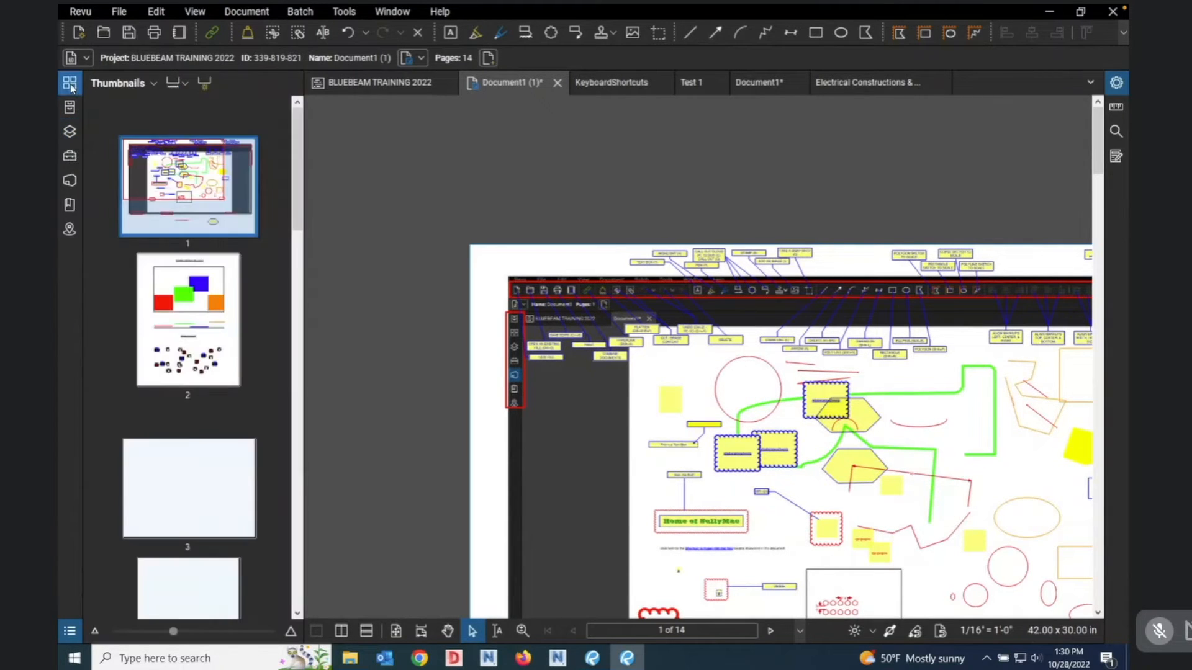
left_click(197, 380)
scroll(532, 438, "up", 3)
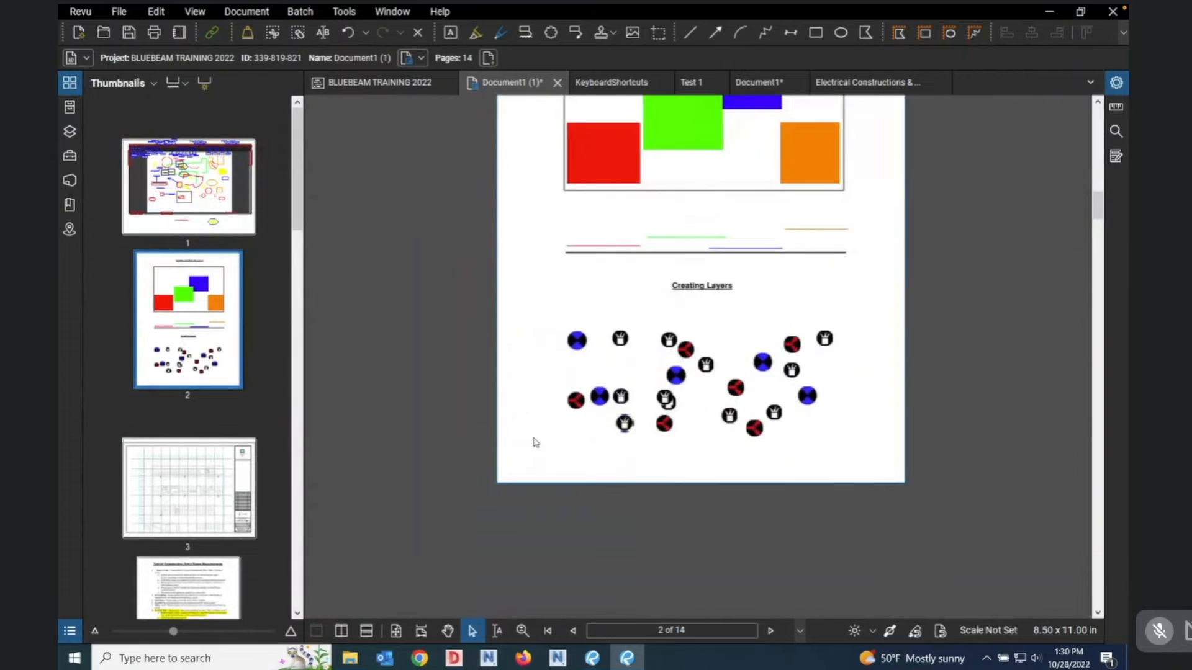
scroll(749, 306, "up", 3)
scroll(743, 319, "down", 2)
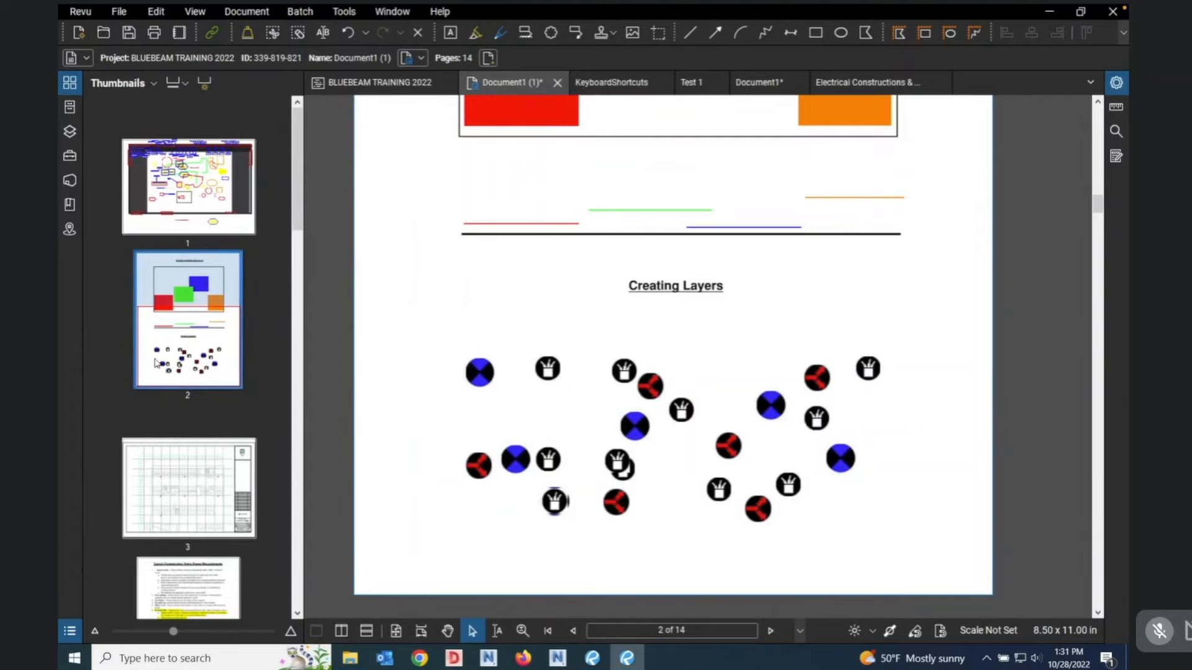
Compare which layers are in use on page 1 and on page 2, ending on the Creating Layers symbols.
left_click(185, 180)
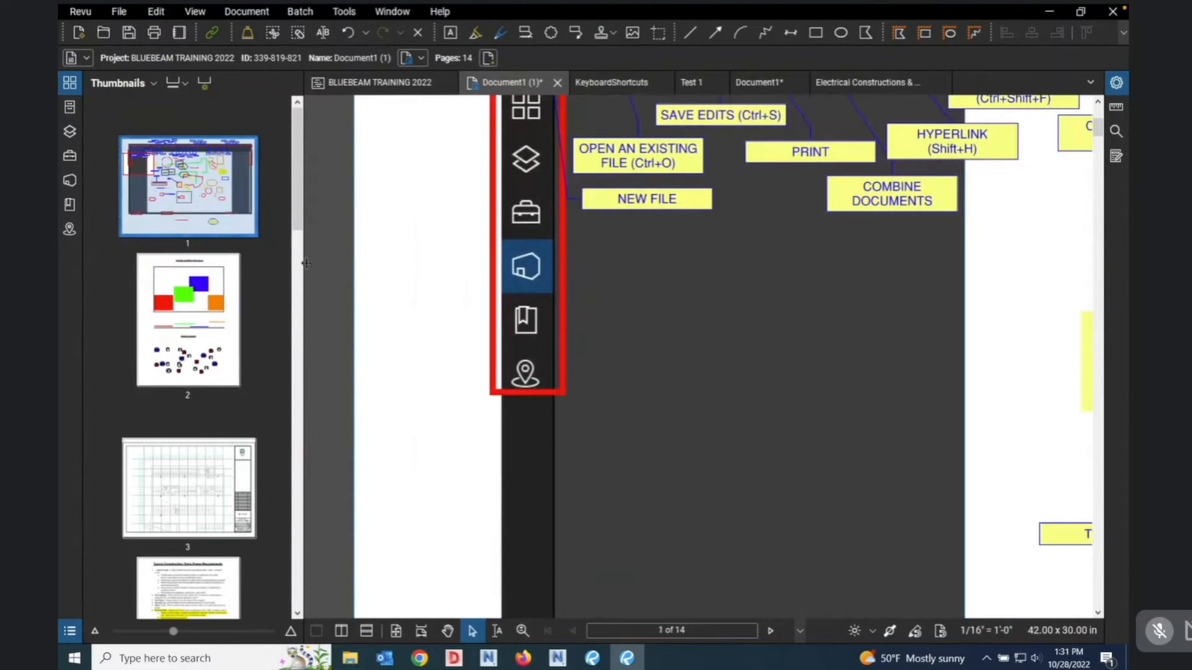
left_click(69, 131)
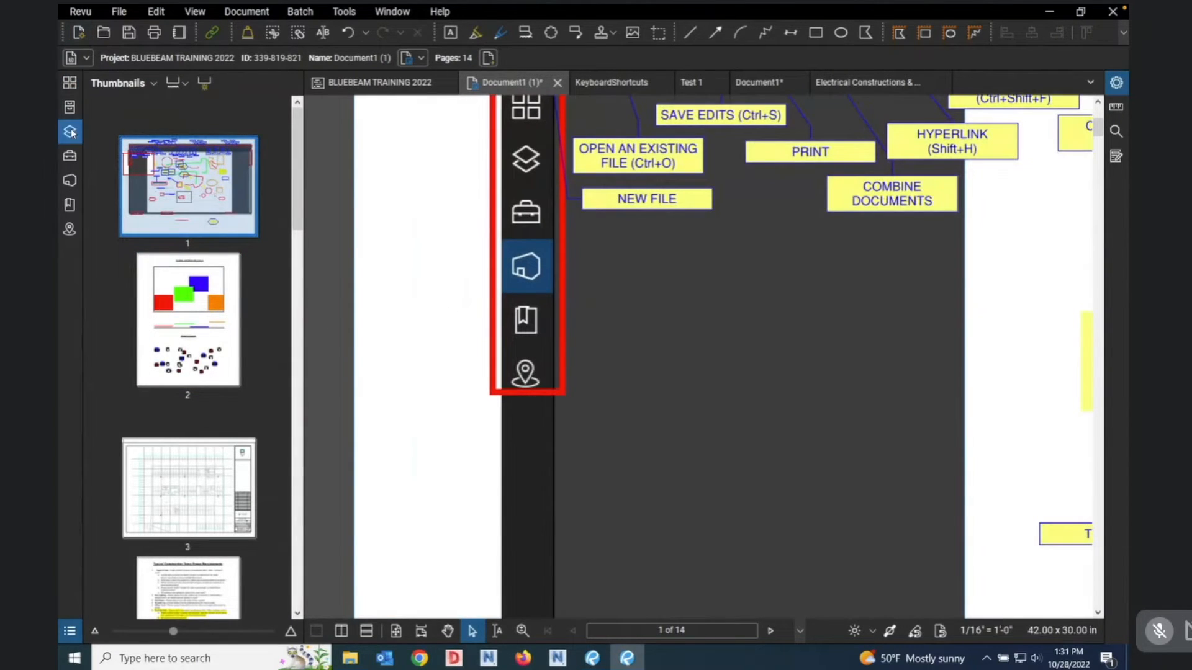
scroll(598, 330, "down", 1)
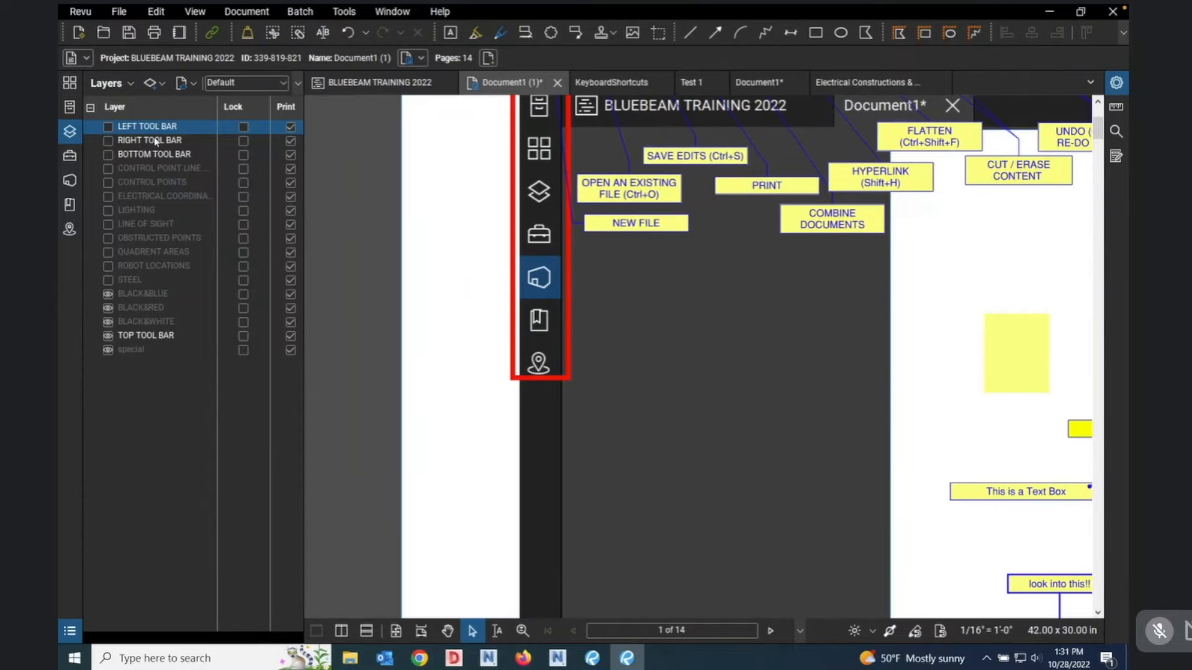
left_click(770, 631)
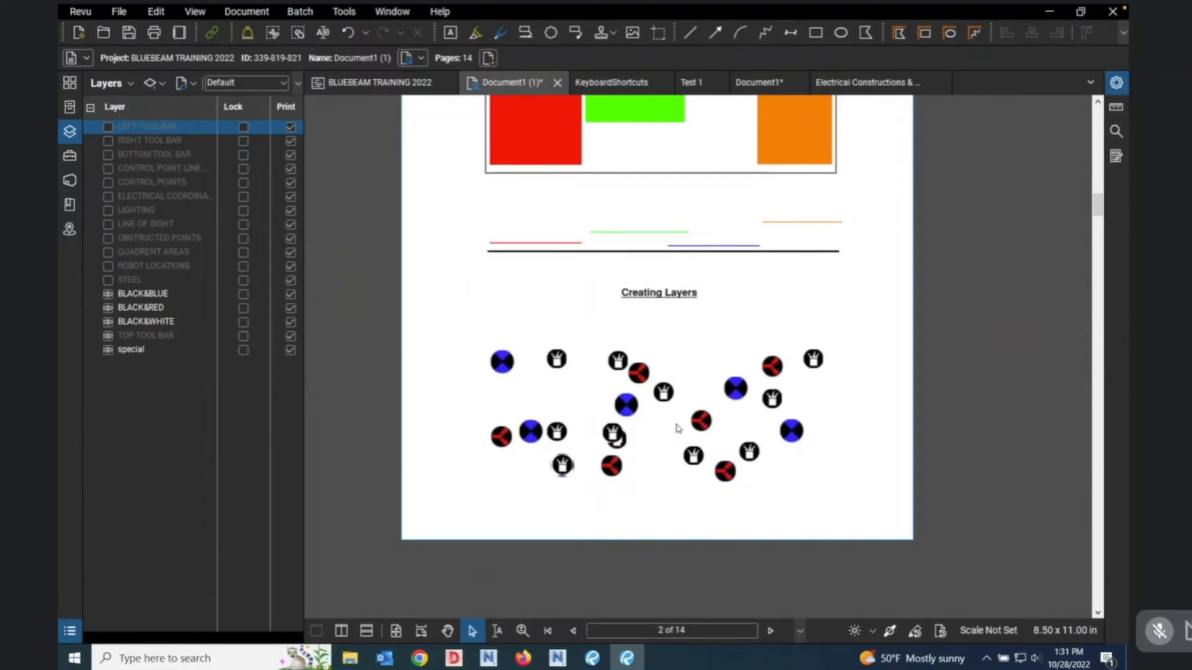
scroll(478, 351, "up", 1)
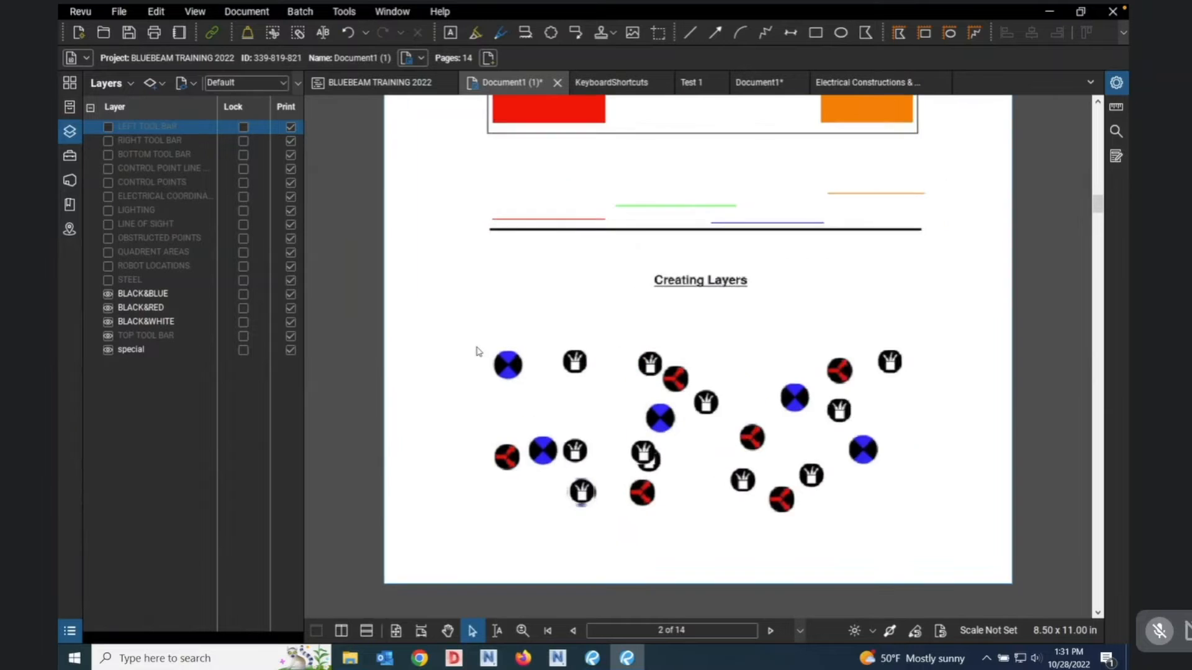
scroll(478, 351, "up", 1)
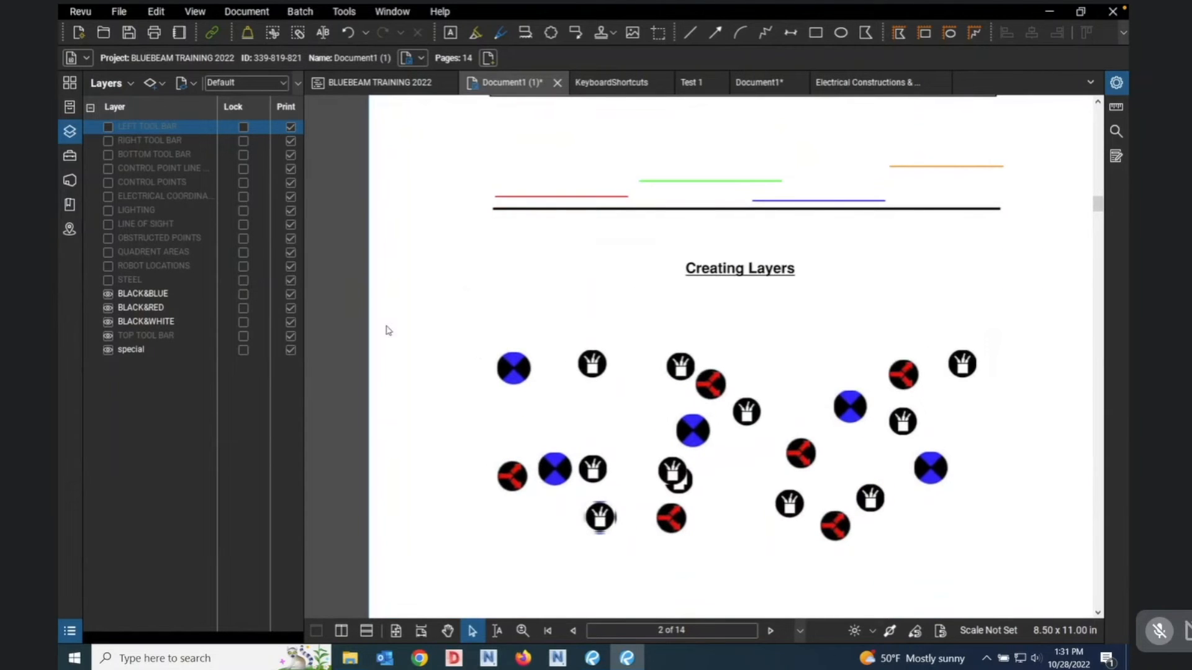
Toggle the BLACK&BLUE, BLACK&RED and BLACK&WHITE layers off and back on, one after another, to check their symbols.
left_click(108, 294)
left_click(108, 294)
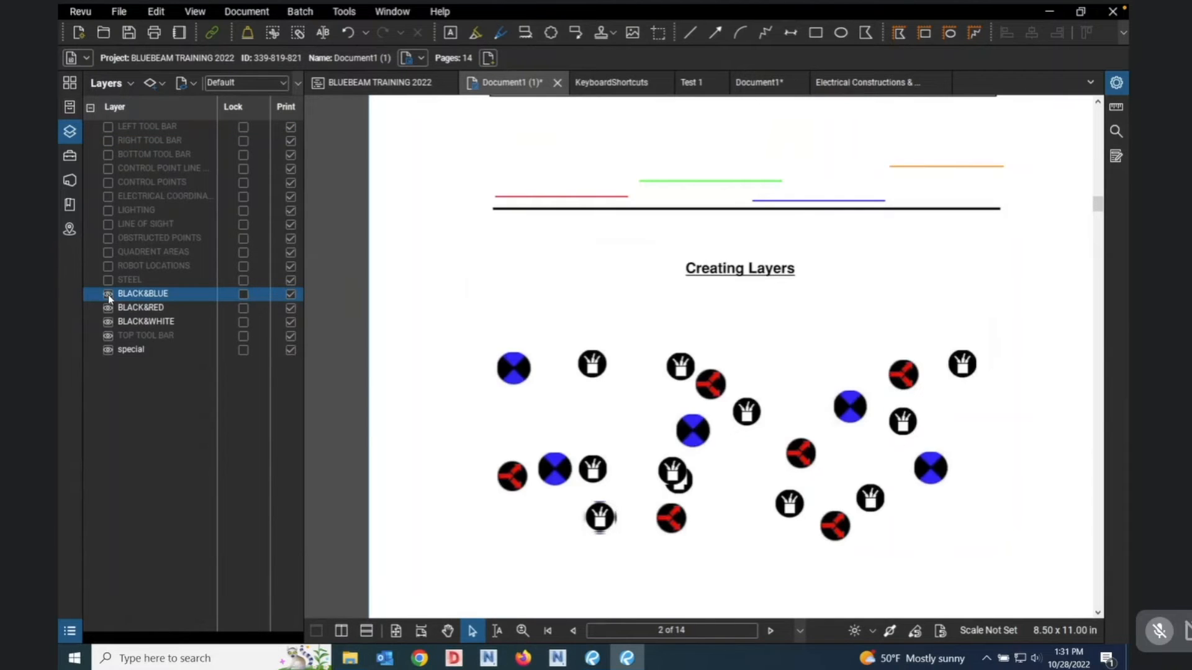
left_click(108, 294)
left_click(108, 295)
left_click(108, 308)
left_click(108, 308)
left_click(108, 308)
left_click(108, 309)
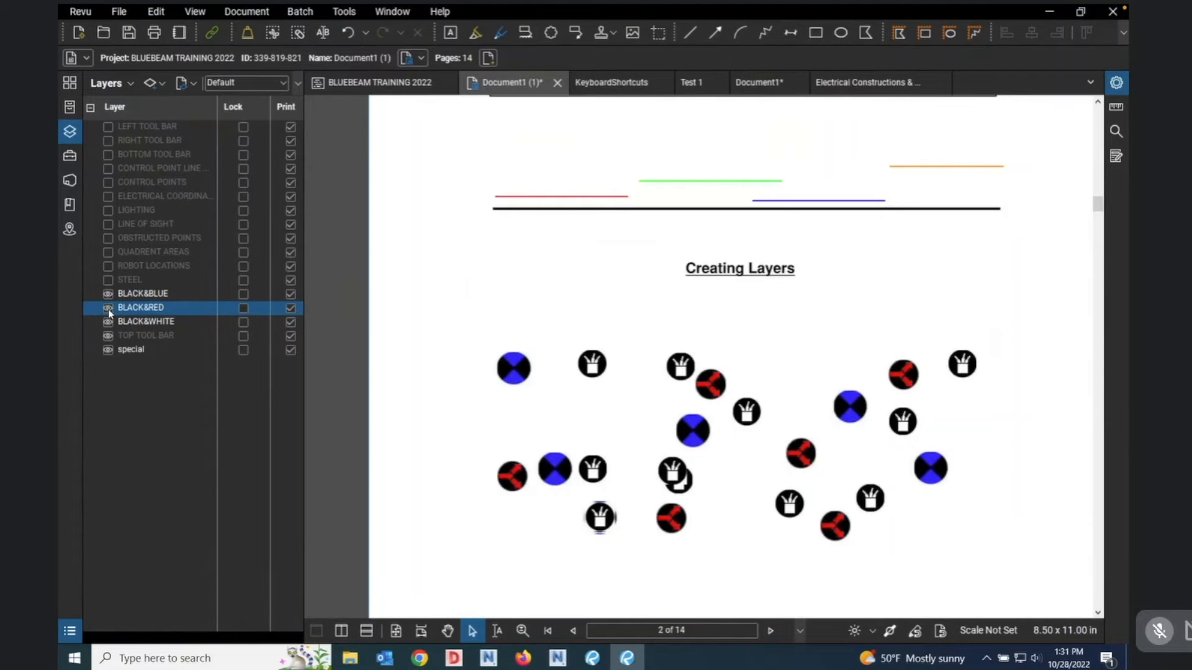
left_click(108, 322)
left_click(109, 322)
left_click(109, 322)
left_click(108, 322)
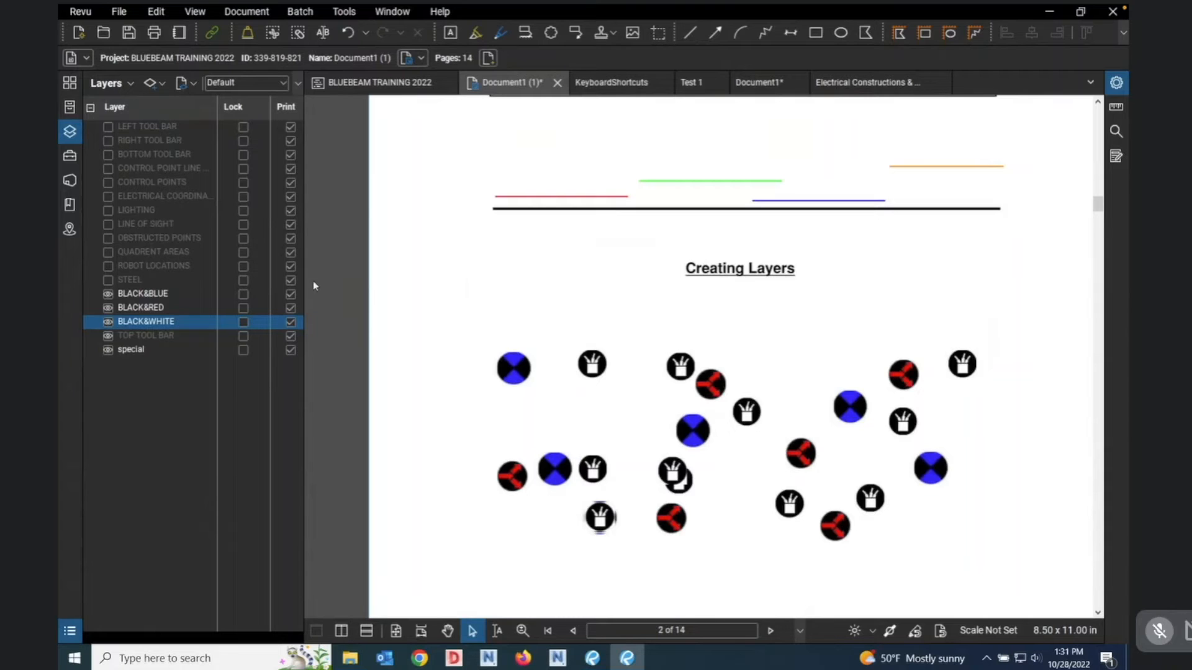
Hide the BLACK&BLUE and BLACK&WHITE layers and check the layer assignment of the upper-left white hand symbol.
left_click(108, 295)
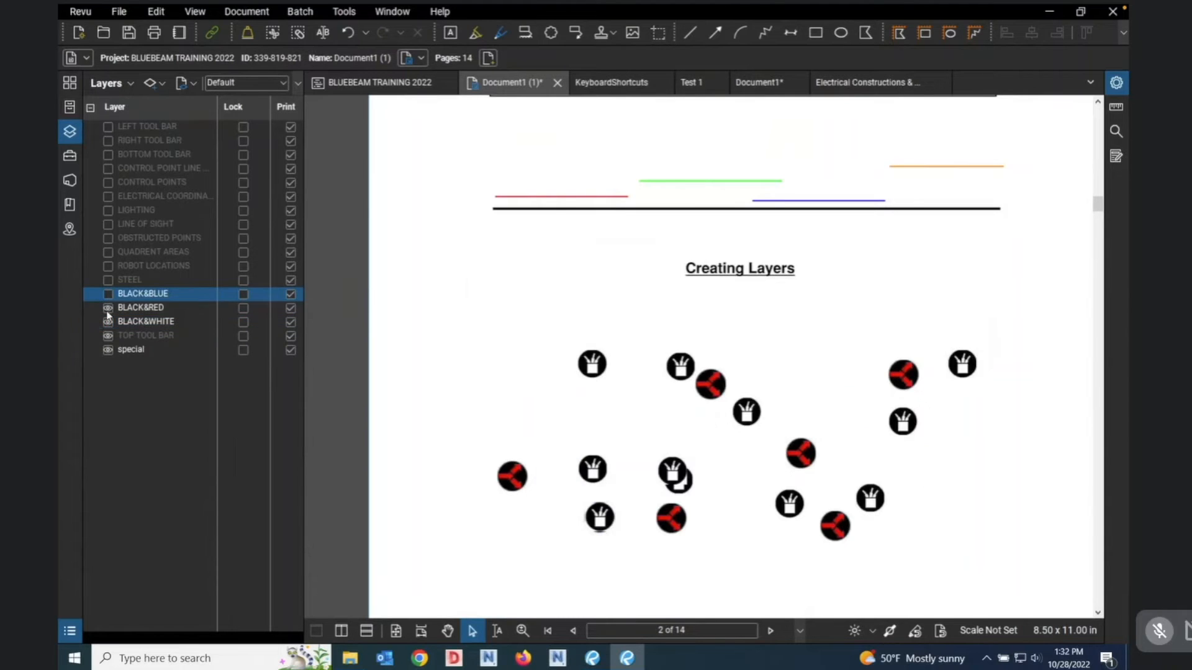
left_click(109, 322)
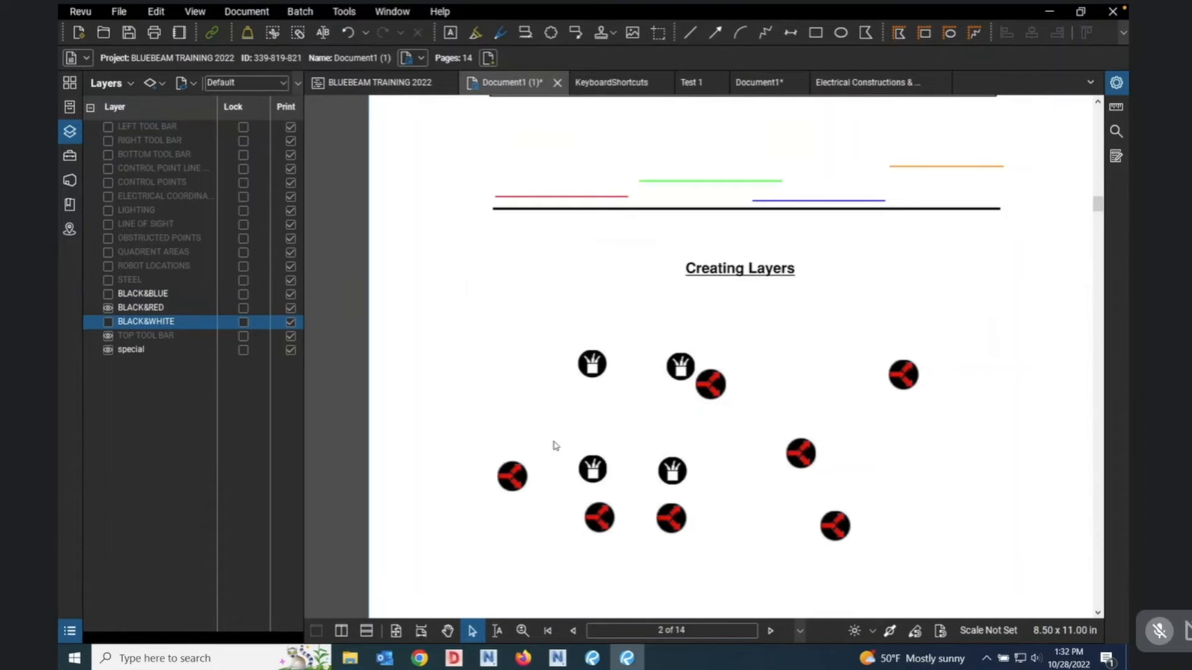
left_click(605, 375)
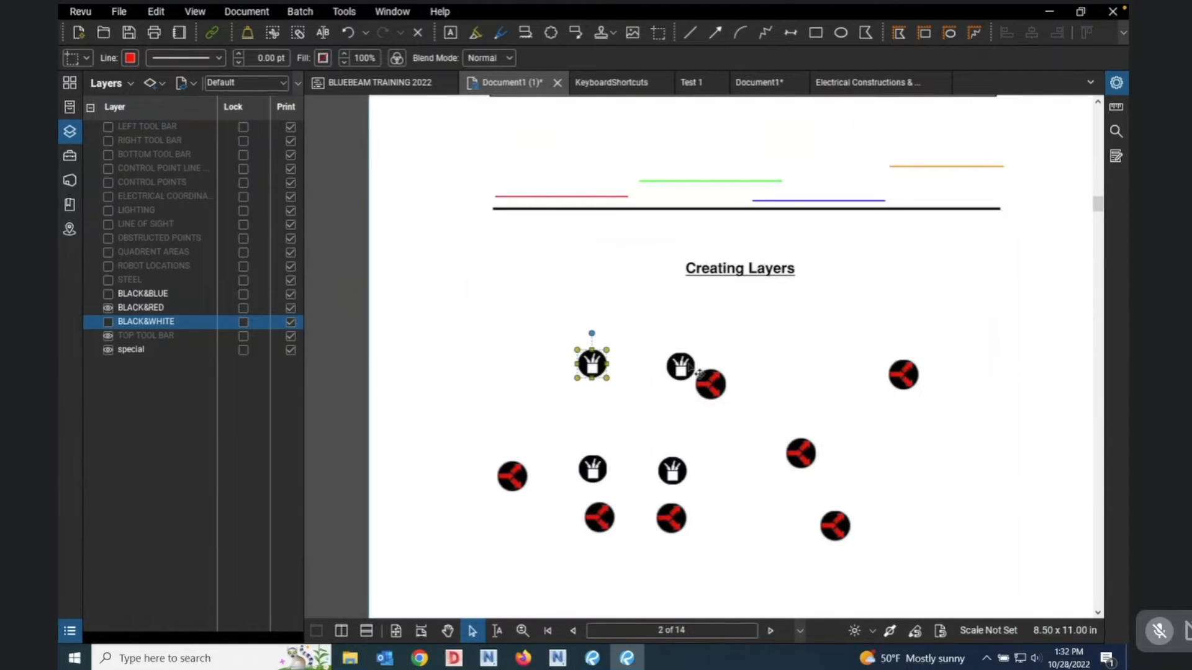
right_click(591, 366)
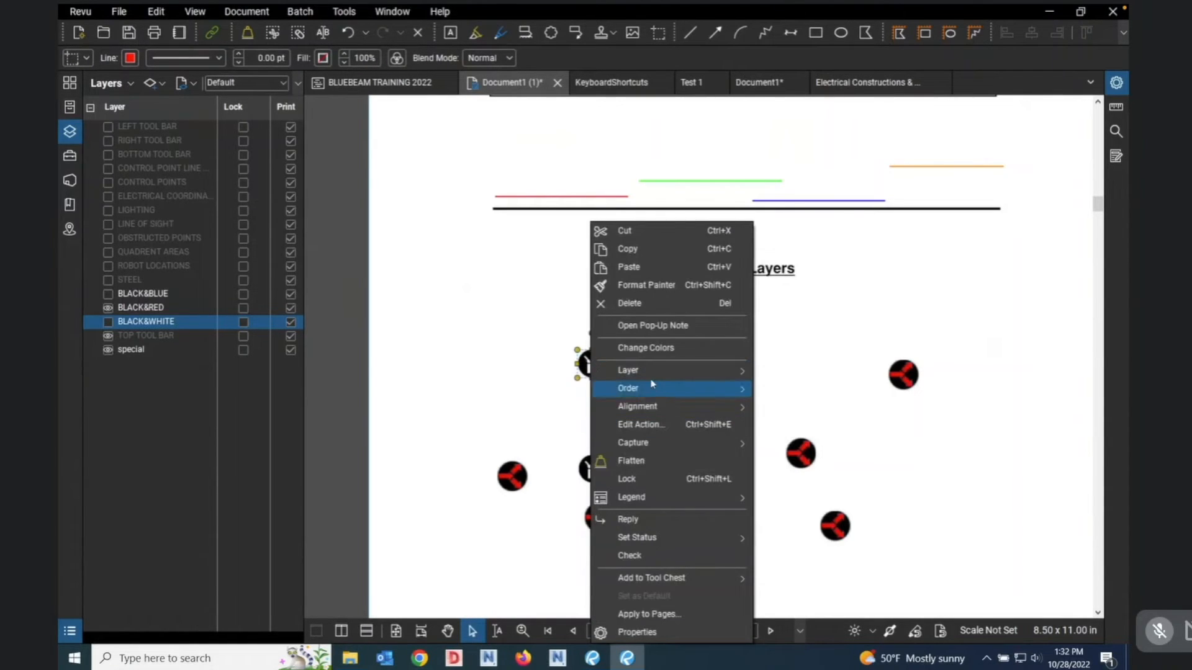
mouse_move(723, 371)
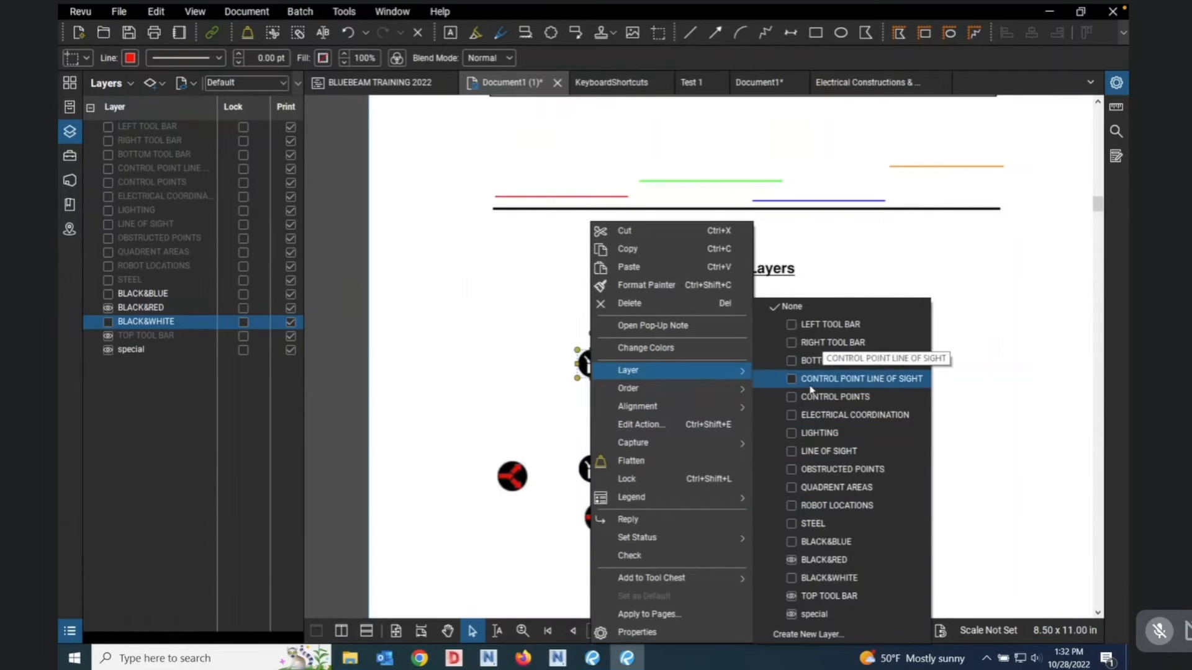
left_click(518, 385)
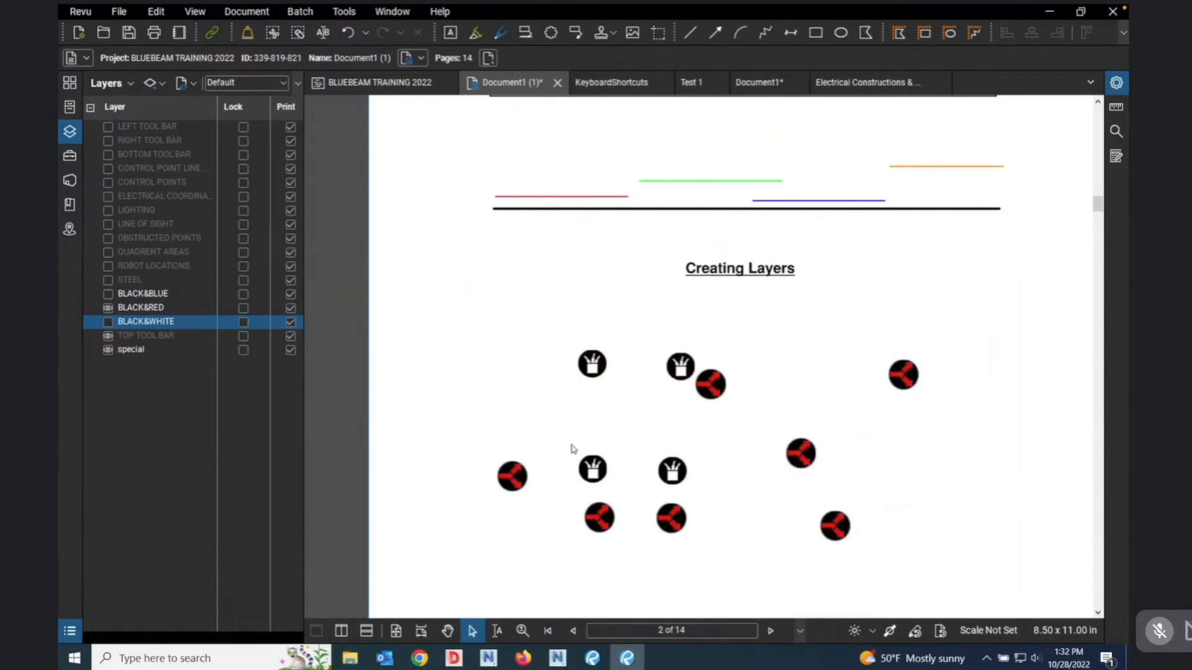
Assign the four white hand symbols still showing under Creating Layers to the BLACK&WHITE layer.
left_click(598, 368)
left_click(681, 366, "shift")
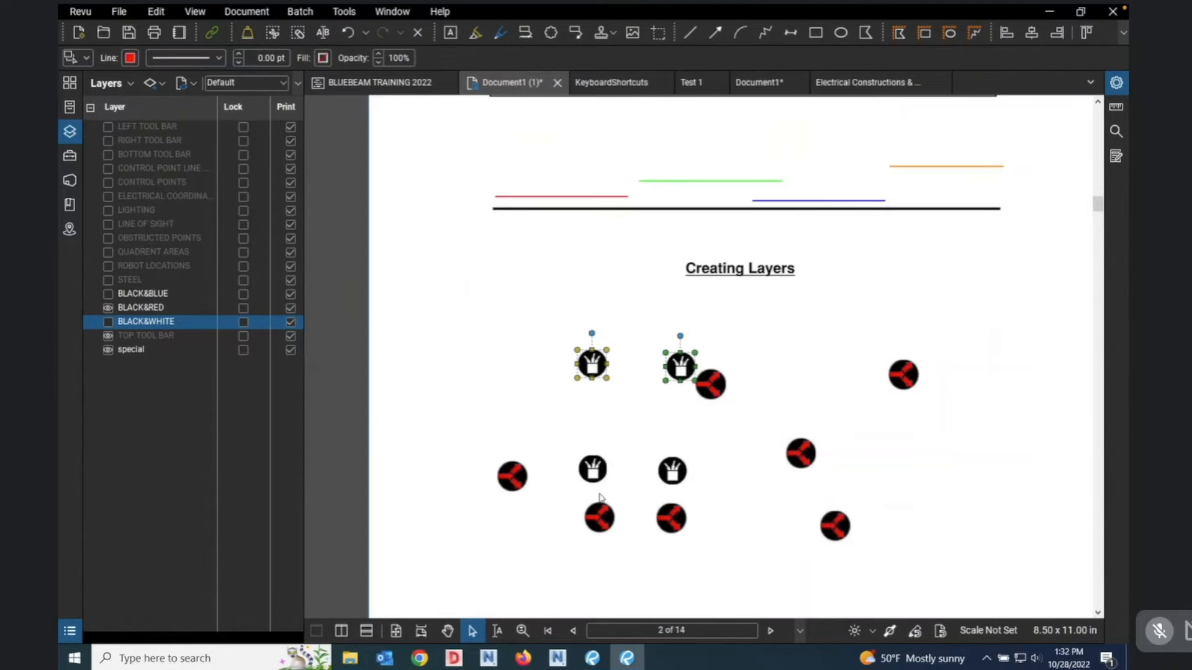
left_click(592, 469, "shift")
left_click(683, 480, "shift")
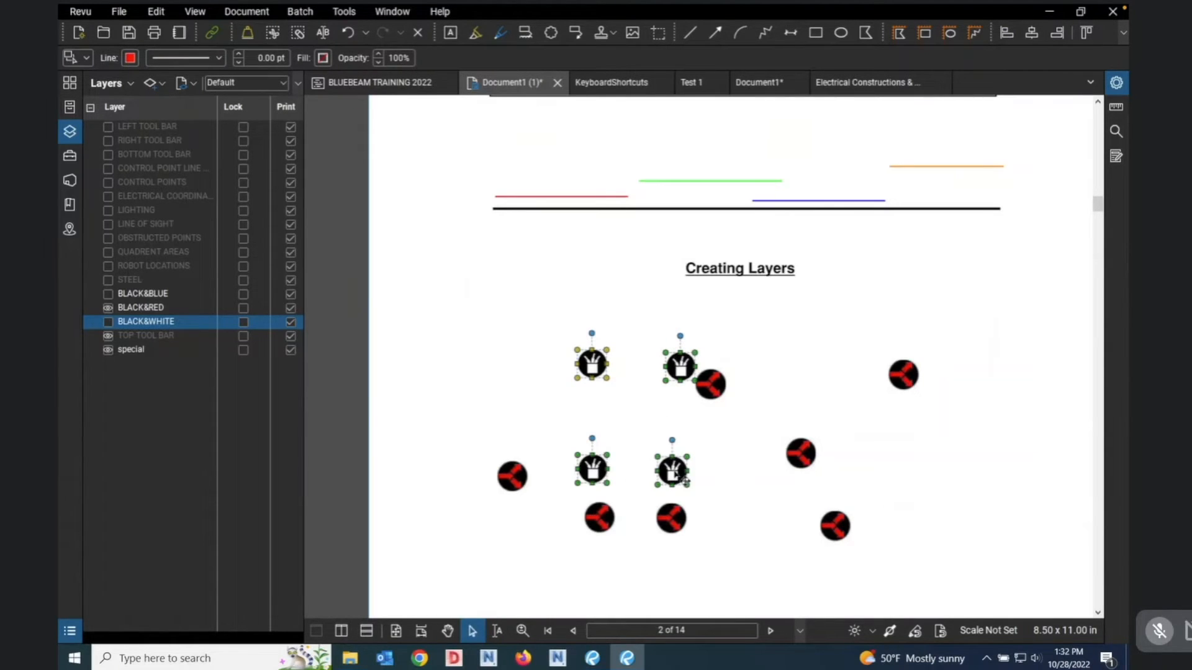
right_click(682, 480)
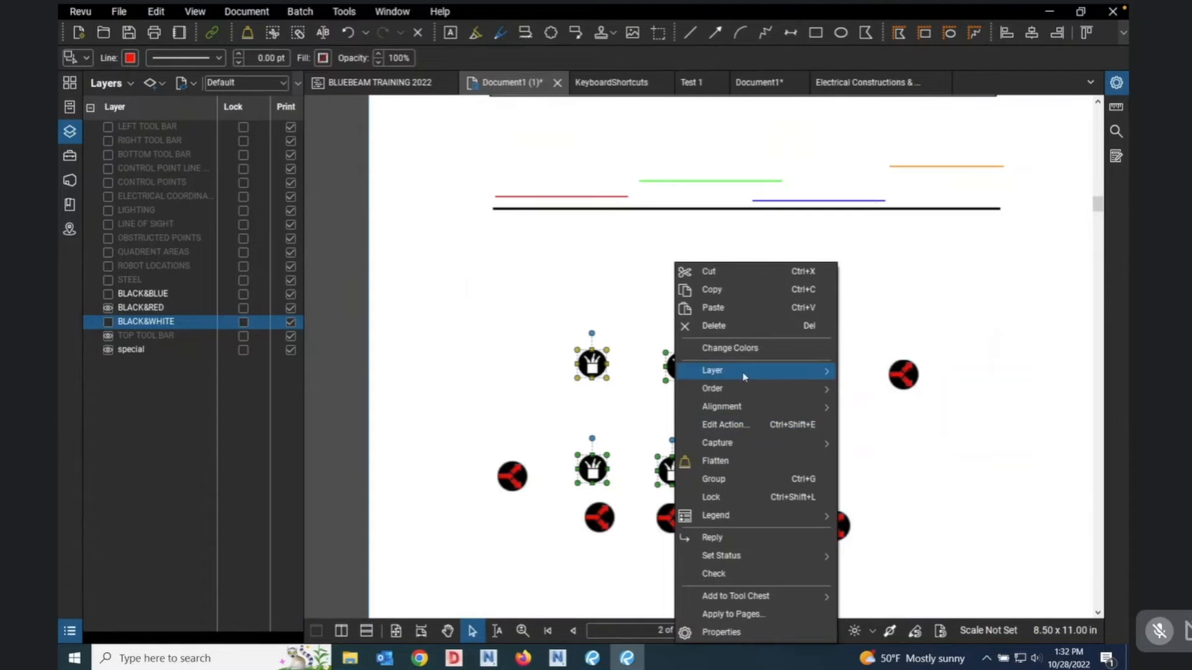
mouse_move(797, 377)
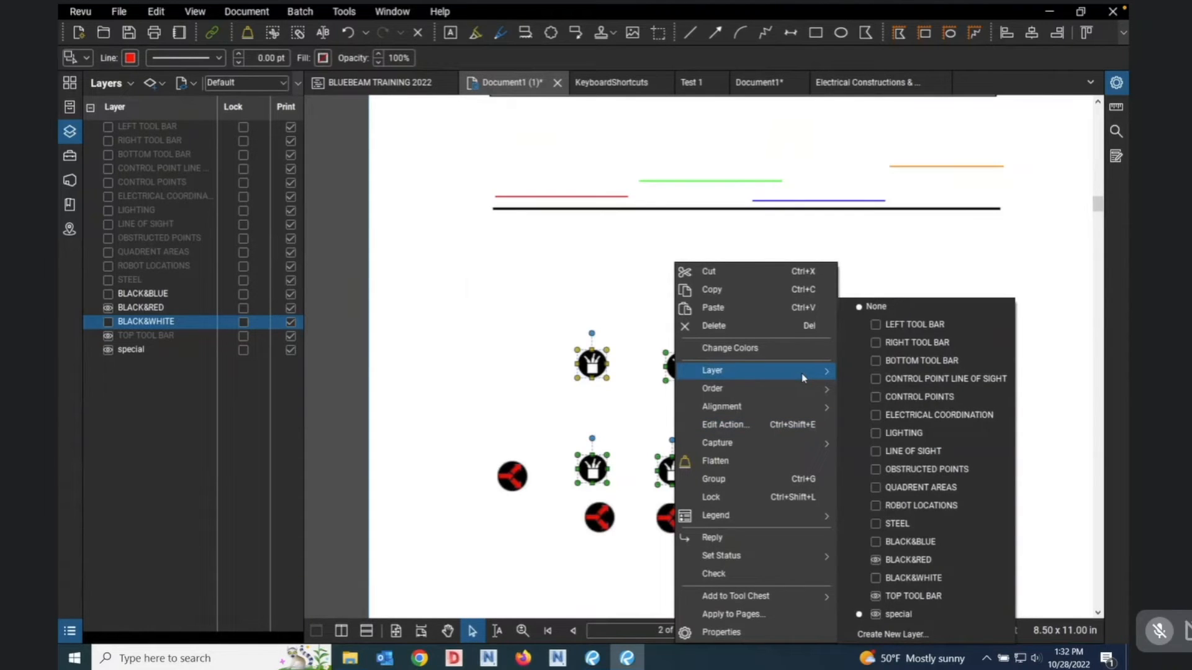
mouse_move(757, 373)
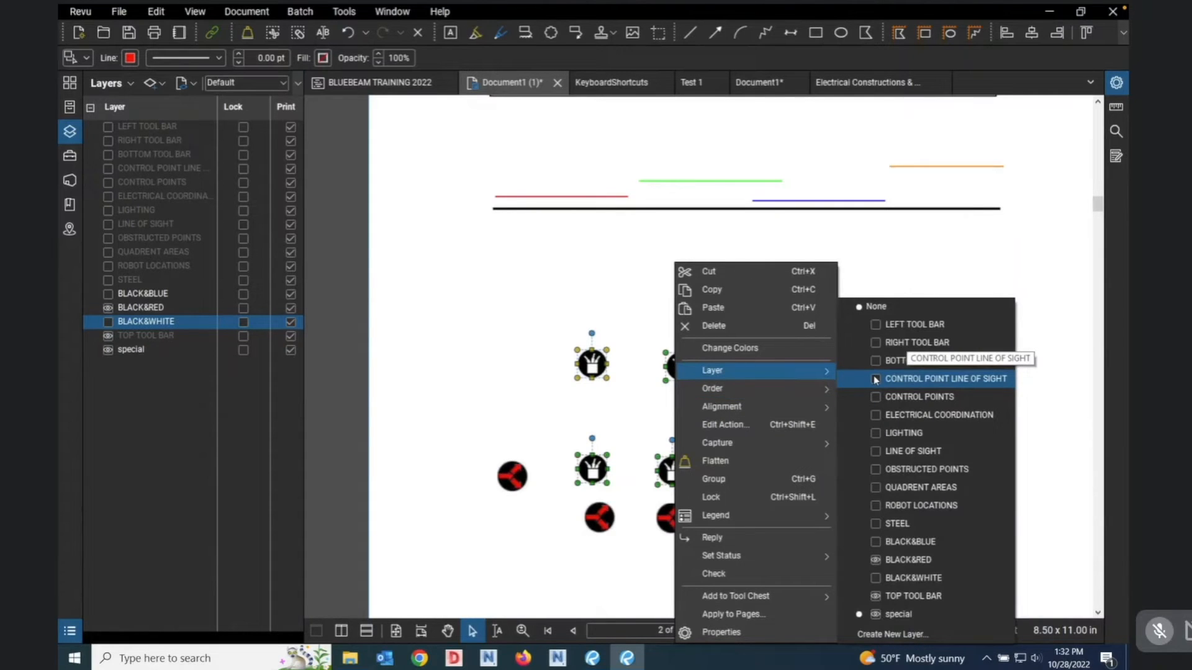
left_click(908, 578)
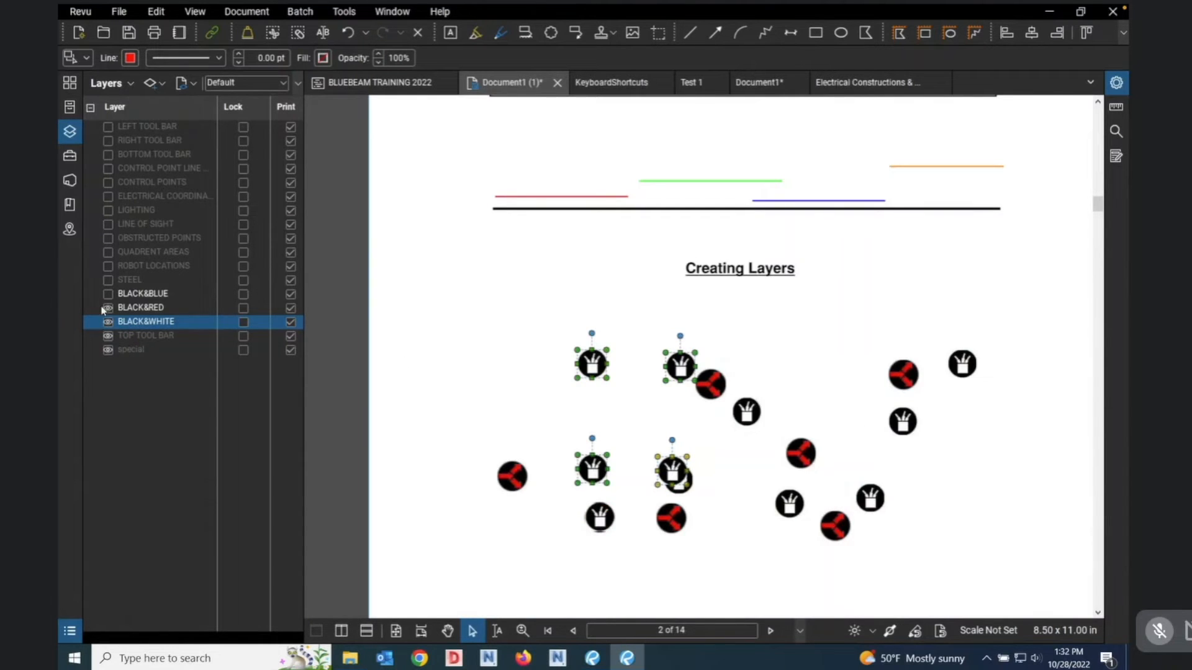
Toggle the BLACK&WHITE and BLACK&BLUE layers to check their symbols, leaving both layers hidden.
left_click(108, 322)
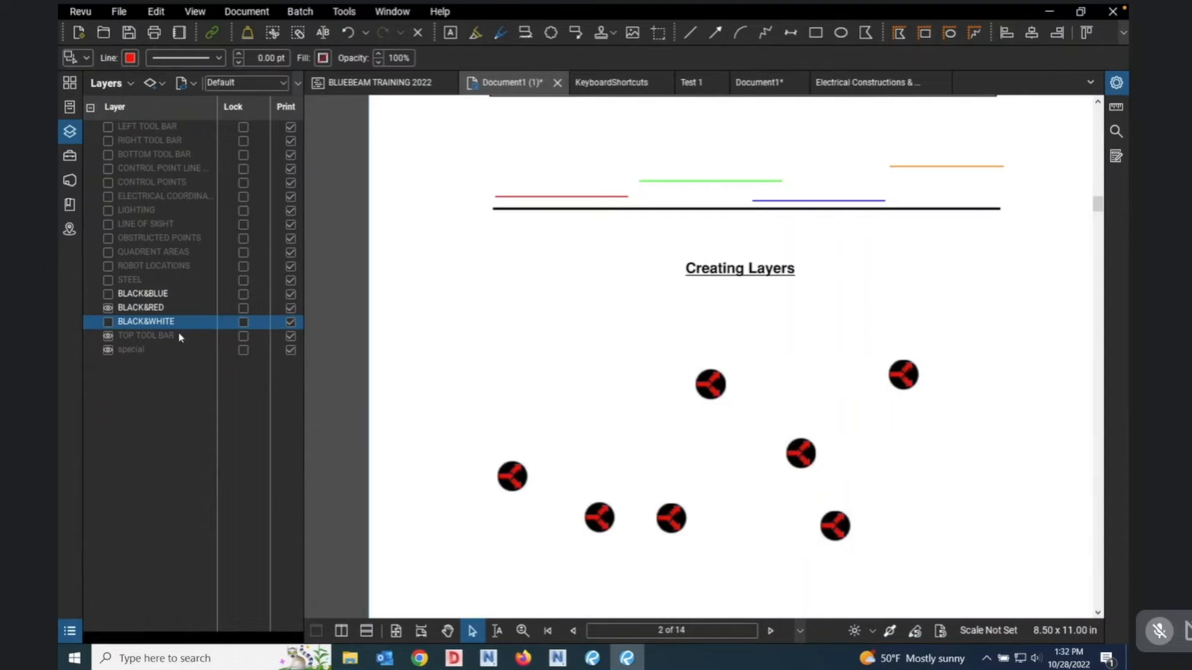
left_click(108, 293)
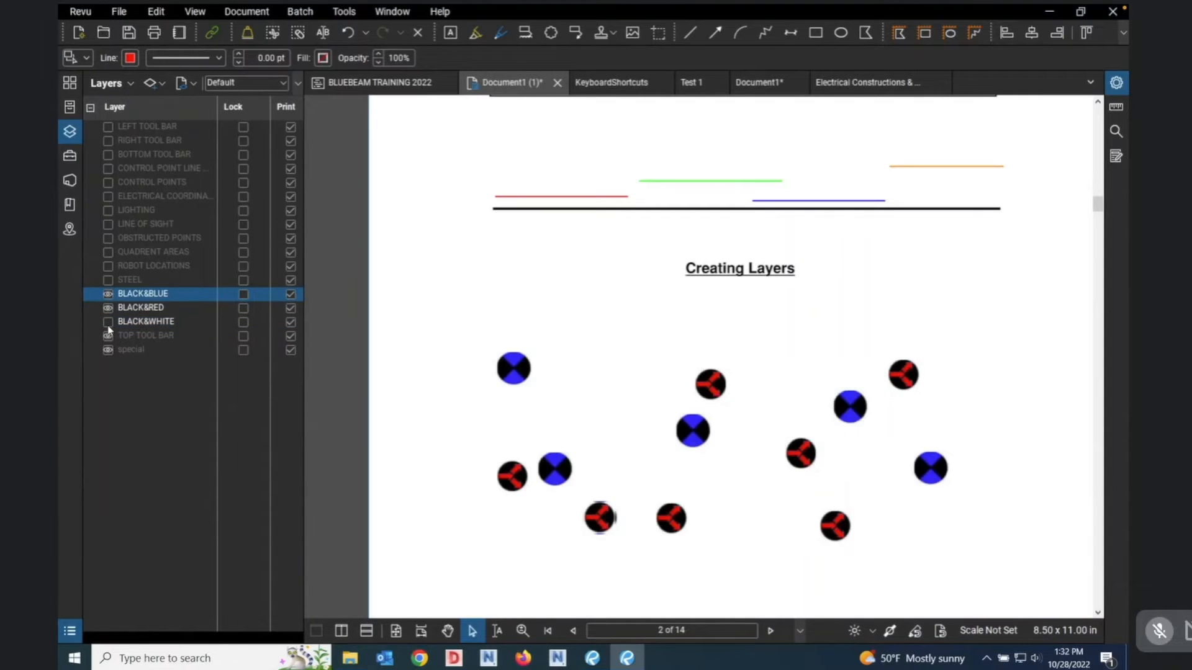
left_click(108, 322)
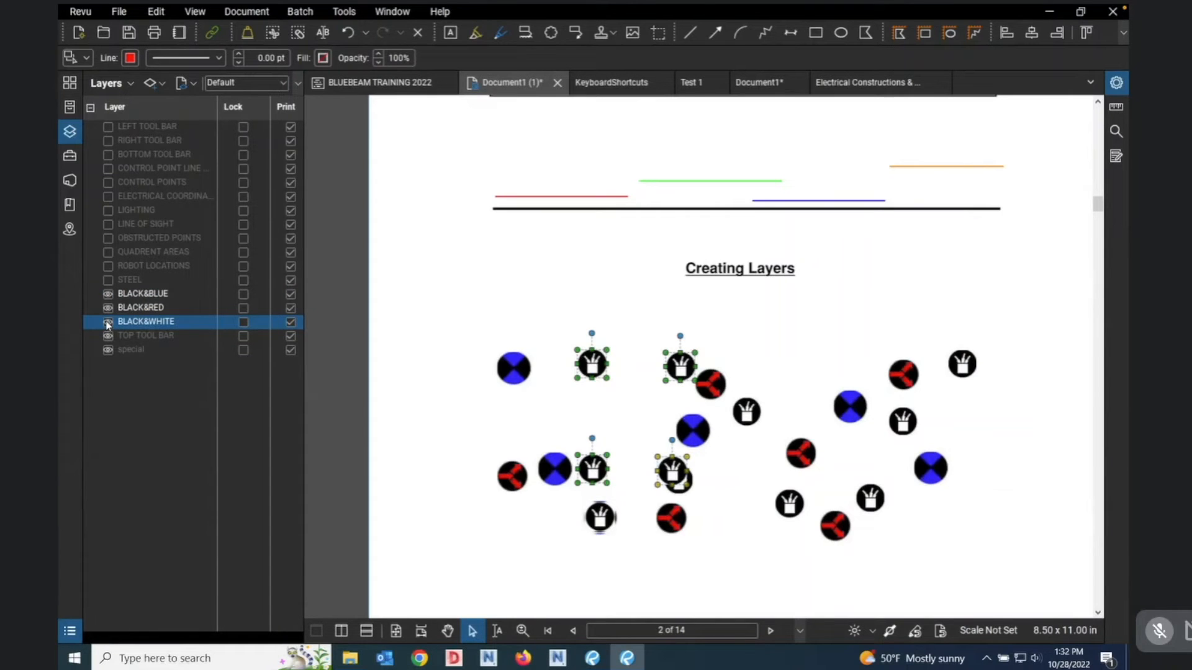
left_click(108, 323)
left_click(108, 294)
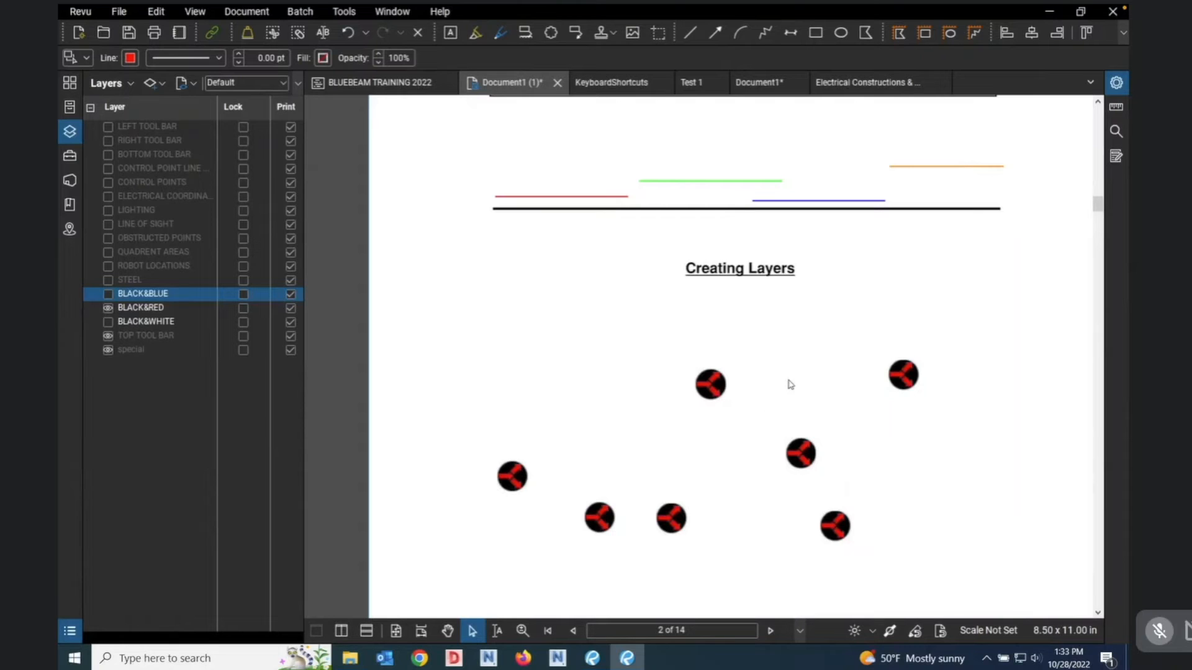
Copy the upper-middle red symbol, paste it to the upper left below the Creating Layers heading, and hide the BLACK&RED layer.
left_click(712, 389)
right_click(712, 390)
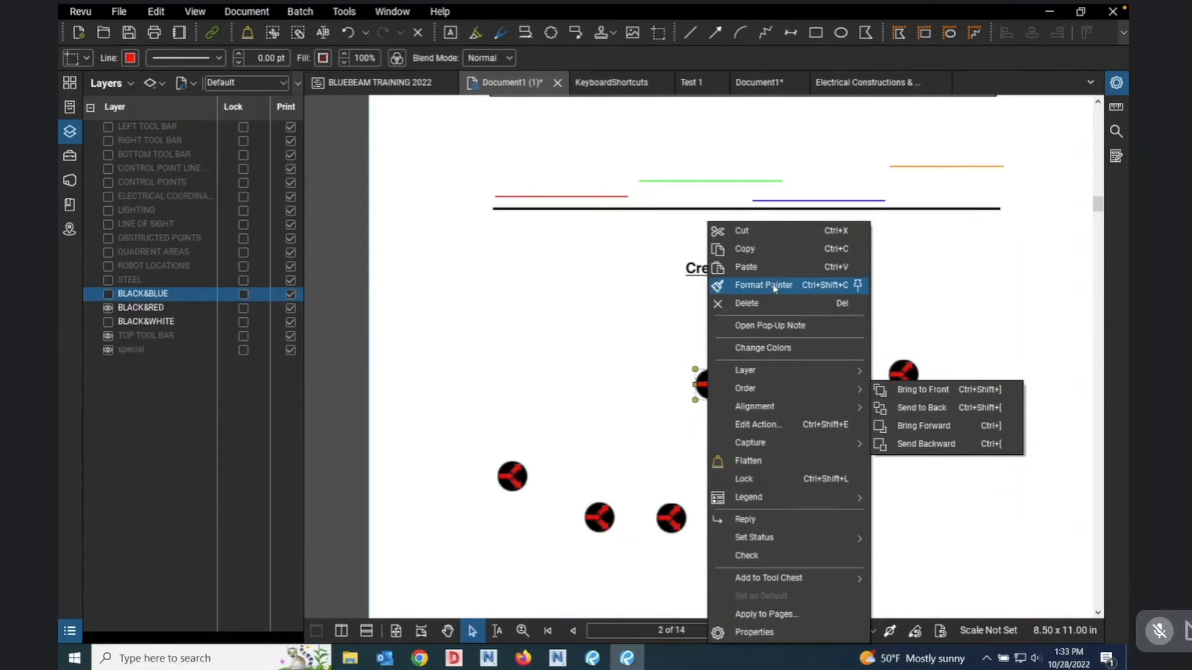
left_click(745, 249)
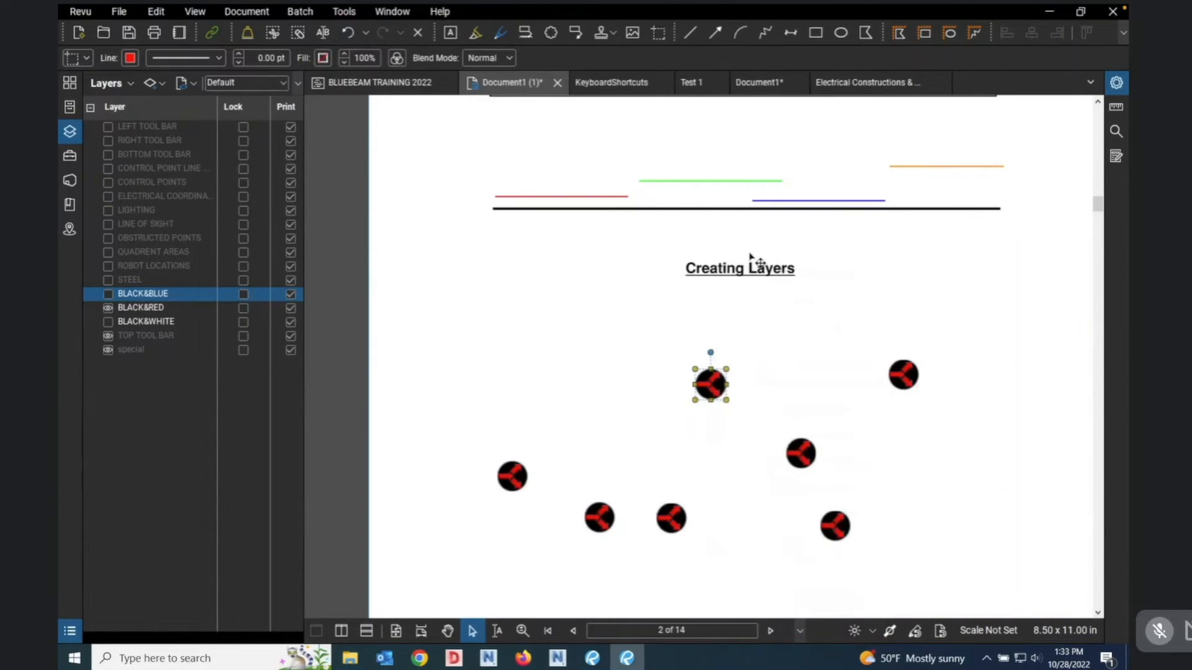
right_click(567, 370)
left_click(615, 366)
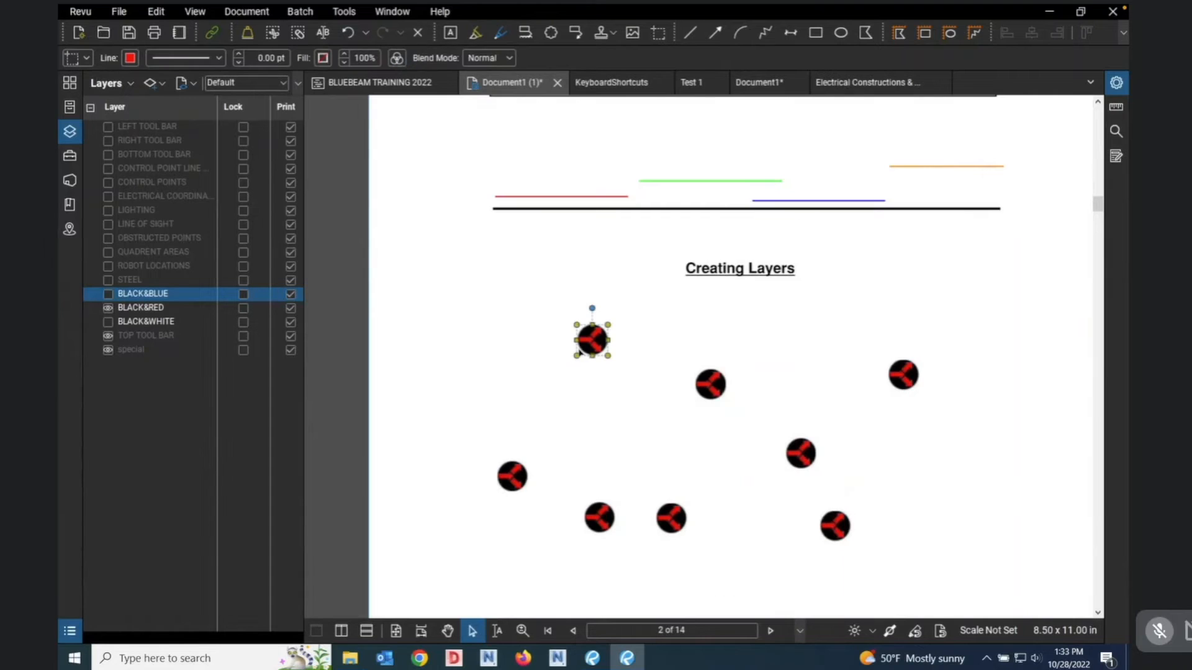
left_click(108, 308)
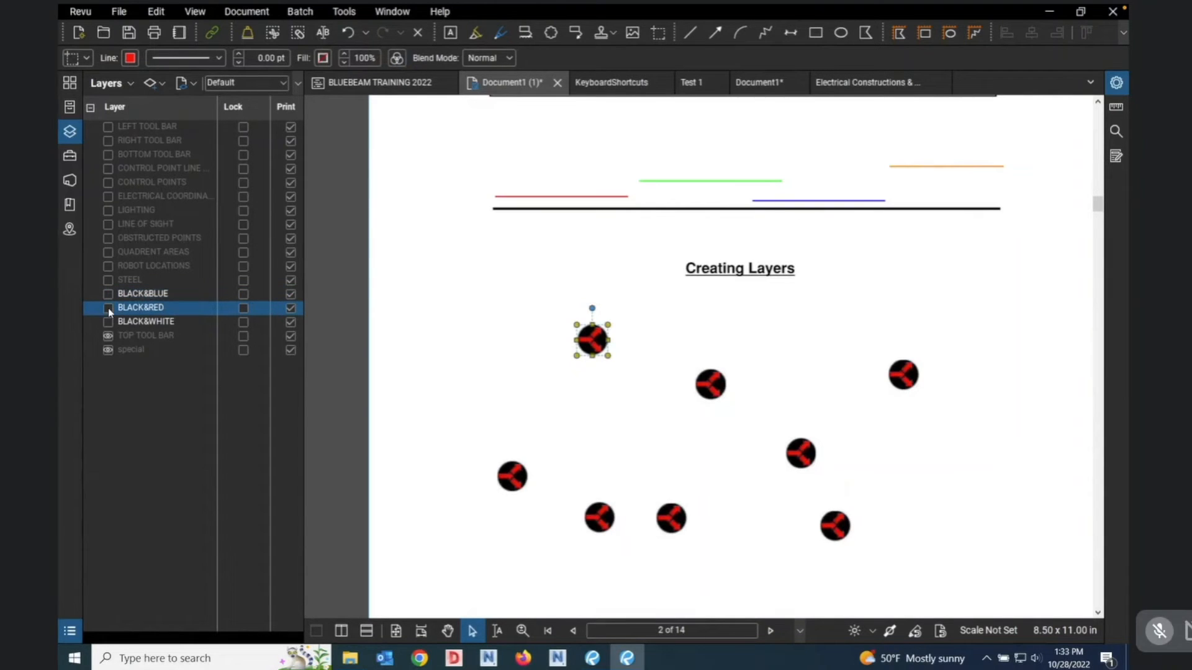
left_click(108, 308)
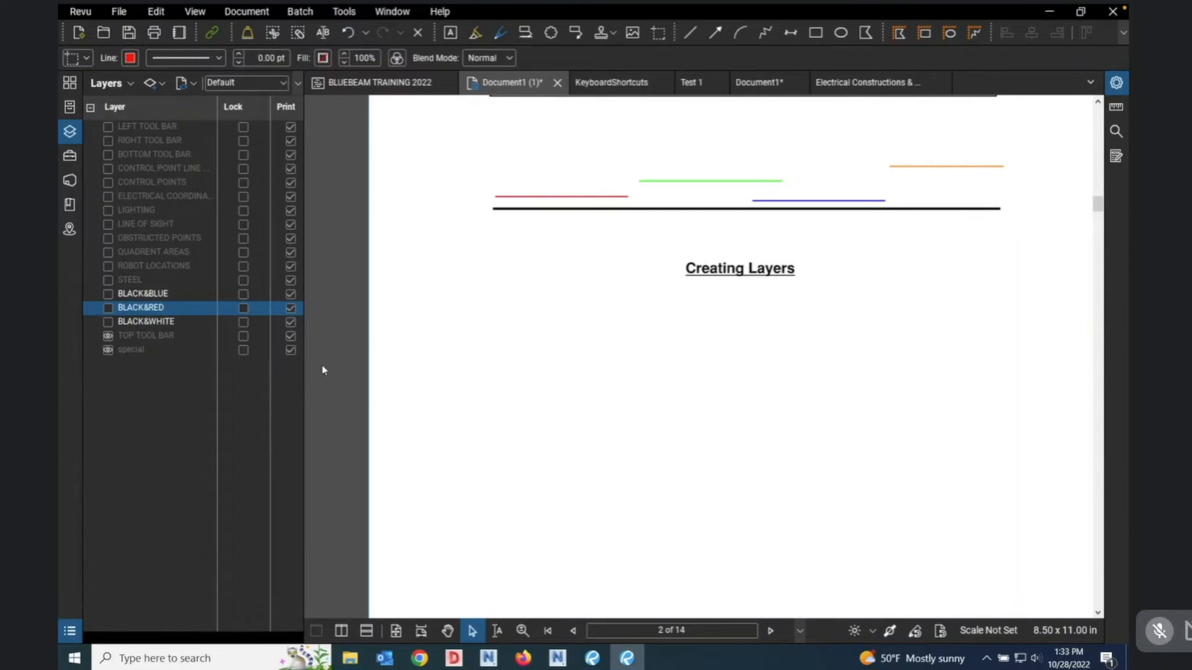
right_click(520, 383)
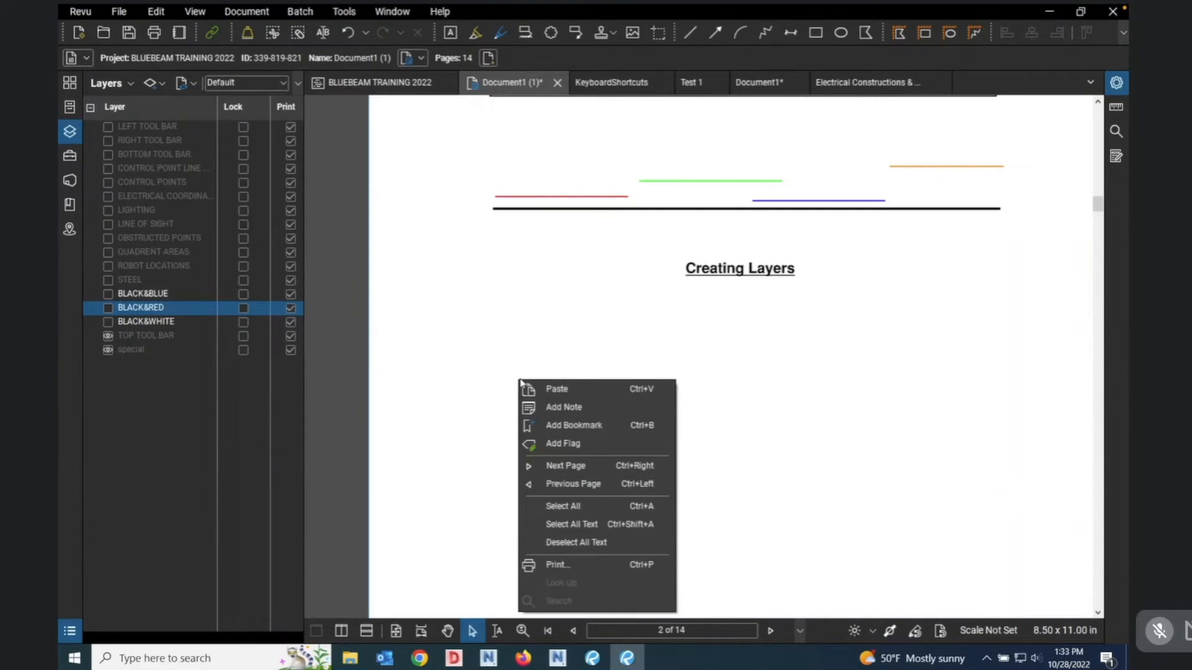
right_click(458, 337)
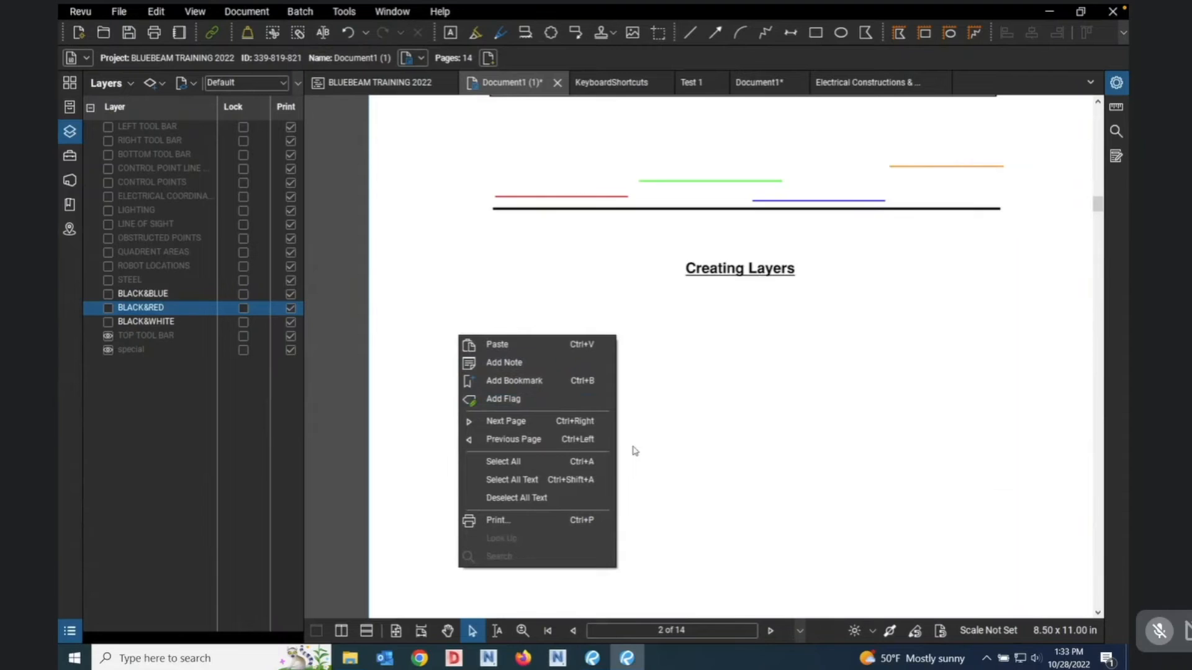
left_click(688, 445)
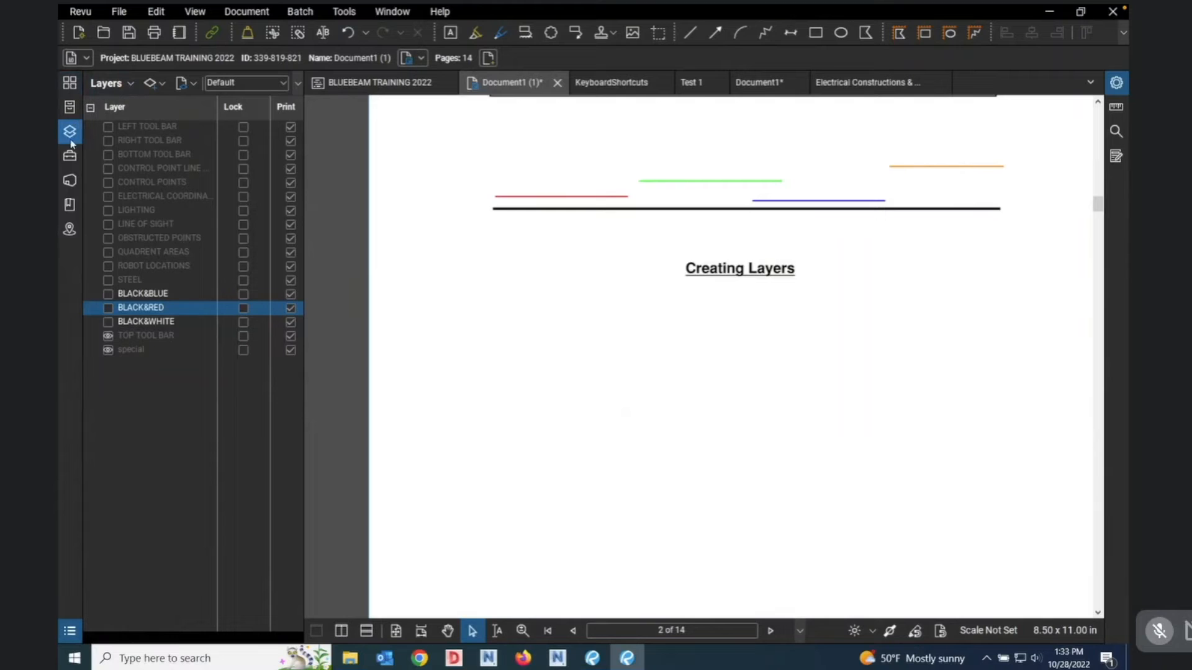
Draw an ellipse in the blank area under Creating Layers using the saved blue-outlined, yellow-filled ellipse tool.
left_click(73, 109)
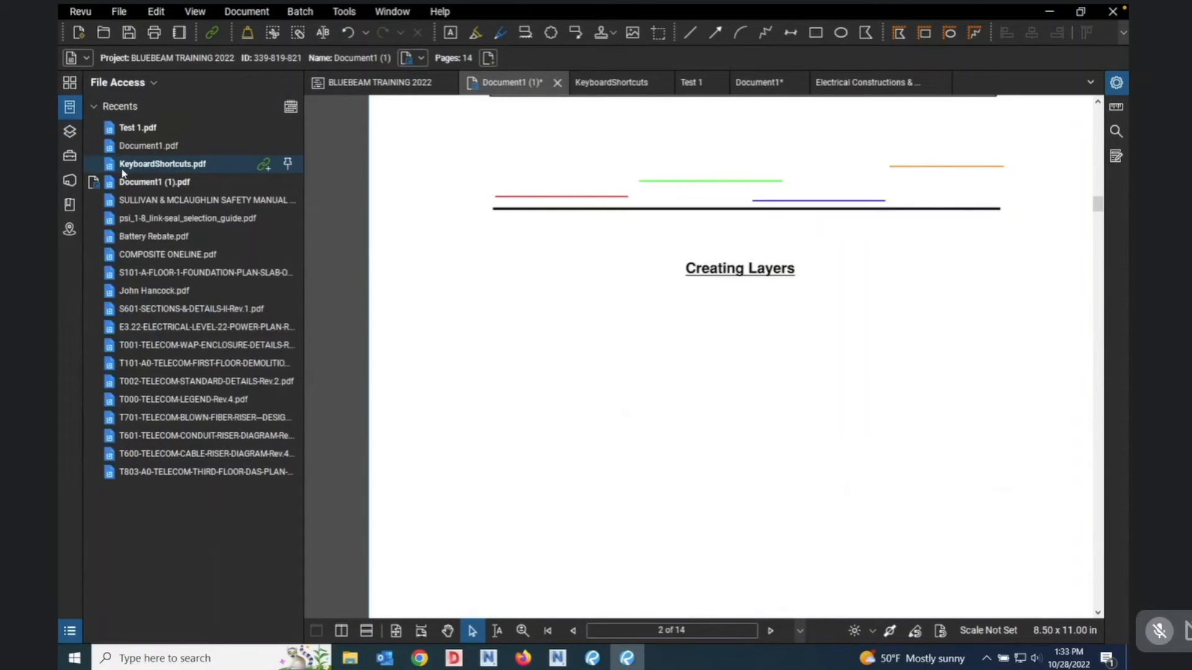
left_click(70, 155)
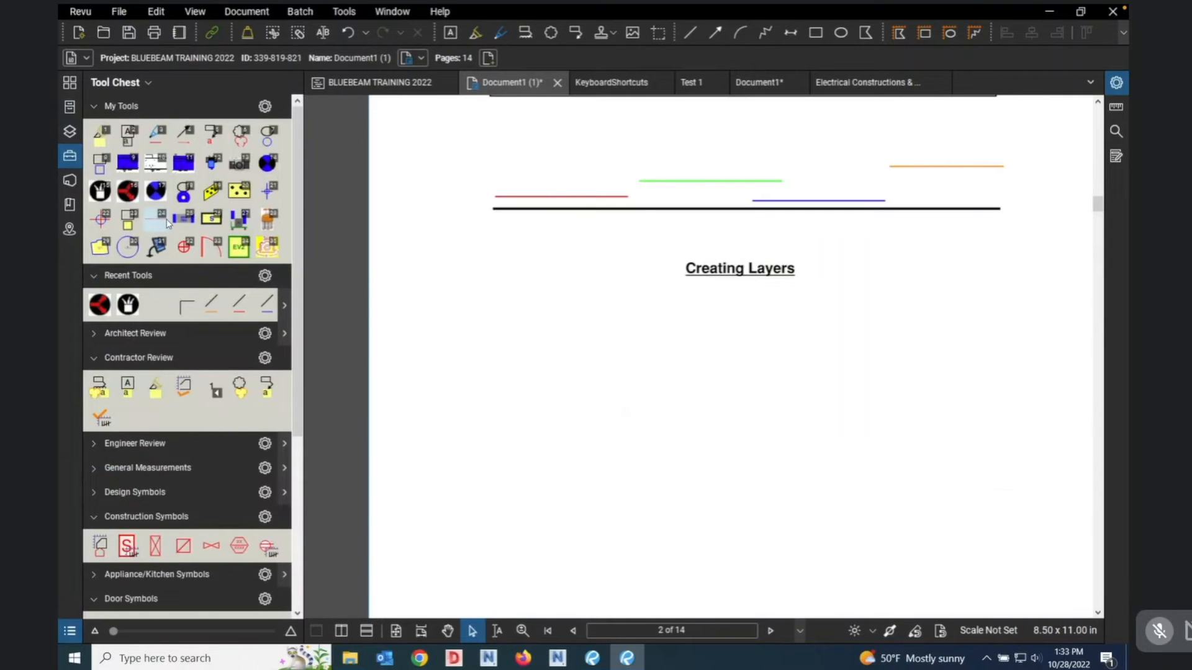
left_click(183, 195)
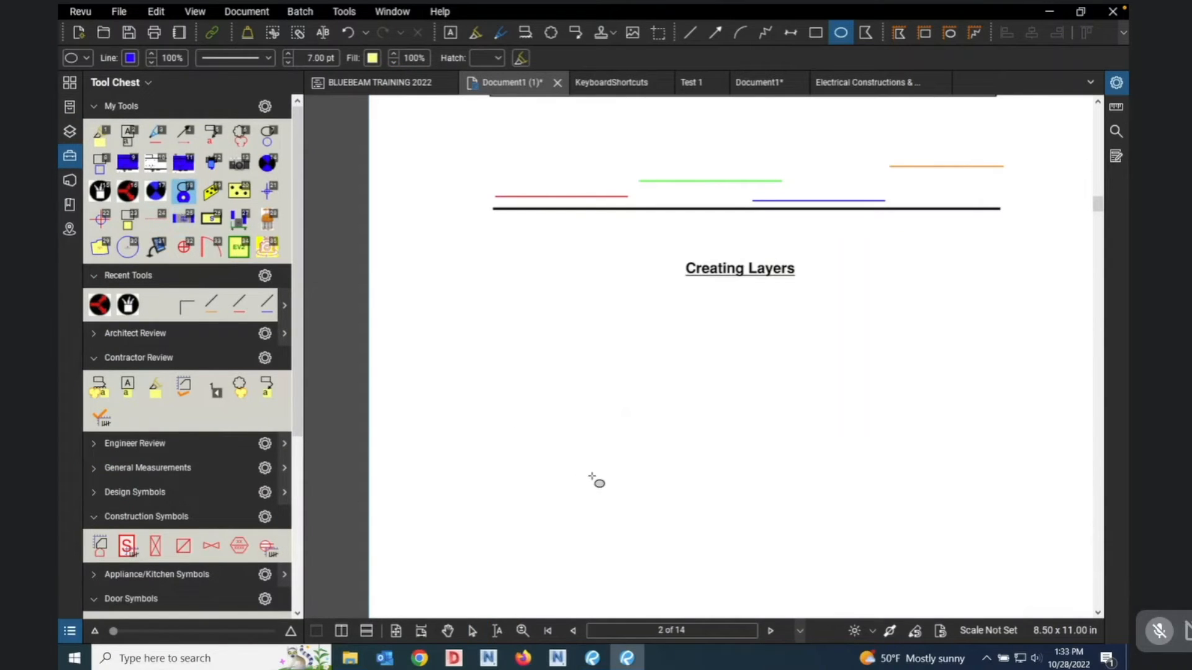
left_click_drag(592, 477, 681, 545)
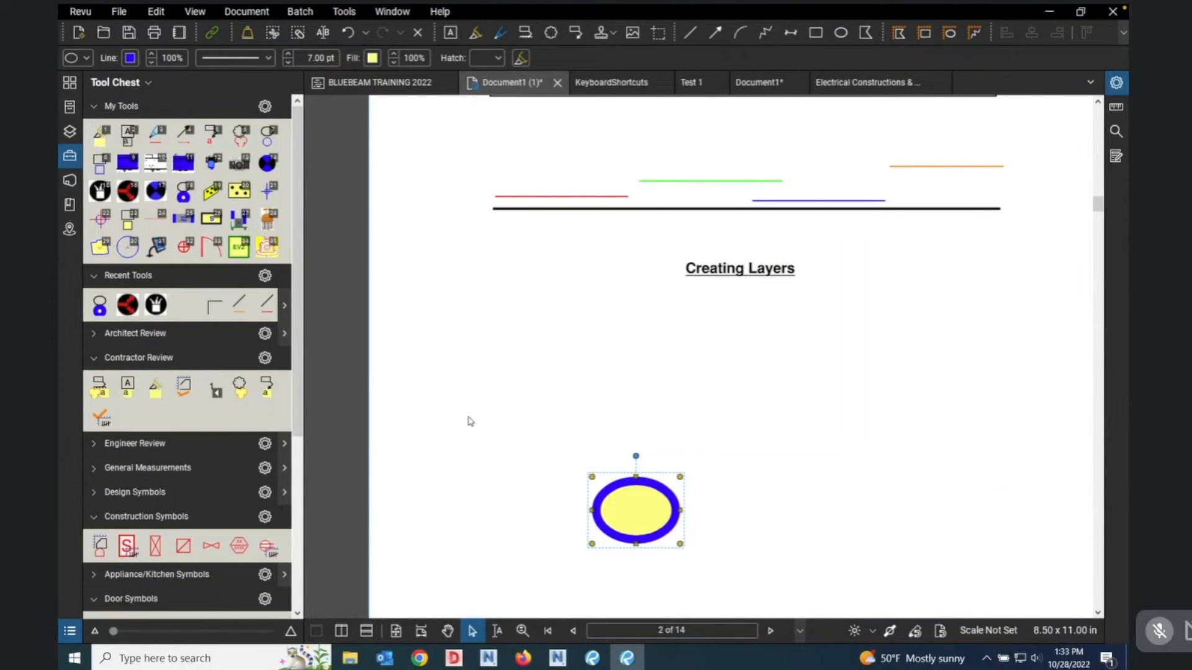
Assign the yellow ellipse to a new layer named circle.
right_click(652, 522)
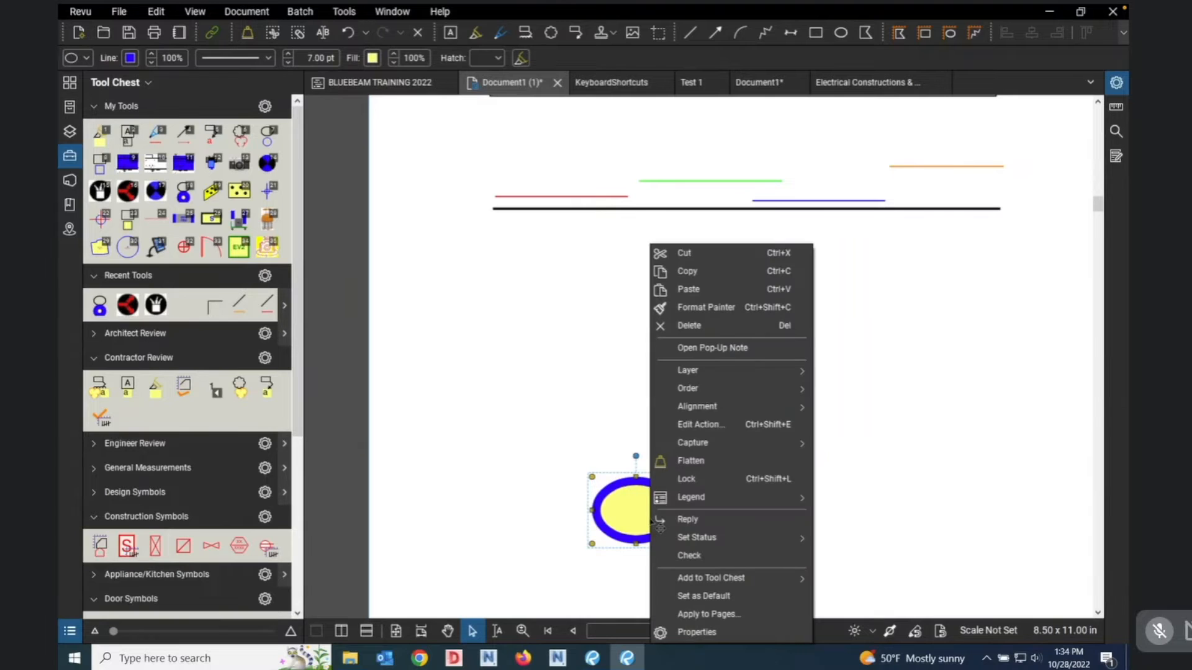
mouse_move(696, 378)
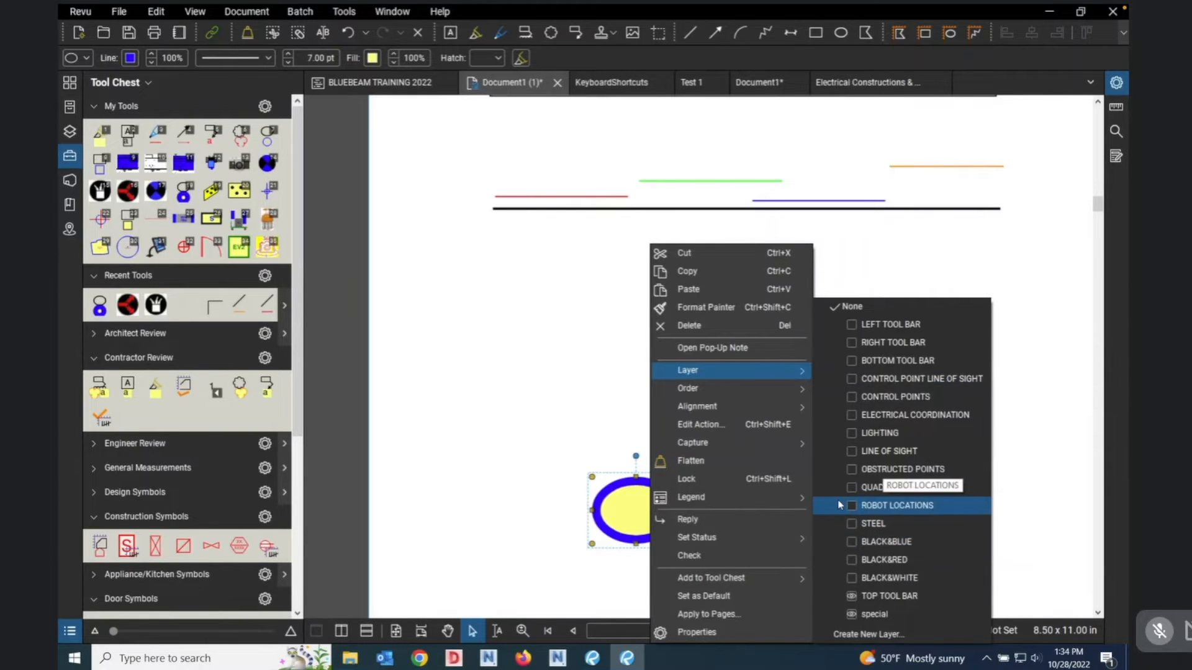
left_click(860, 636)
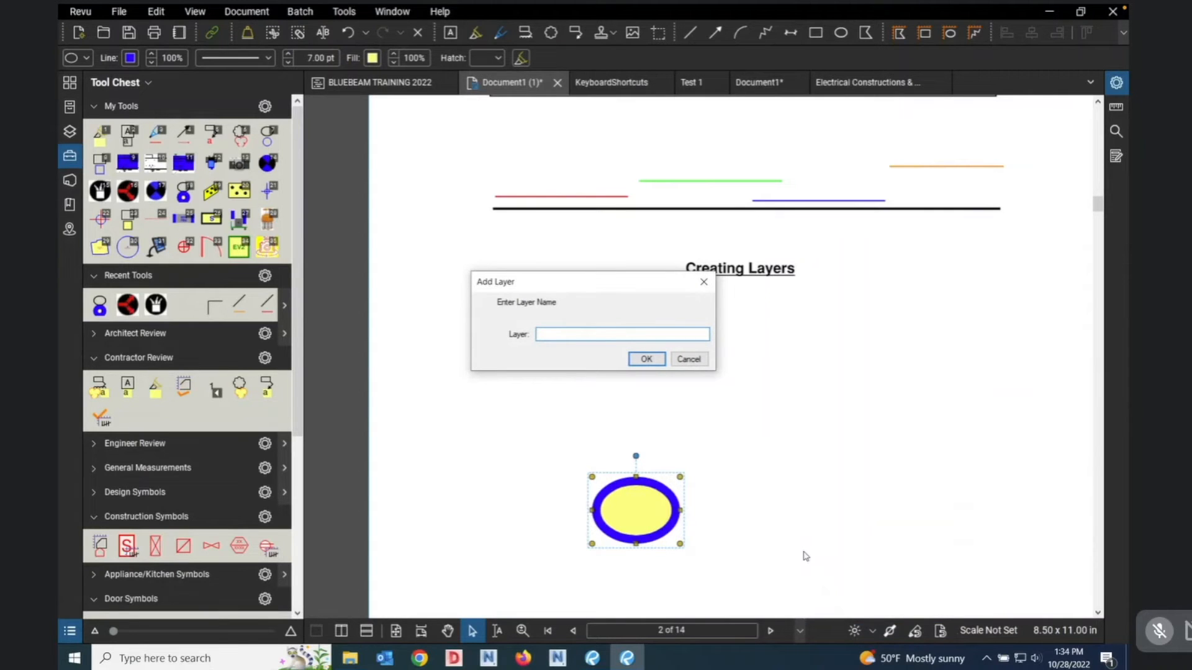
type("circle")
left_click(646, 360)
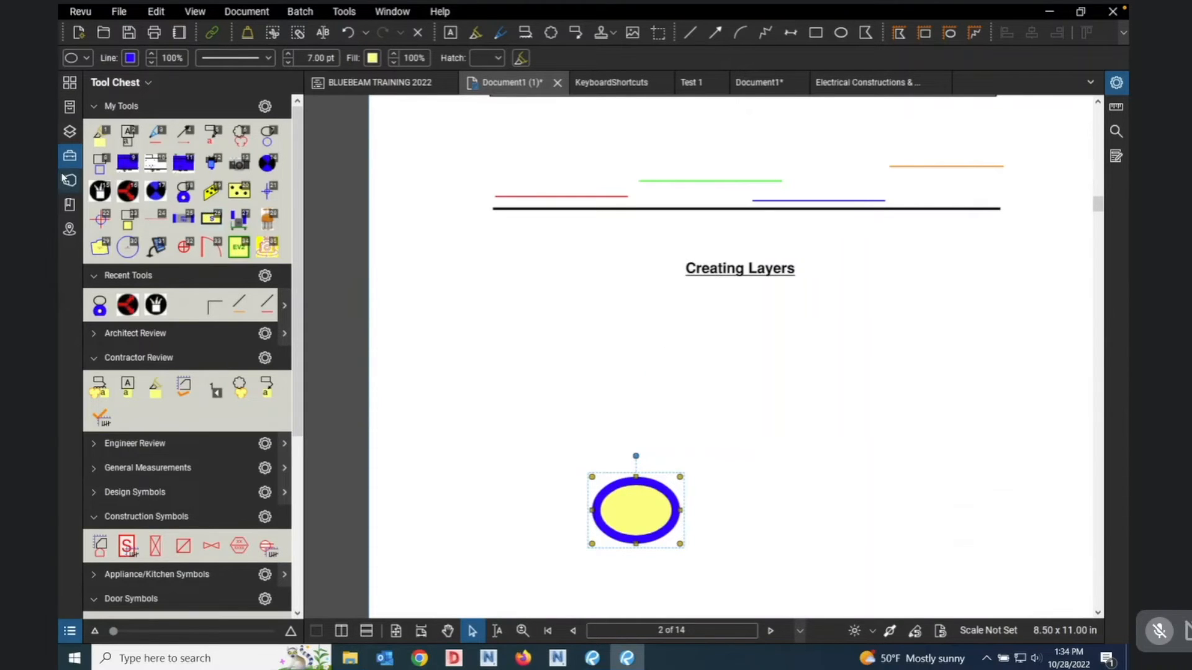
Check the circle layer by hiding it and showing it again.
left_click(69, 133)
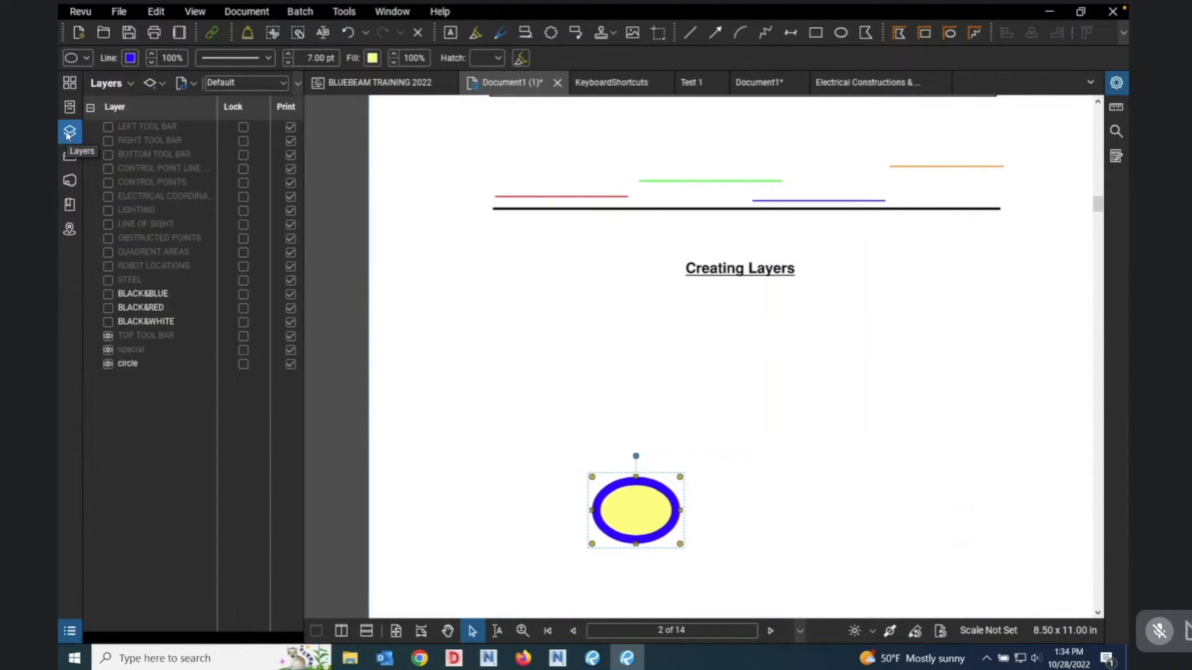
left_click(107, 364)
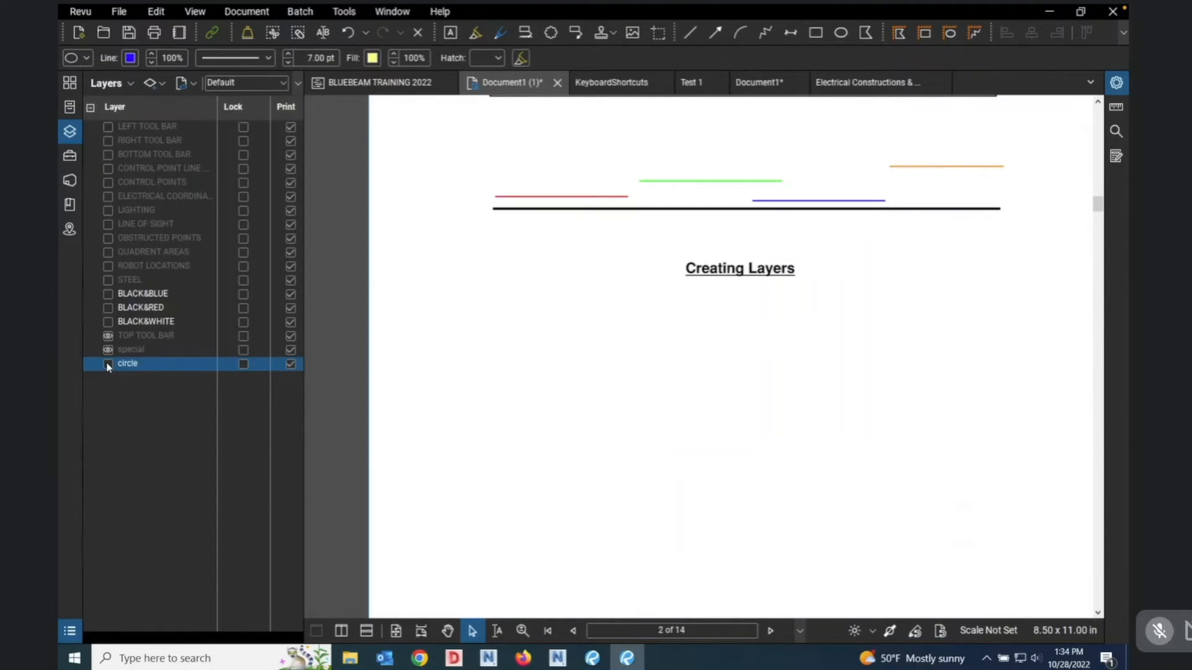
left_click(107, 365)
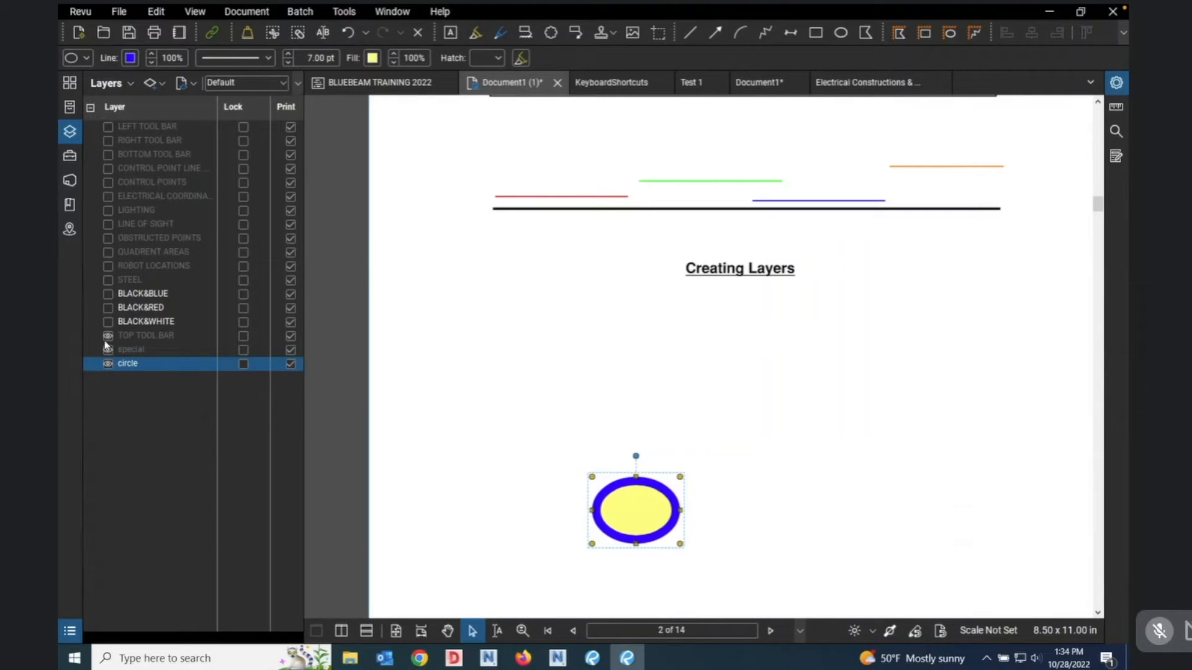
Show the BLACK&BLUE, BLACK&RED and BLACK&WHITE layers again.
left_click(108, 293)
left_click(108, 308)
left_click(109, 322)
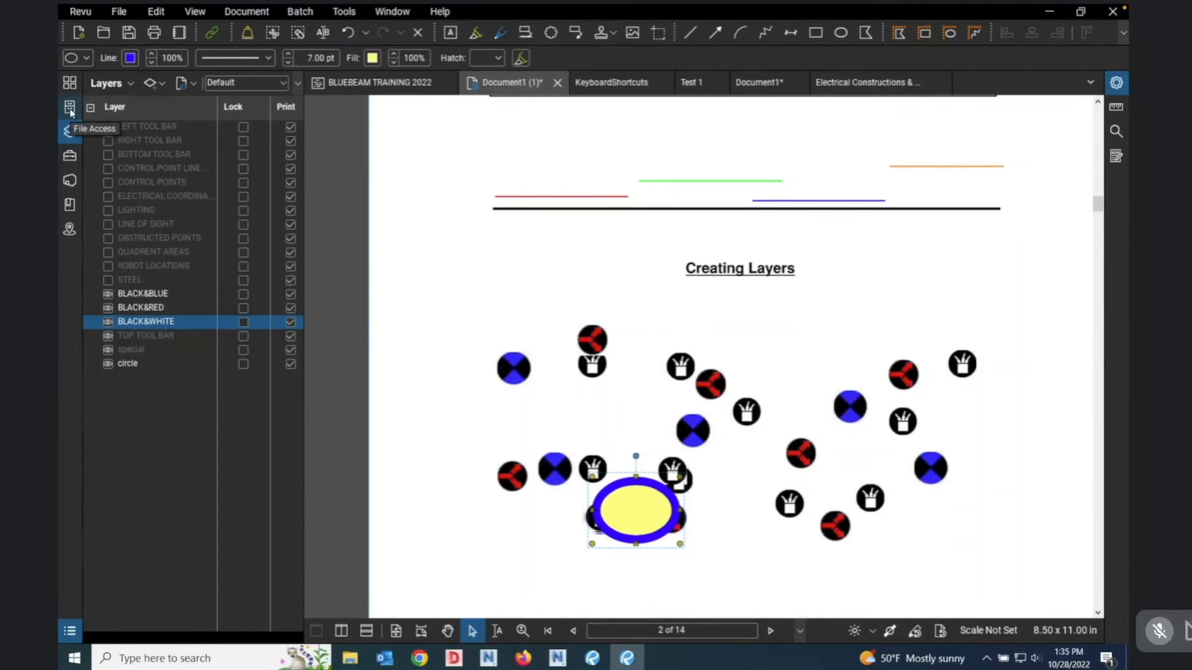
Browse the page thumbnails and go to the floor plan drawing on page 3.
left_click(70, 83)
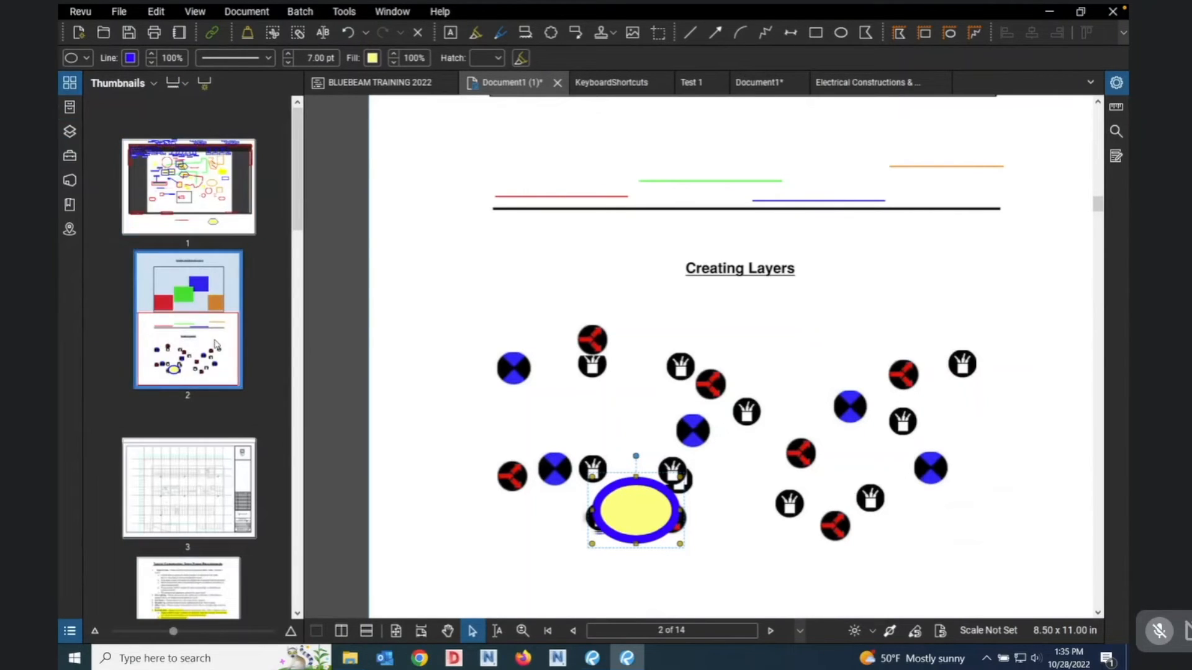
scroll(216, 356, "down", 5)
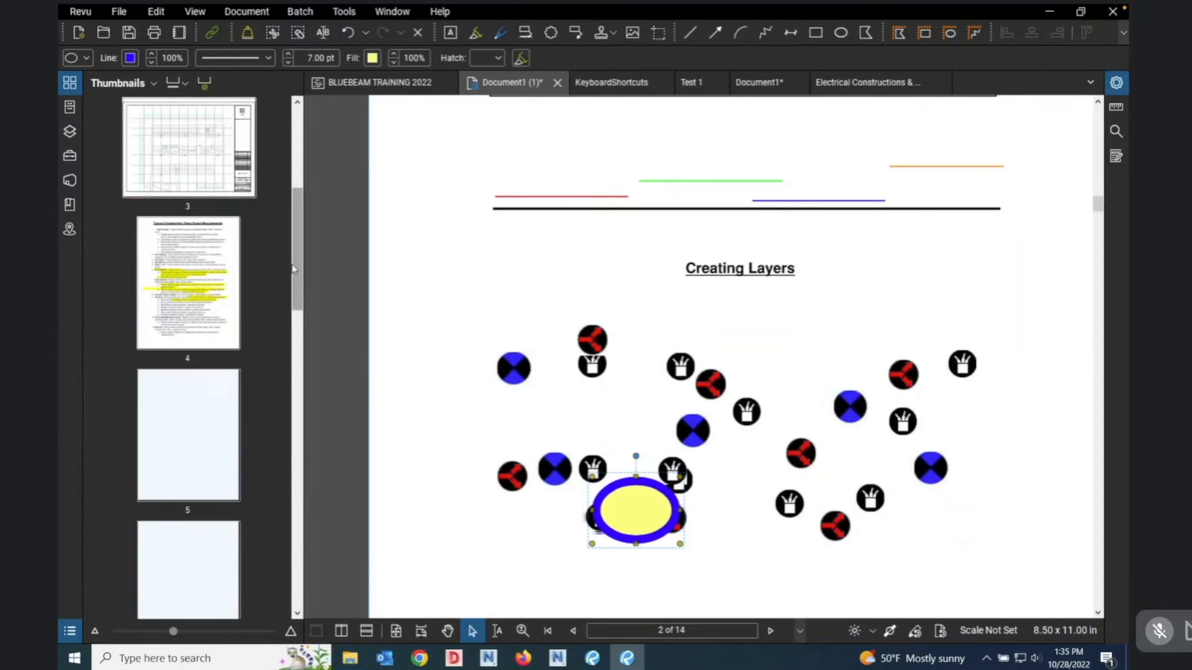
left_click_drag(296, 268, 329, 158)
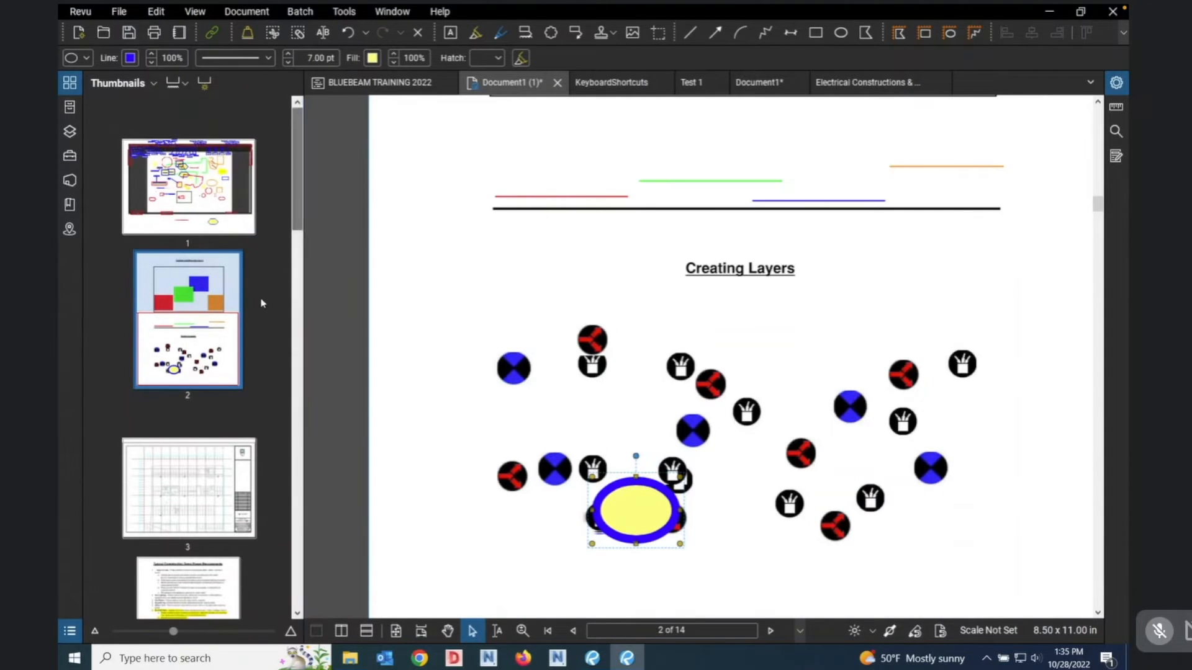
left_click(189, 468)
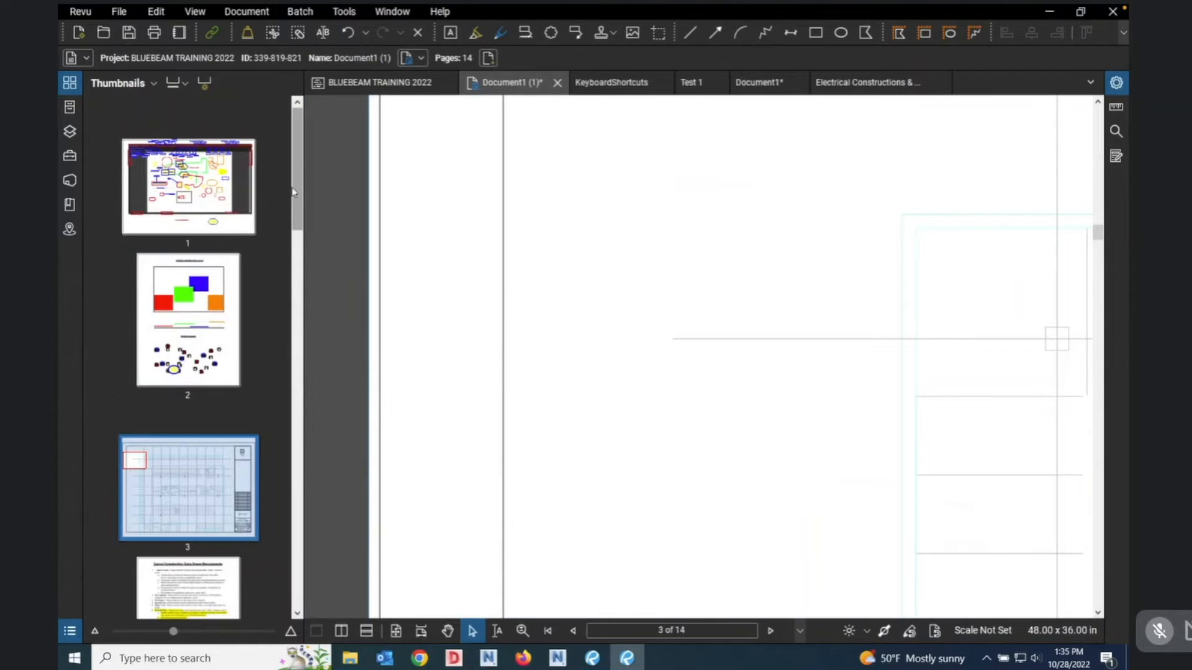
scroll(289, 266, "down", 5)
scroll(289, 254, "up", 2)
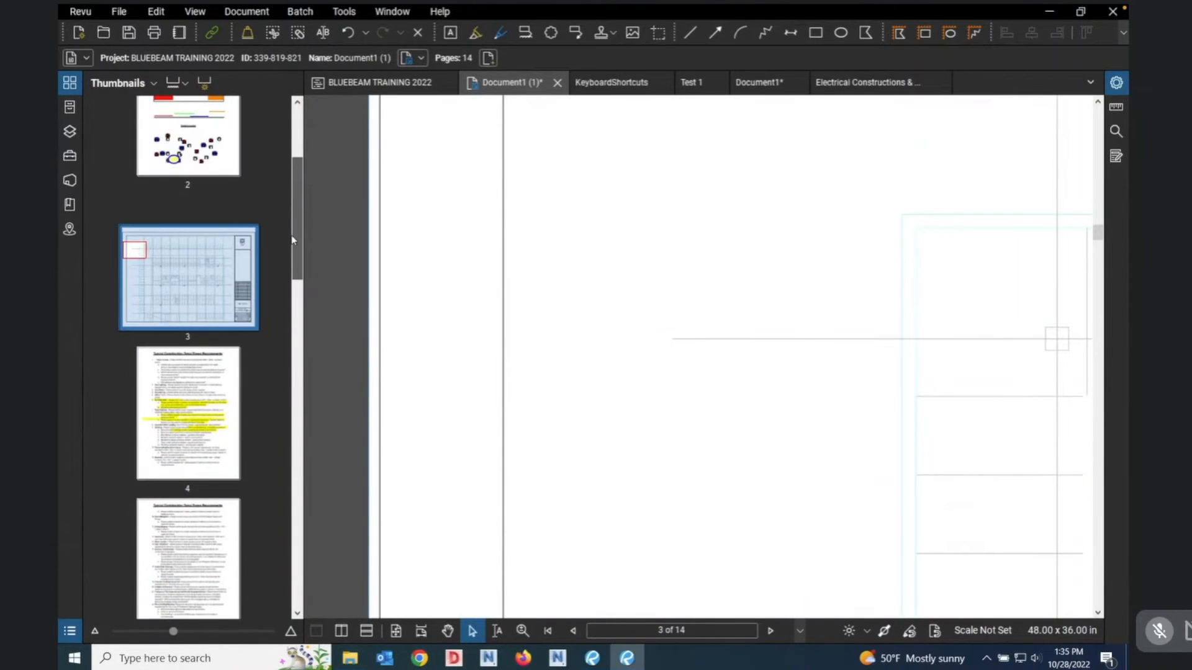
Show all nine layers in use on page 3, from the CONTROL POINT LINE OF SIGHT layer through STEEL.
left_click(69, 133)
left_click(108, 182)
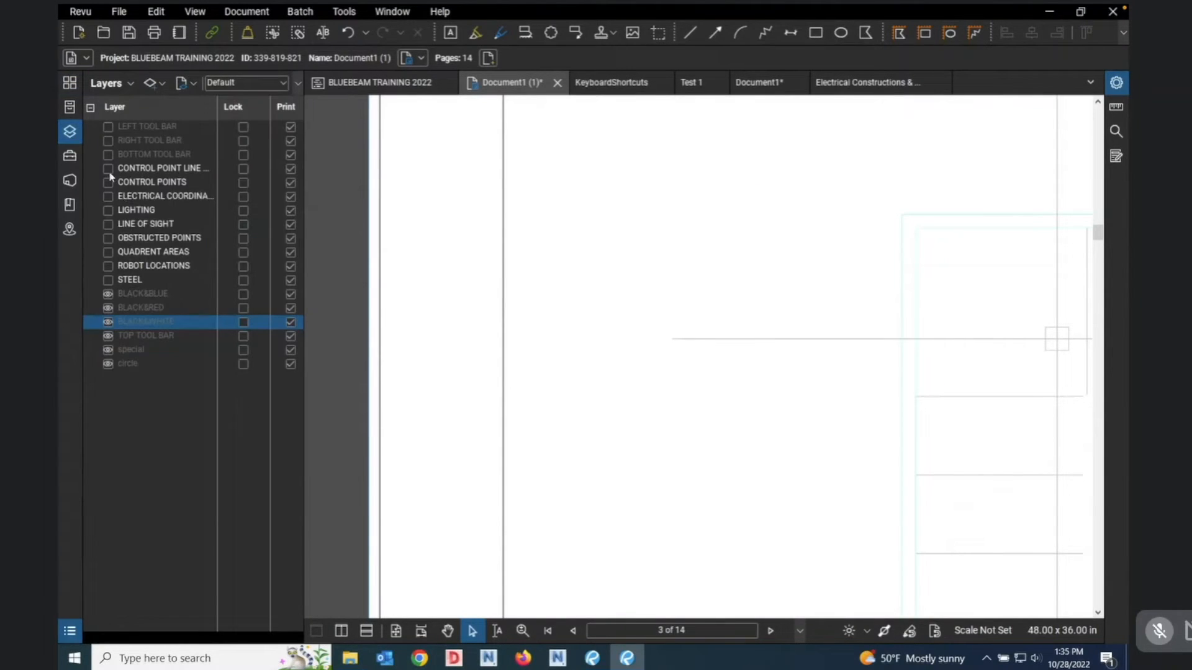
left_click(108, 168)
left_click(109, 196)
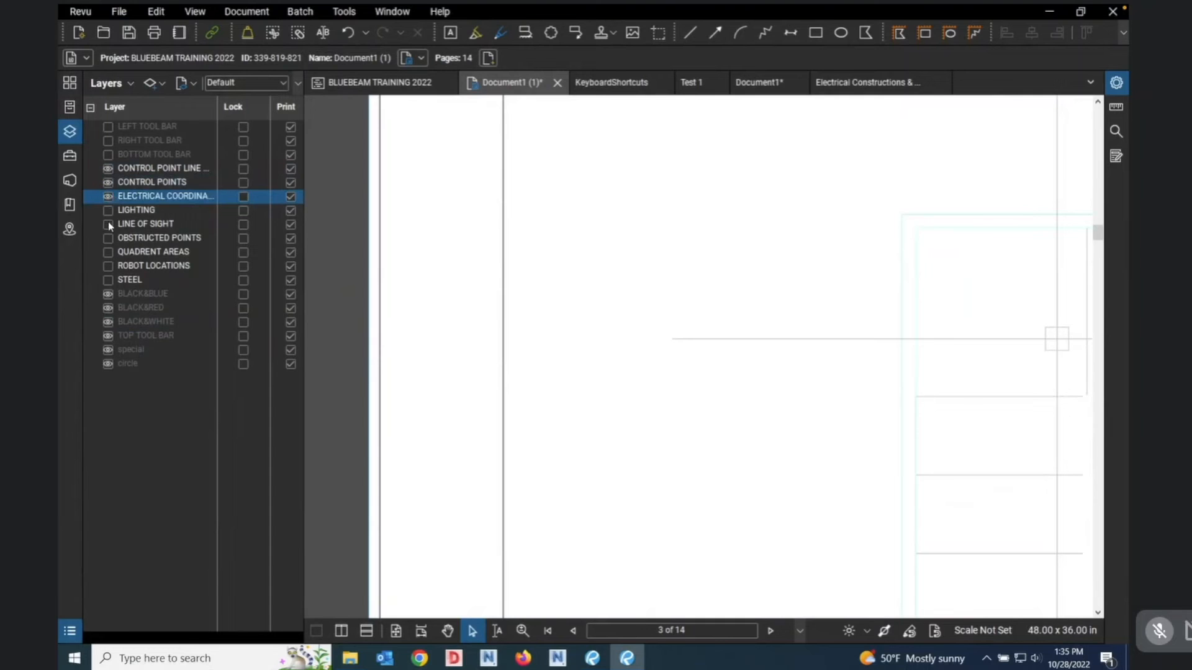
left_click(108, 224)
left_click(108, 210)
left_click(108, 237)
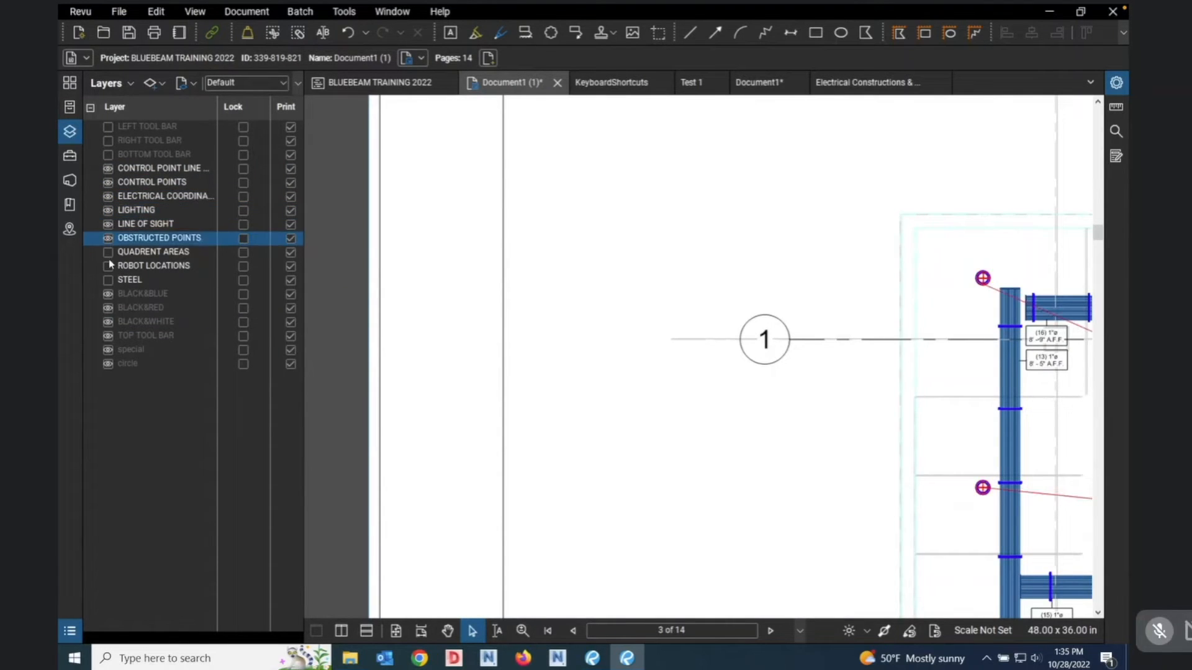
left_click(108, 252)
left_click(108, 266)
left_click(109, 280)
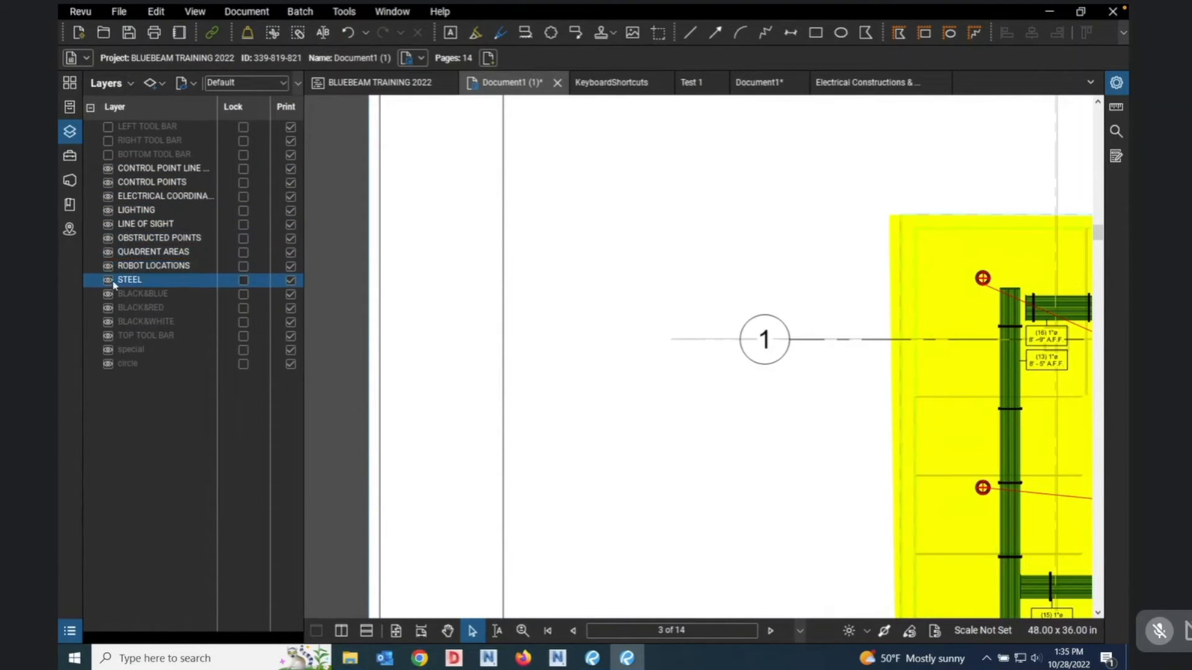
scroll(502, 302, "down", 3)
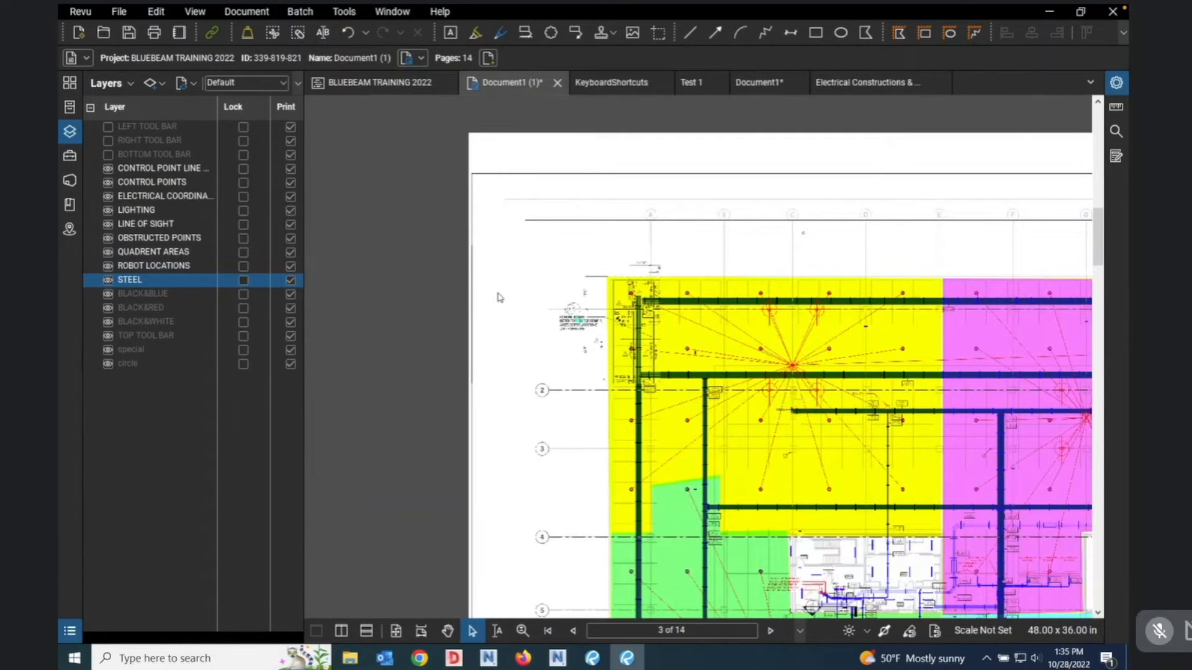
scroll(503, 302, "down", 2)
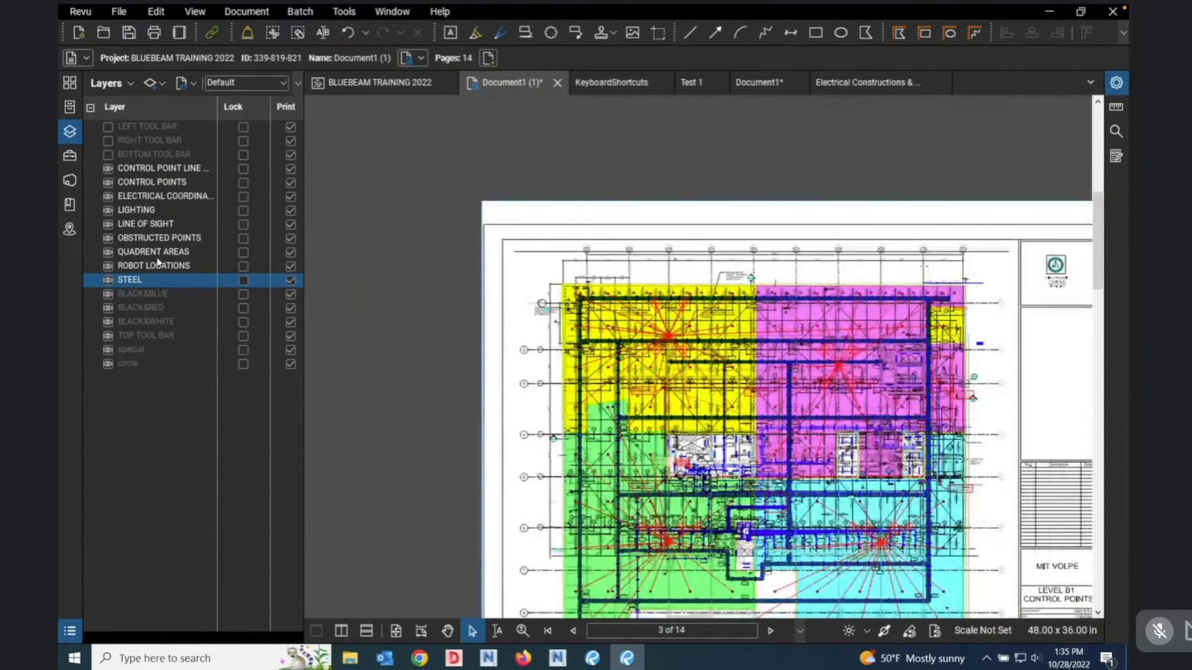
Hide the STEEL, QUADRENT AREAS and CONTROL POINT LINE OF SIGHT layers on the page 3 floor plan.
scroll(769, 455, "up", 3)
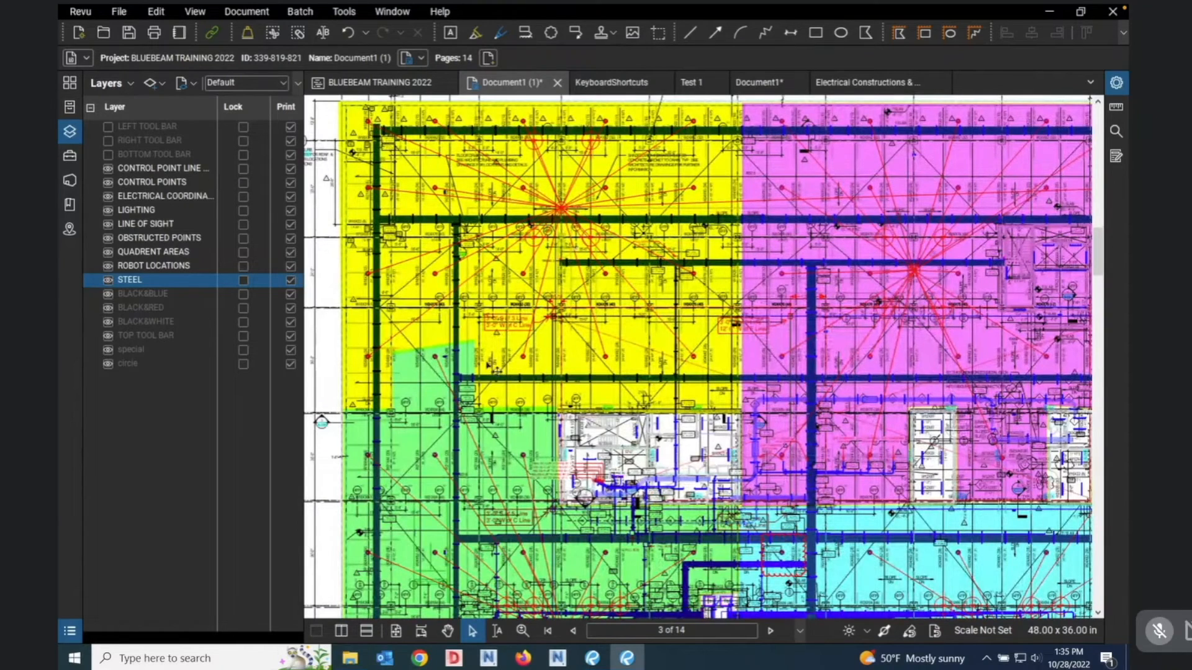
scroll(488, 362, "down", 2)
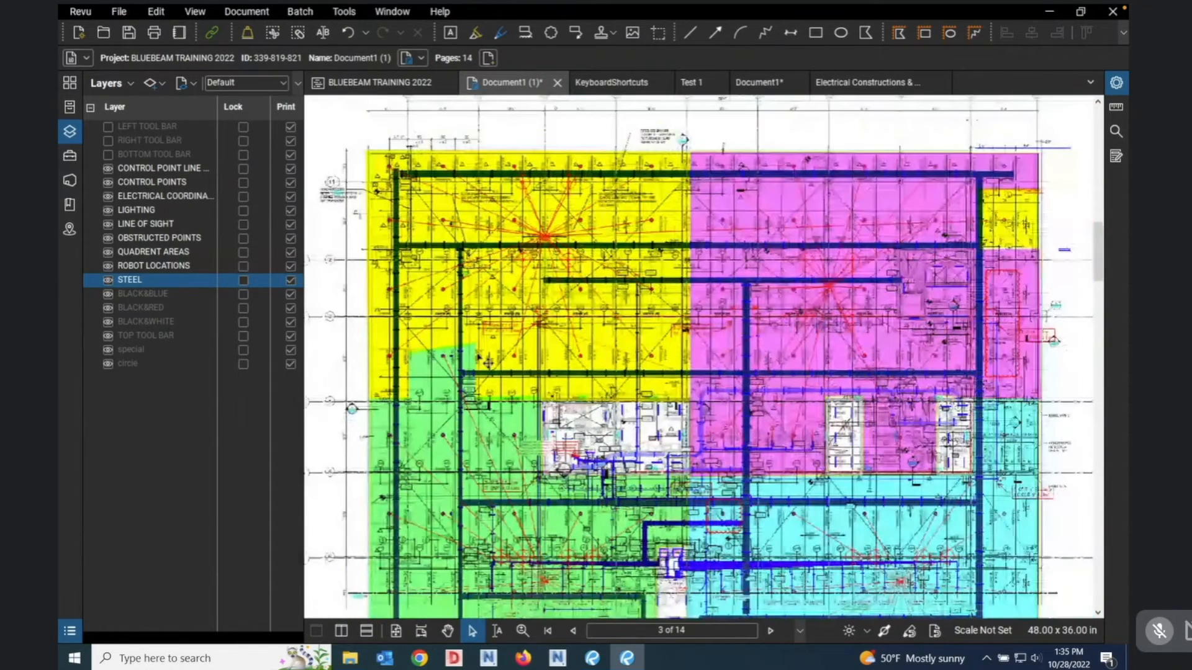
scroll(489, 363, "down", 1)
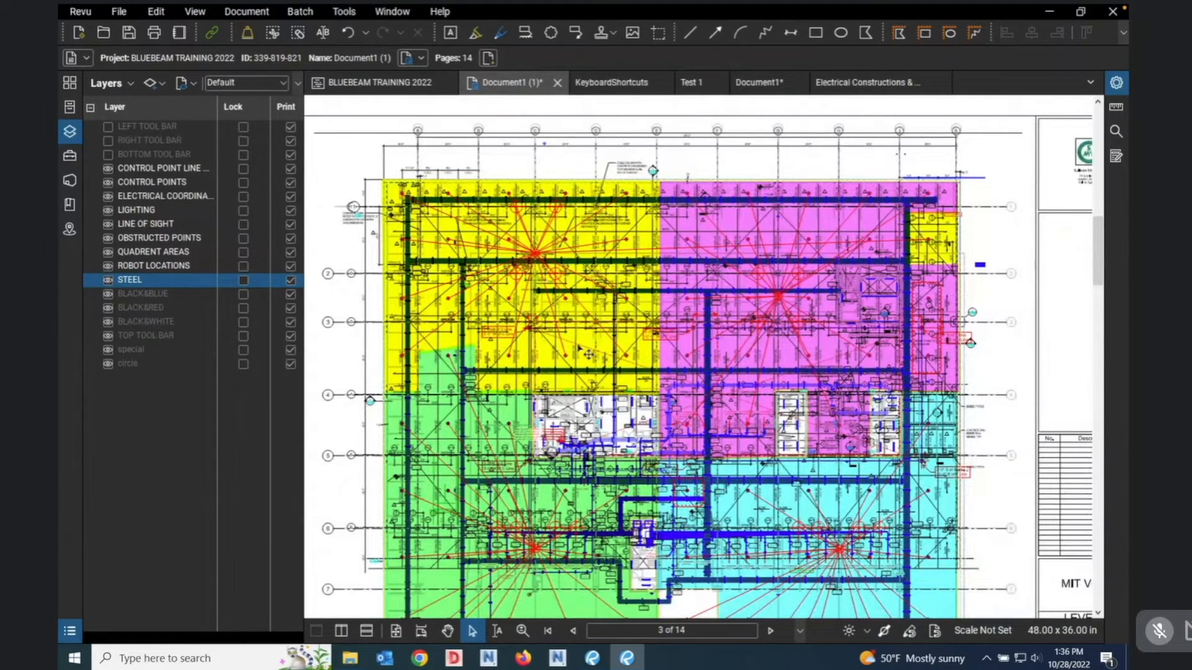
scroll(582, 351, "up", 3)
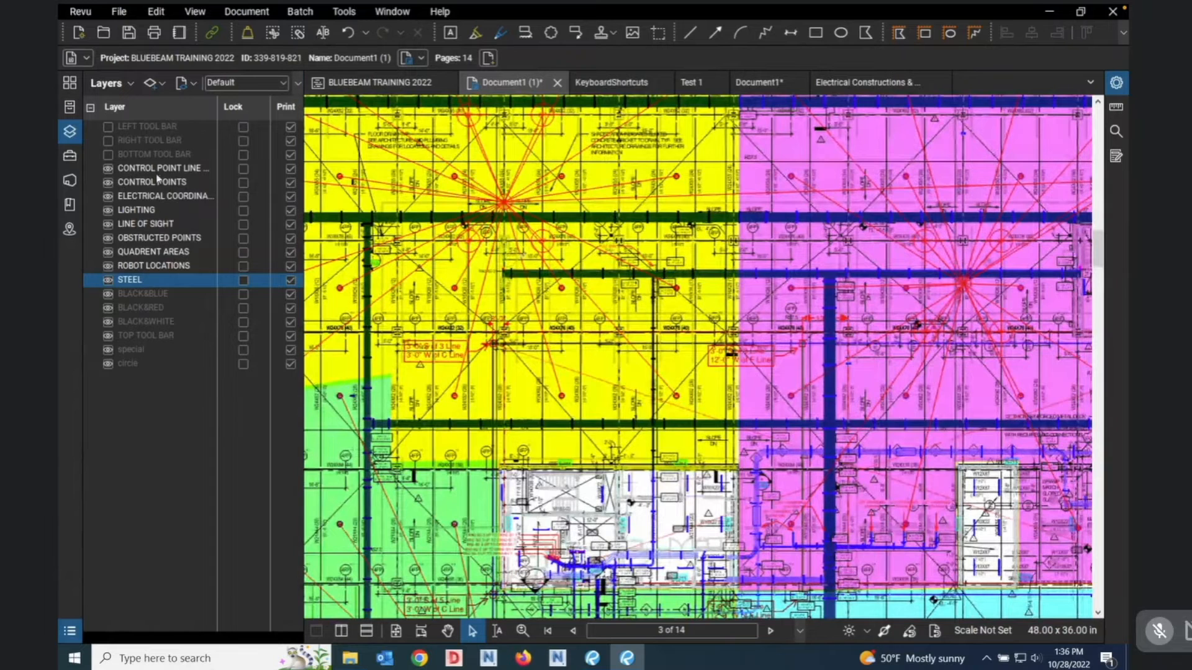
left_click(108, 280)
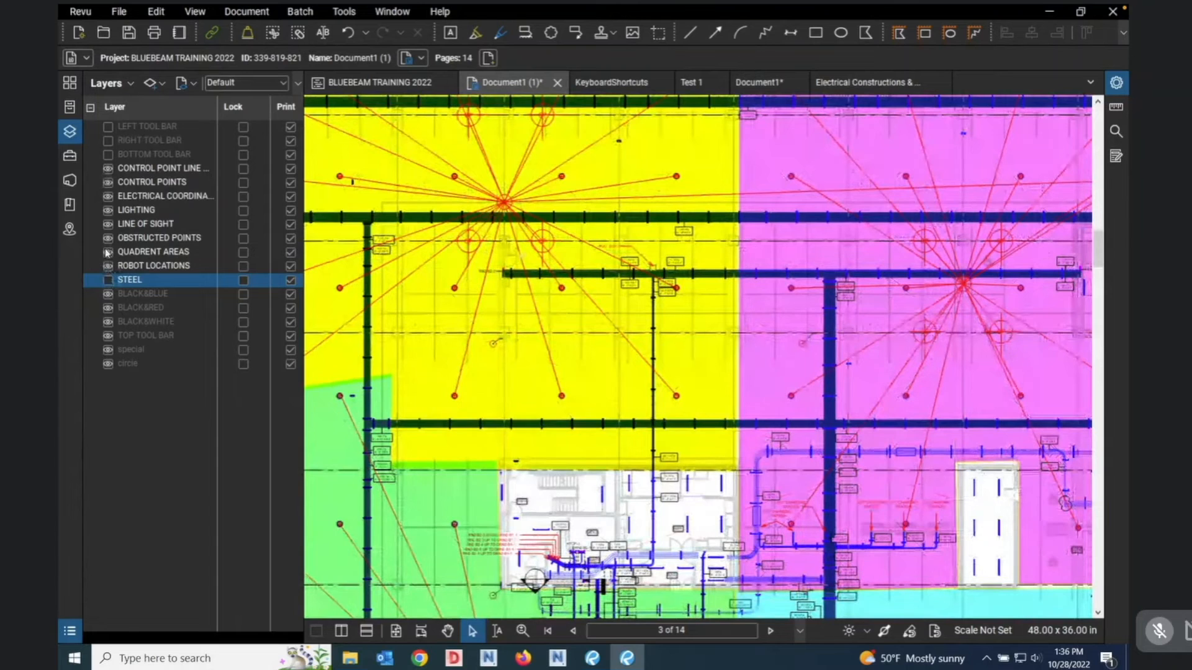
left_click(107, 253)
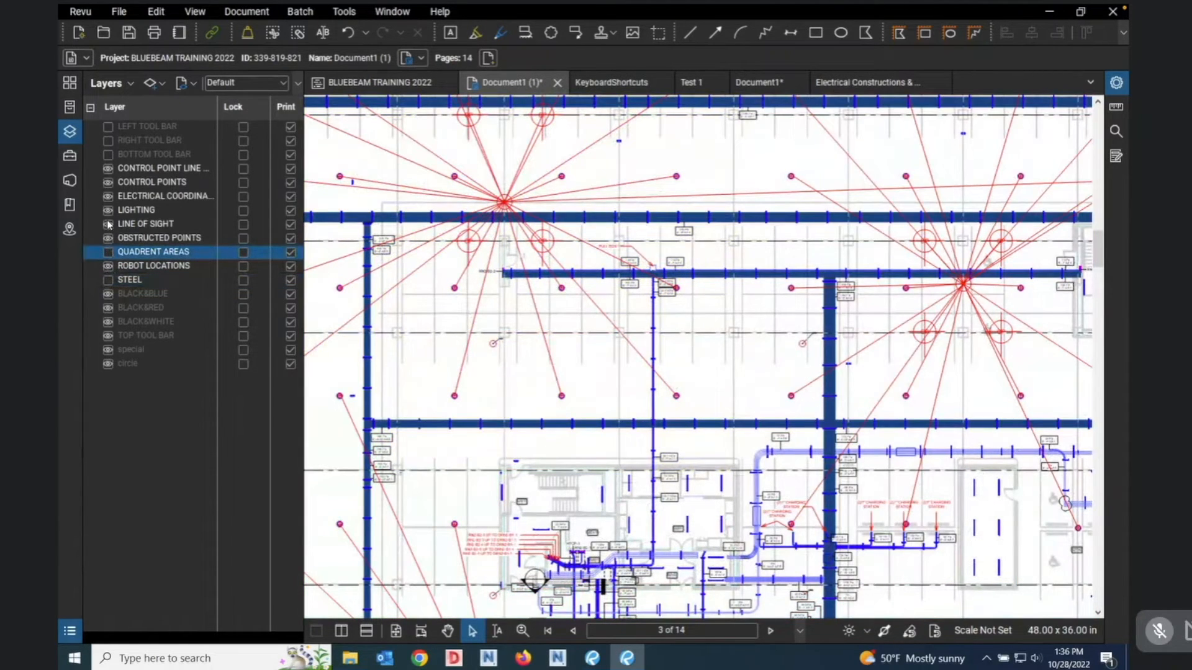
left_click(107, 169)
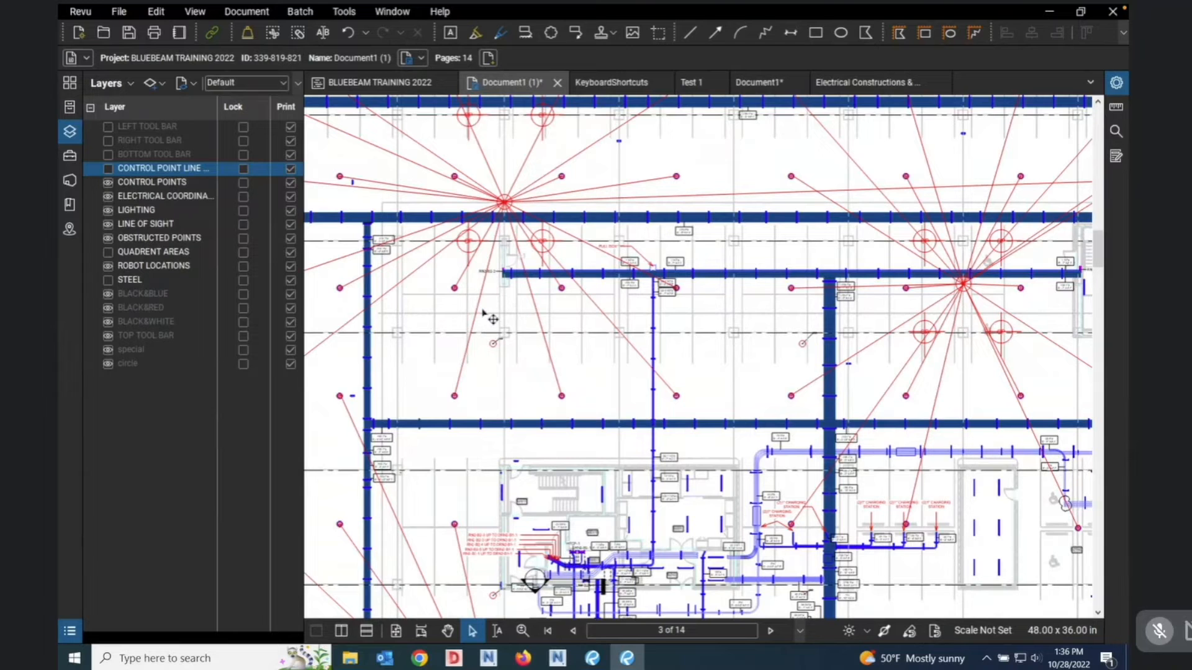
Show the STEEL, QUADRENT AREAS and CONTROL POINT LINE OF SIGHT layers again on the floor plan.
scroll(487, 316, "down", 3)
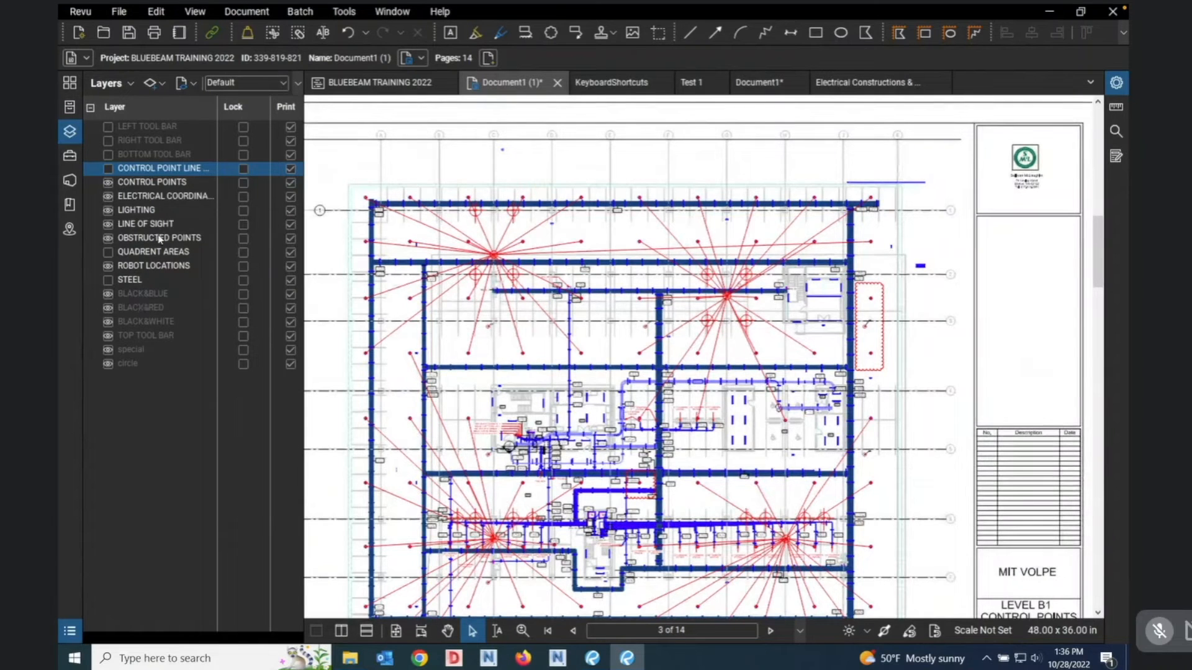
left_click(109, 280)
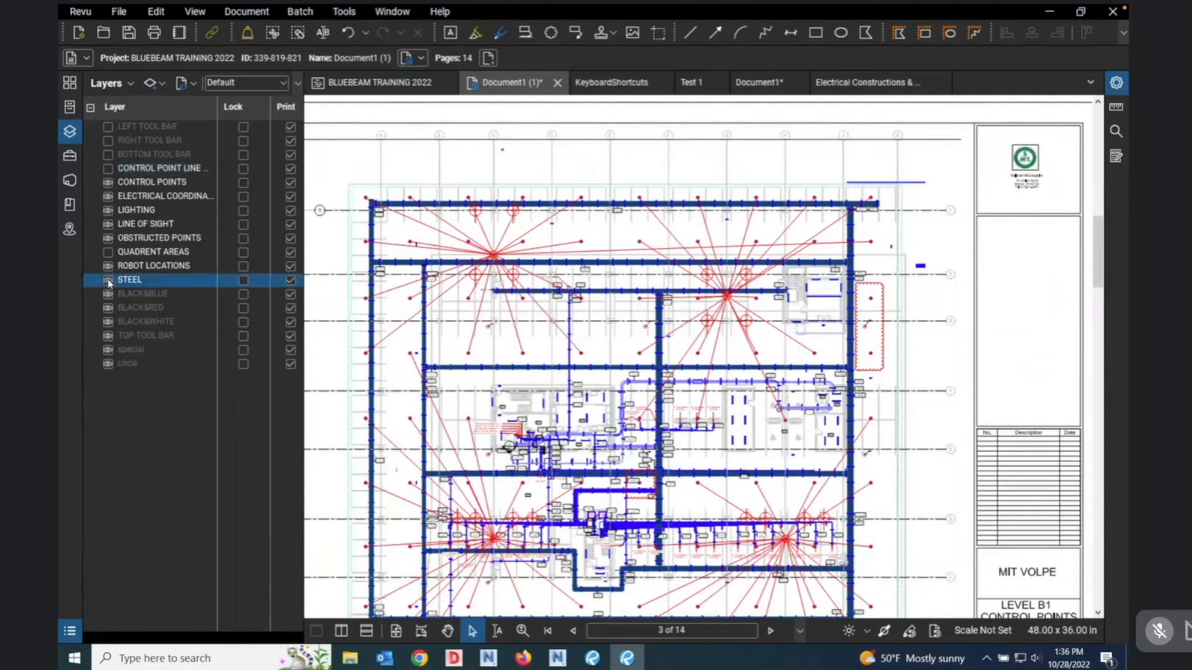
left_click(109, 239)
left_click(108, 252)
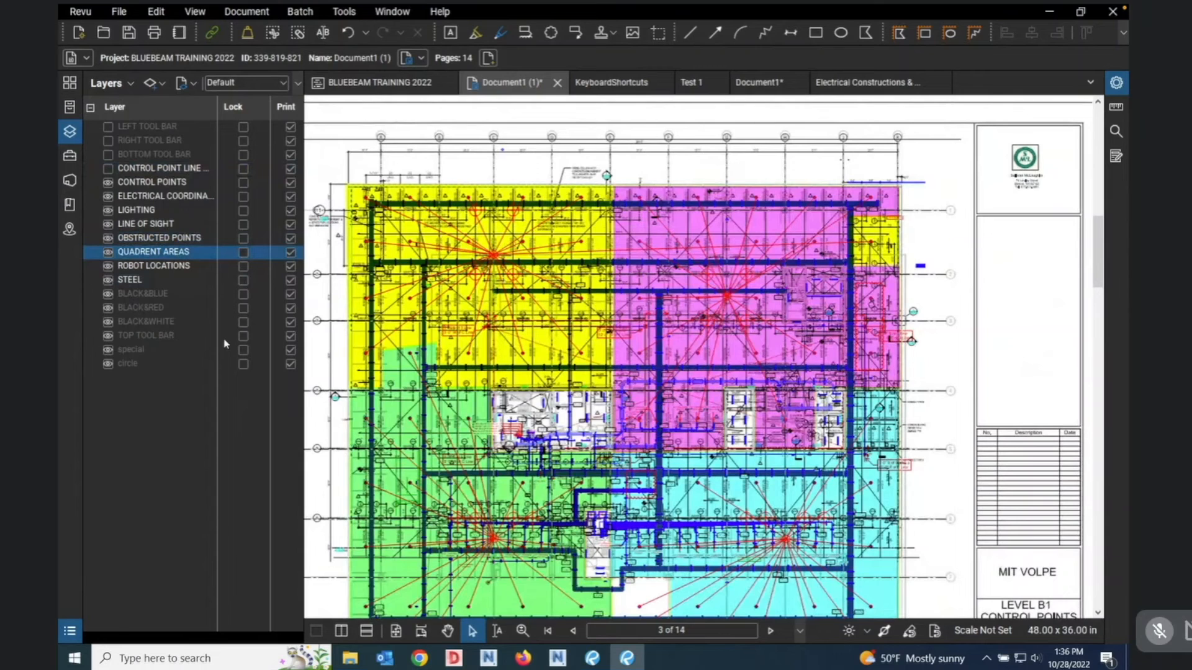
left_click(110, 167)
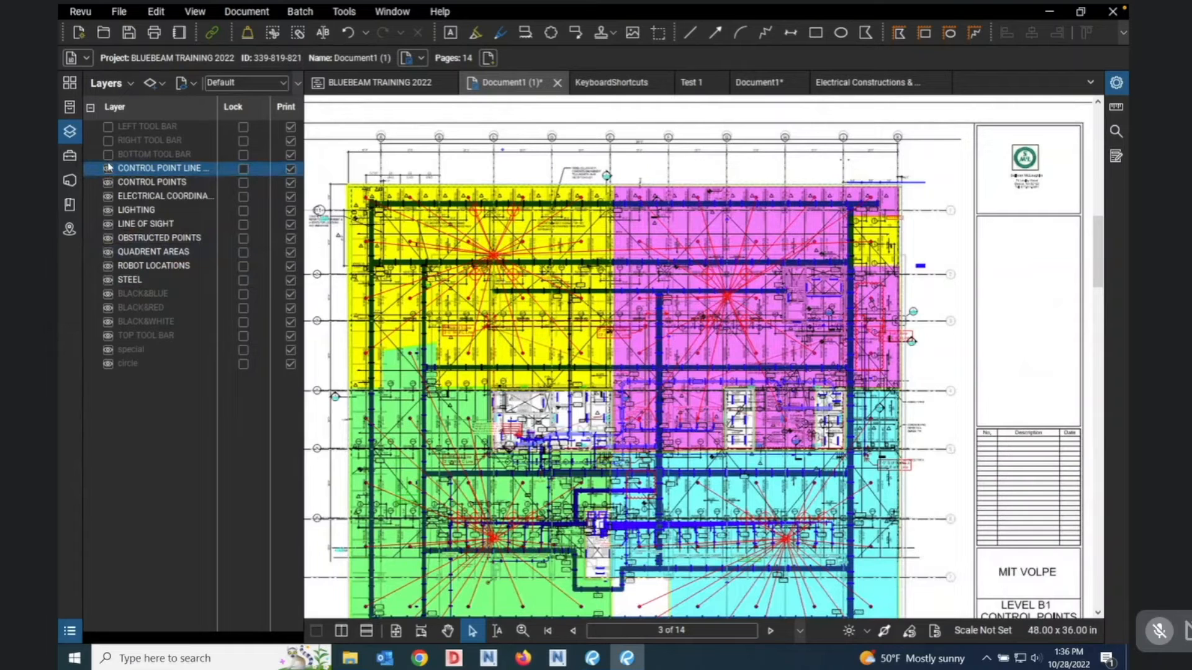
Isolate the nine layers from CONTROL POINT LINE OF SIGHT through STEEL so that all other layers are hidden.
left_click(109, 168)
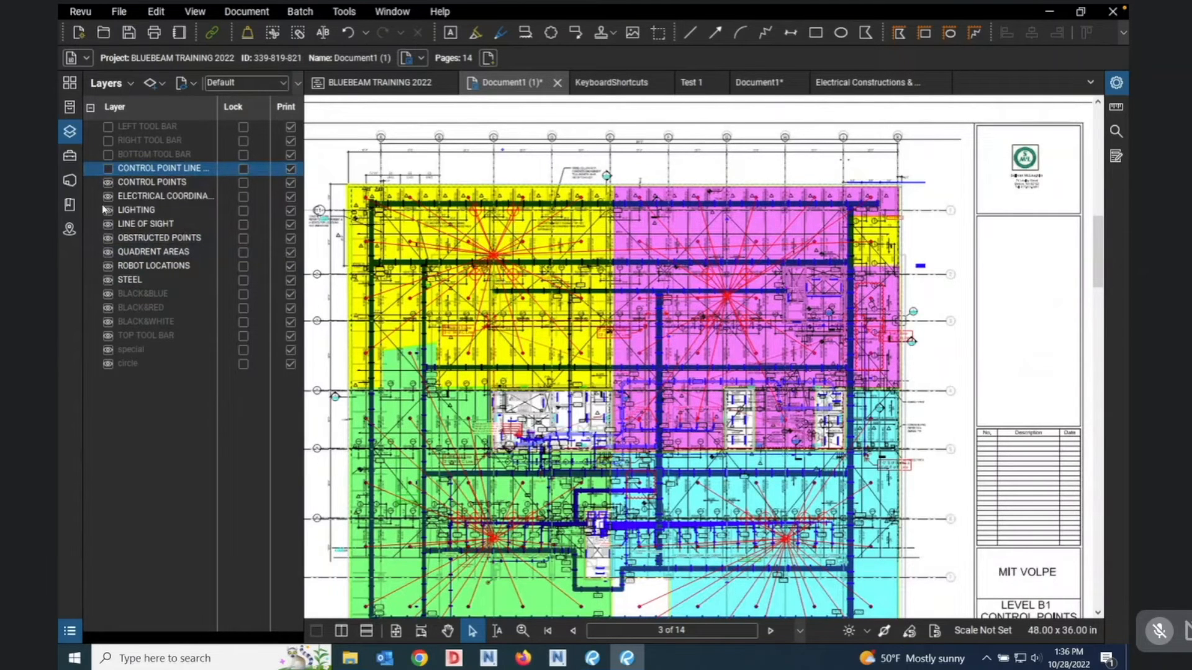
left_click(108, 281, "shift")
right_click(109, 281)
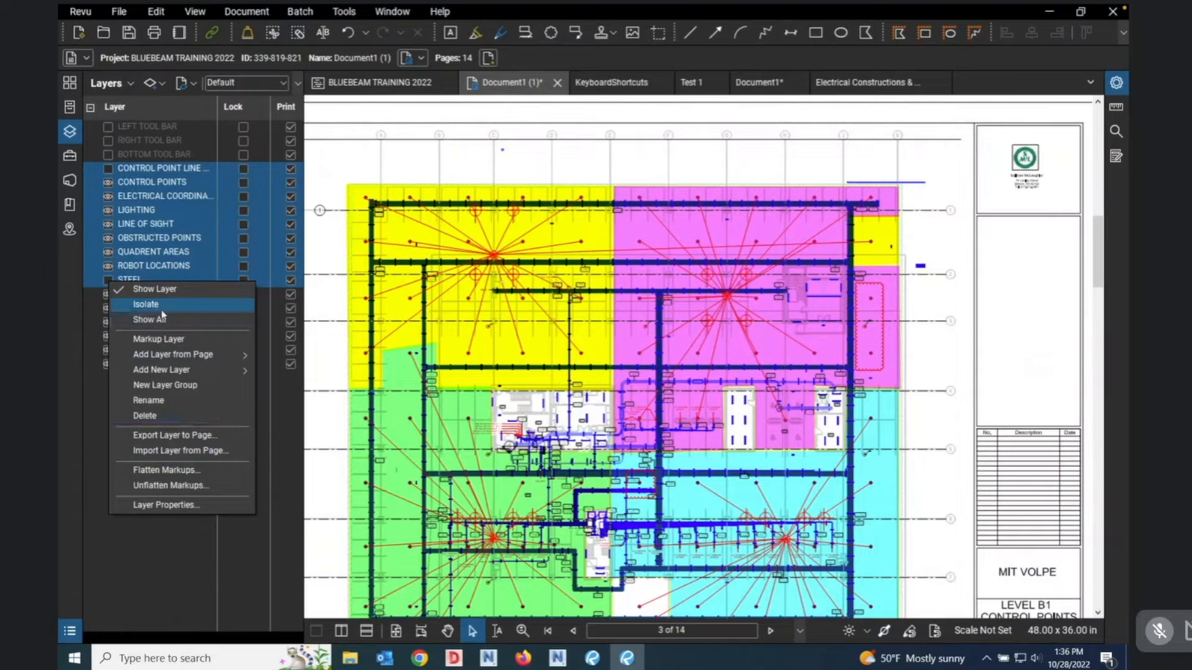
left_click(145, 306)
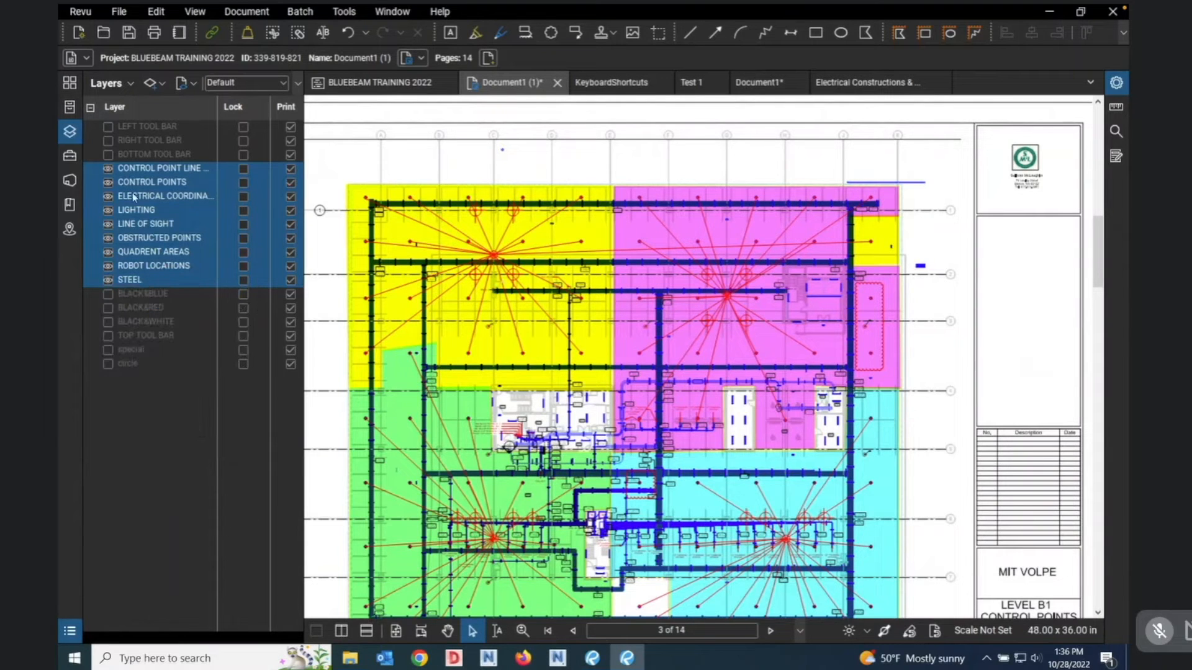
Hide the nine floor plan layers and show only the CONTROL POINTS layer.
right_click(155, 179)
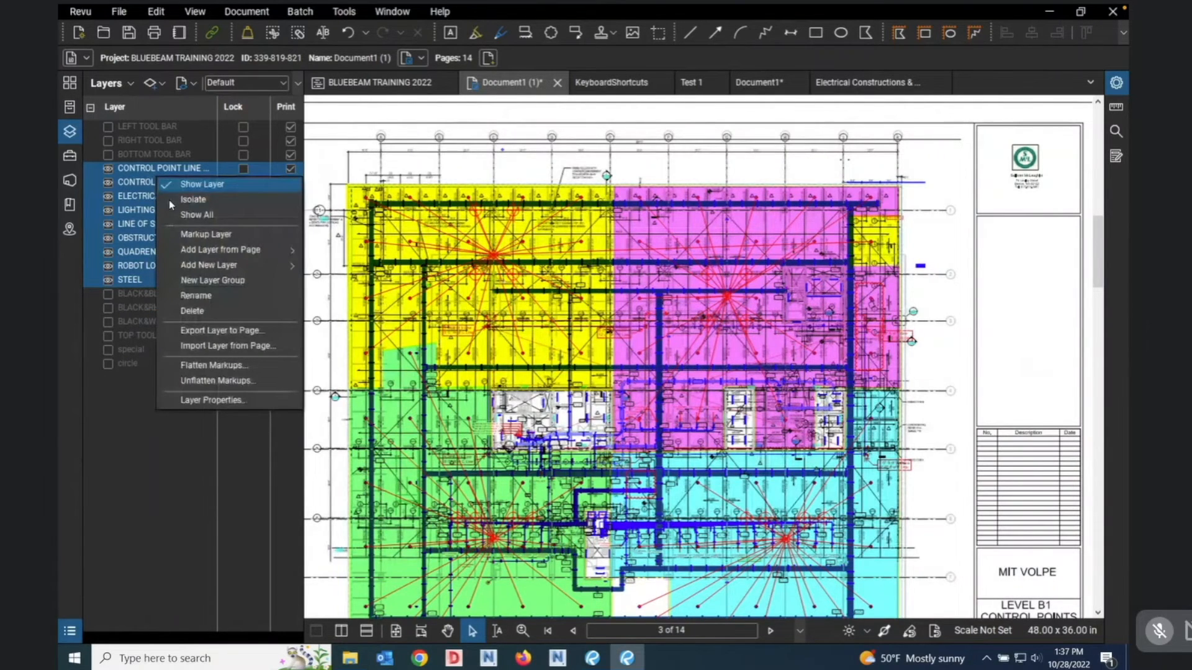
left_click(205, 186)
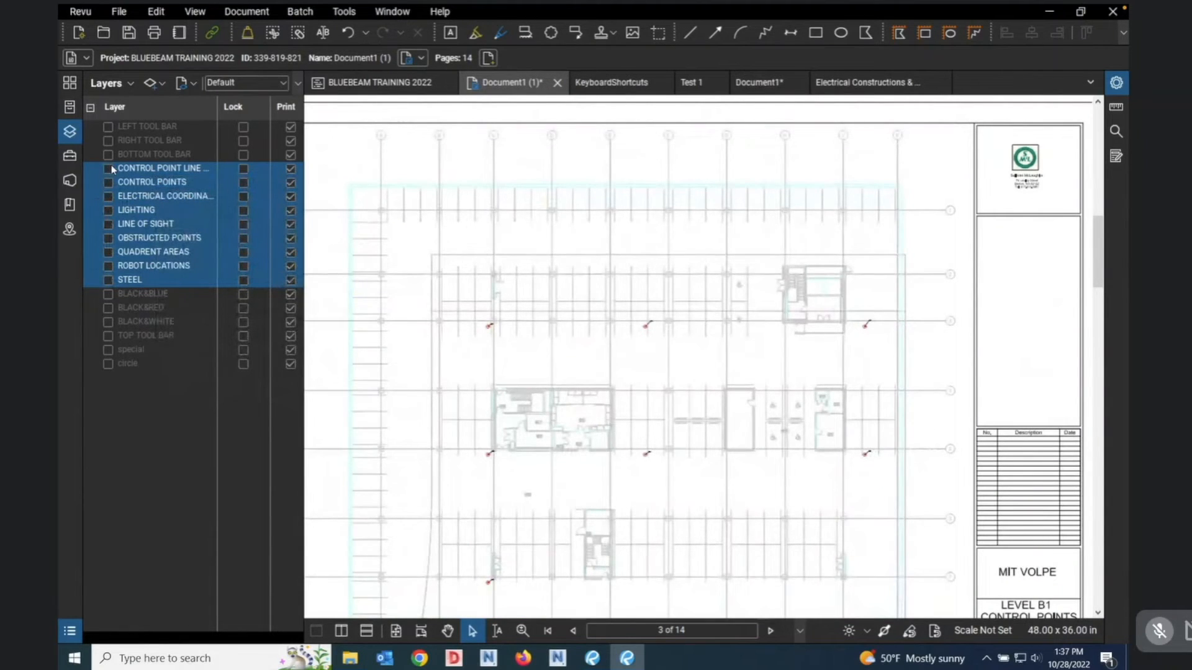
left_click(109, 167)
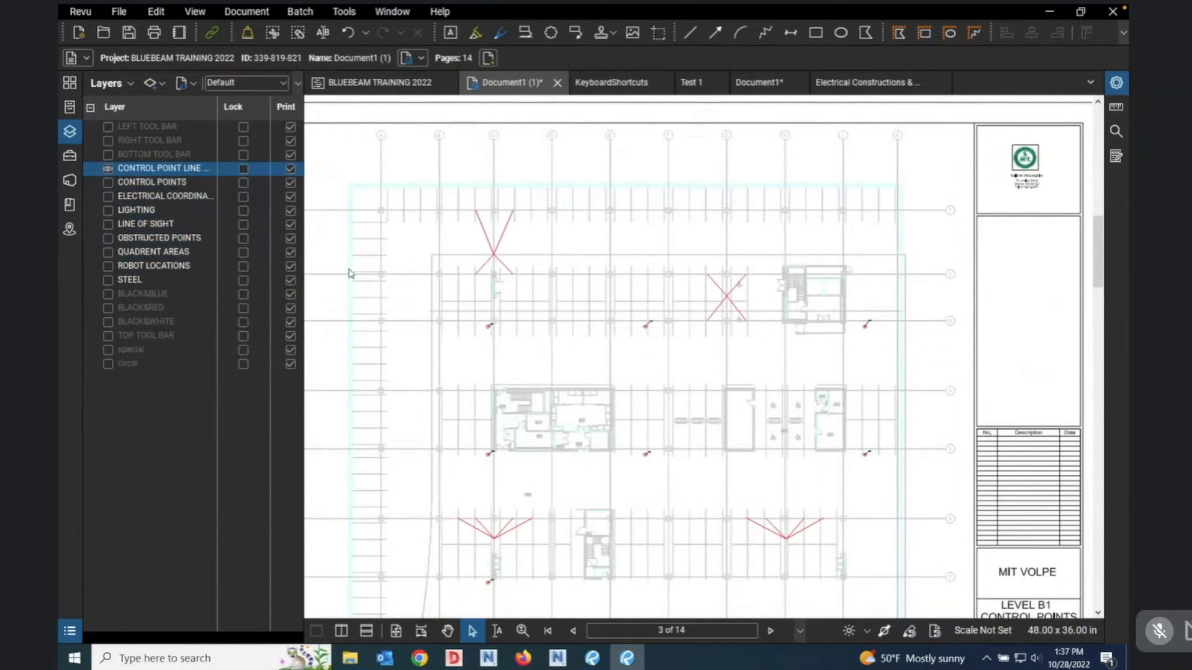
left_click(109, 182)
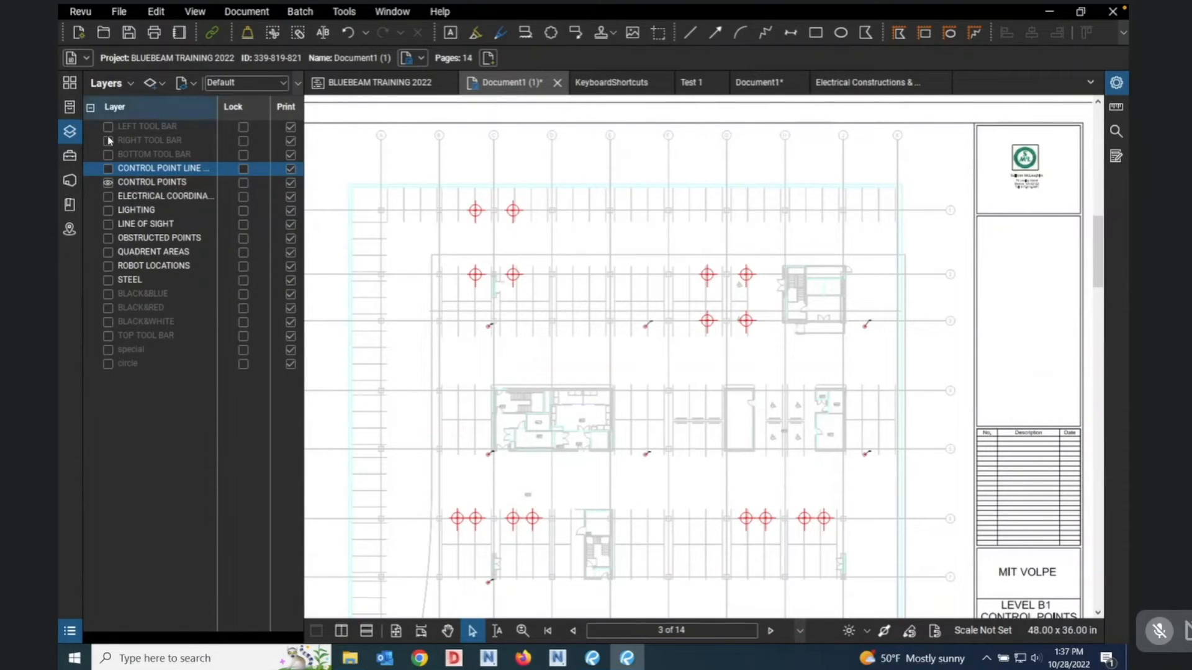
right_click(147, 171)
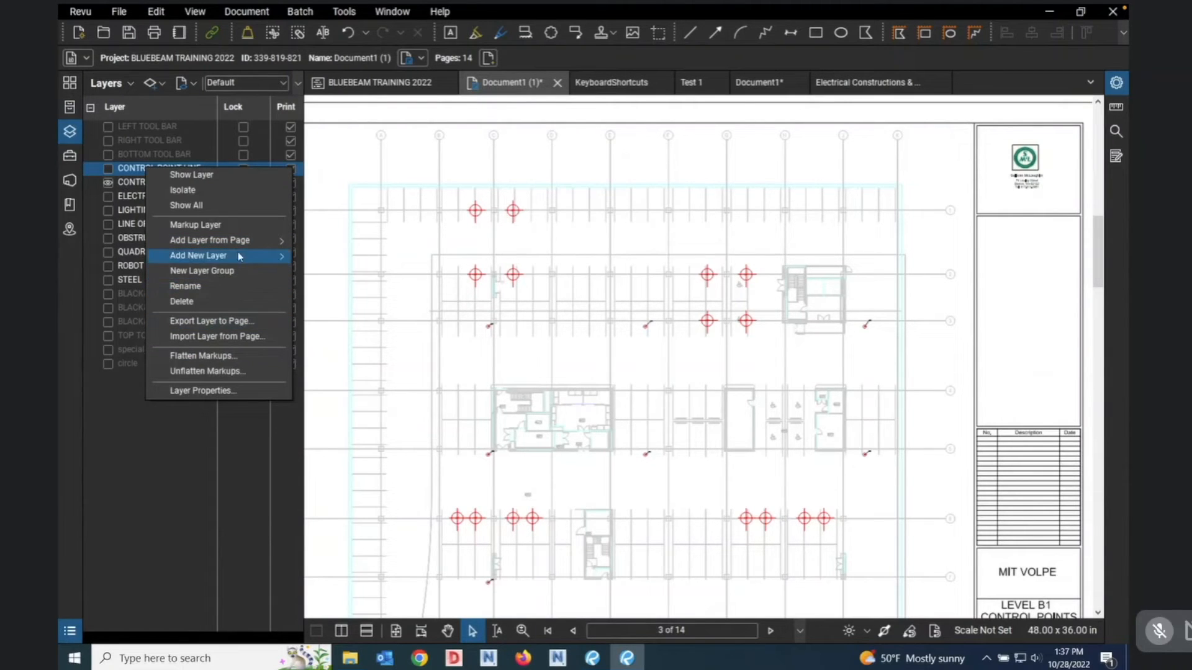
left_click(213, 393)
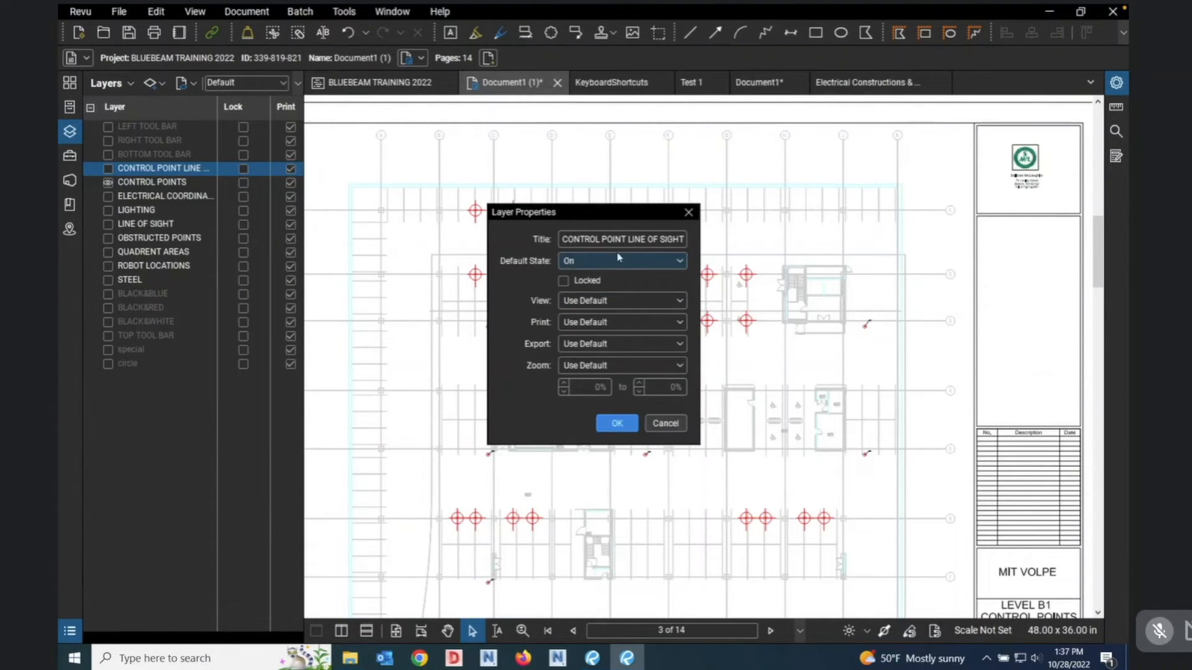
left_click(679, 261)
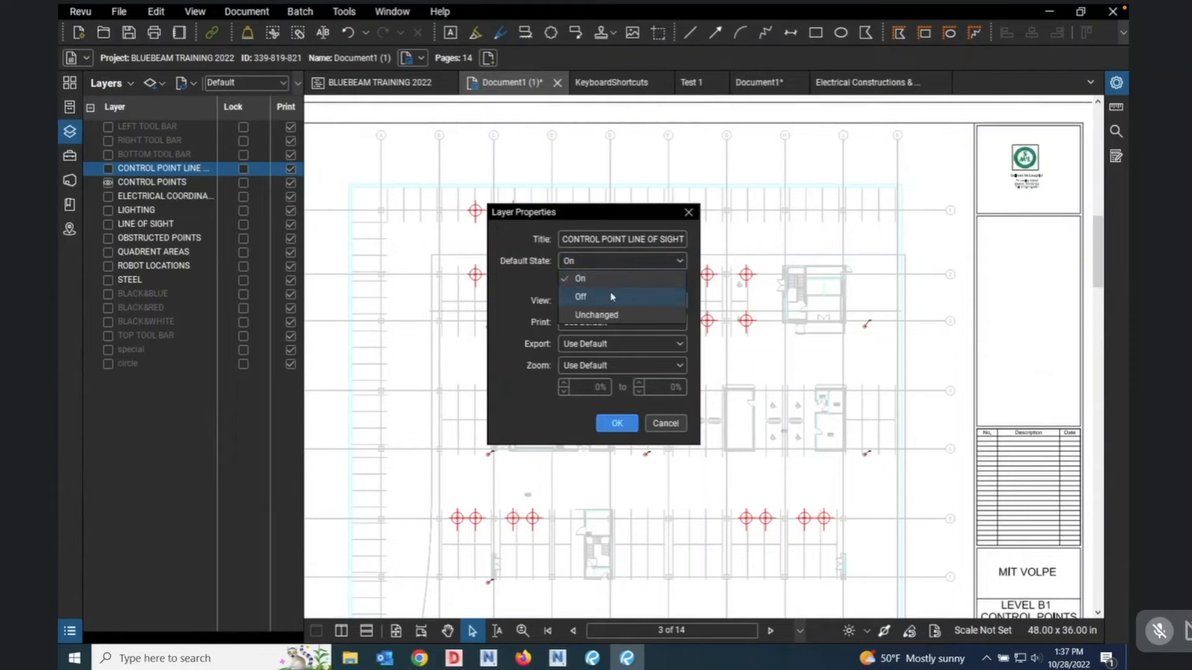
left_click(610, 293)
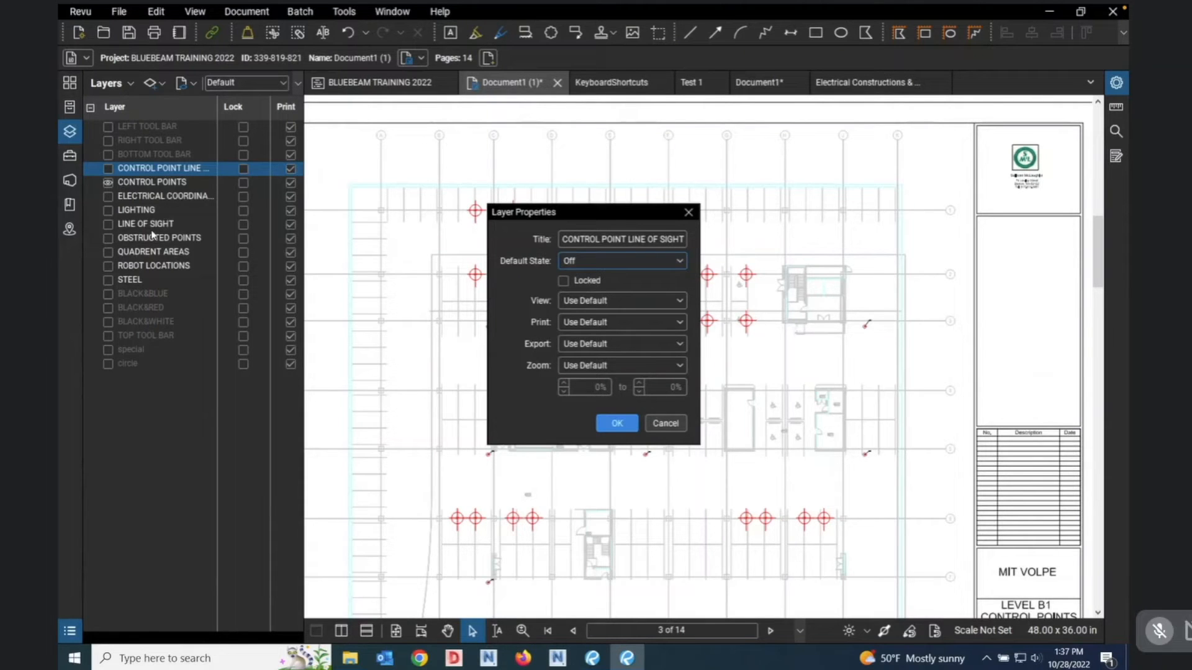
left_click(157, 212)
key("super")
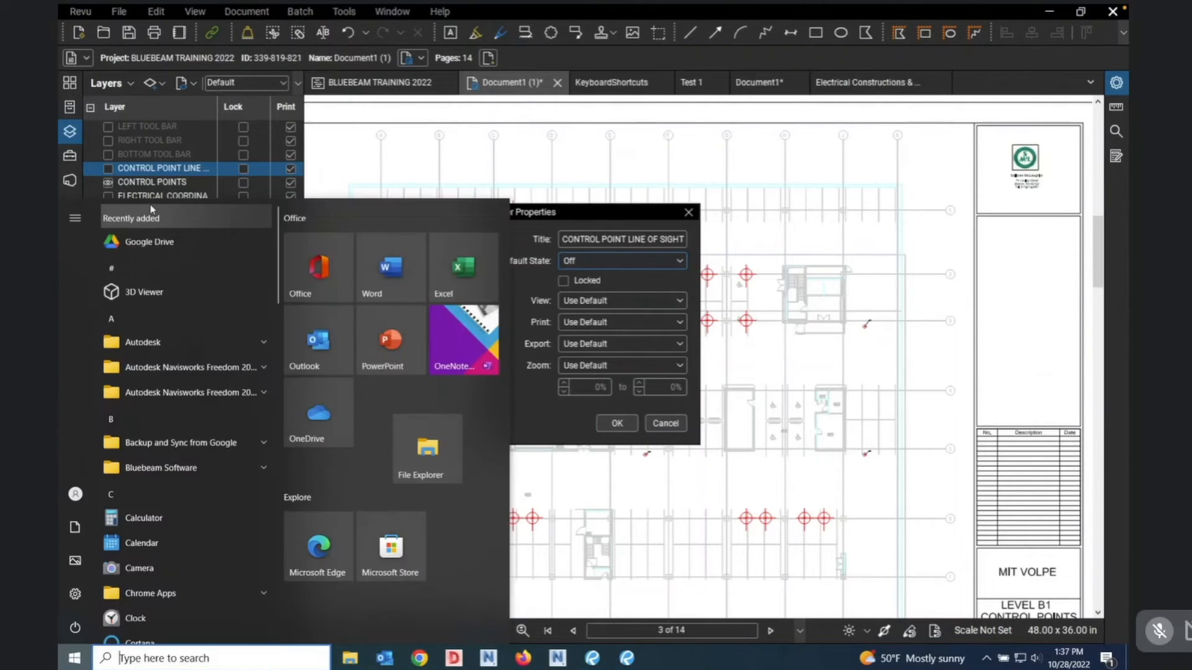
left_click(164, 187)
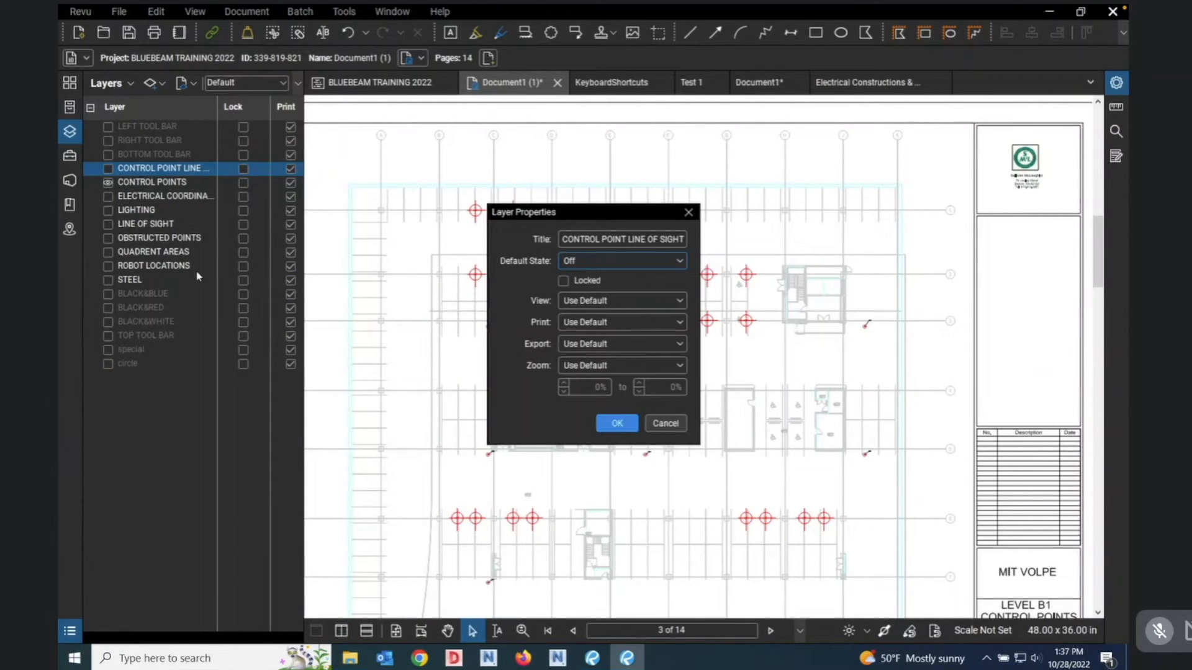
left_click(664, 425)
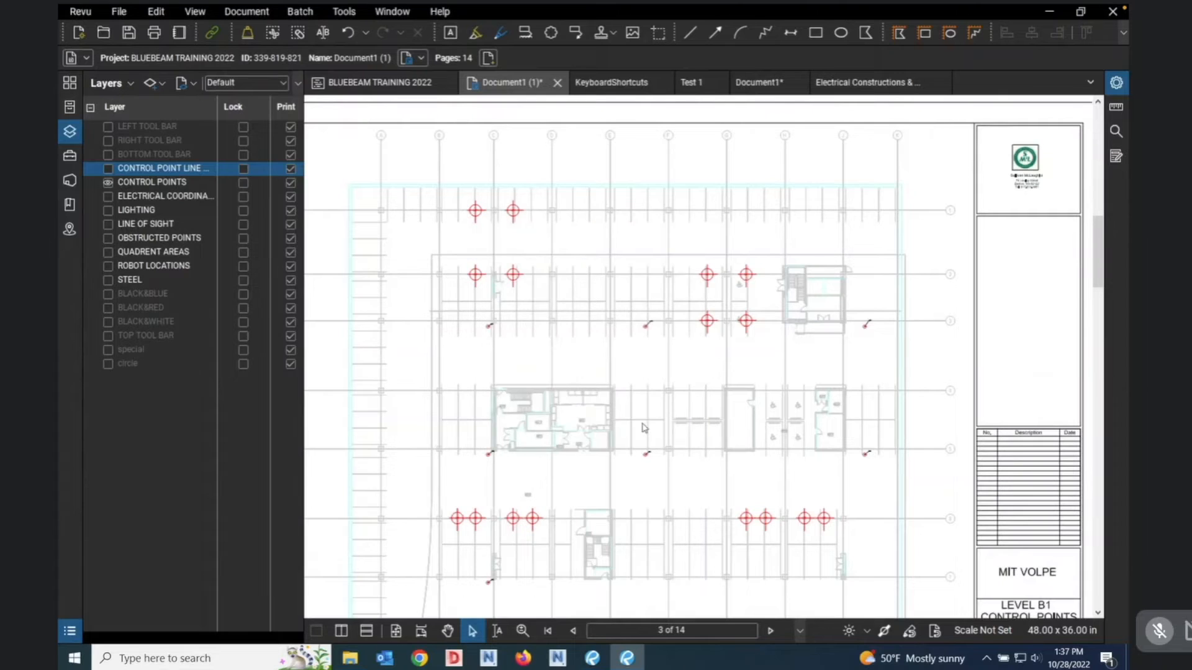
Set the default state to Off for the eight floor plan layers other than CONTROL POINTS, editing their properties together.
left_click(138, 280, "ctrl")
left_click(141, 266, "ctrl")
left_click(146, 253, "ctrl")
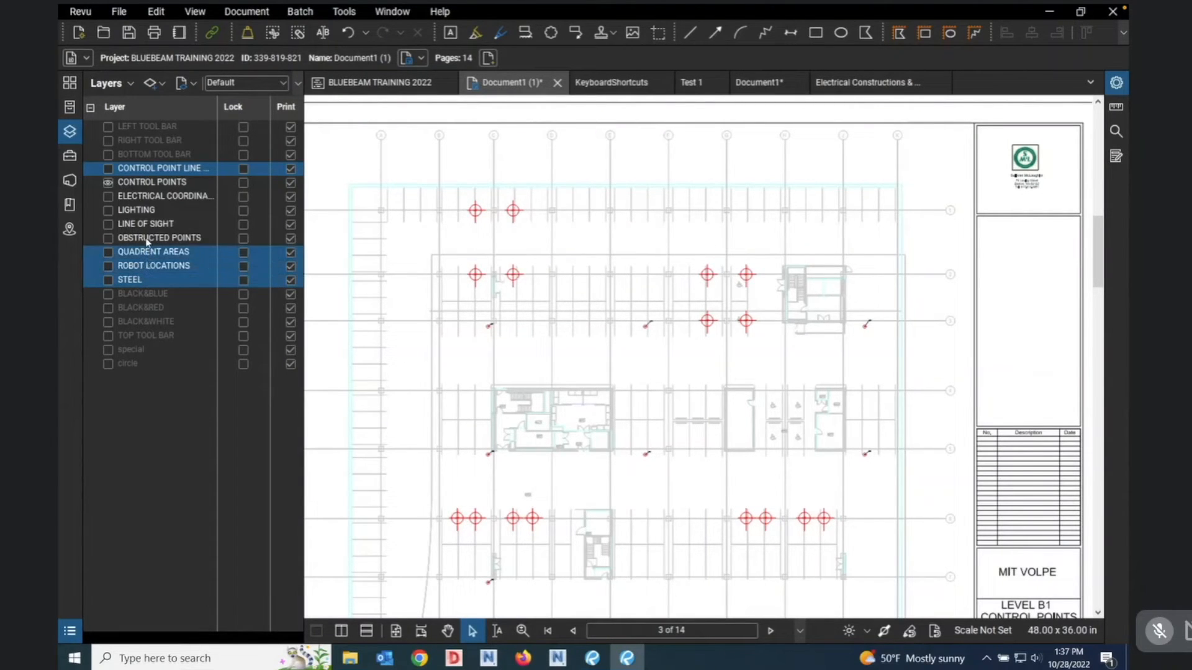
left_click(148, 240, "ctrl")
left_click(142, 224, "ctrl")
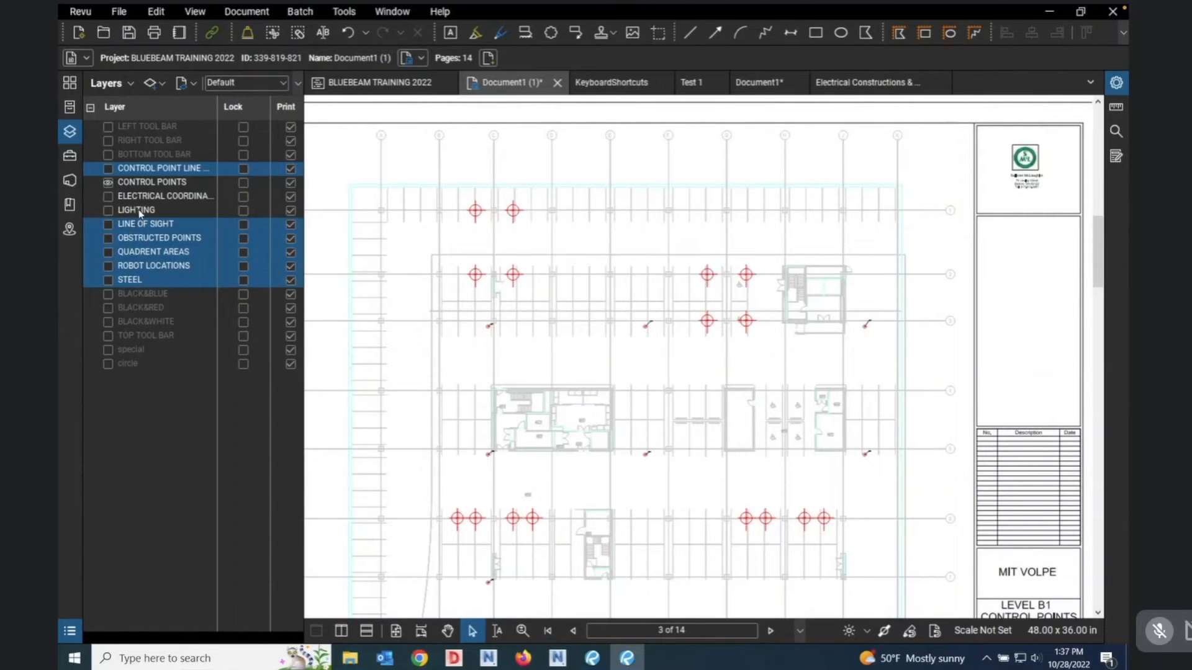
left_click(142, 210, "ctrl")
left_click(145, 197, "ctrl")
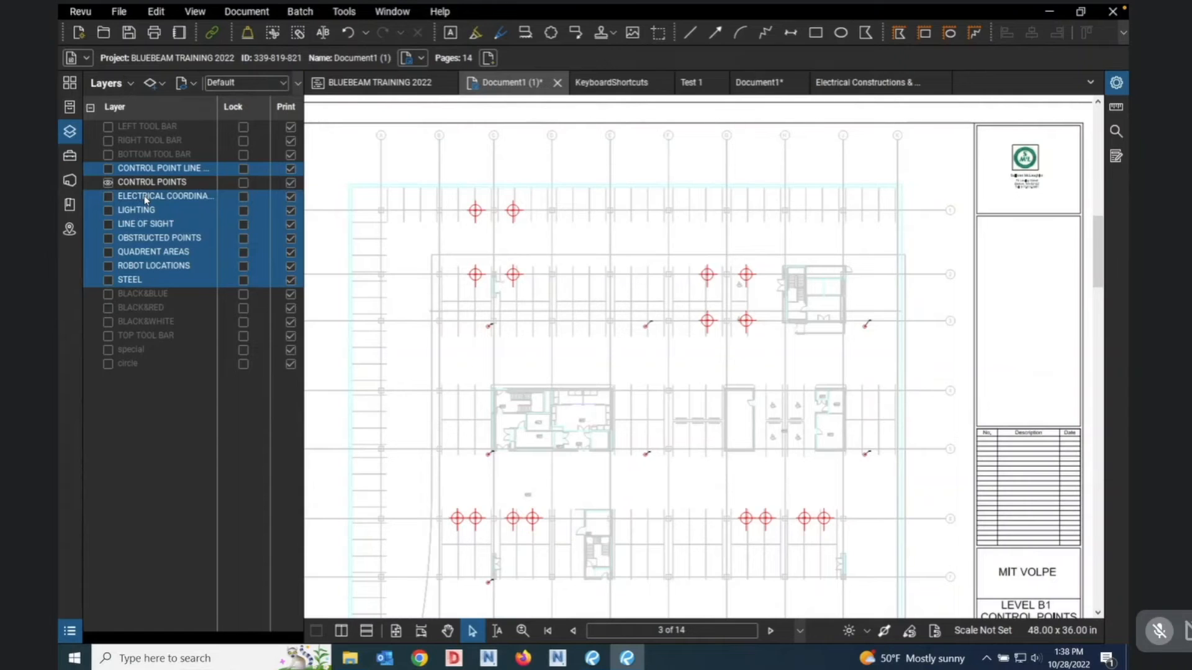
right_click(144, 196)
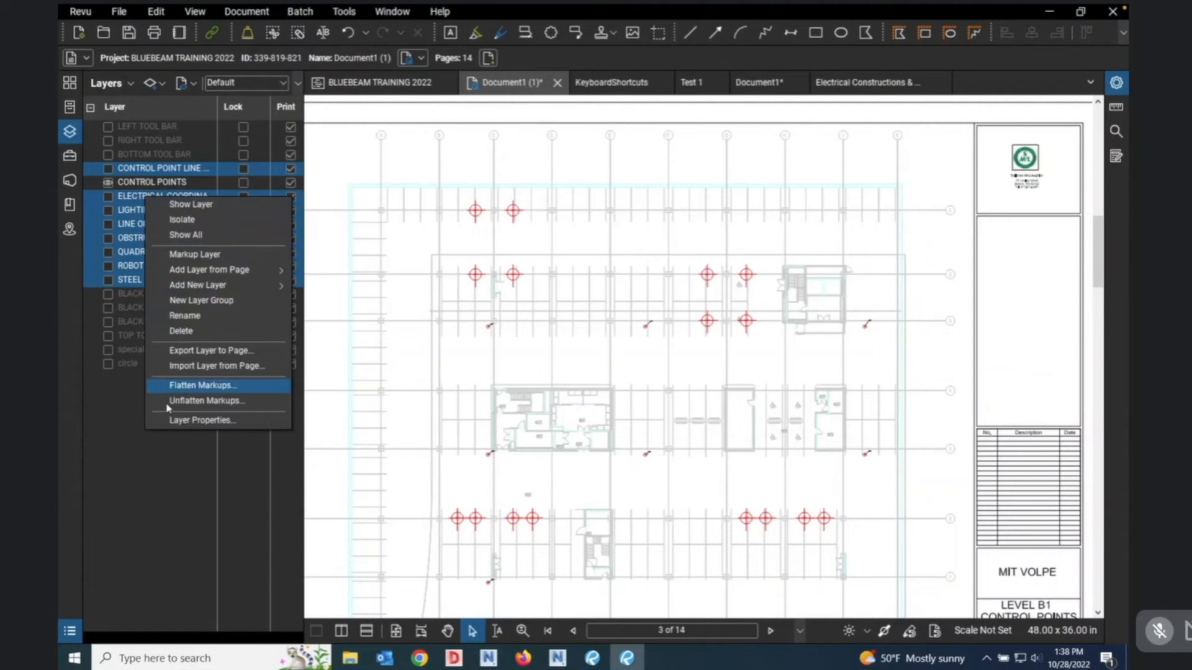
left_click(185, 421)
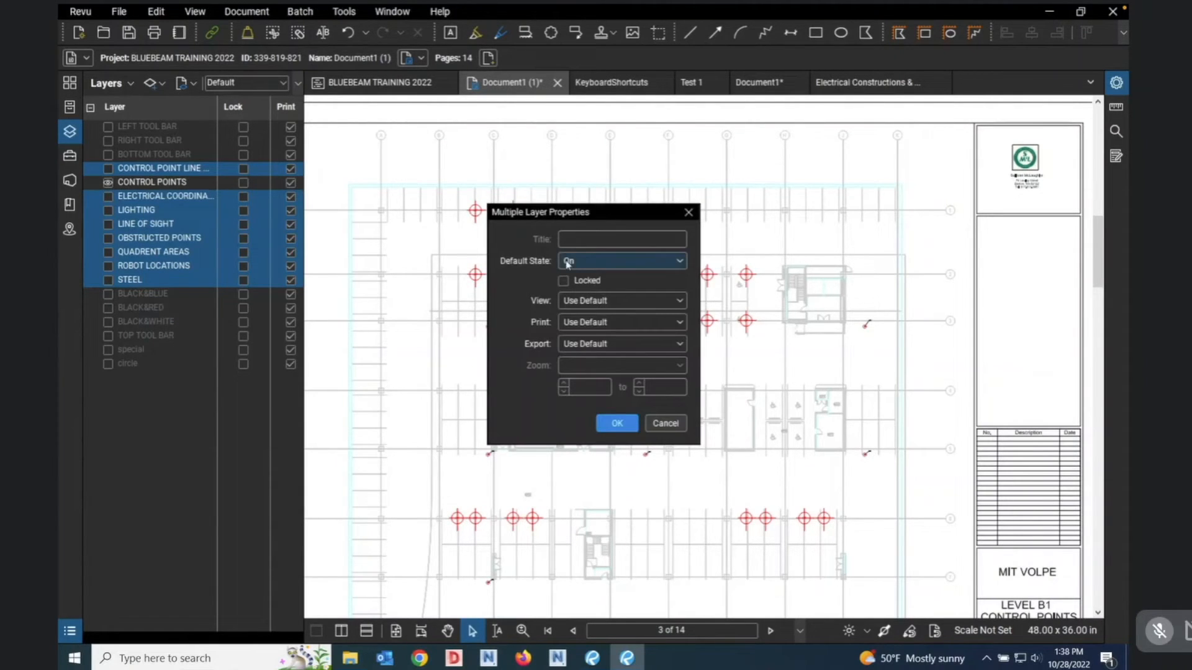
left_click(681, 261)
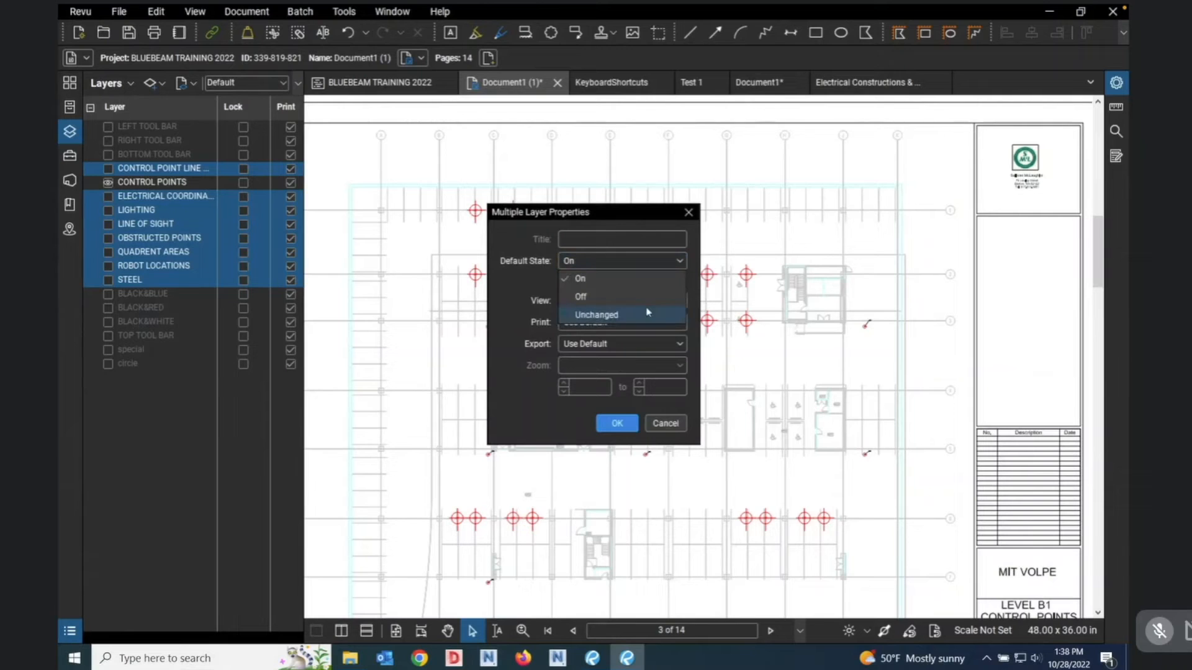
left_click(581, 296)
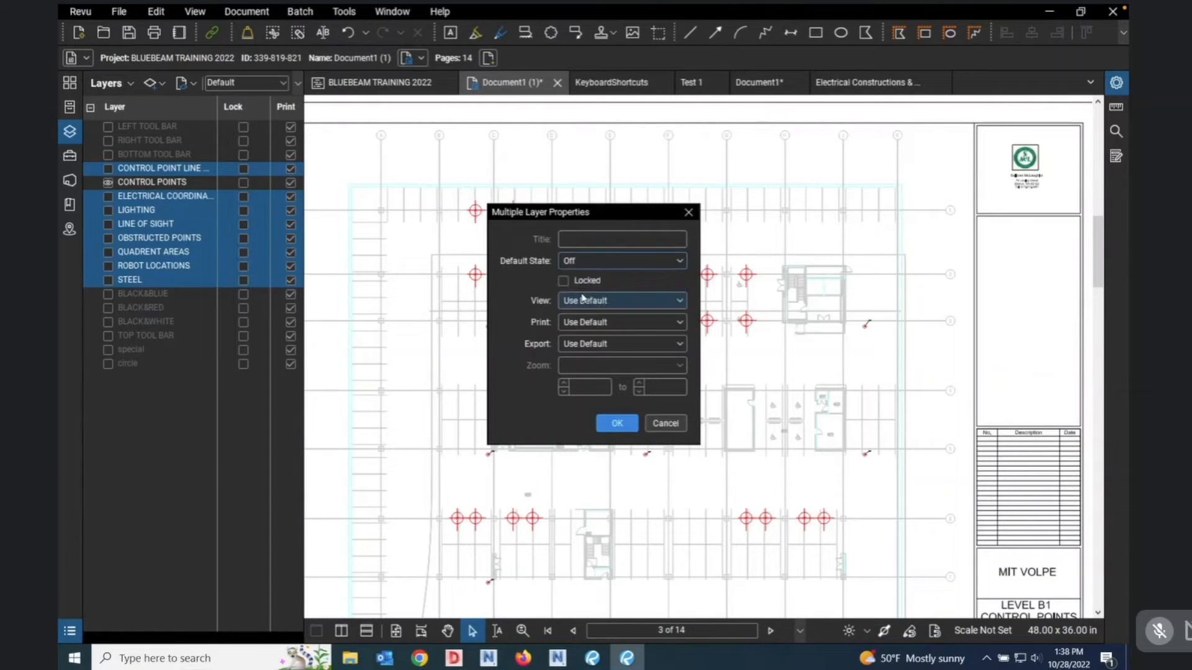
left_click(622, 425)
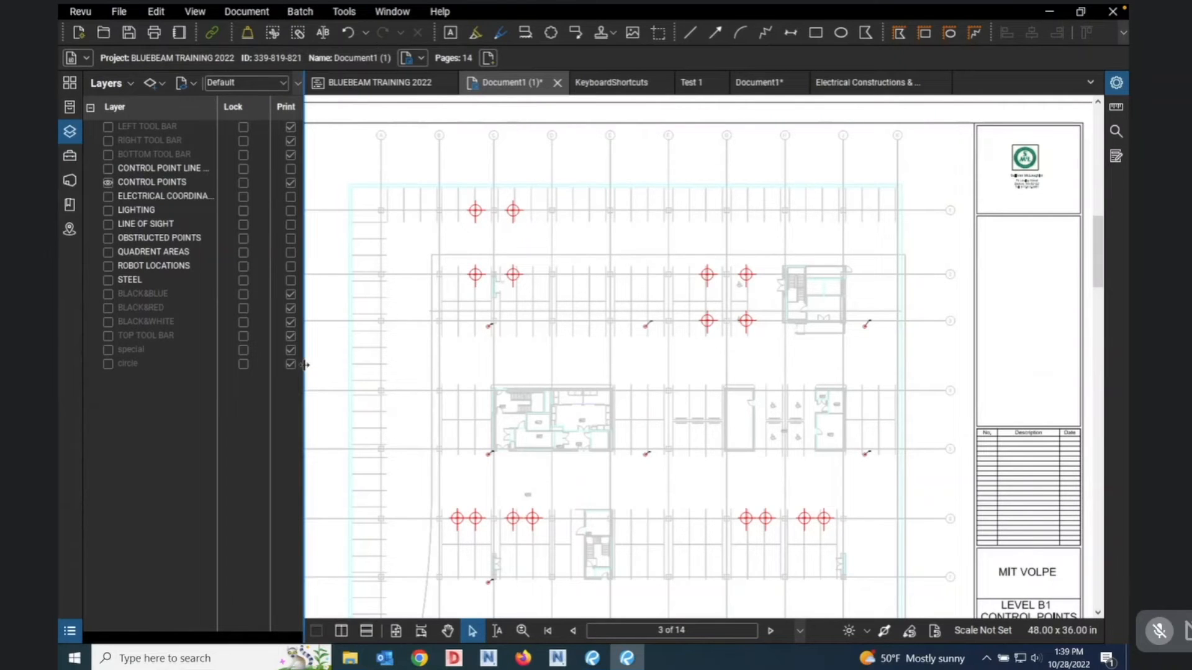
Widen the layer list until the Export column shows, and lock the CONTROL POINTS layer.
left_click_drag(305, 365, 423, 366)
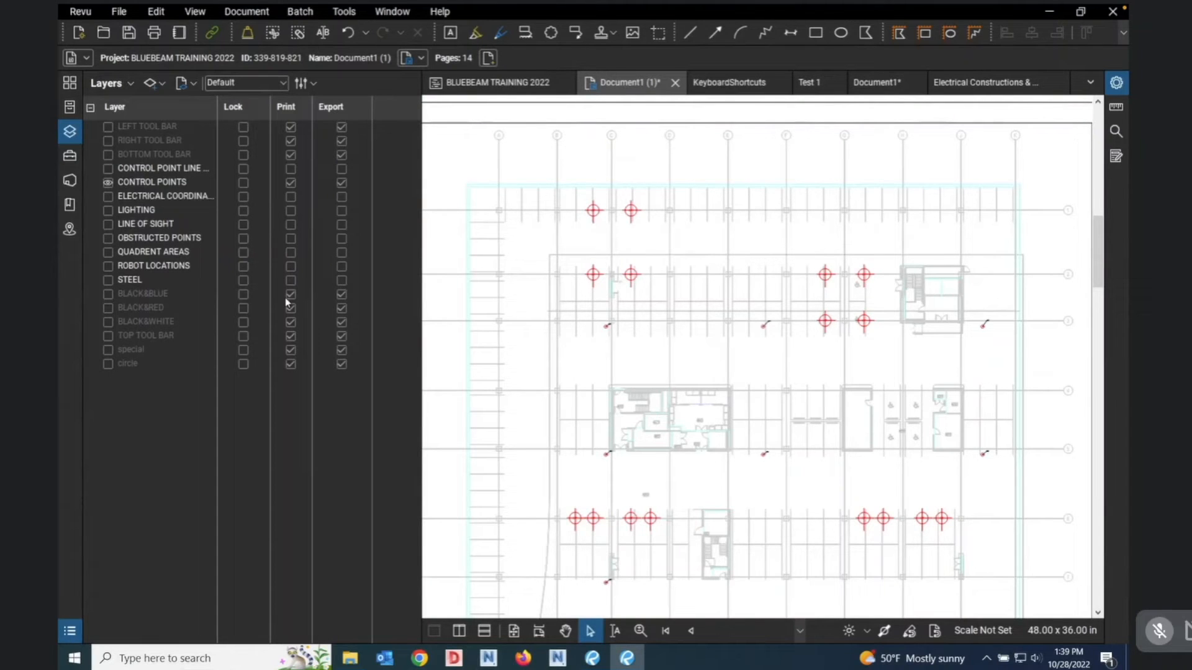
left_click(243, 184)
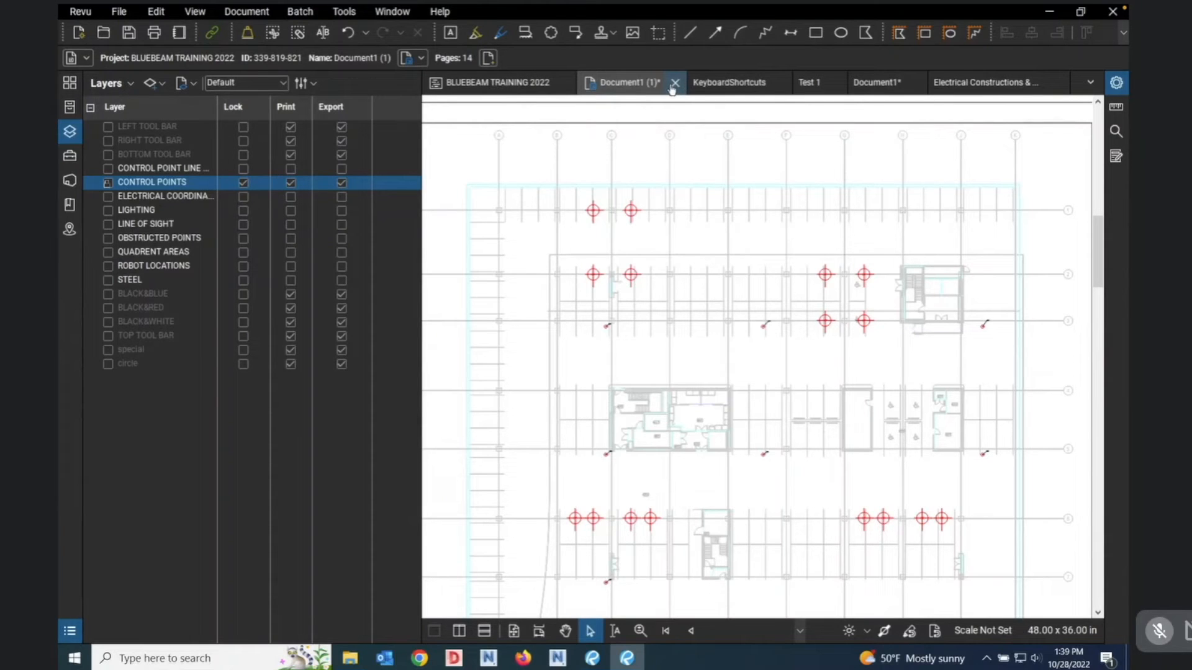
Unlock the CONTROL POINTS layer and lock the electrical coordination layer instead.
left_click(243, 185)
left_click(243, 197)
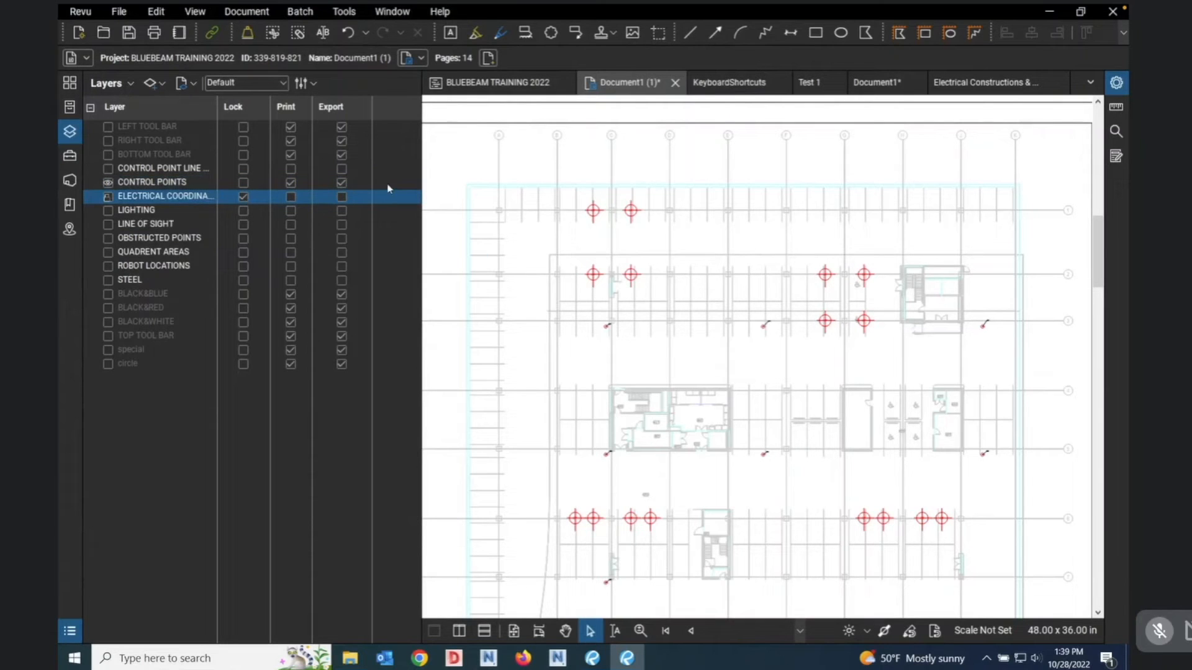
Close Document1 (1) with its changes saved, check it in as a minor version, and reopen it from the project.
left_click(675, 84)
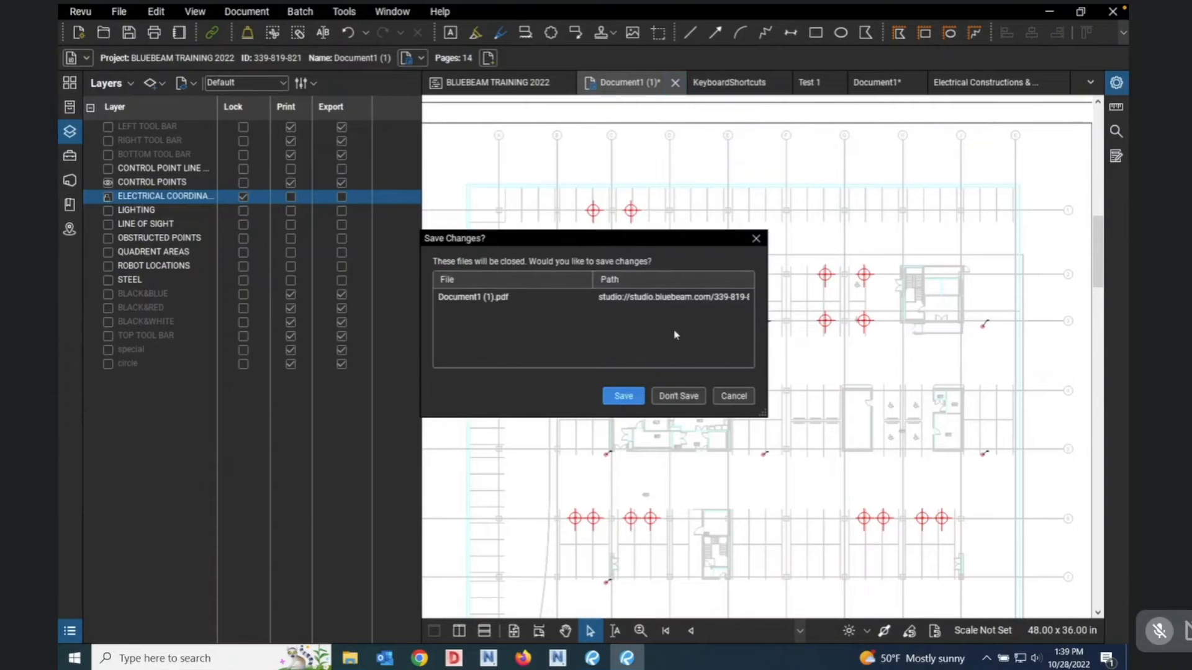
left_click(623, 396)
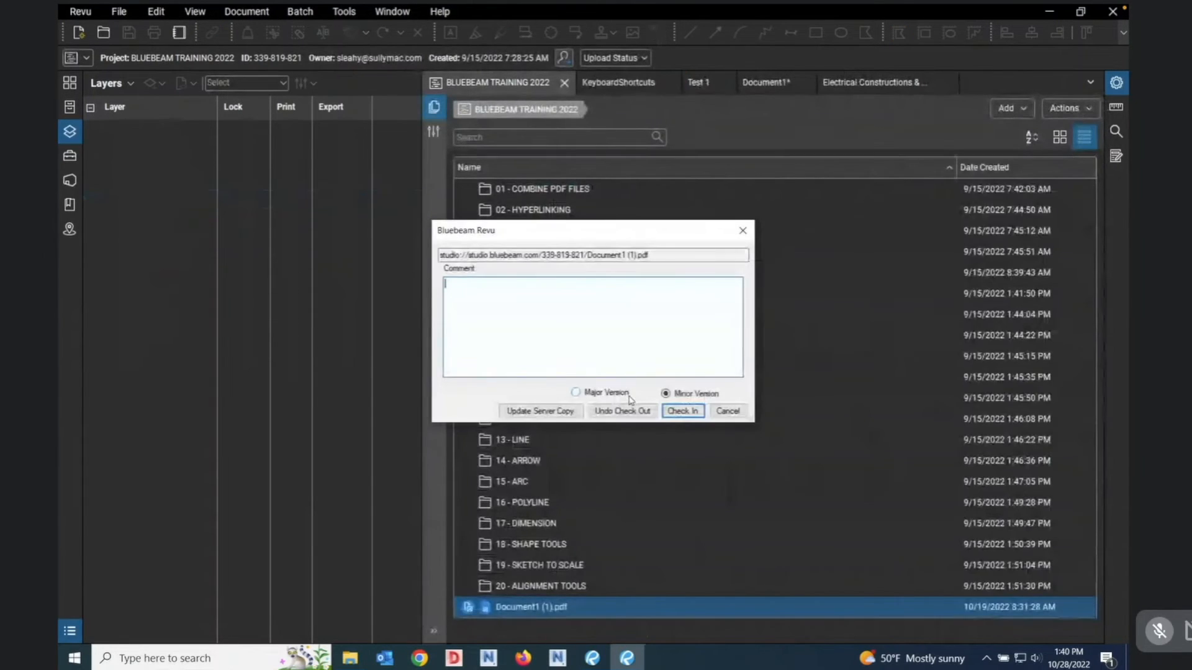
left_click(681, 411)
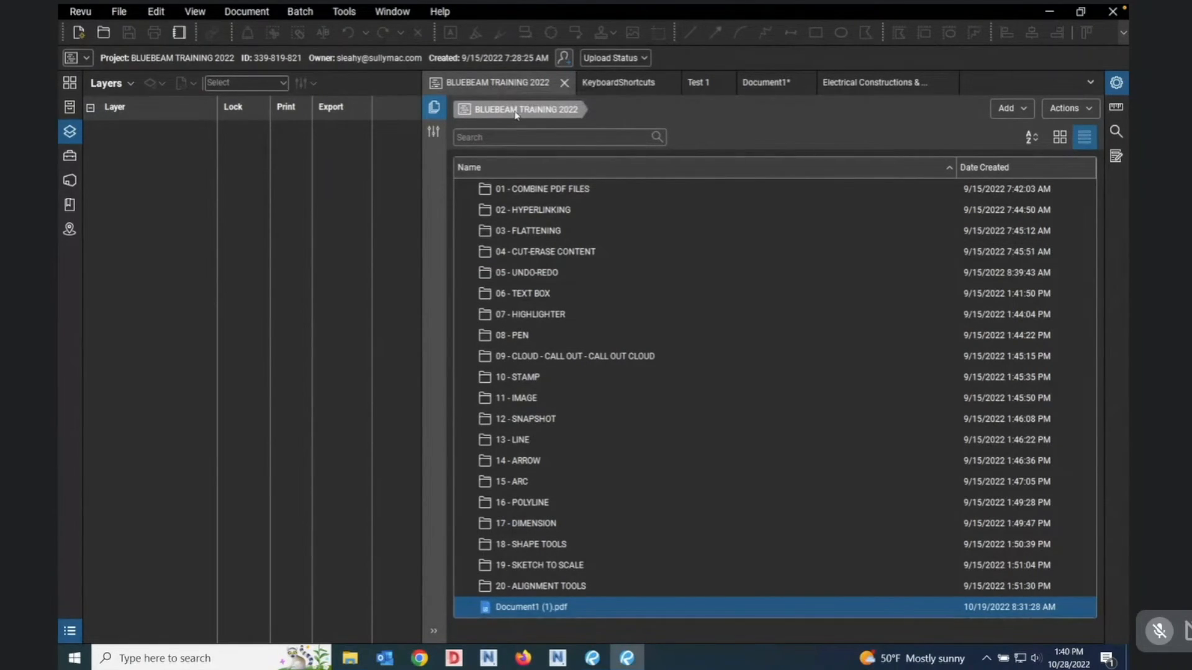
double_click(517, 606)
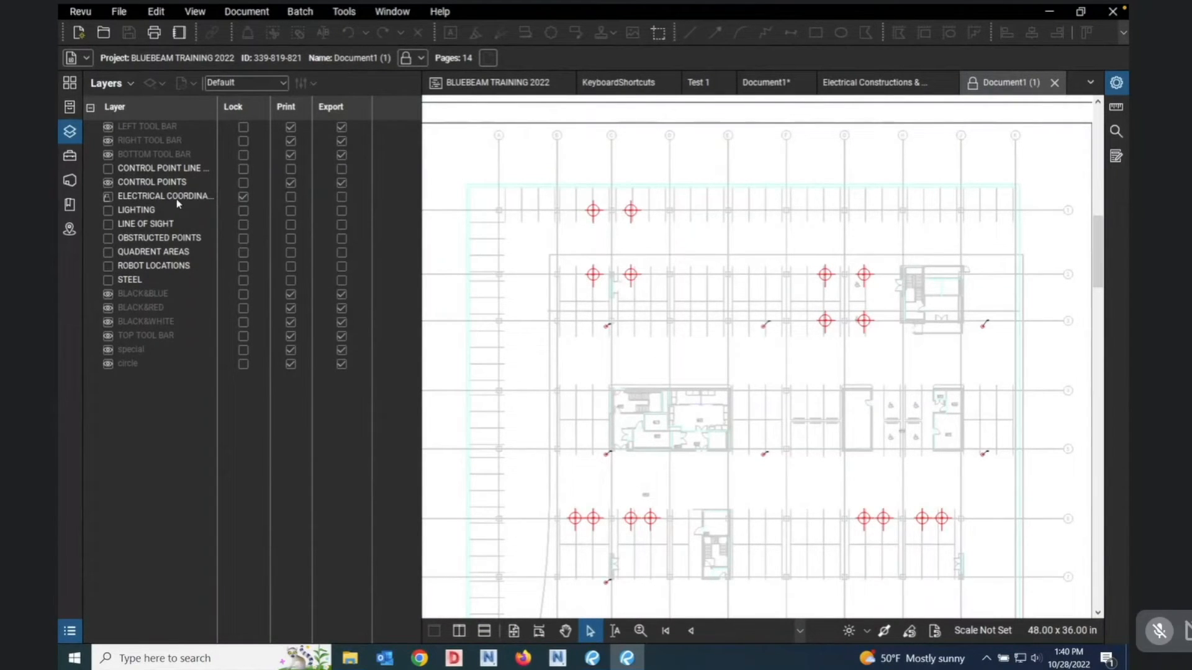
Try to show the locked electrical coordination layer, then unlock it and toggle its visibility and lock.
left_click(109, 199)
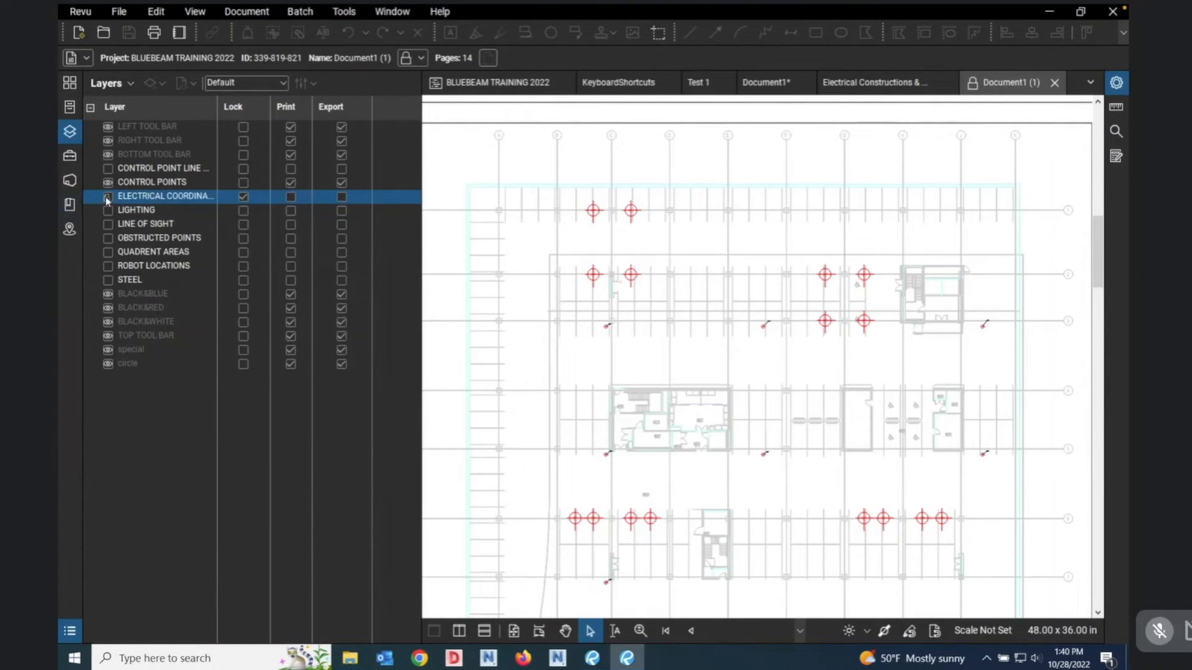
left_click(243, 197)
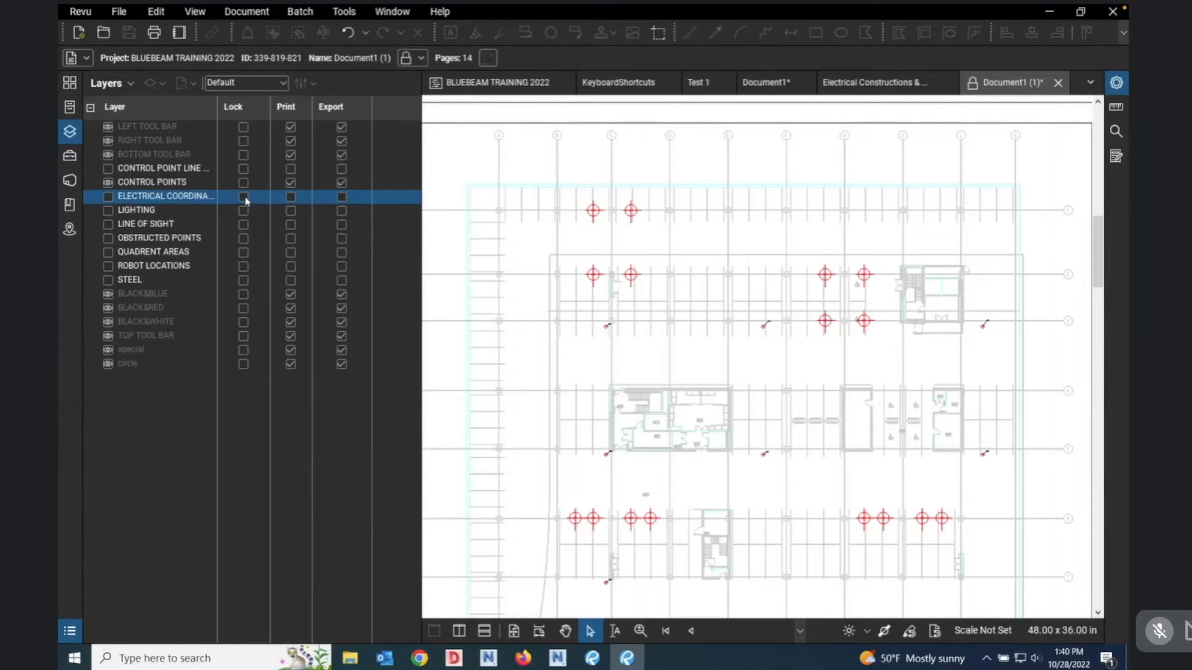
left_click(108, 197)
left_click(246, 197)
Go to page 5 through the page thumbnails, narrow the thumbnail area, and bring the Typical Construction Temp Power Requirements text into view.
left_click(72, 85)
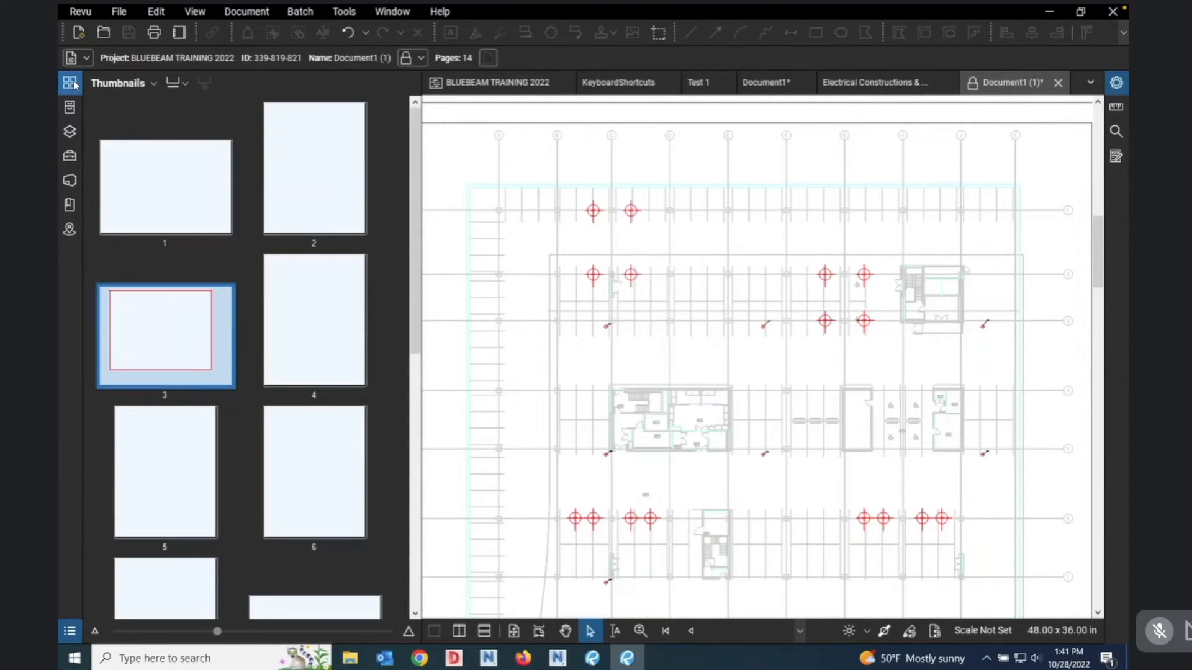
left_click(187, 212)
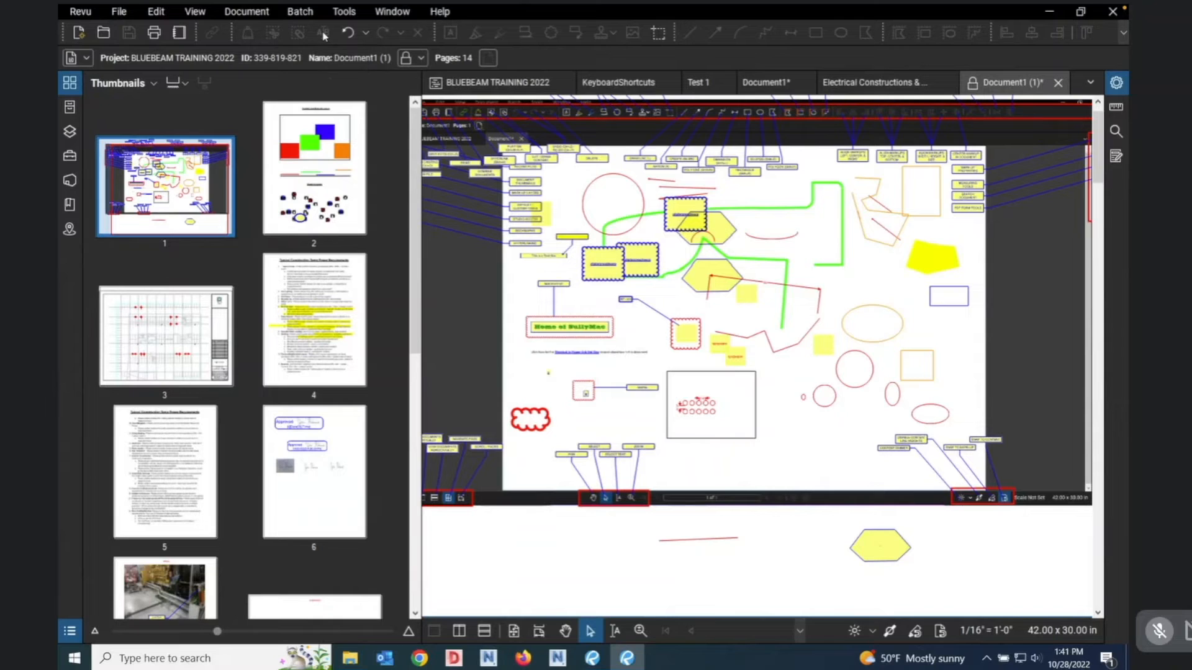
left_click(175, 456)
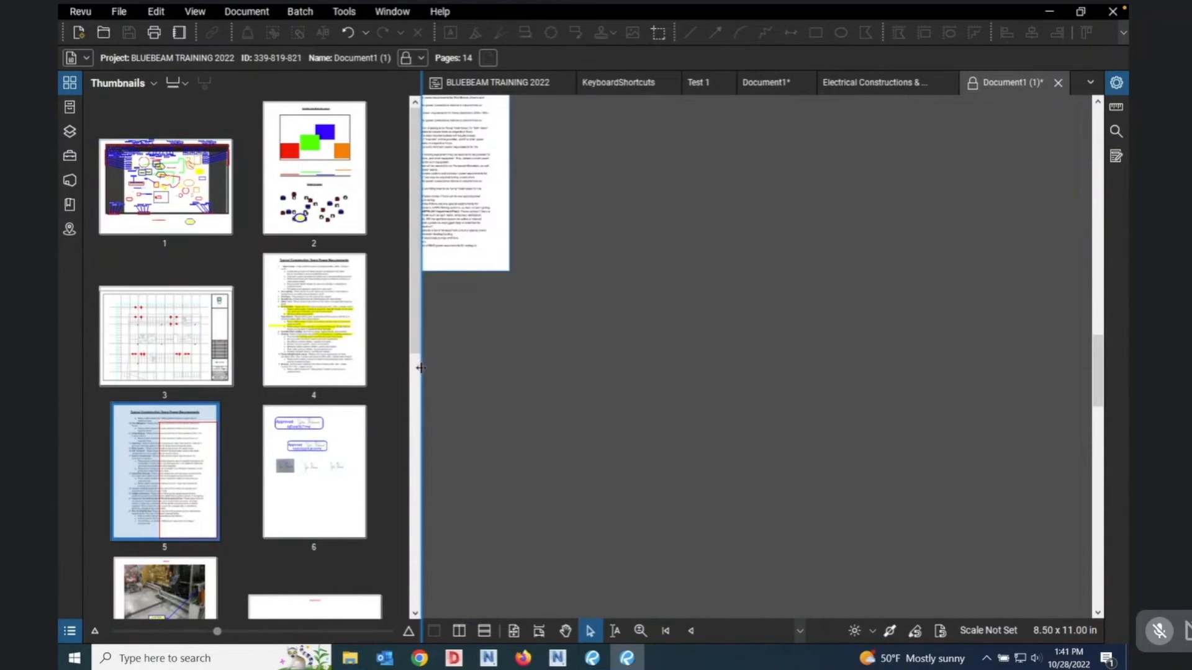
left_click_drag(417, 371, 274, 383)
scroll(625, 352, "down", 6)
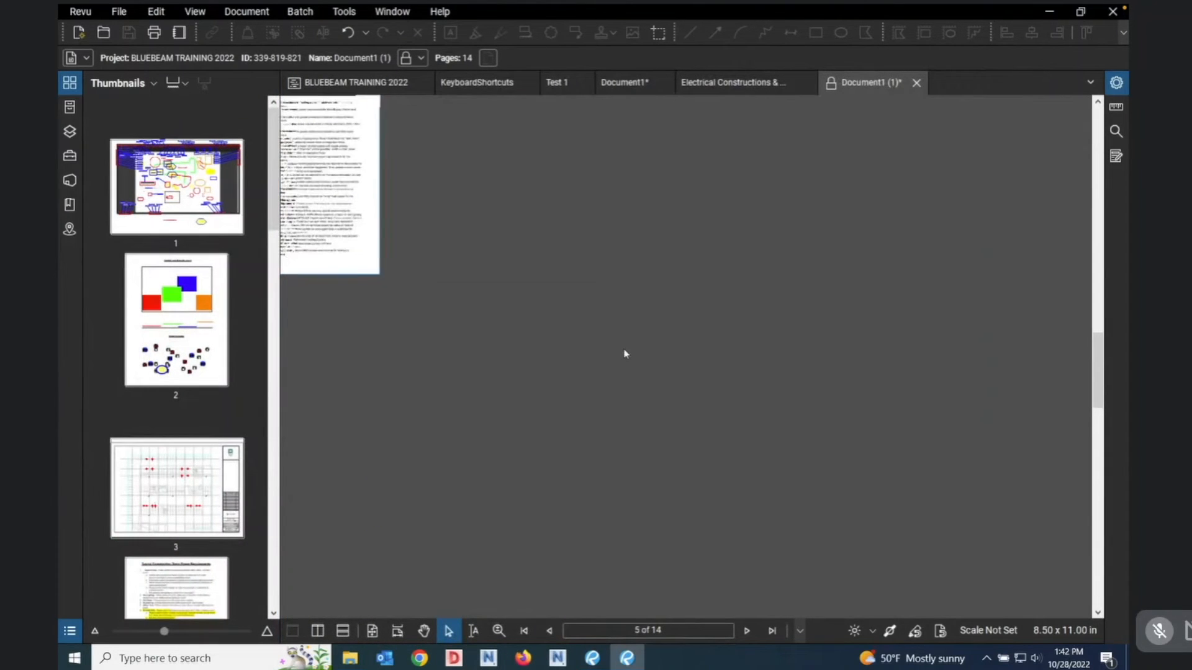
scroll(533, 272, "up", 4)
scroll(531, 380, "up", 6)
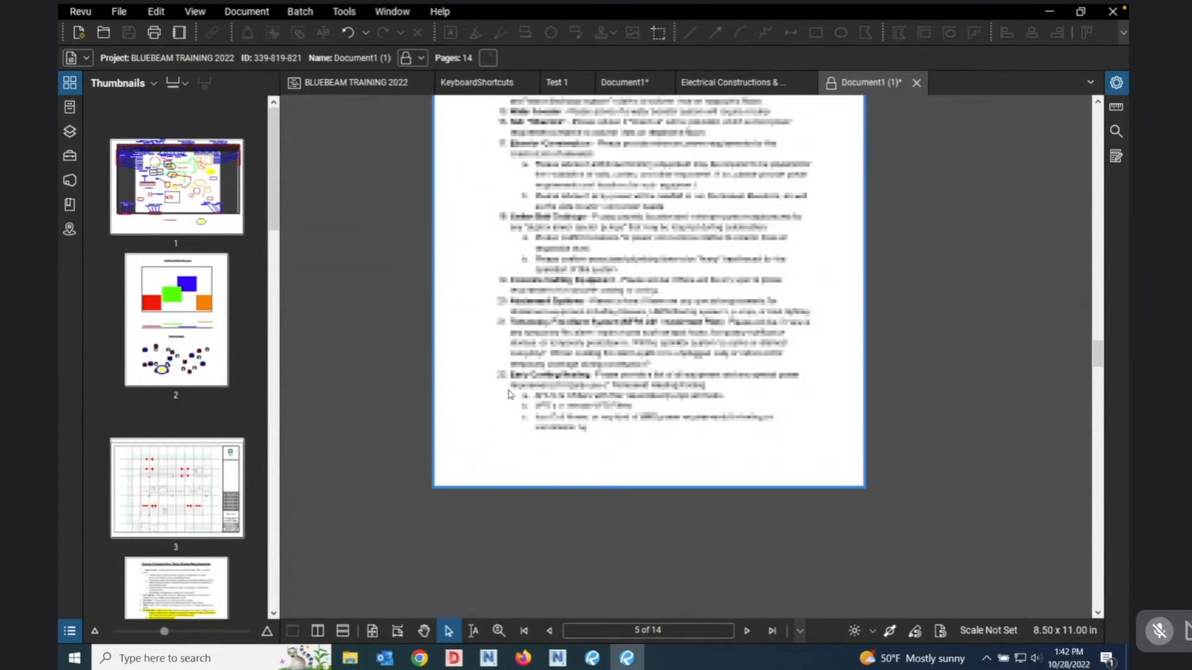
scroll(625, 417, "down", 5)
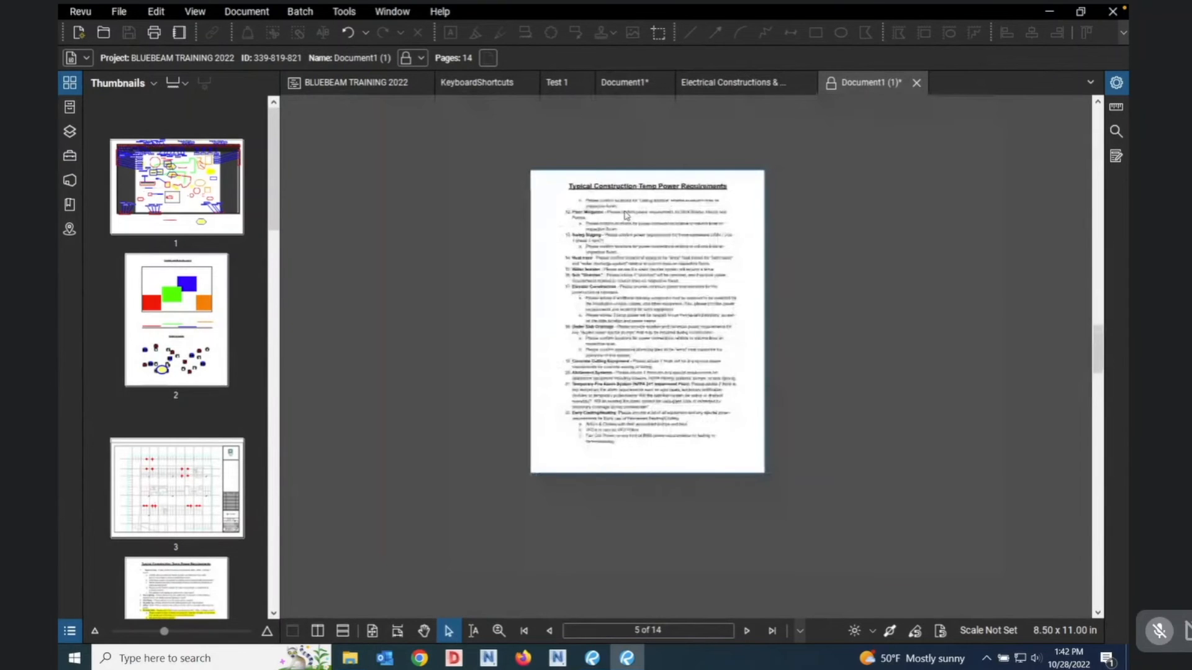
scroll(532, 179, "up", 6)
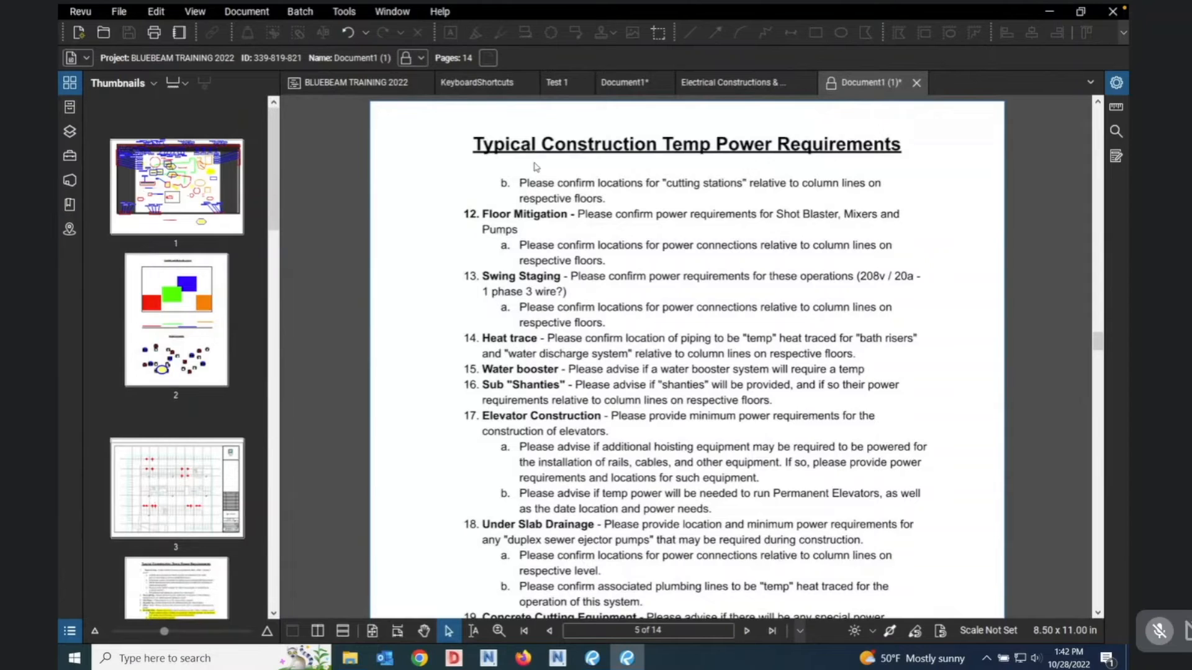
Check out Document1 (1) from the project for editing.
left_click(831, 83)
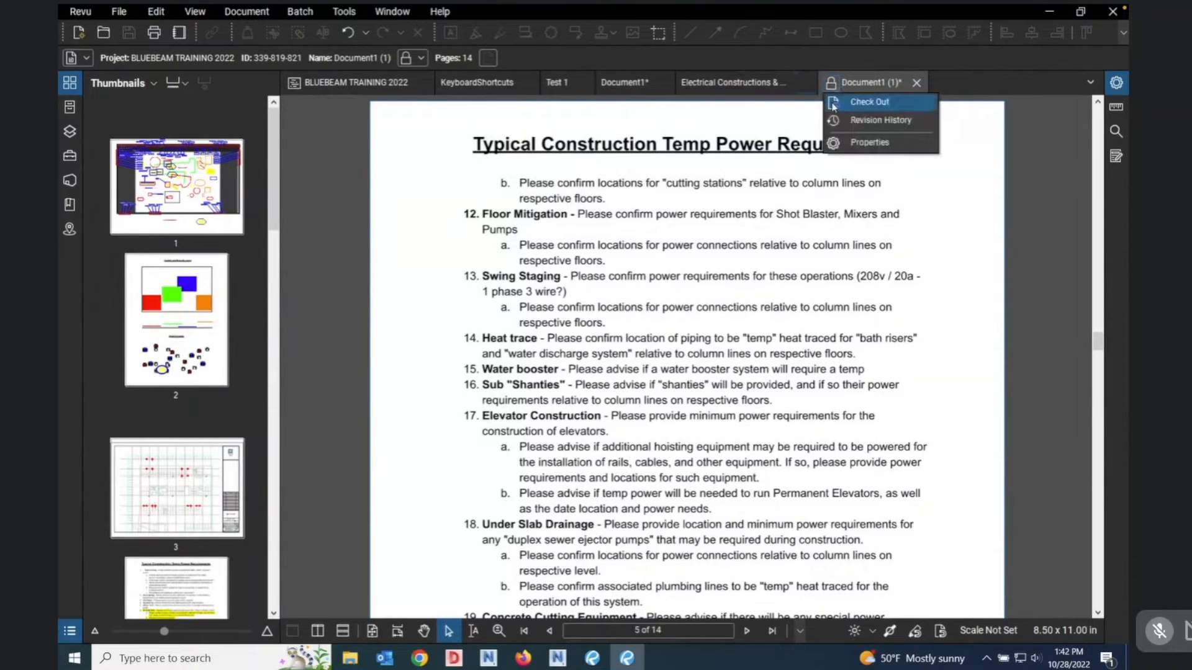
left_click(833, 106)
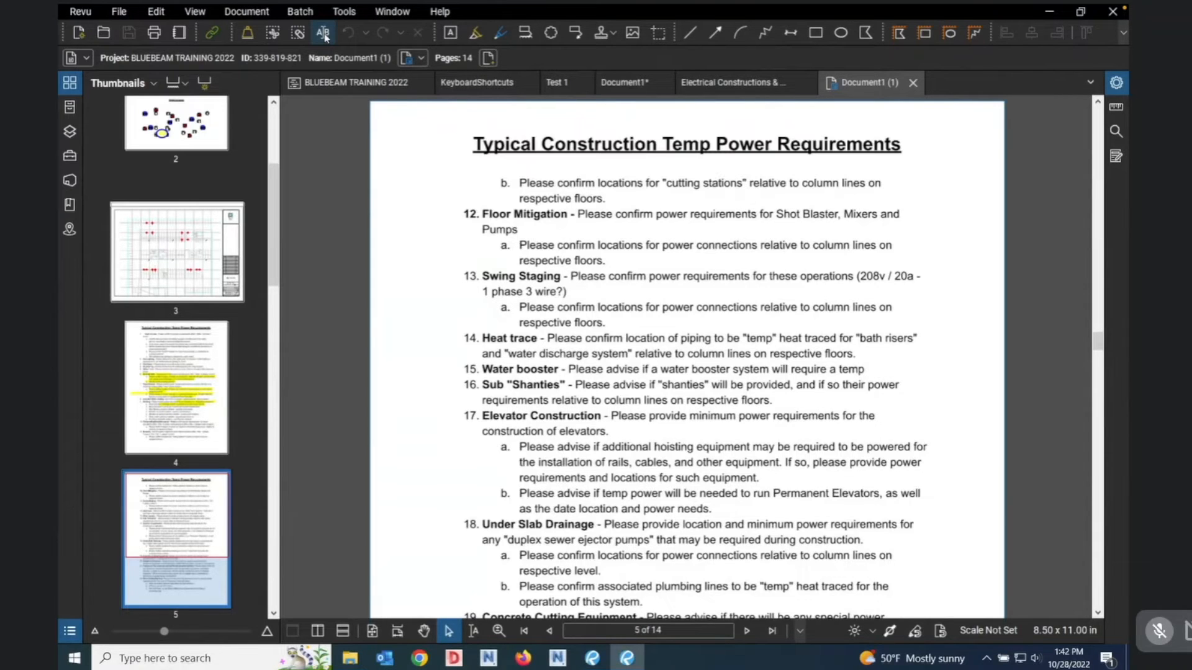
Use Edit Text to replace the word "confirm" with "delete" in item 14, Heat trace.
left_click(323, 37)
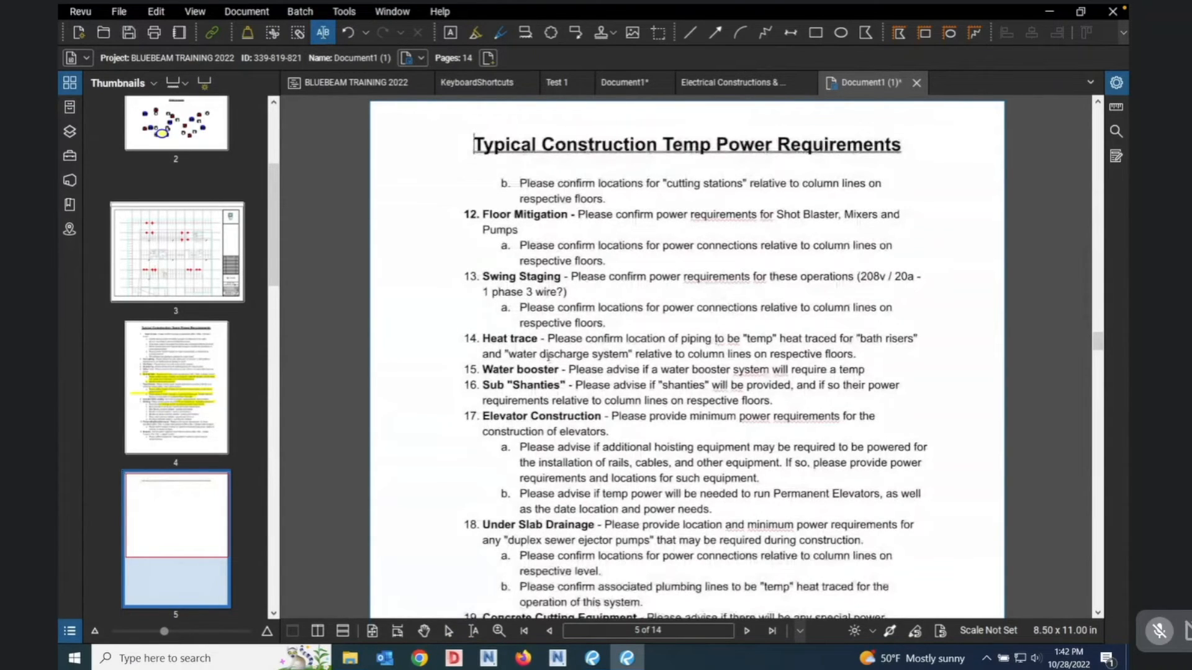
left_click(546, 338)
left_click_drag(559, 338, 570, 339)
left_click(586, 339)
left_click_drag(617, 338, 626, 339)
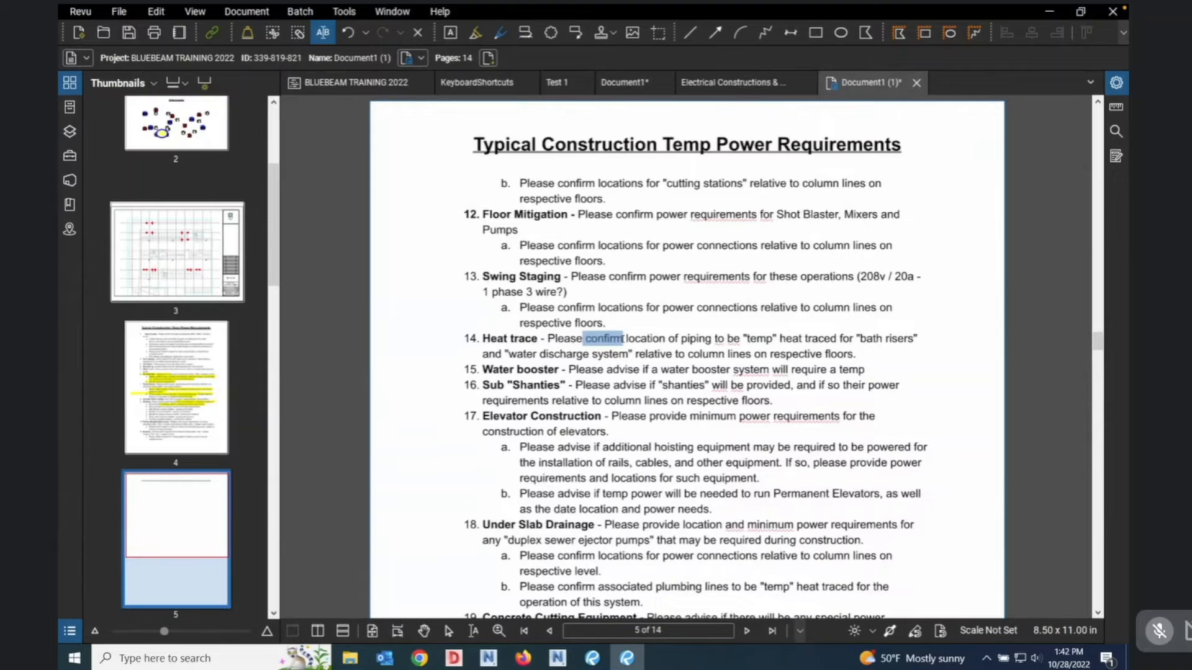
key("BackSpace")
type("de")
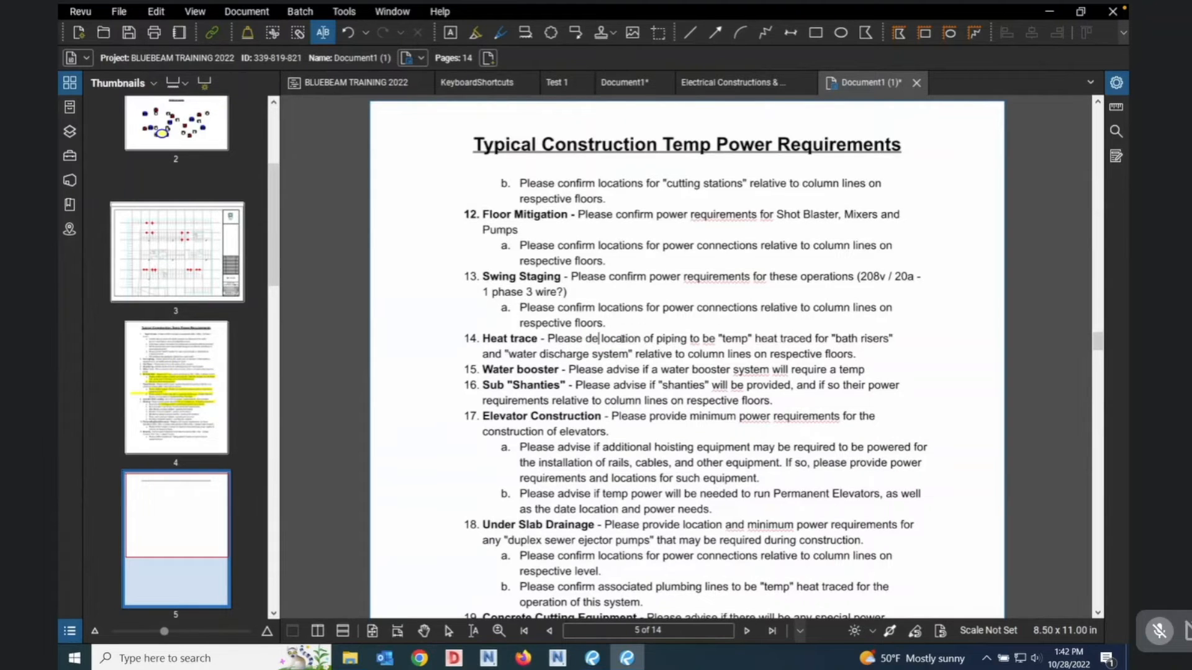
type("lete")
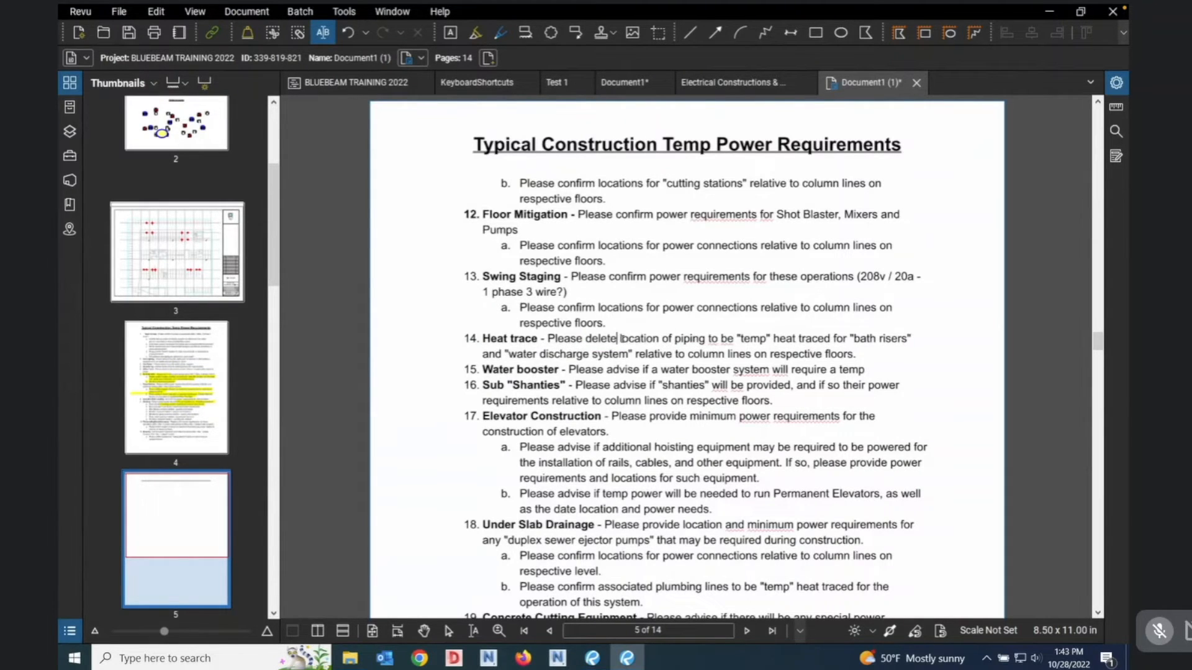
Insert the filler text "ksjdsfasjfjnalejfljahelijfakl" directly after "bath" in item 14, Heat trace.
left_click(647, 370)
left_click(881, 342)
type("ksjdsfasjfjnalejfljahelijfakl")
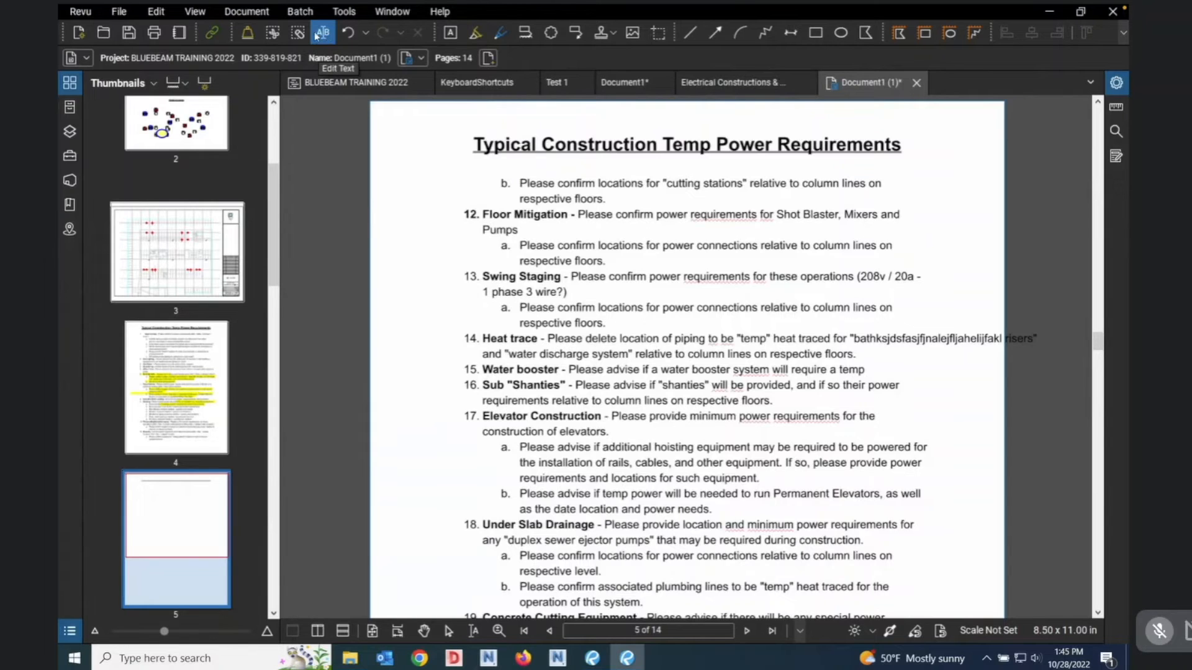
left_click(344, 11)
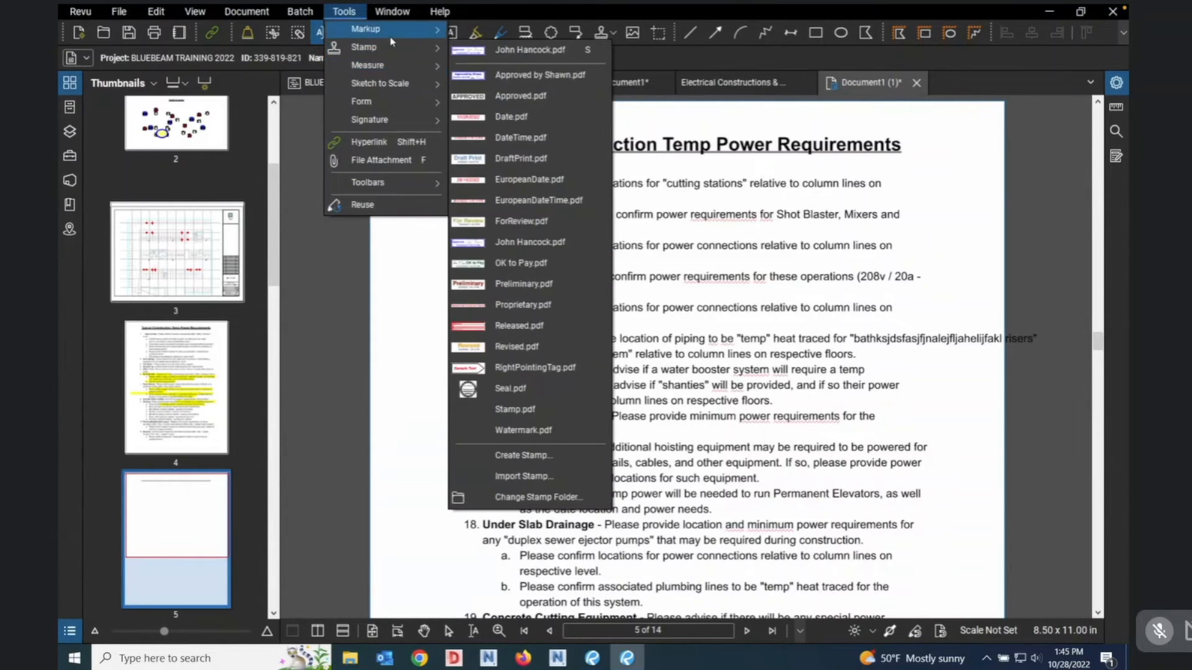
mouse_move(393, 33)
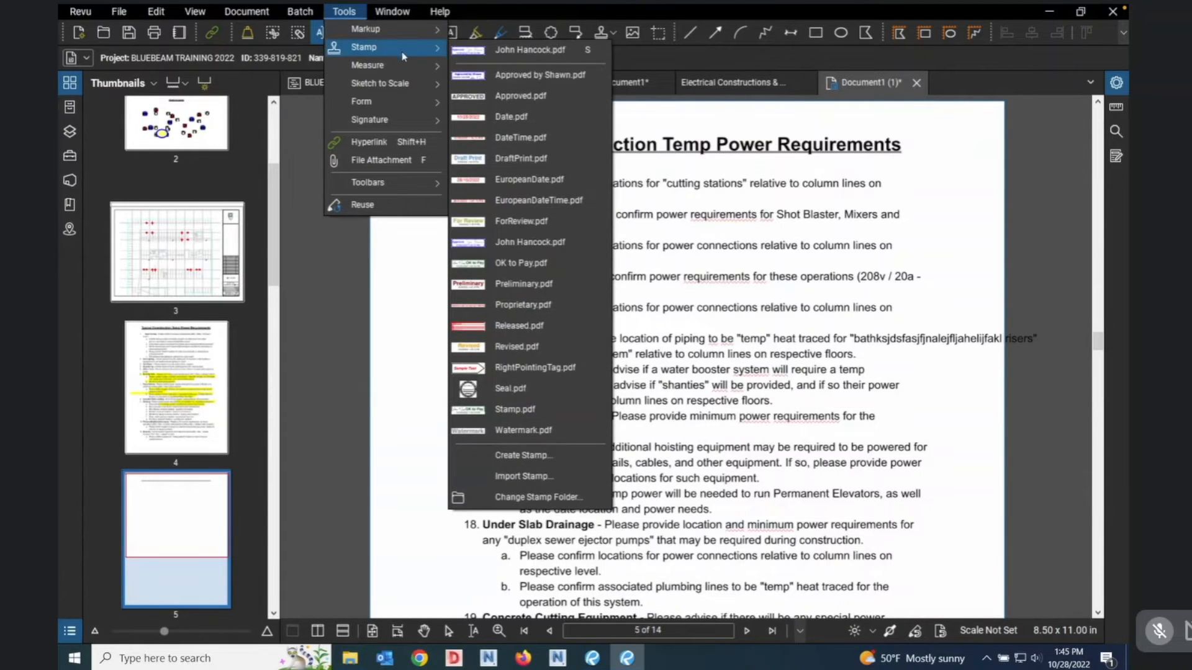
mouse_move(405, 185)
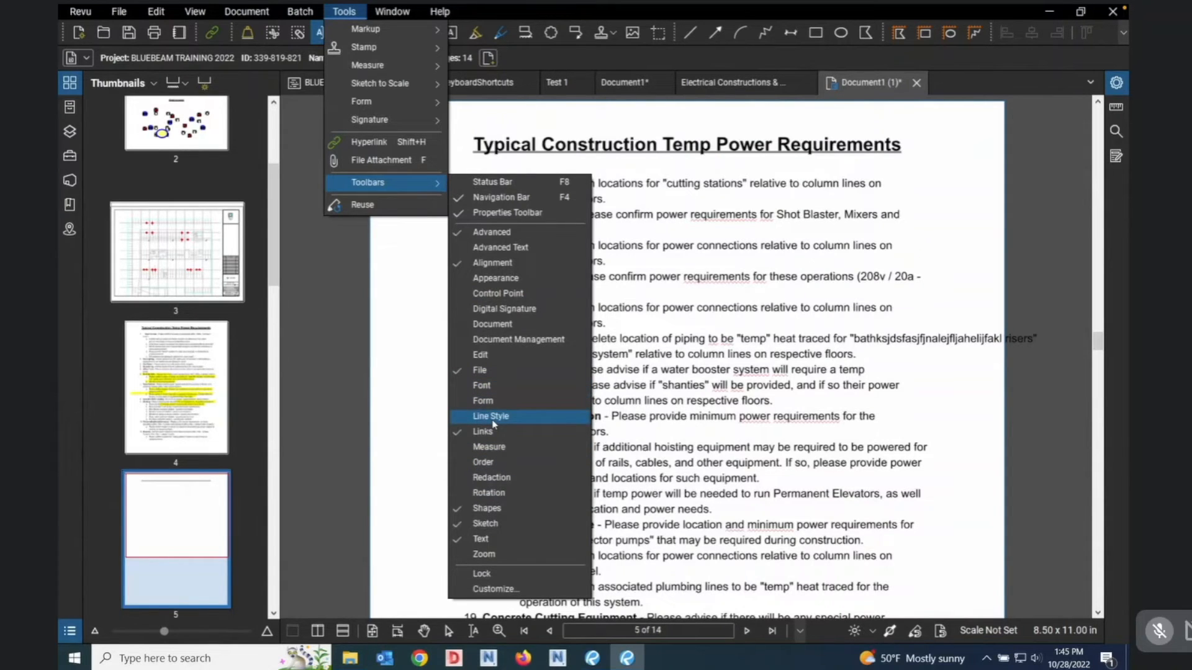
left_click(496, 15)
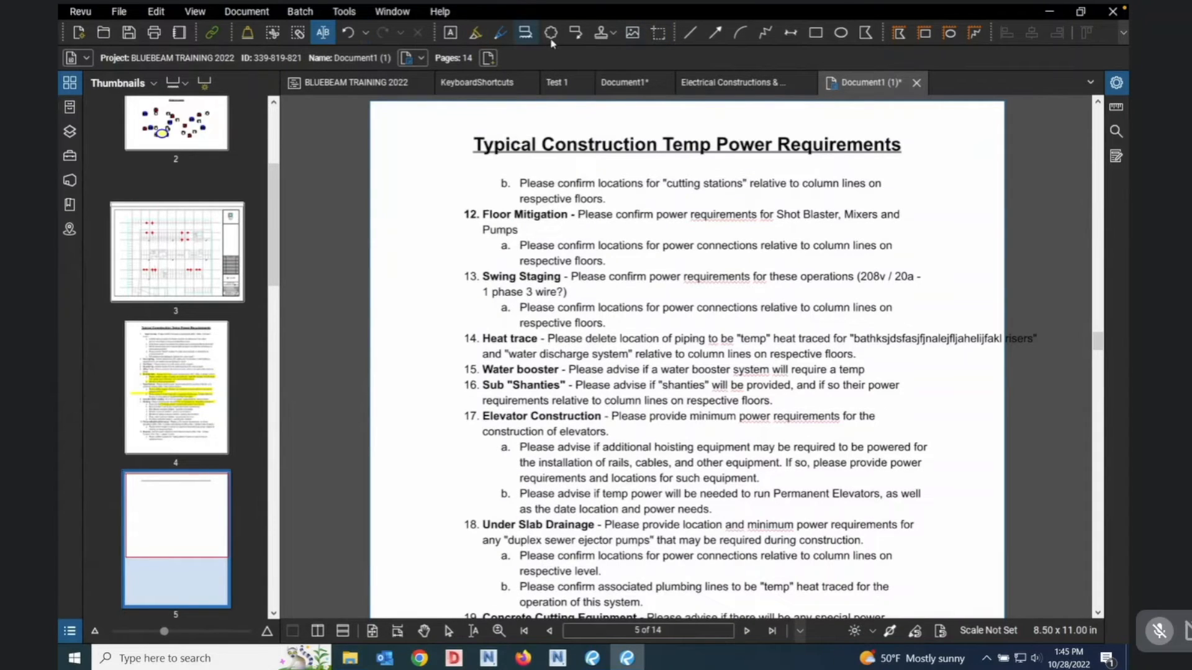
Open the toolbar customization and examine the items included in the Shapes and Text toolbars.
right_click(685, 35)
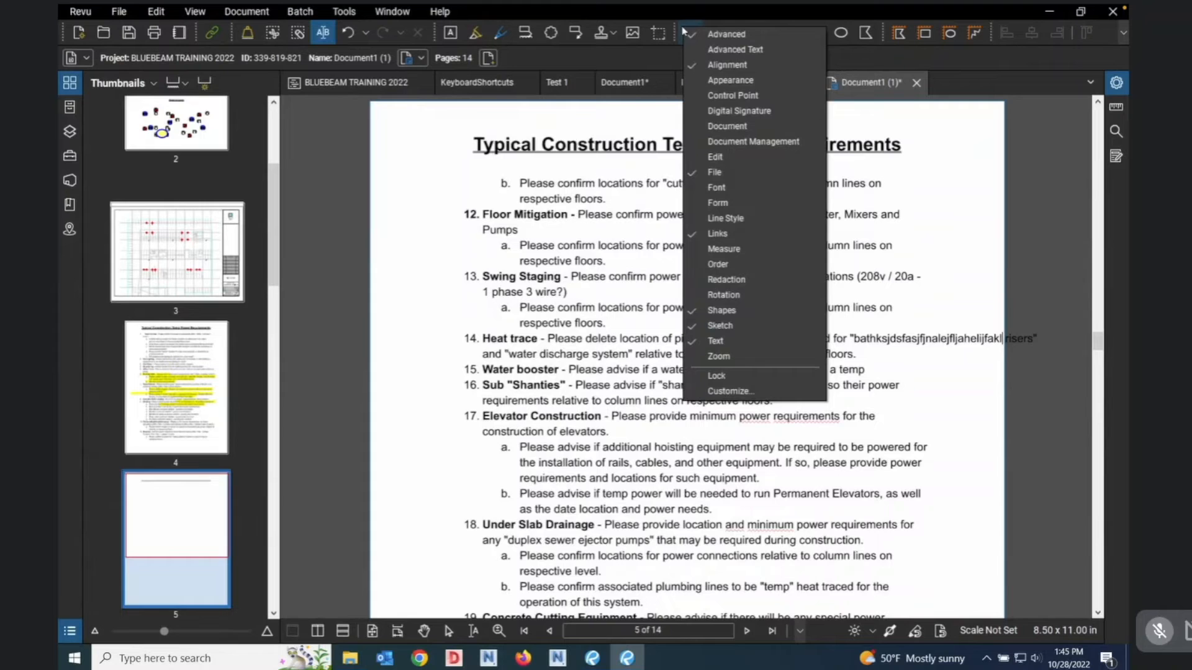
left_click(741, 393)
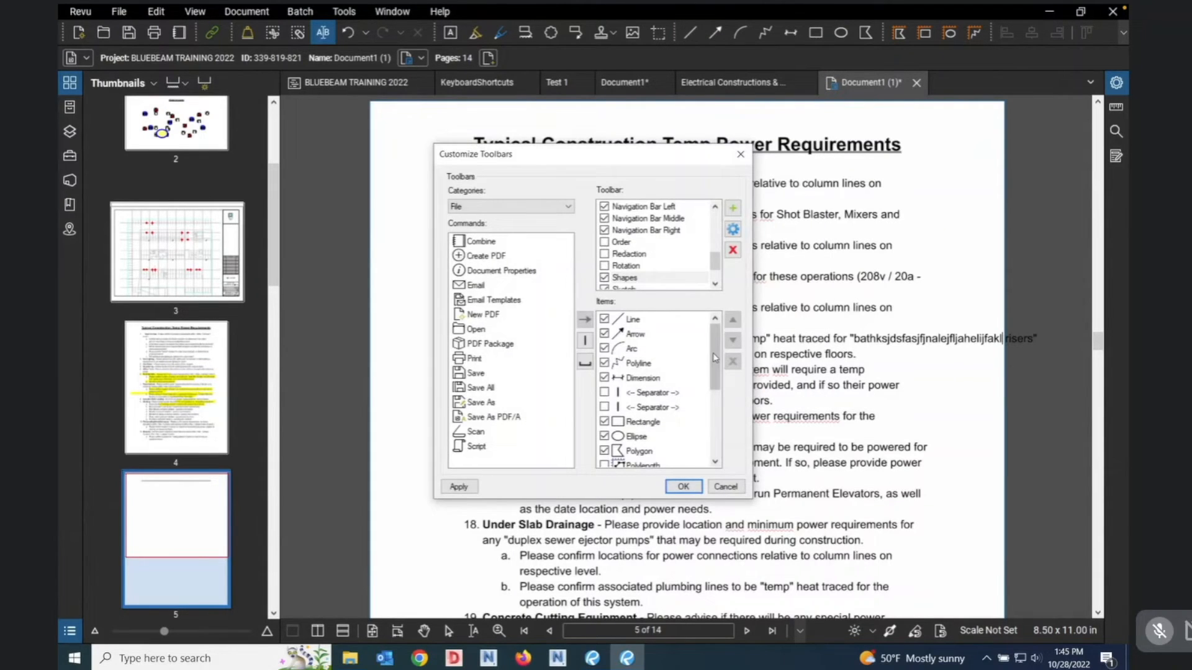
left_click_drag(714, 355, 712, 323)
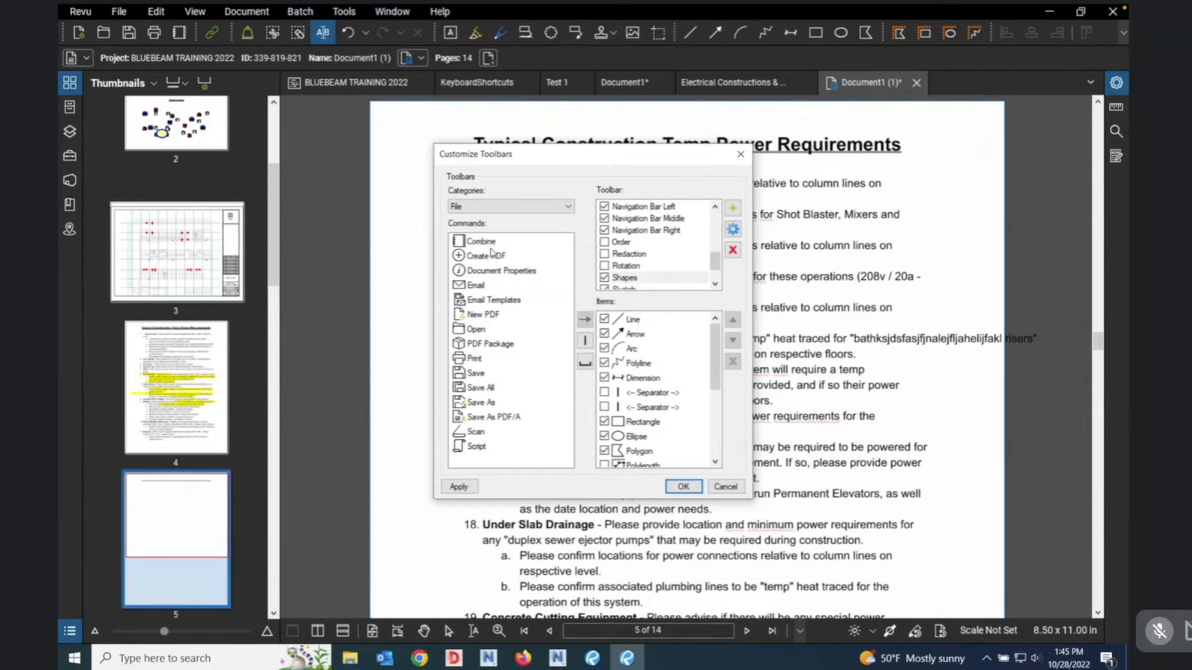
scroll(717, 260, "up", 1)
mouse_move(717, 260)
left_mouse_down()
mouse_move(717, 245)
mouse_move(720, 279)
left_mouse_up()
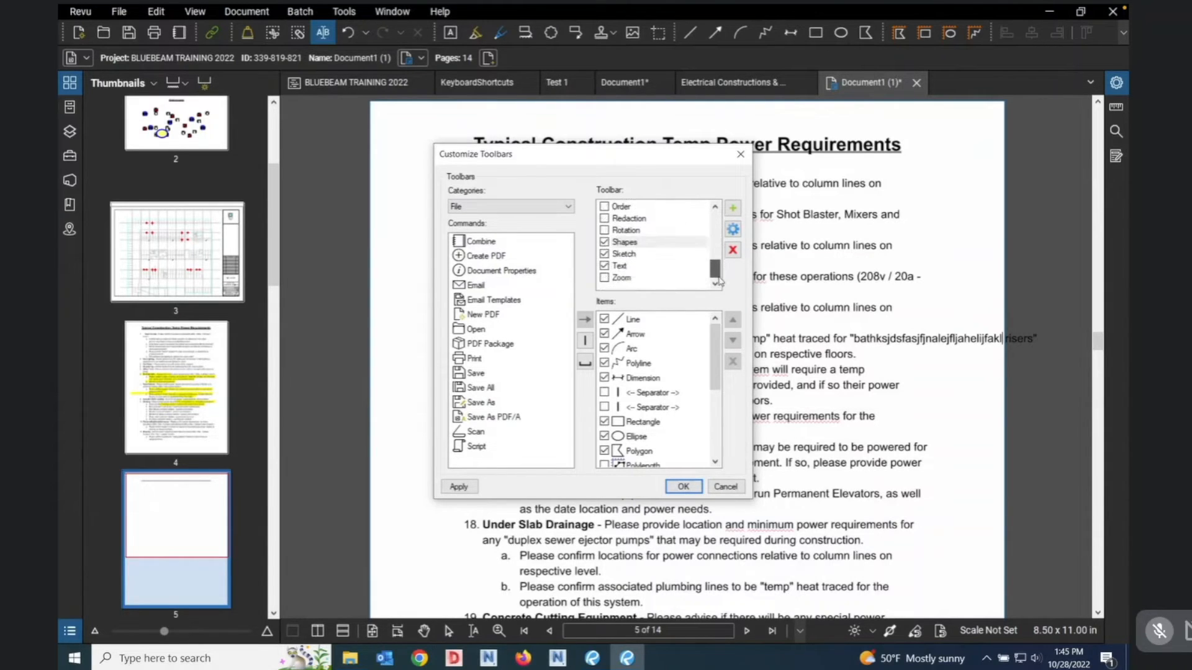
left_click(619, 268)
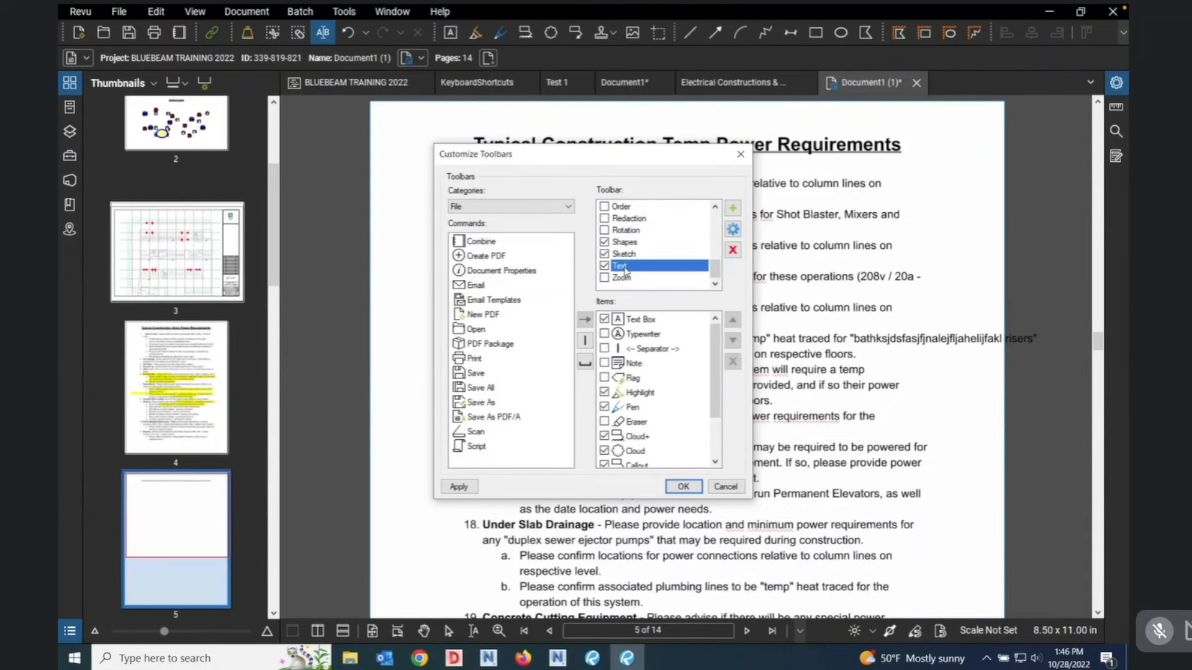
left_click_drag(718, 362, 697, 318)
left_click_drag(715, 275, 715, 237)
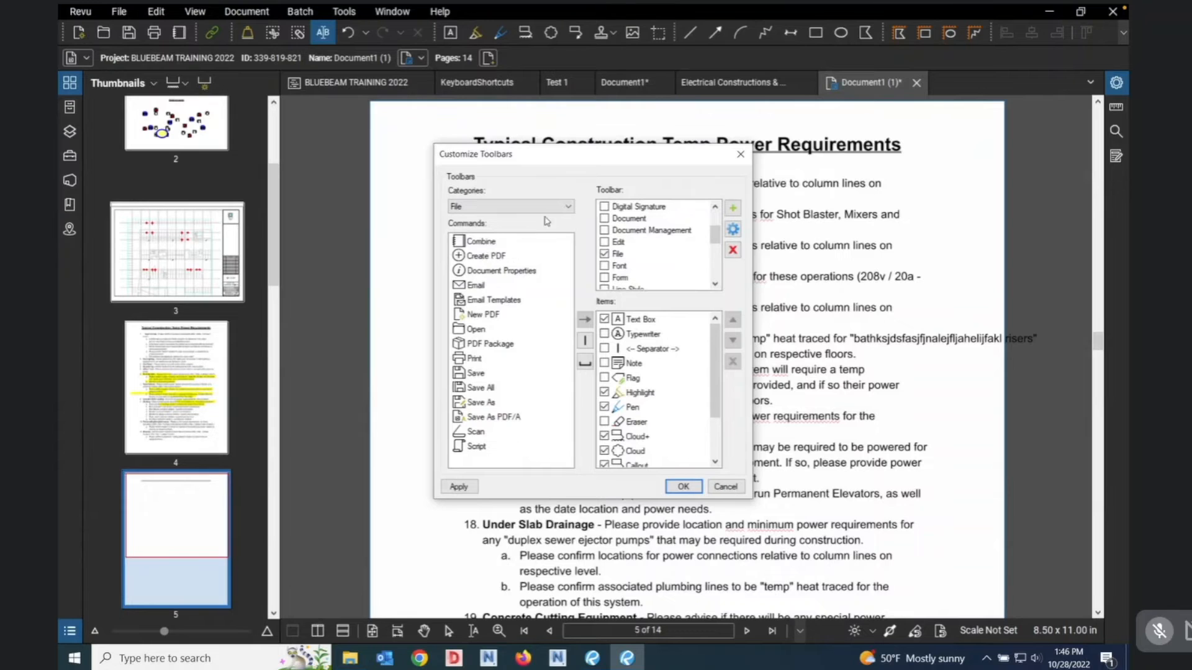
Browse the toolbar commands available in the Document, View and All categories, and close the toolbar customization without applying changes.
left_click(568, 207)
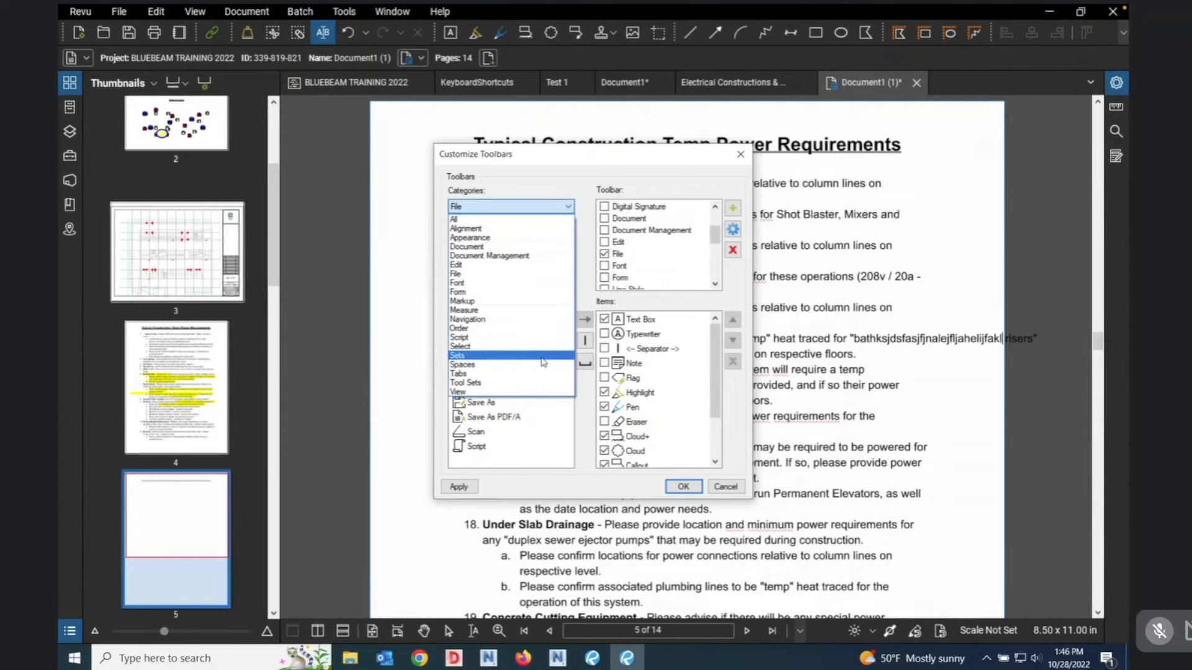
left_click(542, 247)
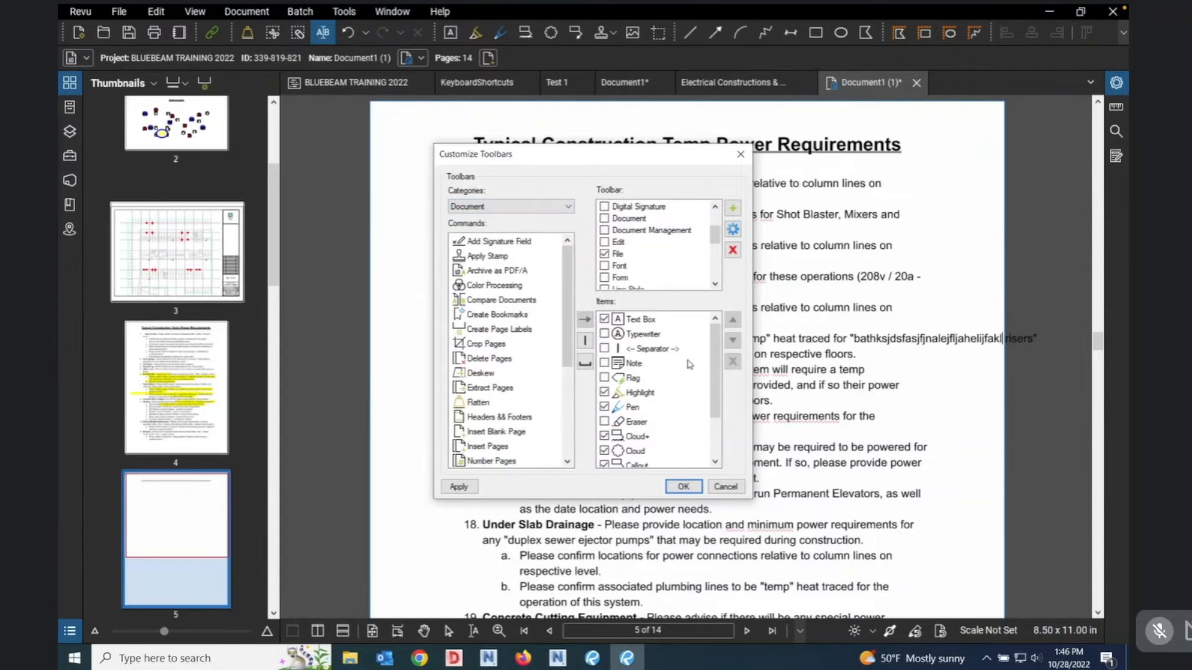
left_click_drag(714, 372, 715, 421)
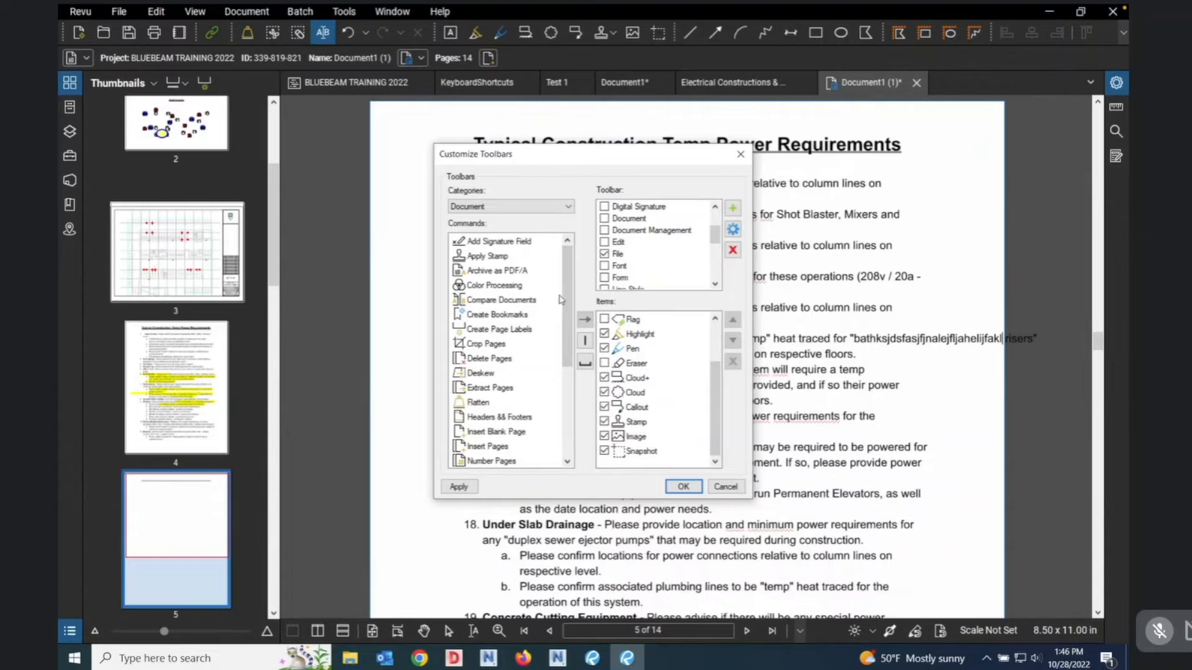
mouse_move(715, 234)
left_mouse_down()
mouse_move(717, 285)
mouse_move(713, 217)
mouse_move(680, 212)
left_mouse_up()
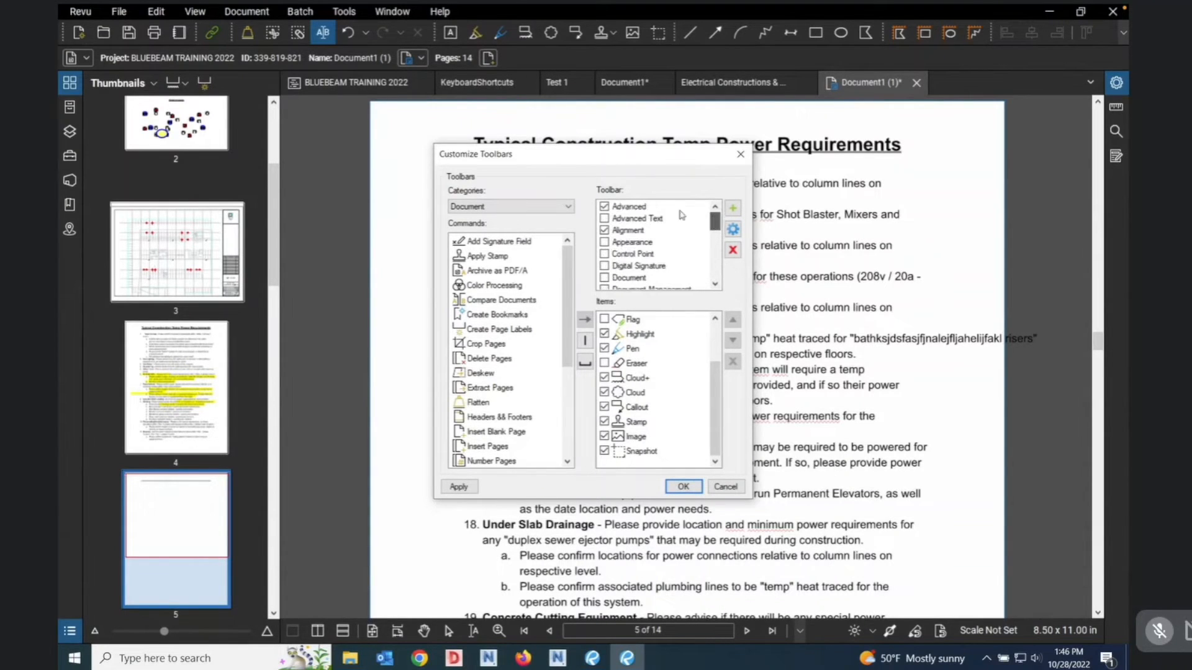
left_click(518, 207)
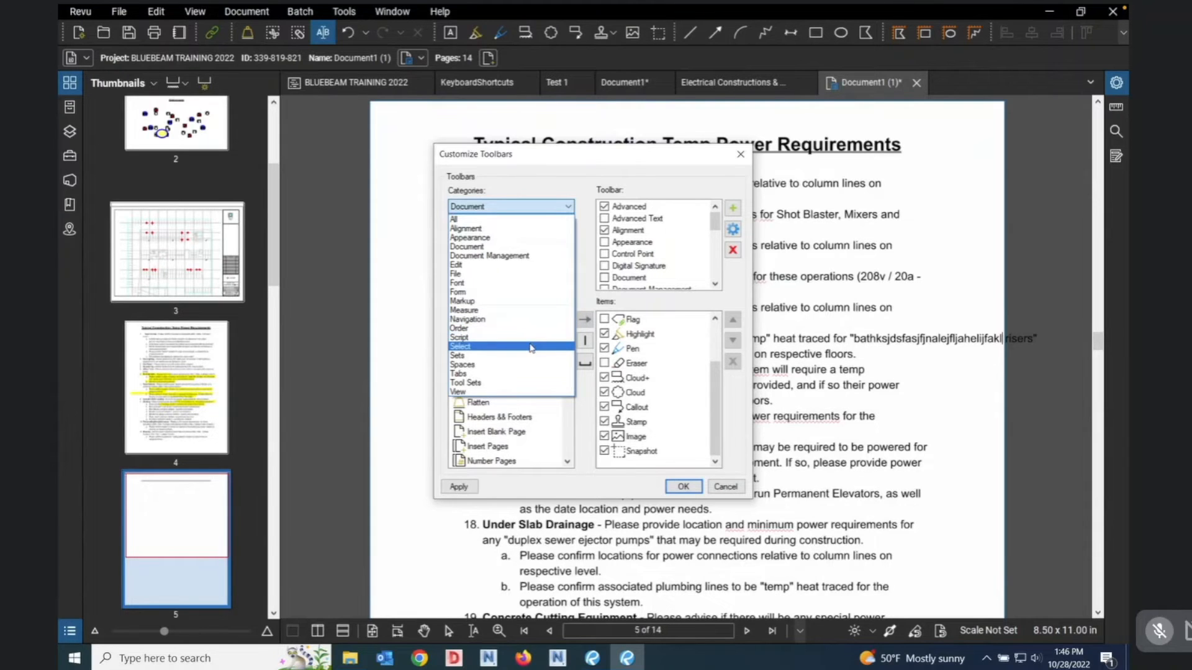
left_click(513, 392)
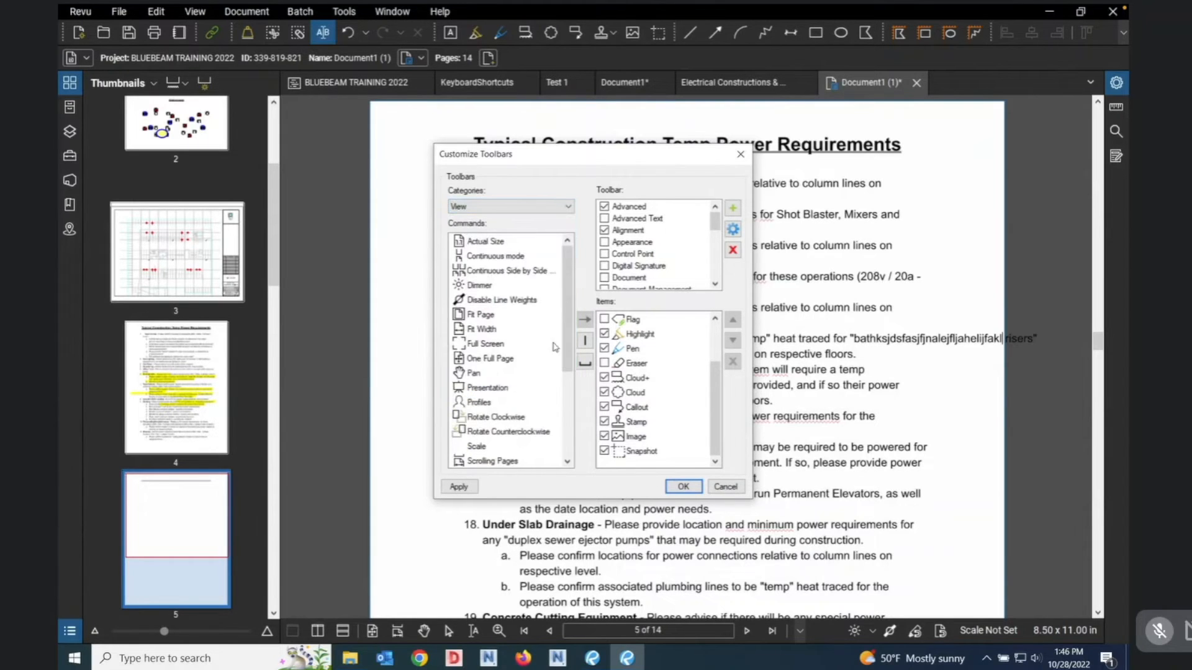
left_click(568, 206)
left_click(550, 225)
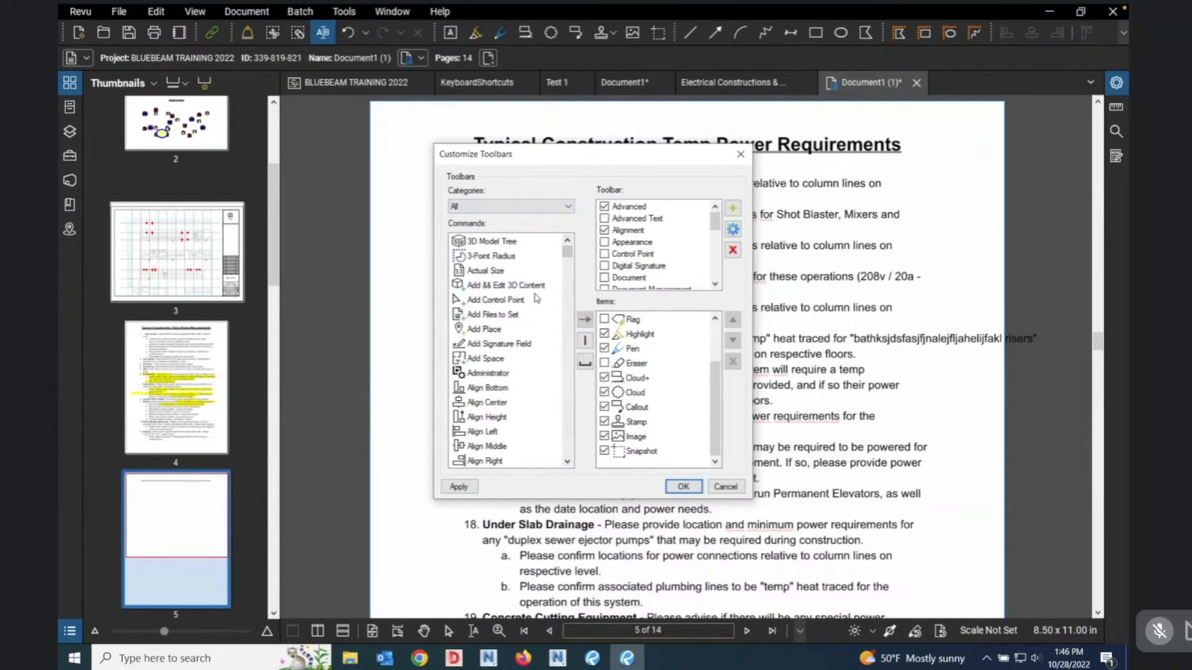
mouse_move(568, 255)
left_mouse_down()
mouse_move(582, 337)
mouse_move(565, 452)
mouse_move(574, 248)
left_mouse_up()
left_click_drag(567, 250, 567, 269)
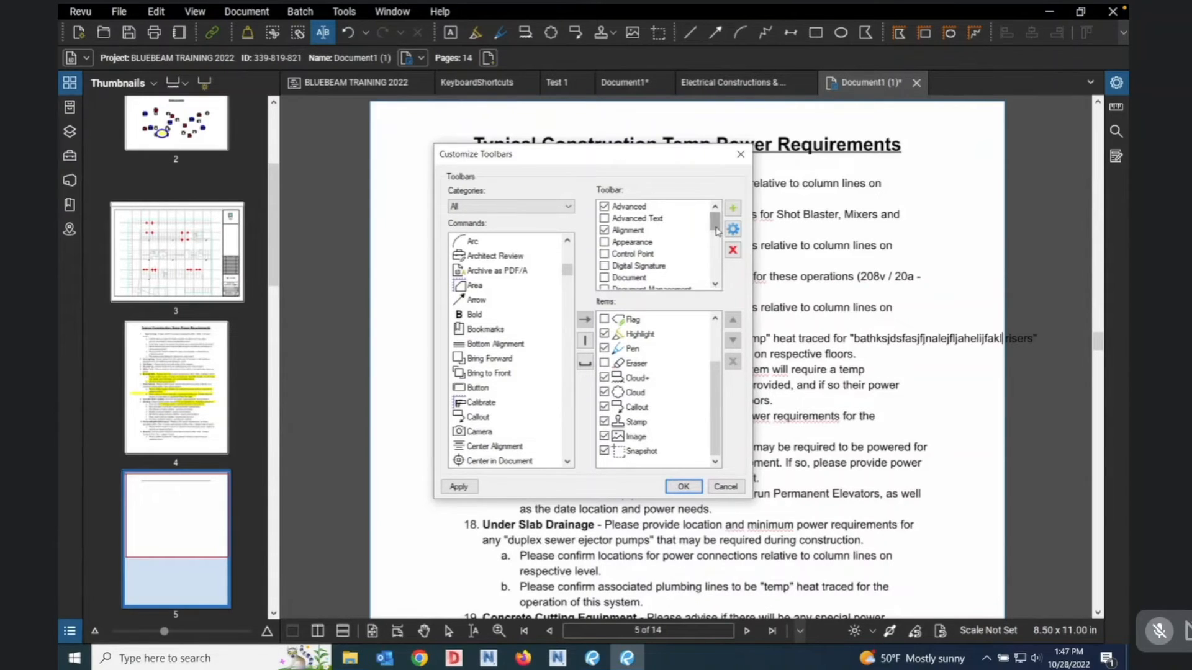
left_click_drag(717, 232, 717, 236)
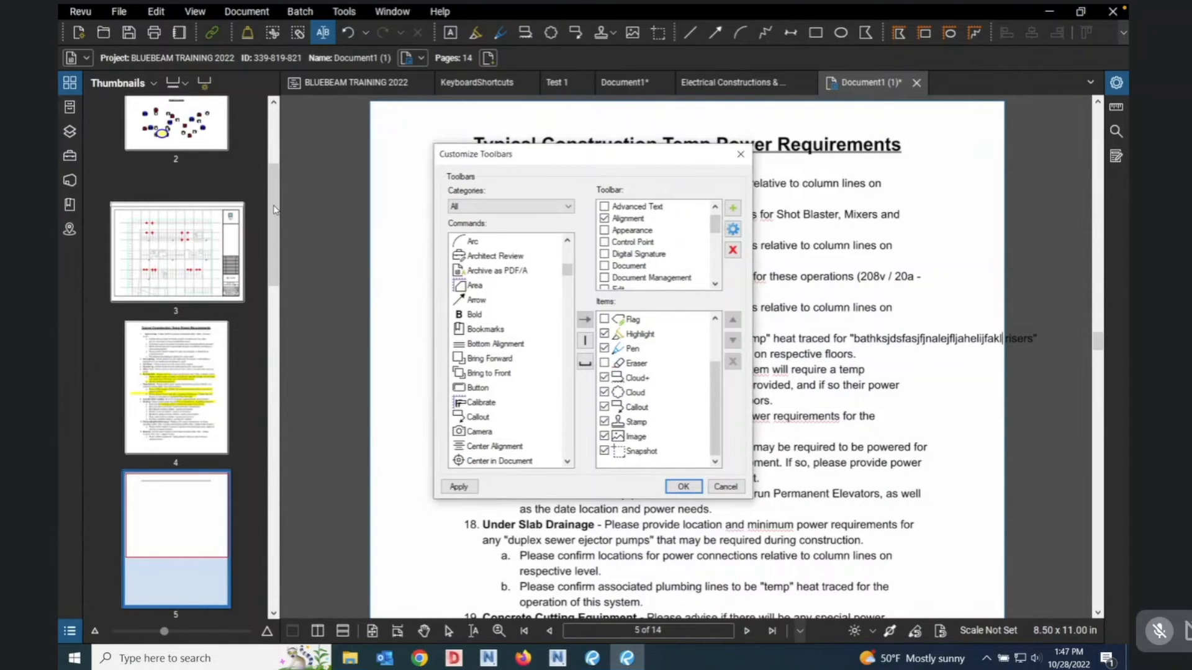
left_click(725, 486)
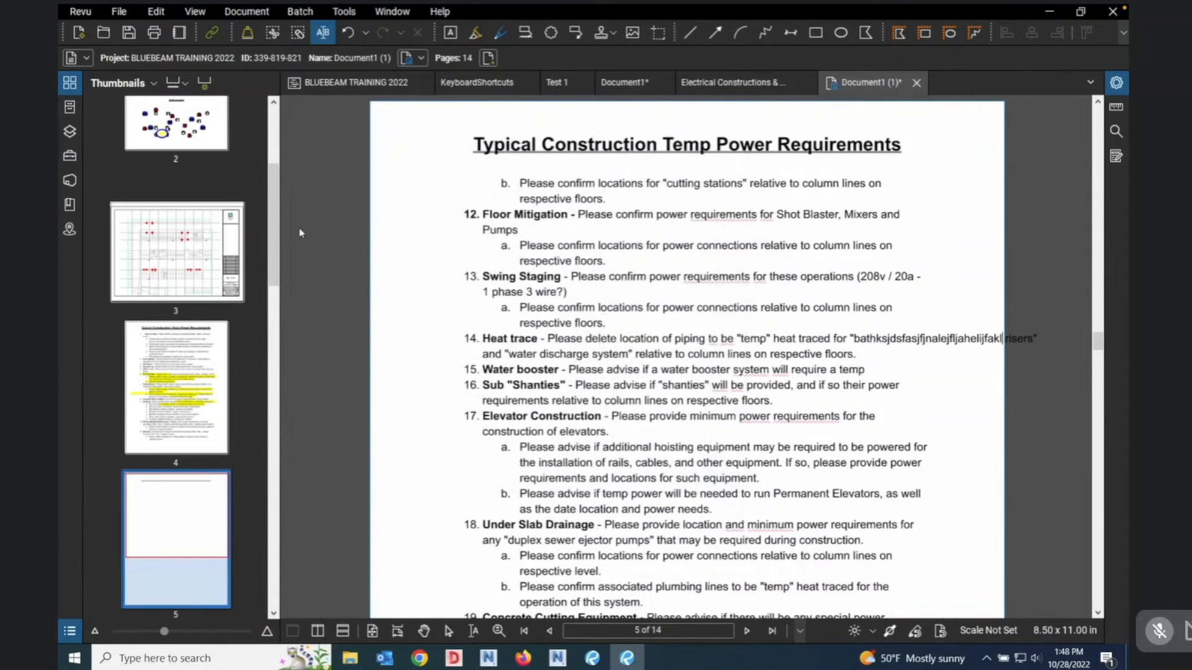
Examine the keyboard shortcut reference on pages 11 and 12, covering Markup & Editing and Viewing commands.
scroll(245, 412, "down", 10)
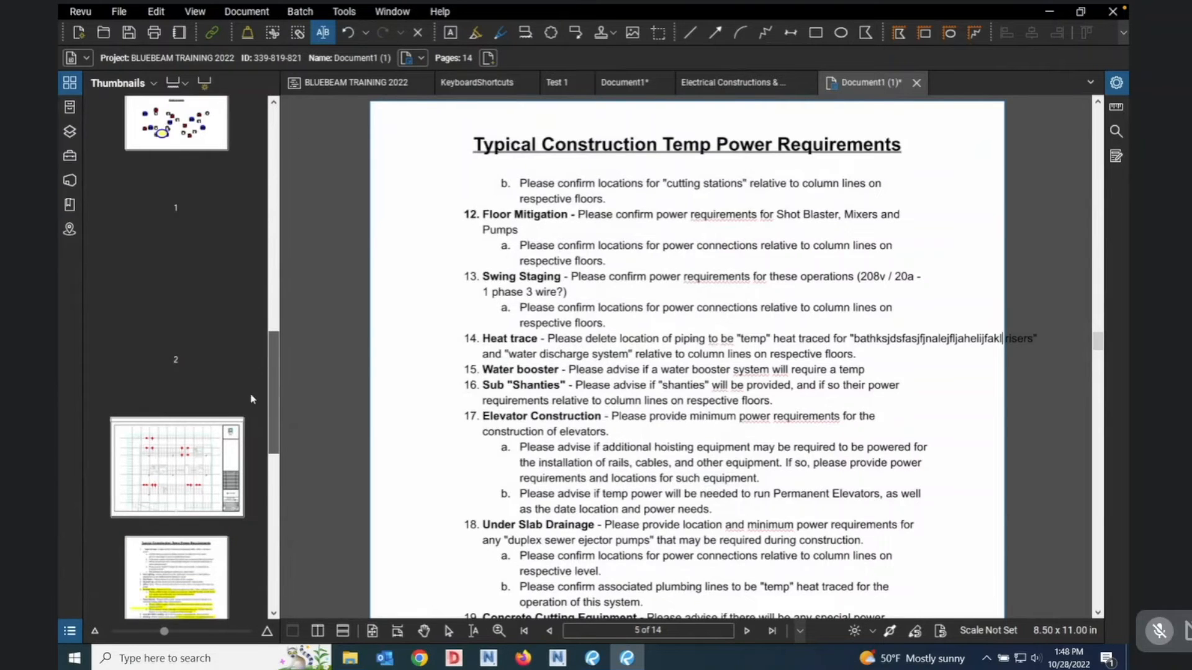
scroll(246, 412, "down", 5)
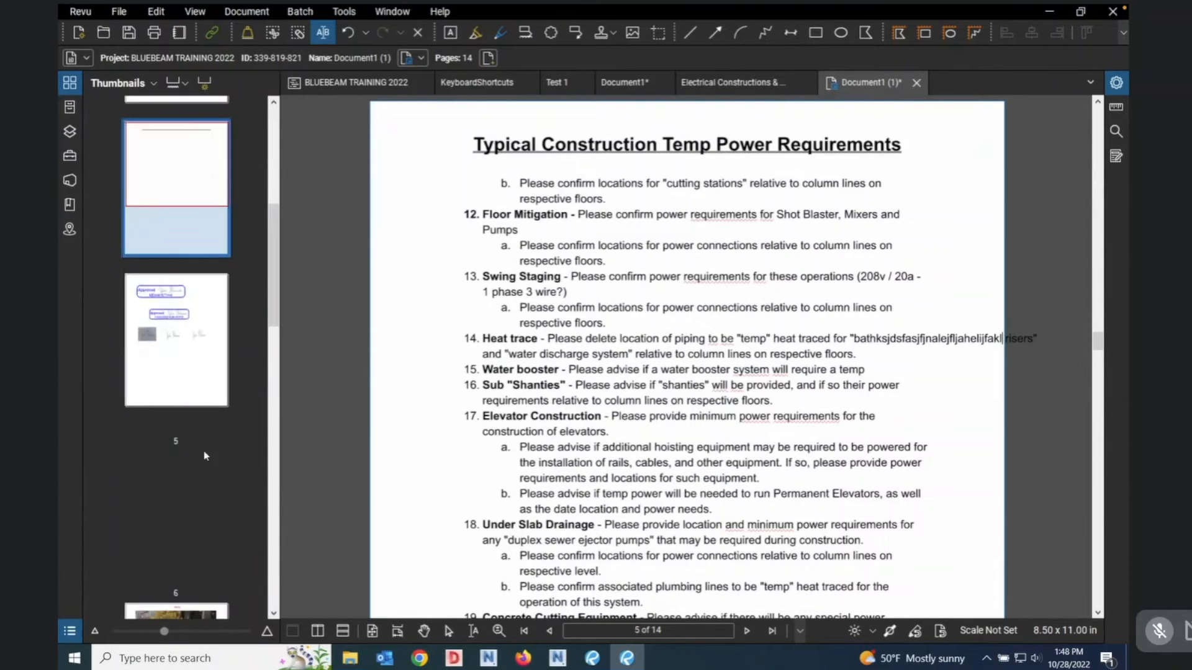
scroll(205, 453, "down", 2)
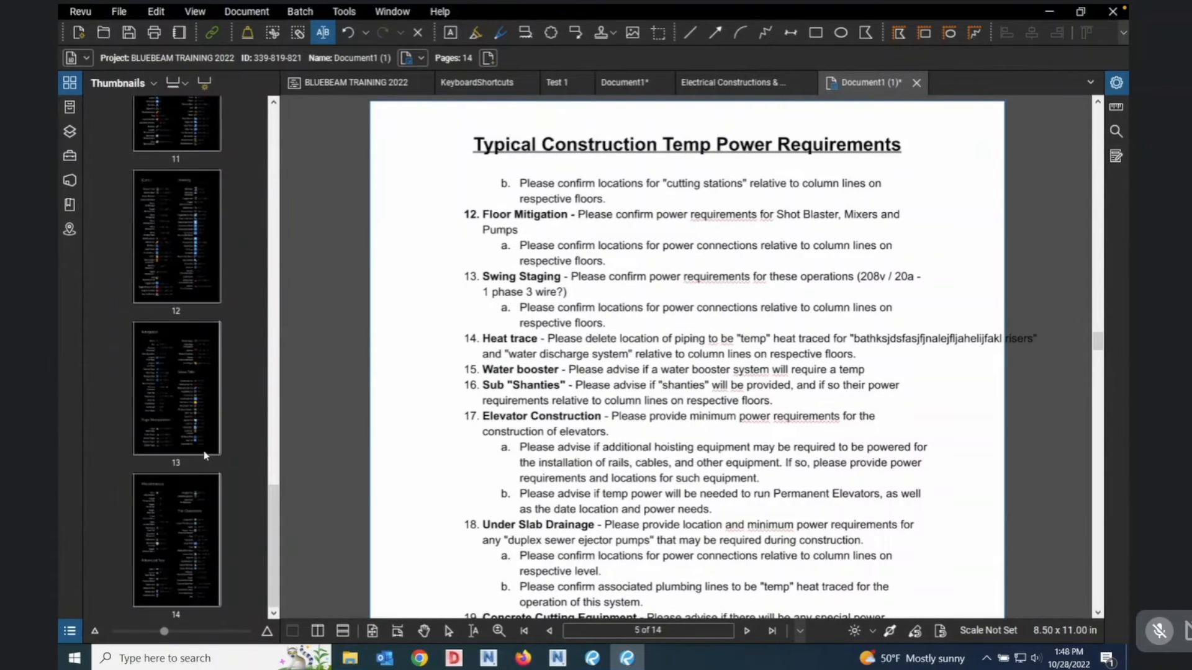
left_click(187, 298)
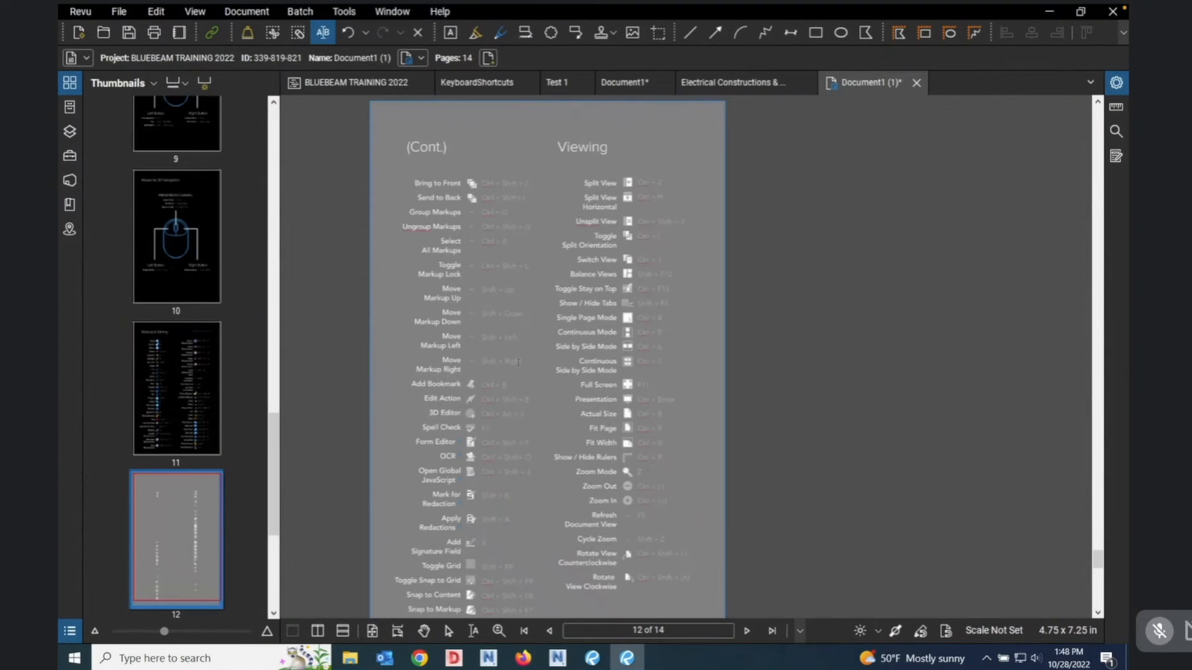
scroll(519, 362, "up", 3)
scroll(676, 334, "down", 2)
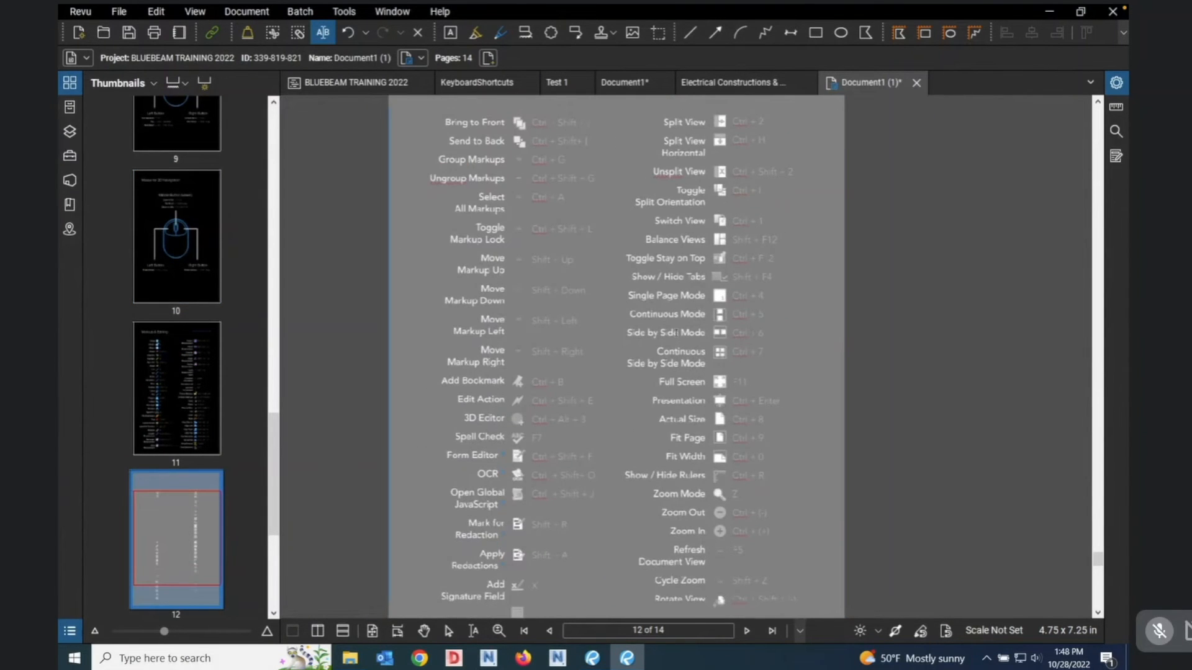
scroll(676, 335, "down", 1)
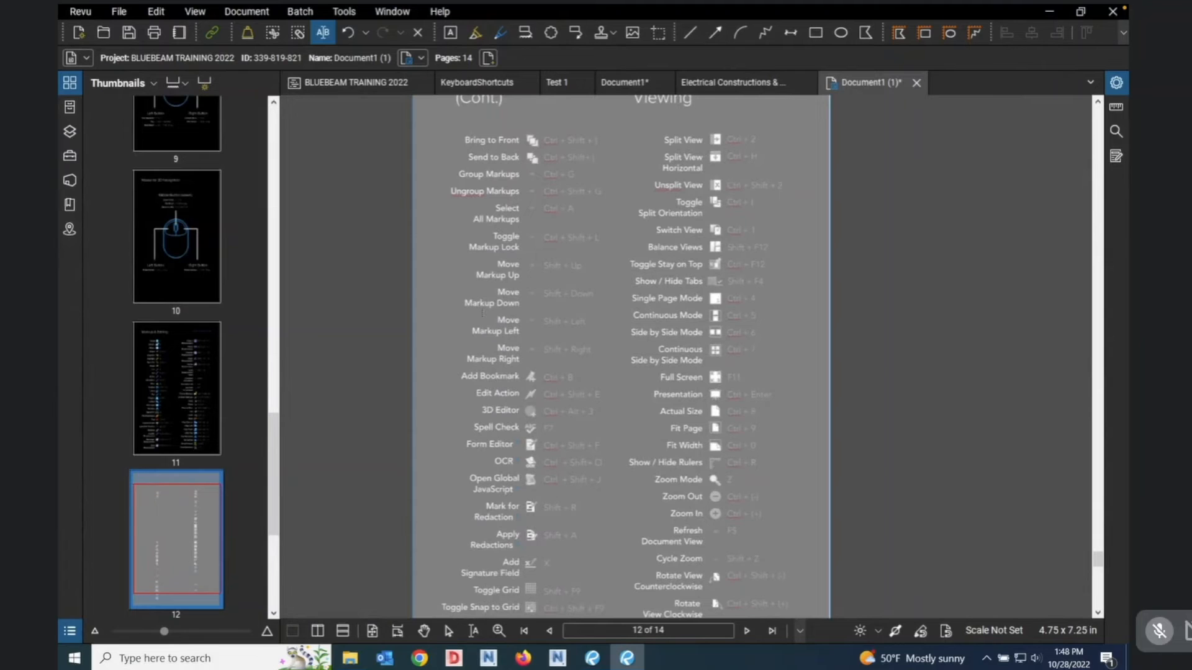
left_click(174, 382)
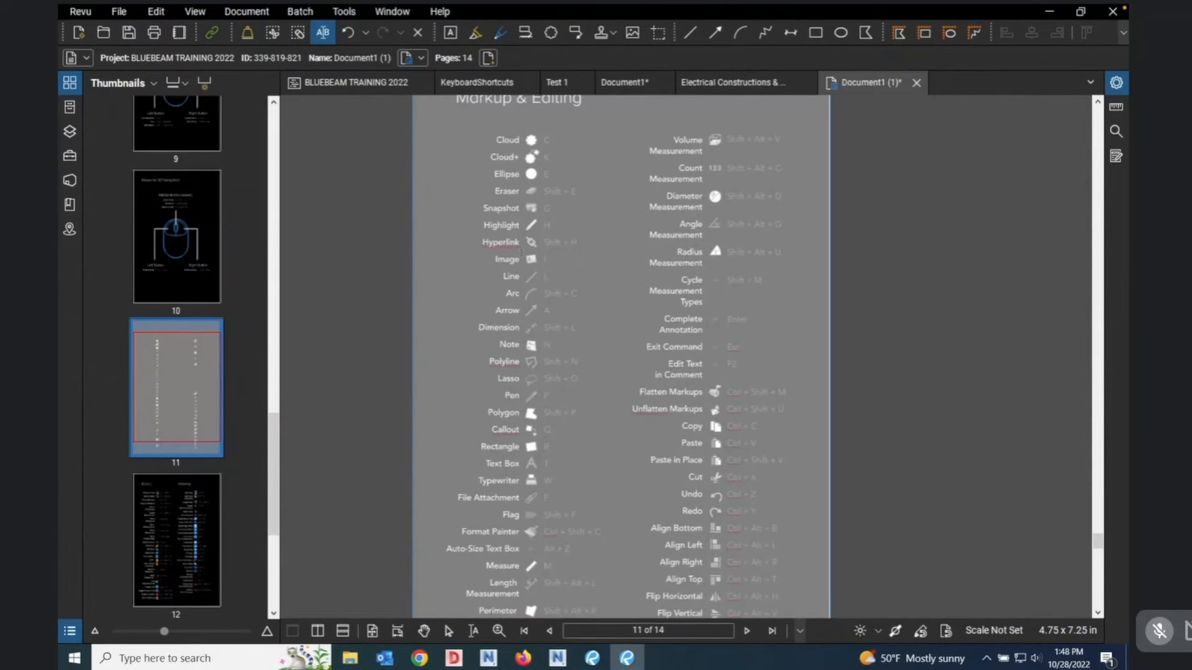
left_click(231, 532)
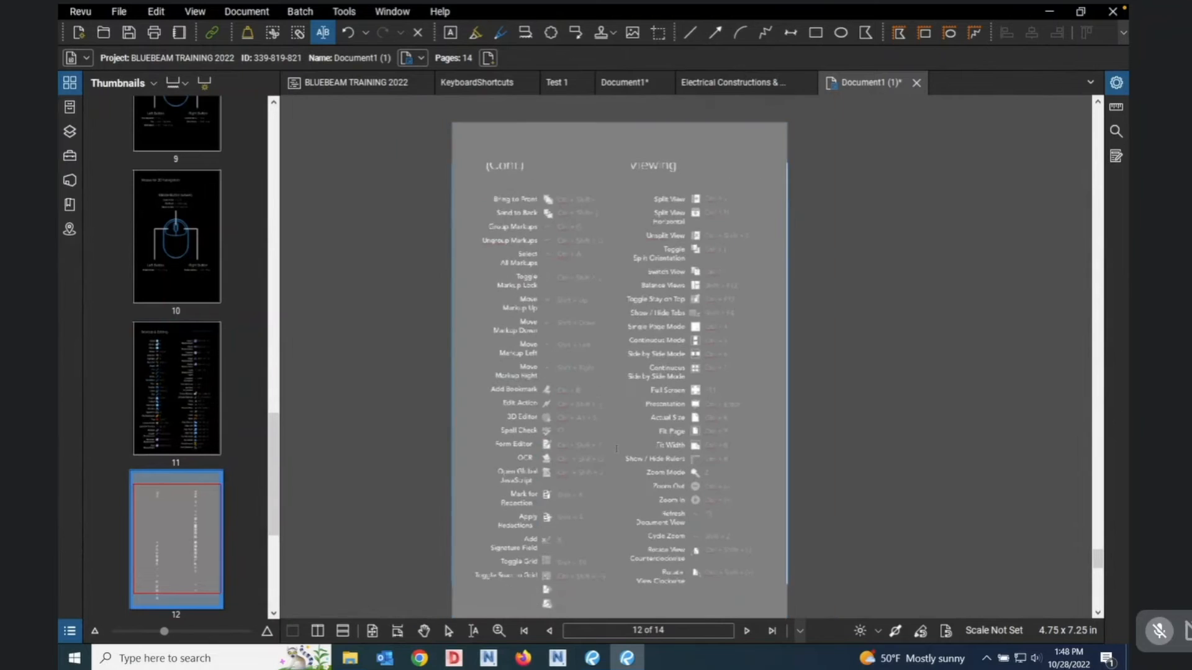
scroll(626, 590, "up", 1)
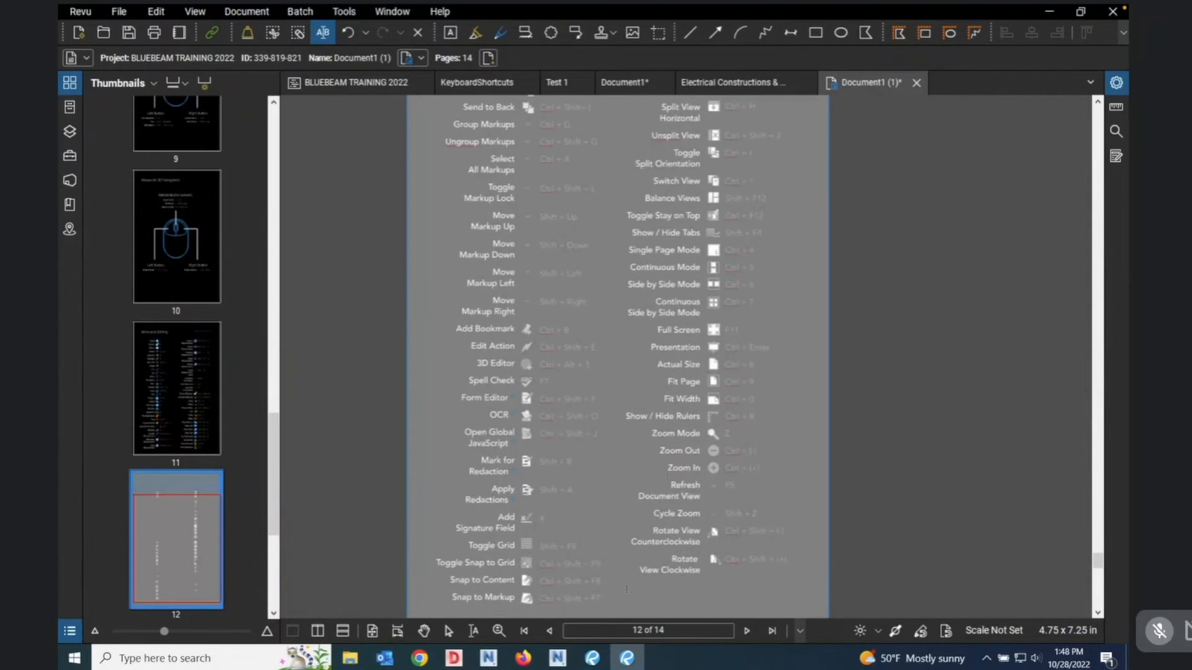
scroll(654, 425, "down", 1)
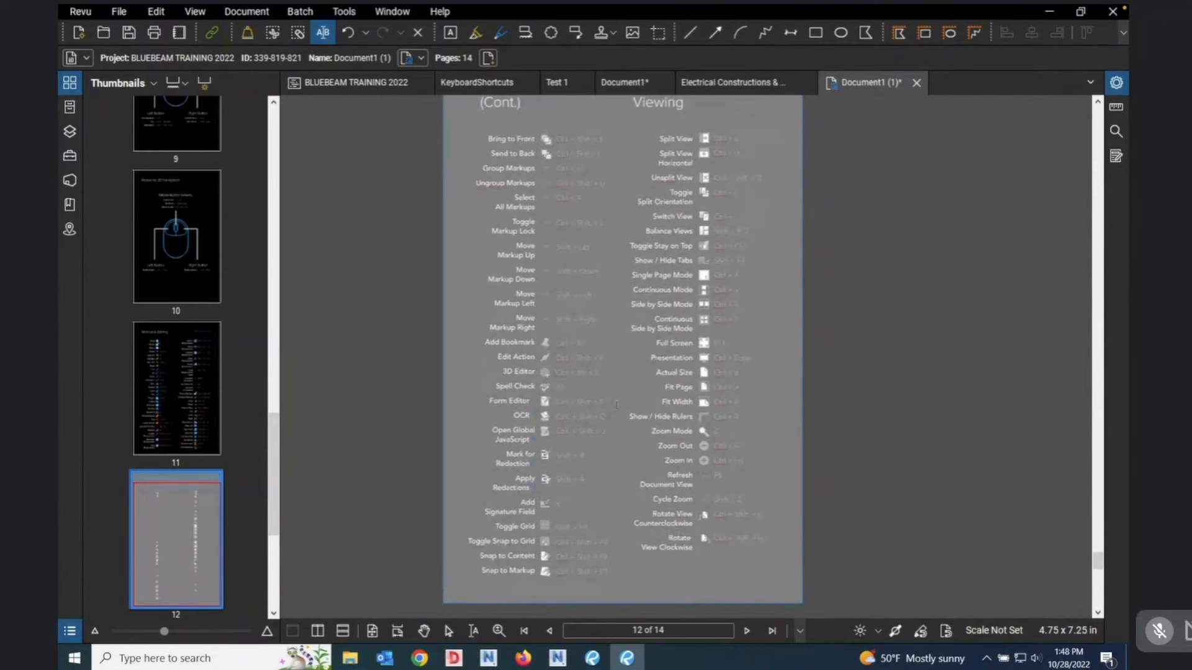
scroll(578, 308, "up", 1)
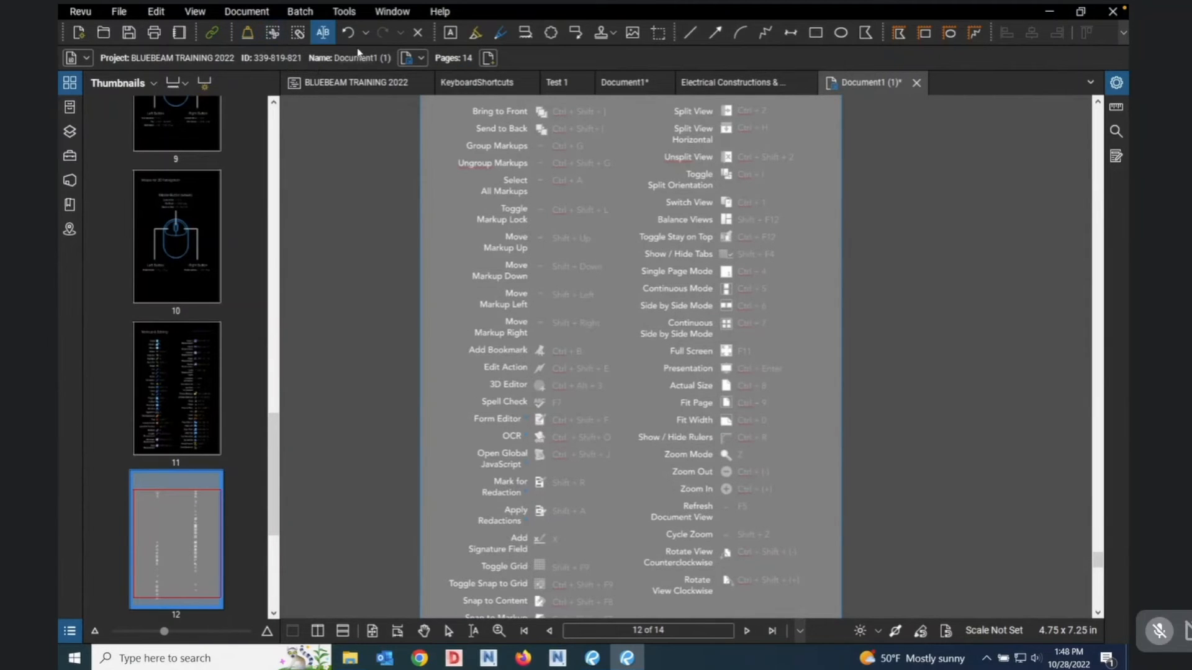
Go to page 1 and look over its labelled interface image and shape markups.
left_click_drag(275, 429, 273, 114)
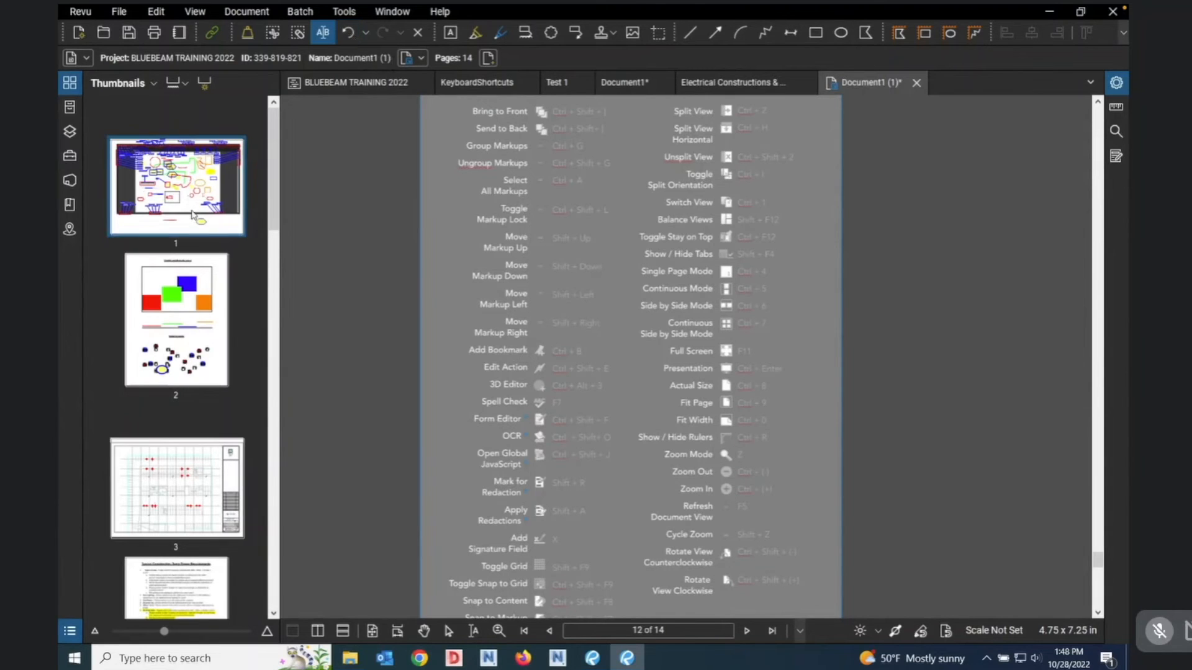
left_click(351, 36)
left_click(181, 204)
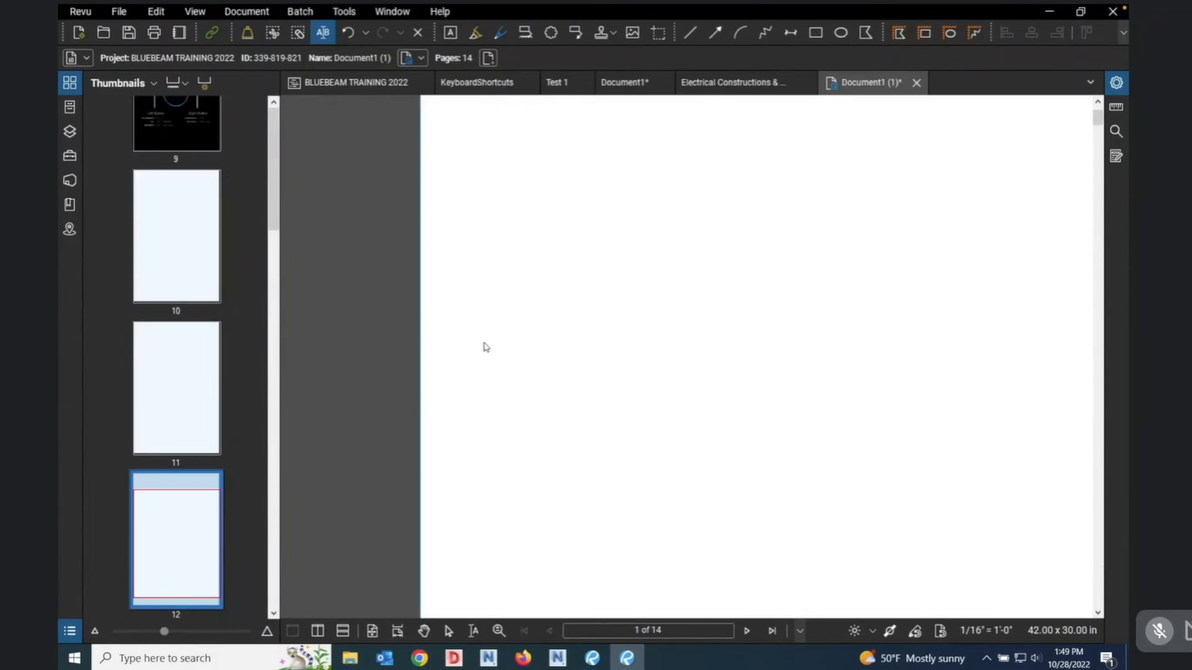
scroll(419, 320, "down", 5)
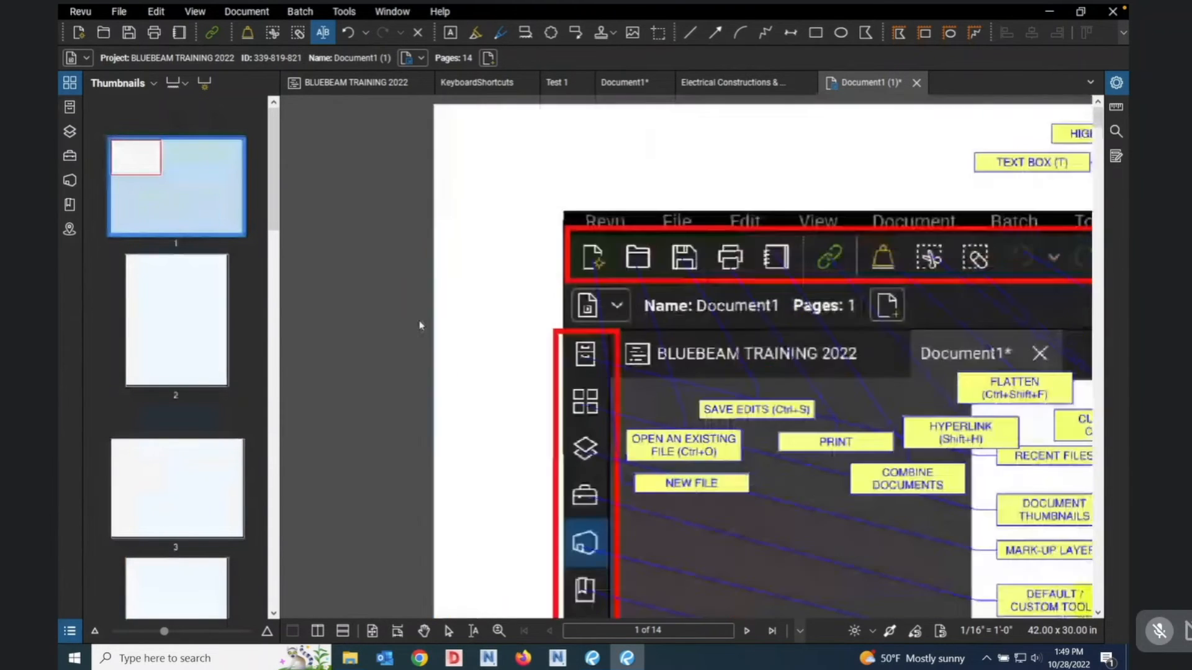
scroll(750, 451, "up", 3)
scroll(749, 451, "up", 4)
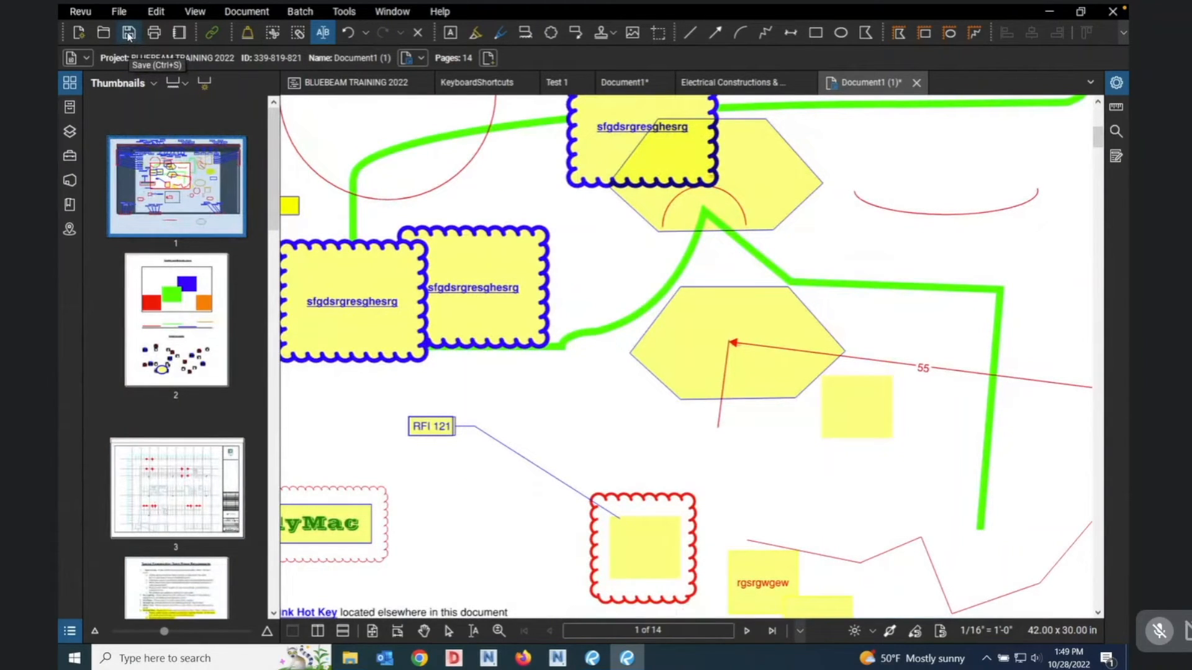
Undo the text edits in item 14, Heat trace, on page 5, redo once, and undo again.
left_click(348, 34)
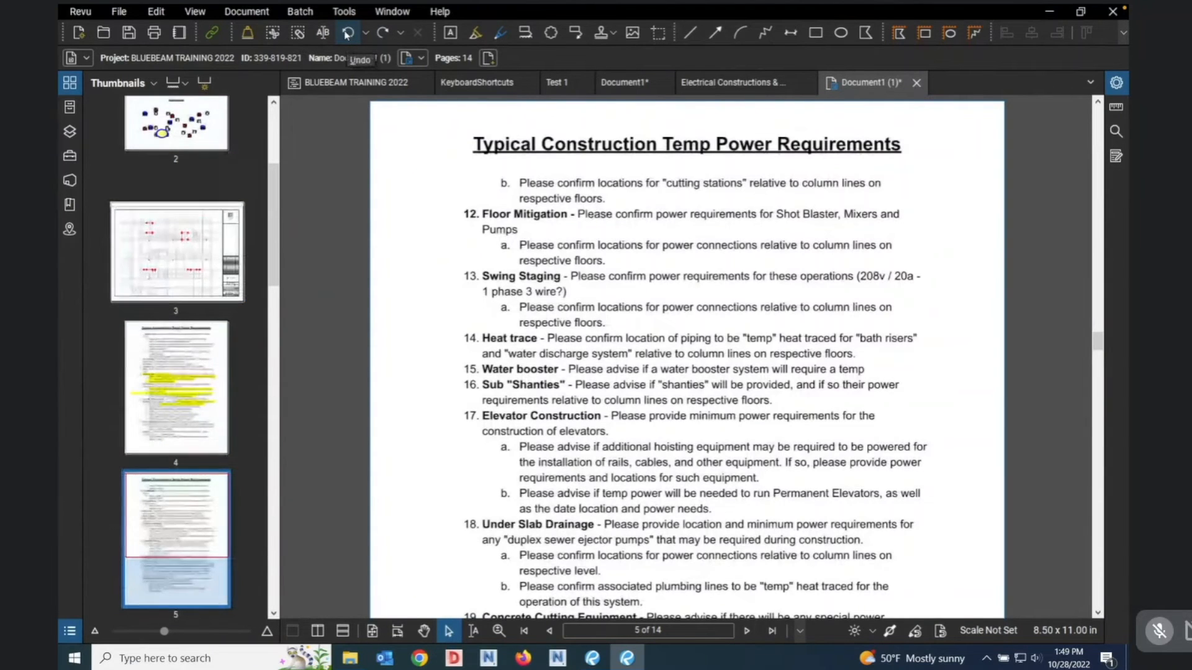
left_click(346, 34)
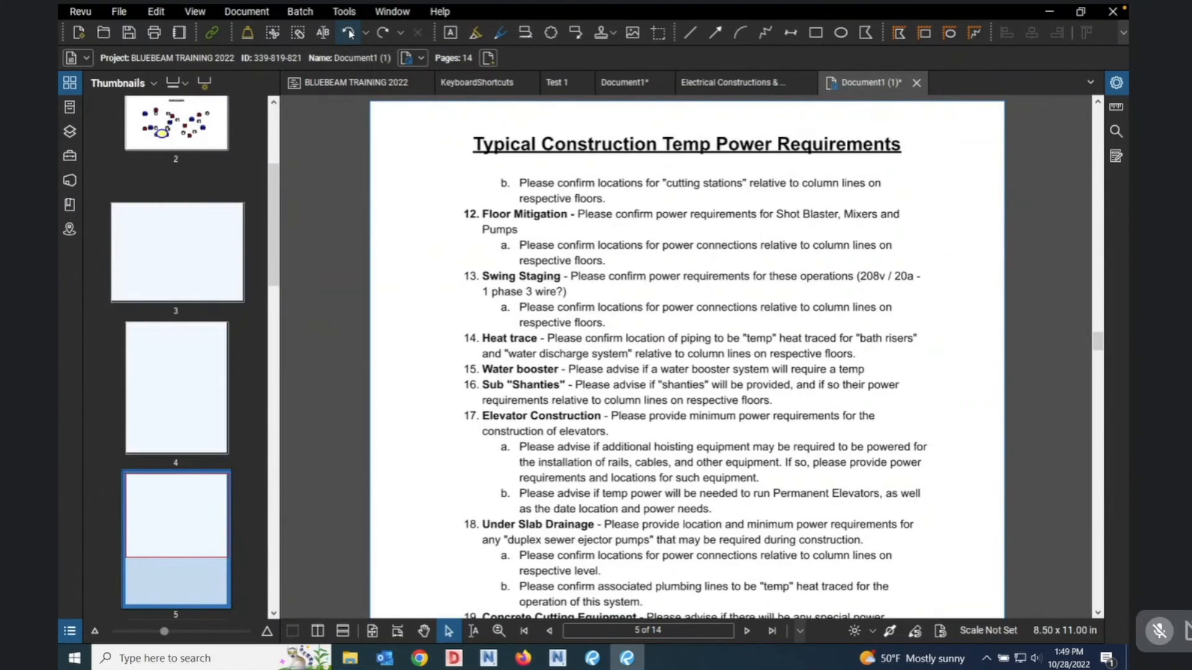
left_click(347, 34)
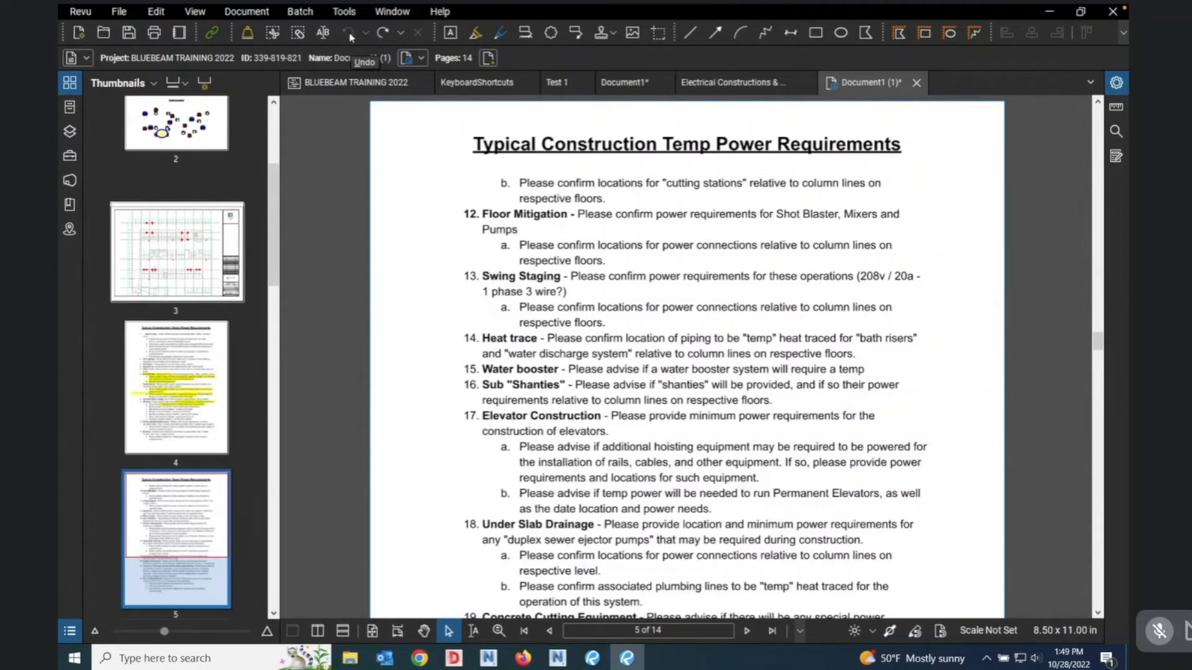
left_click(384, 33)
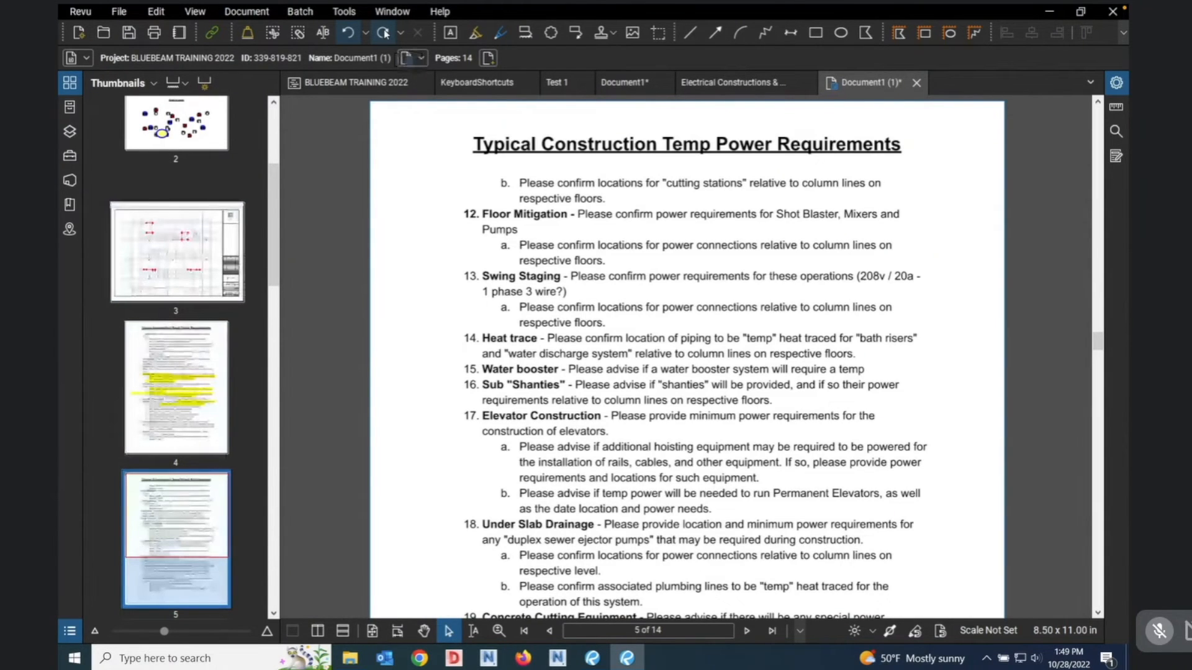
left_click(352, 37)
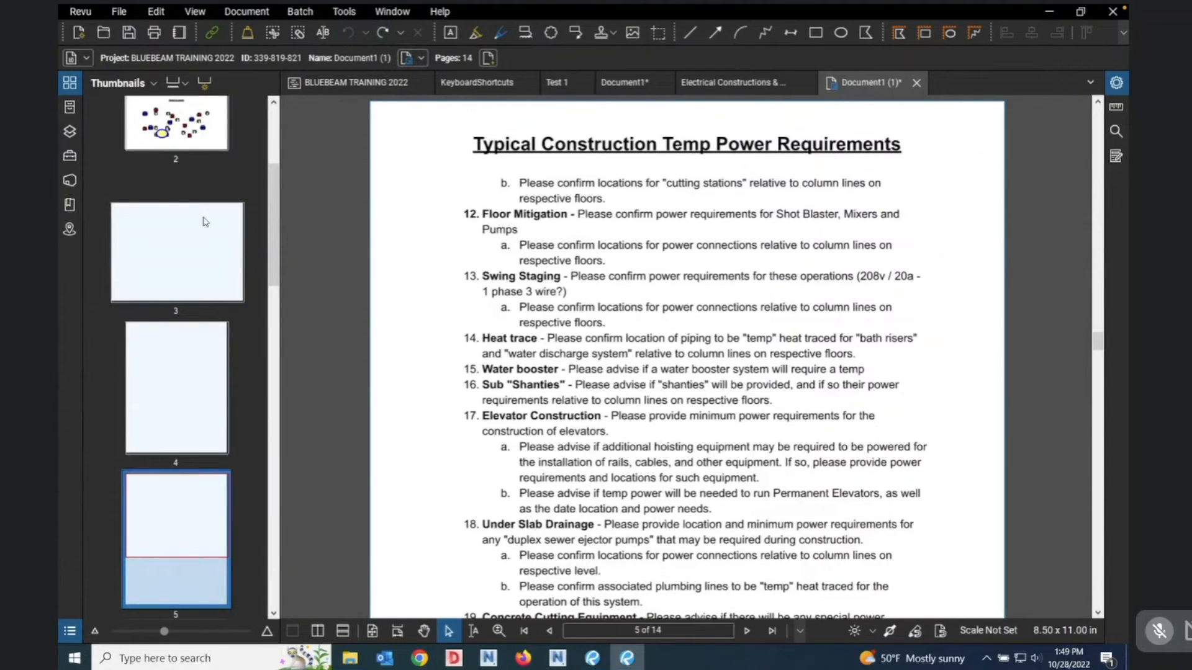
Draw a short, slightly sloped red 0.25 pt line above the orange ellipse on page 1 and reposition it.
scroll(222, 216, "down", 2)
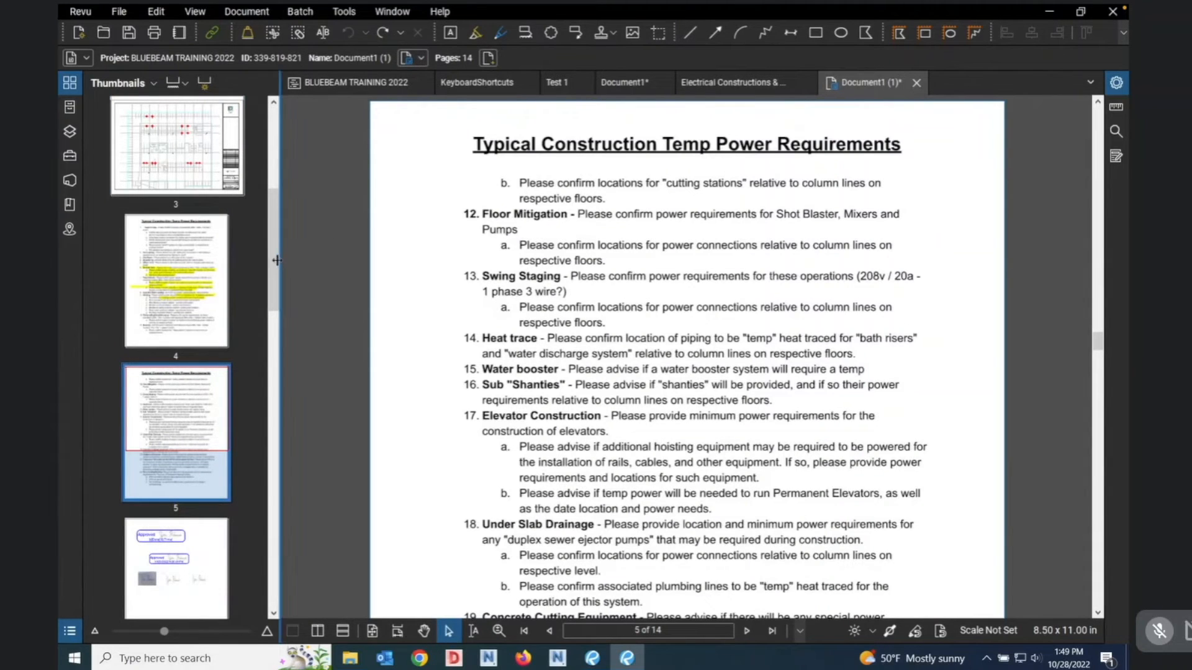
left_click_drag(273, 262, 278, 198)
left_click(234, 198)
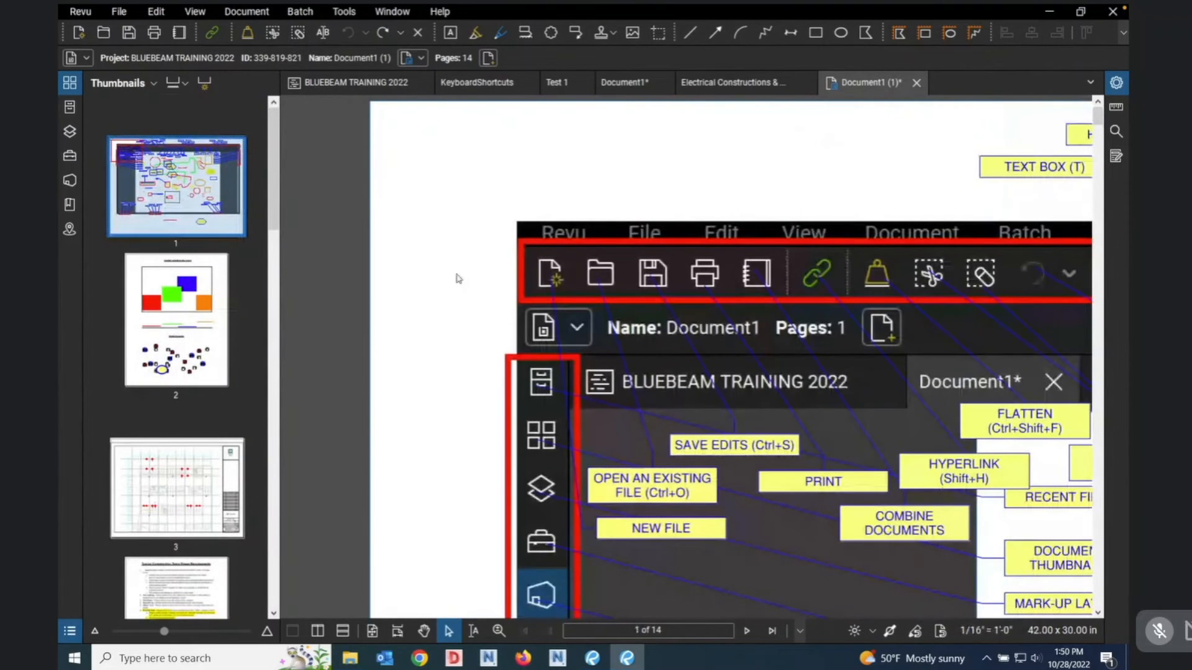
scroll(458, 279, "down", 4)
scroll(814, 432, "up", 4)
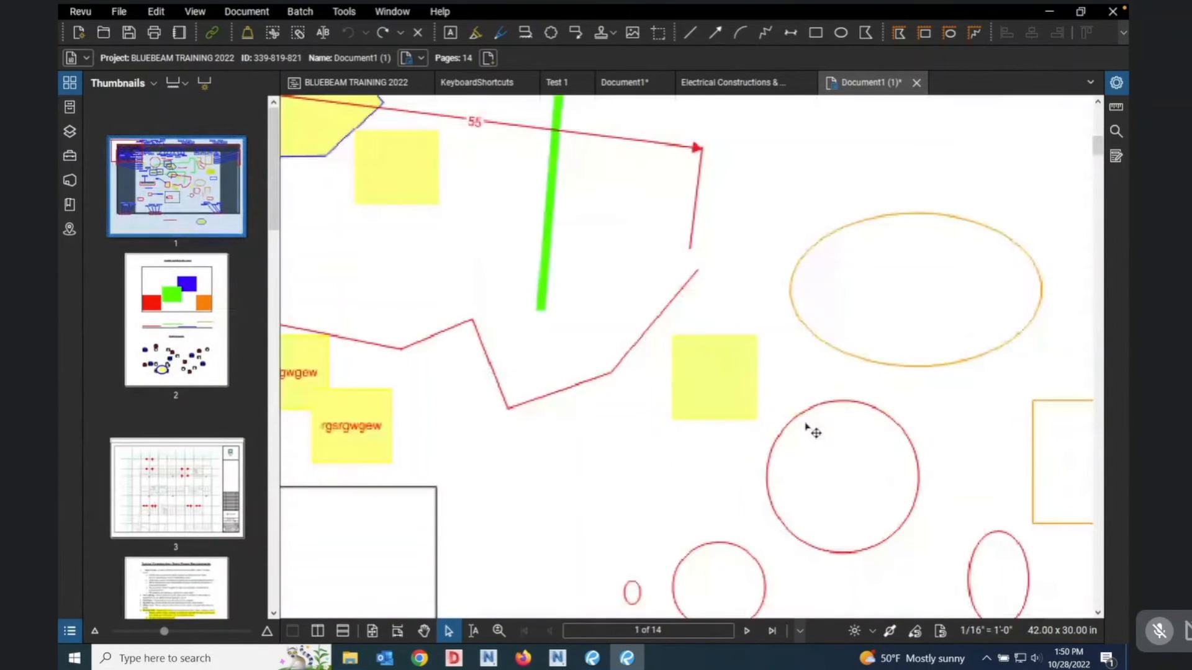
scroll(813, 432, "down", 1)
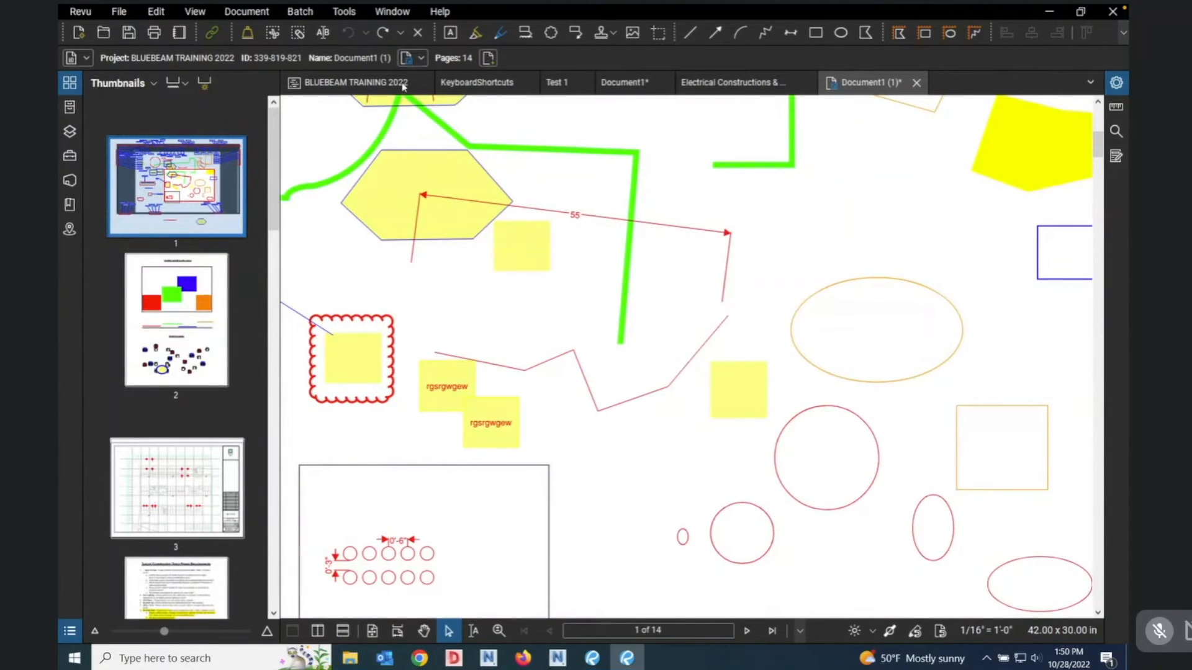
left_click(690, 33)
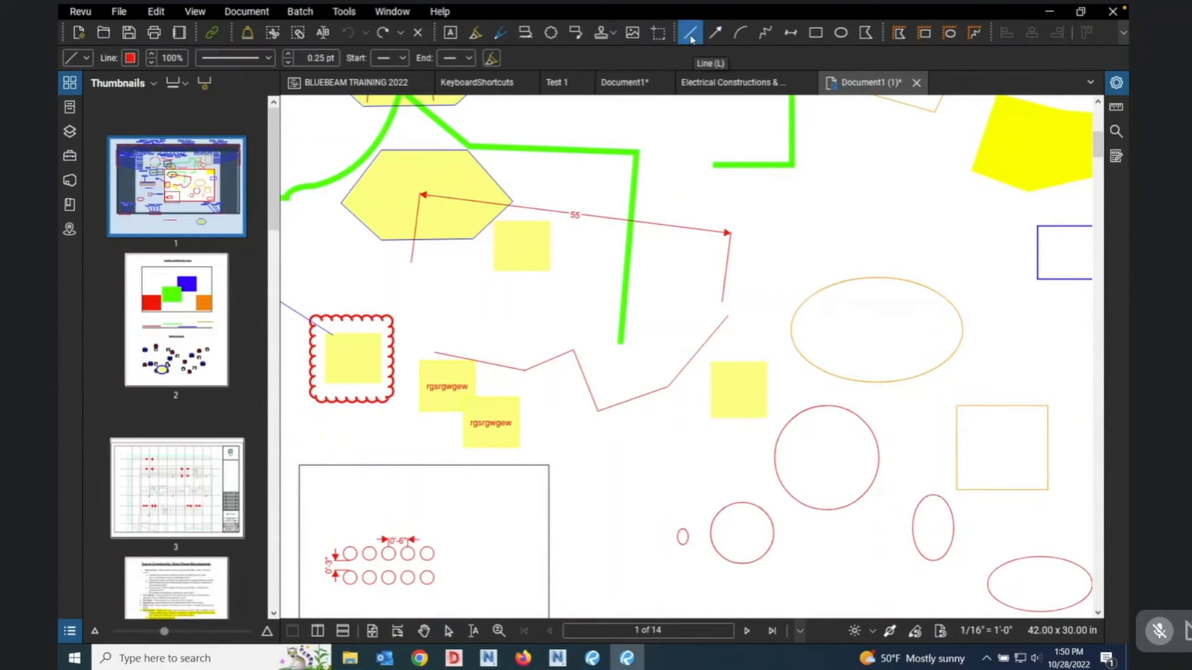
left_click_drag(792, 208, 868, 197)
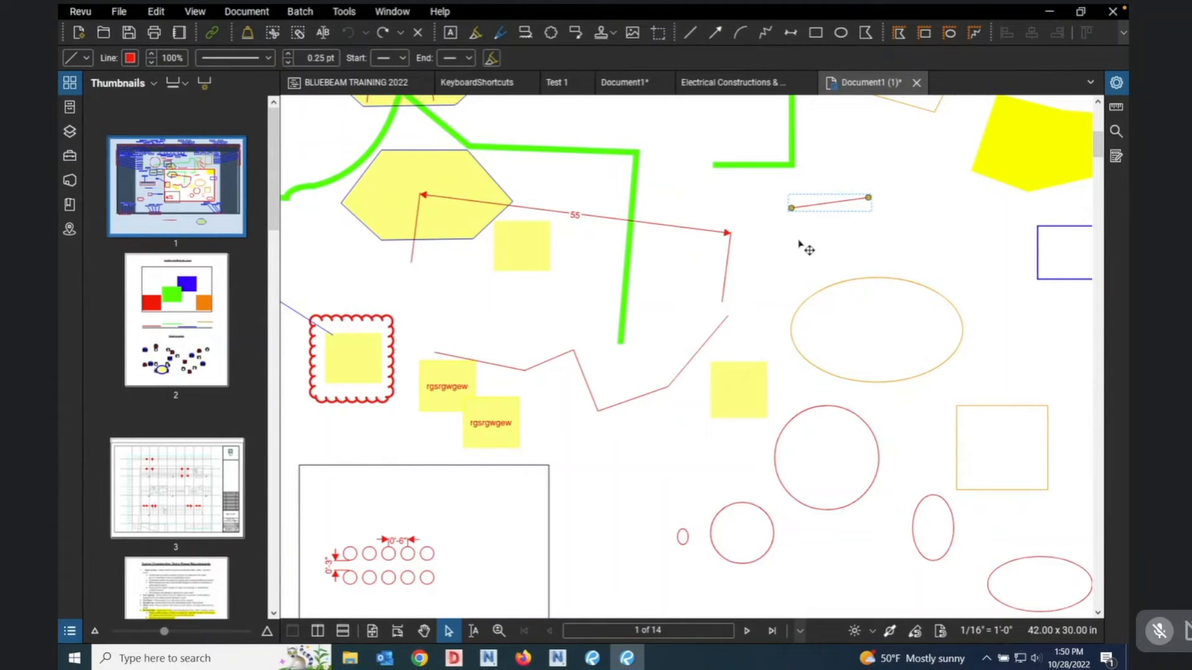
left_click_drag(819, 209, 824, 237)
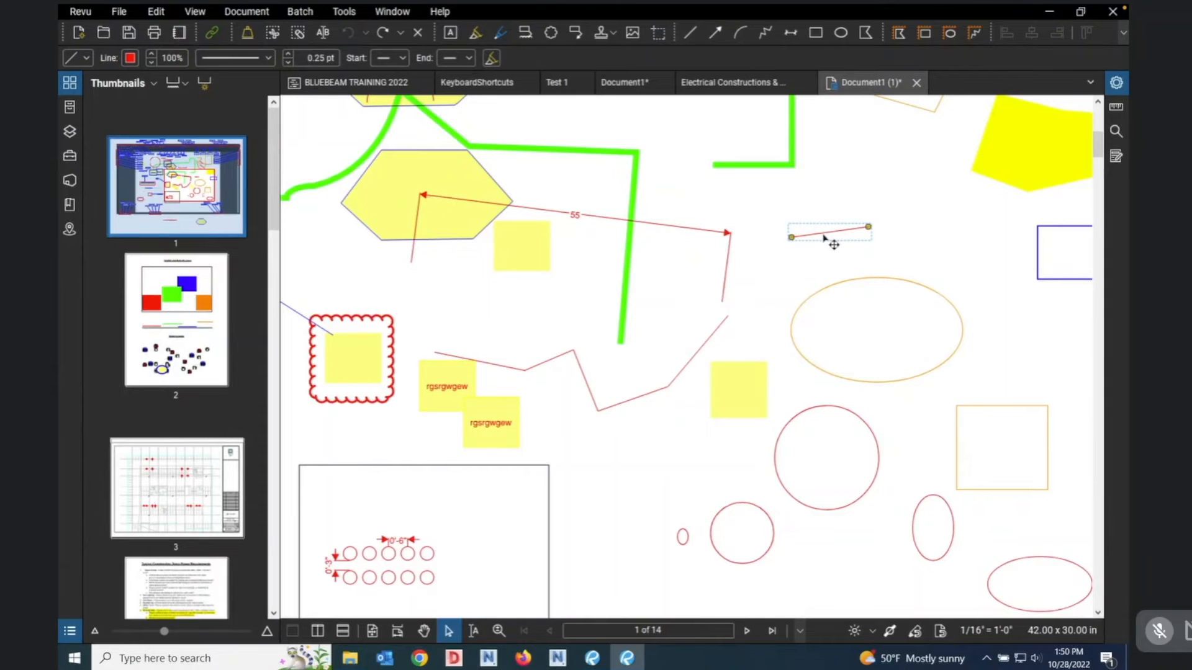
left_click_drag(824, 236, 839, 207)
Make three copies of the red line: one below it, one beside that copy and one beside the orange ellipse.
key("super")
key("super")
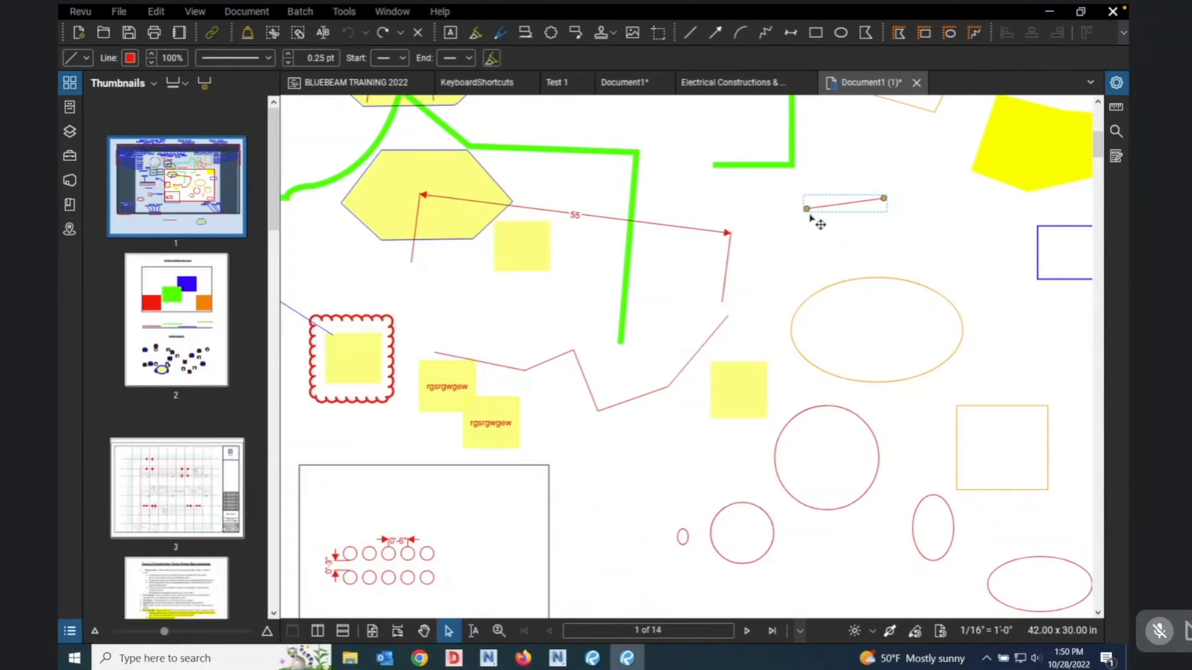
left_click_drag(836, 211, 838, 251)
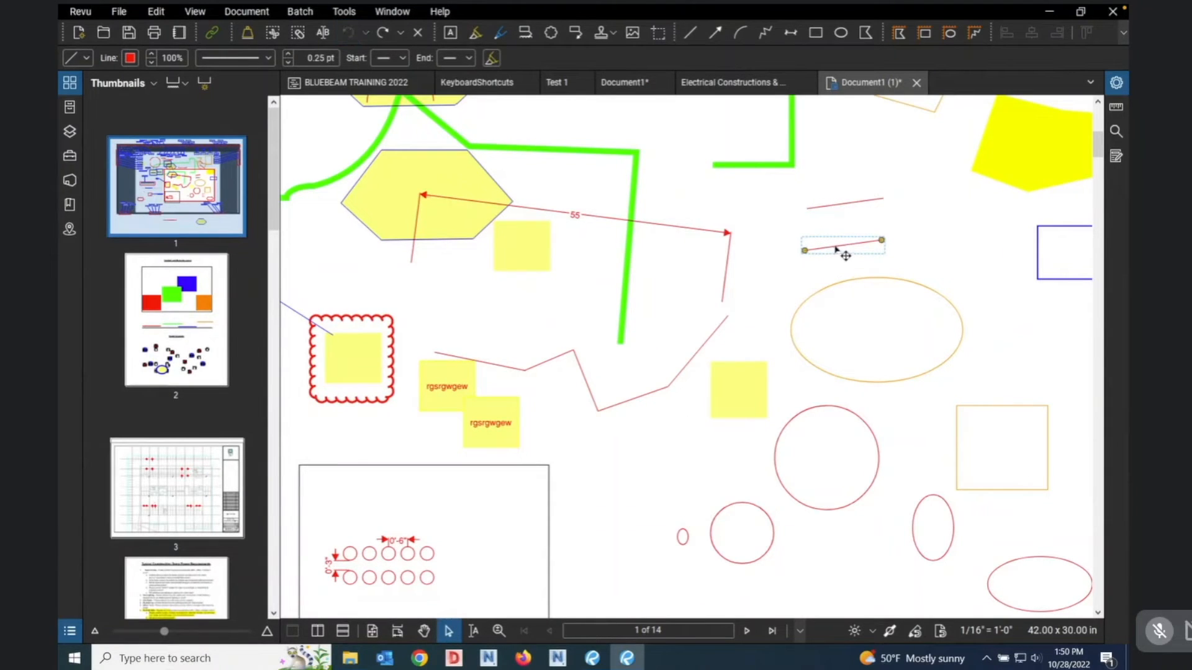
left_click_drag(836, 249, 1018, 335)
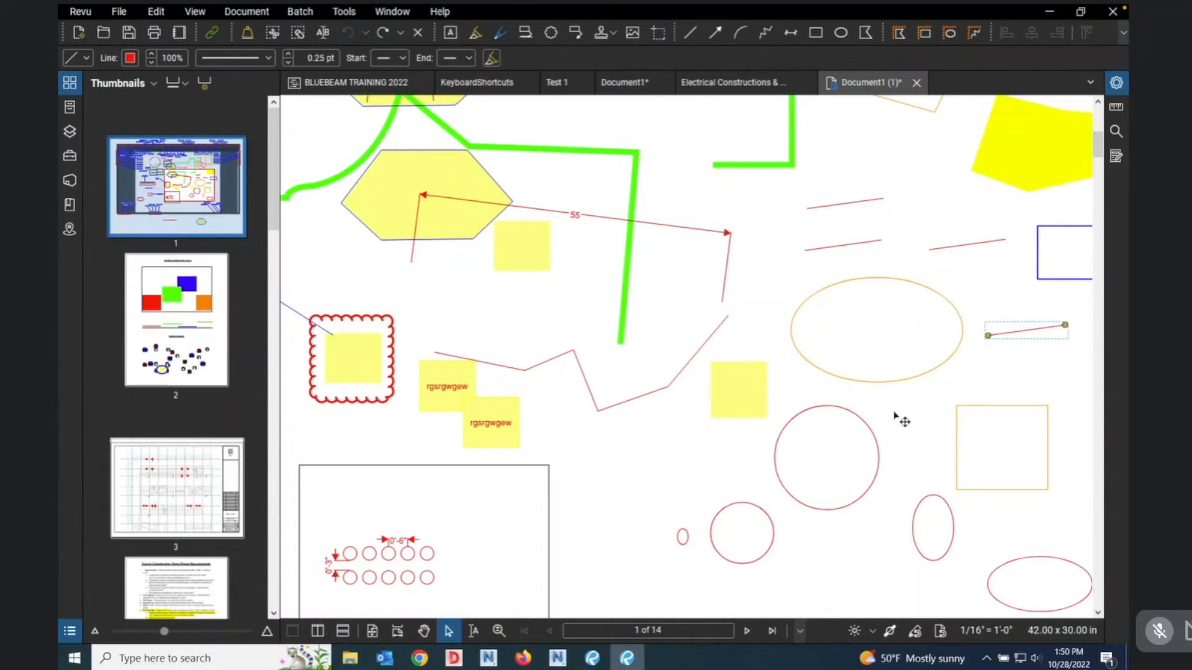
left_click(897, 419)
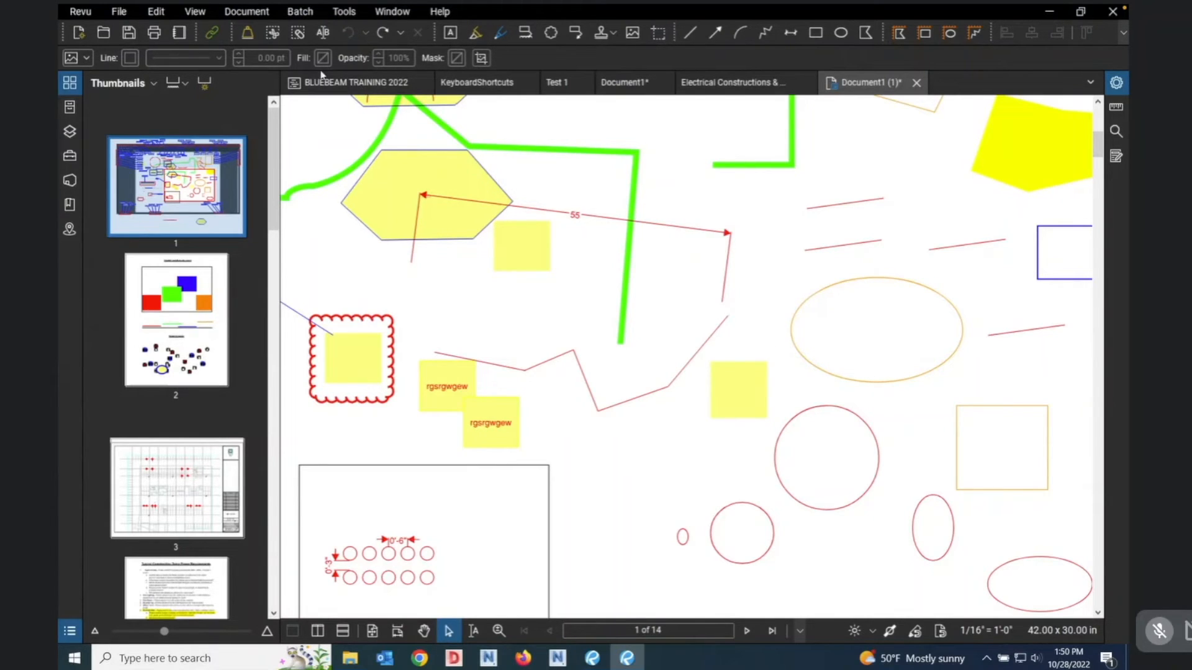
Check the four red lines individually and try to redo and undo the last markup changes.
left_click(825, 211)
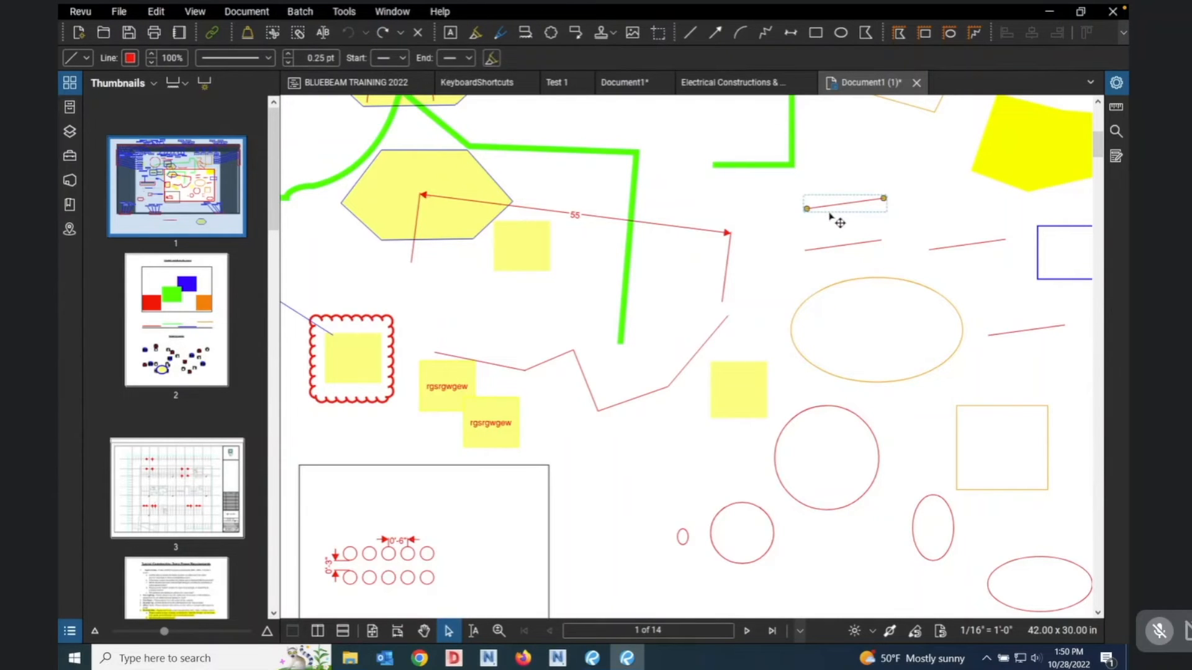
left_click(842, 248)
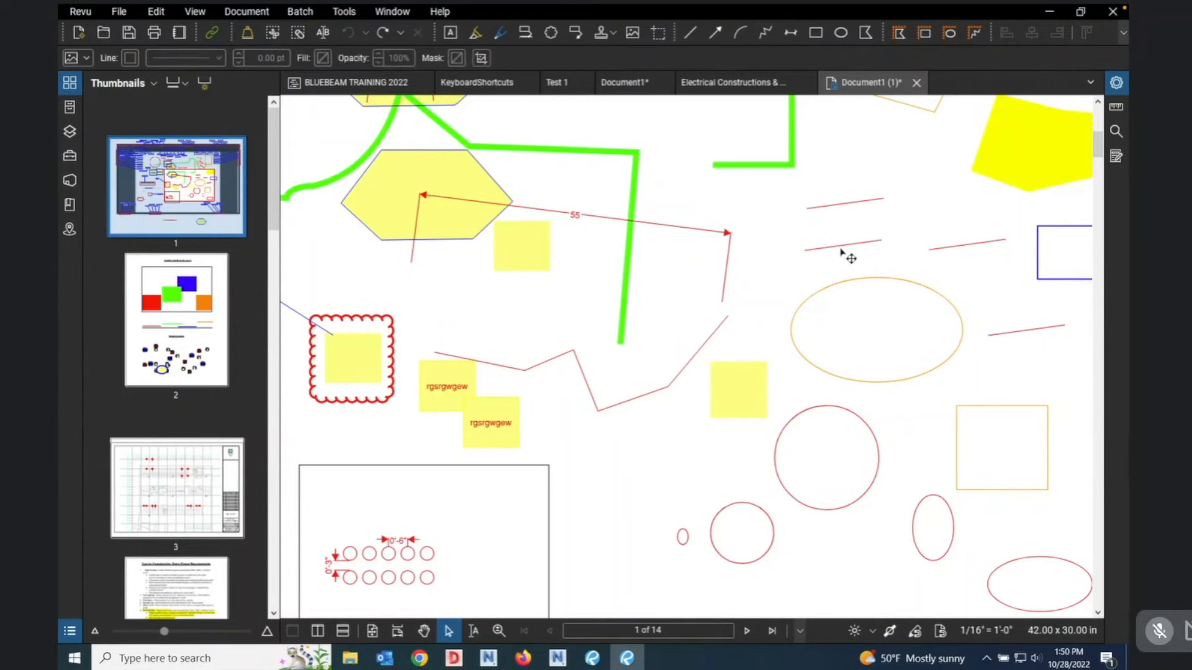
left_click(990, 245)
left_click(1019, 331)
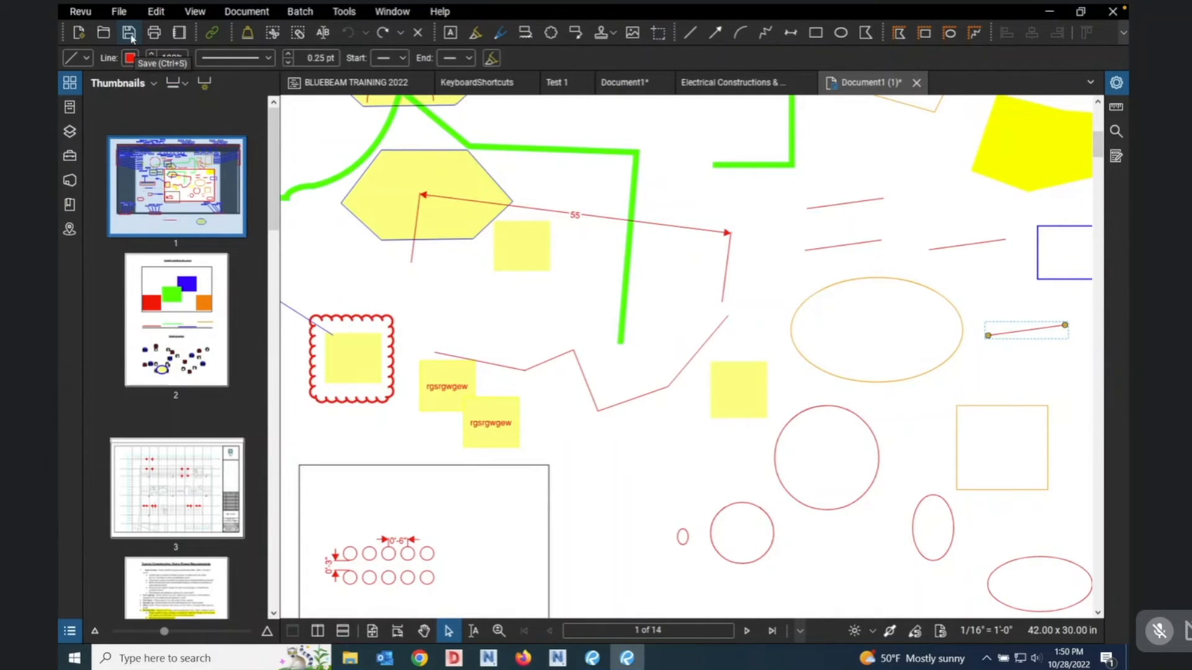
left_click(381, 33)
left_click(349, 33)
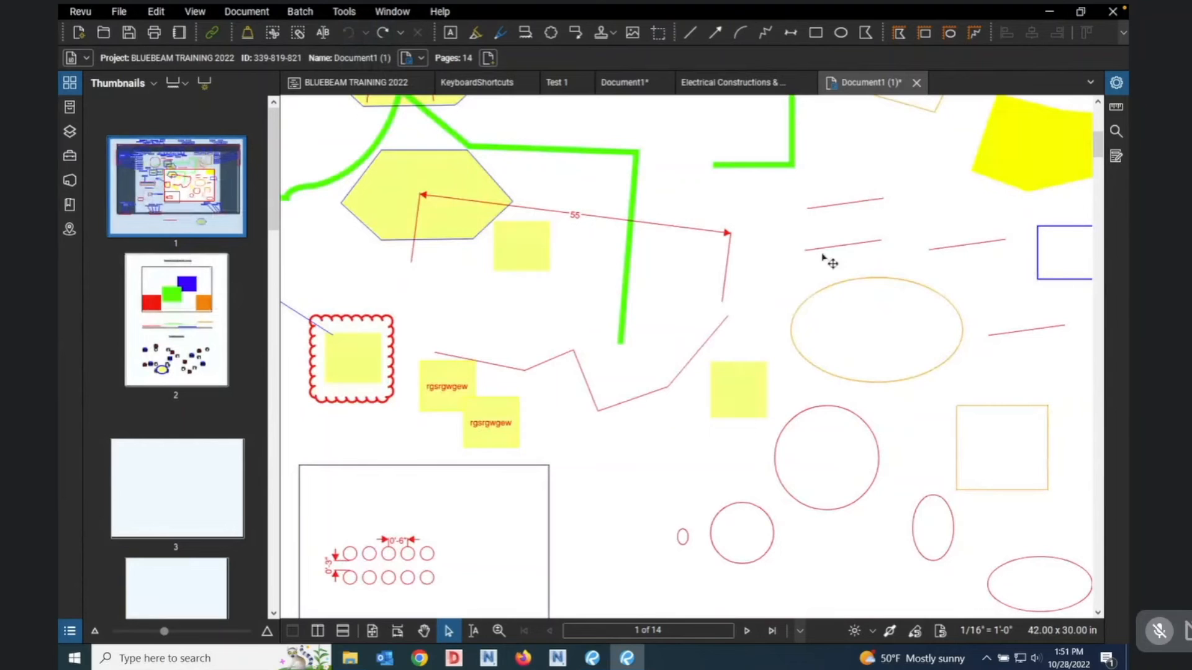
left_click(826, 250)
left_click(831, 249)
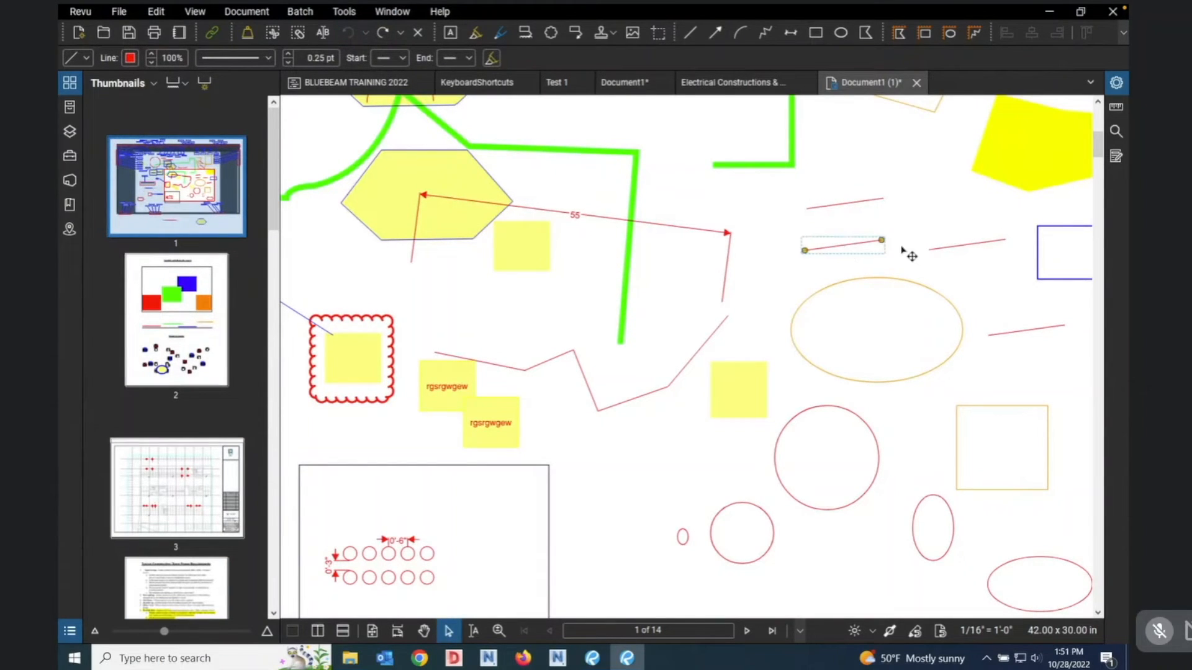
left_click(958, 249)
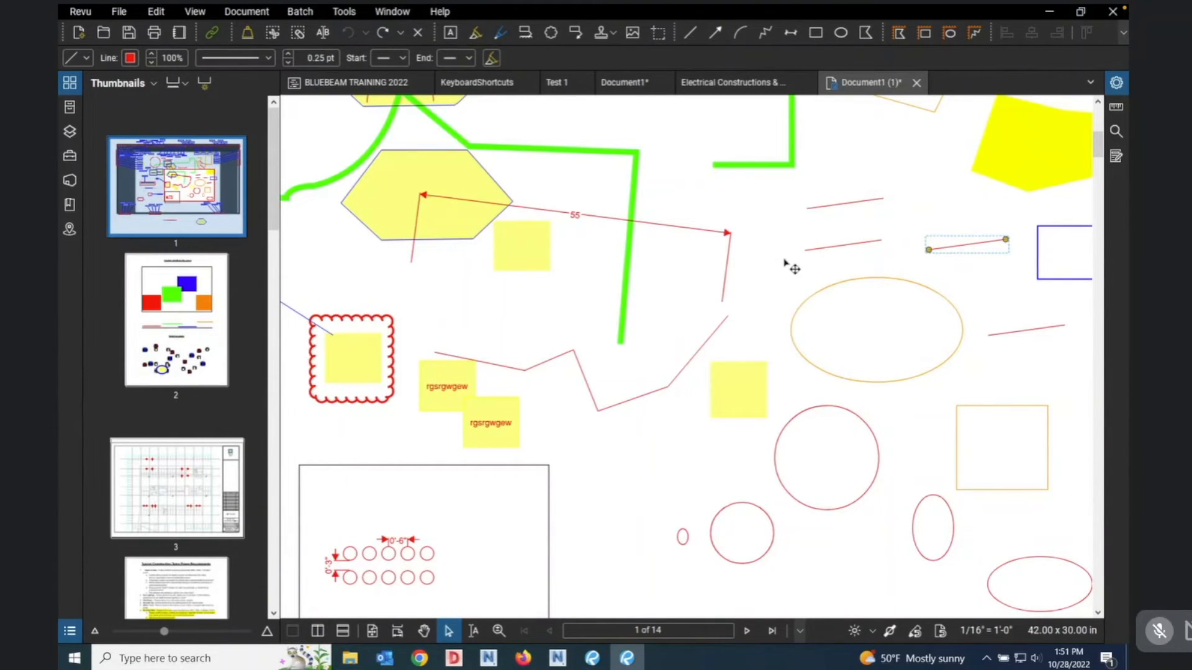
left_click(791, 280)
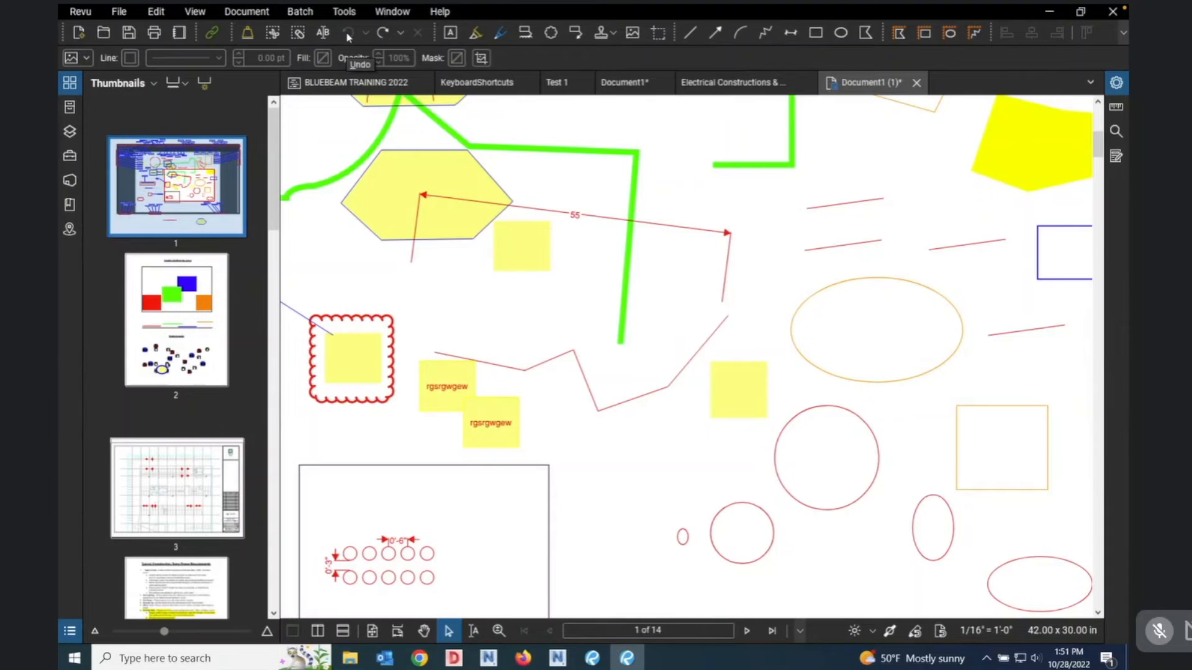
left_click(120, 13)
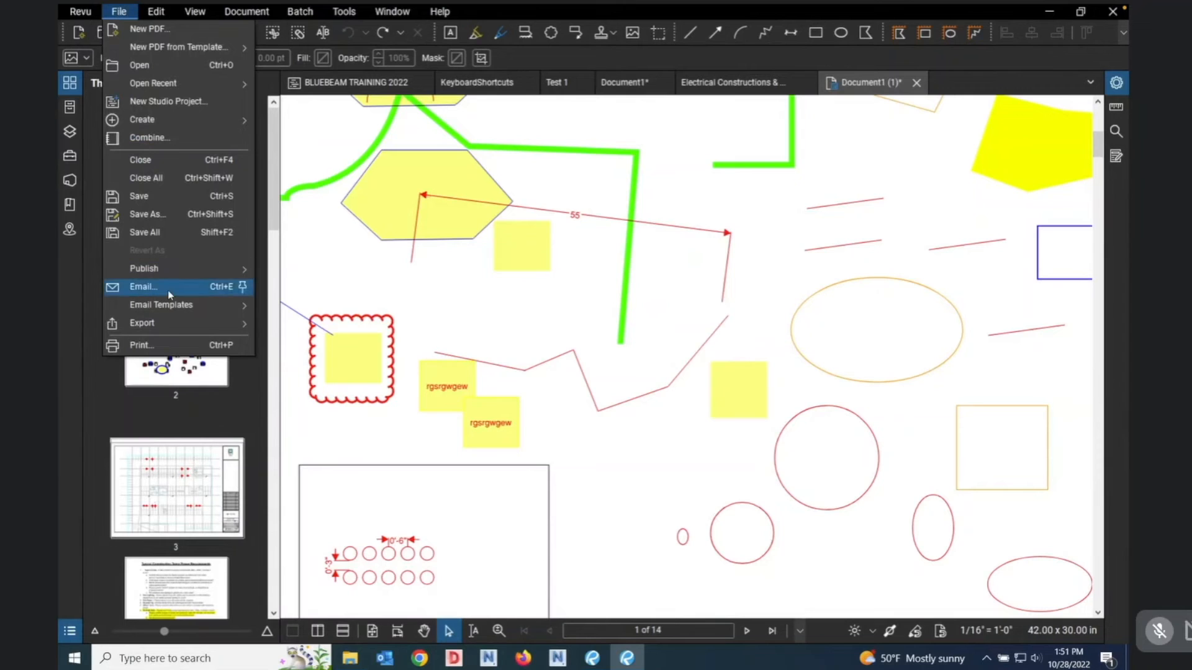
left_click(689, 165)
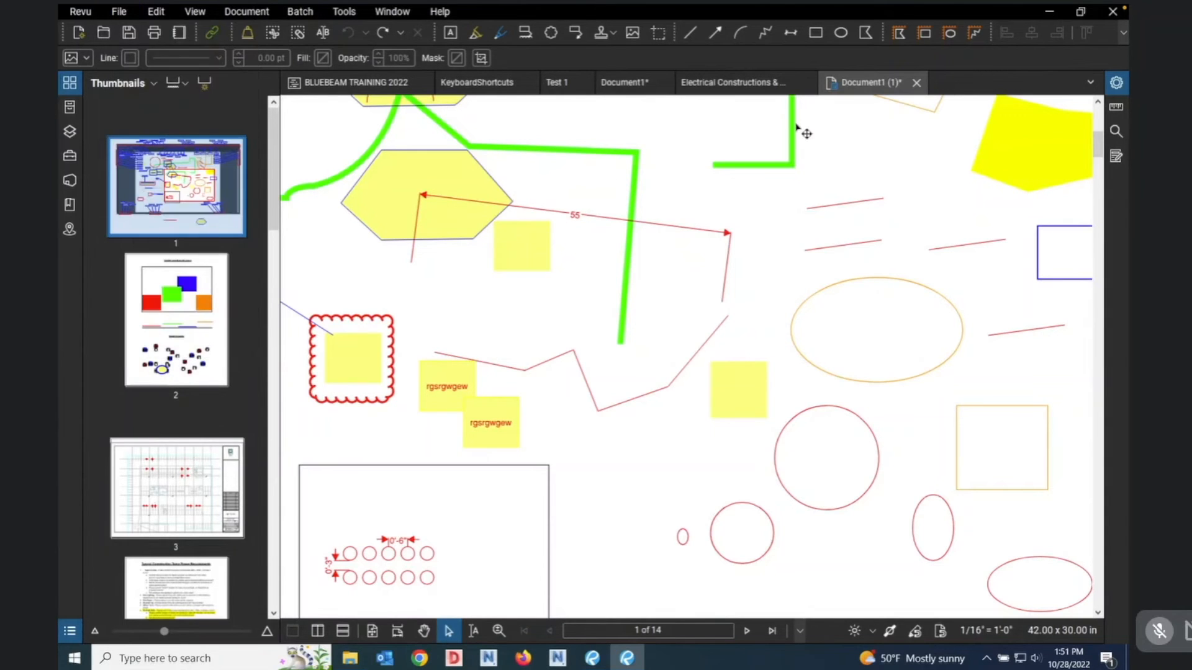
Add a tiny red arrow near the 55 dimension and draw a small yellow-filled rectangle above the copied lines.
left_click(714, 36)
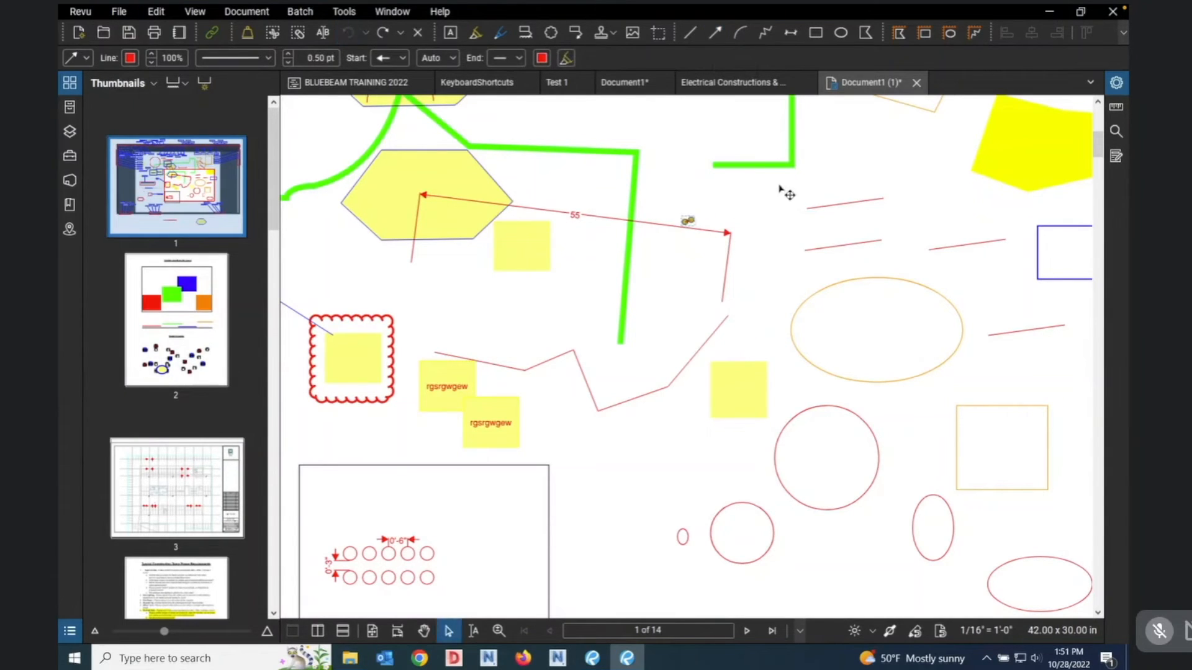
left_click(815, 32)
left_click_drag(835, 145, 867, 181)
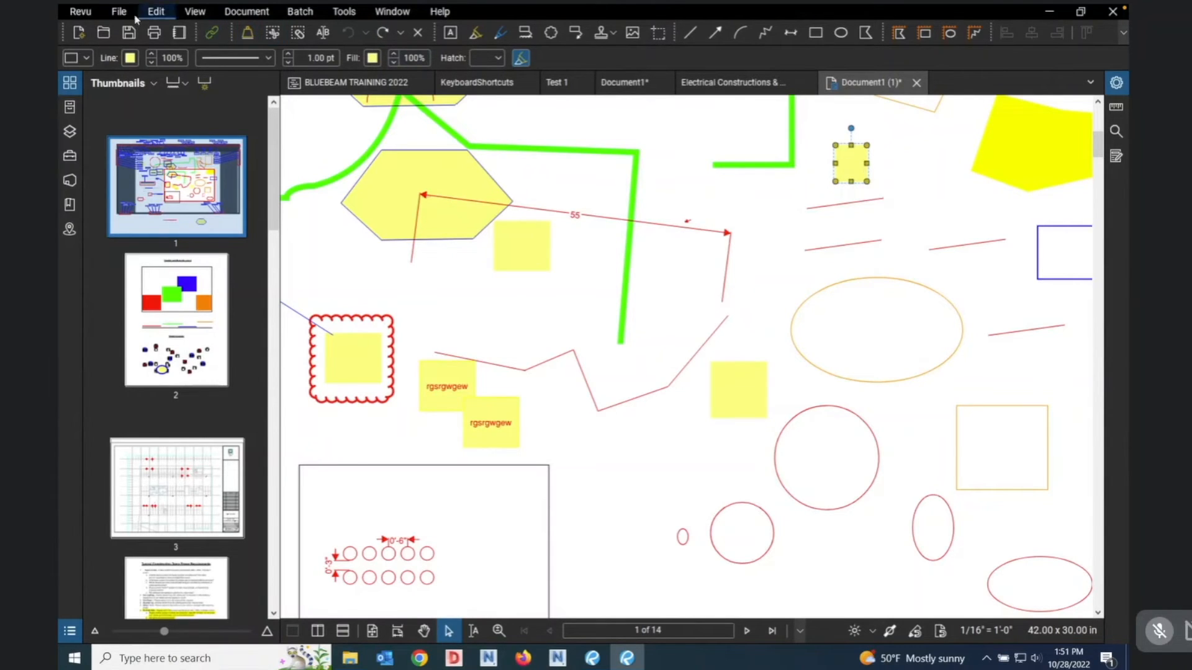
scroll(210, 186, "down", 3)
scroll(208, 191, "up", 3)
Close Document1 (1).pdf without saving changes and check it in to the project as a minor version.
left_click(119, 11)
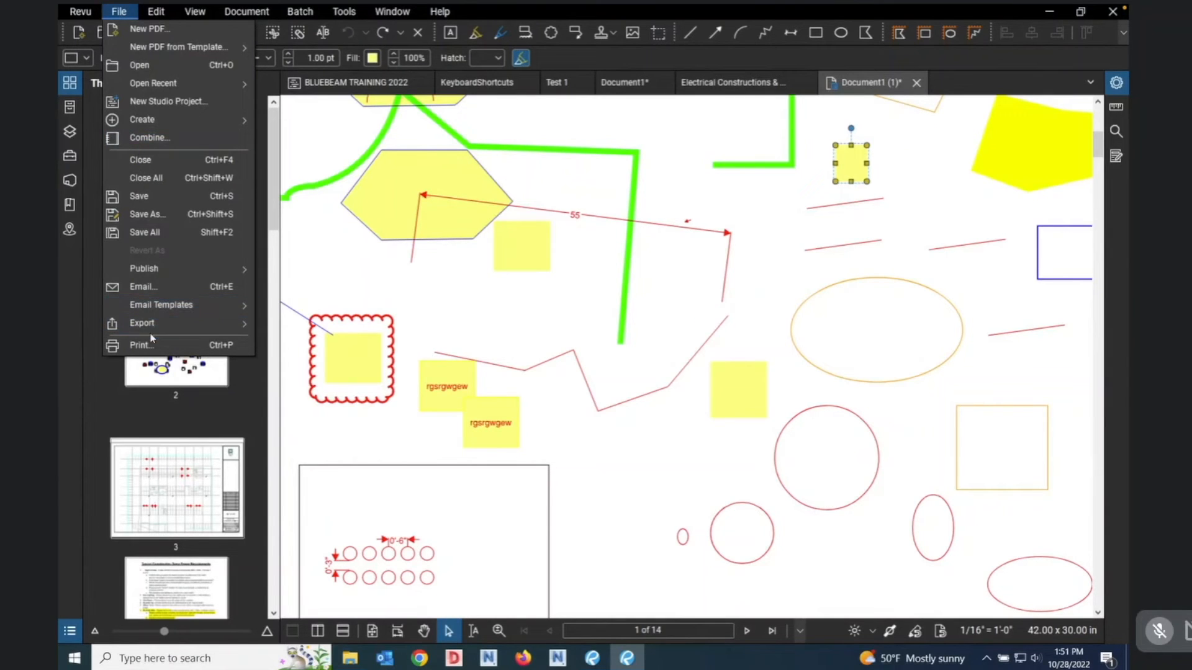
left_click(150, 160)
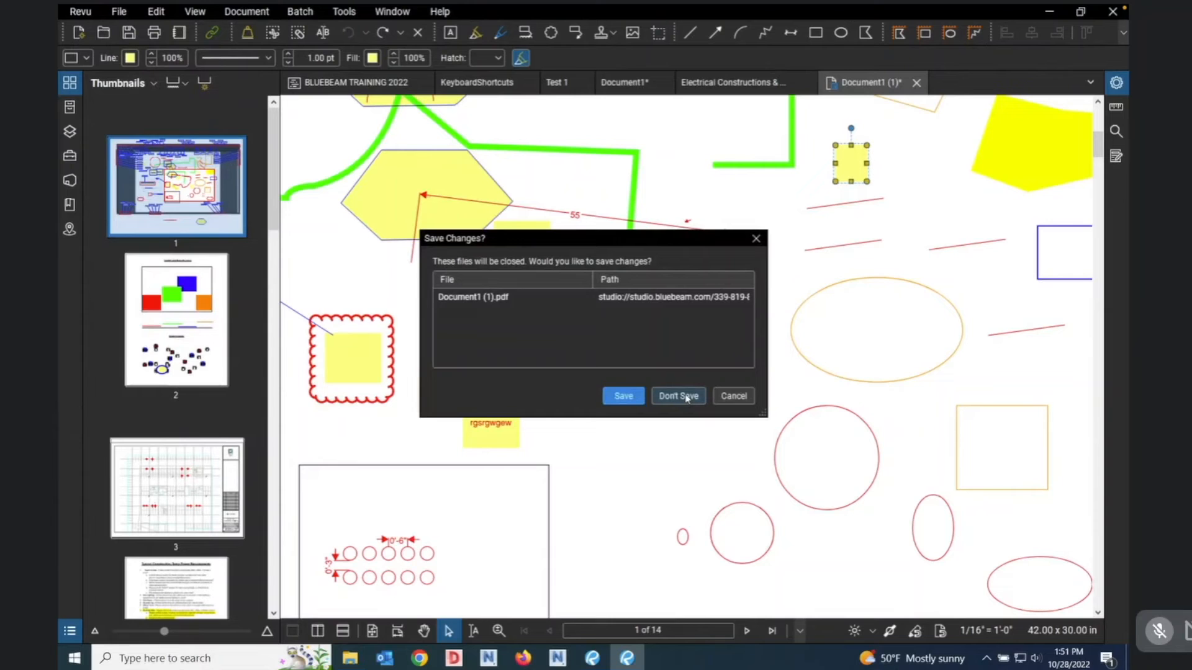
left_click(679, 396)
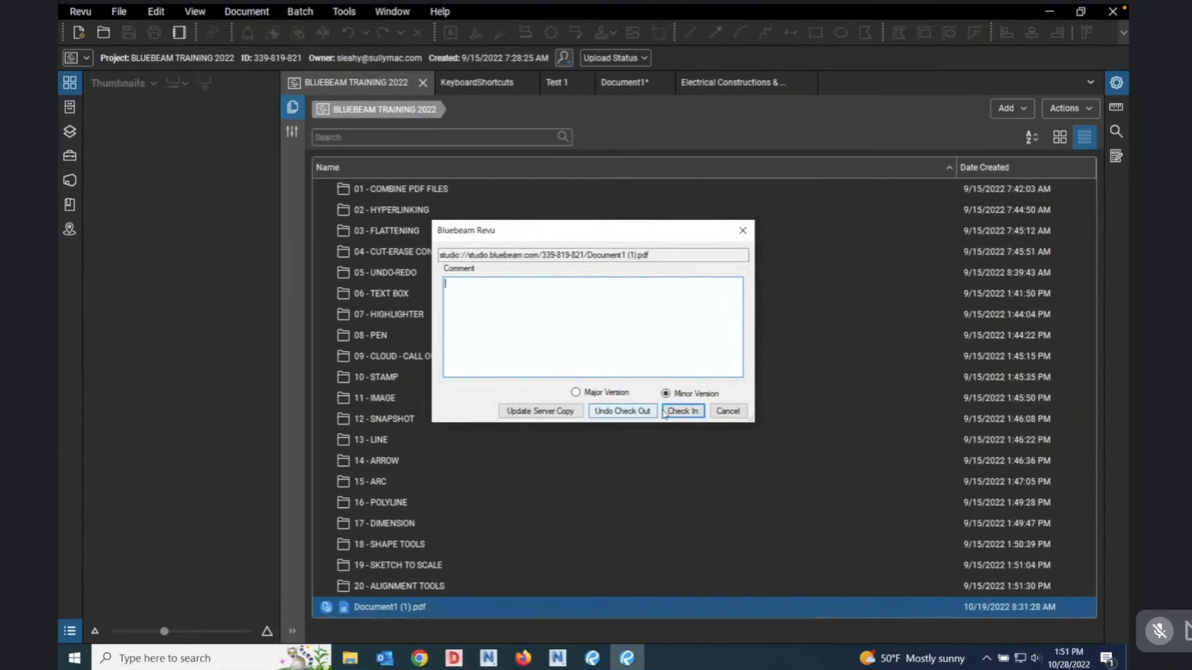
left_click(678, 412)
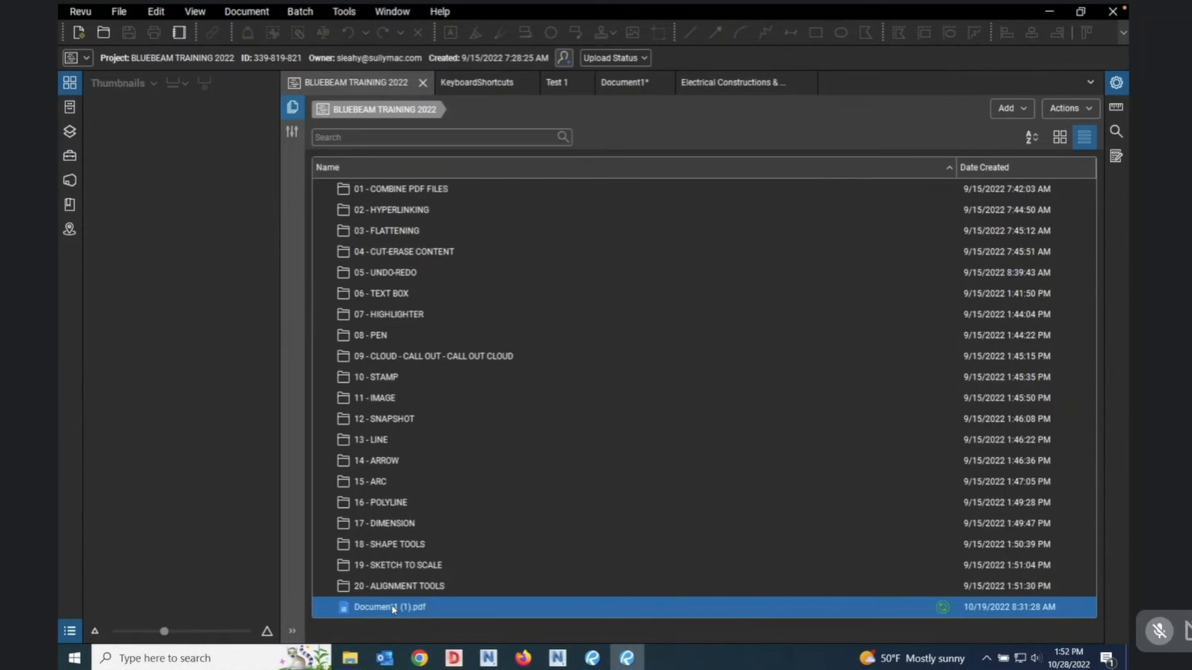
Reopen Document1 (1).pdf from the BLUEBEAM TRAINING 2022 project and check it out for editing.
double_click(392, 605)
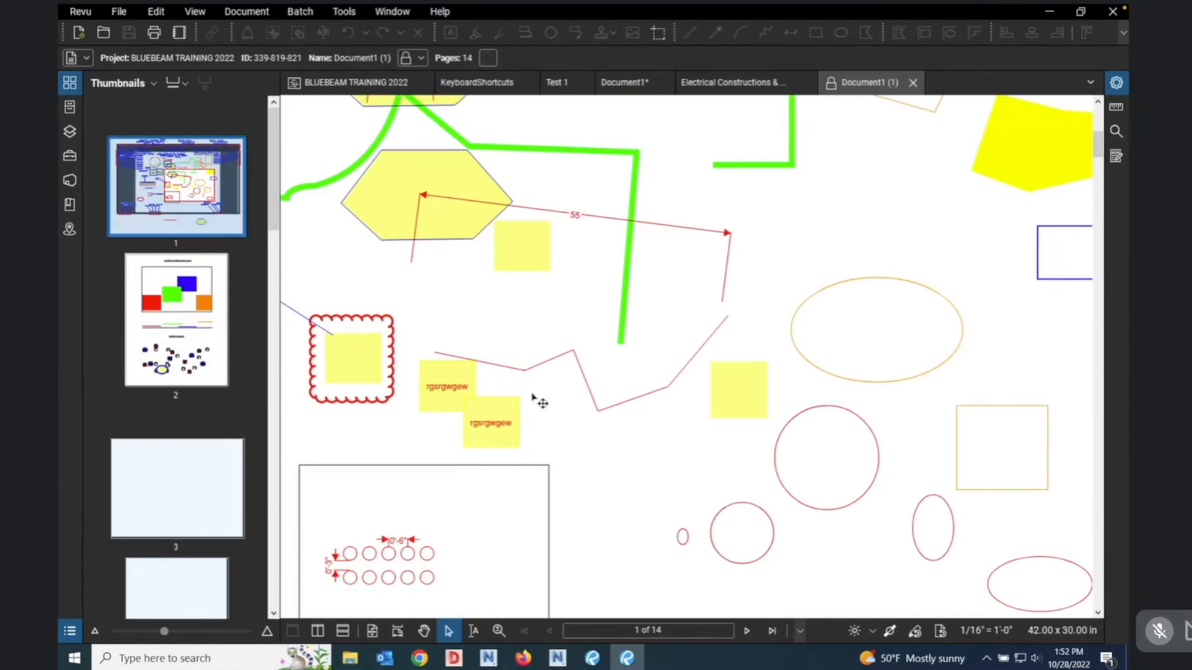
scroll(539, 402, "down", 3)
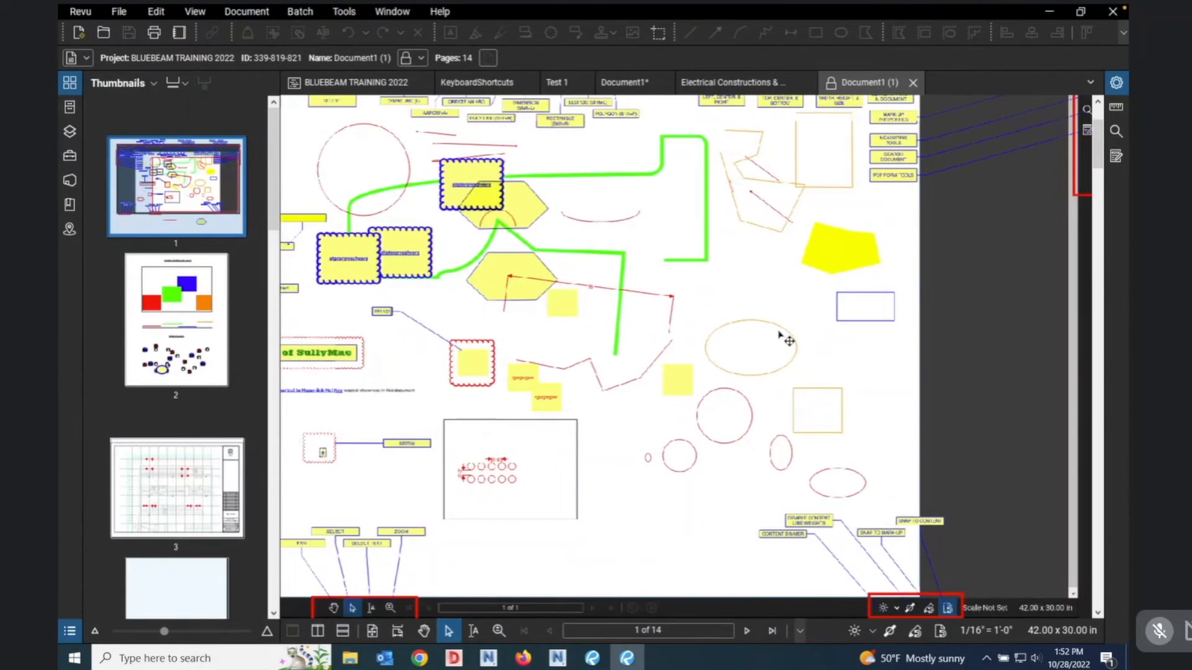
scroll(784, 338, "down", 1)
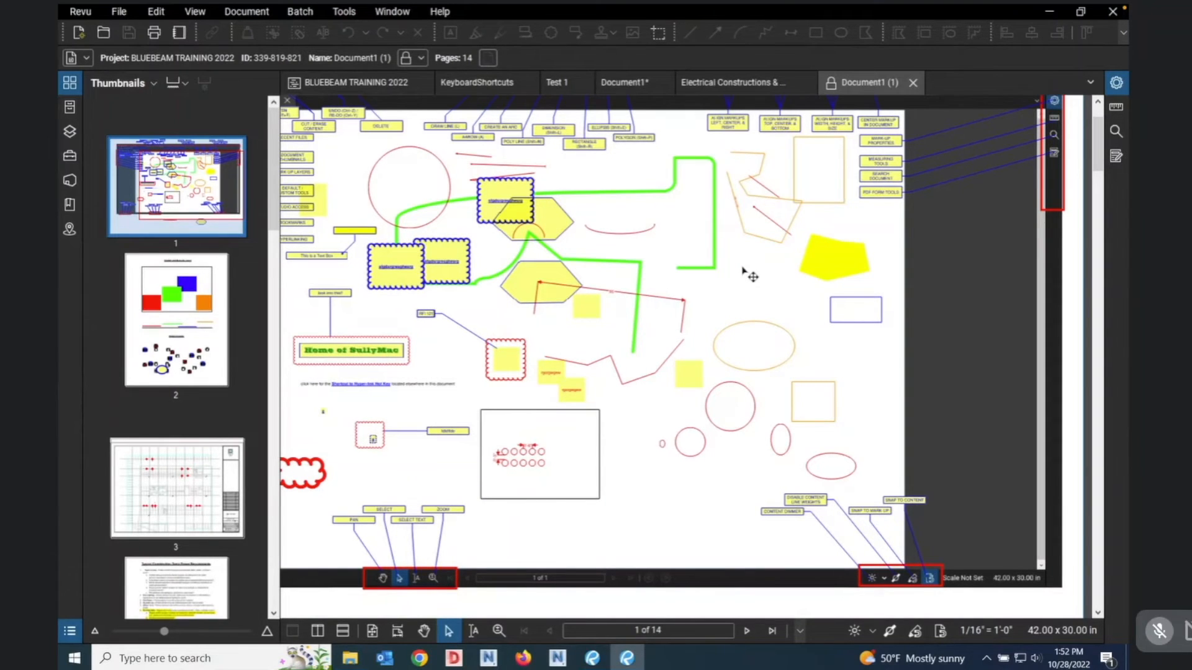
scroll(714, 261, "up", 2)
scroll(828, 430, "down", 2)
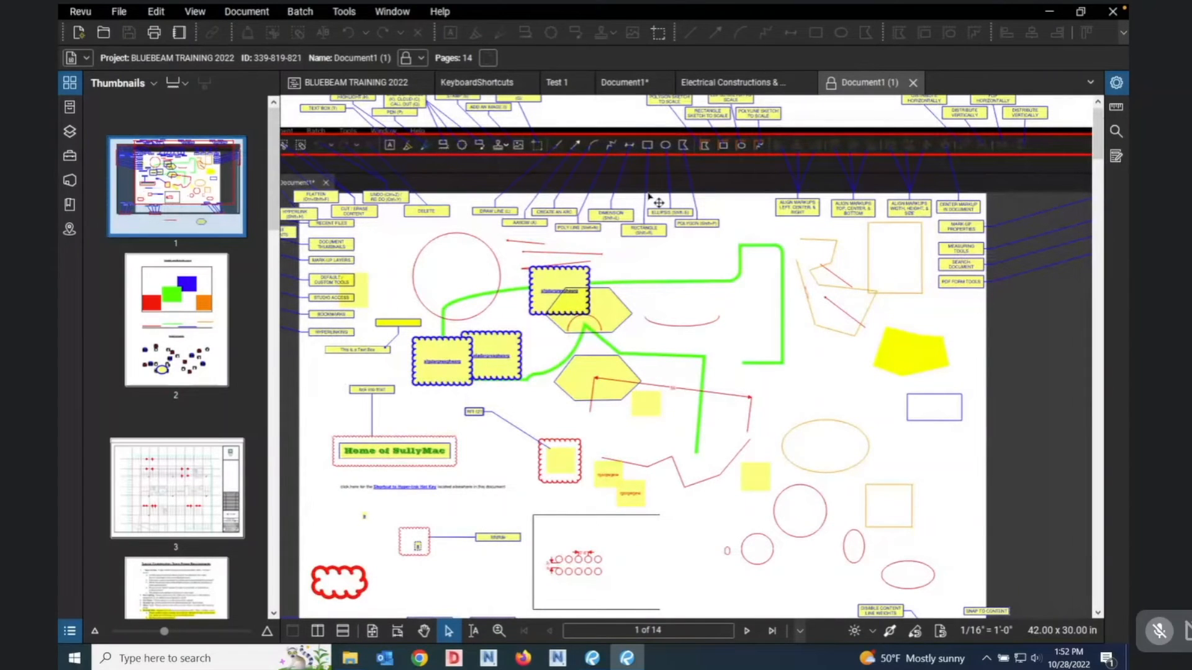
left_click(831, 83)
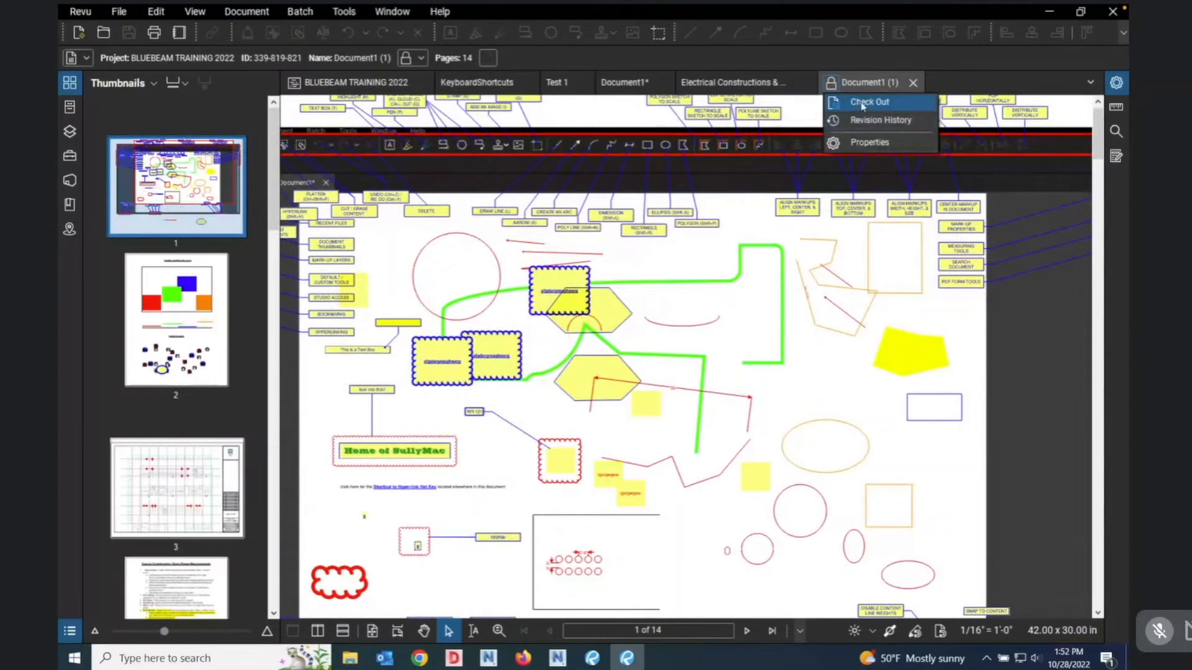
left_click(862, 103)
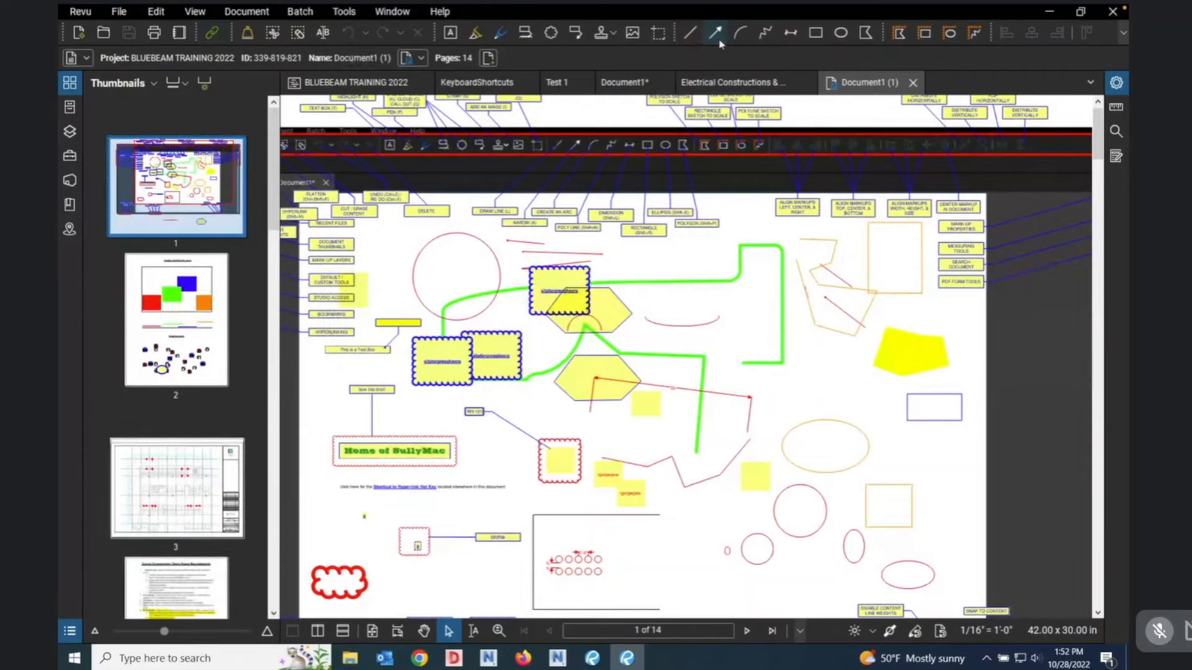
Draw a short diagonal red 0.25 pt line above the orange ellipse and copy it three times in a descending row.
left_click(689, 32)
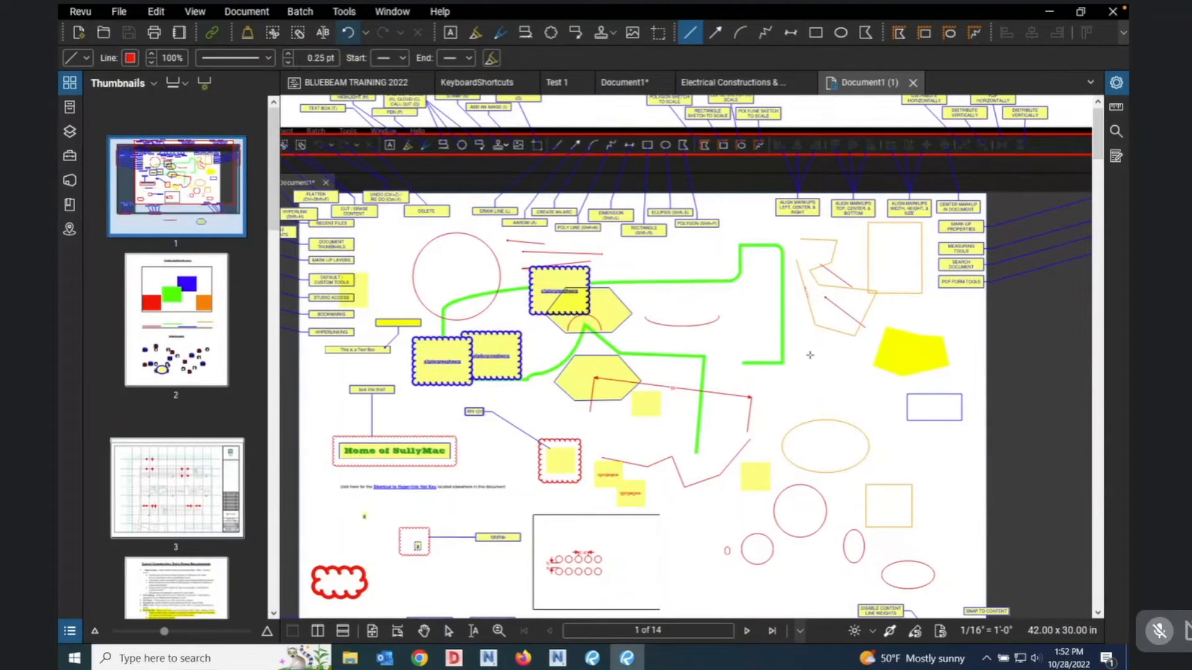
left_click_drag(811, 355, 780, 407)
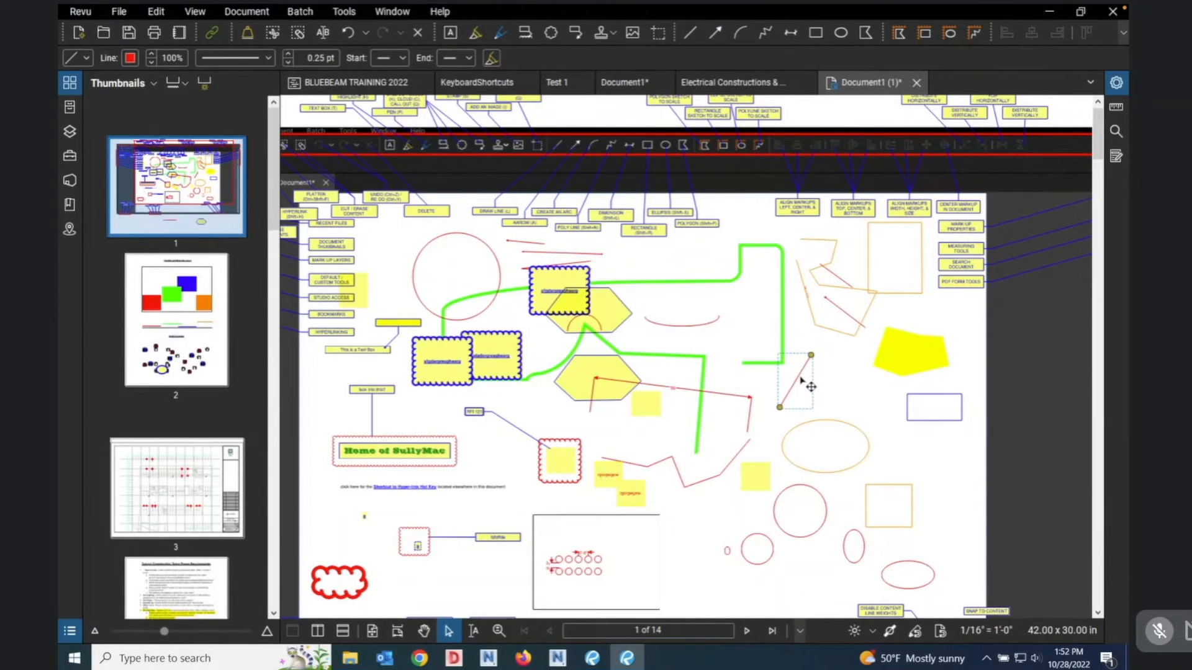
left_click_drag(800, 379, 897, 434)
left_click_drag(882, 475, 881, 474)
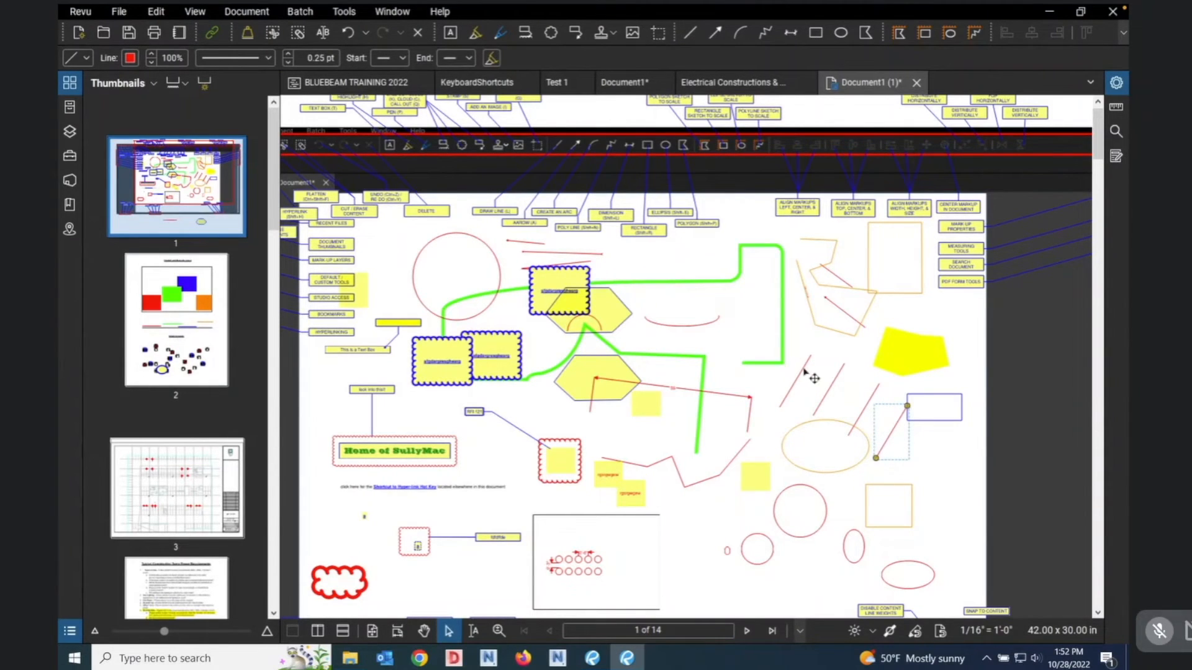
Undo the four diagonal red line markups above the orange ellipse one after another.
left_click(351, 34)
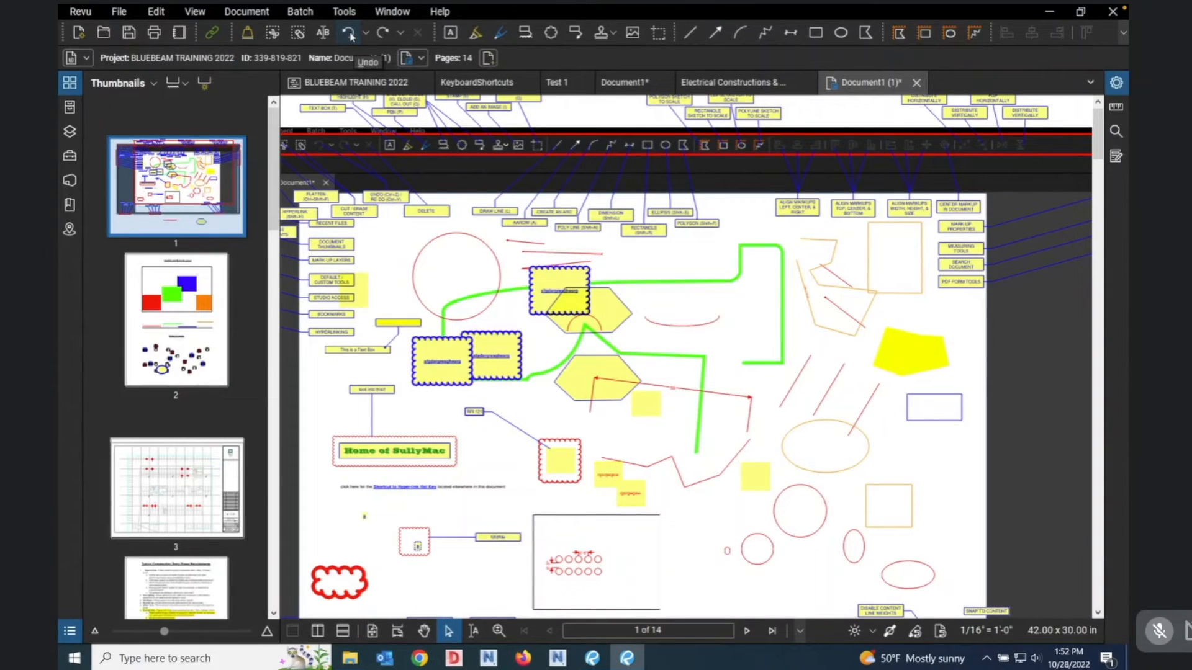
left_click(350, 34)
left_click(349, 33)
left_click(348, 33)
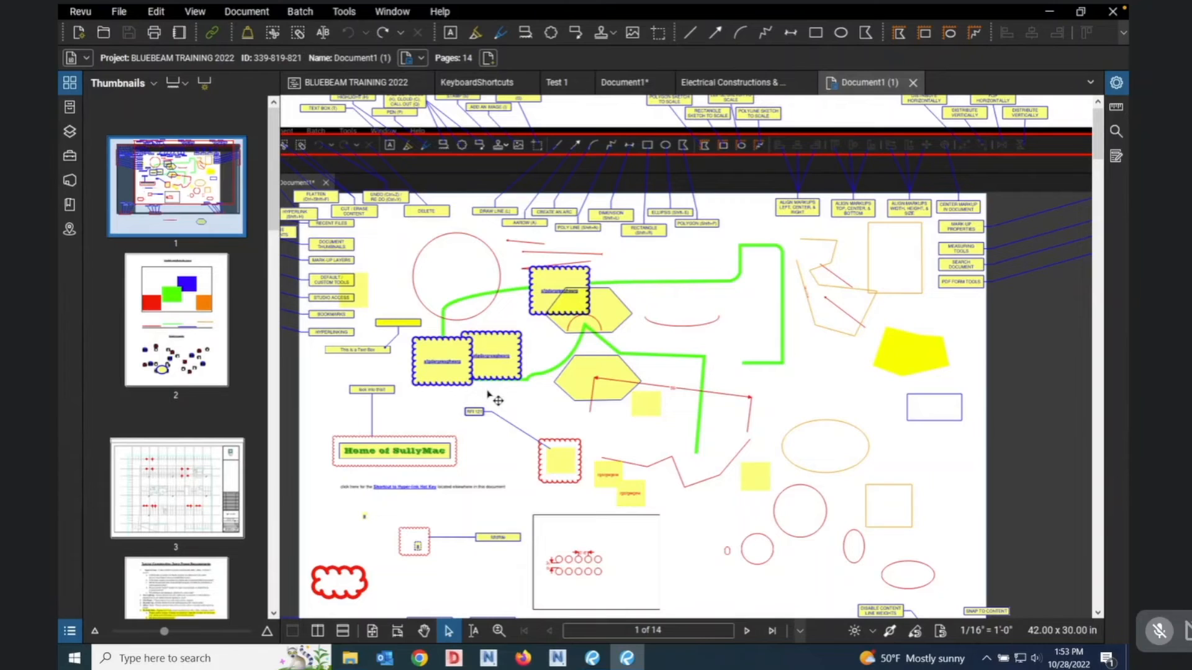
Redo the removed line markups, then undo again until only the first diagonal line remains.
left_click(383, 32)
left_click(383, 32)
left_click(383, 33)
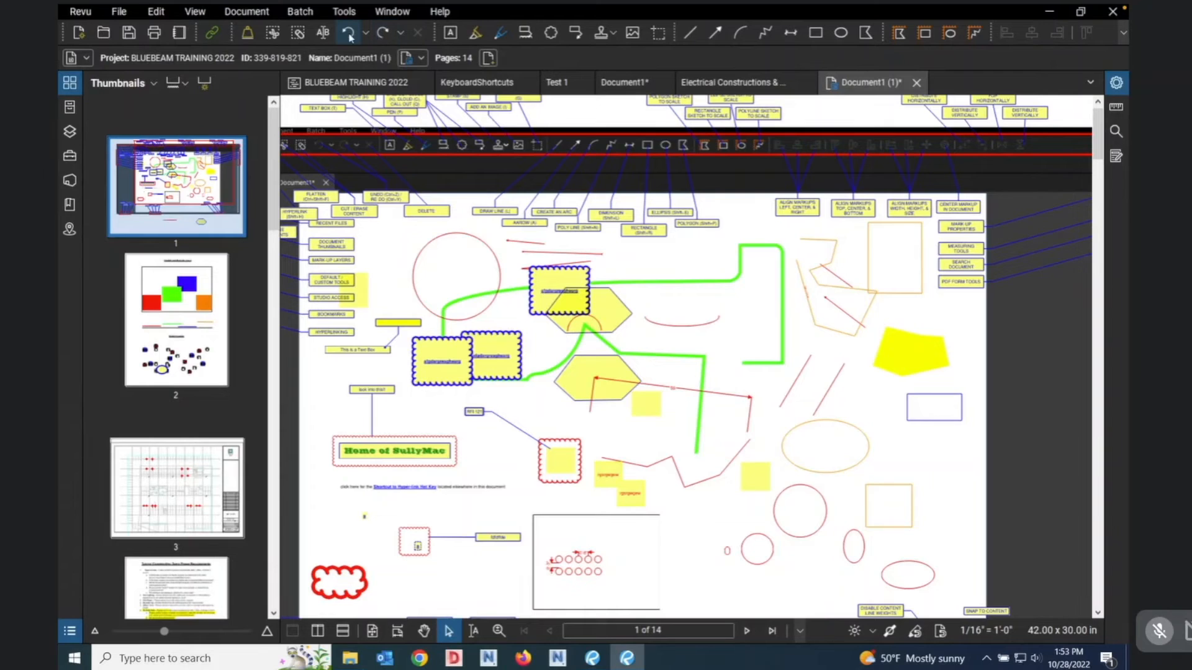
left_click(349, 34)
Save the document and draw a second short diagonal red 0.25 pt line beside the remaining one, ending at the orange ellipse.
left_click(130, 32)
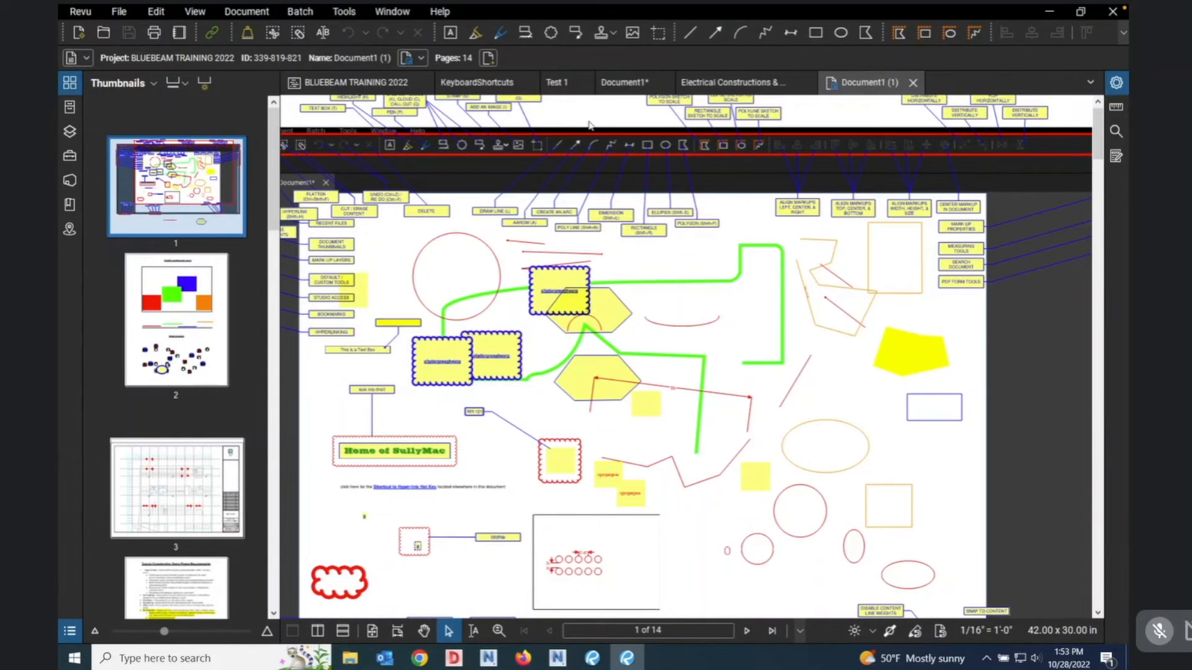
left_click(691, 33)
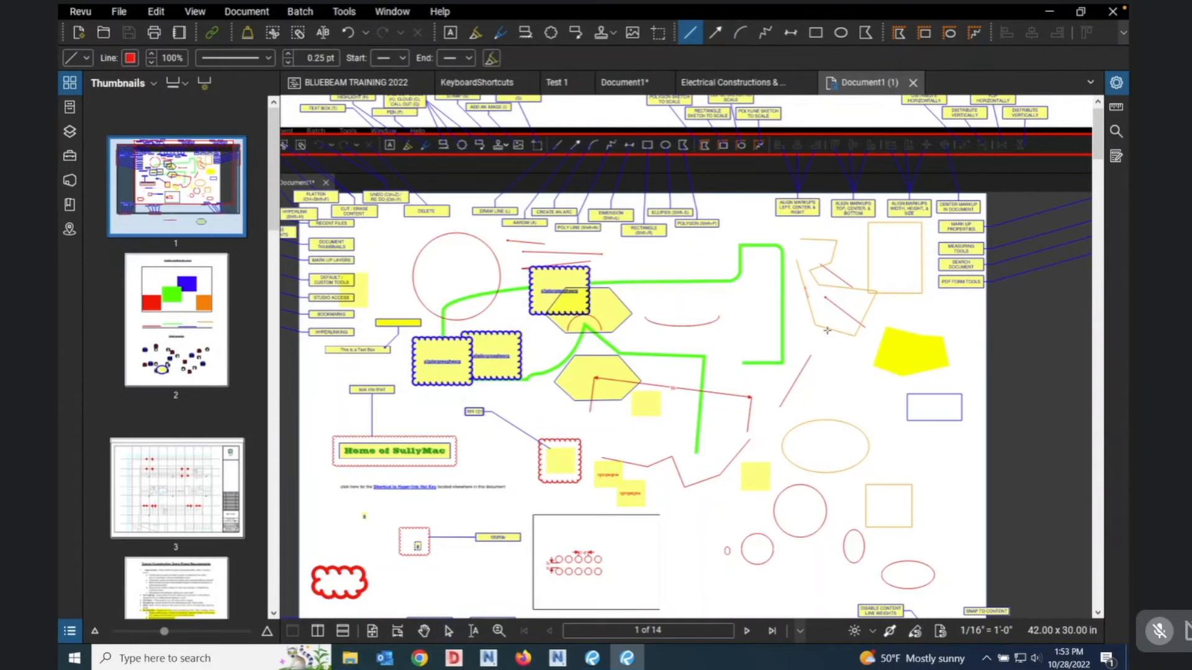
left_click_drag(843, 368, 806, 424)
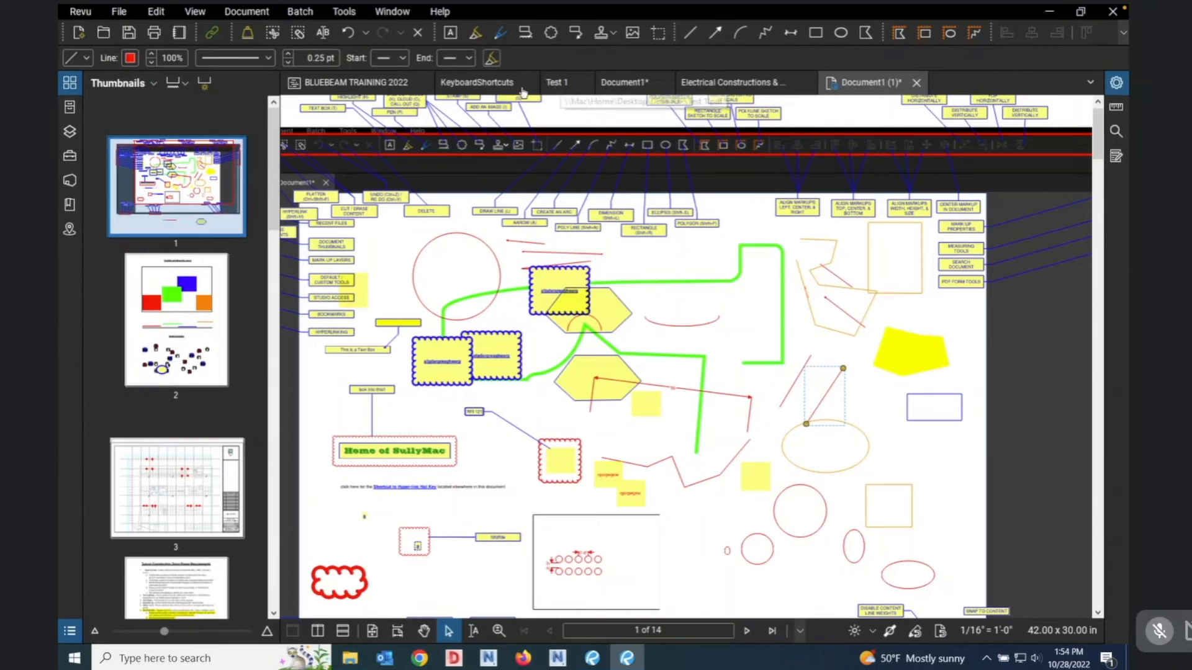
Close Test 1.pdf, then review Document1.pdf and close it without saving changes.
left_click(583, 83)
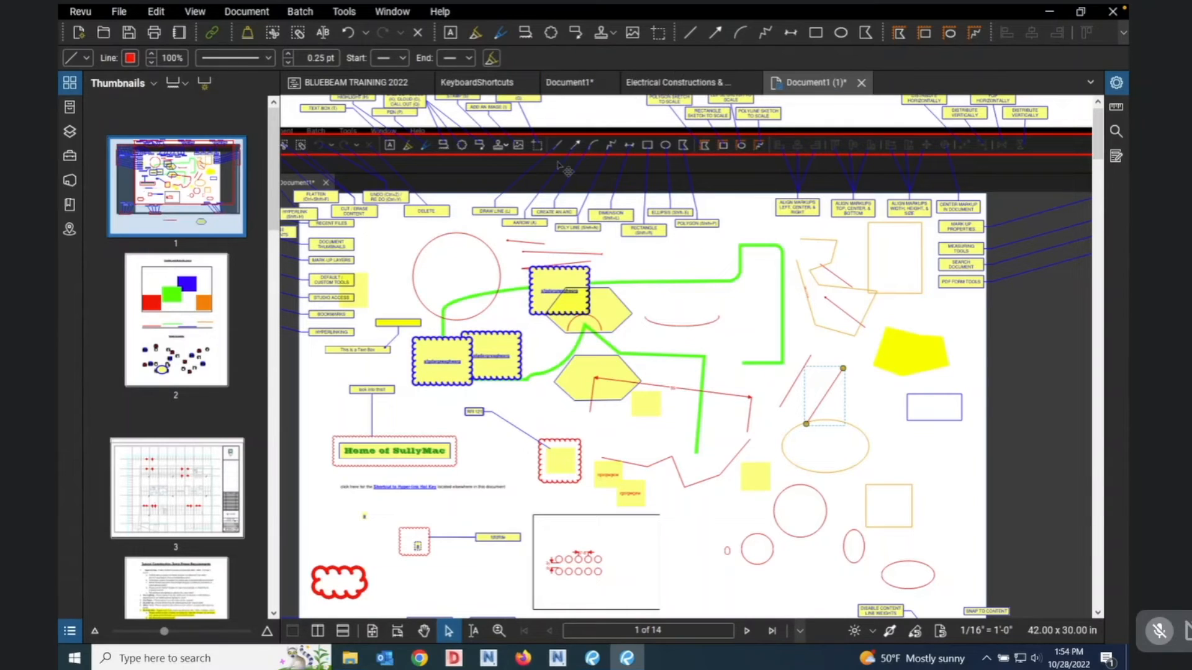
left_click(610, 86)
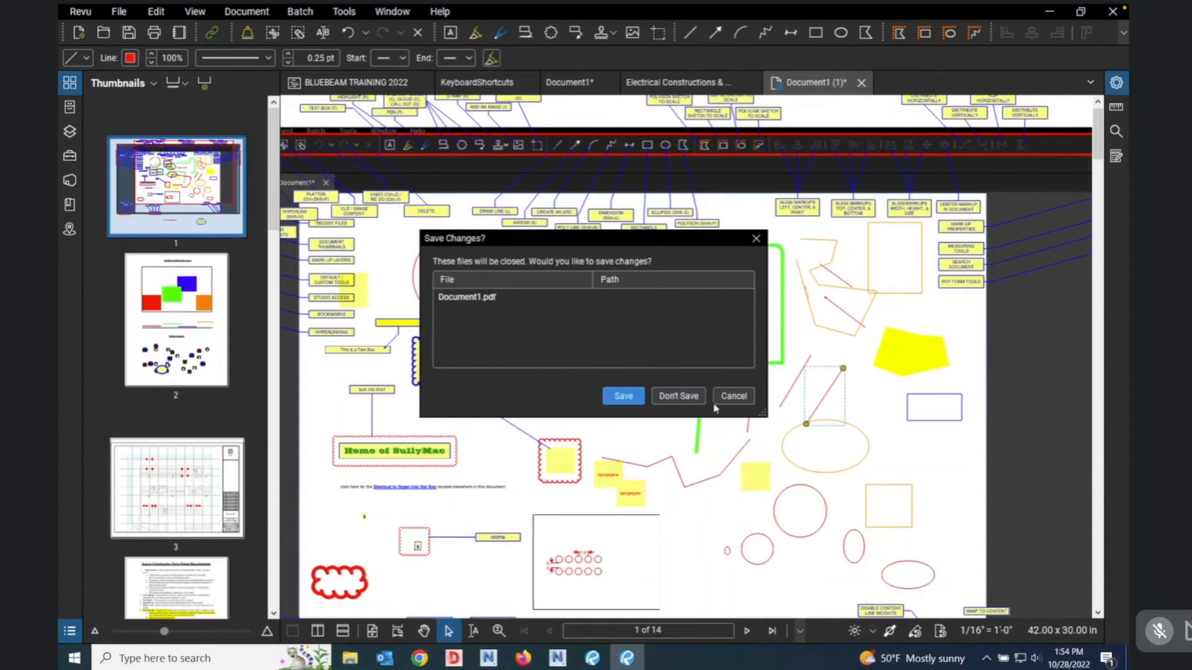
left_click(739, 396)
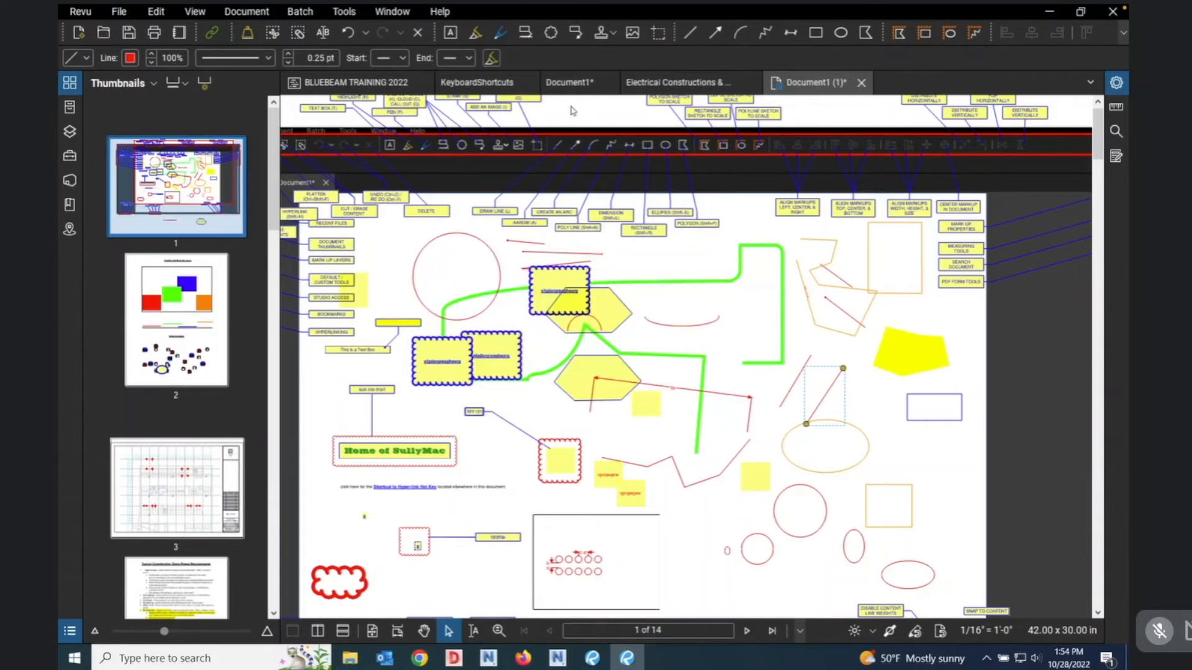
left_click(570, 86)
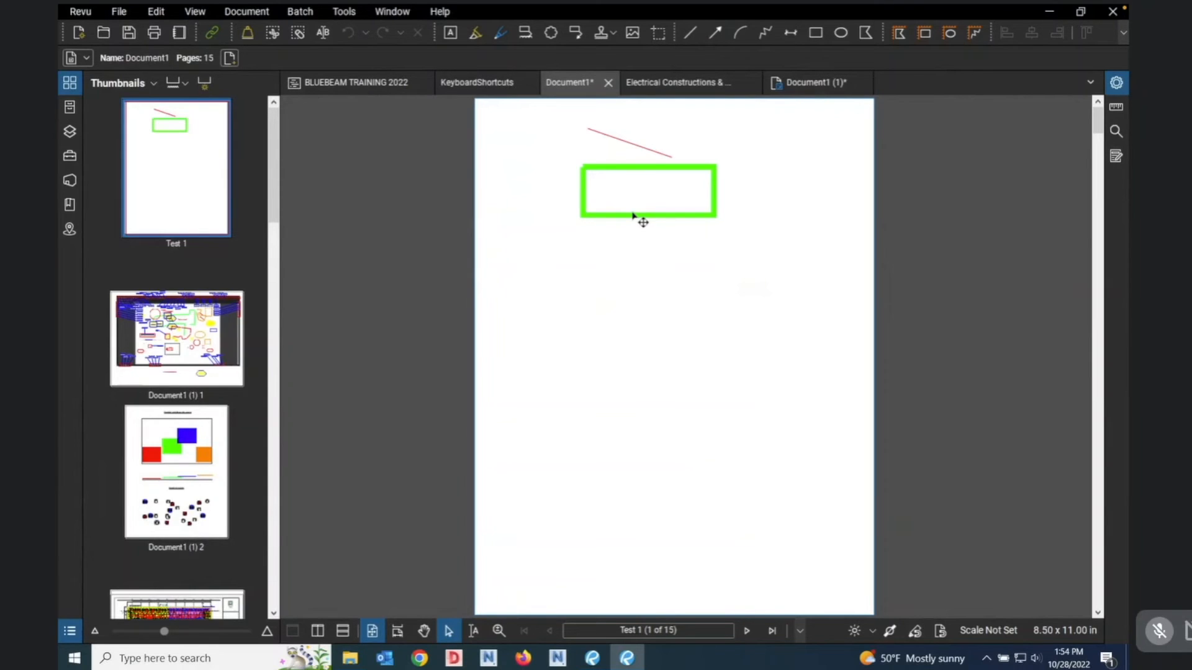
left_click(608, 87)
left_click(673, 400)
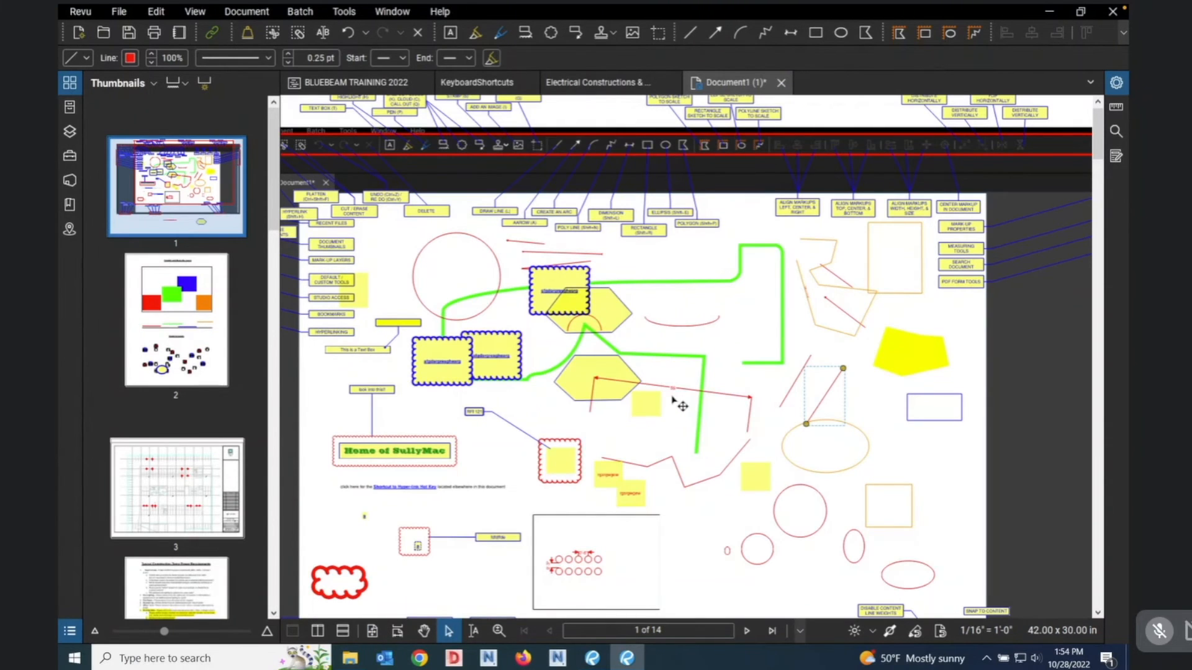
Try to reopen Document1.pdf from the recent files, keep it in the list, and open Test 1.pdf instead.
left_click(71, 108)
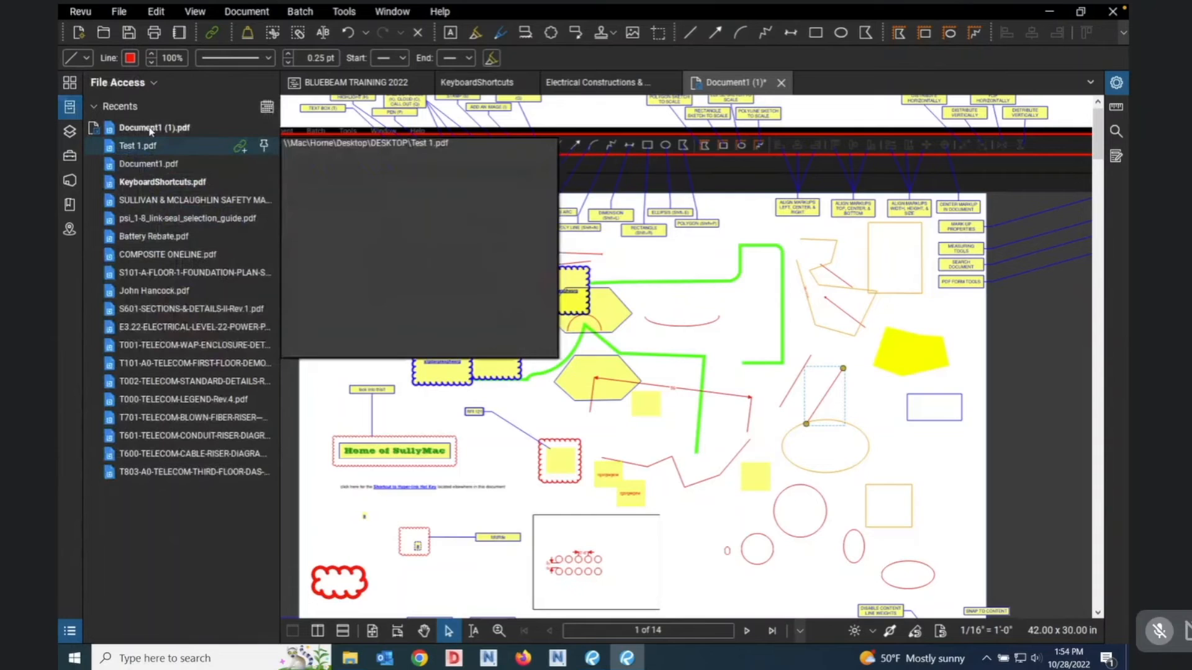
left_click(152, 165)
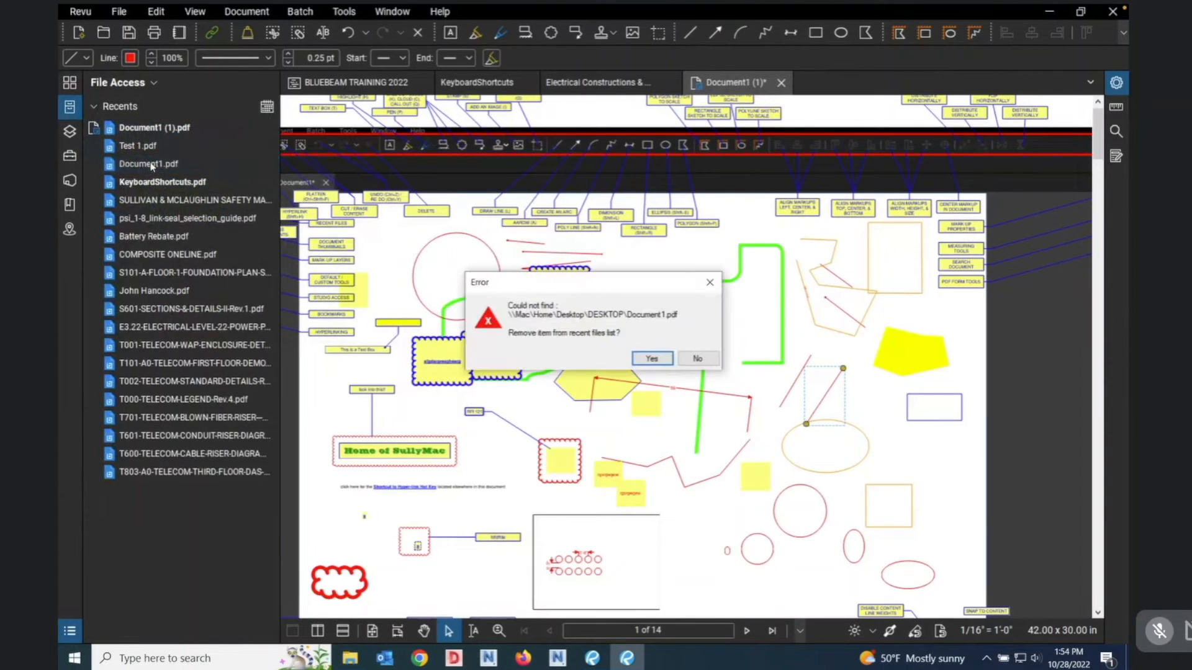
left_click(699, 358)
left_click(138, 145)
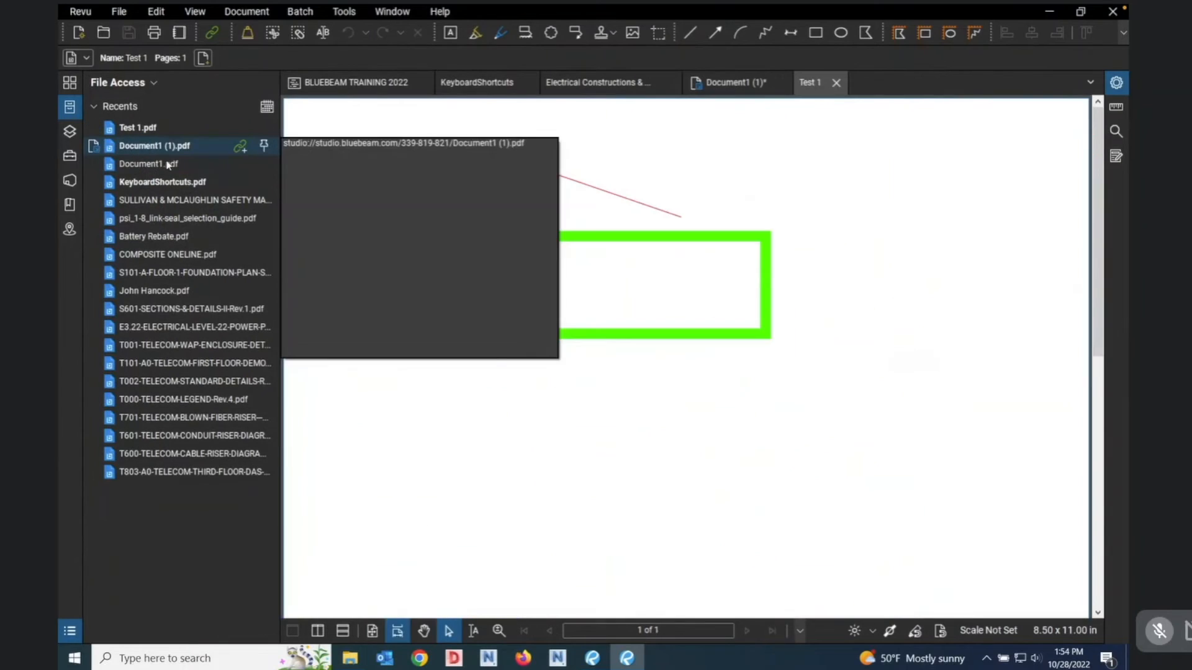
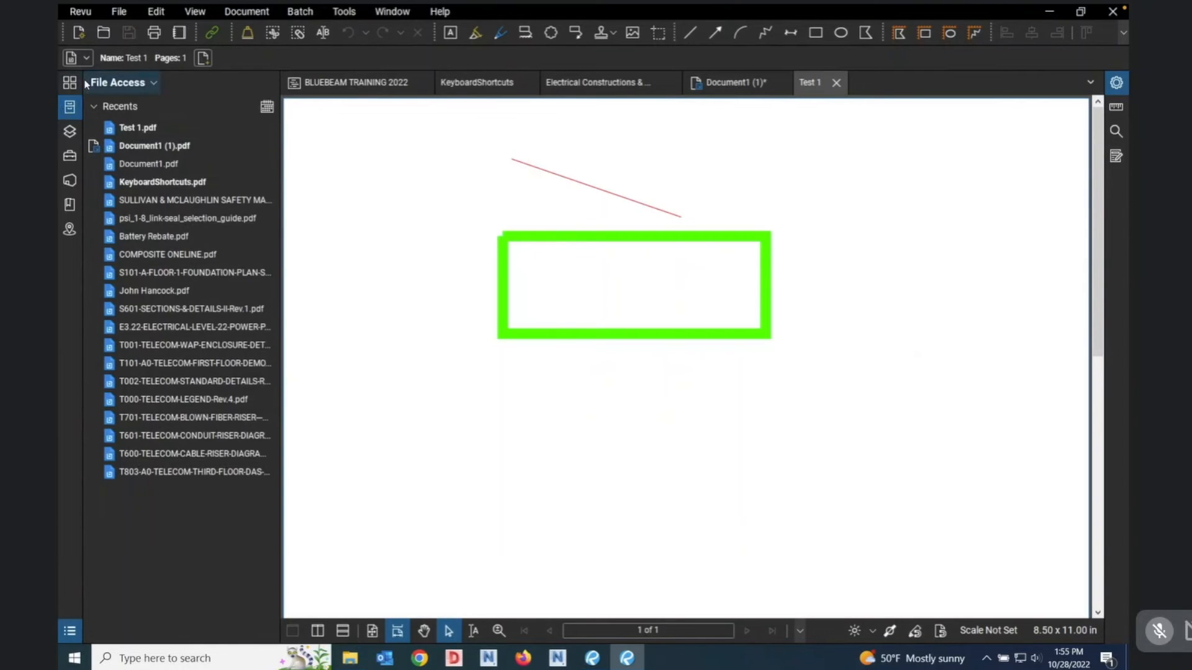
Show the page thumbnails for Test 1 and look through the page thumbnails of Document1 (1).pdf.
left_click(70, 83)
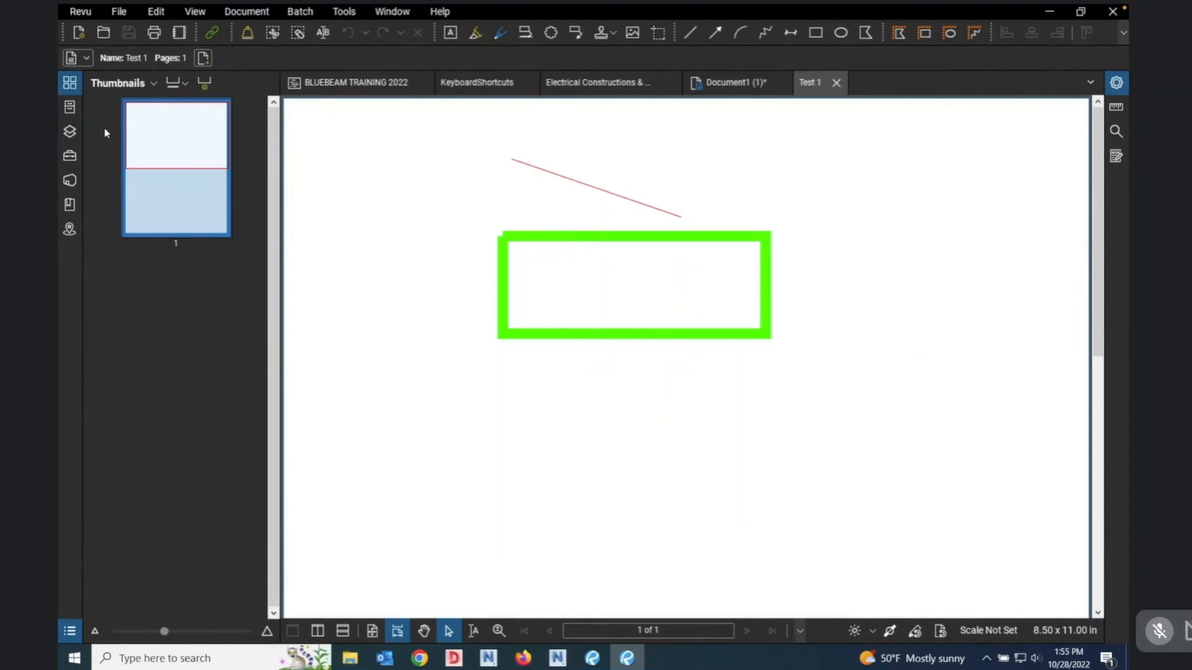
left_click(713, 85)
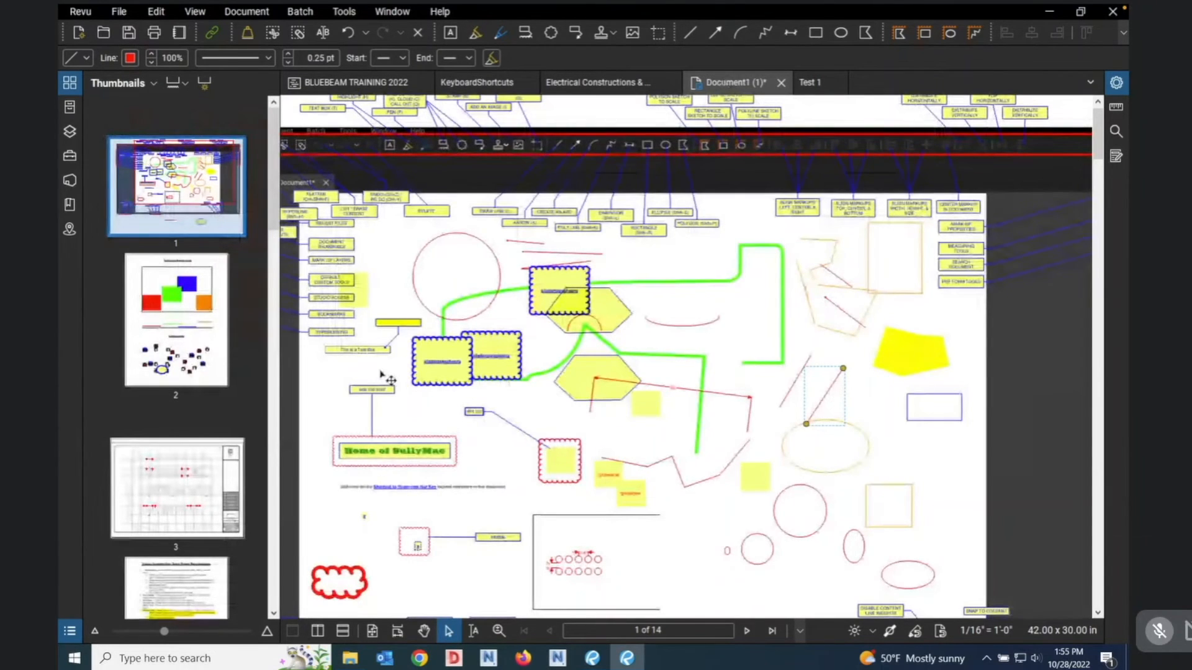
scroll(211, 410, "down", 5)
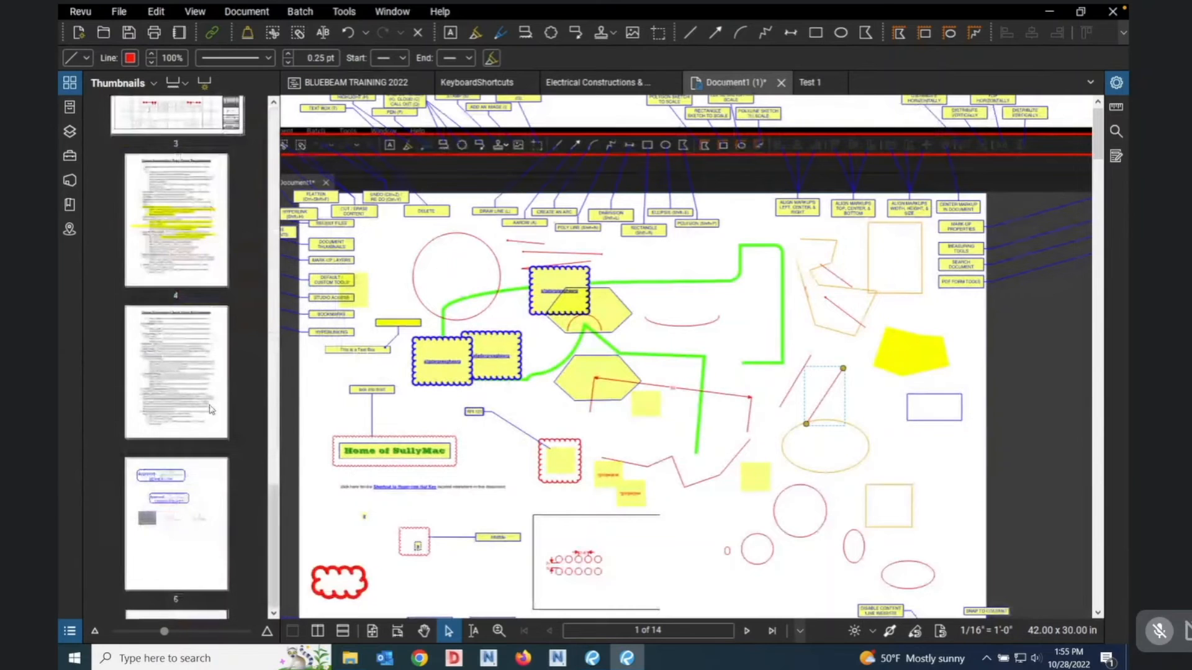
scroll(211, 410, "up", 5)
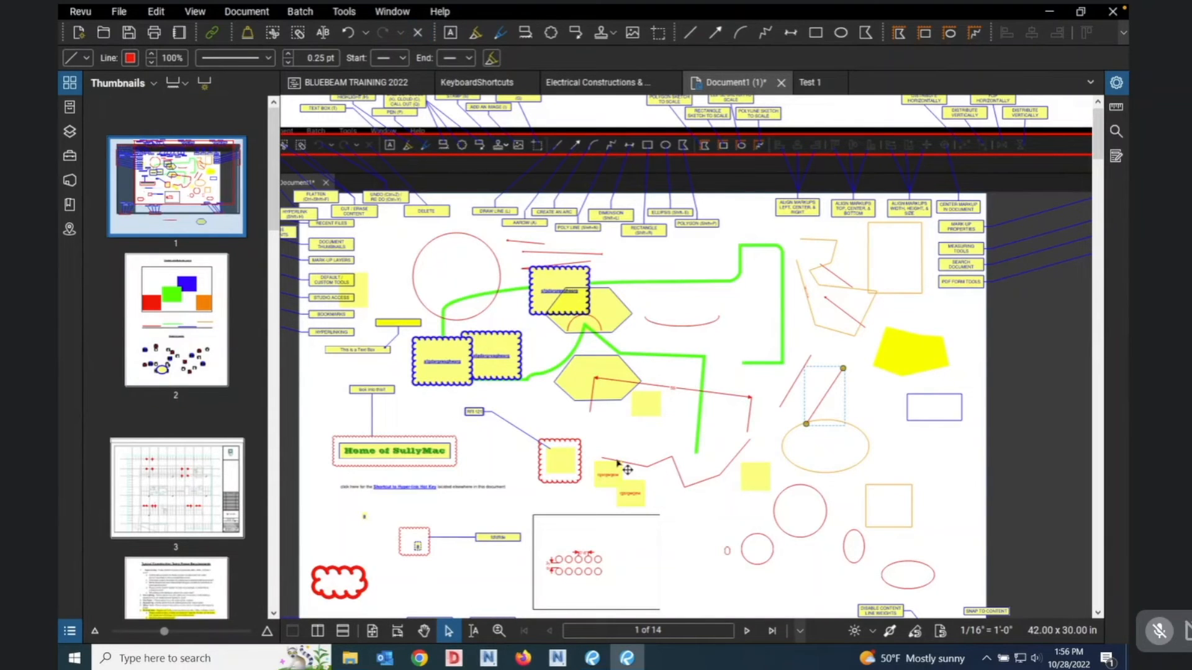
Delete the red 55 dimension and the lower yellow hexagon area markup on page 1.
scroll(667, 425, "up", 4)
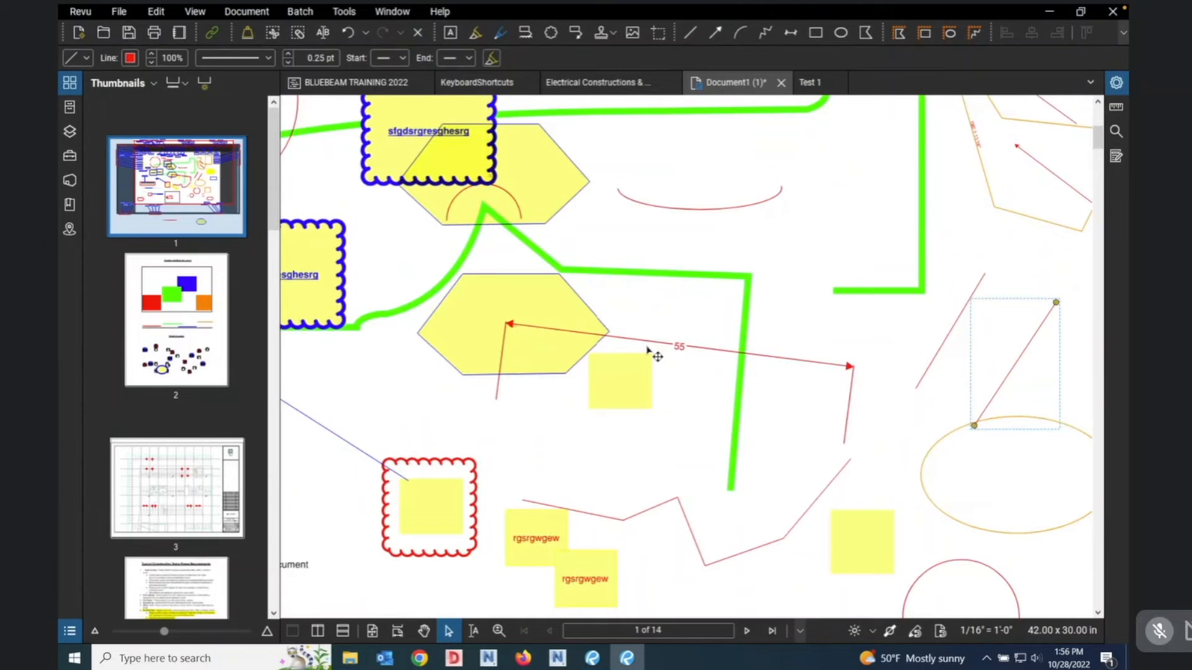
left_click(649, 344)
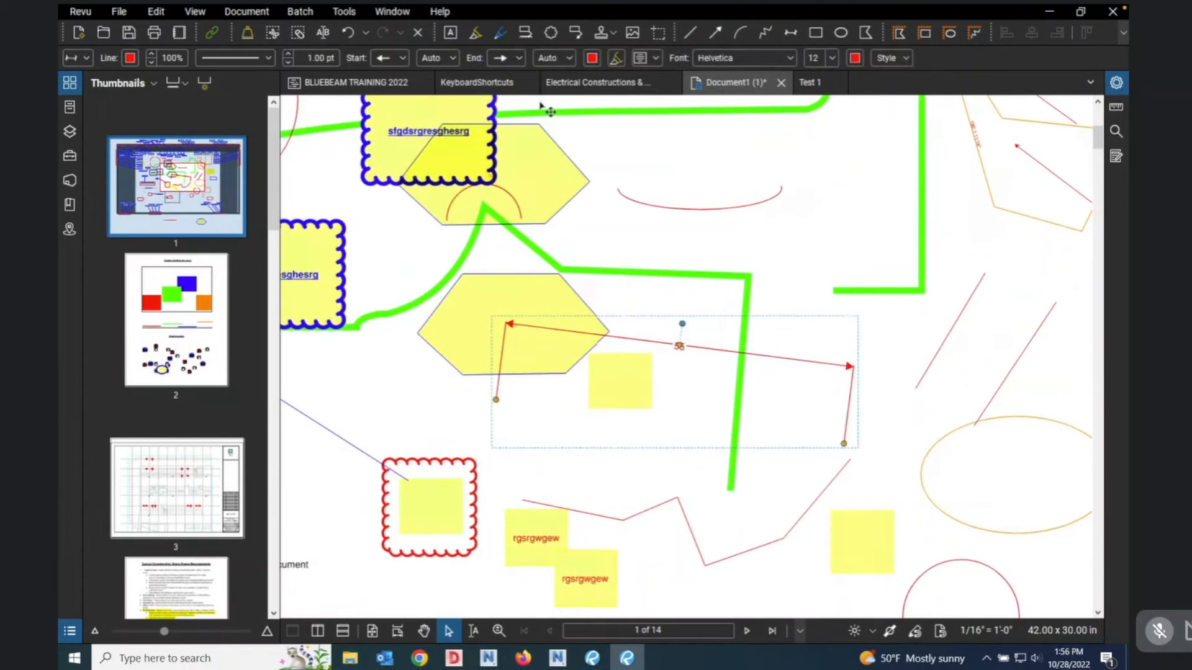
left_click(417, 32)
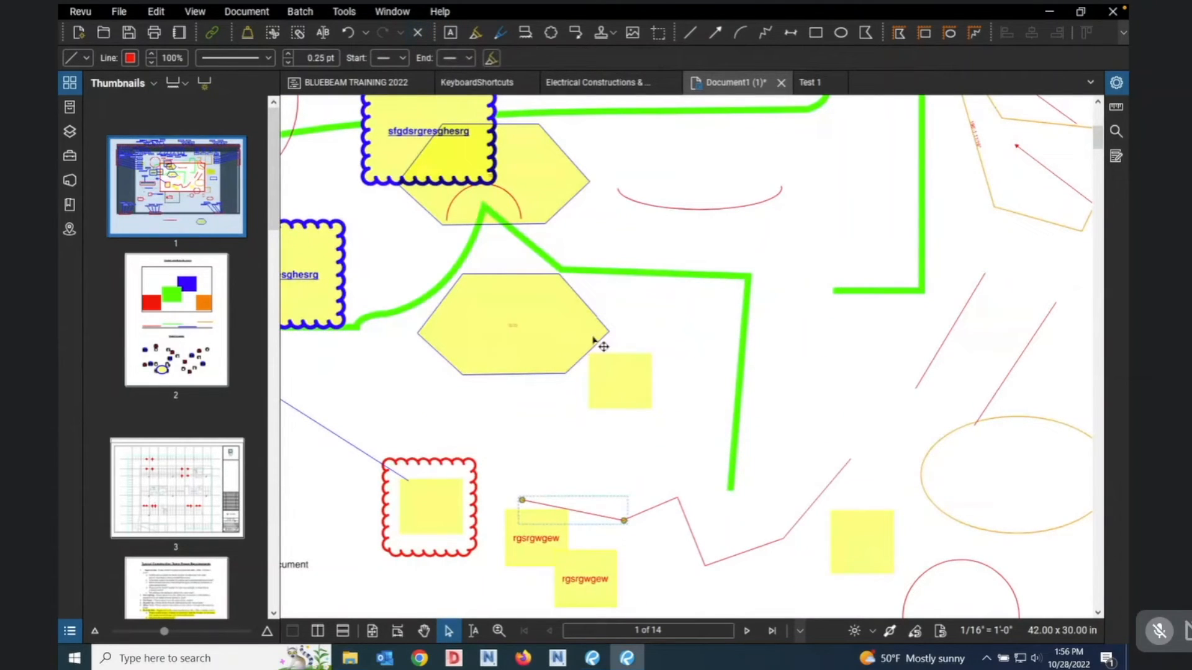
right_click(618, 379)
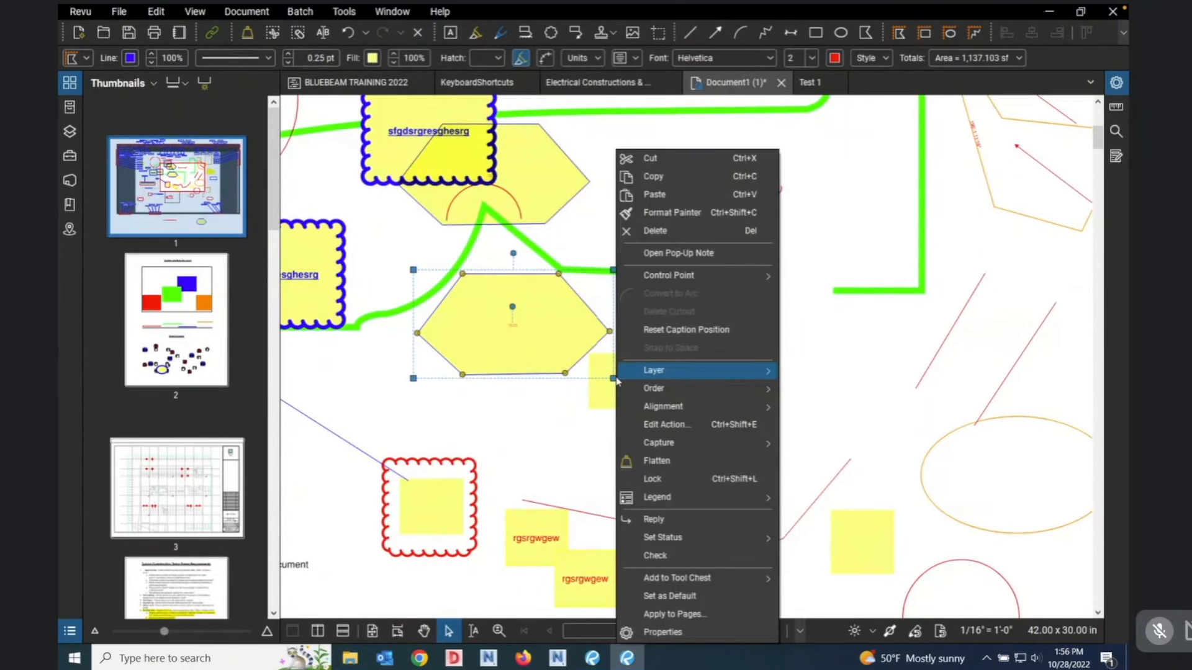
left_click(661, 232)
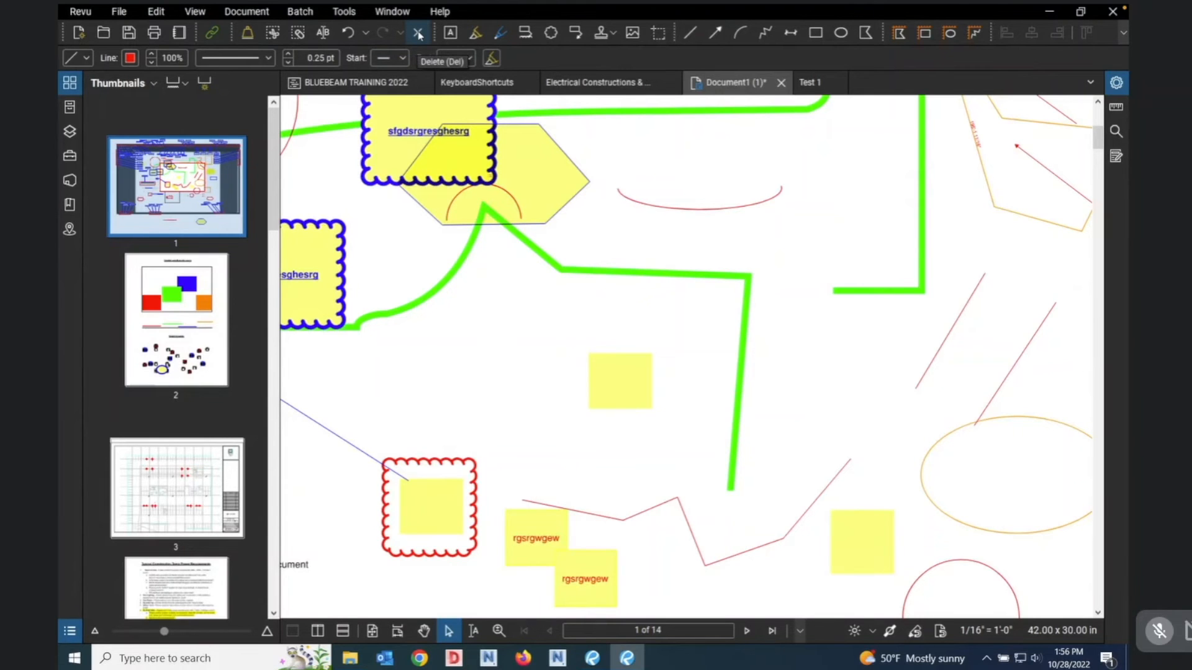
Start the Text Box tool for a new markup near the black rectangle on page 1.
scroll(633, 307, "down", 6)
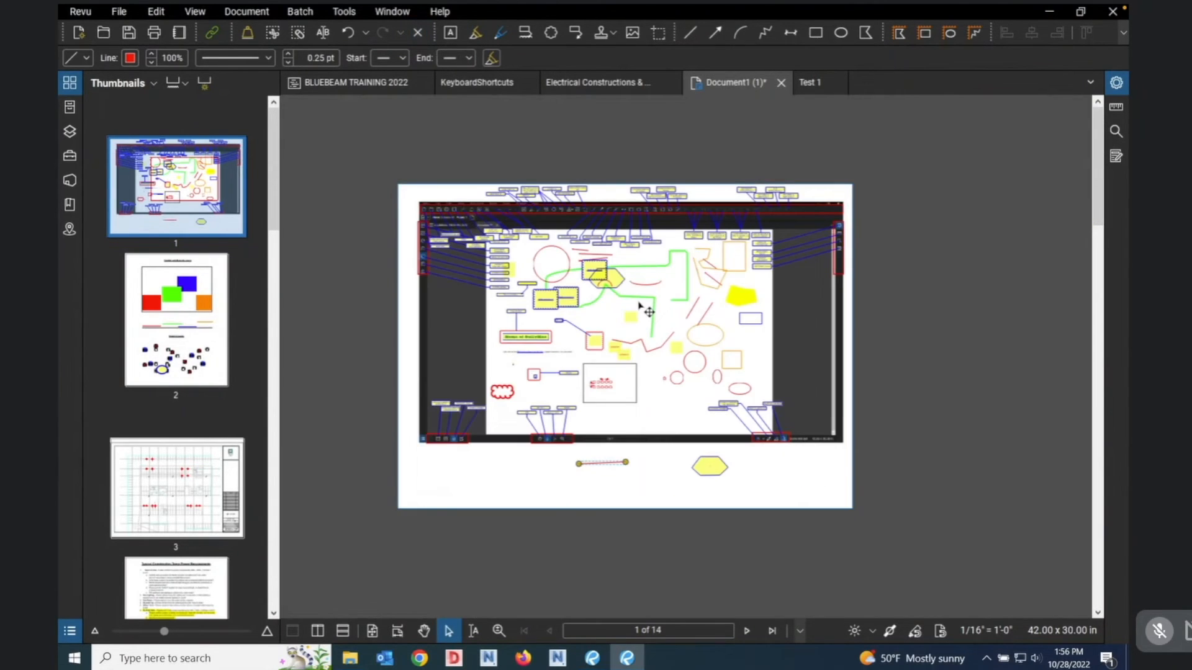
scroll(643, 307, "up", 3)
scroll(670, 310, "down", 2)
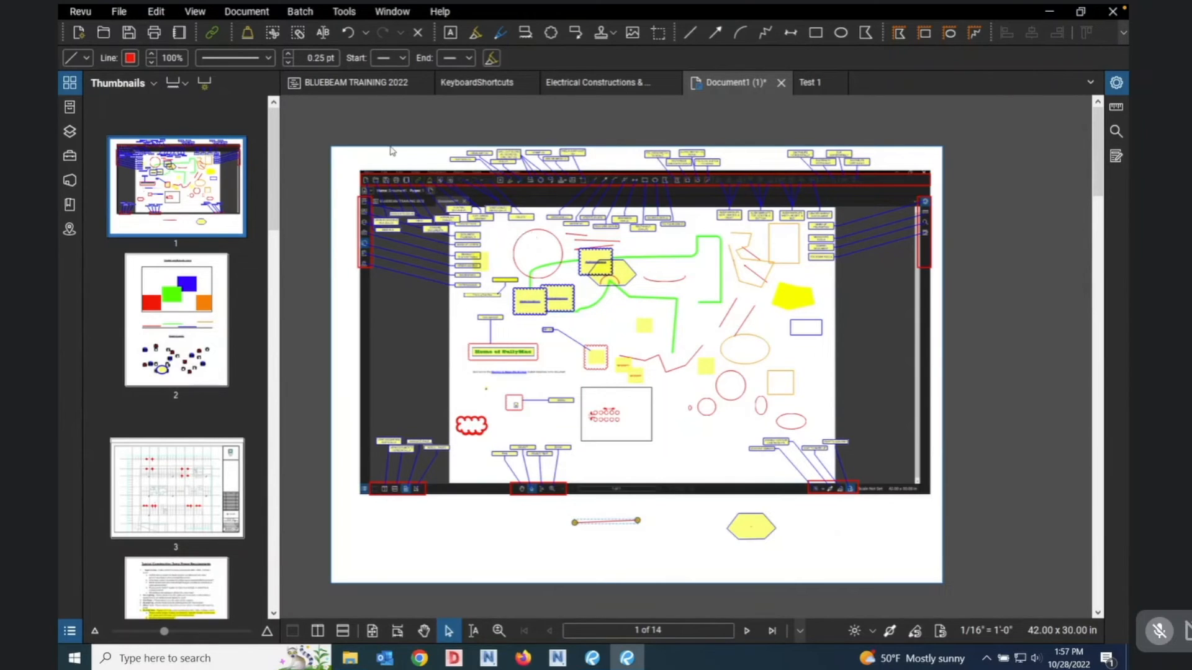
left_click(452, 33)
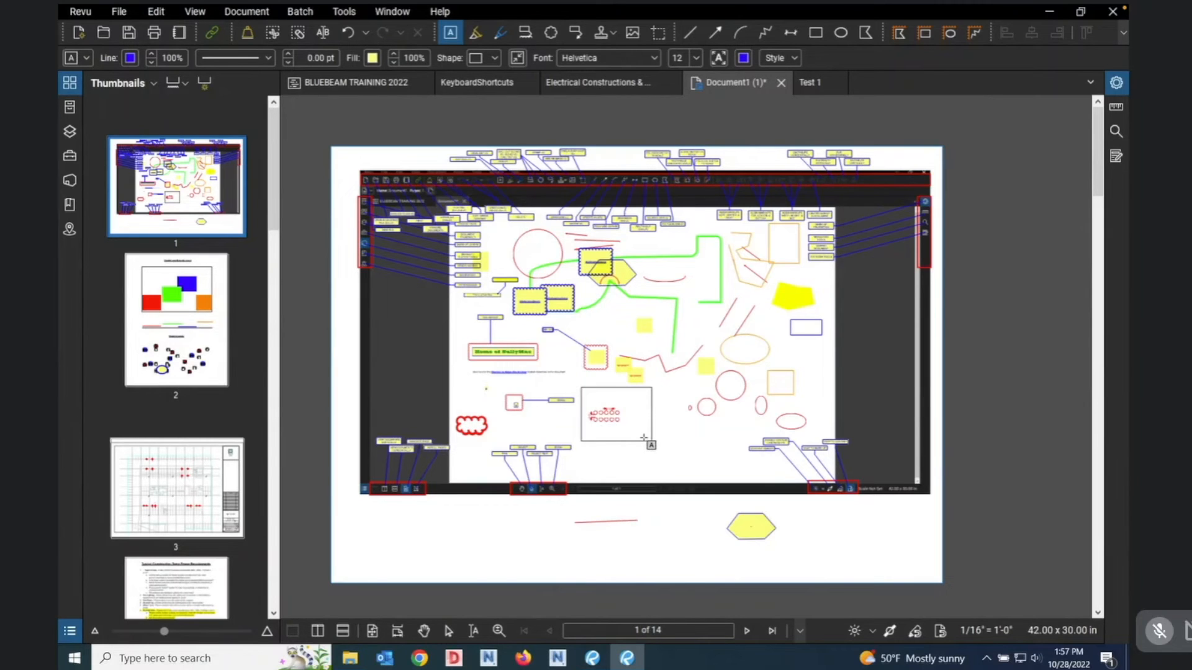
scroll(629, 452, "up", 5)
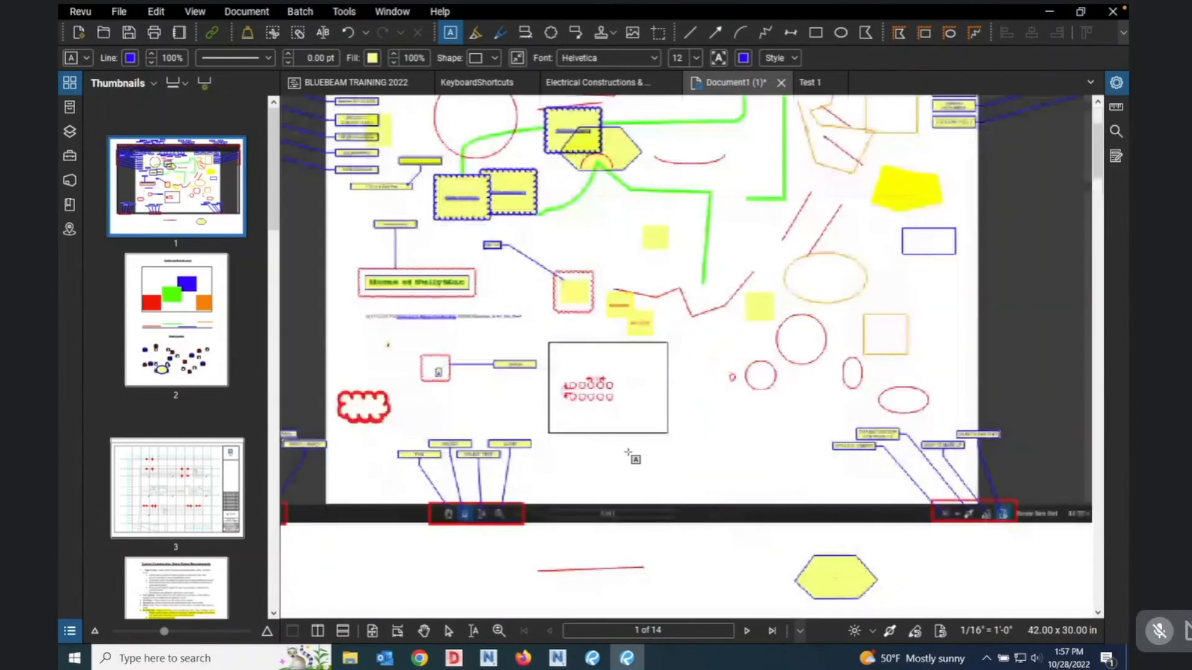
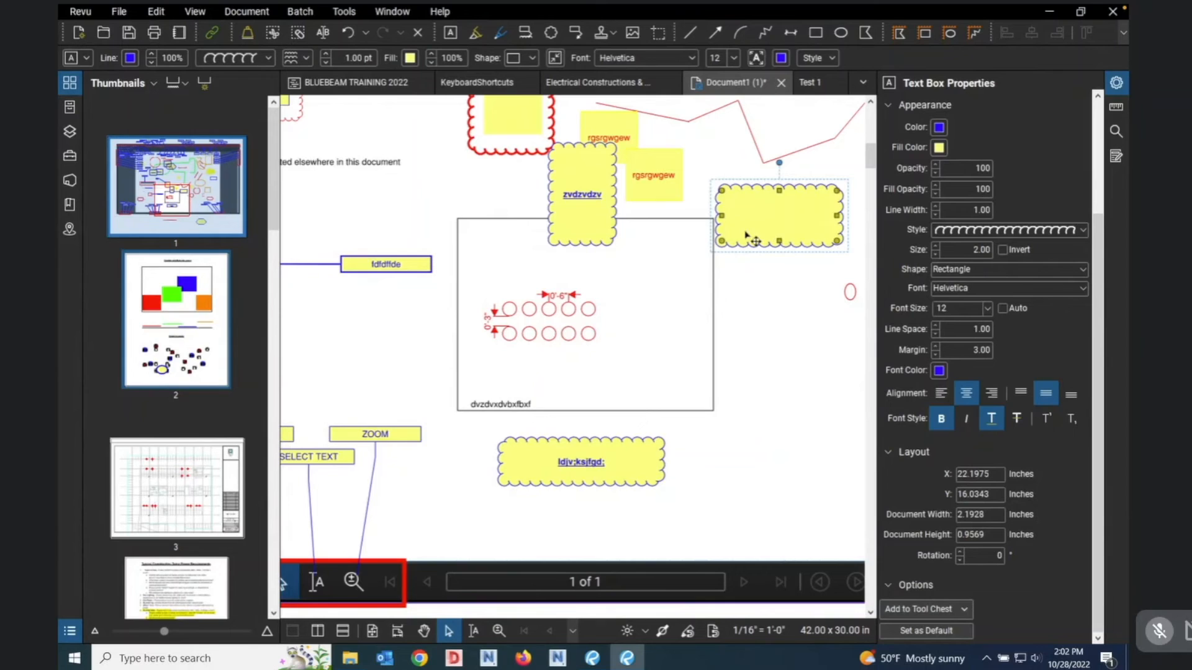
left_click(785, 295)
left_click(771, 220)
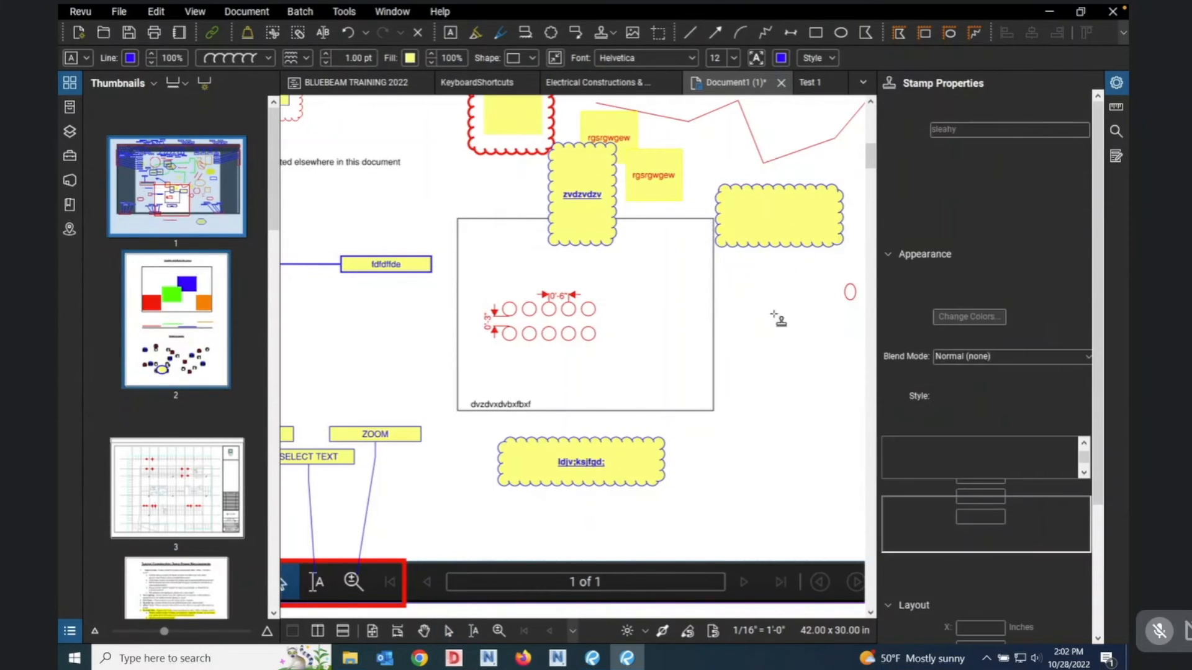
type("df")
type("sdfsdg")
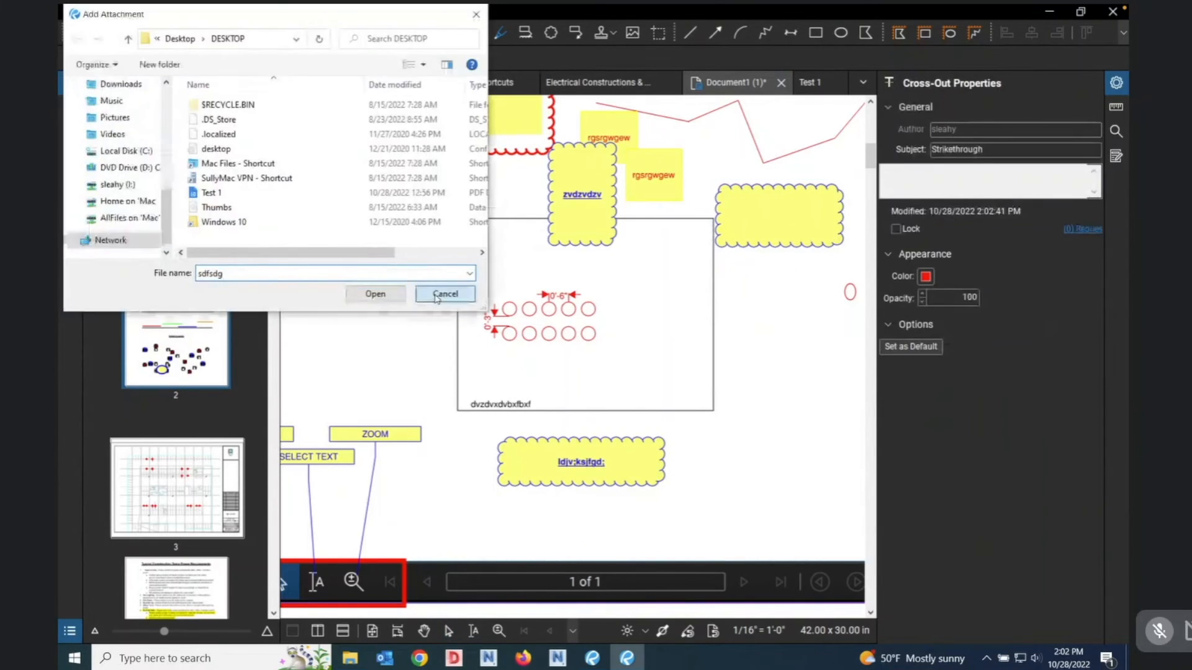
left_click(446, 294)
Enter "dgsdgszdgsdzgvds" in the empty cloud-edged yellow text box and place a copy of the box directly below it.
left_click(761, 228)
double_click(761, 227)
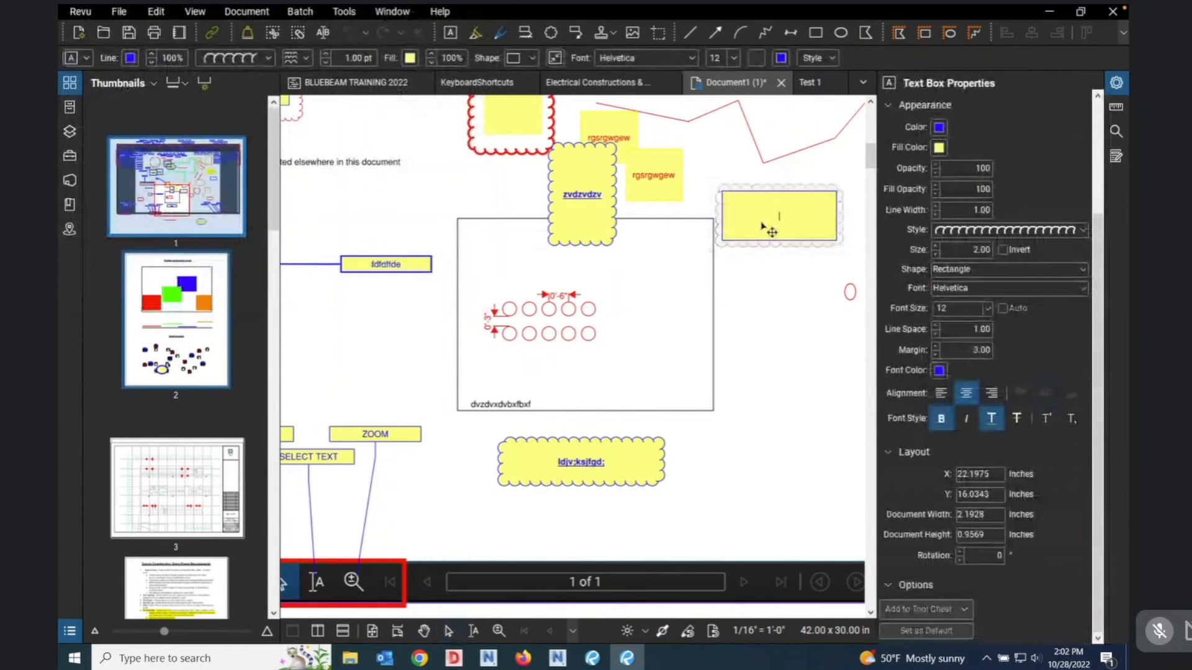
type("dgsdgszdgsdzgvds")
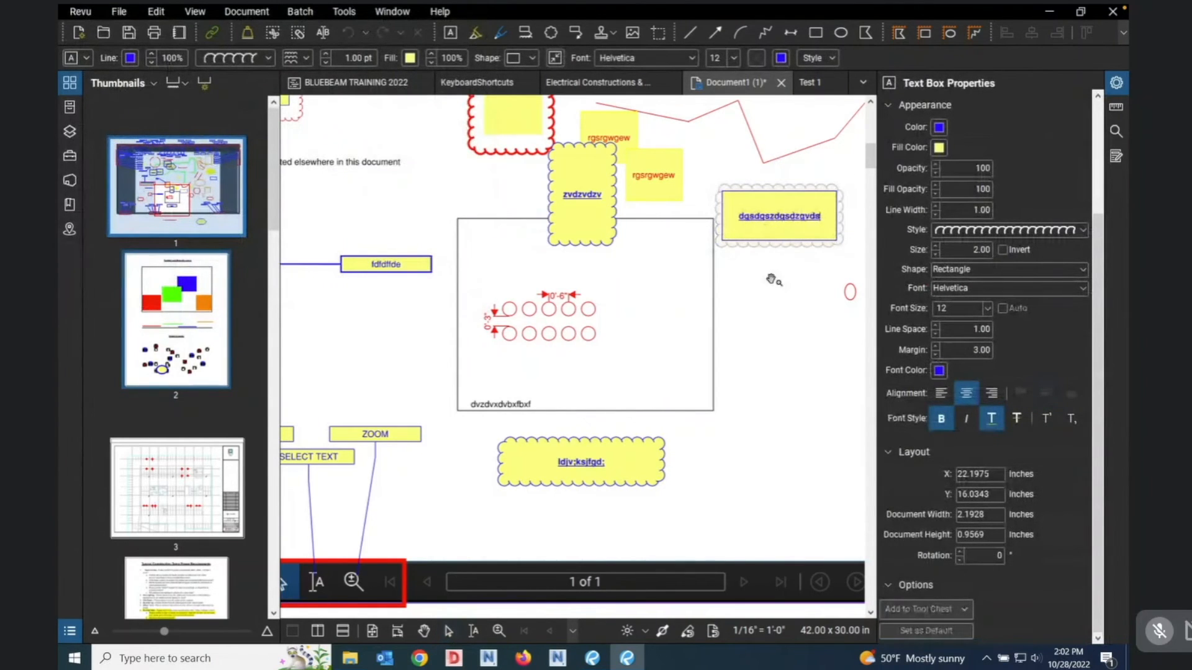
key("Escape")
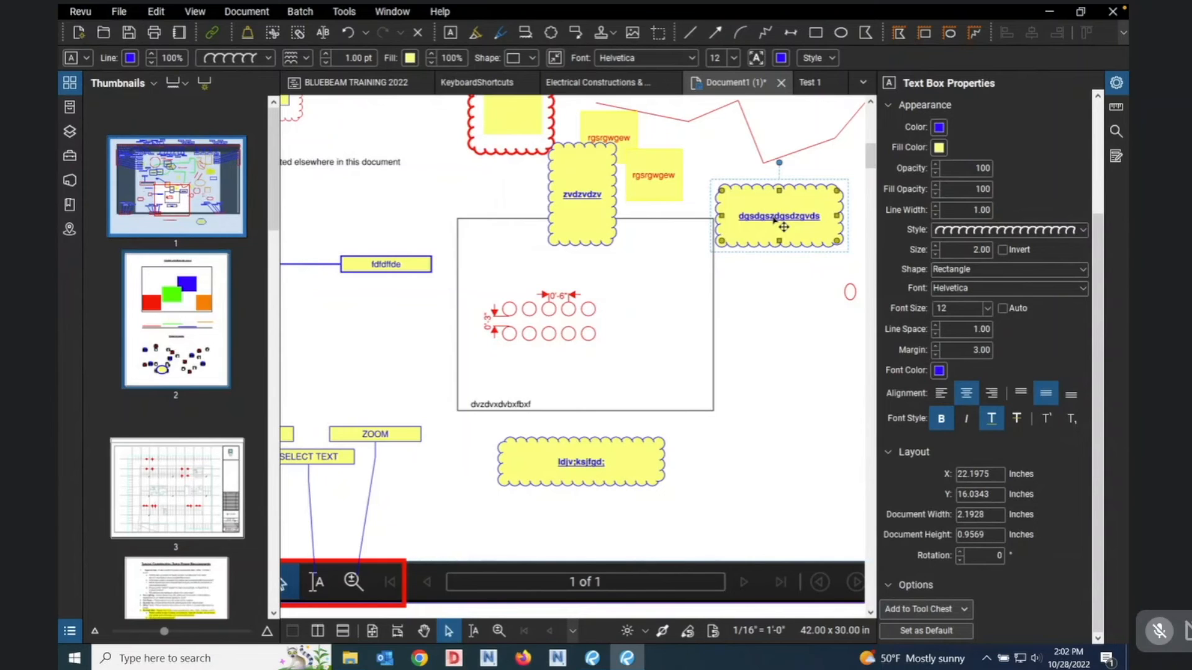
left_click_drag(774, 220, 768, 319)
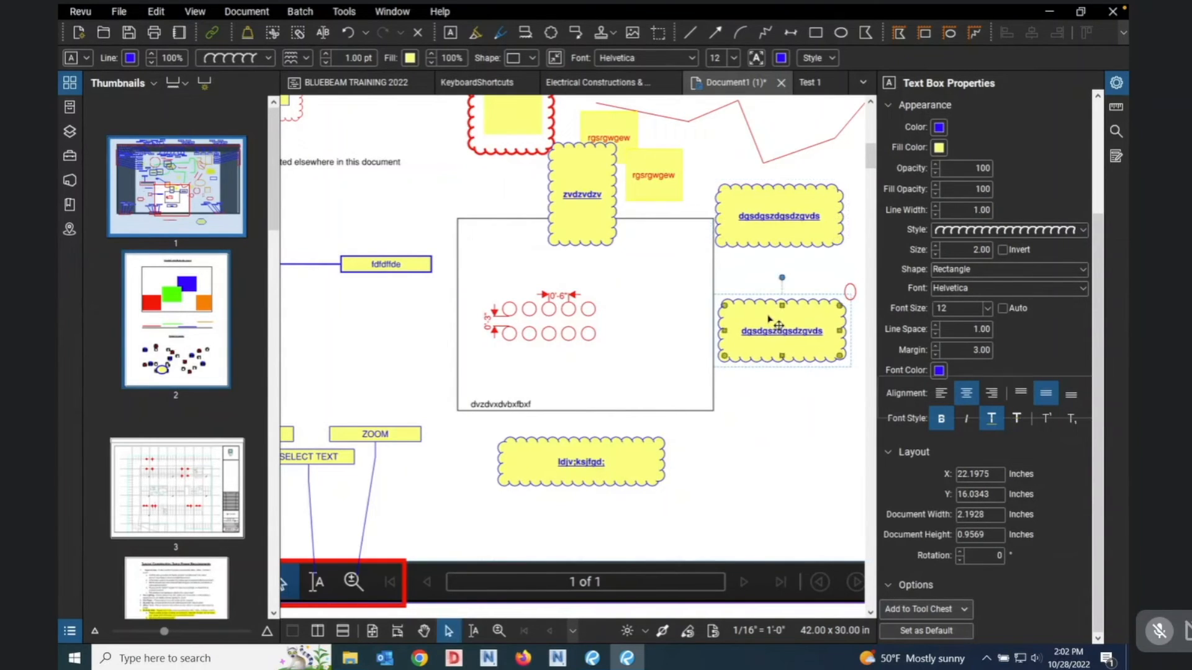
Replace the copied lower box's text with "zdvgsfdvsdv" and move the box down onto the black rectangle's right edge.
double_click(803, 340)
type("zdvgsfdvsdv")
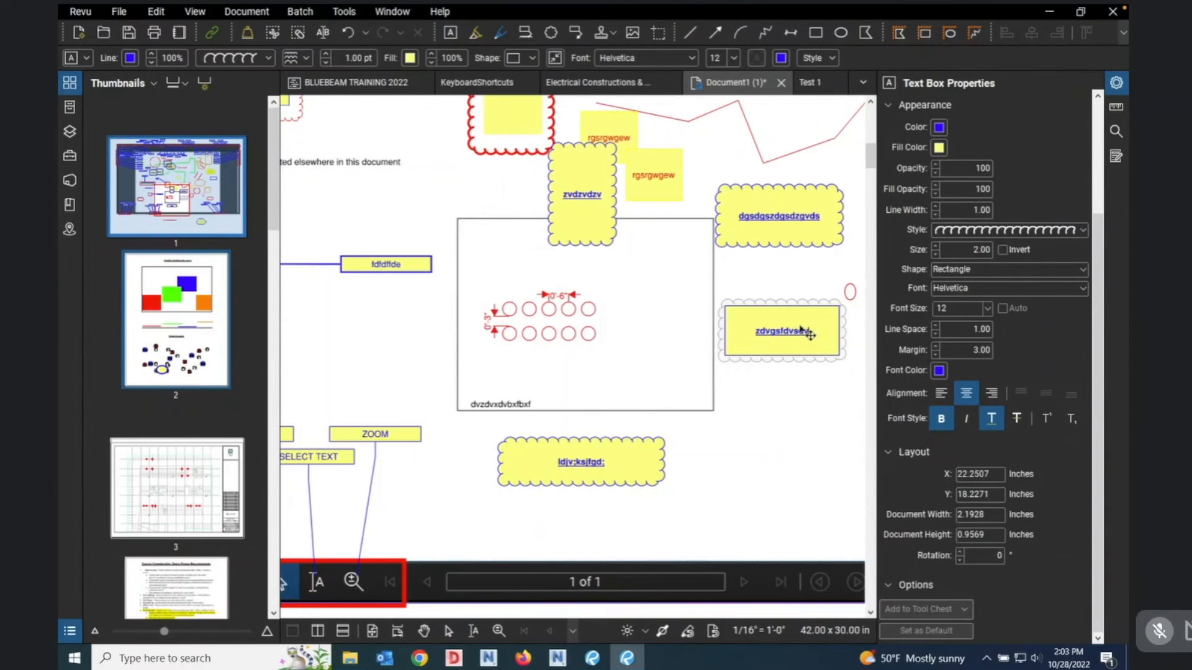
key("Escape")
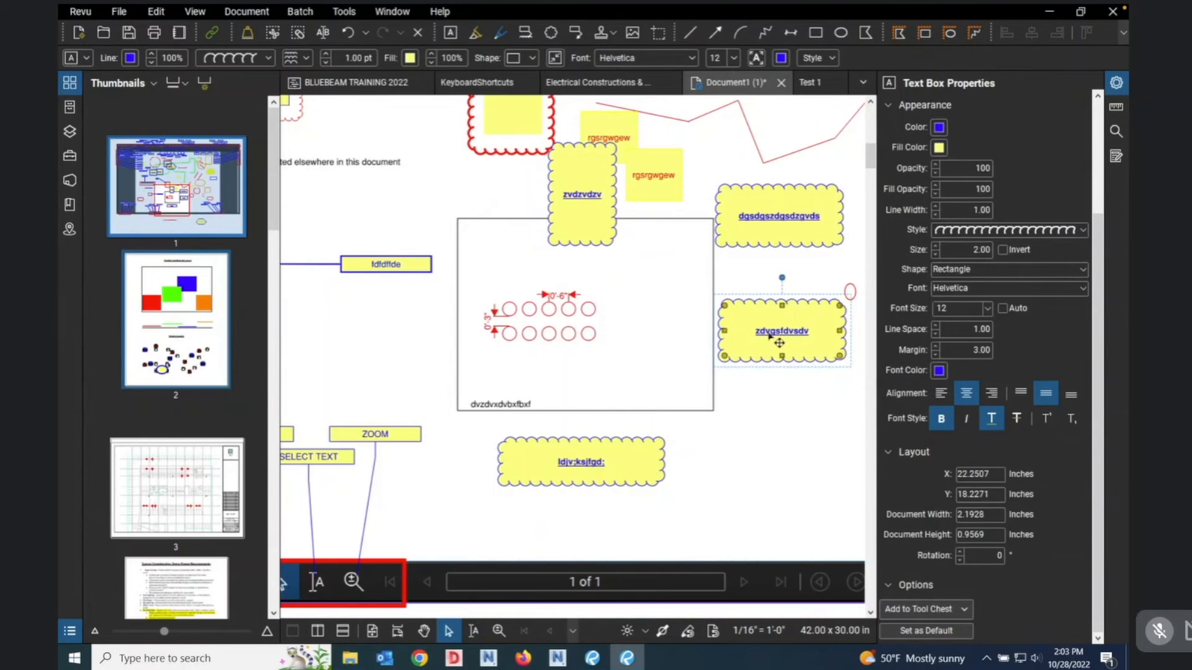
left_click_drag(748, 331, 706, 330)
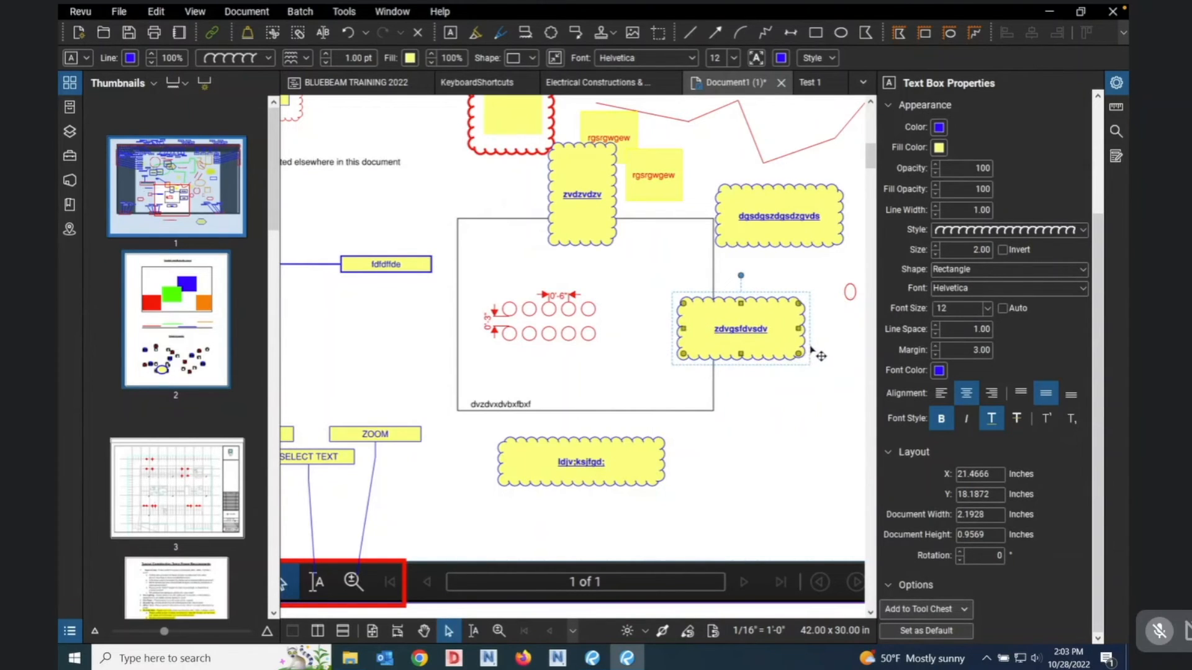
left_click_drag(769, 348, 799, 386)
Place two copies of the "zdvgsfdvsdv" box, one directly above it and one below, overlapping the "ldjv;ksjfgd;" box.
key("super")
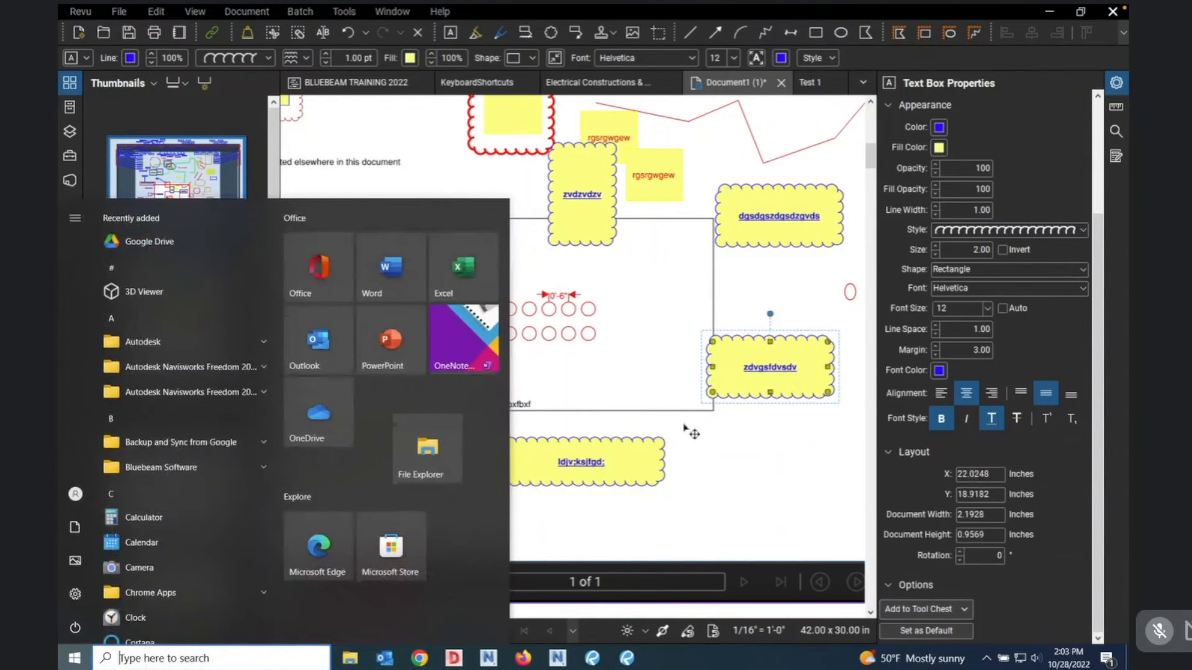
left_click(688, 469)
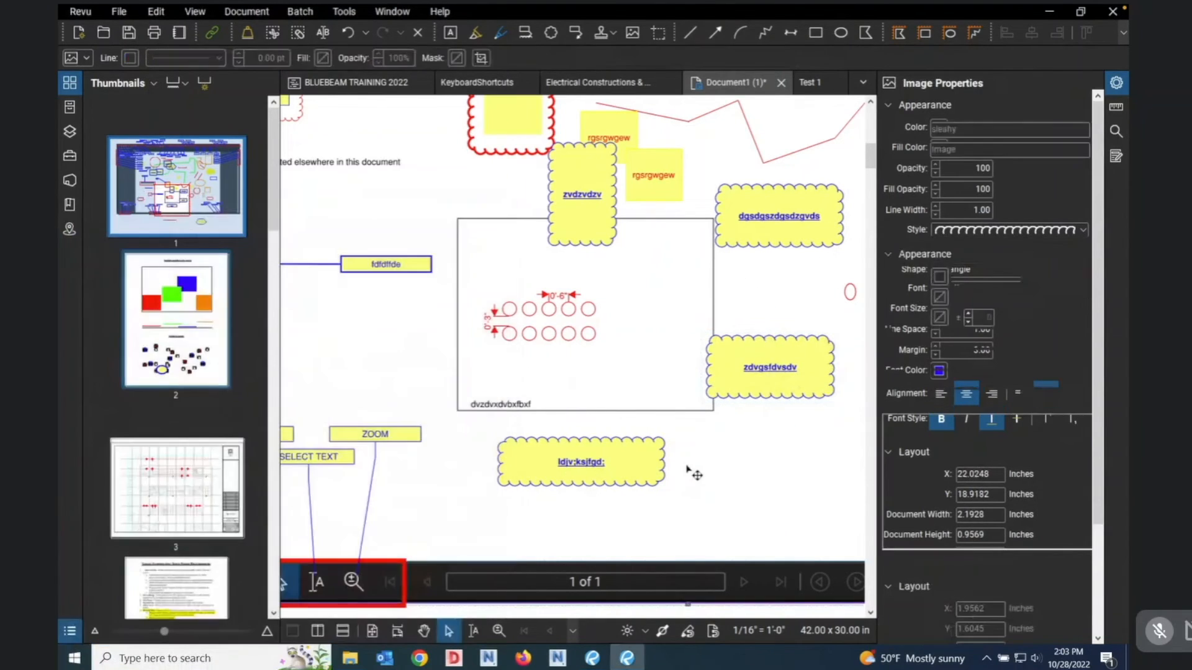
key("ctrl+v")
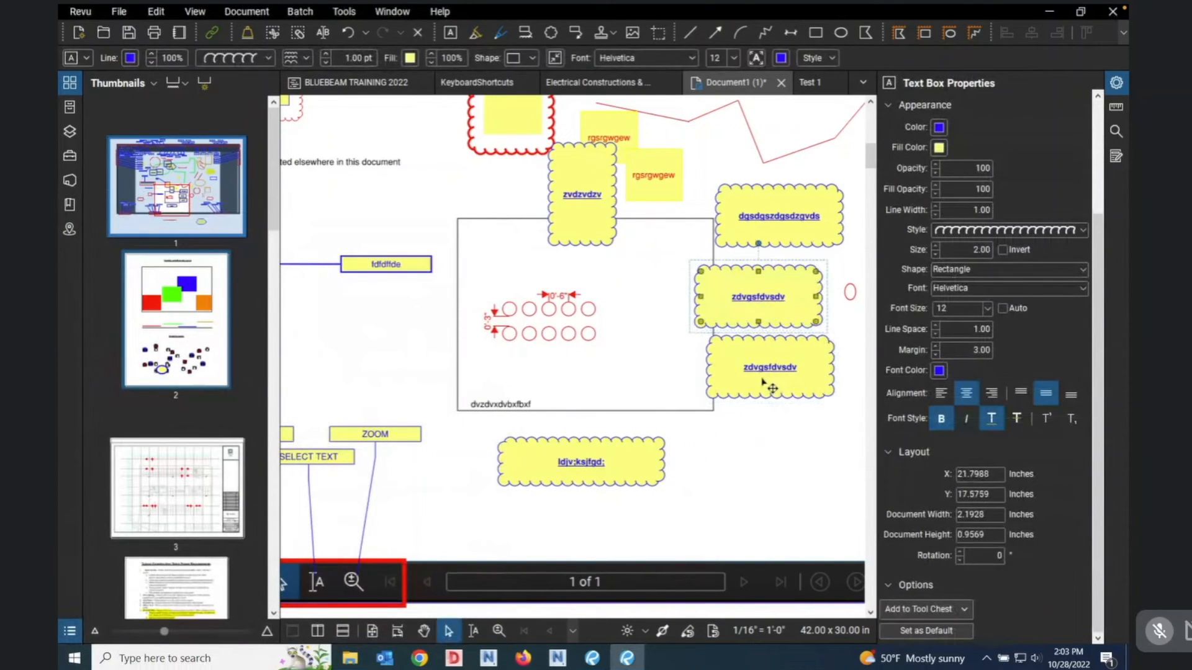
key("ctrl+v")
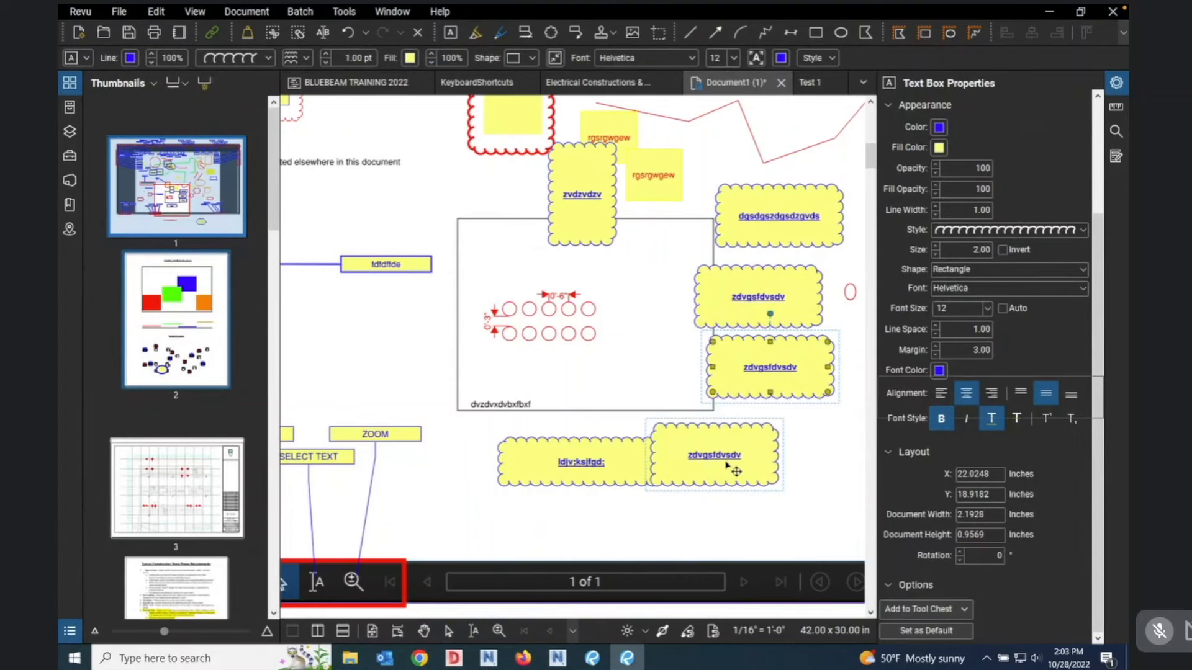
Select the four cloud-edged text boxes beside the black rectangle and align their right edges to the lowest box.
left_click(732, 467)
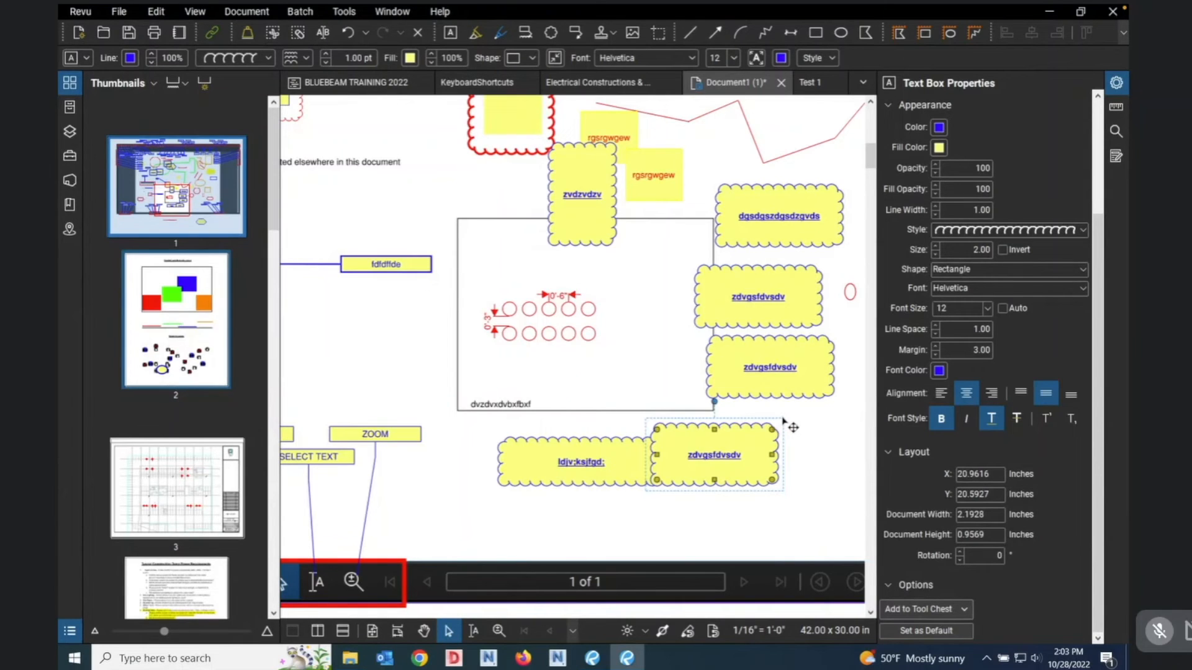
left_click(781, 380, "shift")
left_click(758, 297, "shift")
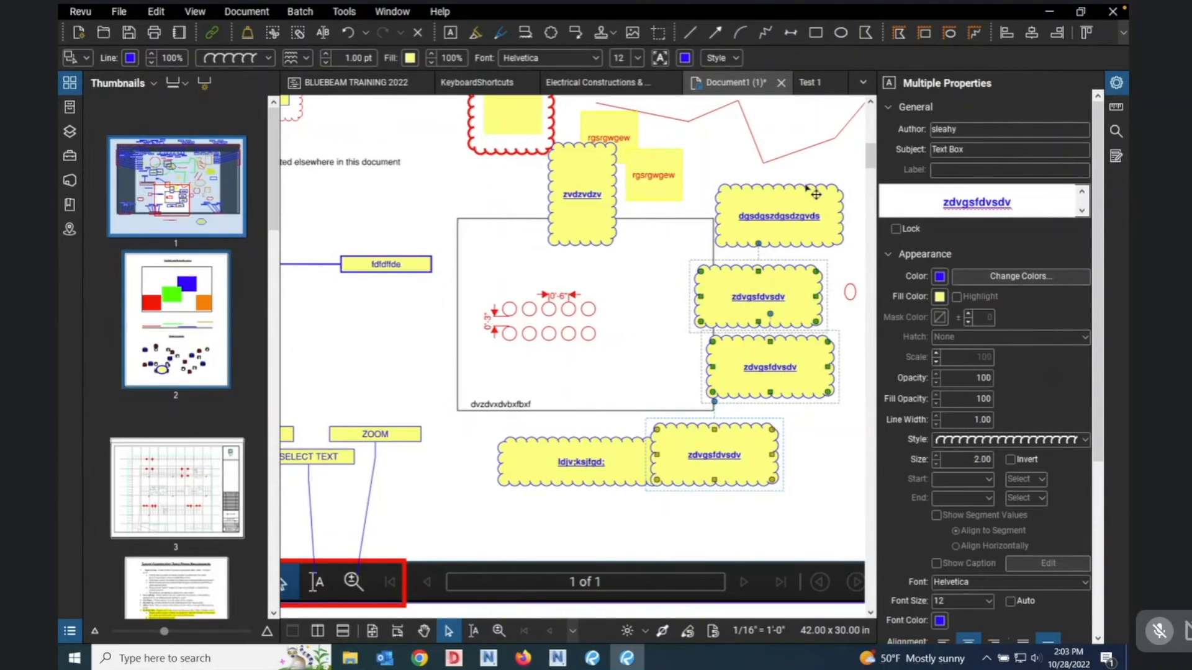
left_click(789, 238, "shift")
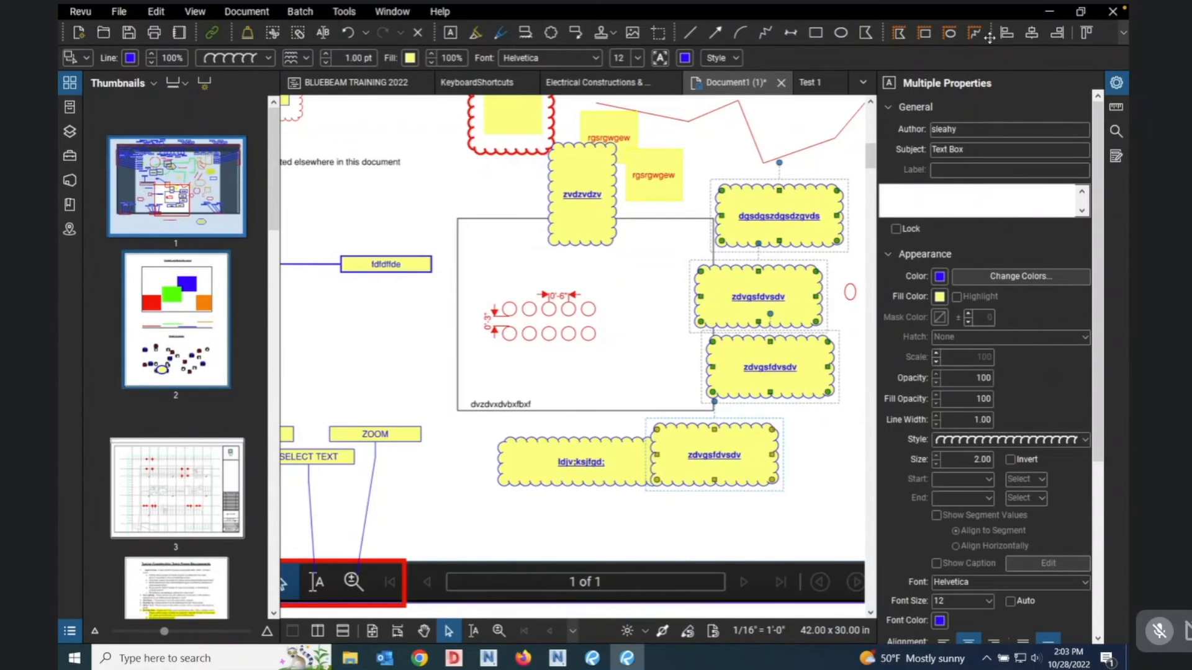
left_click(1059, 36)
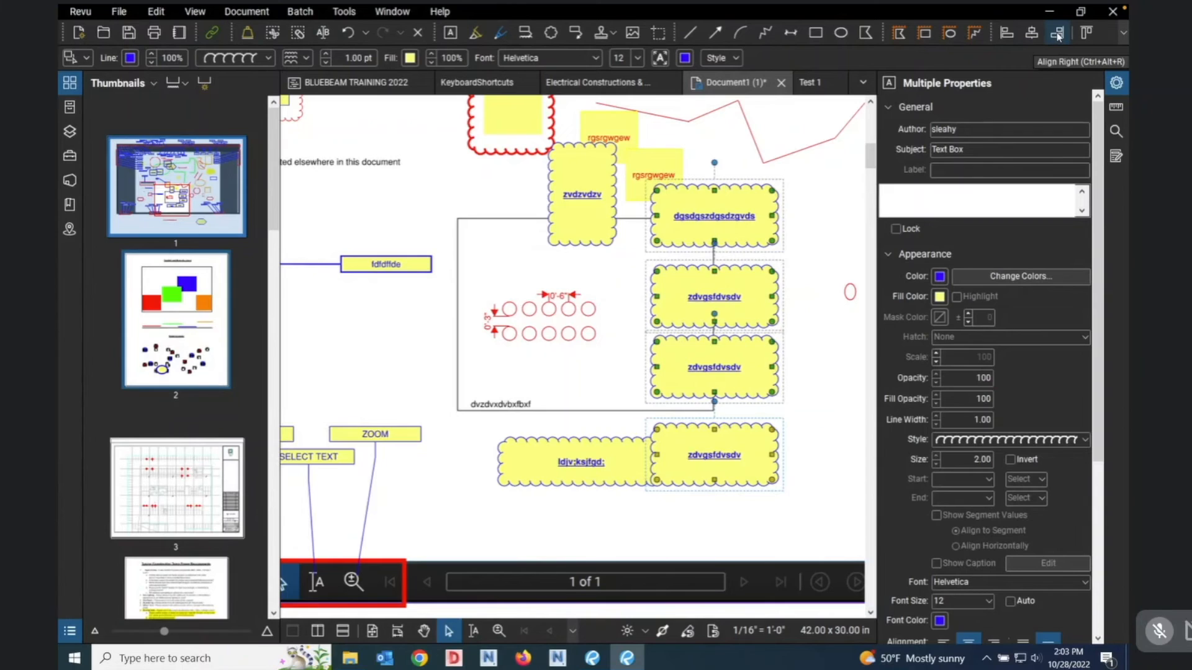
Move the four aligned text boxes together to the right, clear of the black rectangle.
left_click(740, 221)
left_click_drag(740, 221, 799, 228)
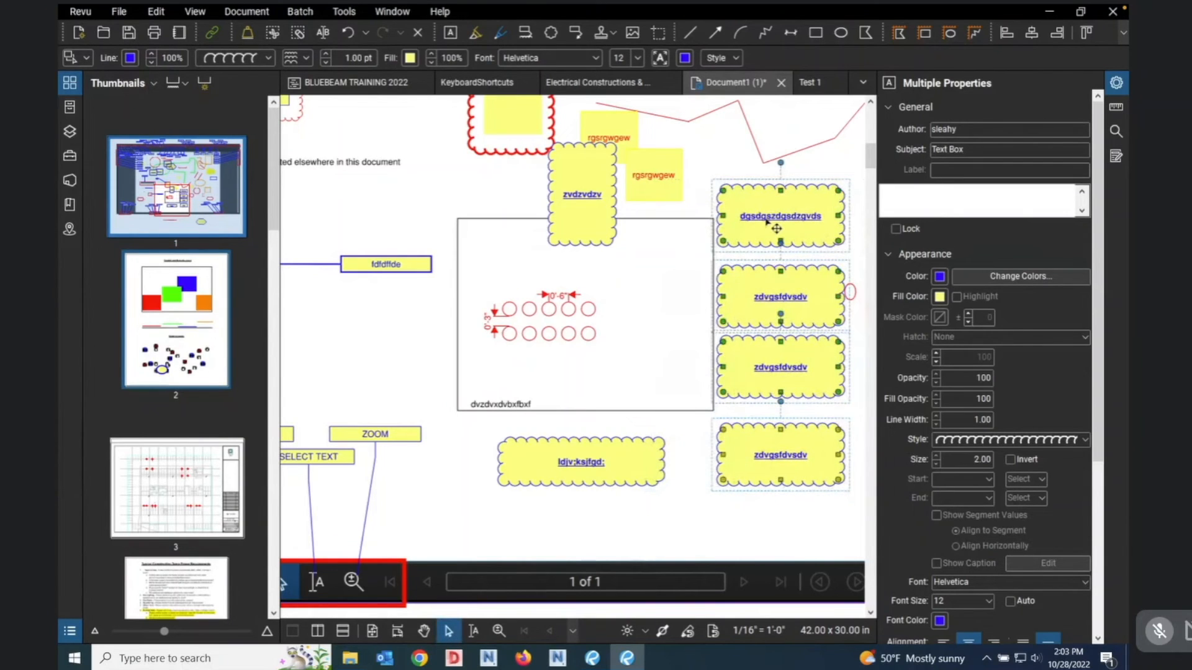
left_click_drag(768, 222, 792, 221)
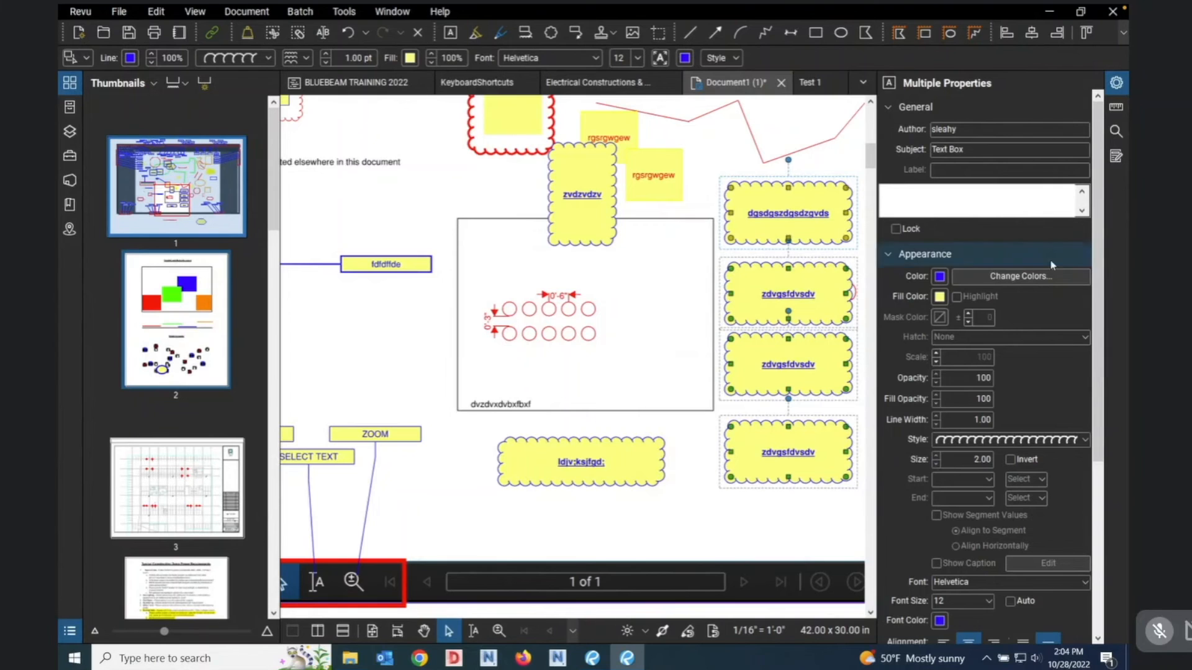
Switch to File Explorer and try to import the Operations profile from the Desktop's BlueBeam Training folder.
scroll(645, 513, "down", 5)
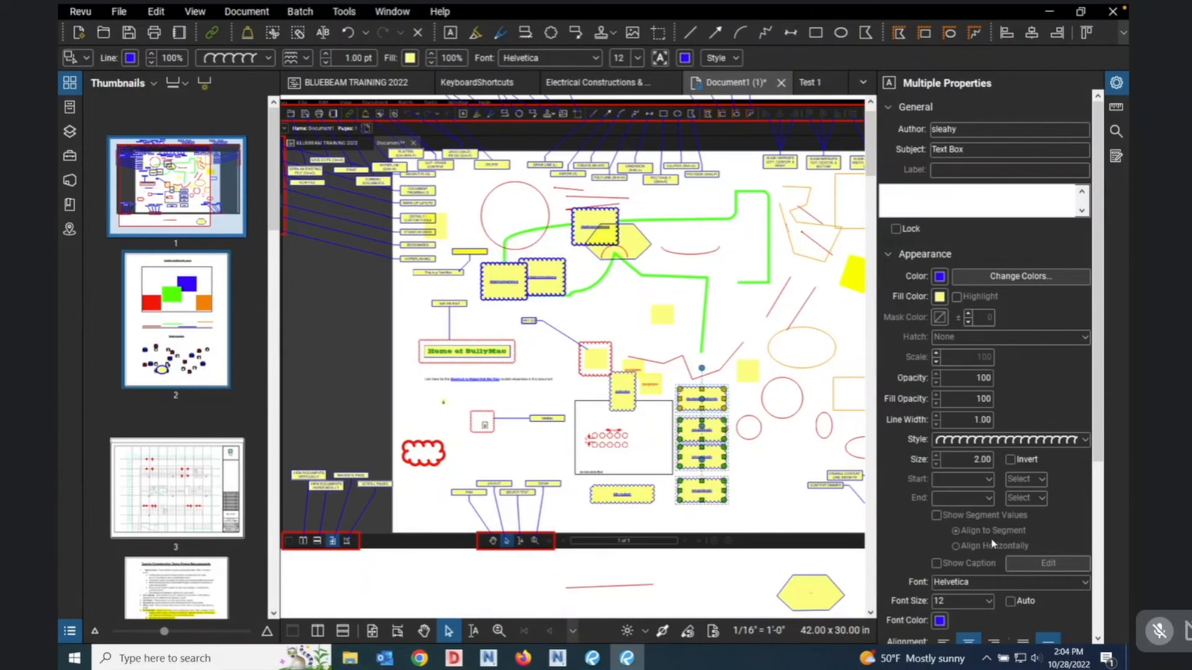
mouse_move(561, 39)
mouse_move(350, 663)
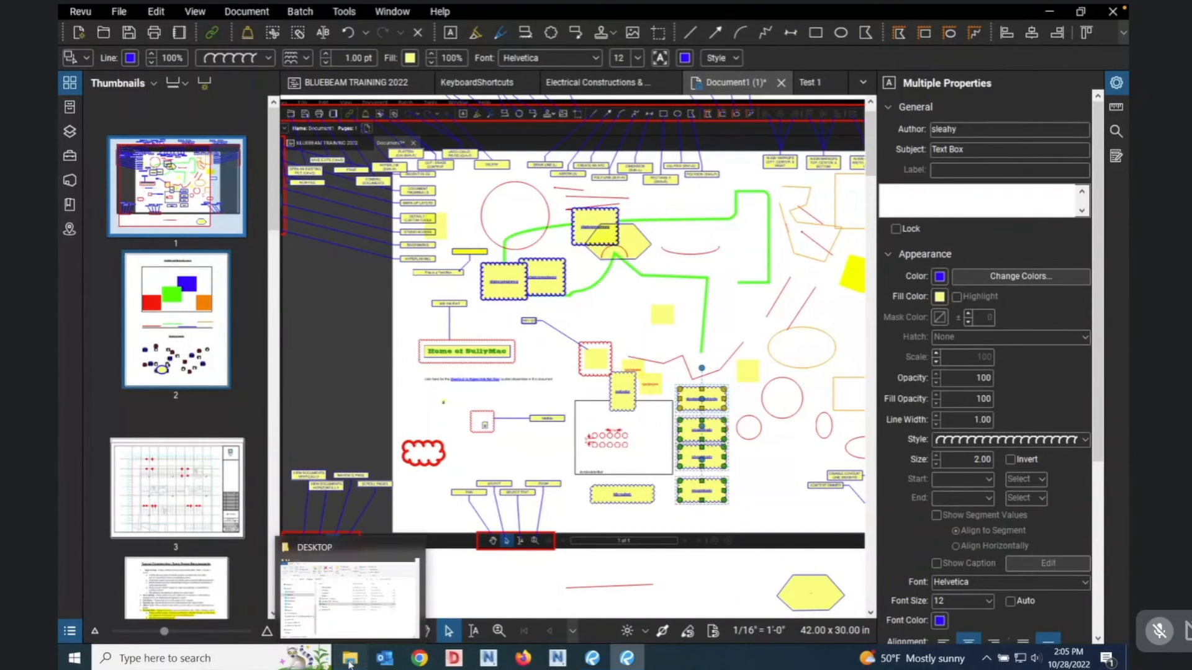
left_click(350, 663)
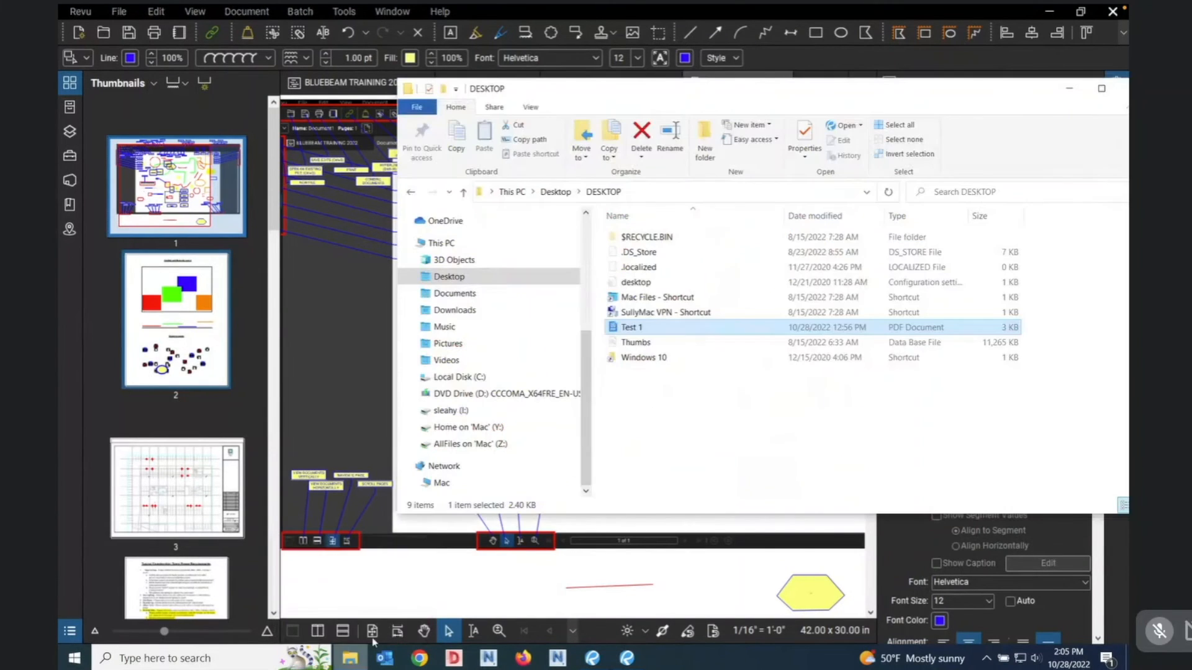
left_click(452, 277)
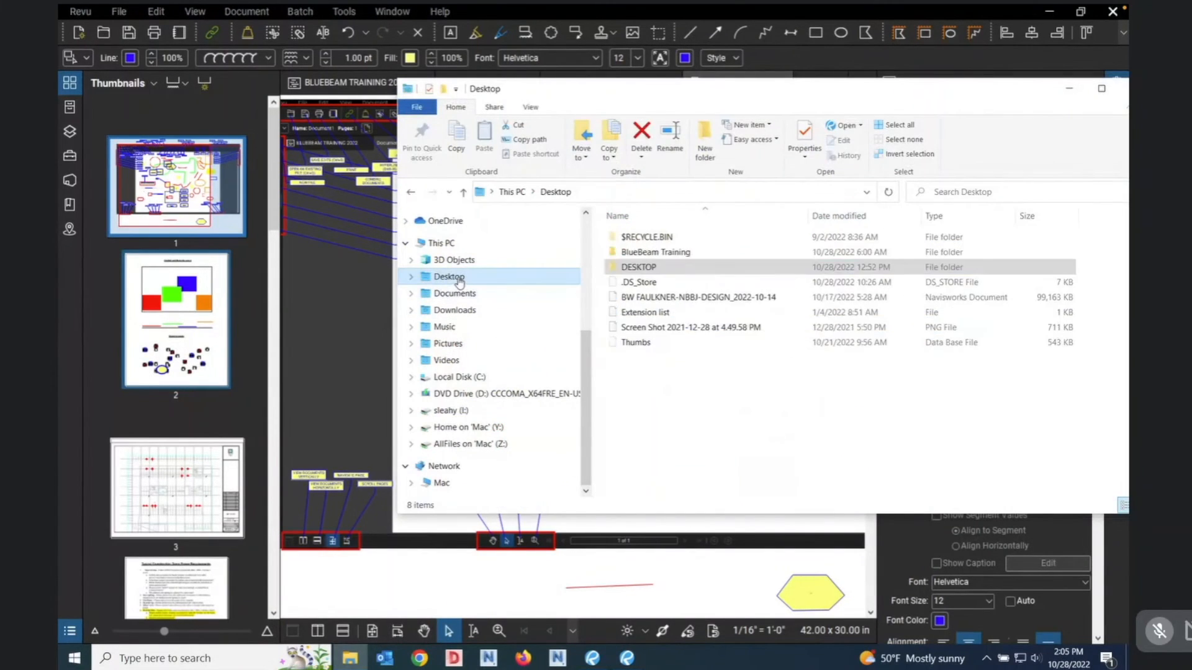
left_click(669, 253)
double_click(670, 254)
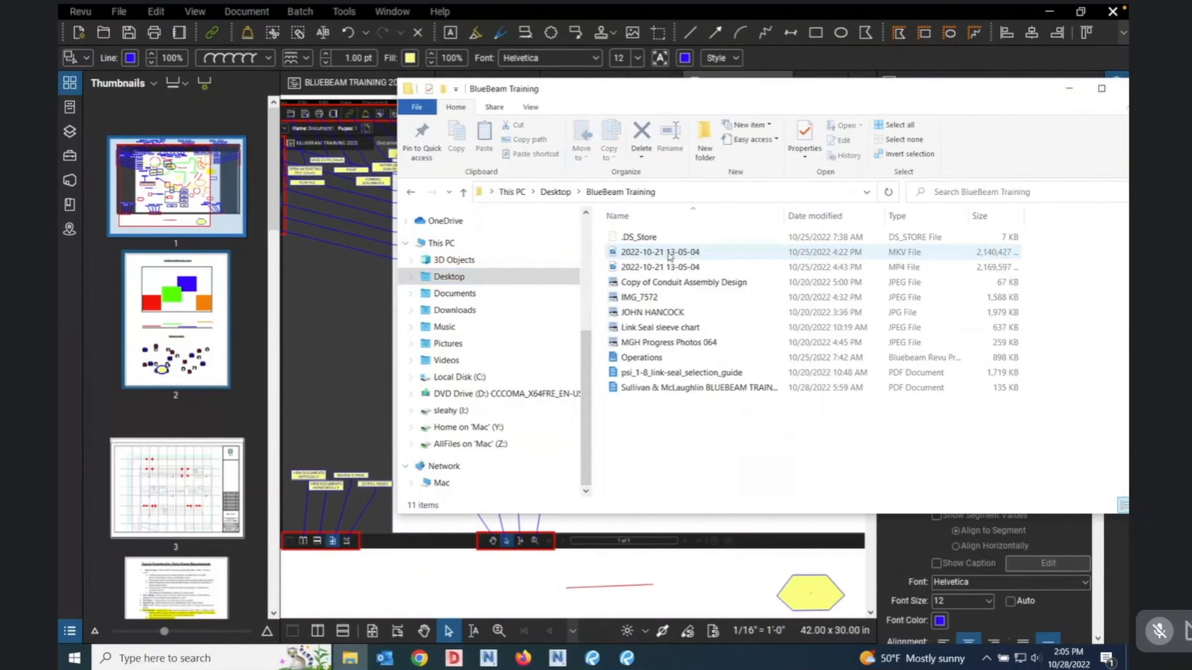
left_click(636, 359)
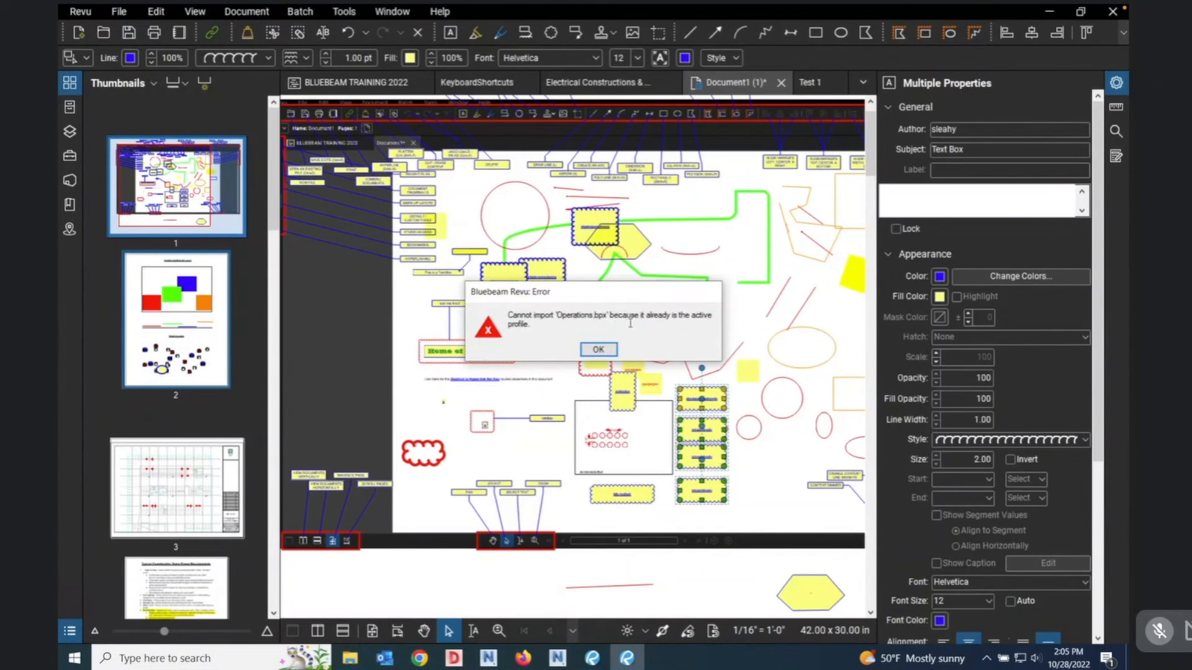
left_click(599, 351)
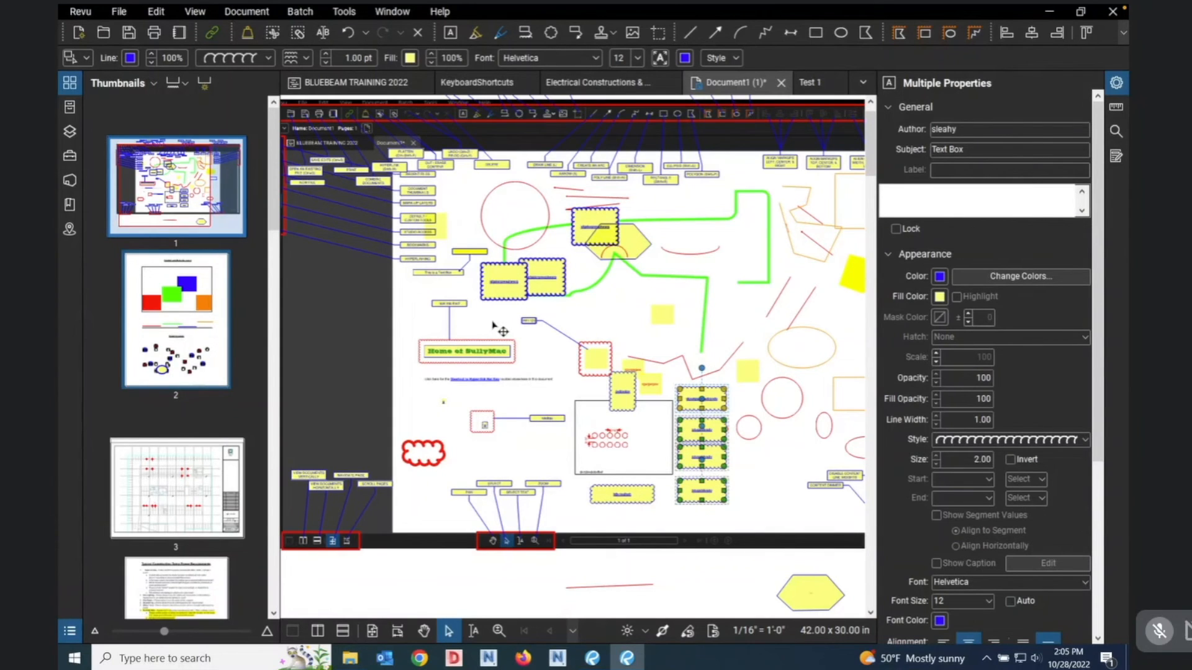
Save the current interface settings to the active Operations profile.
left_click(78, 13)
mouse_move(113, 118)
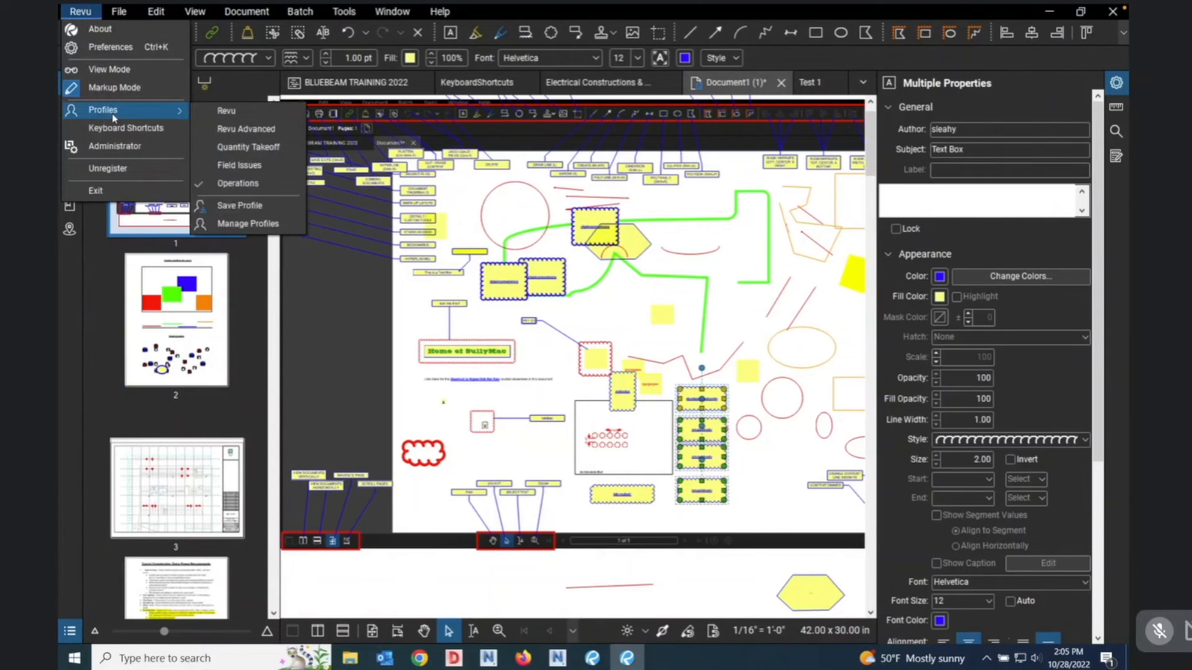
left_click(270, 210)
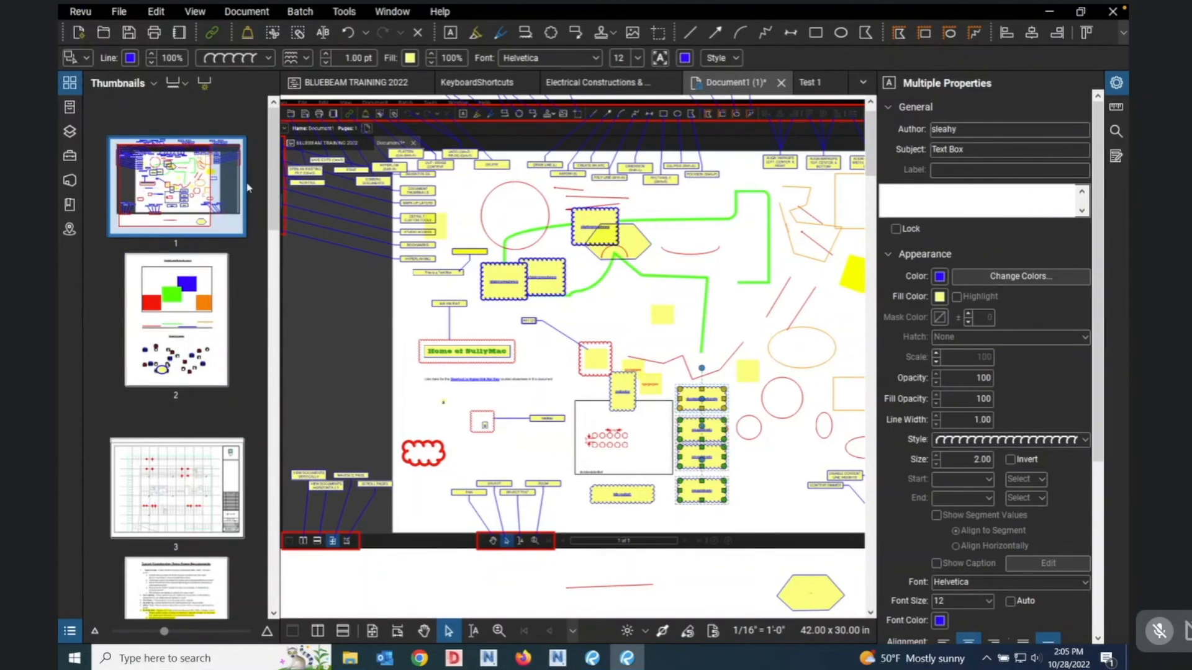
left_click(83, 12)
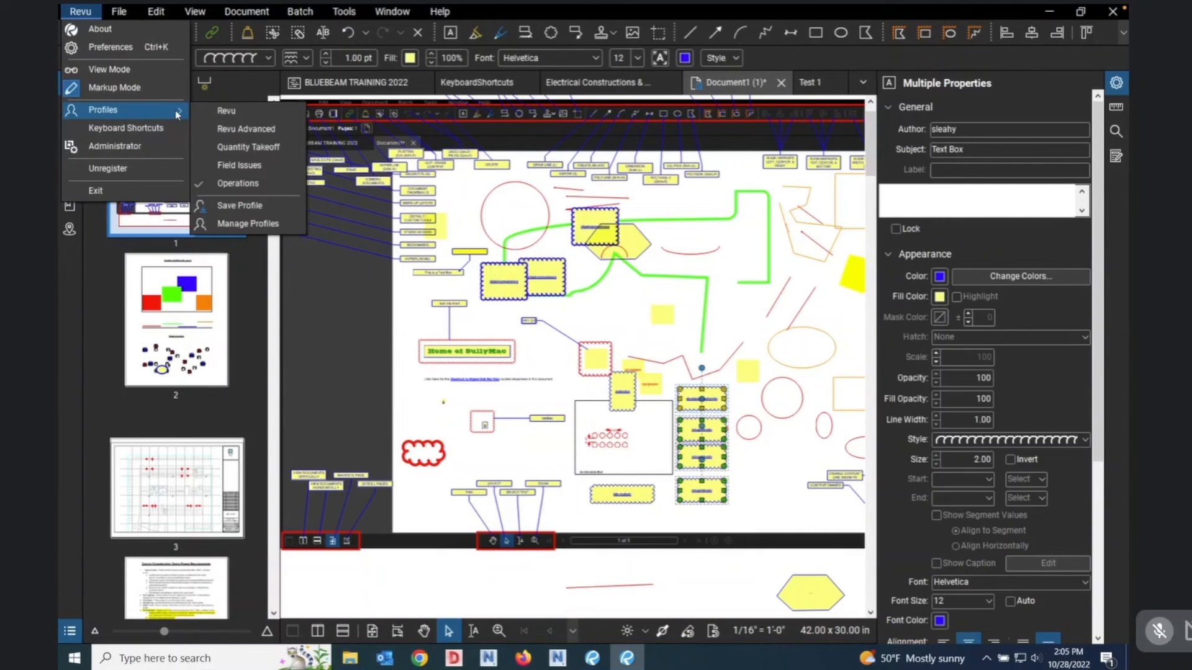
left_click(242, 206)
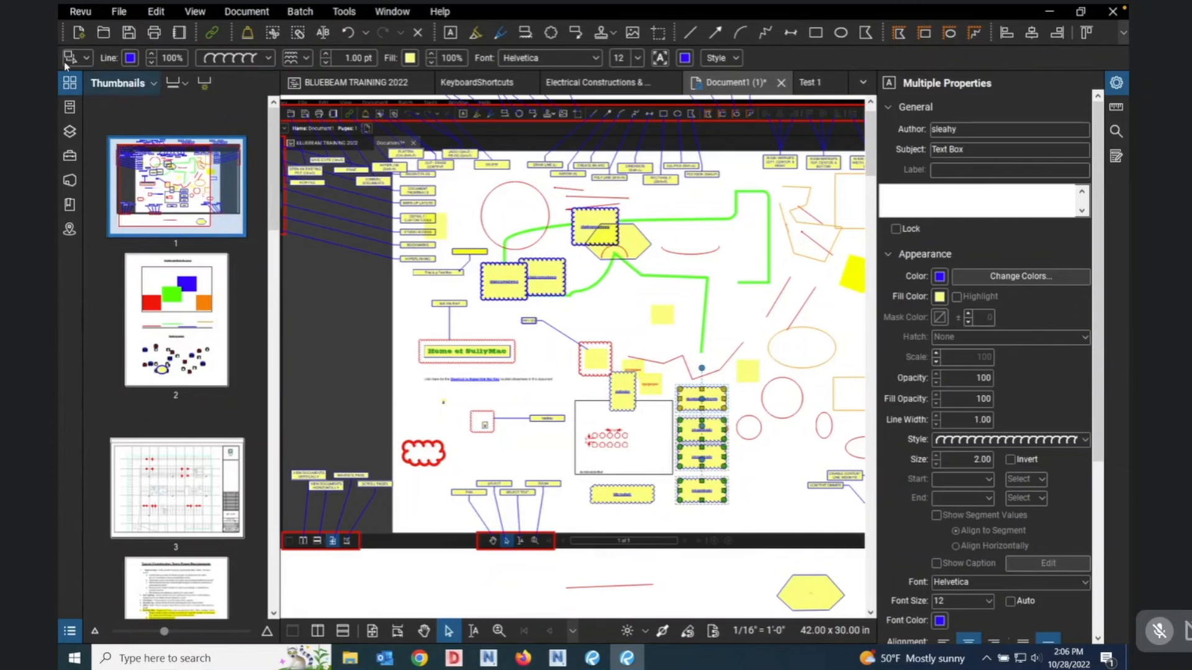
Add a new profile named TEST through Manage Profiles and close the dialog.
left_click(80, 11)
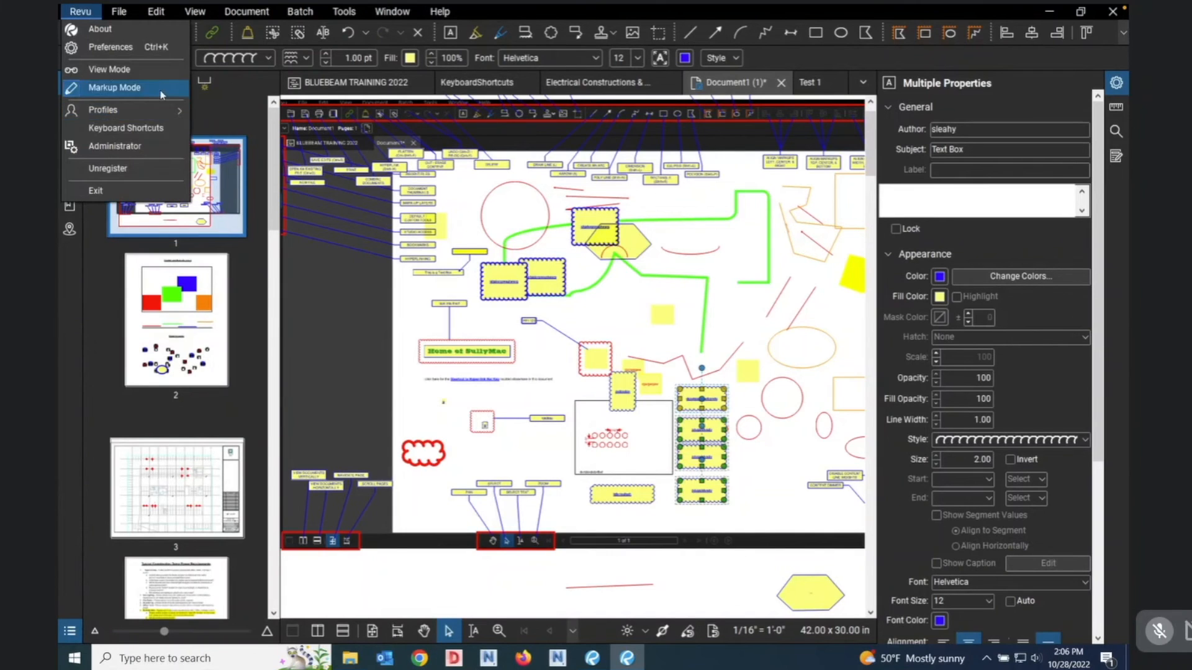
mouse_move(163, 114)
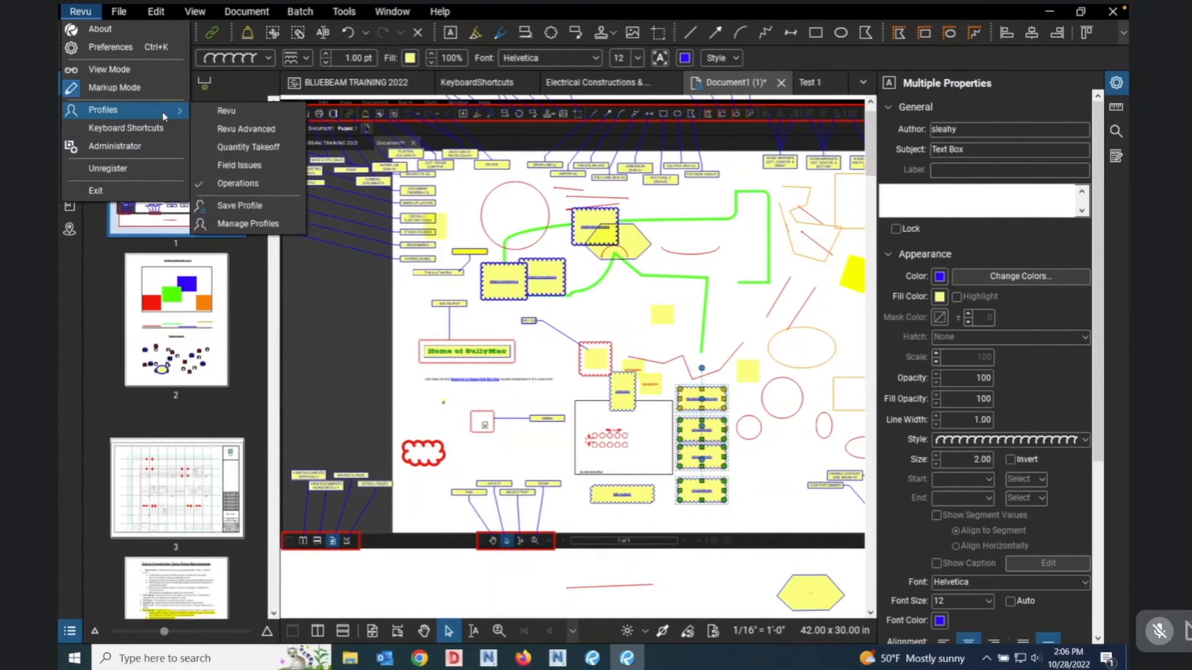
left_click(255, 228)
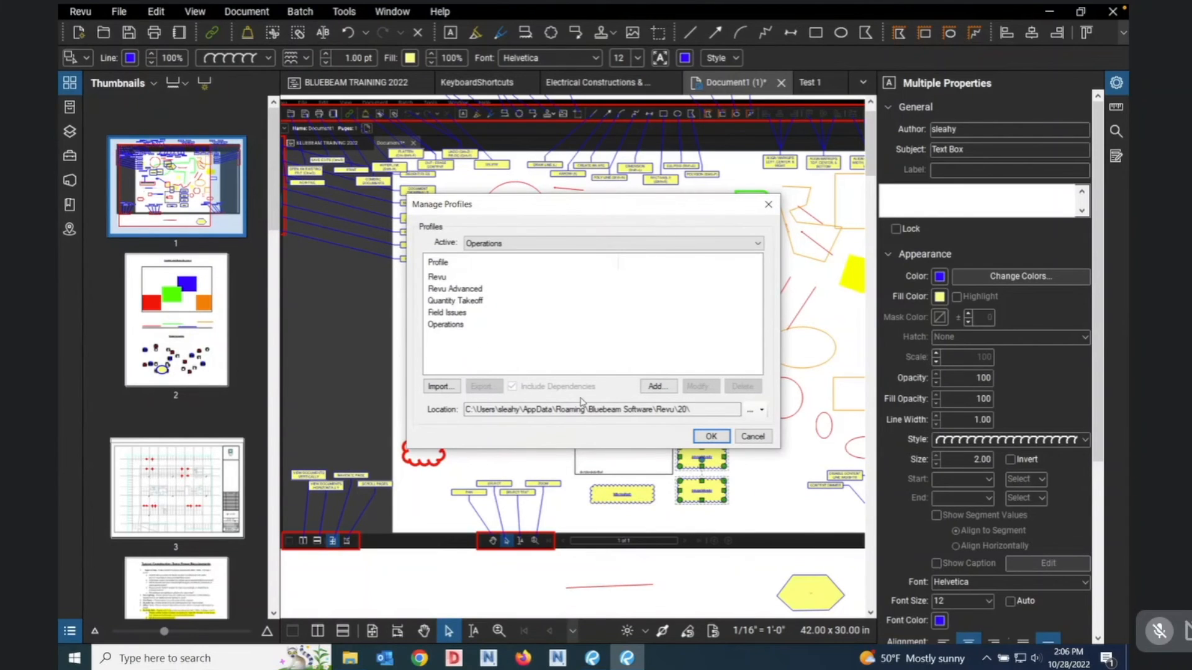
left_click(656, 387)
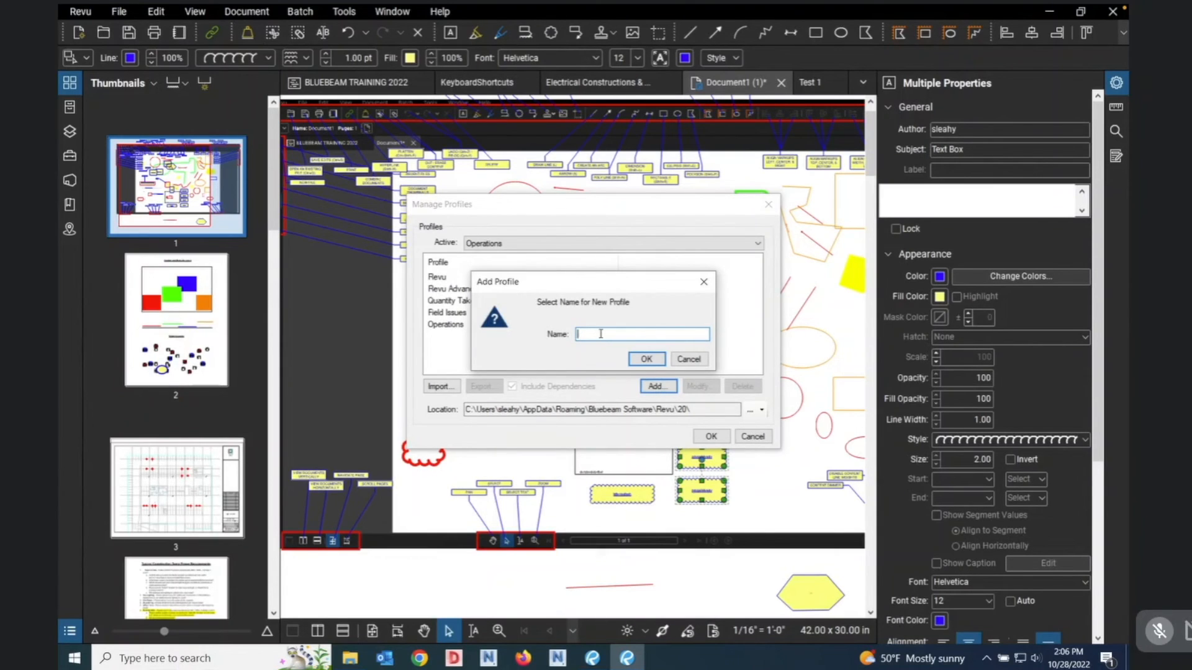
type("TEST")
left_click(649, 361)
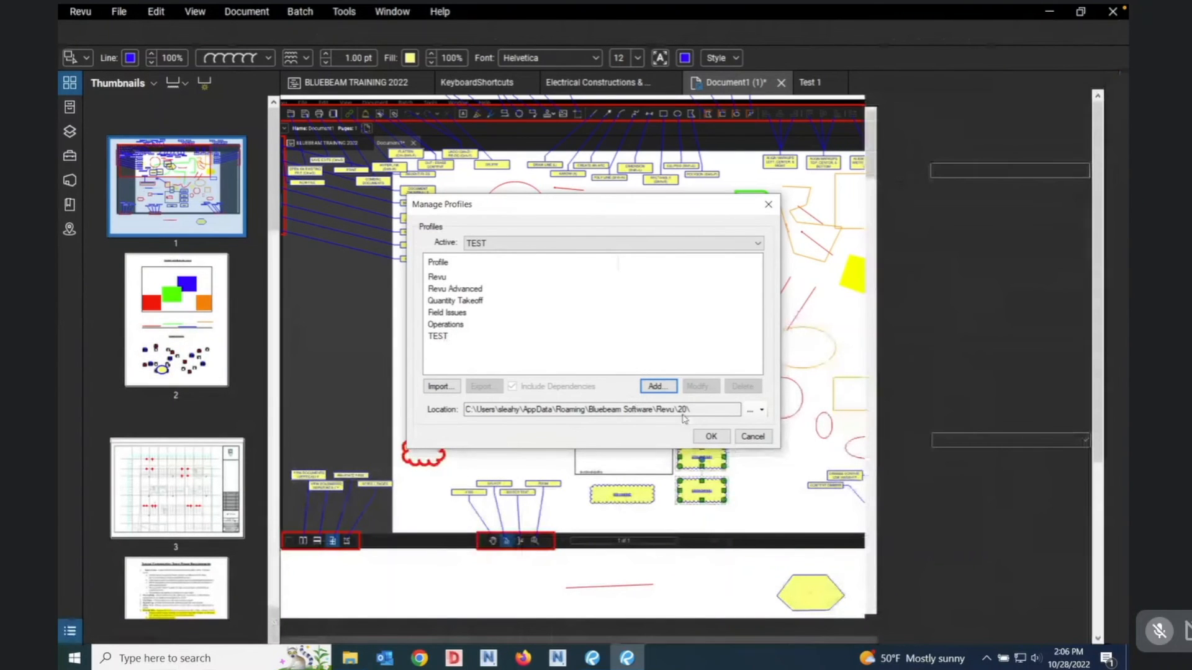
left_click(751, 438)
Check the profile list for the active TEST profile.
left_click(80, 12)
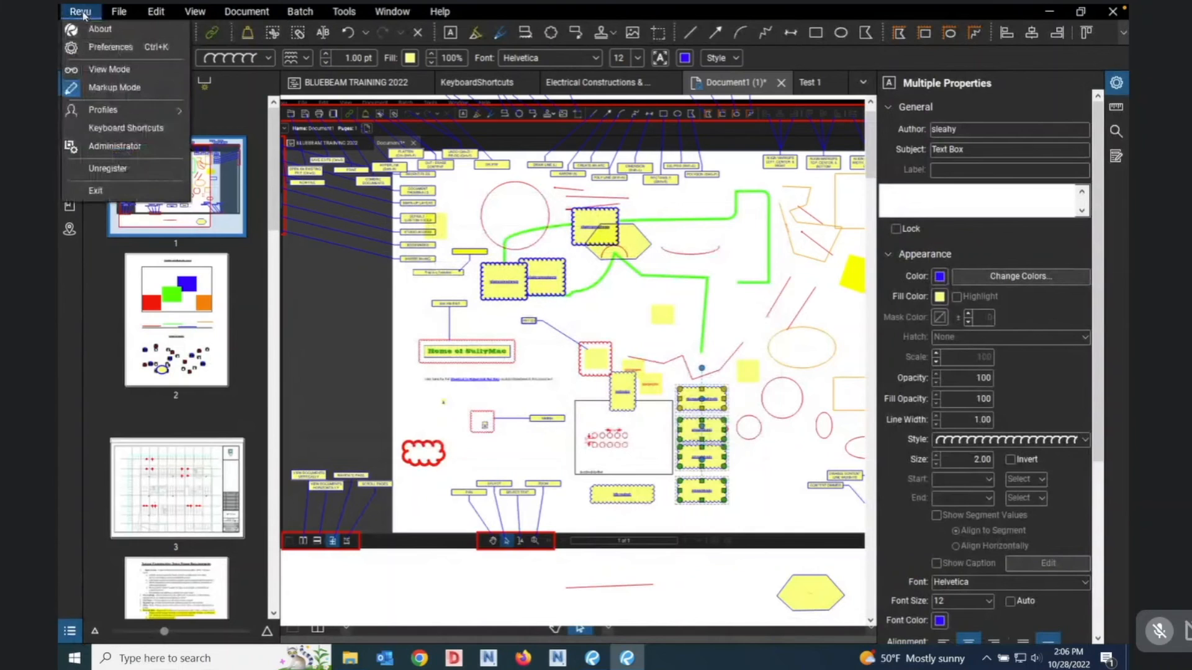
mouse_move(124, 112)
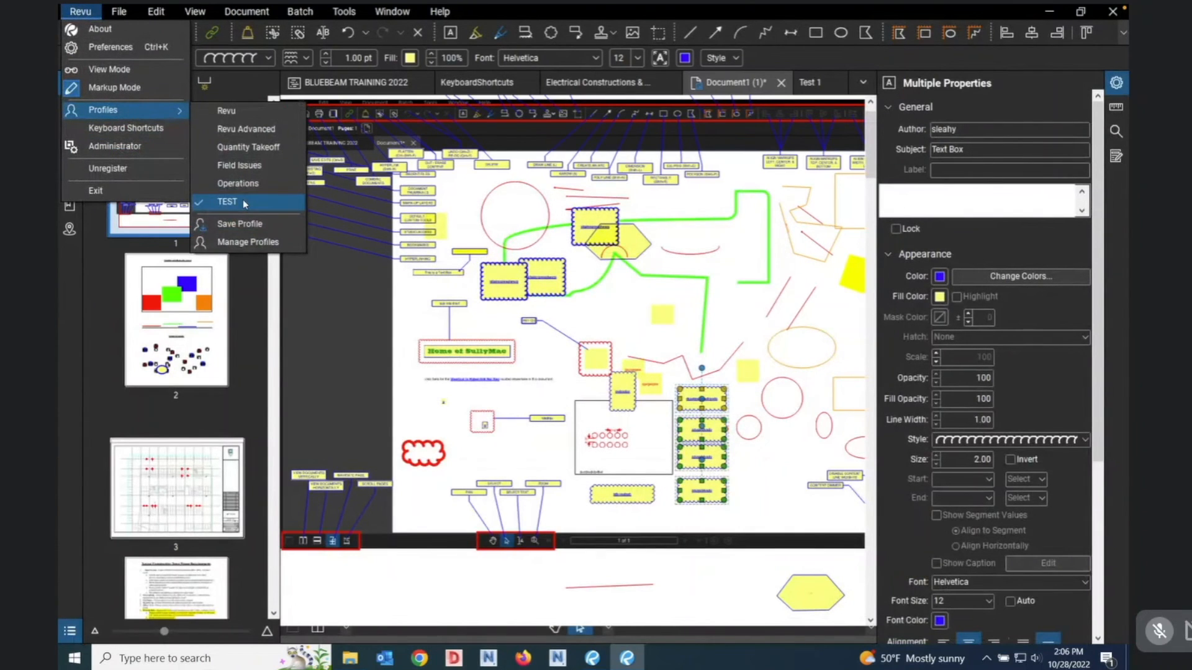
left_click(324, 352)
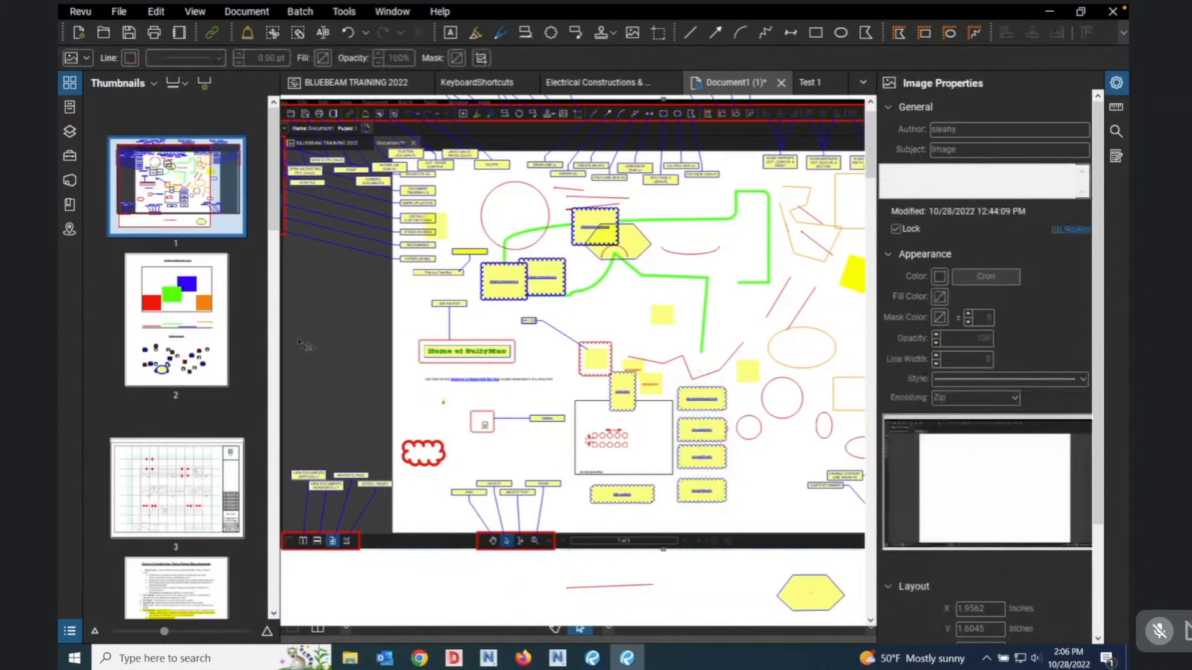
left_click(77, 11)
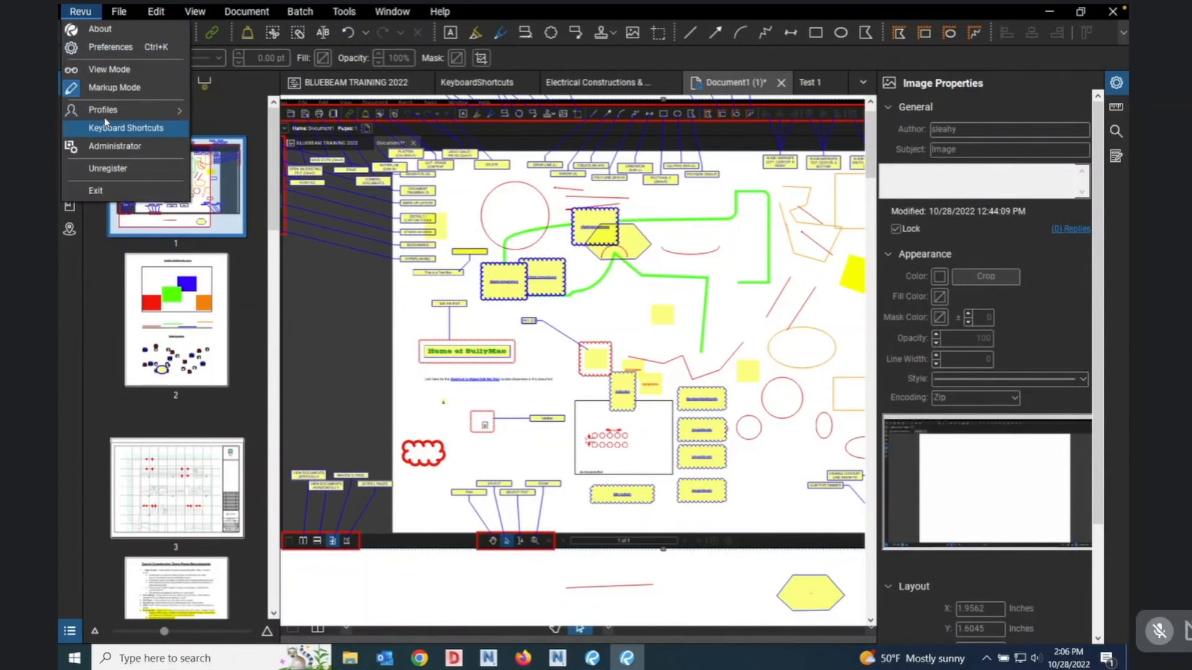
mouse_move(124, 110)
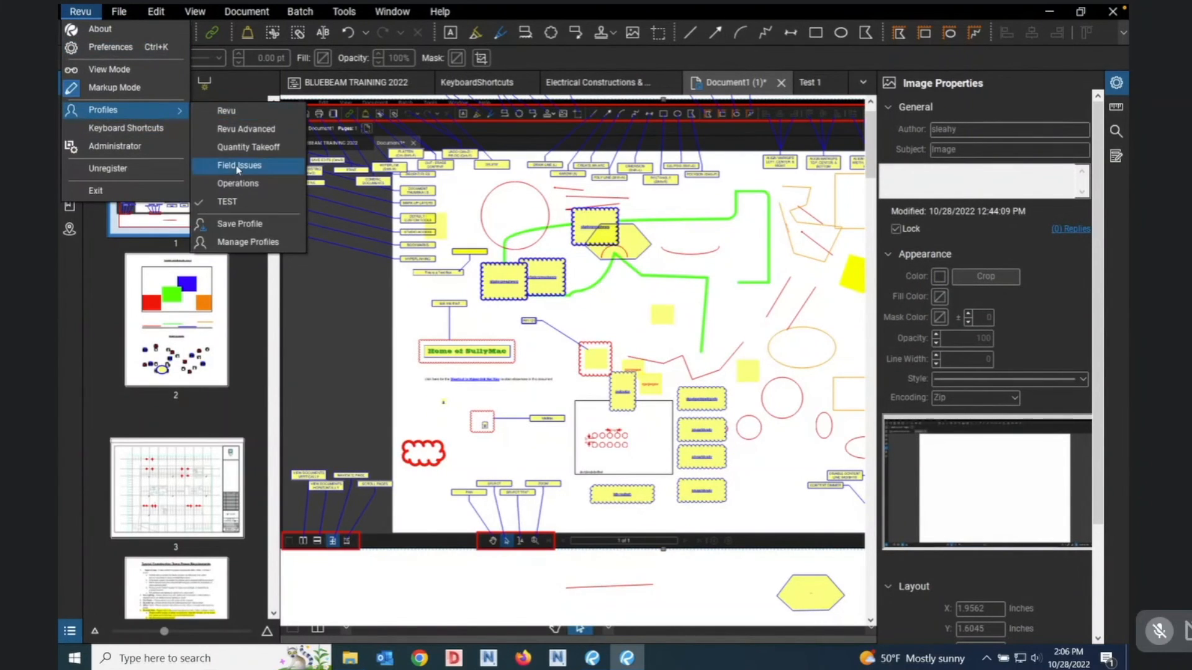
left_click(238, 242)
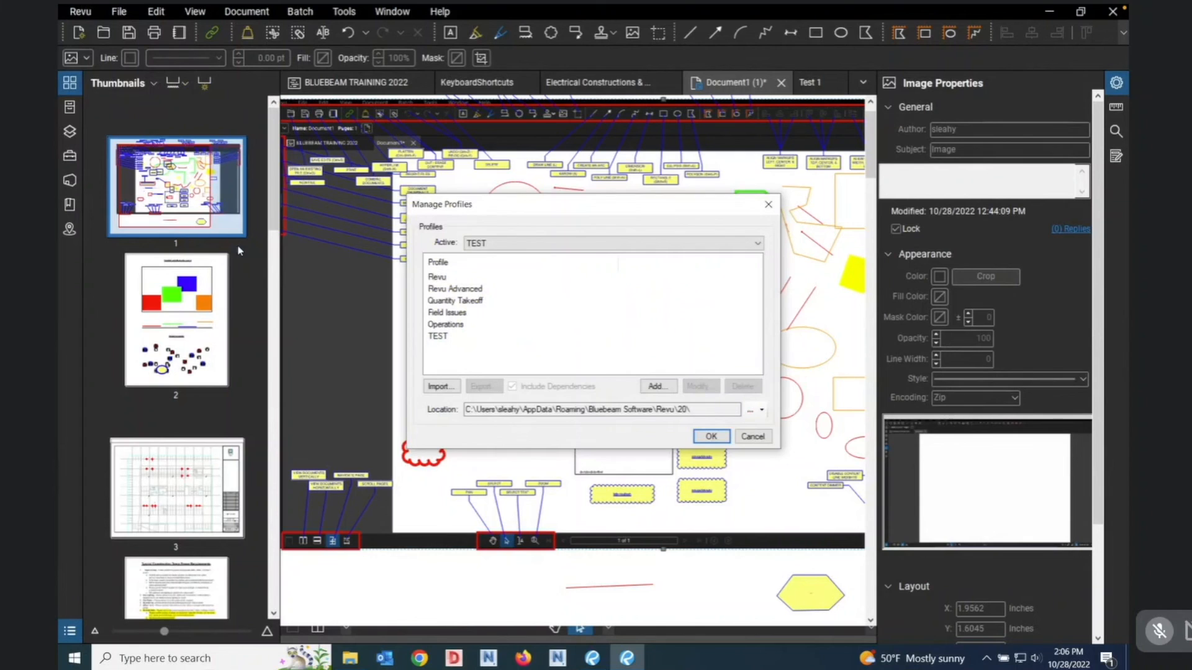
left_click(656, 387)
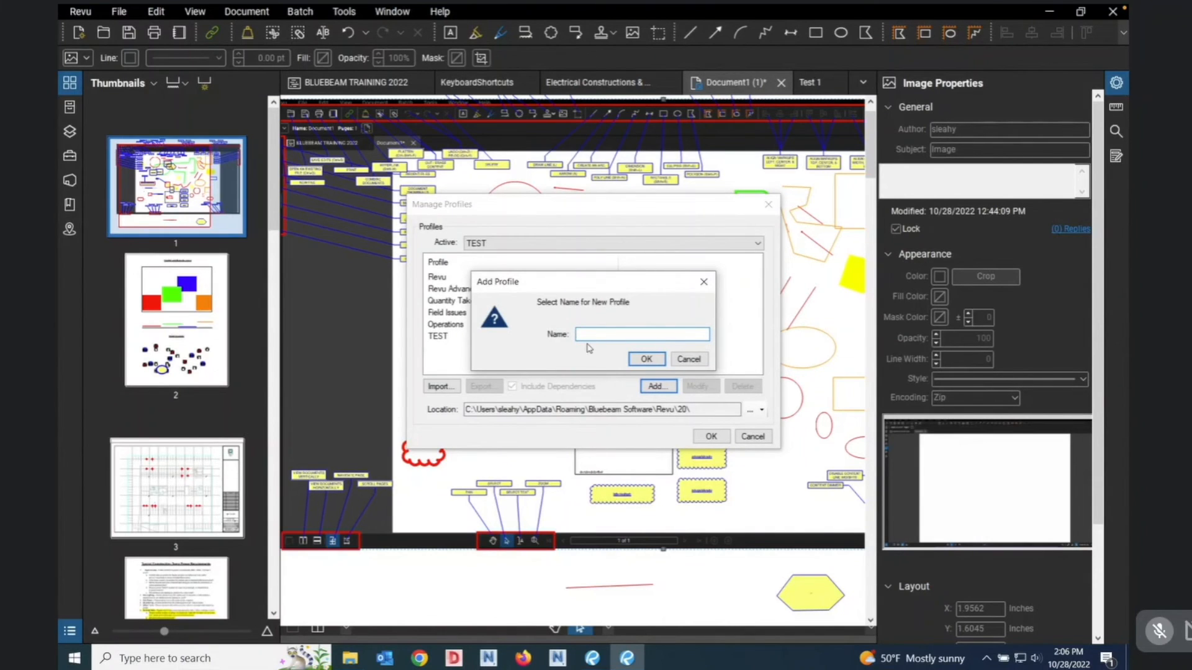
left_click(690, 359)
left_click(754, 437)
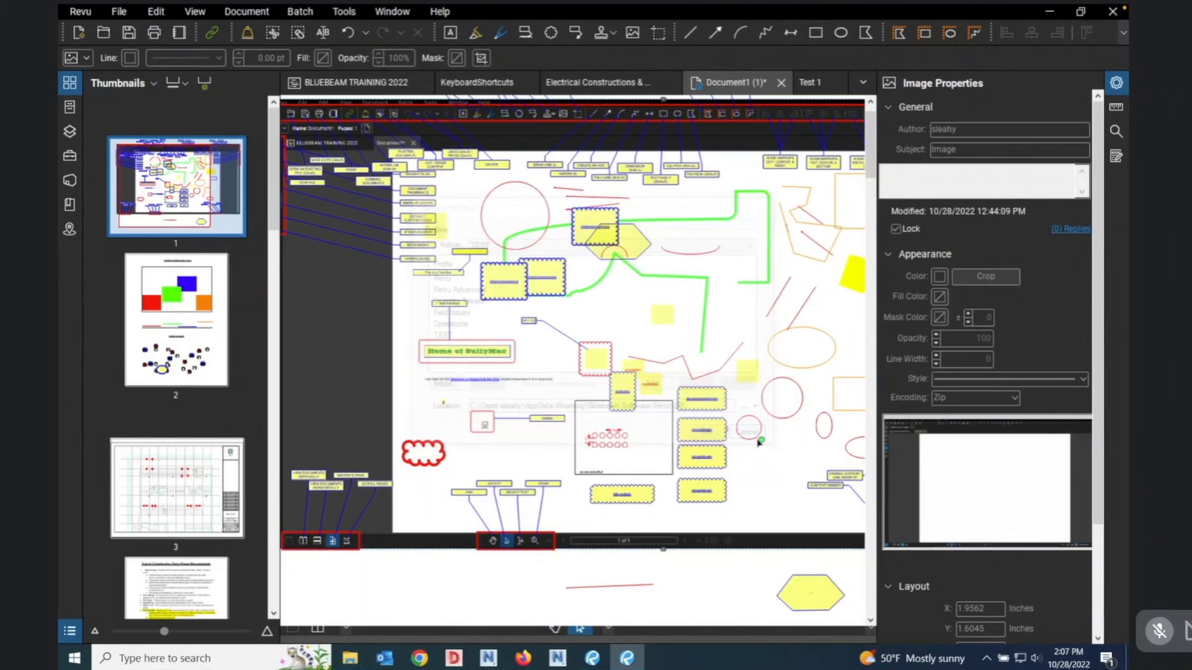
Switch the interface to the Quantity Takeoff profile.
left_click(79, 12)
mouse_move(116, 117)
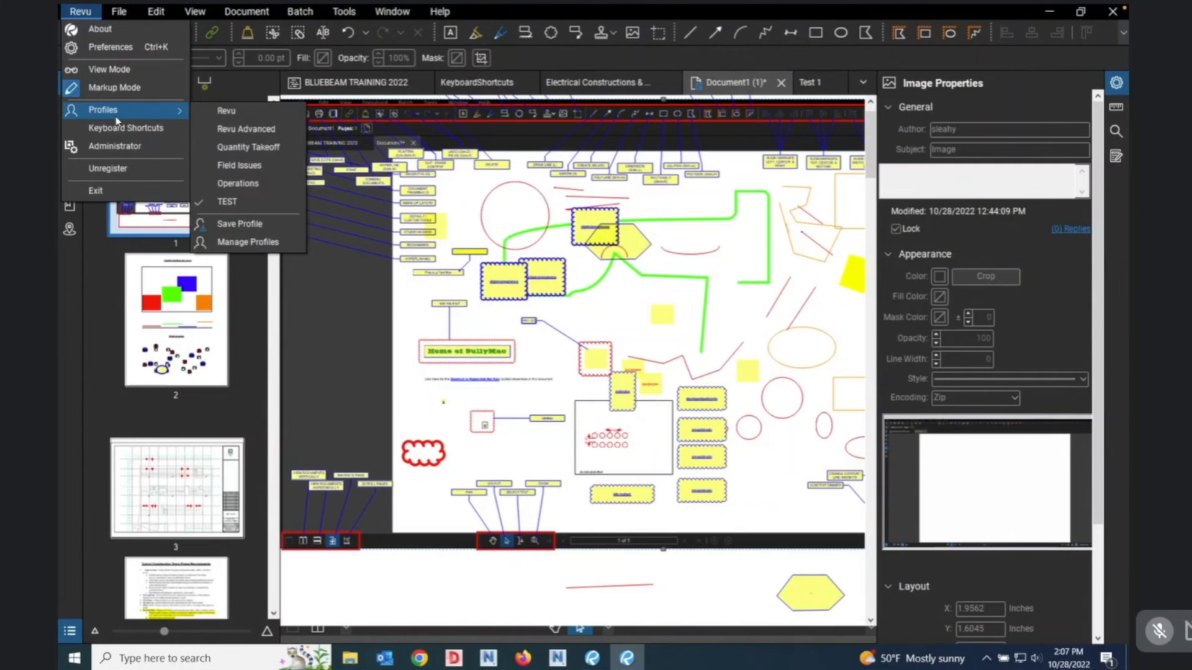
left_click(254, 149)
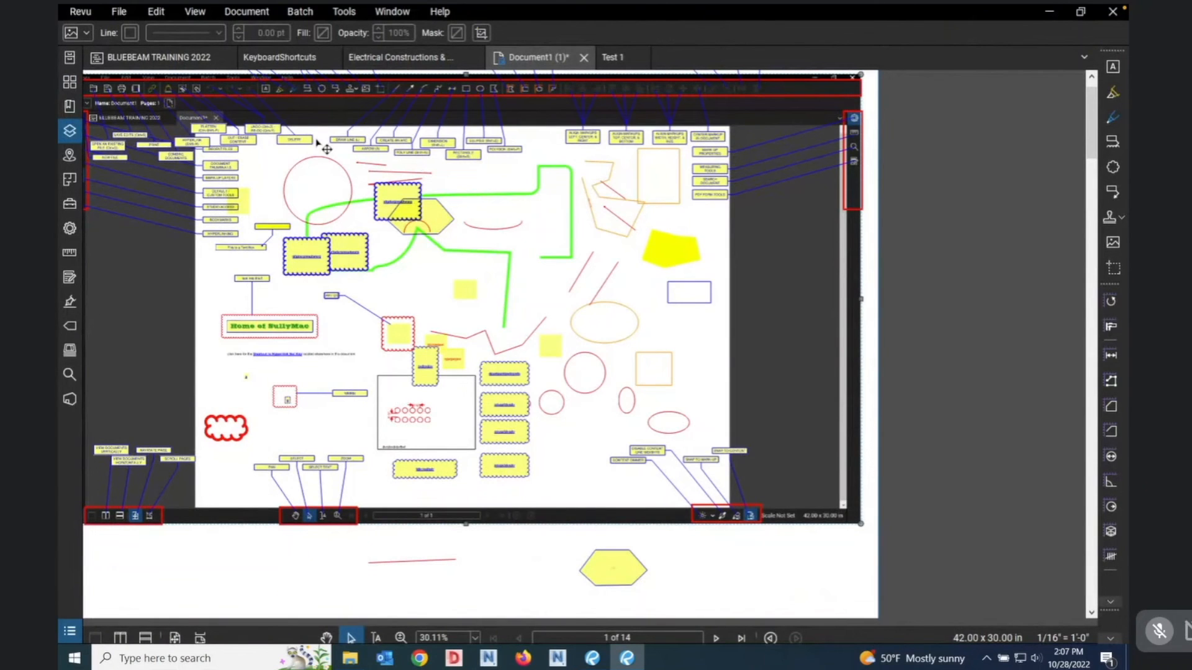
Add a new profile named TEST2 through Manage Profiles and close the dialog.
left_click(86, 13)
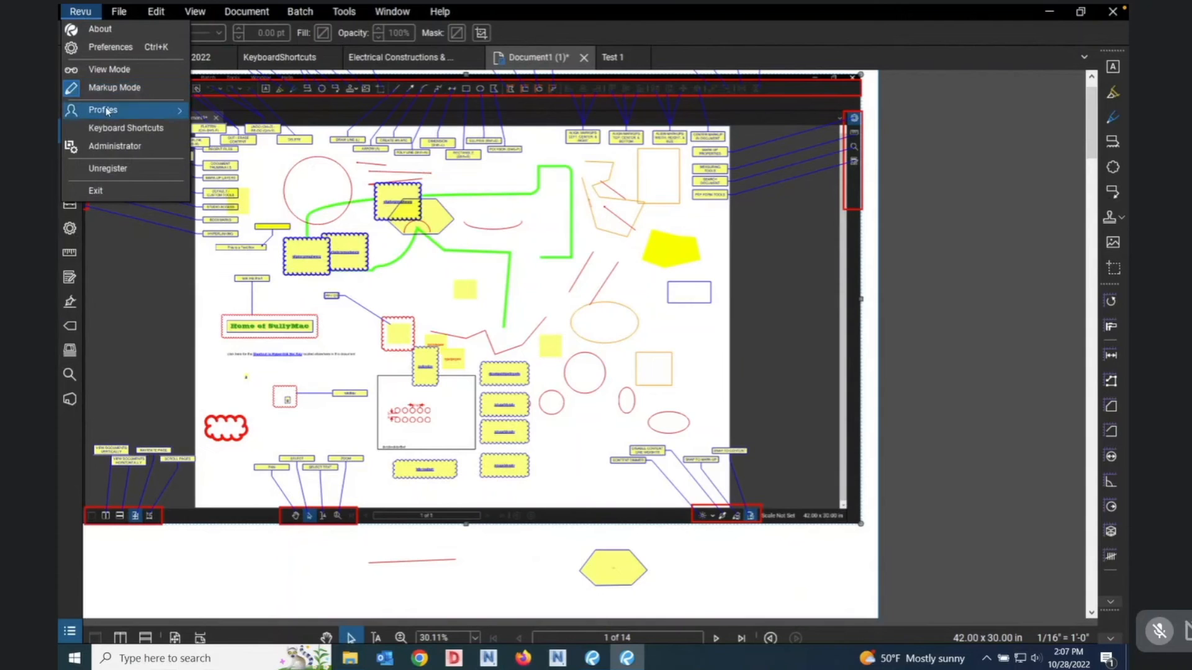
mouse_move(107, 111)
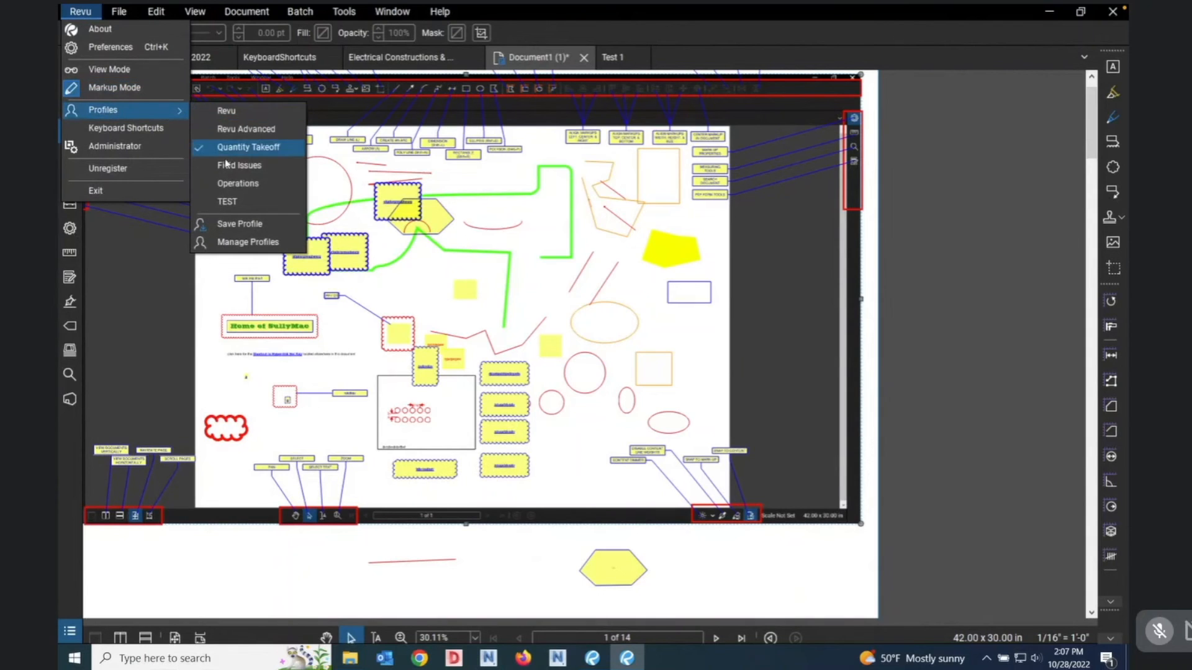
left_click(242, 247)
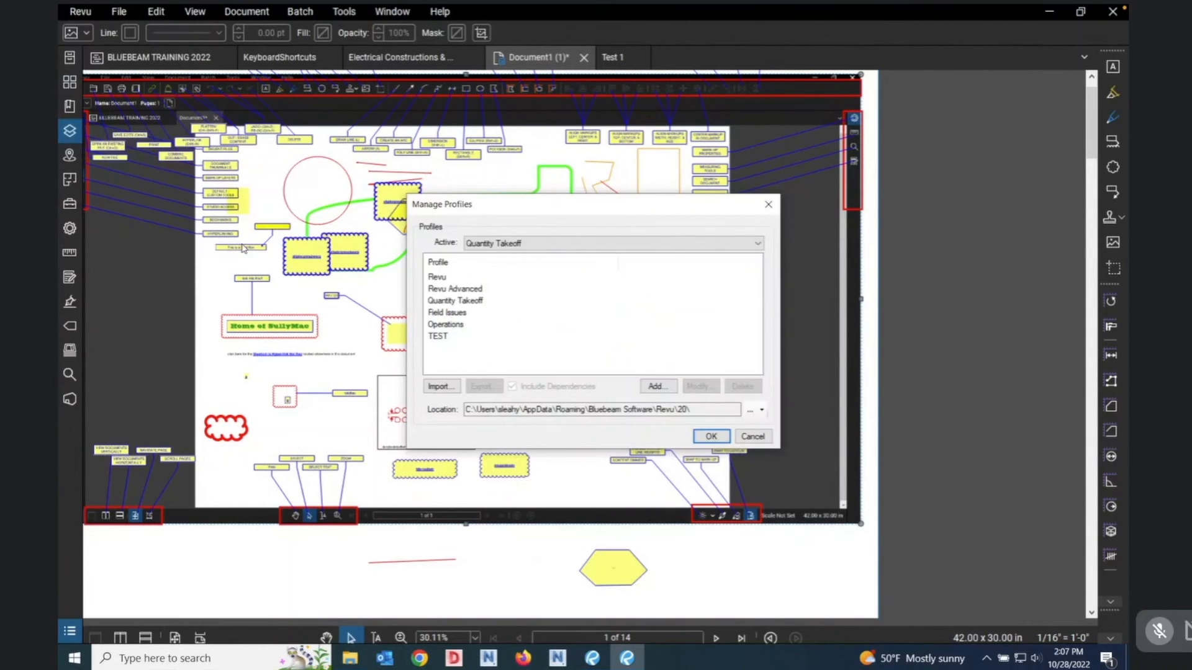
left_click(655, 390)
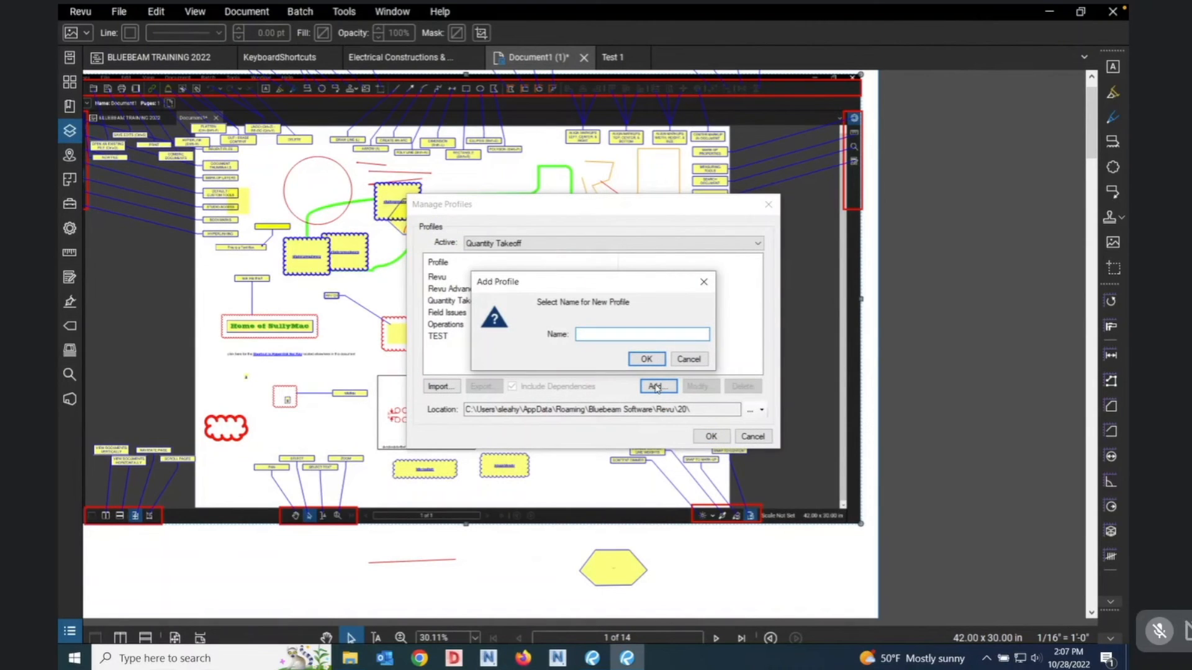
type("test")
key("BackSpace")
key("BackSpace")
key("BackSpace")
type("TEST2")
left_click(657, 360)
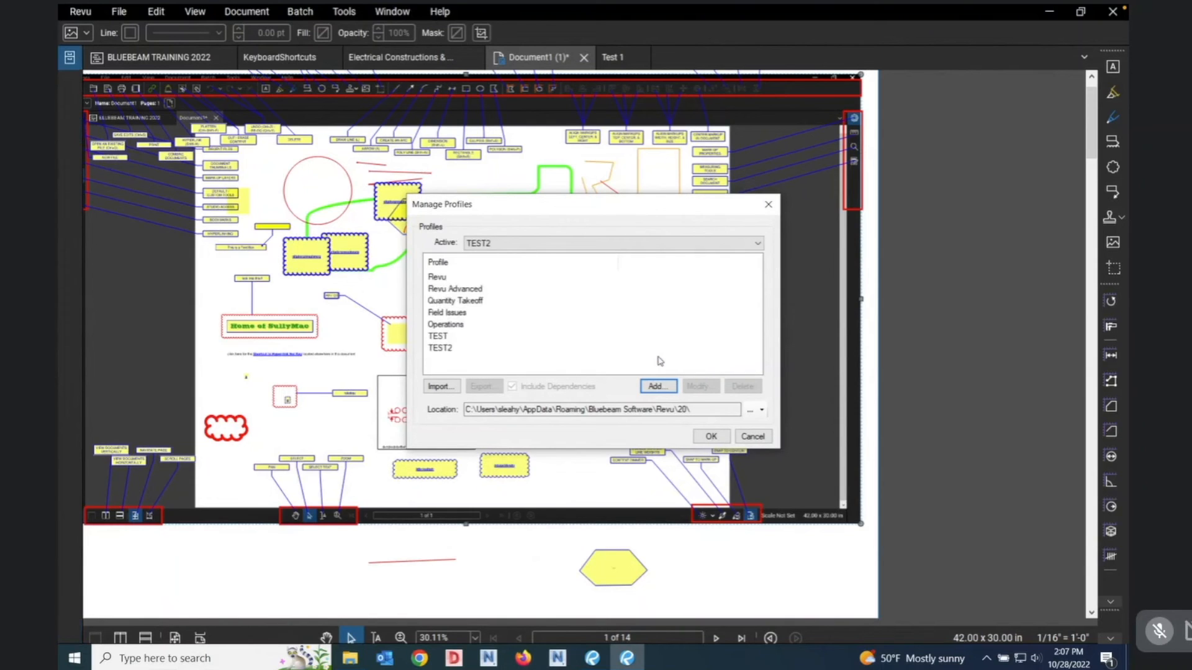
left_click(754, 437)
Select TEST2 in the list of profiles.
left_click(88, 16)
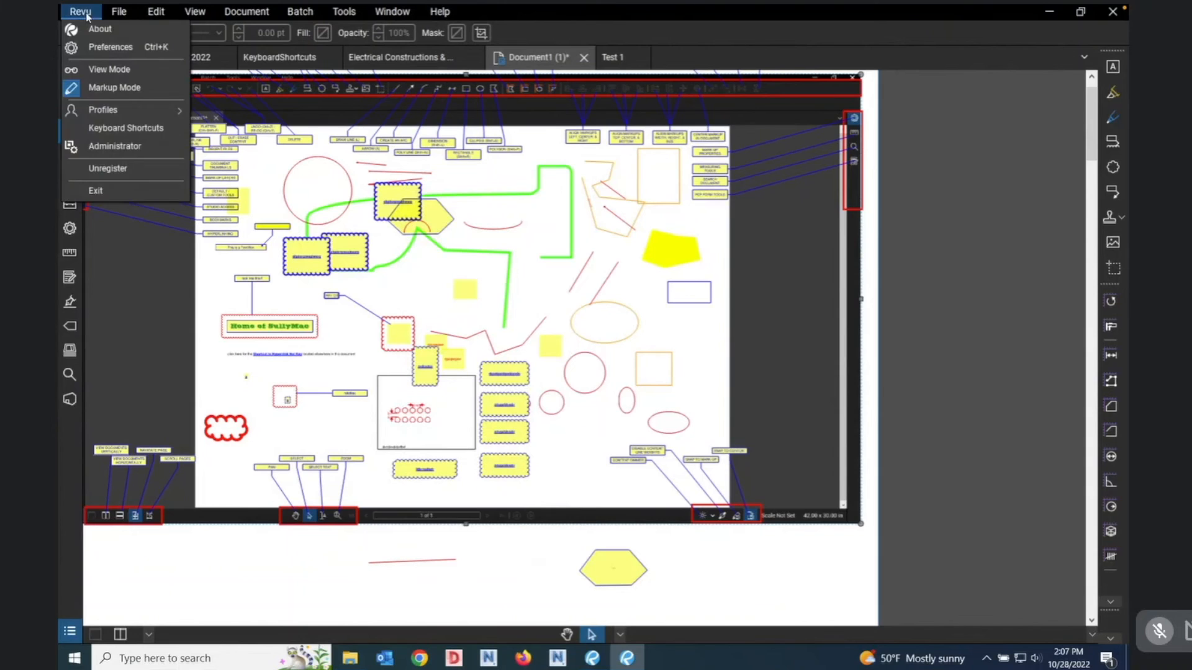
mouse_move(113, 109)
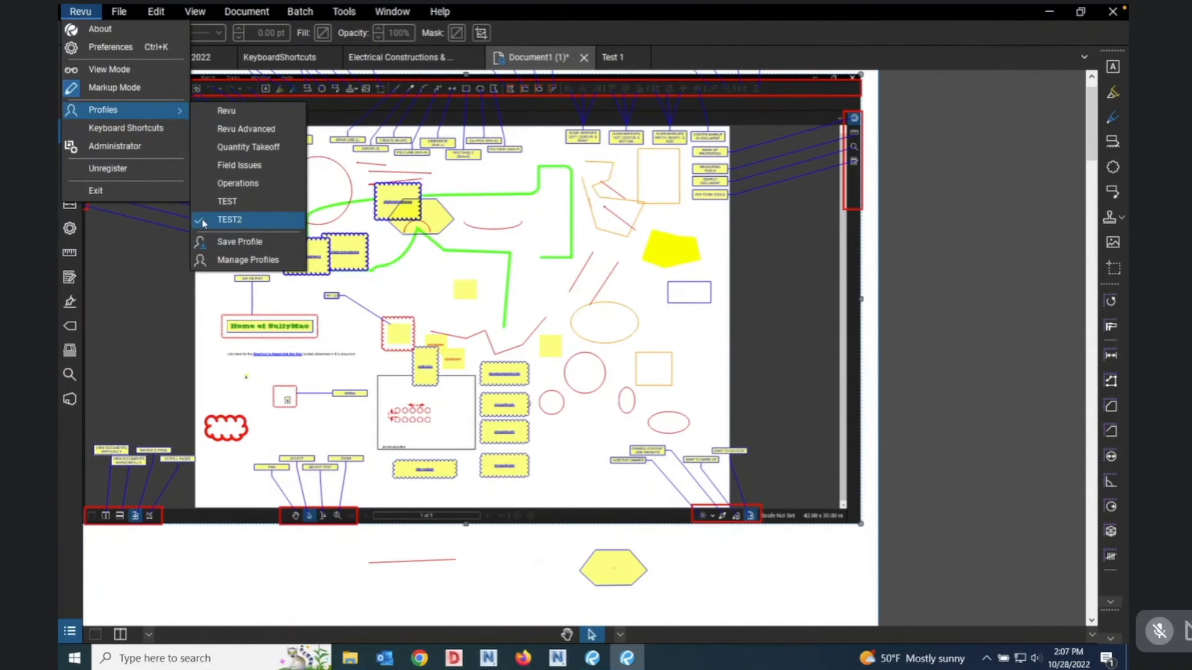
left_click(237, 220)
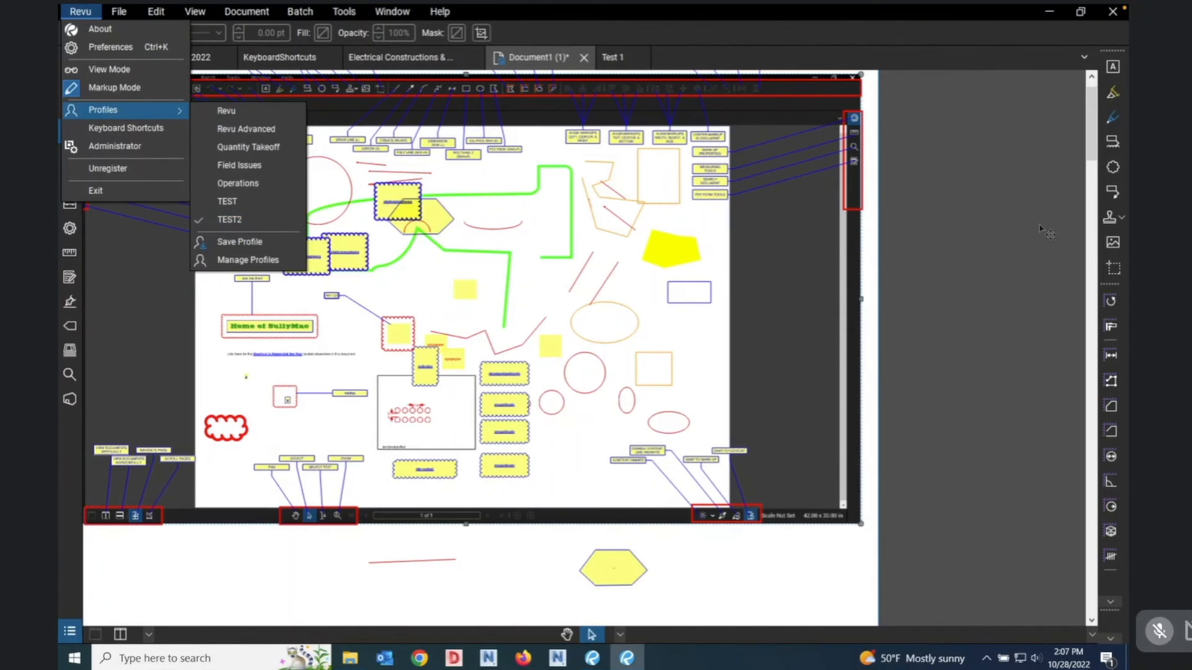
Customize the toolbars by unchecking the Shapes and Text toolbars and the Highlight and Pen items of the Text toolbar.
left_click(1115, 242)
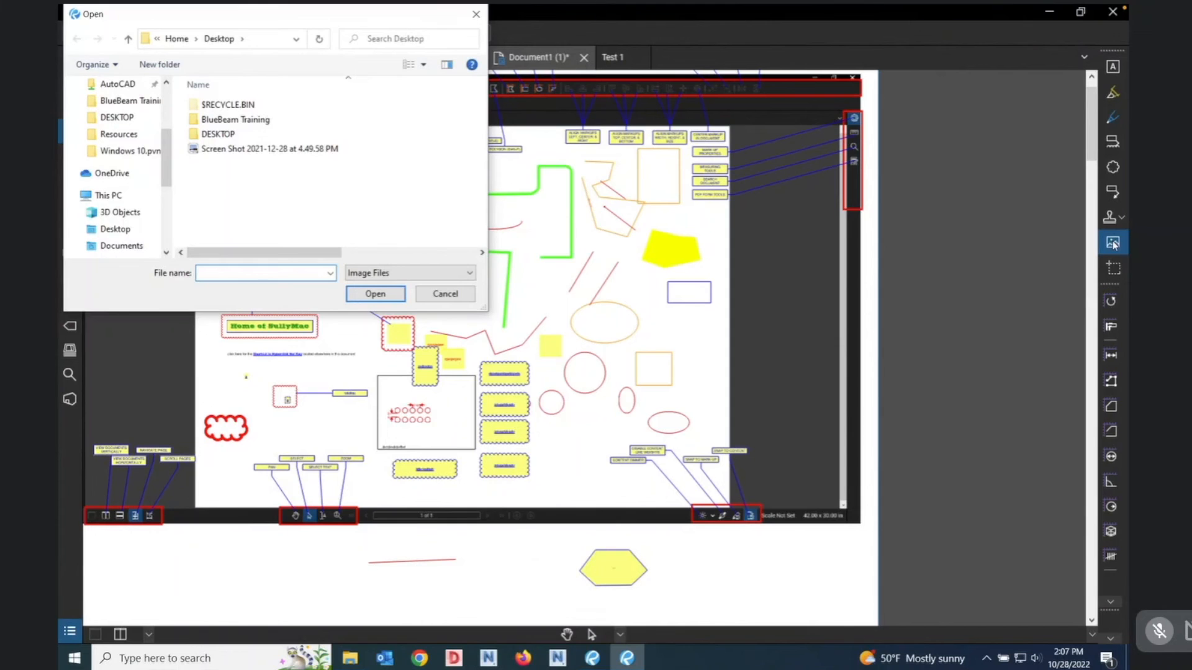
left_click(474, 17)
right_click(1109, 240)
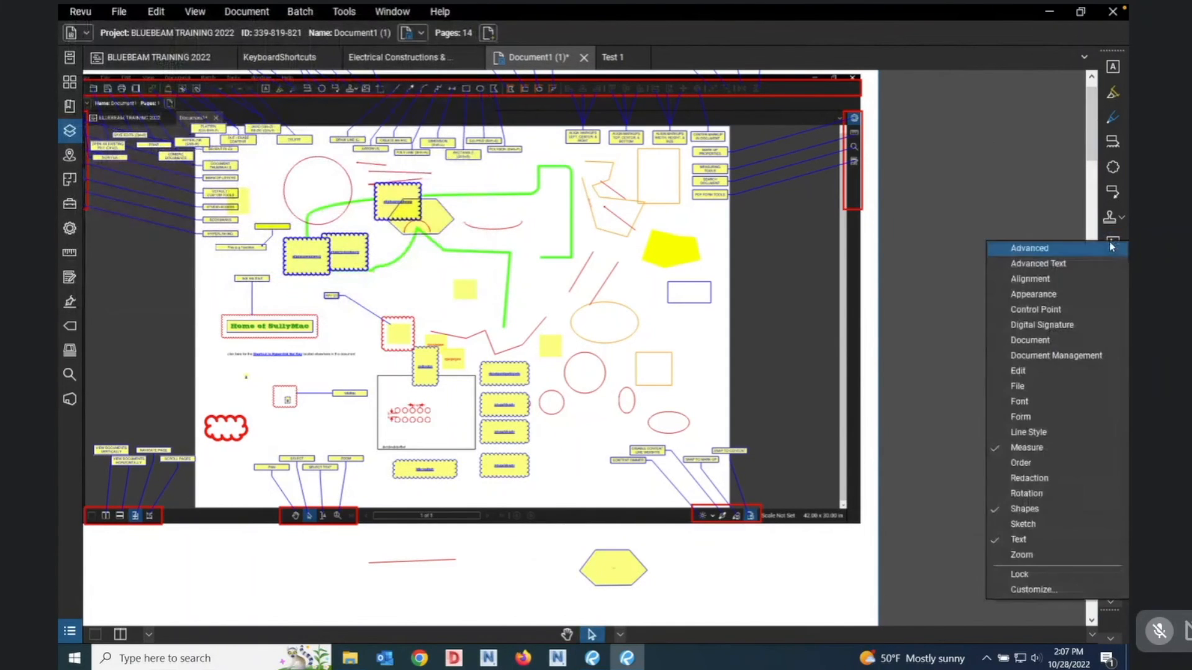
left_click(1034, 590)
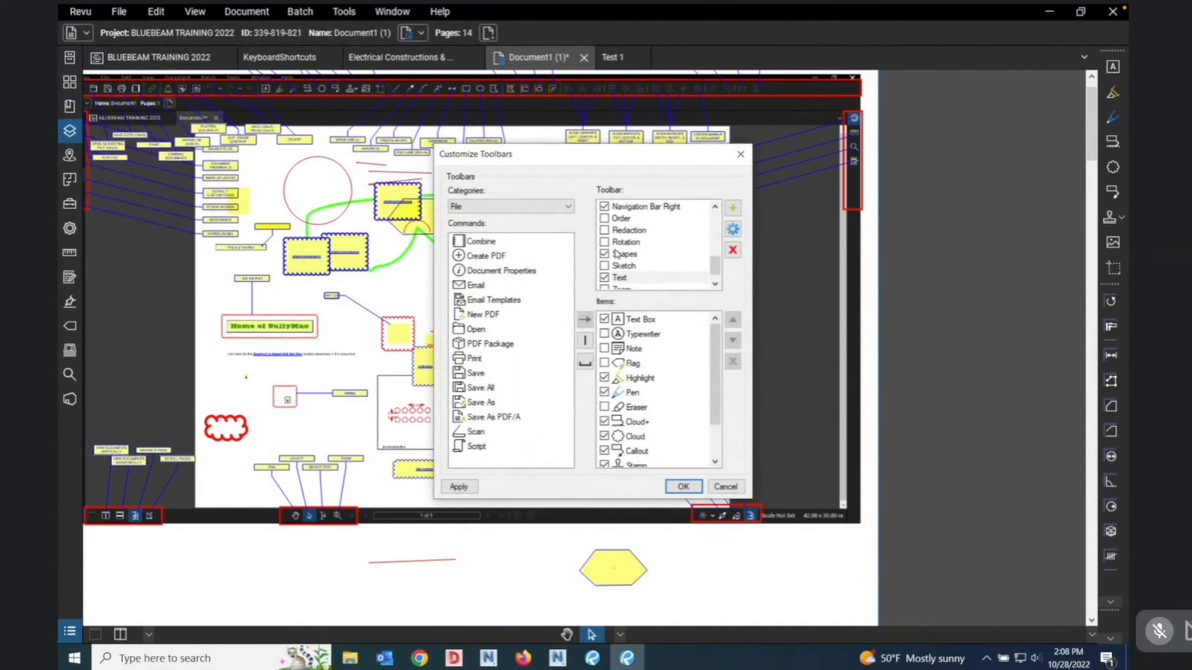
left_click(605, 254)
left_click(605, 277)
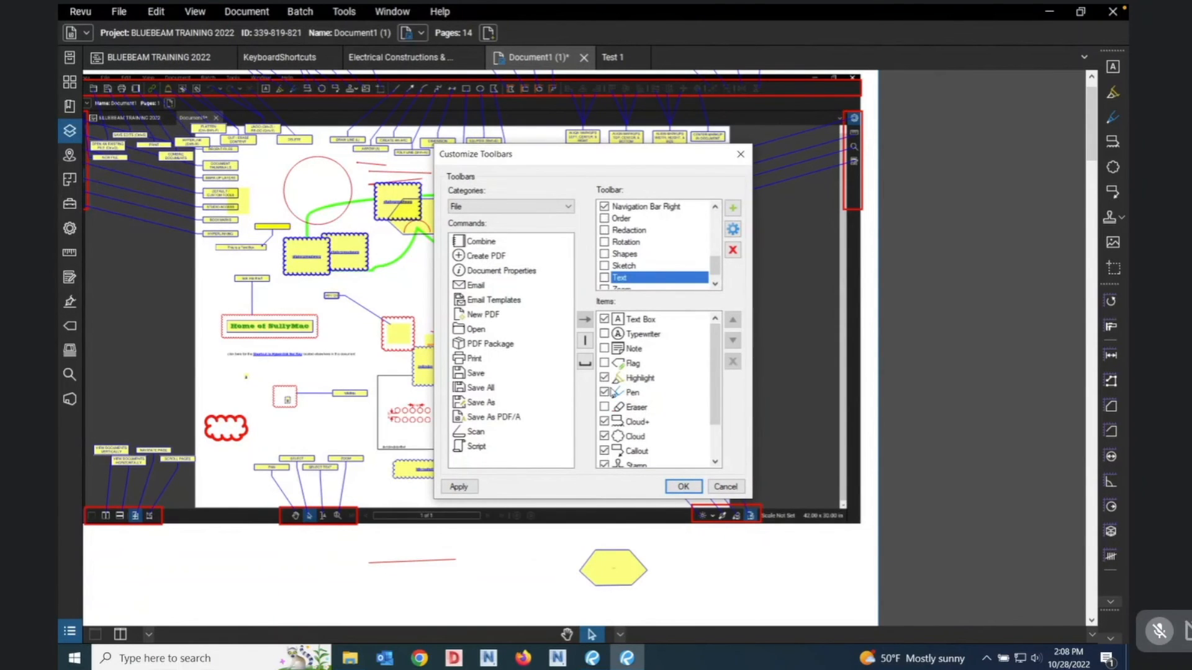
left_click(604, 377)
left_click(604, 393)
left_click(683, 487)
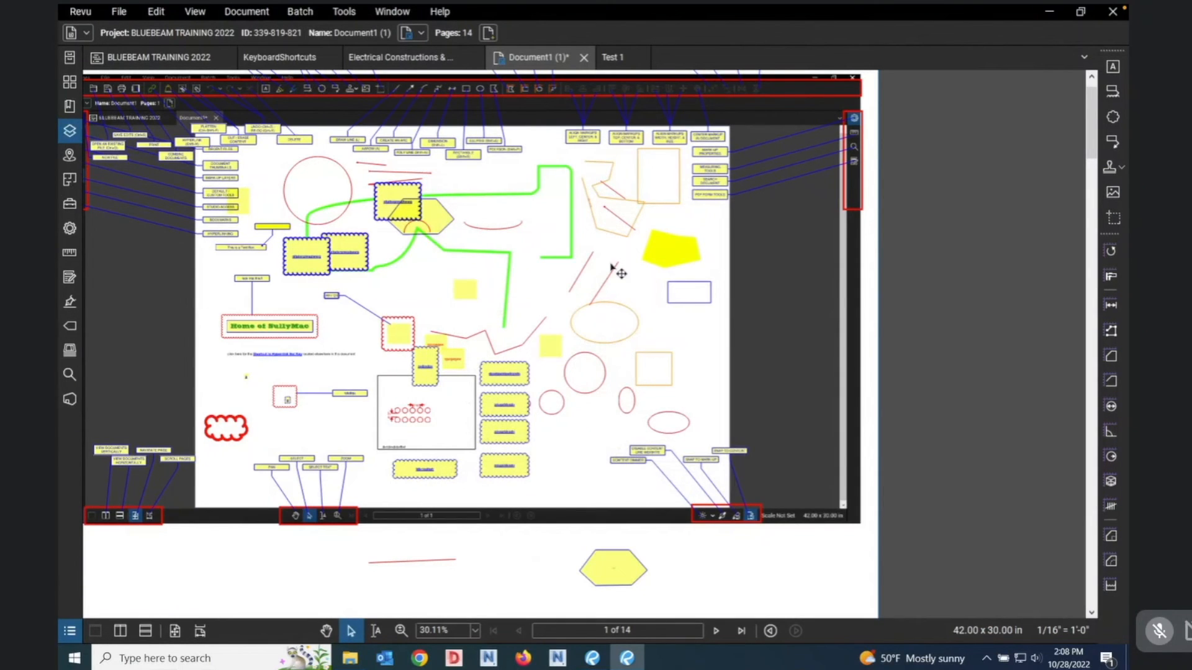
Save the customized interface to the active TEST2 profile and select that profile again.
left_click(81, 12)
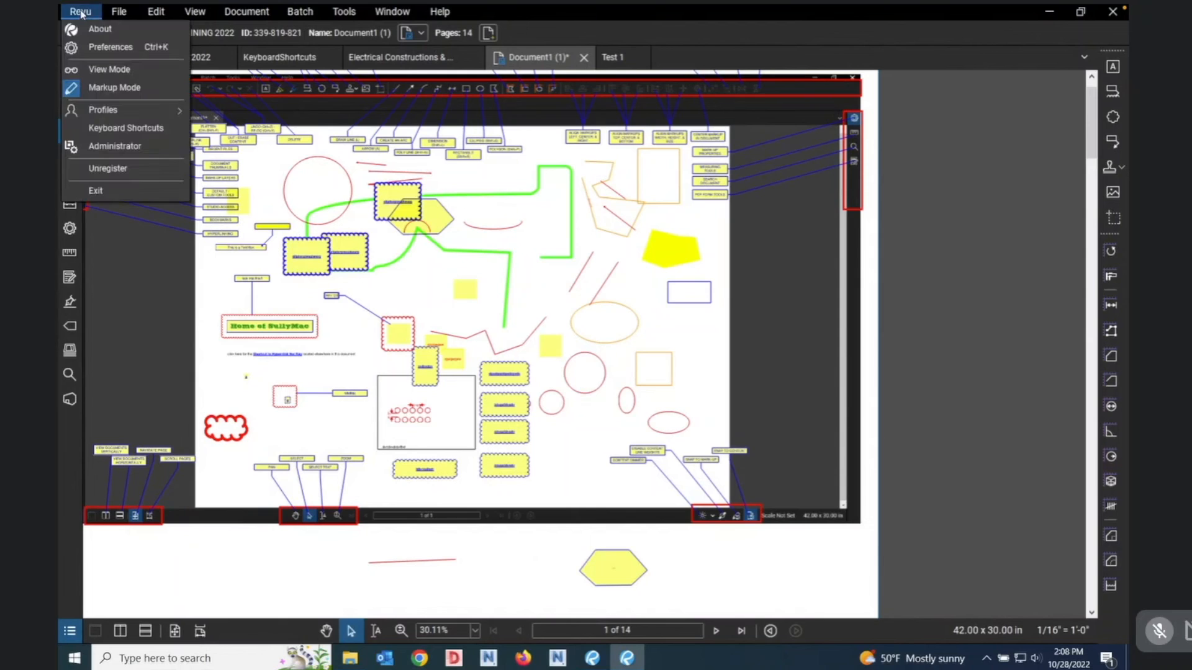
mouse_move(120, 111)
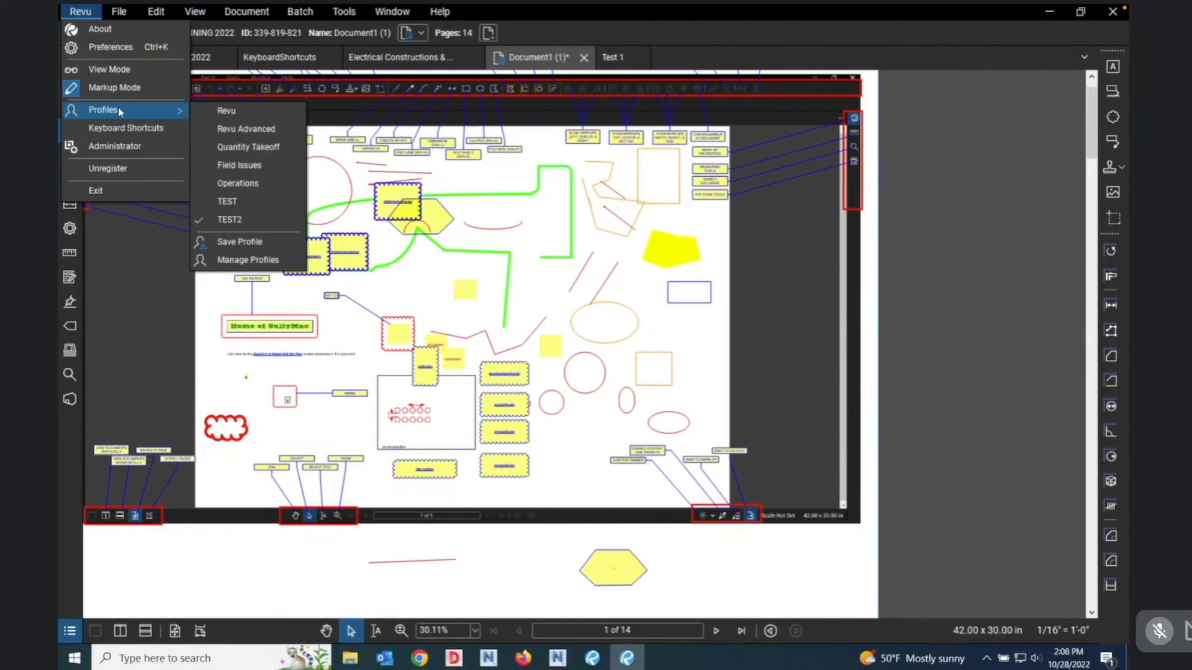
left_click(239, 242)
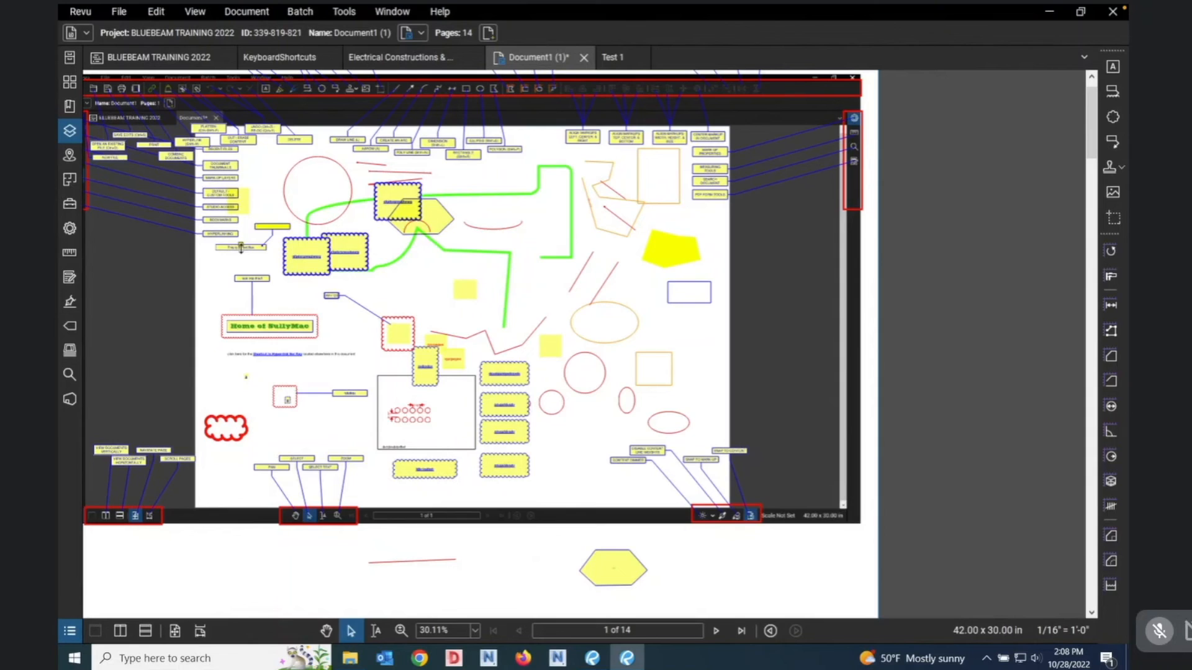
left_click(87, 13)
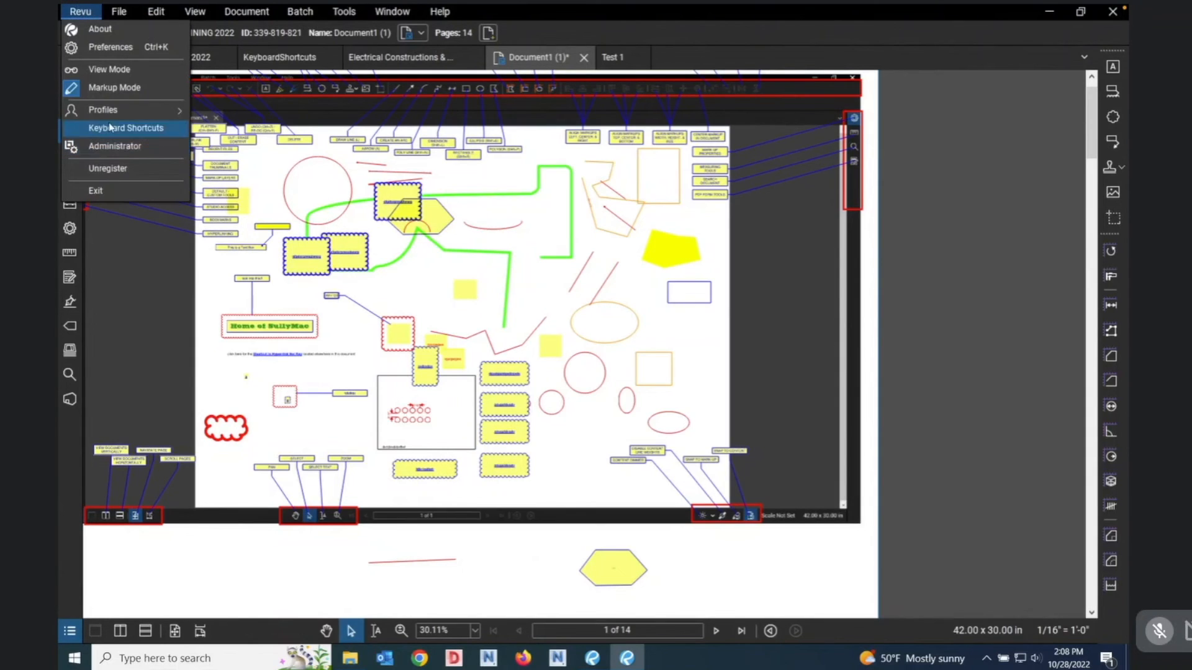
mouse_move(110, 113)
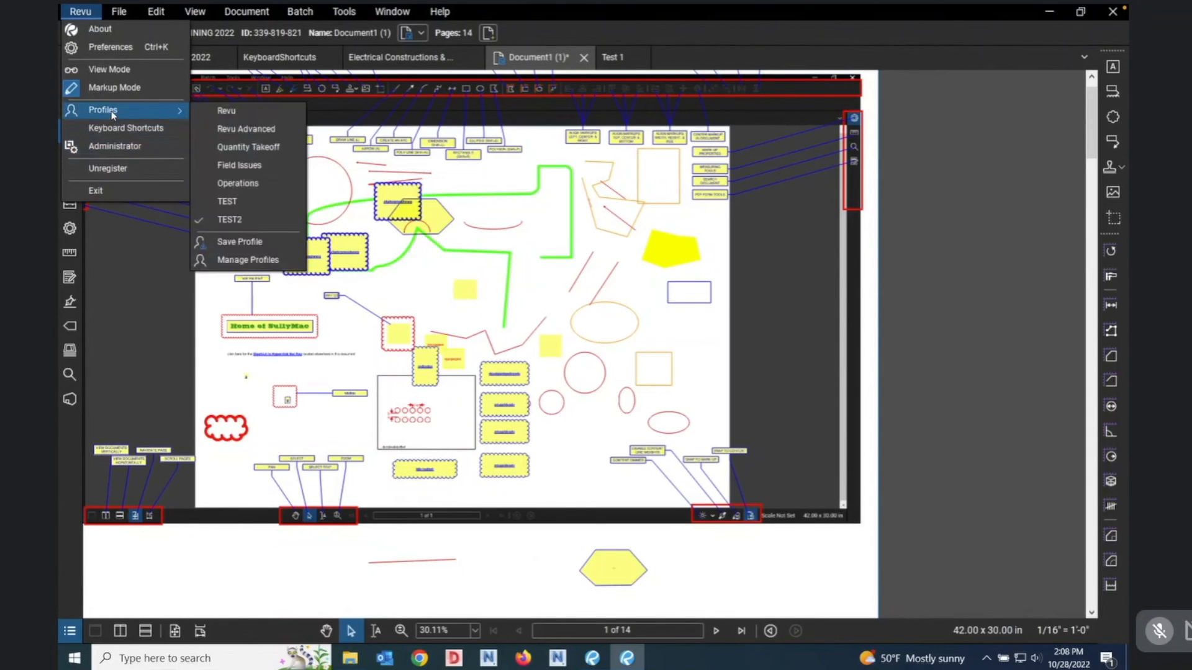
left_click(233, 221)
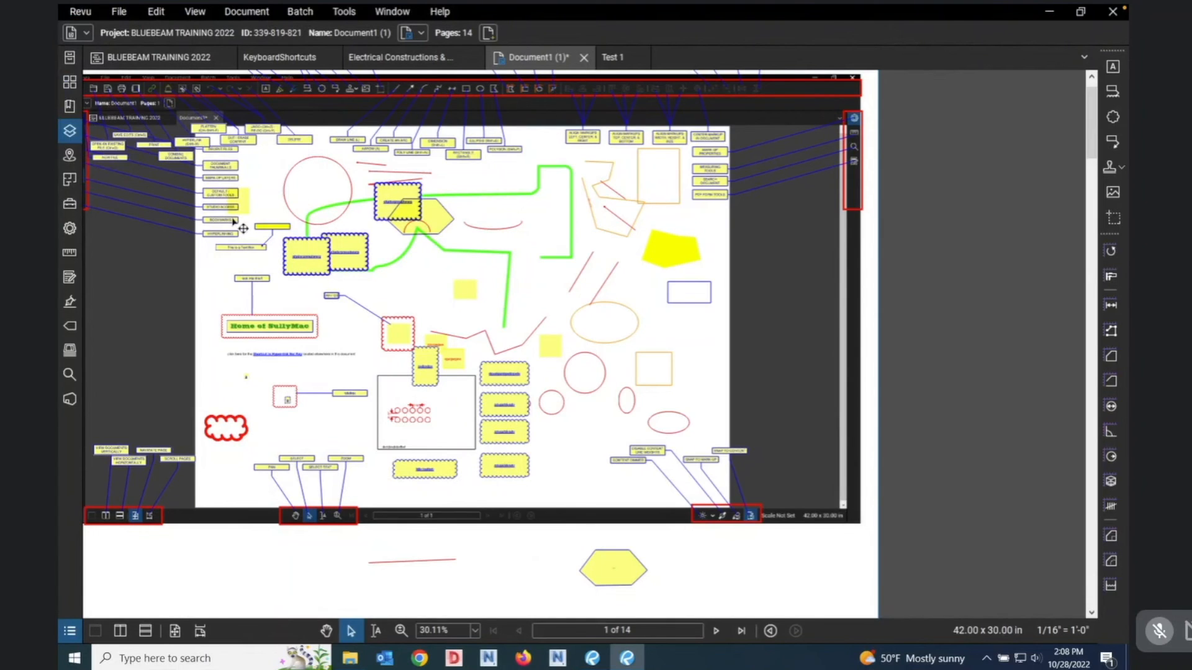
Export the TEST2 profile with its dependencies as a Bluebeam Profile file named TEST2 in the DESKTOP folder.
left_click(83, 12)
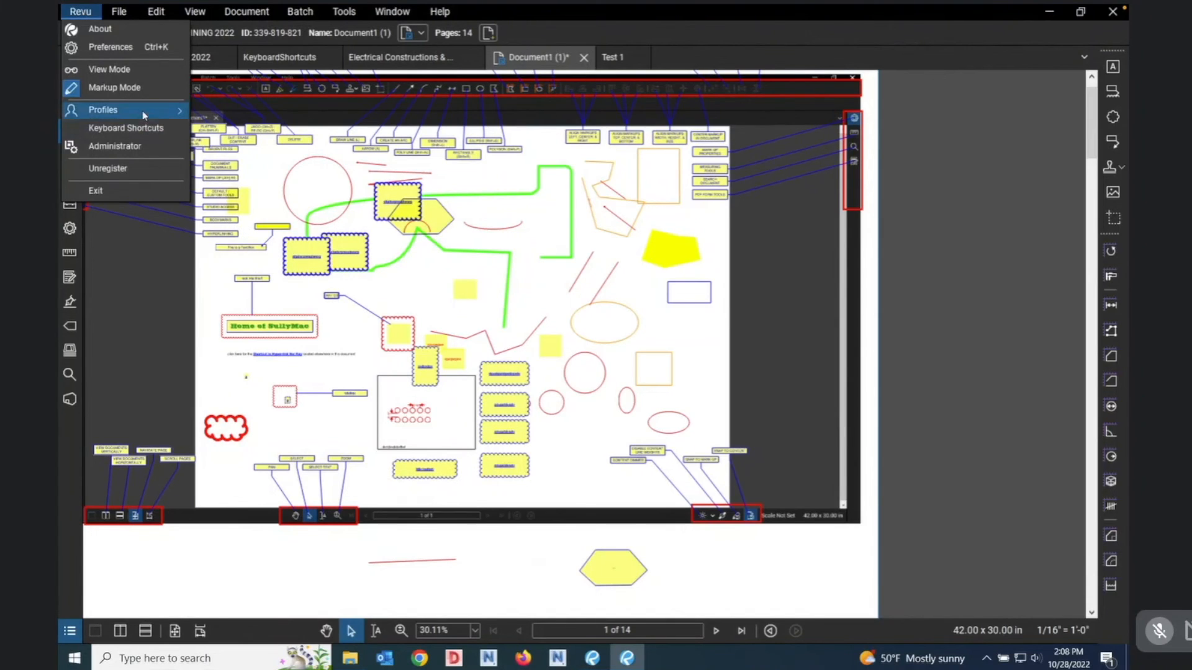
mouse_move(167, 113)
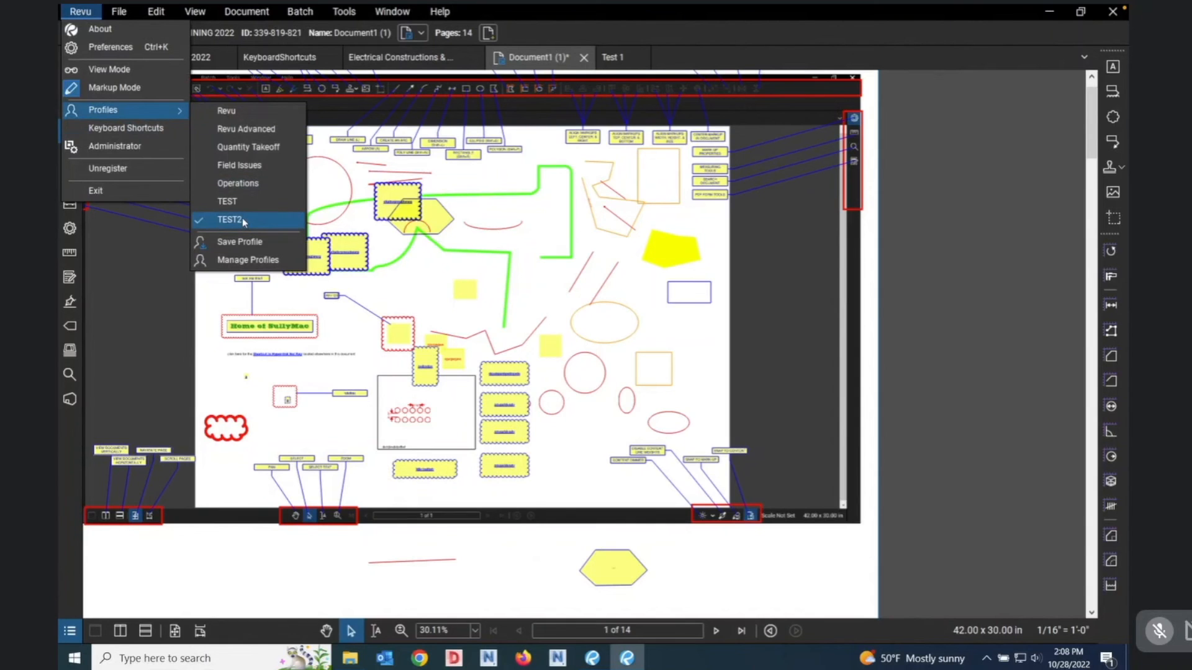
left_click(251, 262)
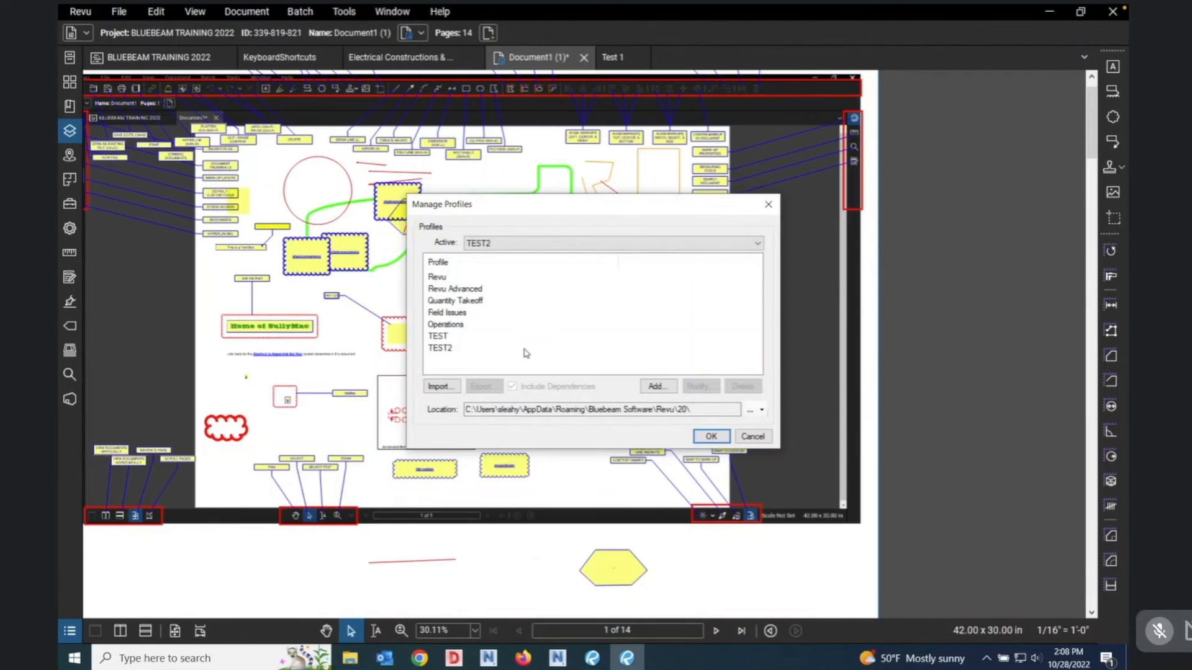
left_click(439, 352)
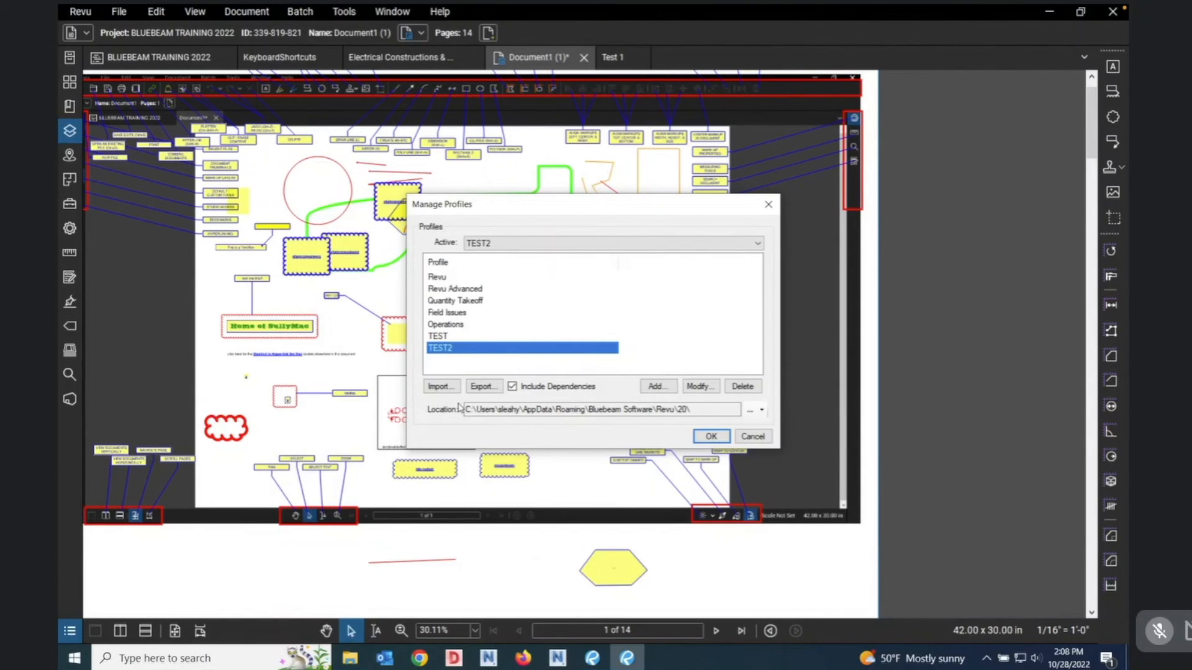
left_click(490, 389)
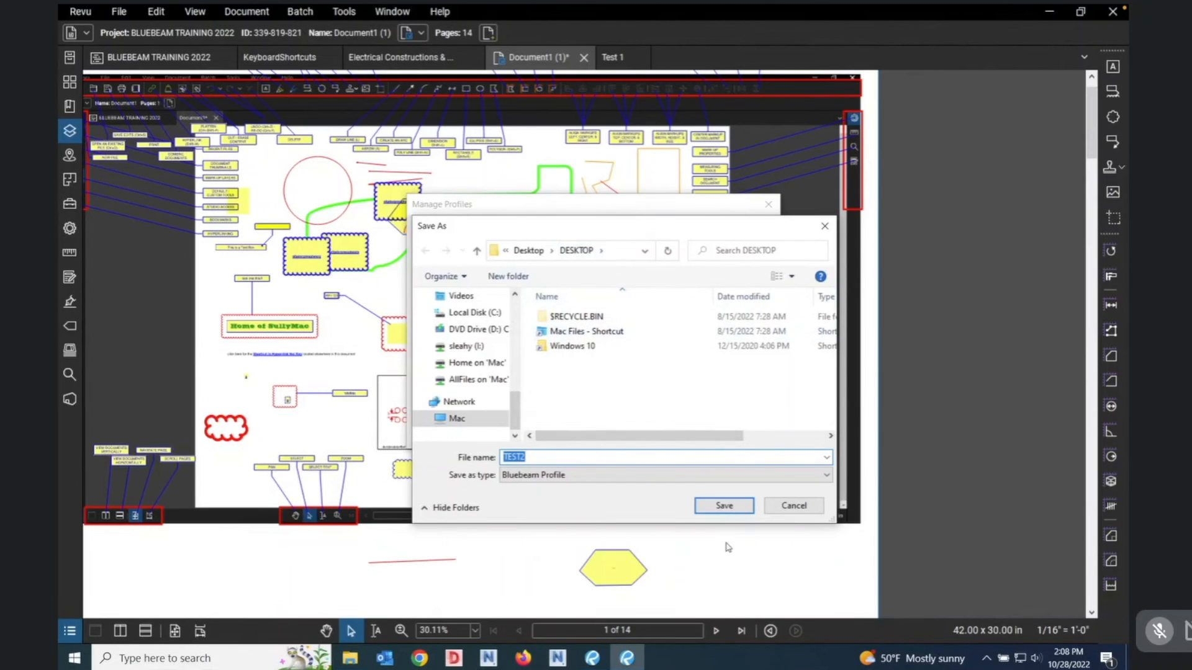
left_click(724, 506)
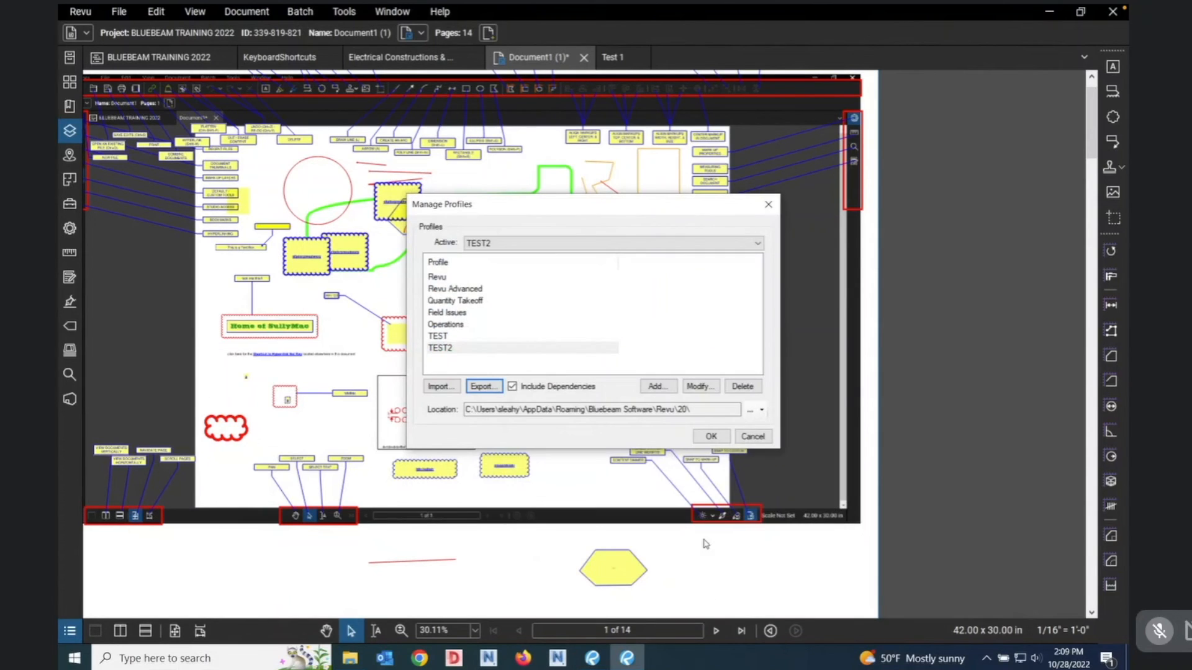
Confirm the TEST2 profile selection and, in File Explorer, open the DESKTOP folder to check for the exported TEST2 profile file.
left_click(481, 349)
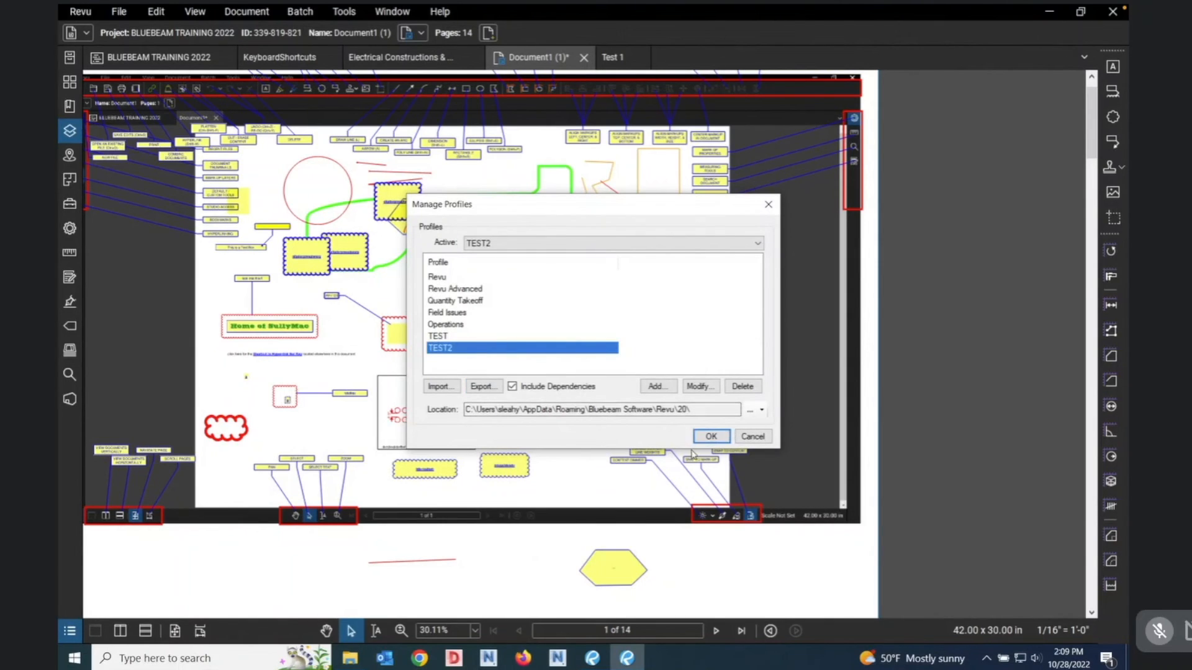
left_click(714, 439)
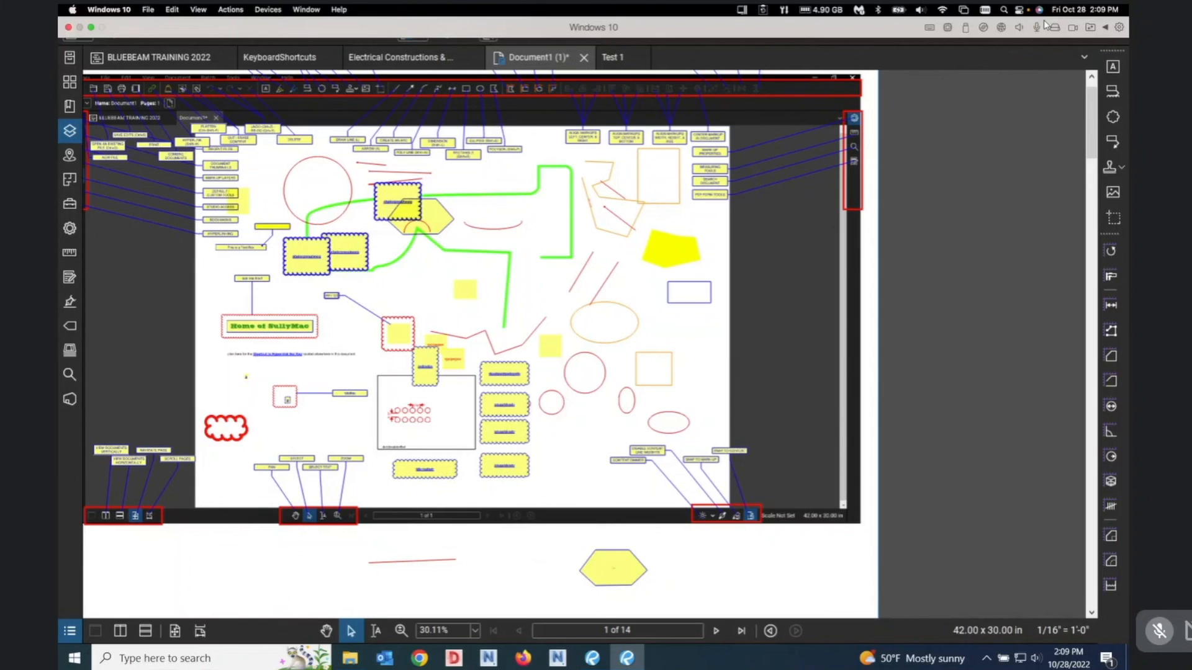
left_click(350, 658)
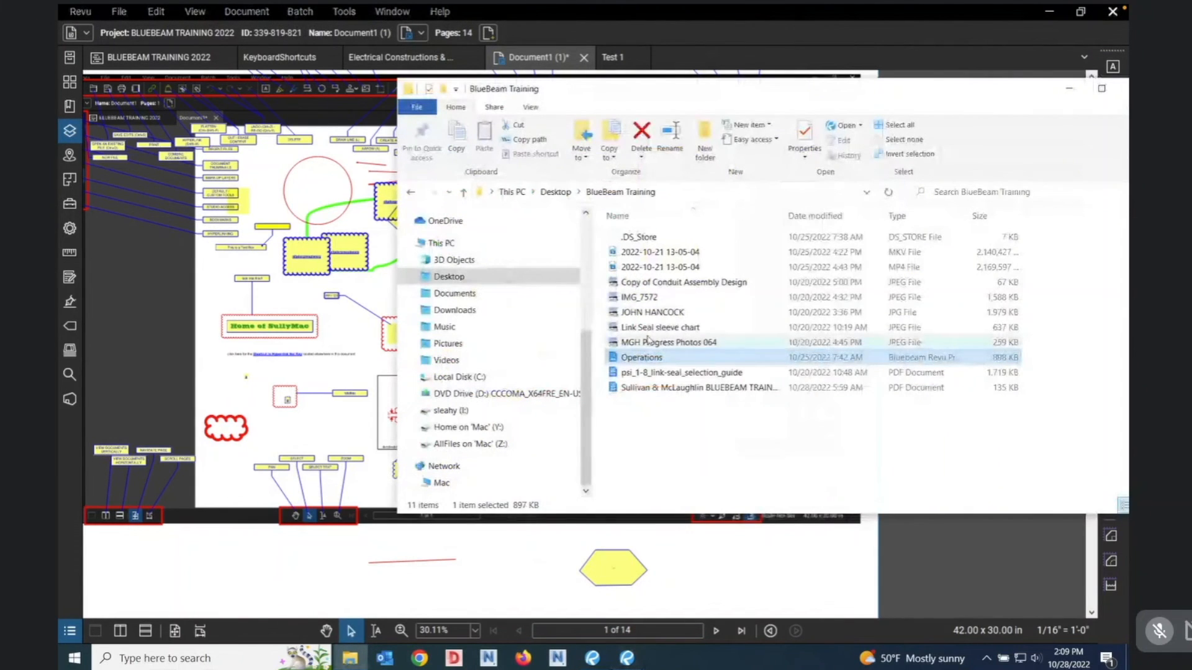
left_click(555, 193)
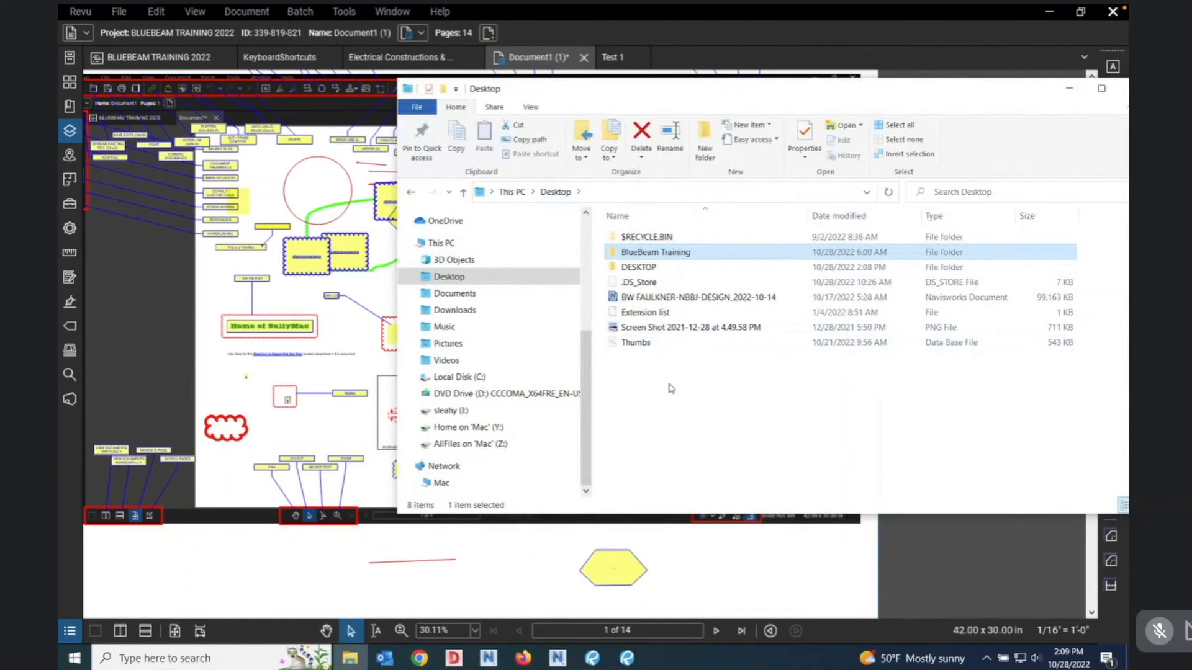
left_click(458, 275)
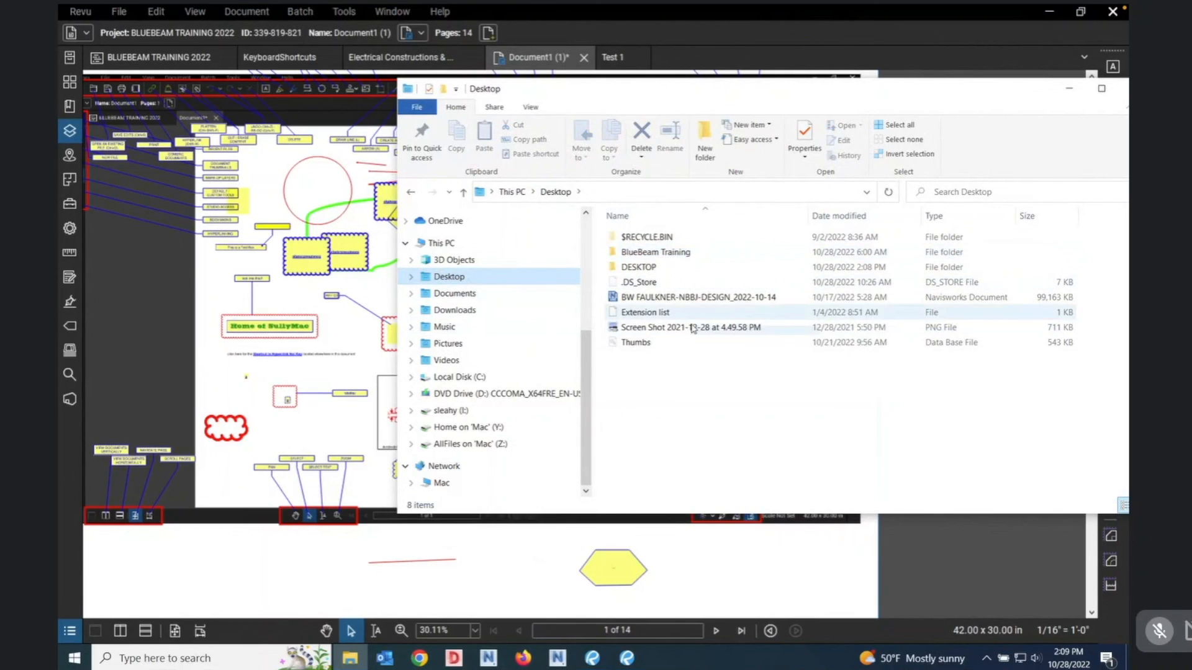
double_click(640, 267)
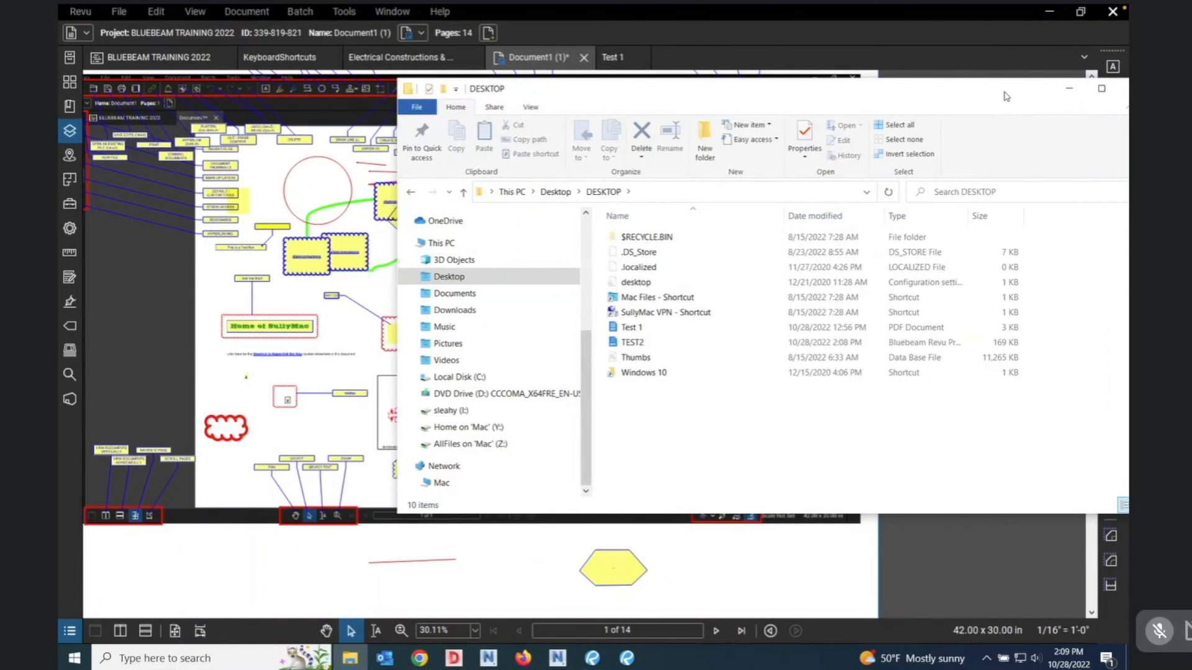
left_click_drag(1006, 96, 943, 95)
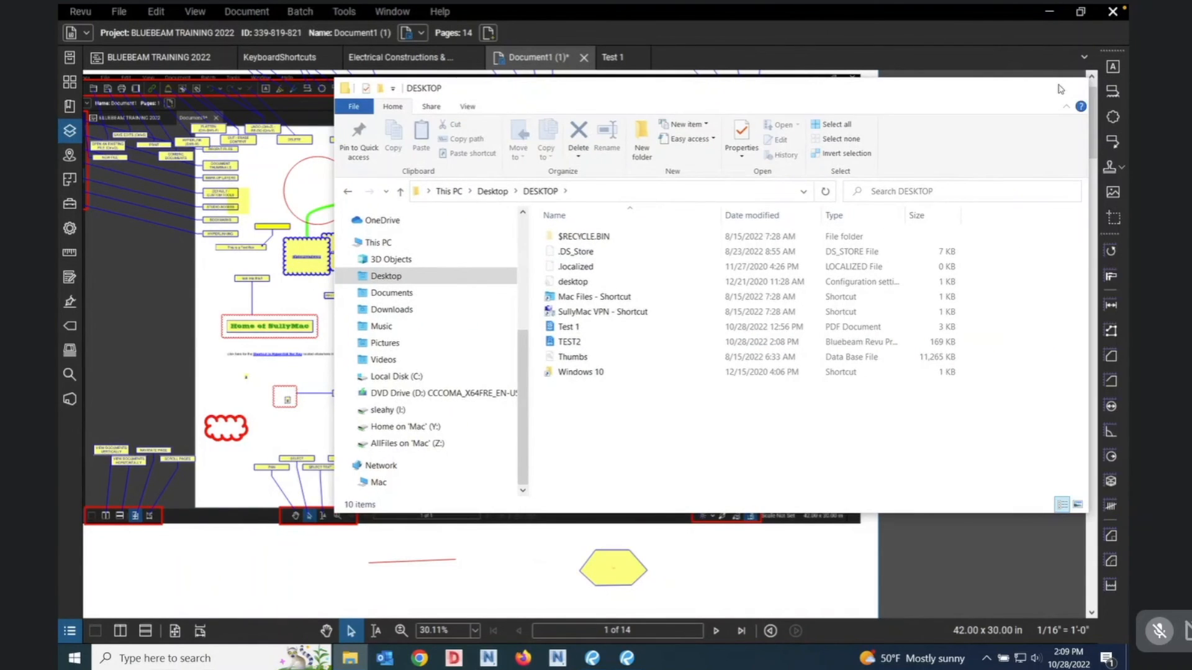
left_click(1060, 89)
Delete the TEST2 profile from the list of managed profiles and leave the profile manager.
left_click(79, 11)
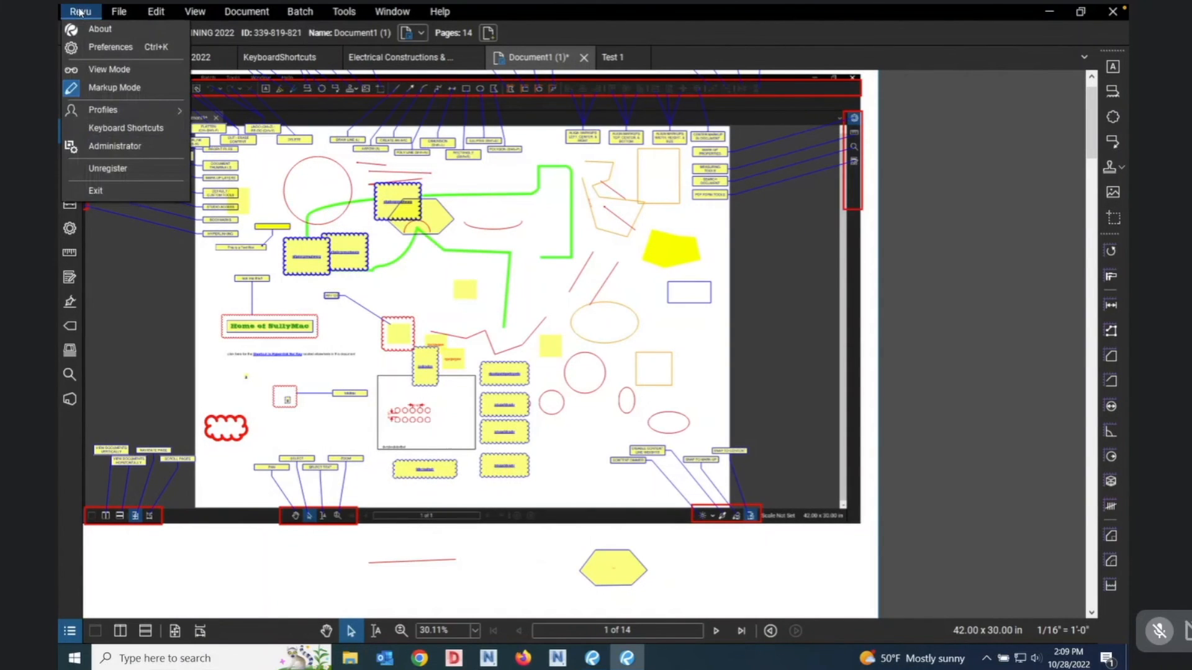
mouse_move(96, 111)
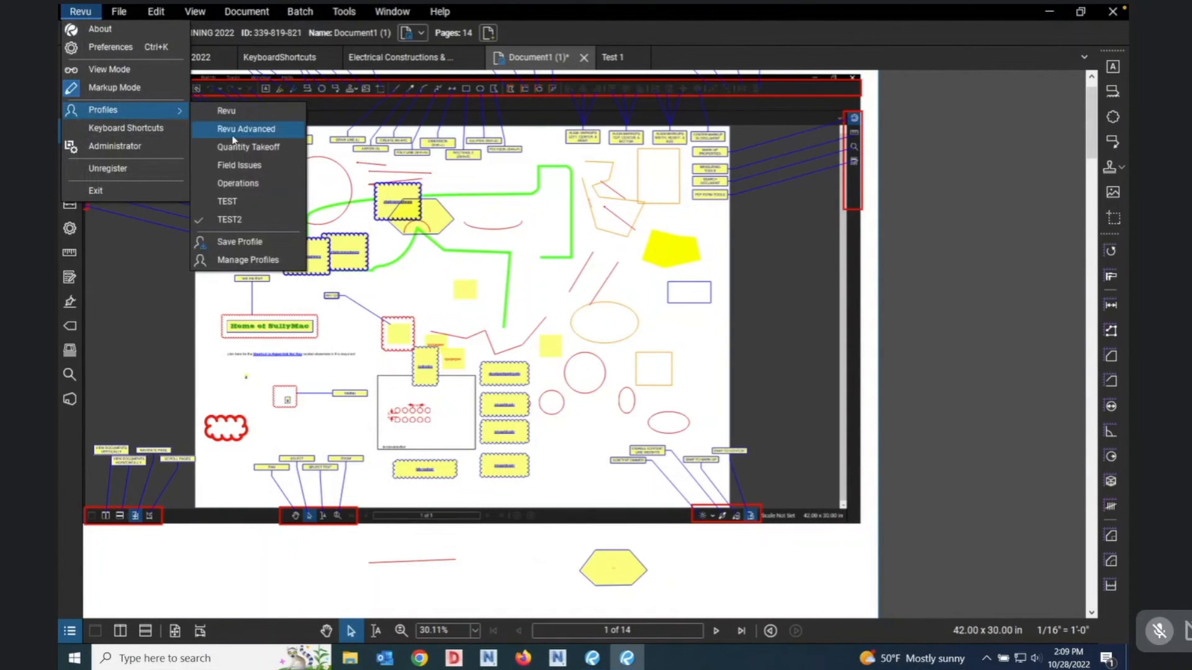
left_click(247, 260)
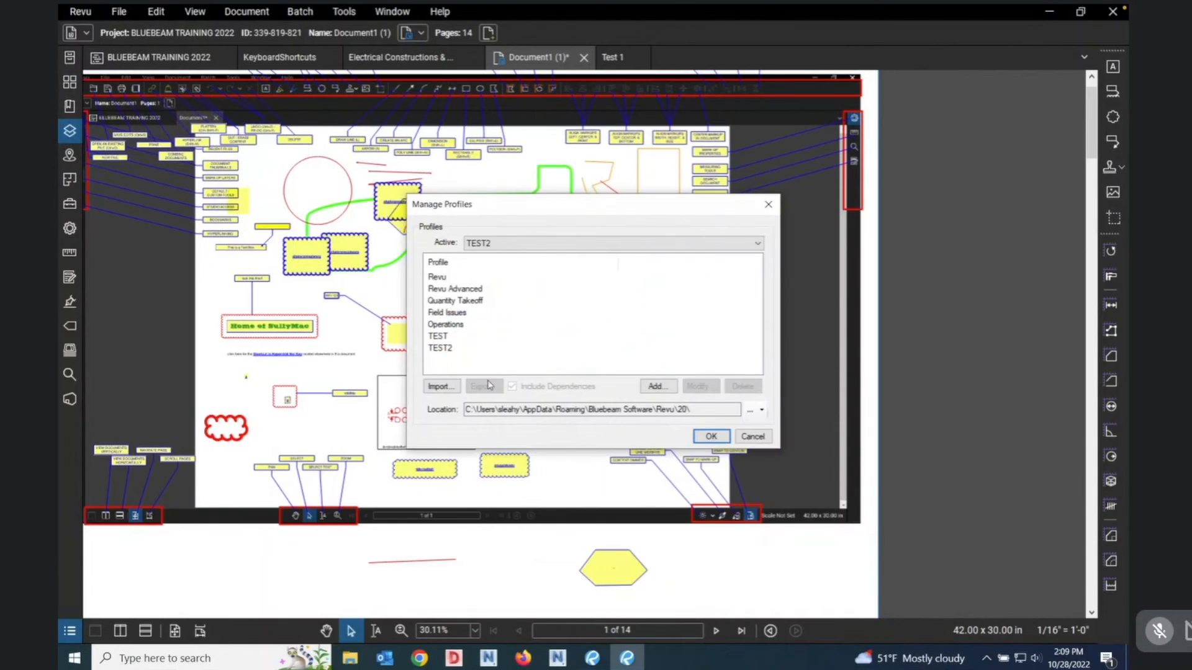
left_click(449, 351)
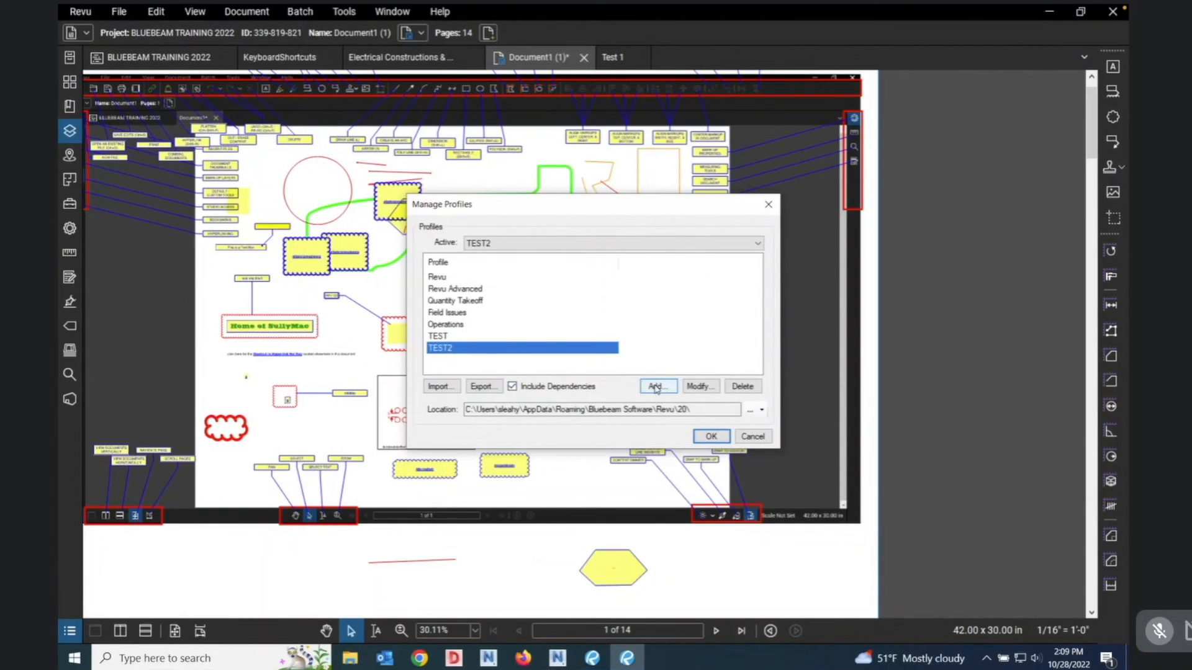
left_click(742, 386)
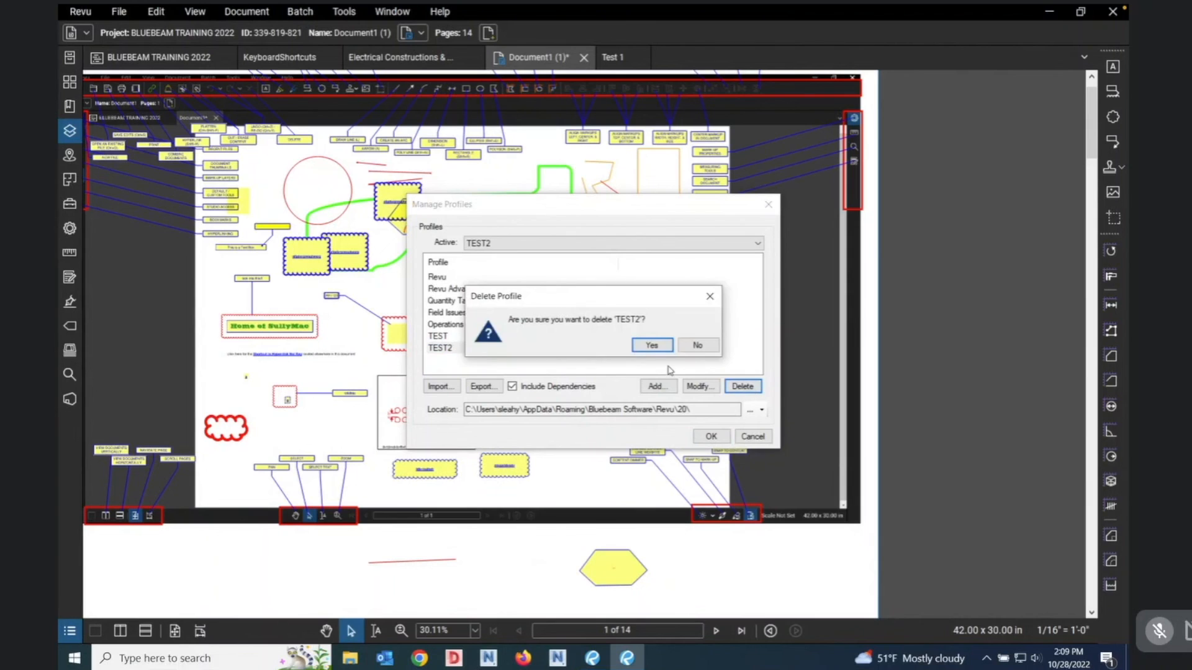
left_click(652, 346)
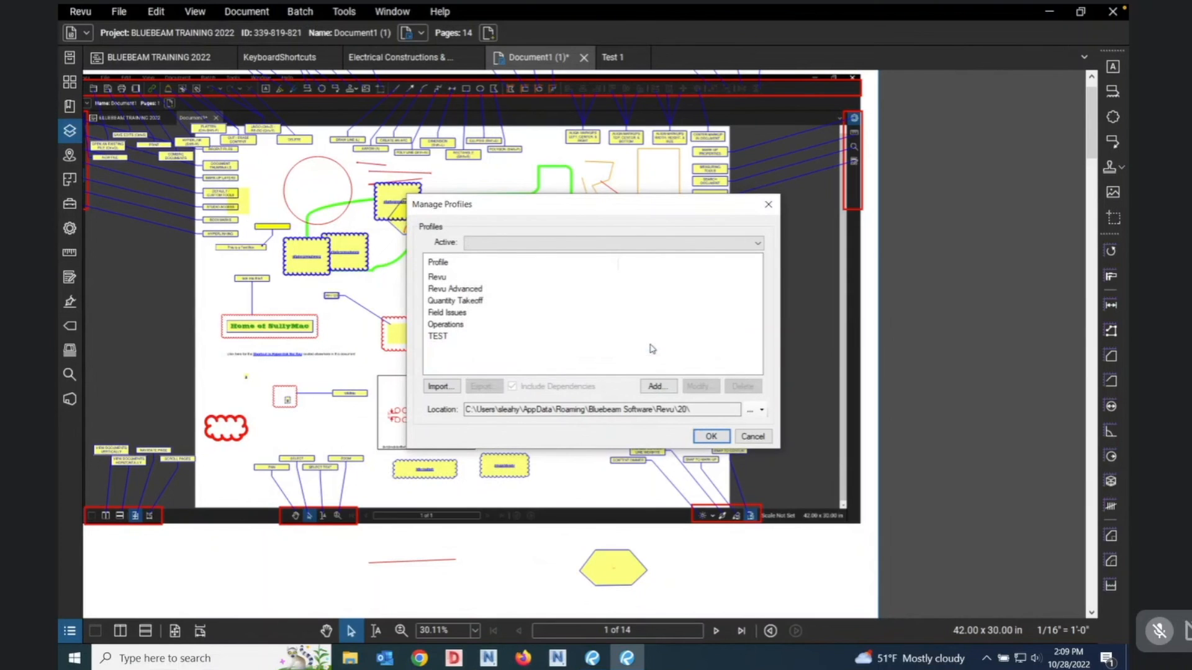
left_click(712, 437)
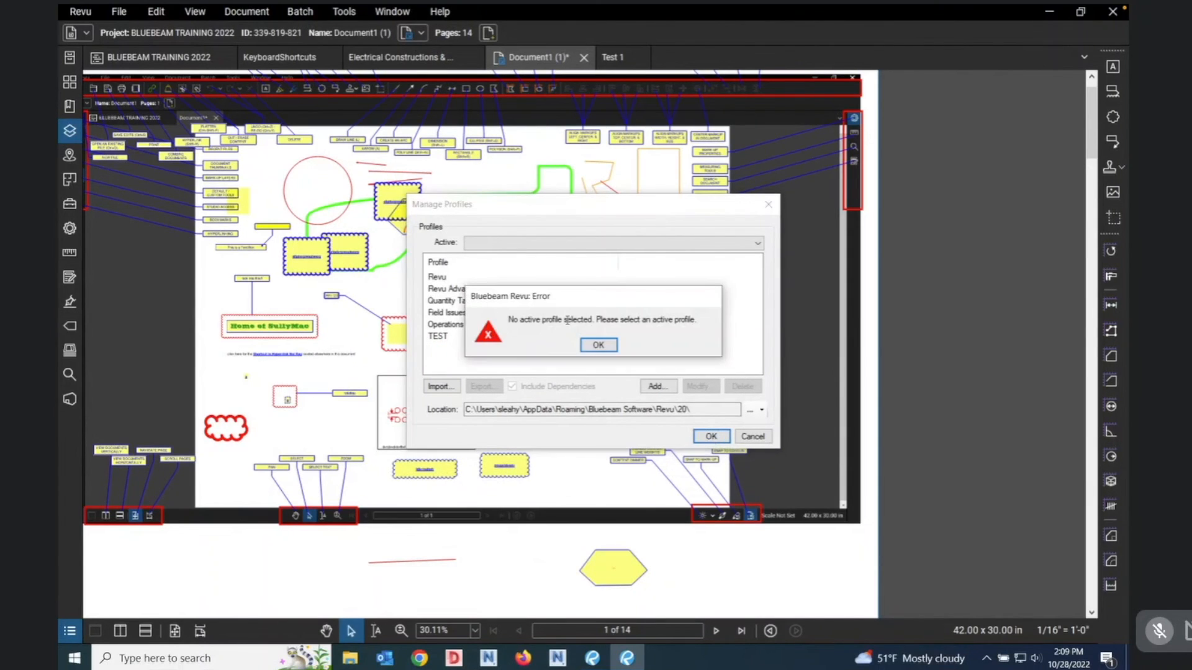
left_click(597, 345)
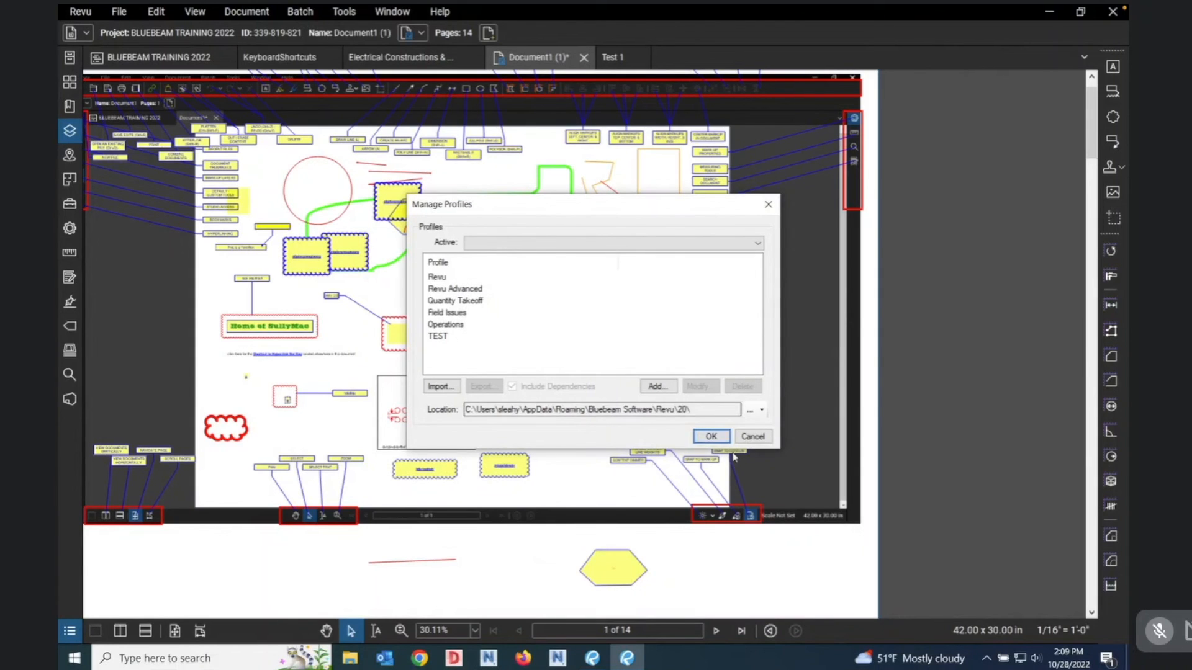
left_click(711, 436)
left_click(615, 349)
left_click(752, 437)
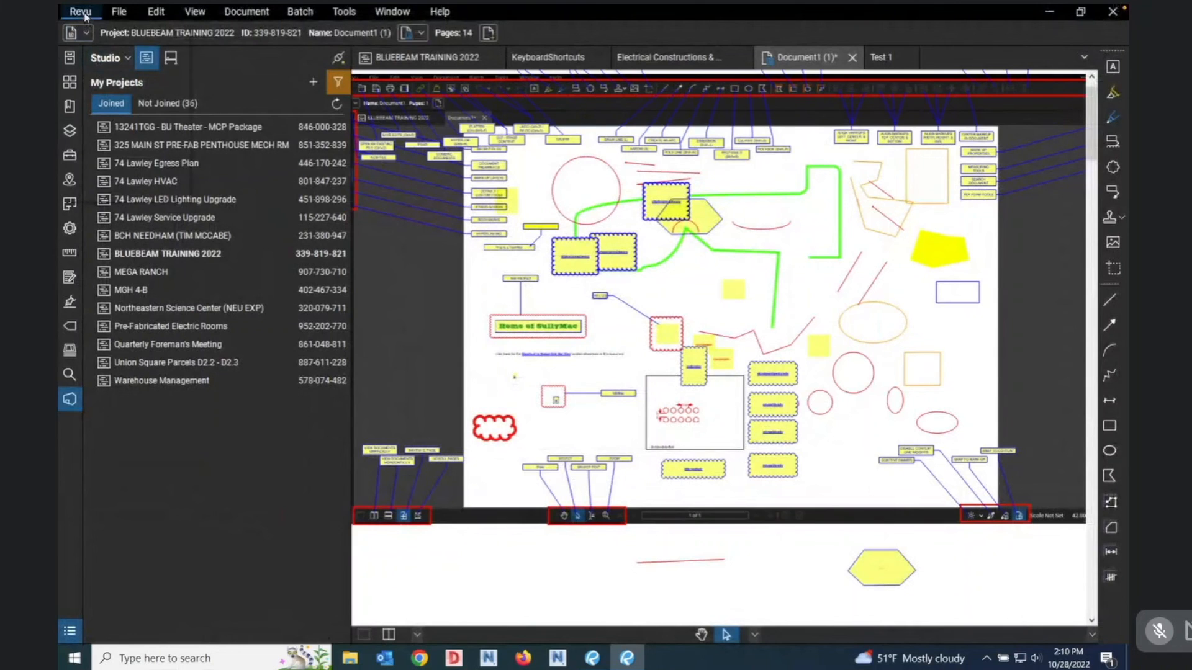
Examine the list of remaining profiles in the profile manager and close it.
left_click(85, 15)
mouse_move(155, 110)
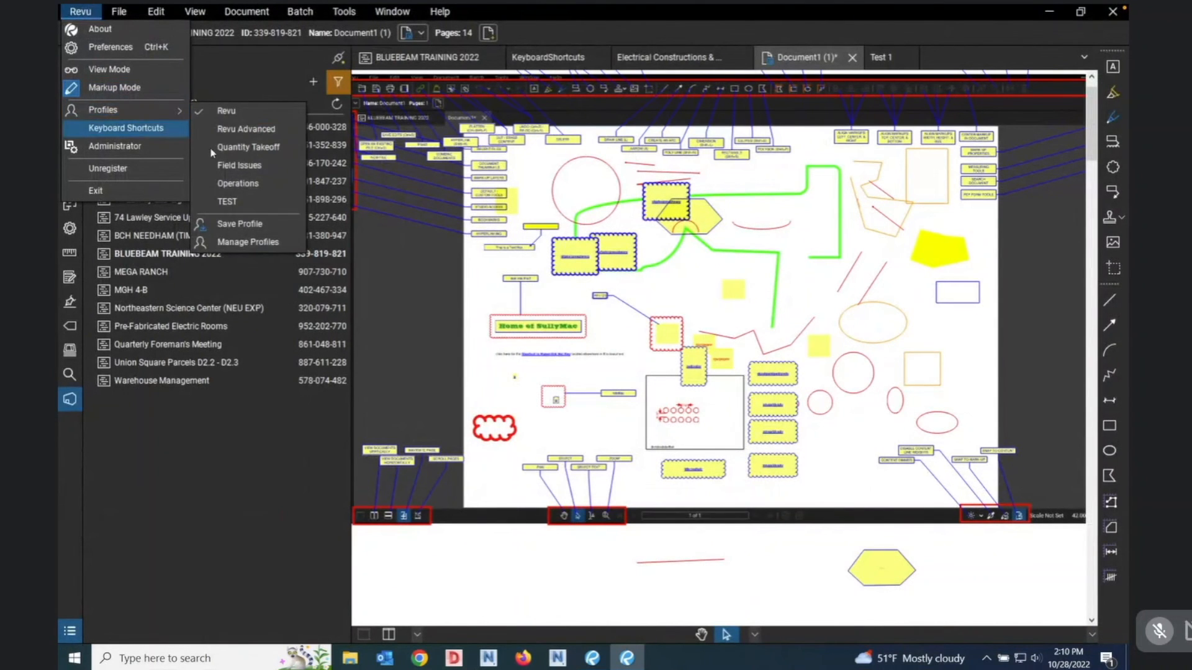
left_click(248, 241)
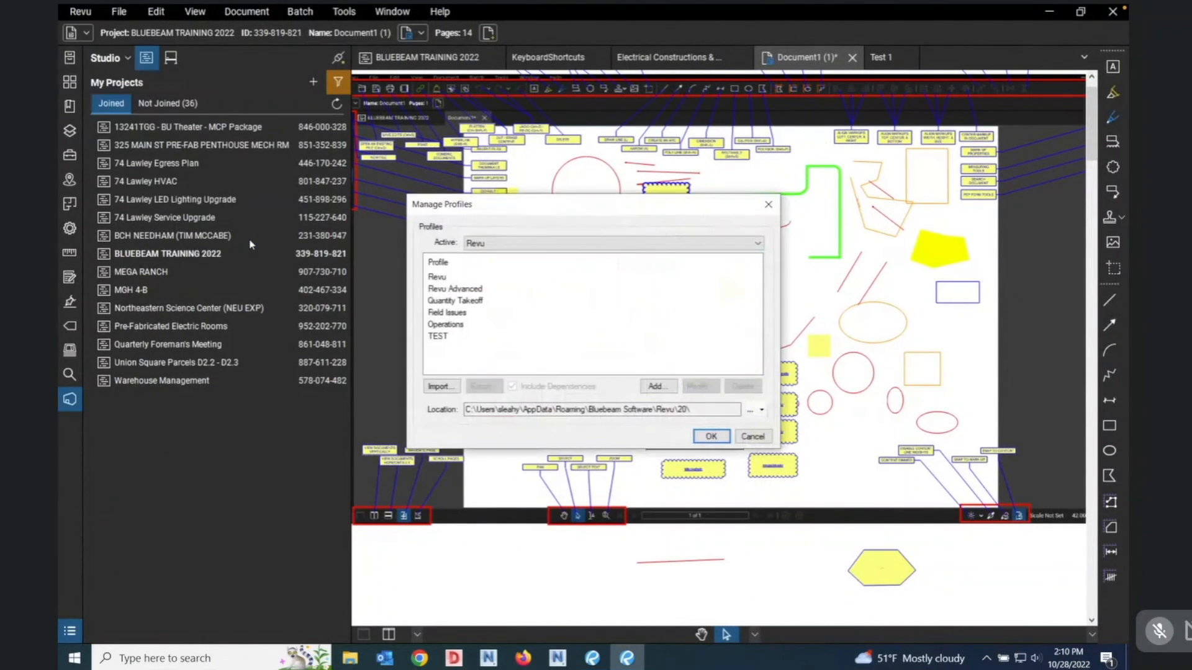
left_click(705, 437)
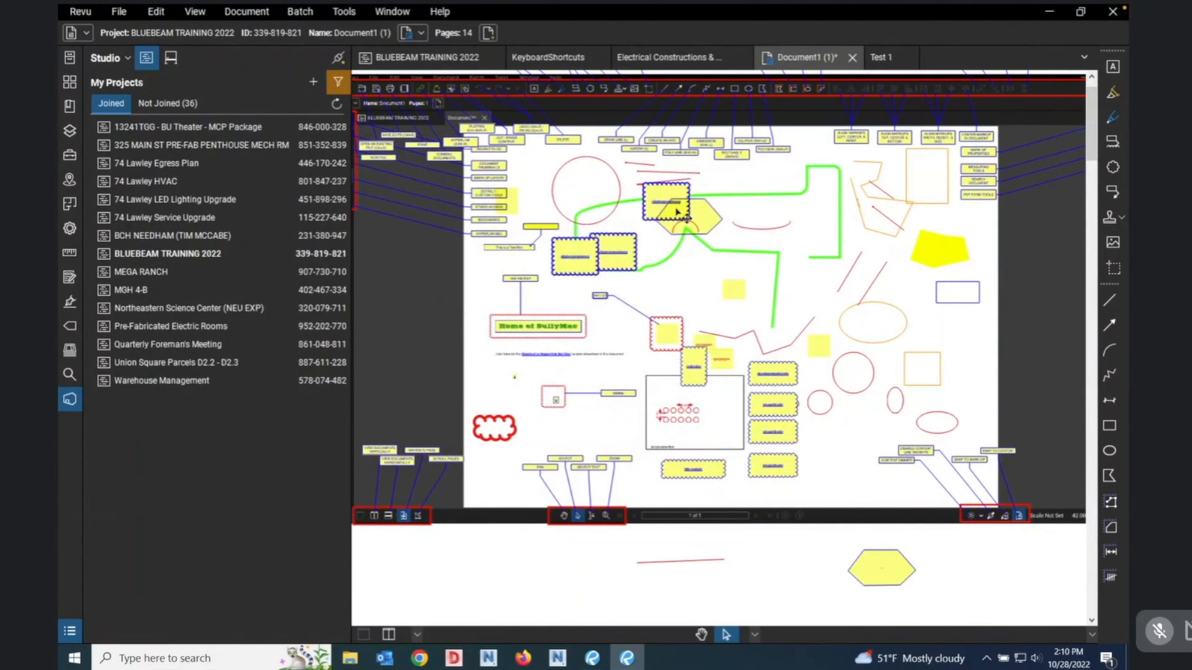
Import the TEST2 profile by opening its file from the DESKTOP folder in File Explorer.
left_click(350, 658)
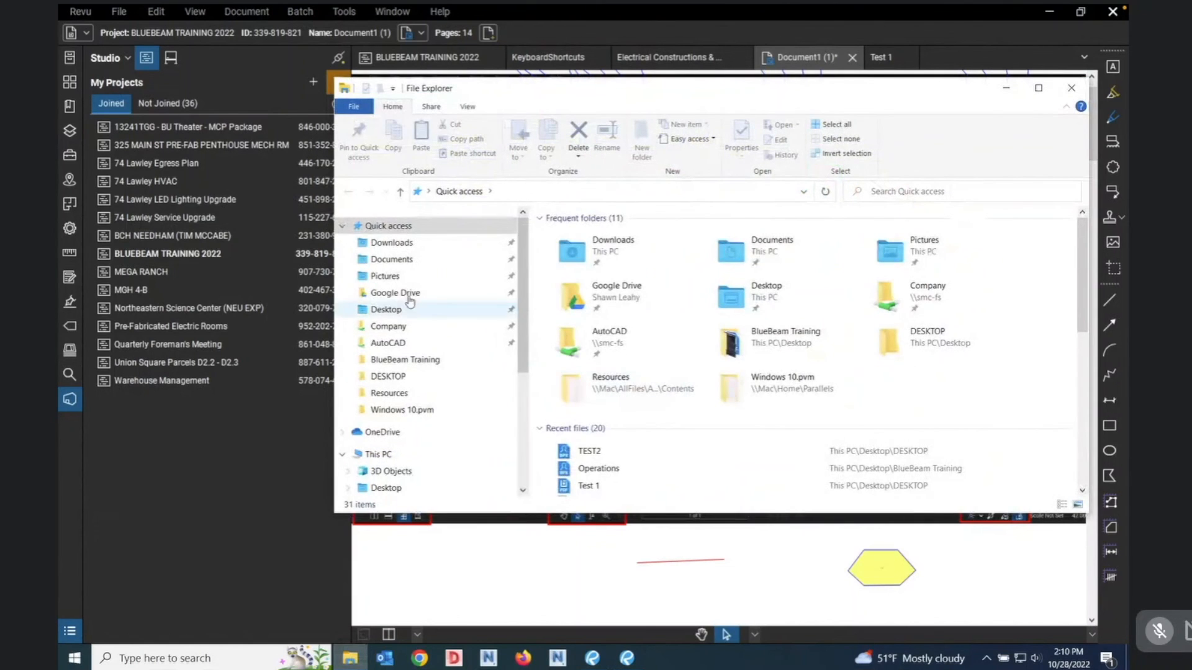
left_click(401, 378)
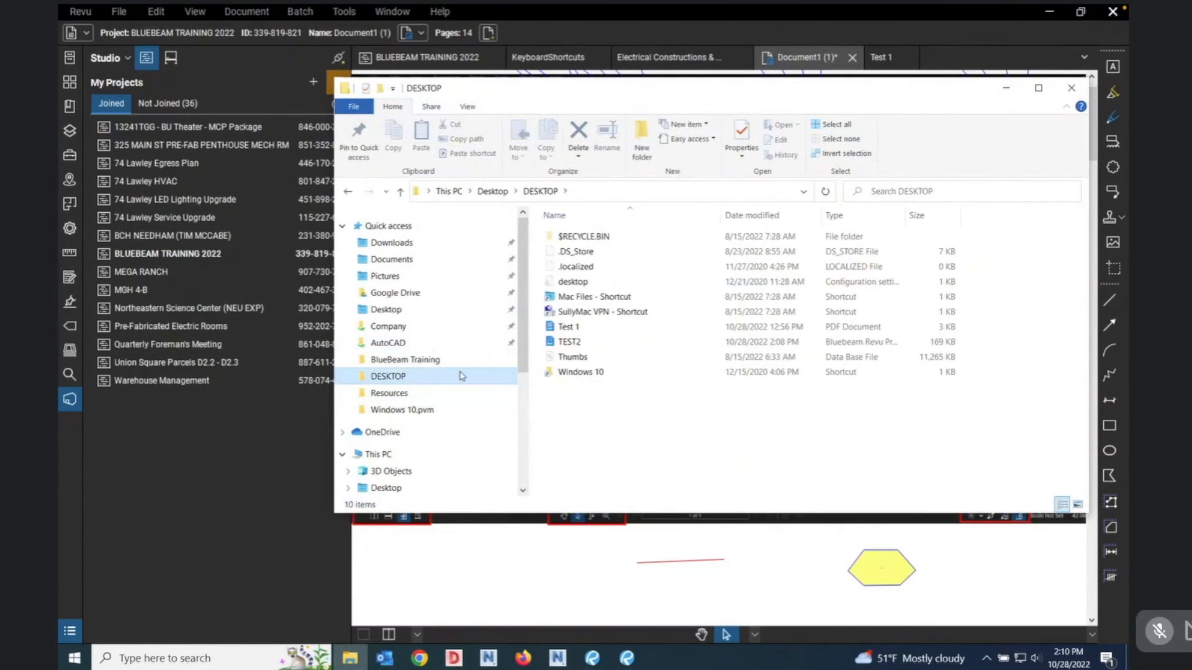
double_click(574, 345)
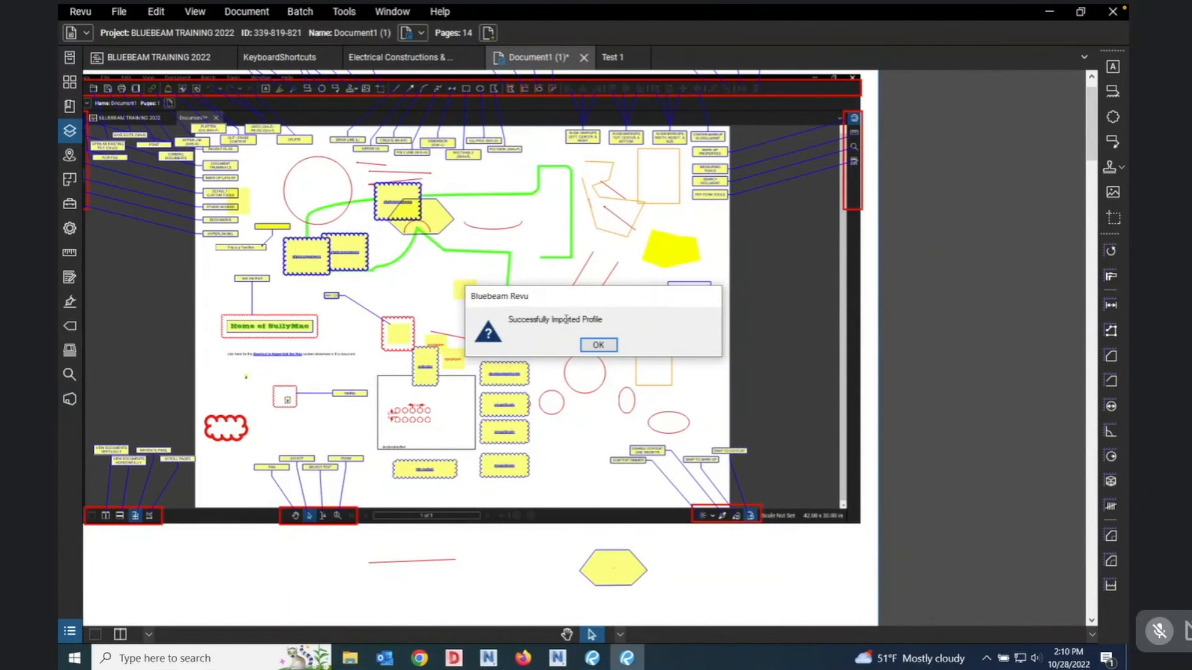
left_click(596, 346)
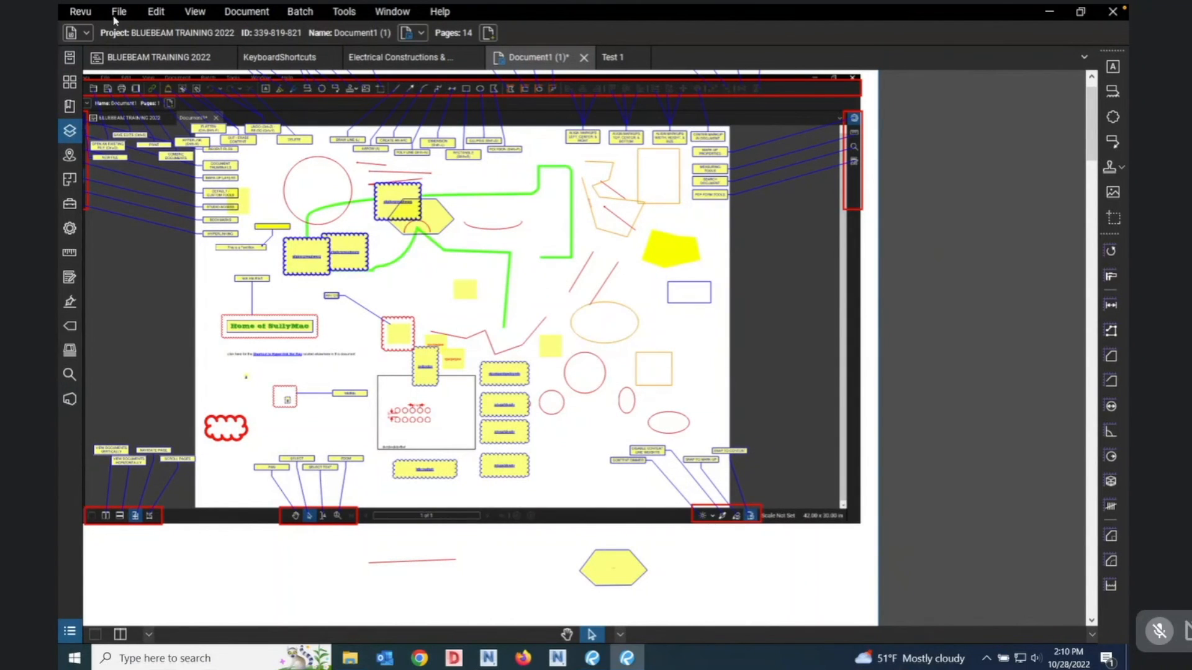
Review the available profiles for the imported TEST2 profile.
left_click(85, 14)
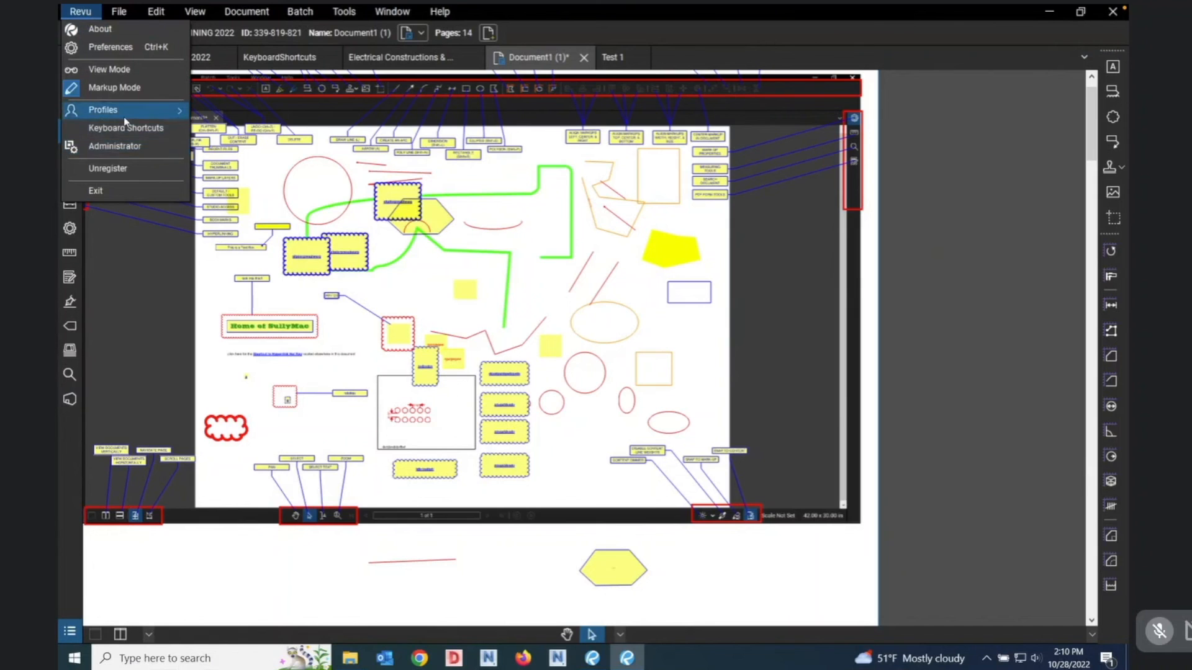
mouse_move(125, 110)
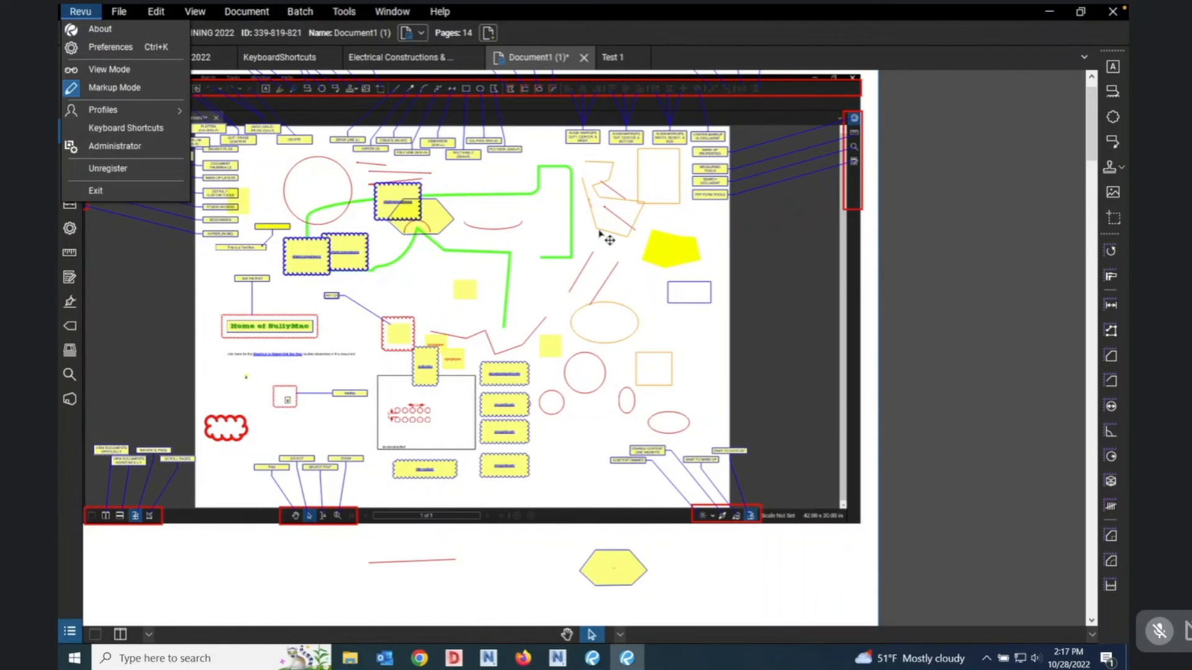
left_click(766, 257)
left_click(767, 257)
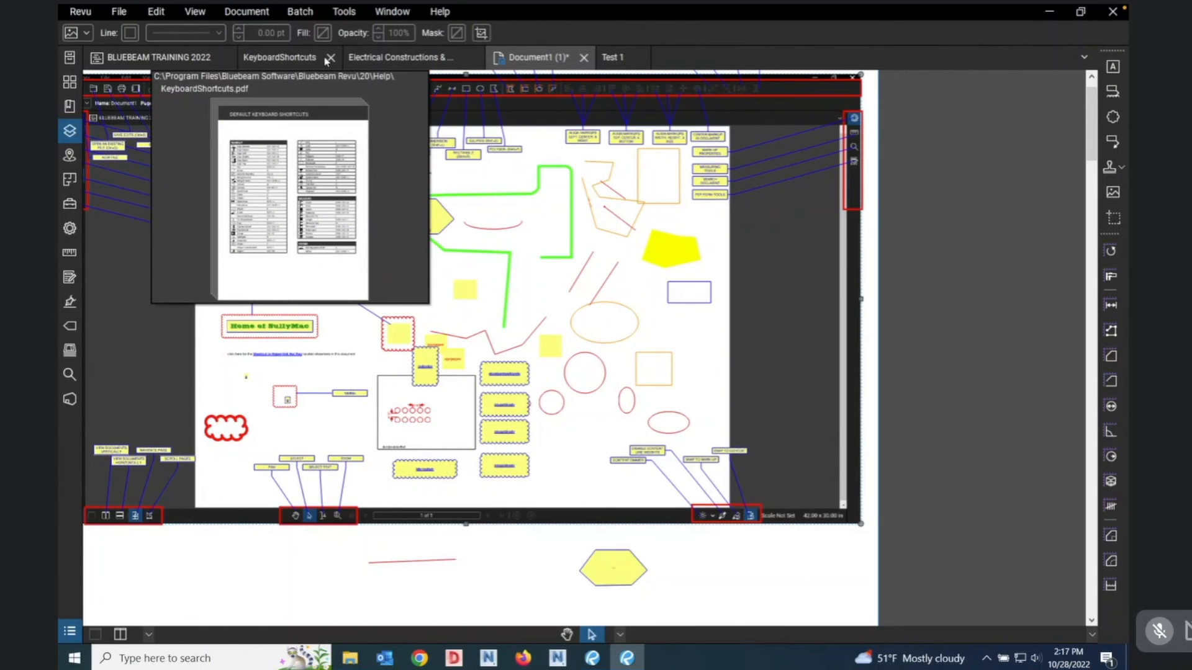
Save the changes to Document1 (1).
right_click(523, 60)
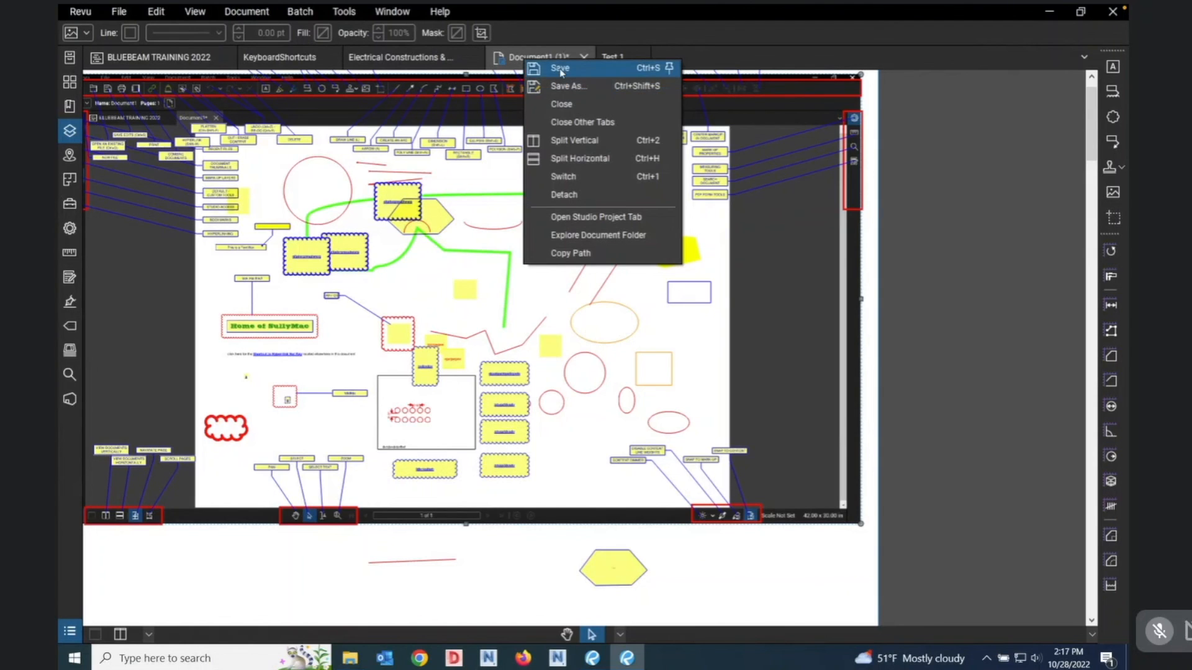
left_click(601, 171)
key("ctrl+s")
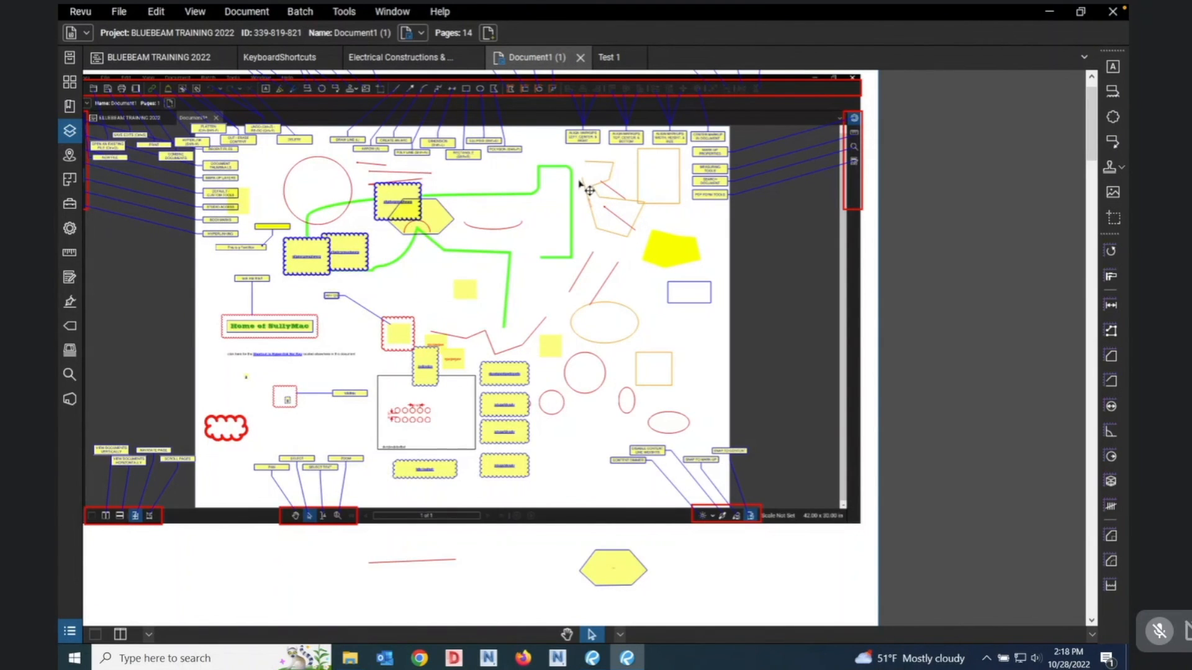
Open the document options for Document1 (1).
right_click(534, 63)
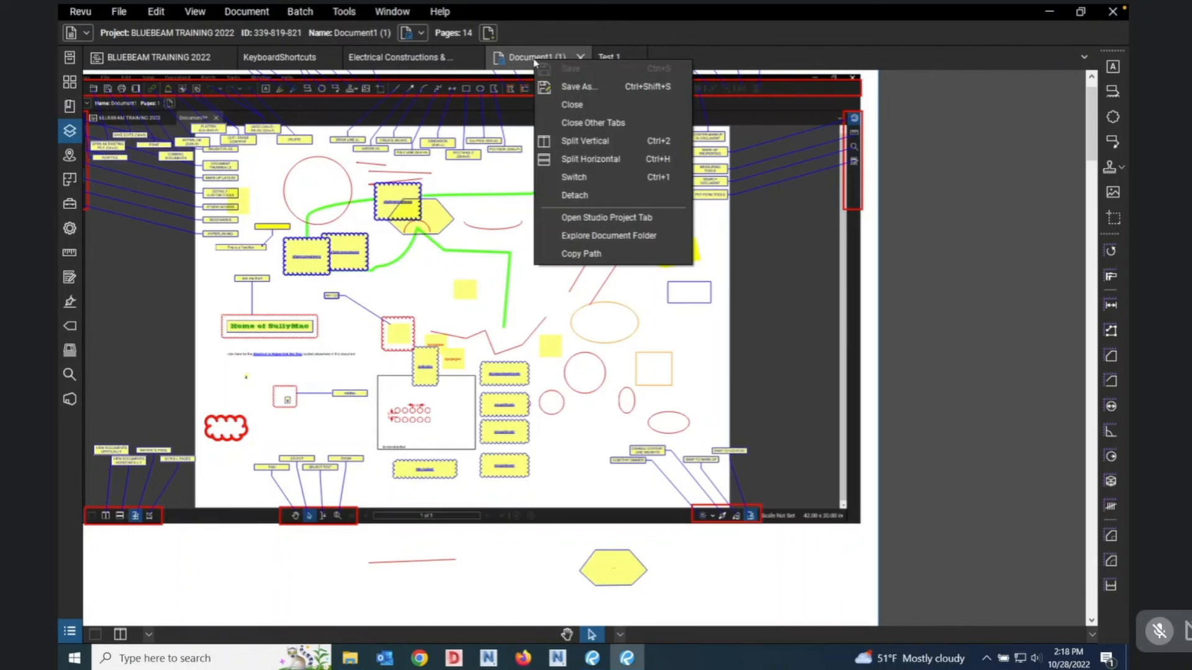